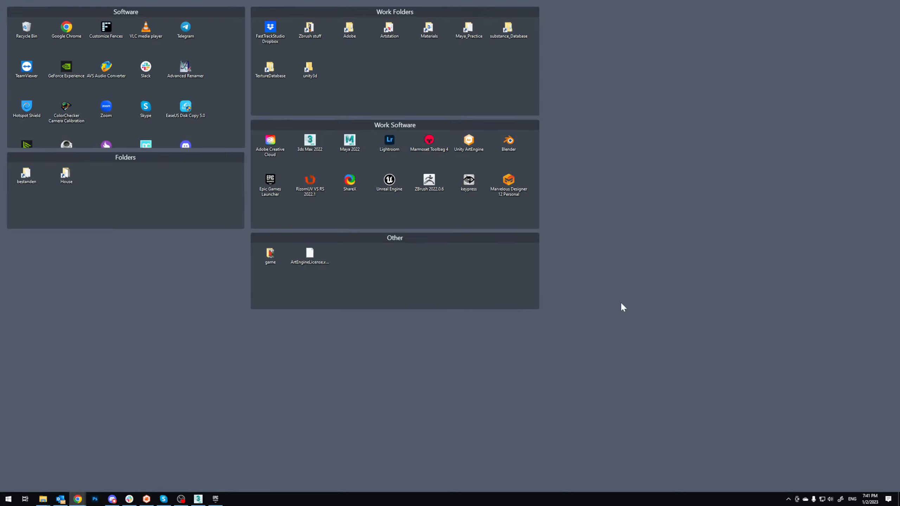
pyautogui.click(642, 293)
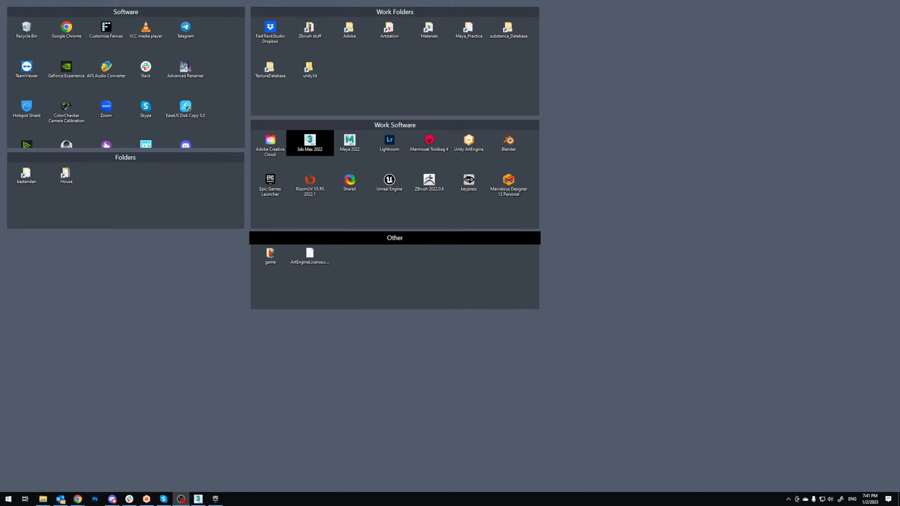
pyautogui.click(702, 309)
pyautogui.click(701, 307)
pyautogui.click(702, 327)
pyautogui.click(558, 433)
# Step: Switch to 3ds Max and copy the path of the MM80-Waiting_Chairs folder from File Explorer
pyautogui.click(197, 501)
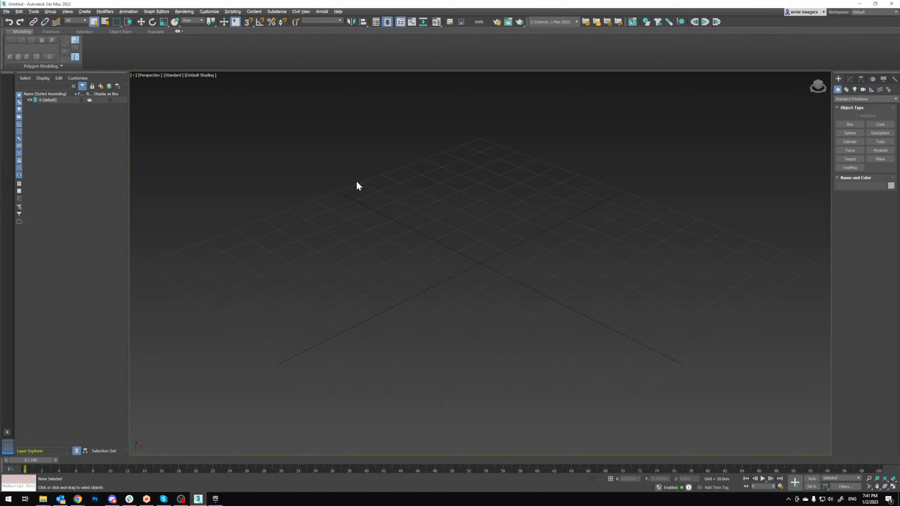
pyautogui.moveTo(439, 195); pyautogui.dragTo(426, 207, button='middle')
pyautogui.scroll(3, 486, 247)
pyautogui.keyDown('alt'); pyautogui.moveTo(486, 247); pyautogui.dragTo(450, 241, button='middle'); pyautogui.keyUp('alt')
pyautogui.middleClick(29, 400)
pyautogui.moveTo(29, 400); pyautogui.dragTo(54, 430)
pyautogui.moveTo(43, 499)
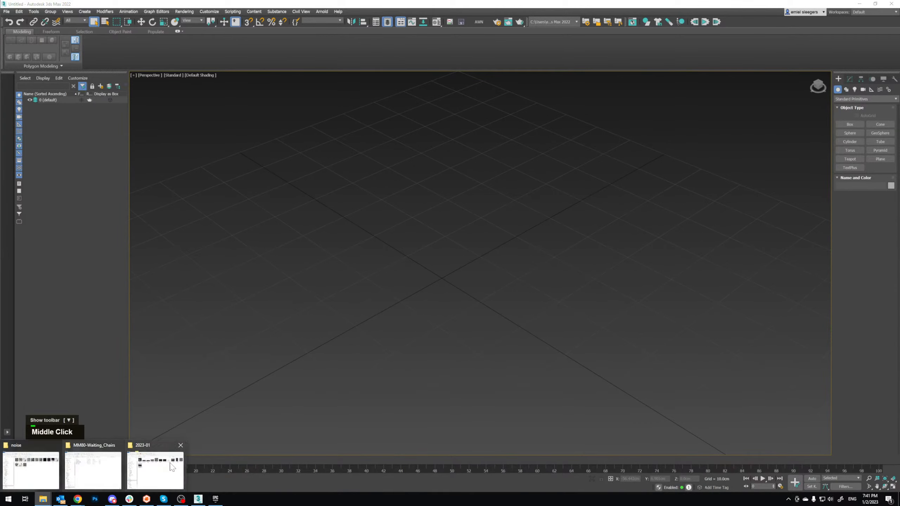
pyautogui.doubleClick(183, 449)
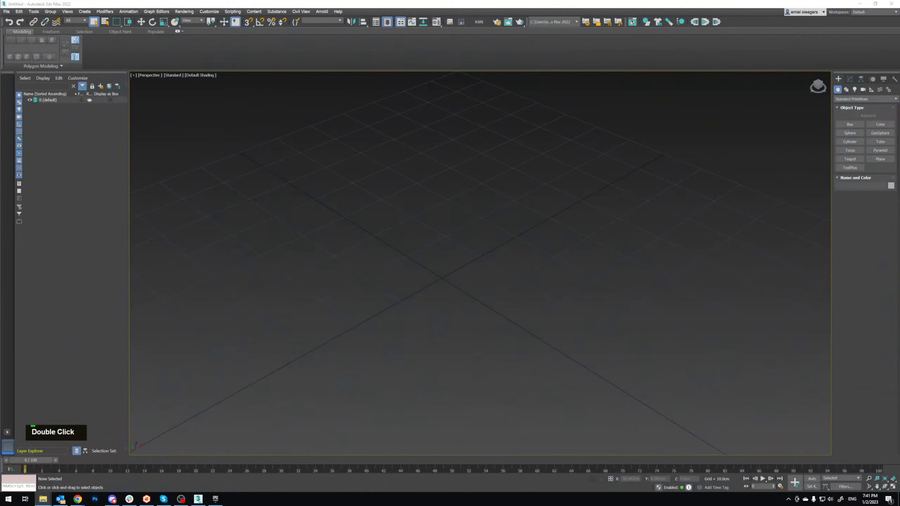
pyautogui.hotkey('ctrl', 'c')
# Step: Import MM80_Waiting_Chairs_2.fbx from the Fbx subfolder of the copied path, accepting the import settings
pyautogui.click(6, 11)
pyautogui.moveTo(61, 101)
pyautogui.click(92, 101)
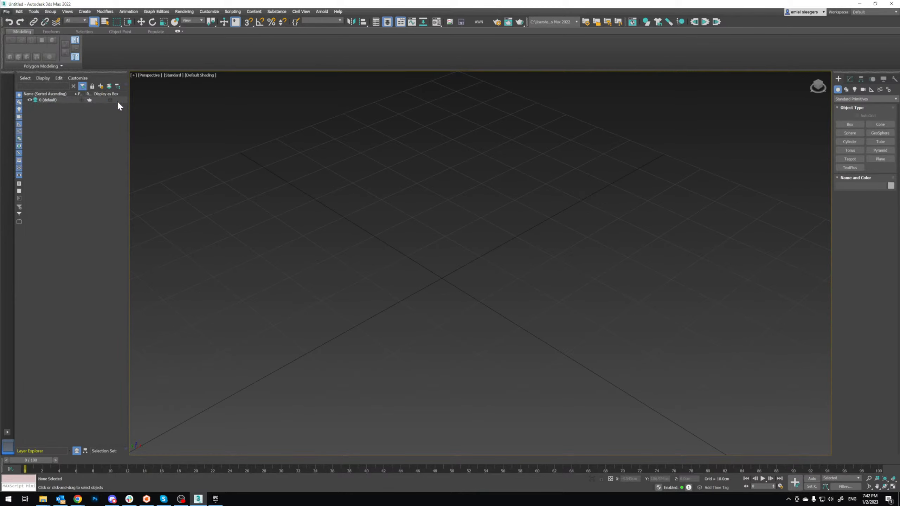
pyautogui.hotkey('ctrl', 'v')
pyautogui.press('Return')
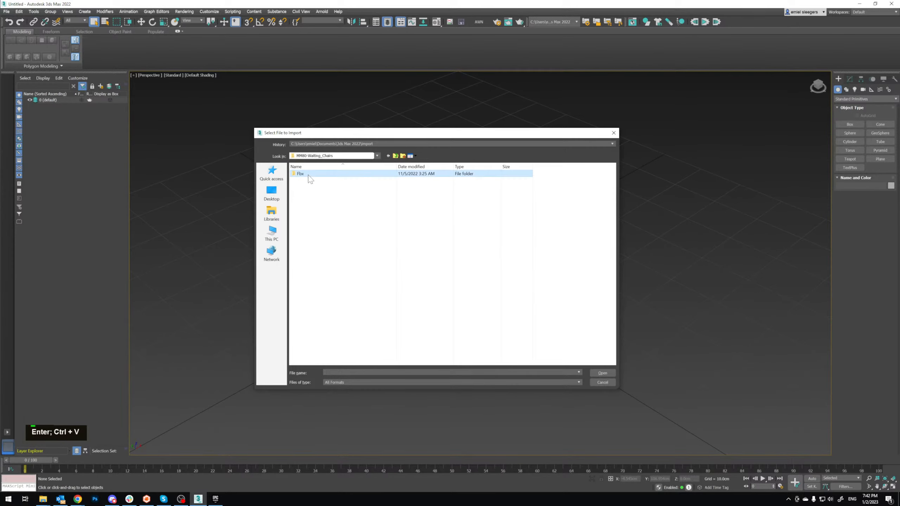
pyautogui.doubleClick(319, 174)
pyautogui.click(322, 173)
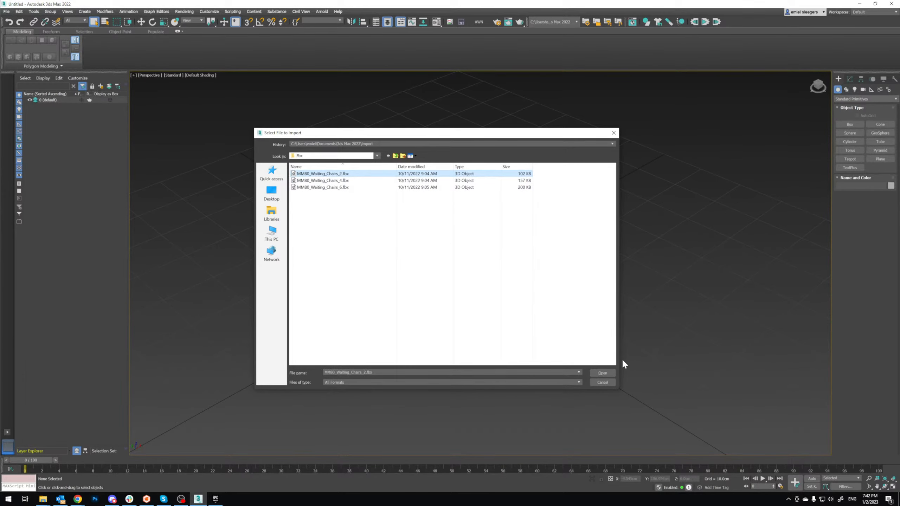
pyautogui.click(615, 374)
pyautogui.click(491, 308)
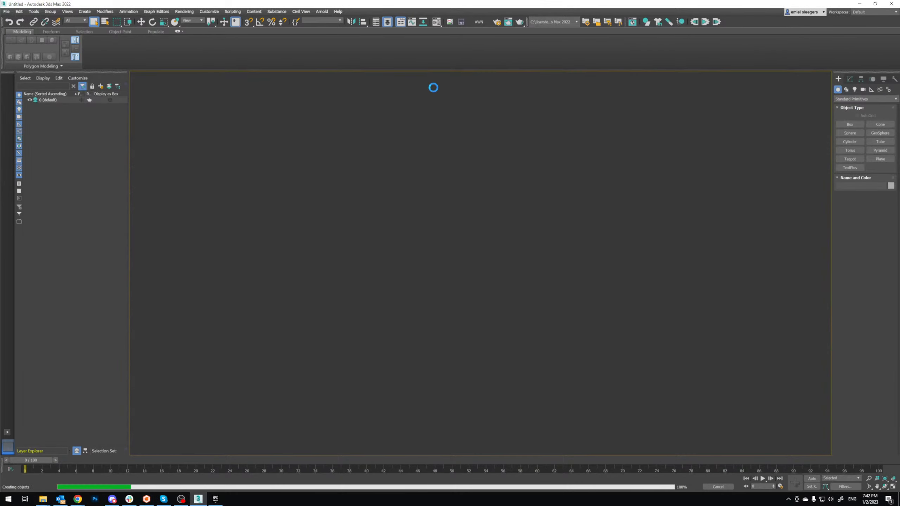
# Step: Set the home grid spacing to 100 cm in the Grid and Snap Settings
pyautogui.press('z')
pyautogui.scroll(-5, 514, 290)
pyautogui.keyDown('alt'); pyautogui.moveTo(397, 296); pyautogui.dragTo(465, 270, button='middle'); pyautogui.keyUp('alt')
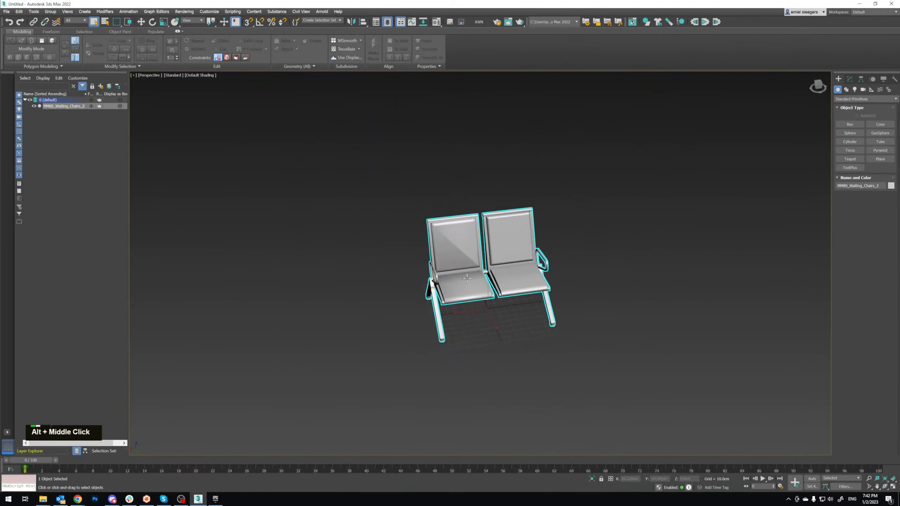
pyautogui.scroll(2, 465, 270)
pyautogui.press('w')
pyautogui.rightClick(256, 22)
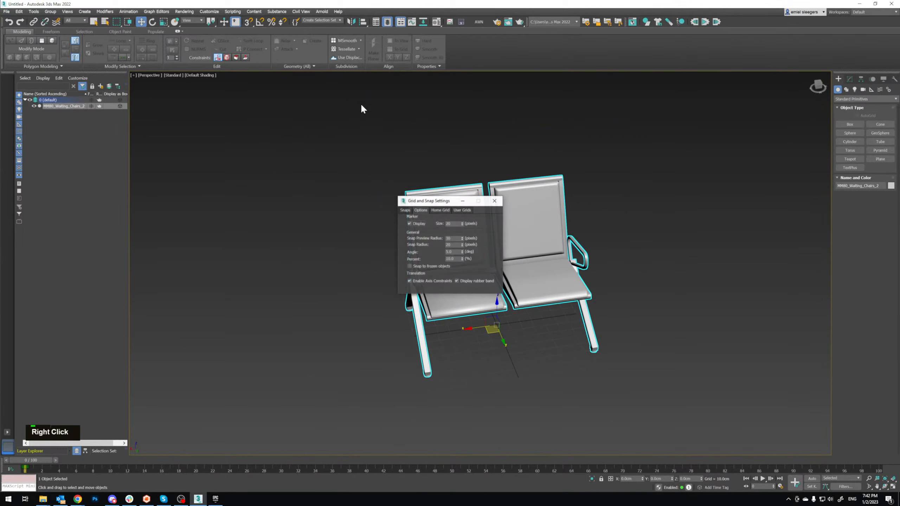
pyautogui.click(440, 210)
pyautogui.doubleClick(474, 222)
pyautogui.write('100')
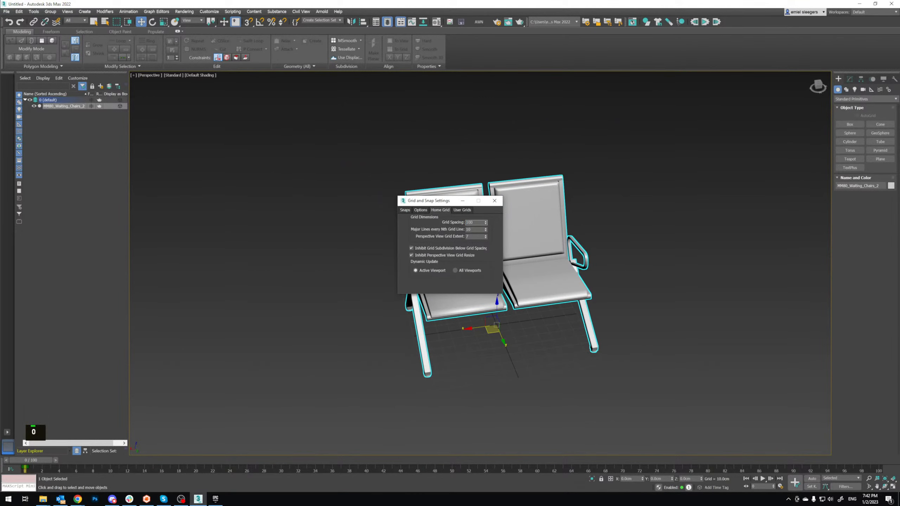
pyautogui.press('Return')
pyautogui.click(495, 201)
# Step: Examine the imported chair up close and review its reference image MM80_Request_Brief.png
pyautogui.scroll(4, 497, 231)
pyautogui.moveTo(497, 234)
pyautogui.keyDown('alt'); pyautogui.mouseDown(button='middle')
pyautogui.moveTo(512, 247)
pyautogui.moveTo(488, 232)
pyautogui.mouseUp(button='middle'); pyautogui.keyUp('alt')
pyautogui.scroll(-4, 511, 247)
pyautogui.scroll(4, 488, 231)
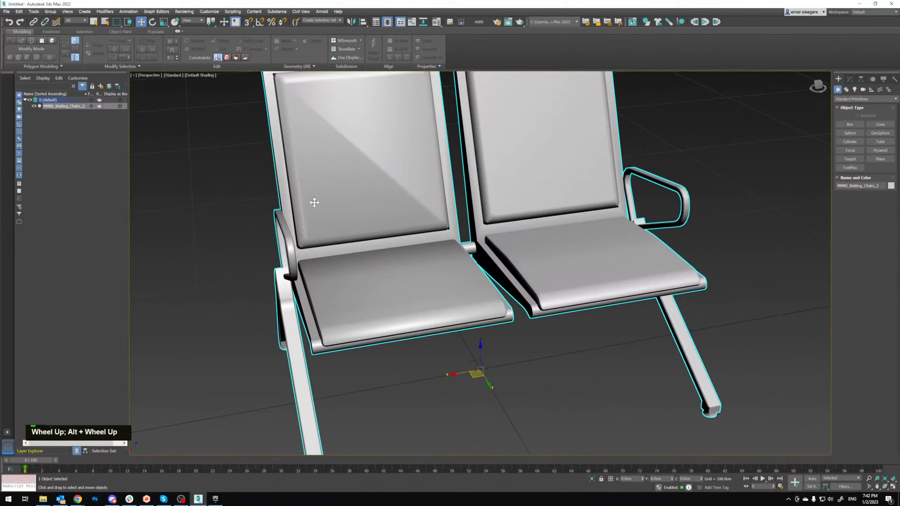
pyautogui.scroll(-2, 314, 203)
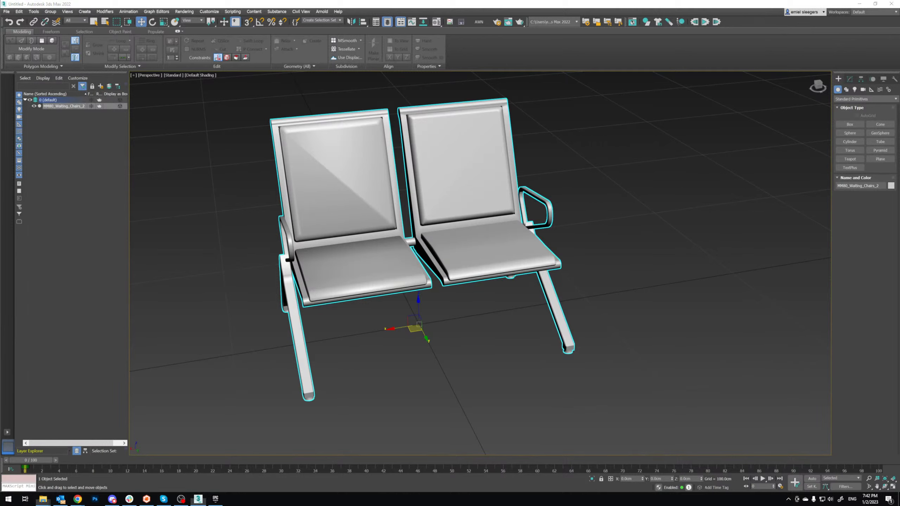
pyautogui.press('f')
pyautogui.press('e')
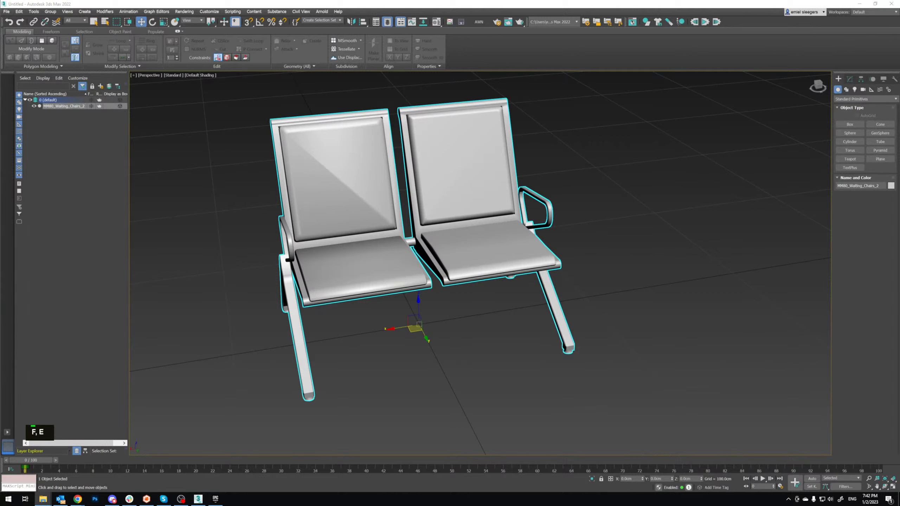
pyautogui.press('Return')
pyautogui.press('e')
pyautogui.doubleClick(522, 267)
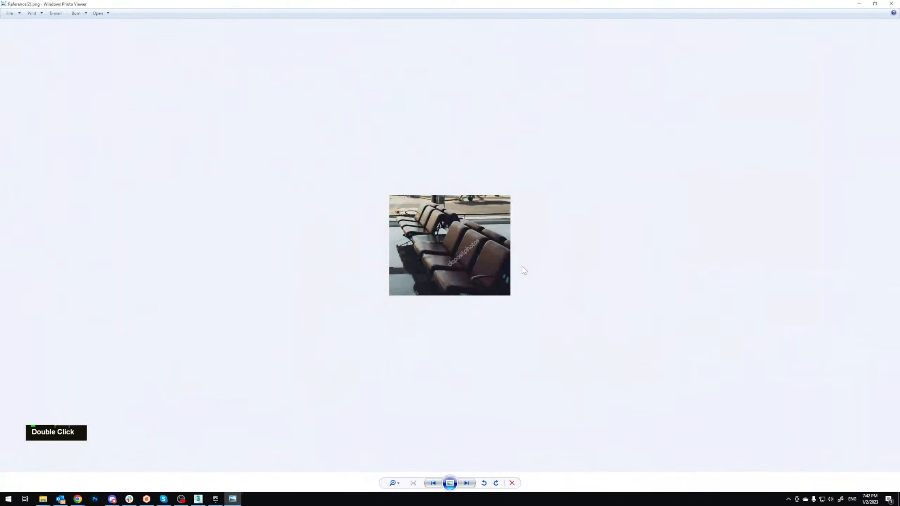
pyautogui.press('Right')
pyautogui.press('Left')
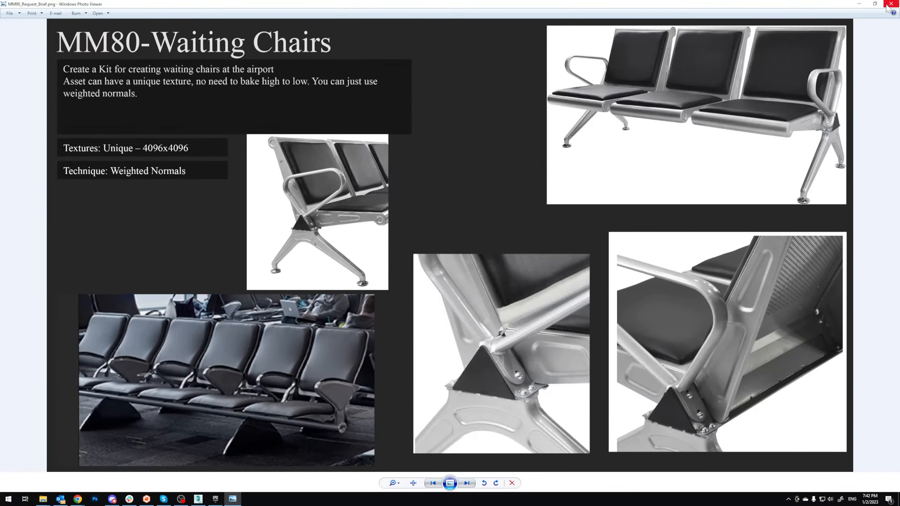
pyautogui.click(888, 5)
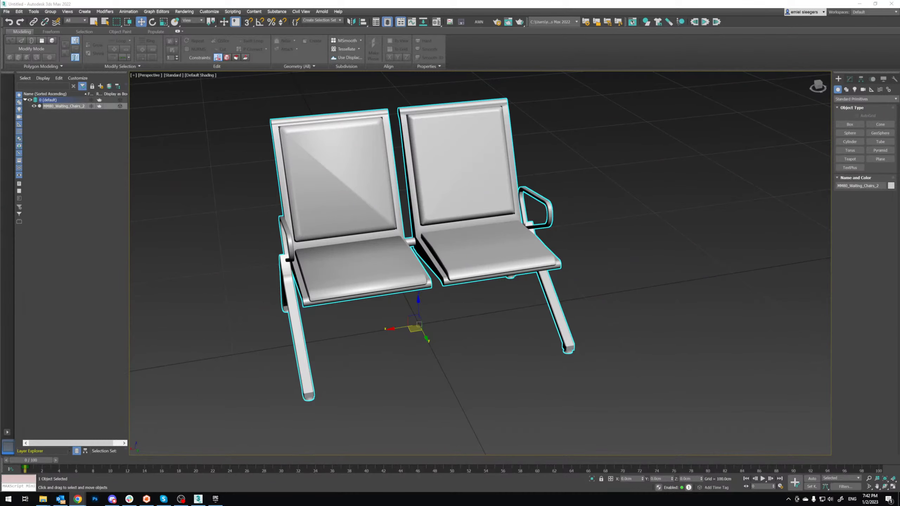
# Step: Switch to Chrome and search Google Images for "airport chairs", restricted to large images
pyautogui.click(77, 499)
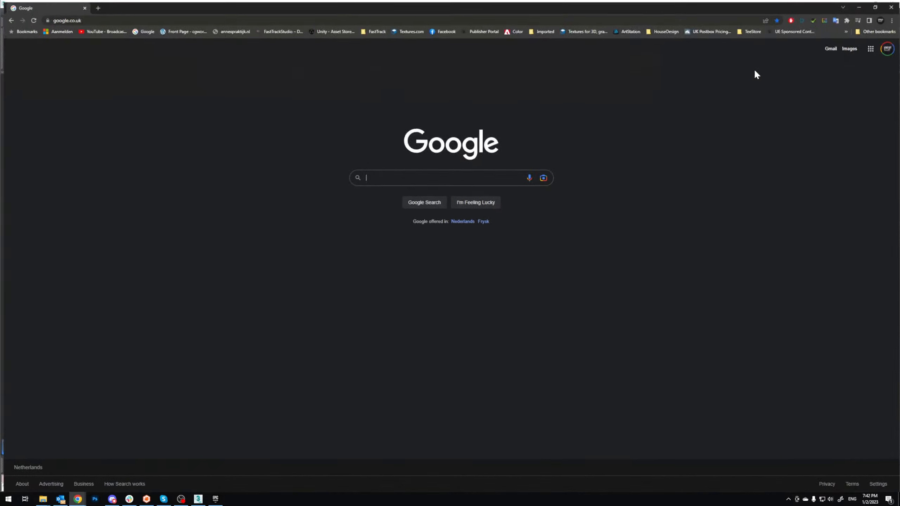
pyautogui.click(381, 177)
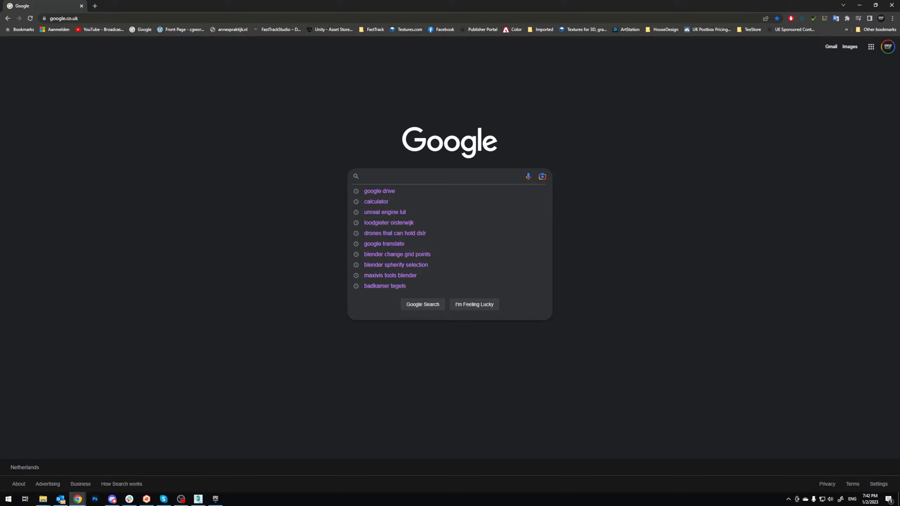
pyautogui.write('airpport')
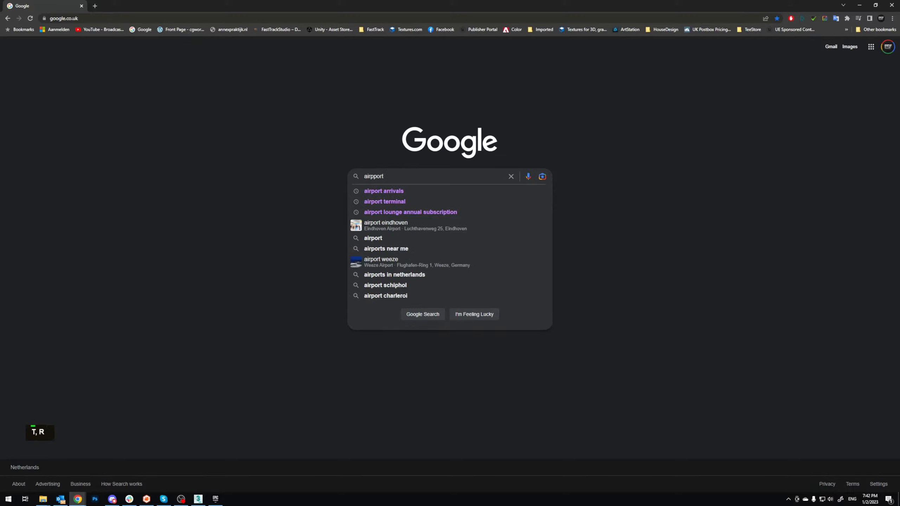
pyautogui.press('BackSpace')
pyautogui.press('BackSpace')
pyautogui.press('BackSpace')
pyautogui.press('BackSpace')
pyautogui.press('BackSpace')
pyautogui.press('BackSpace')
pyautogui.press('BackSpace')
pyautogui.press('BackSpace')
pyautogui.press('BackSpace')
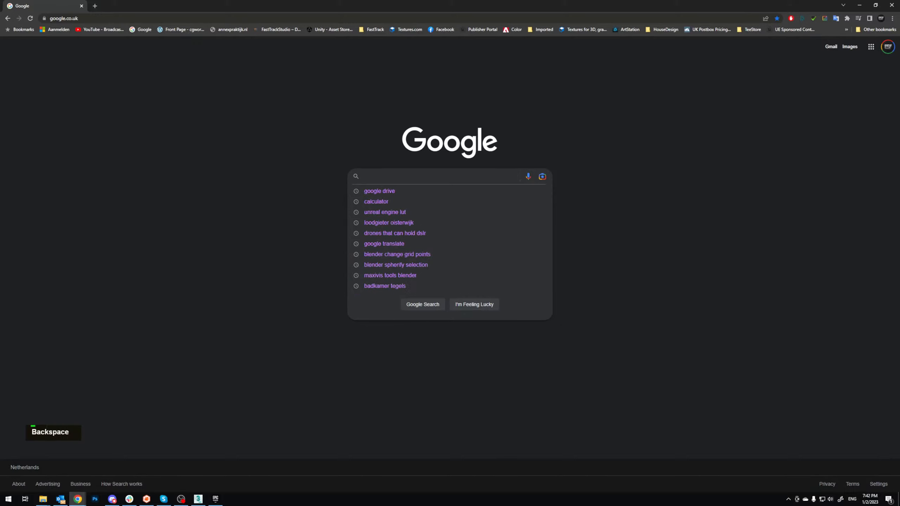
pyautogui.write('airport ')
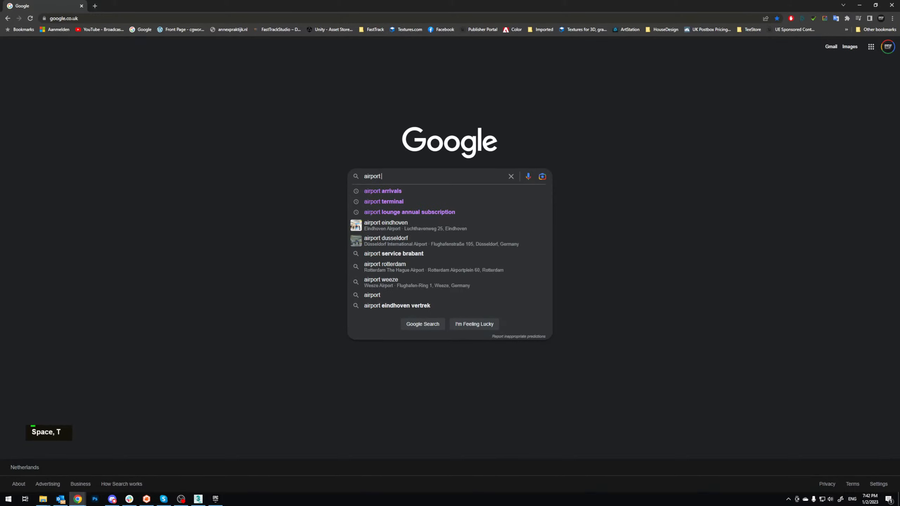
pyautogui.write('chairs')
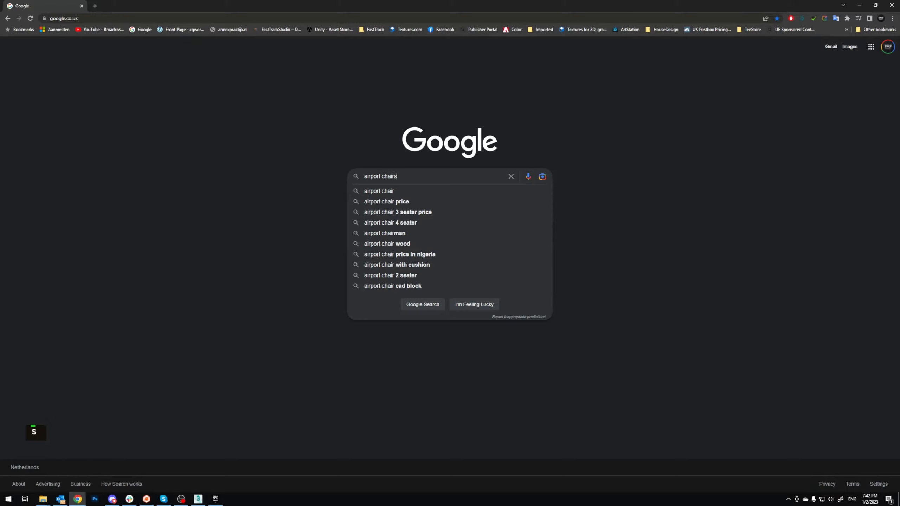
pyautogui.press('Return')
pyautogui.click(146, 77)
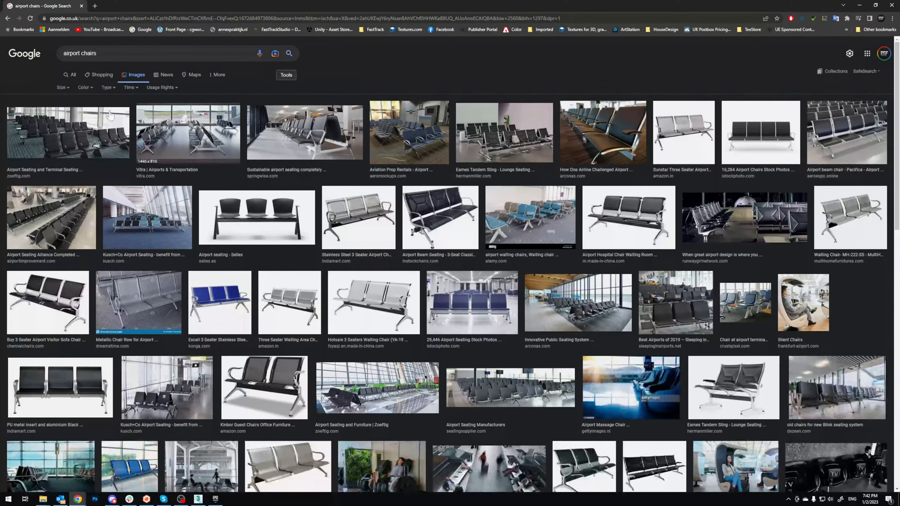
pyautogui.click(74, 118)
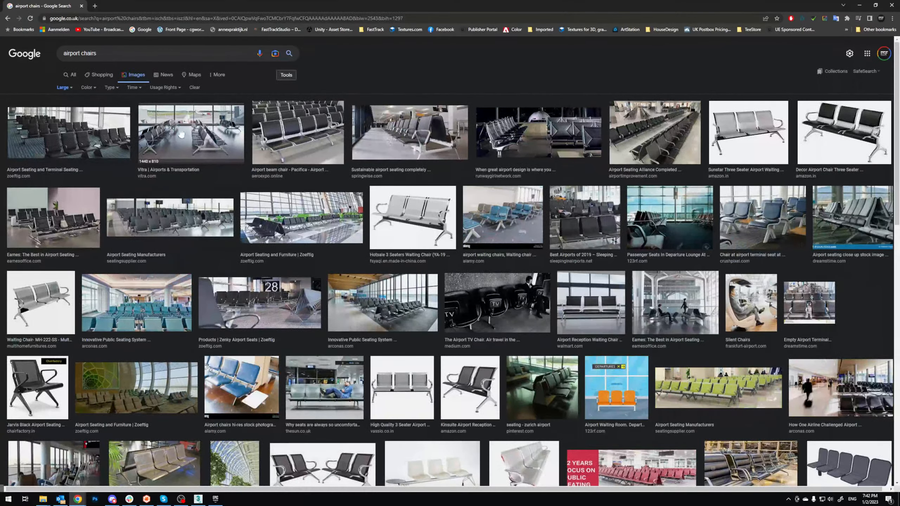
# Step: Open the full-size Vitra, Pacifica beam chair and springwise.com sustainable seating images in separate new tabs
pyautogui.click(191, 132)
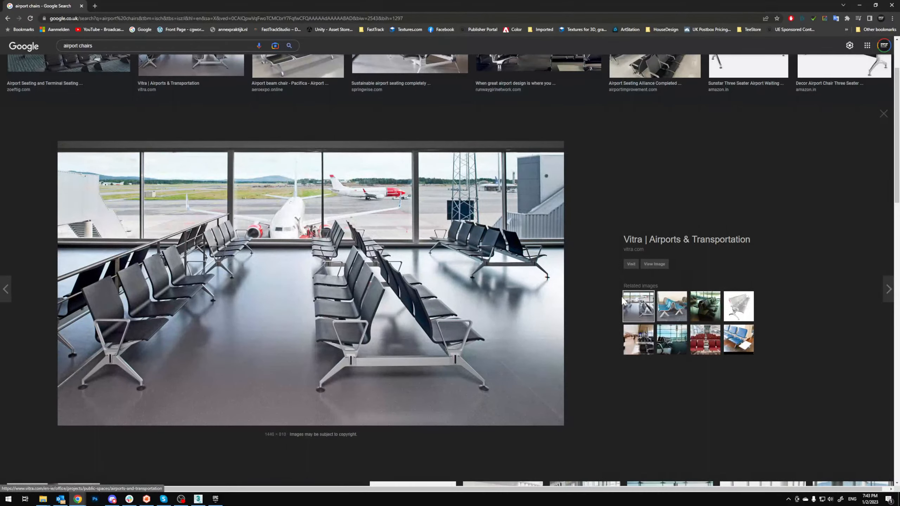
pyautogui.middleClick(654, 265)
pyautogui.scroll(2, 631, 319)
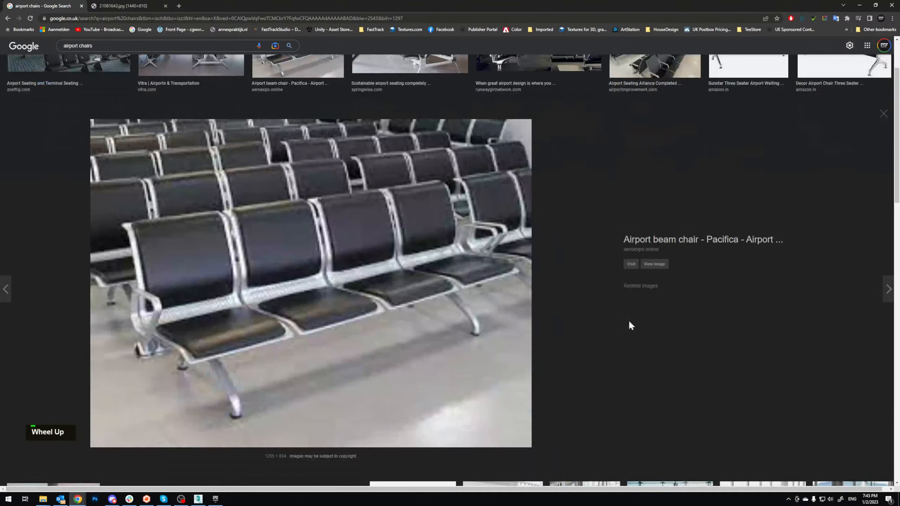
pyautogui.middleClick(654, 264)
pyautogui.scroll(2, 654, 264)
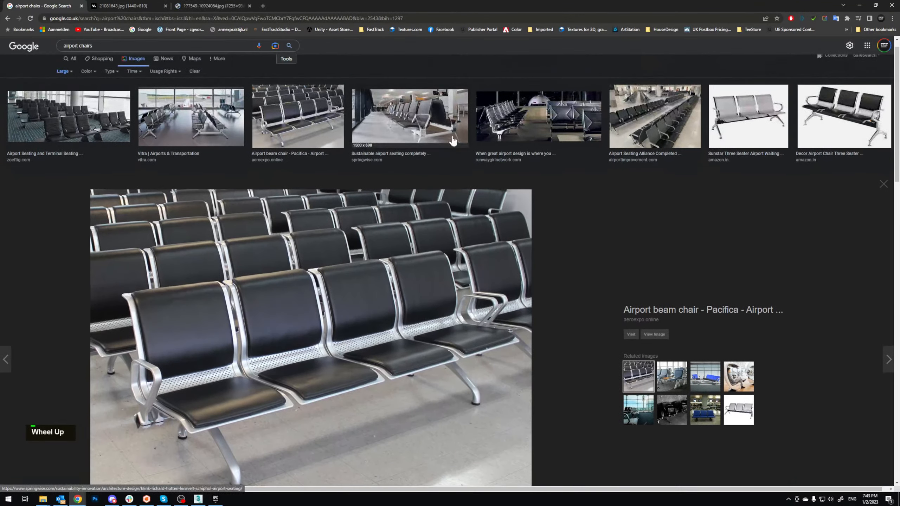
pyautogui.click(453, 141)
pyautogui.middleClick(654, 264)
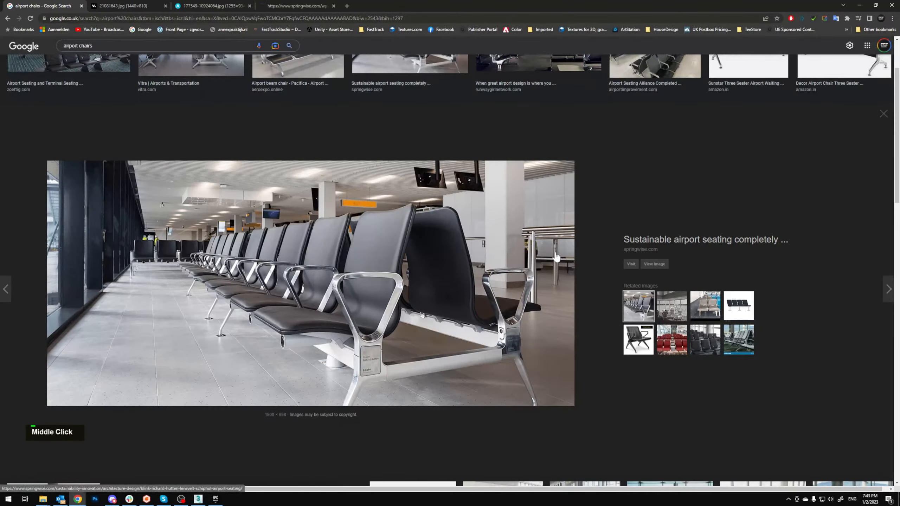
# Step: Preview the runwaygirlnetwork.com seating photo and open the full-size Airport Seating Alliance image in a new tab
pyautogui.scroll(2, 554, 199)
pyautogui.click(553, 150)
pyautogui.scroll(1, 581, 139)
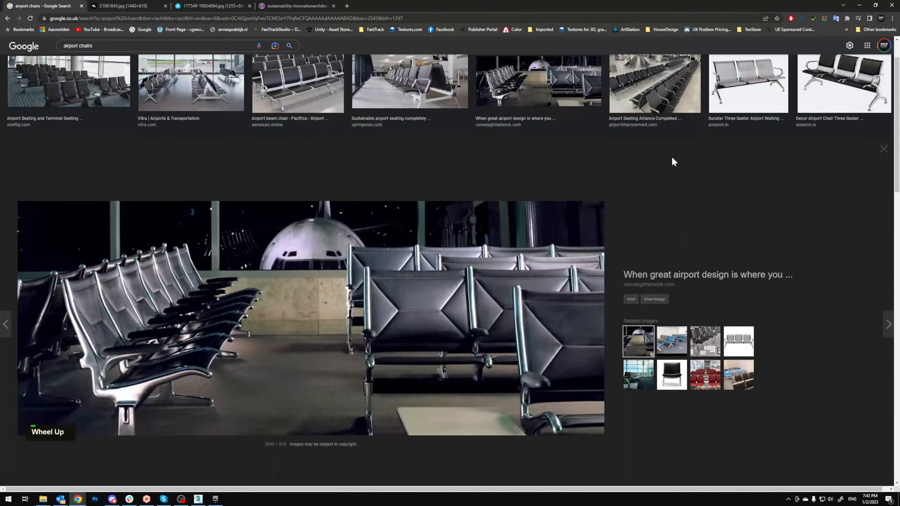
pyautogui.scroll(1, 670, 156)
pyautogui.click(660, 128)
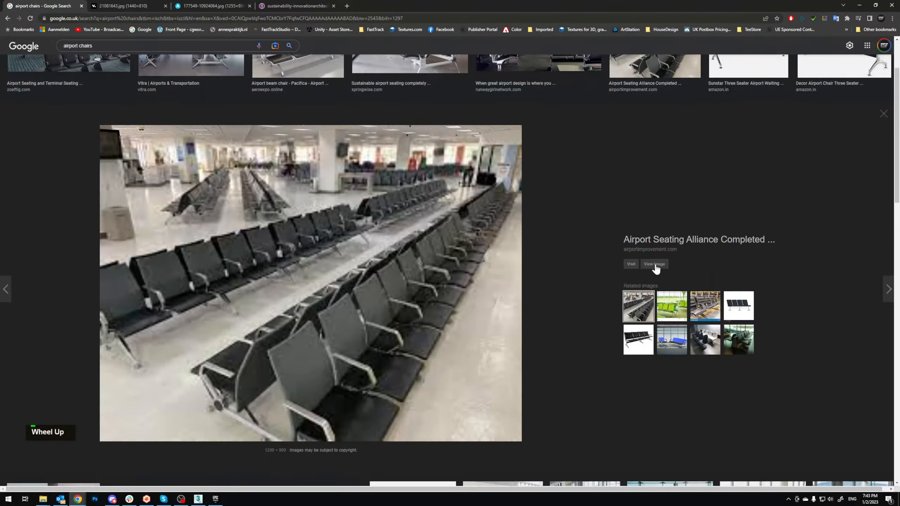
pyautogui.scroll(2, 650, 255)
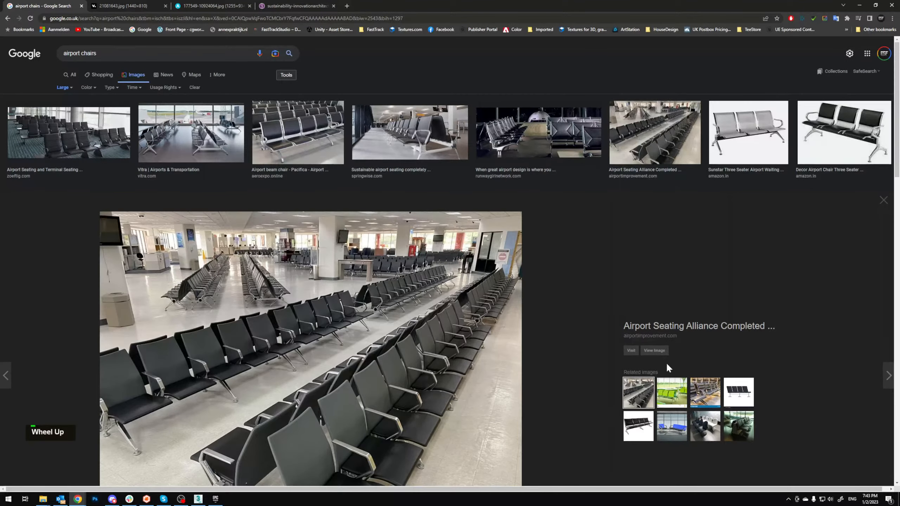
pyautogui.middleClick(656, 351)
# Step: Preview the Sunstar three-seater image and open the full-size Decor Airport Chair Three Seater image in a new tab
pyautogui.click(748, 142)
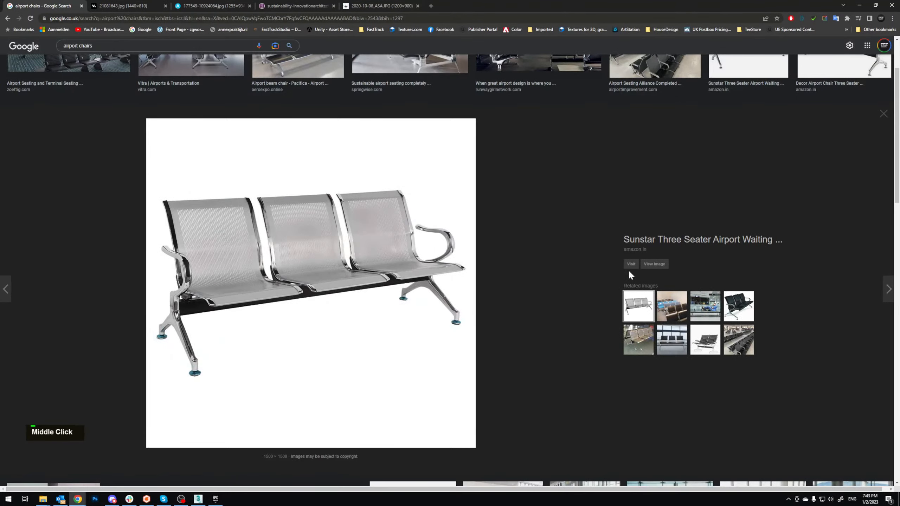
pyautogui.scroll(2, 682, 266)
pyautogui.click(840, 121)
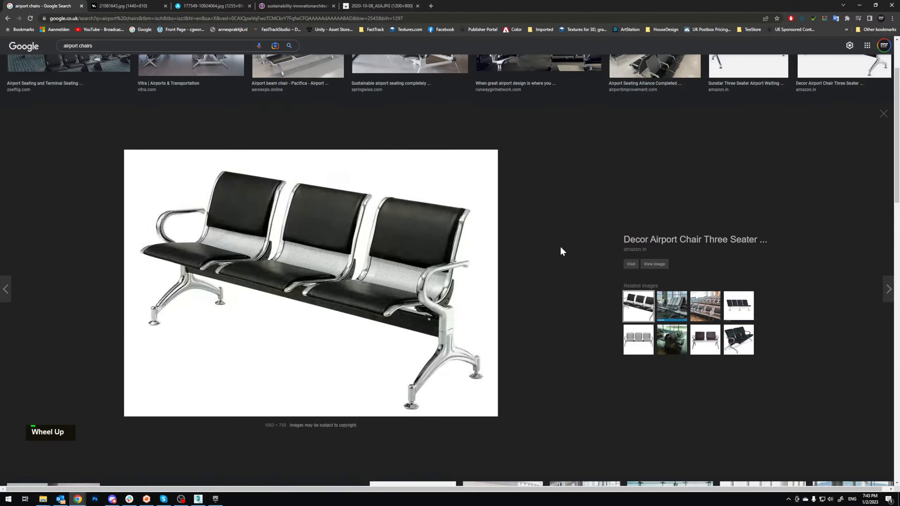
pyautogui.middleClick(667, 264)
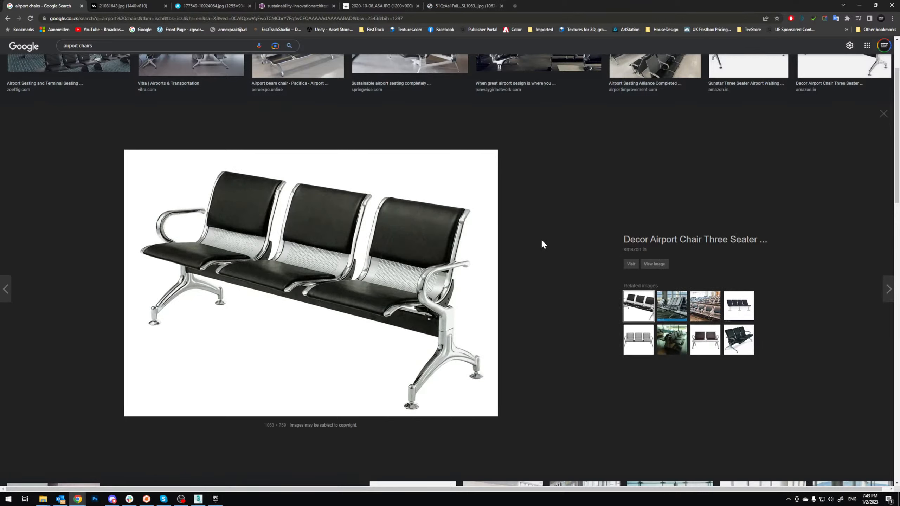
# Step: Open the full-size dreamstime.com airport seating close-up in a new tab and preview the seatingsupplier.com Airport Seating Manufacturers image
pyautogui.click(677, 297)
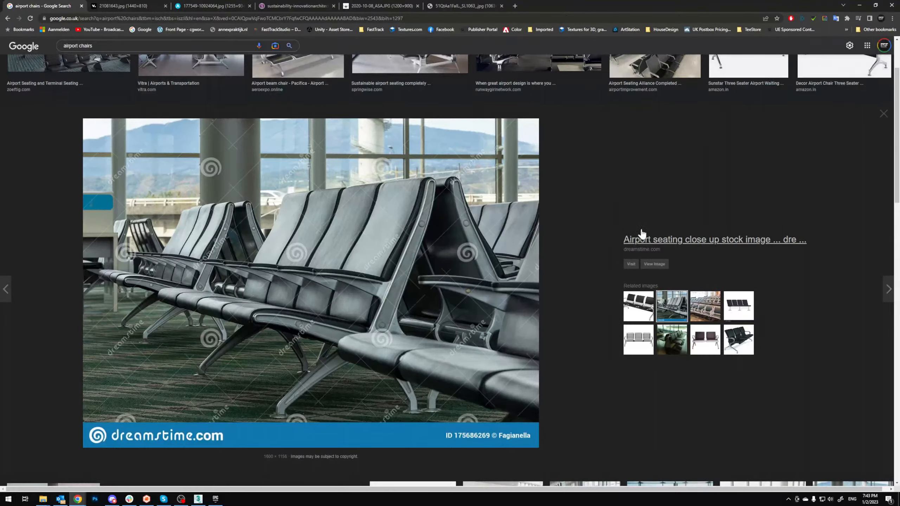
pyautogui.middleClick(658, 266)
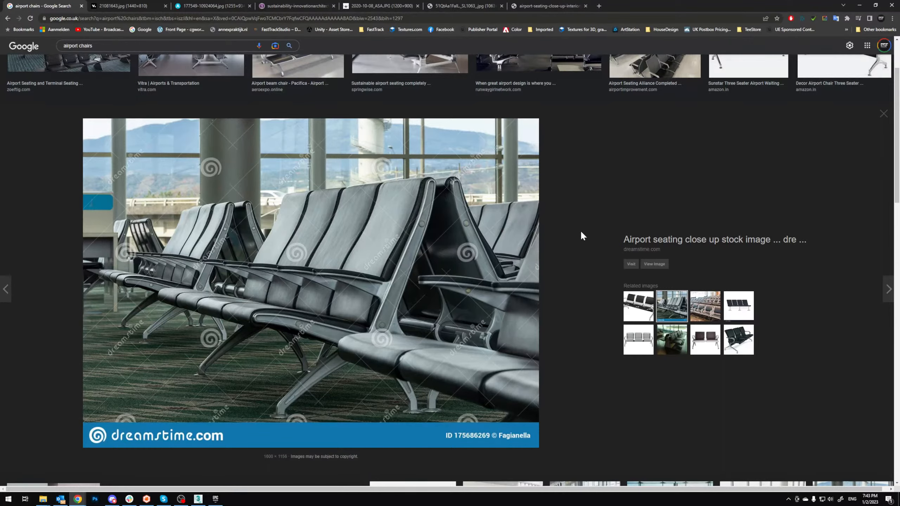
pyautogui.scroll(-6, 581, 236)
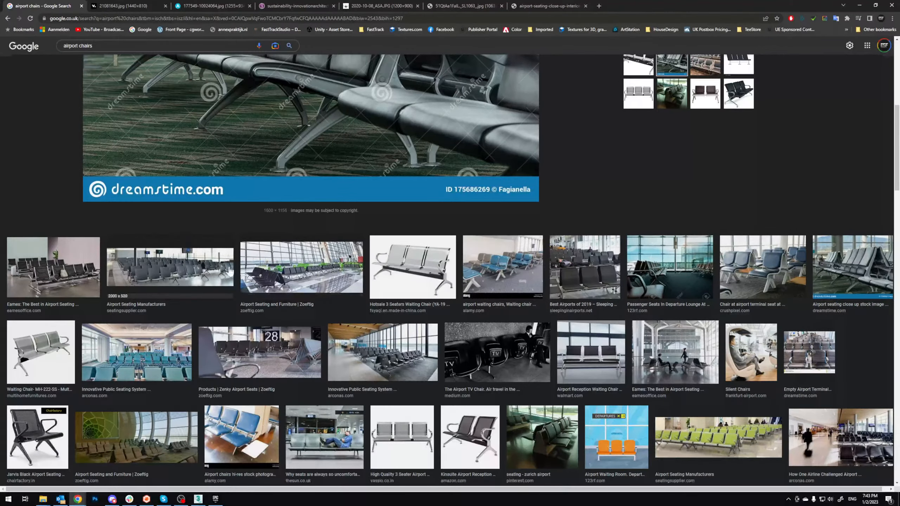
pyautogui.click(175, 266)
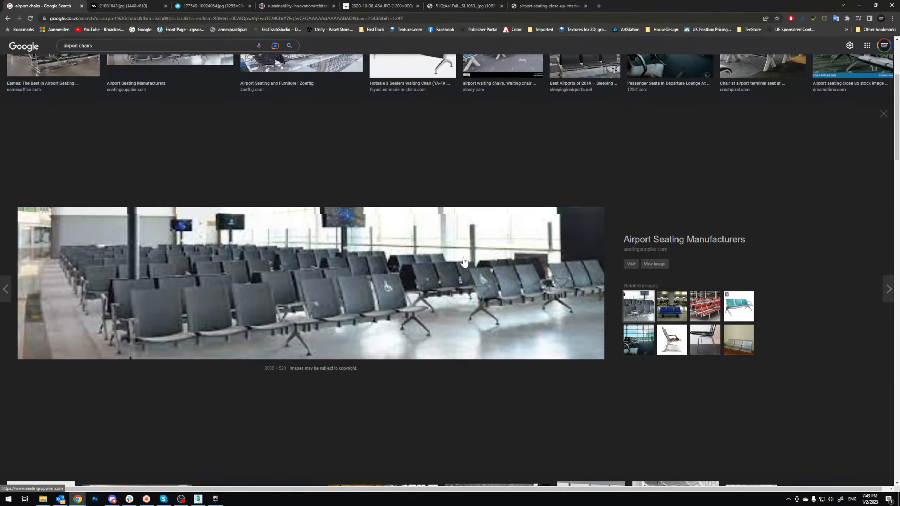
pyautogui.scroll(5, 465, 260)
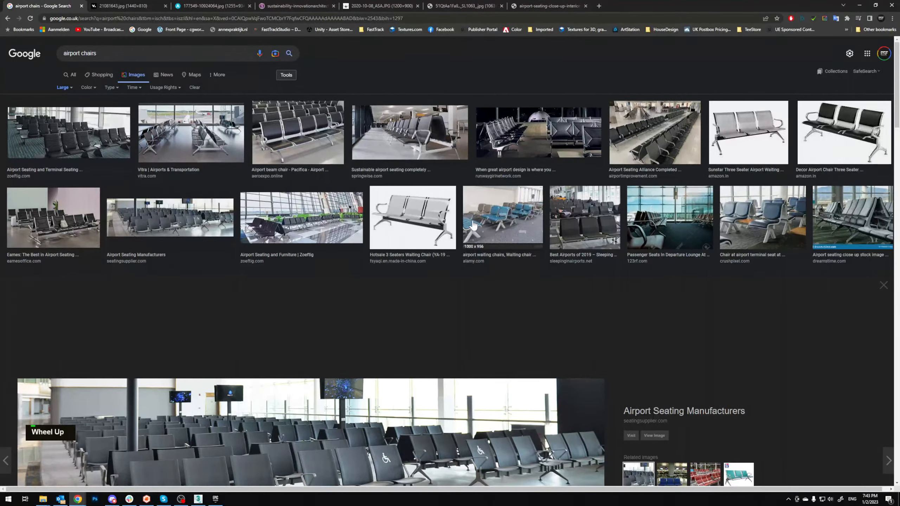
# Step: Open the dreamstime.com seating close-up from the main results in another new tab and preview Zoeftig's Zenky Airport Seats image
pyautogui.click(851, 220)
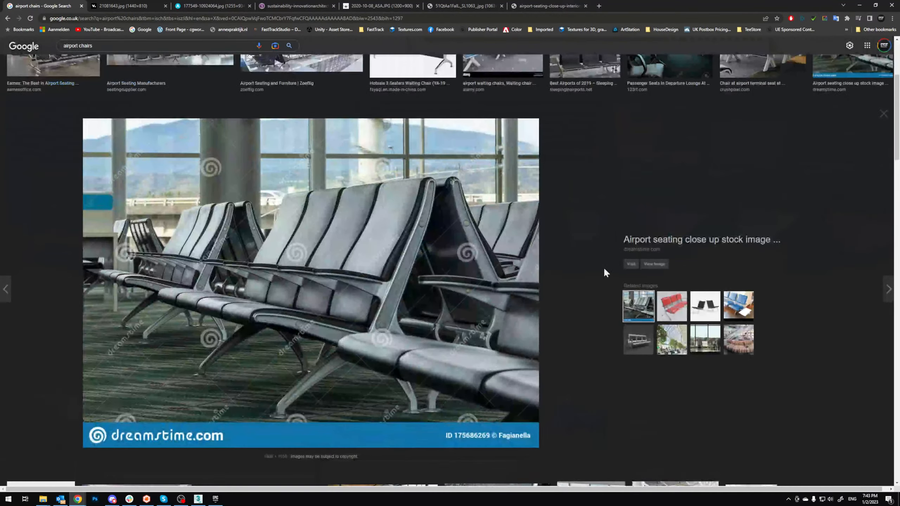
pyautogui.middleClick(650, 265)
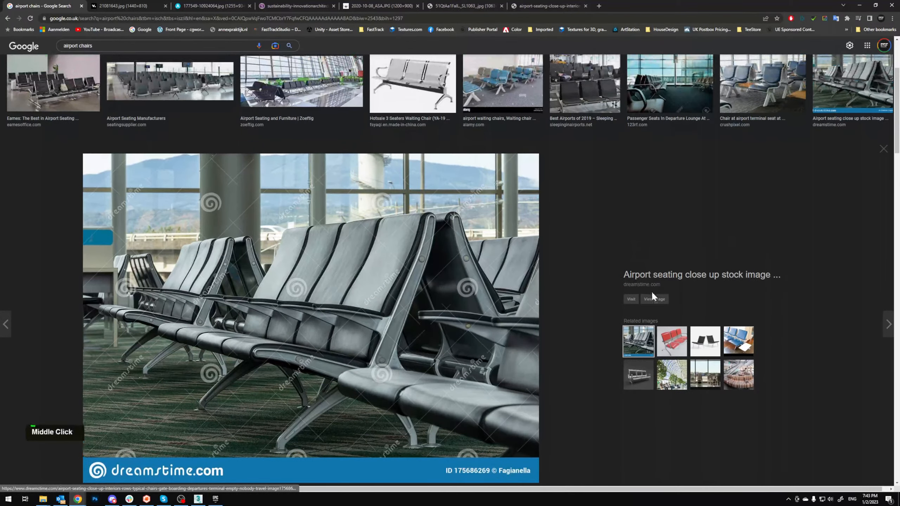
pyautogui.scroll(-2, 590, 255)
pyautogui.scroll(-3, 581, 250)
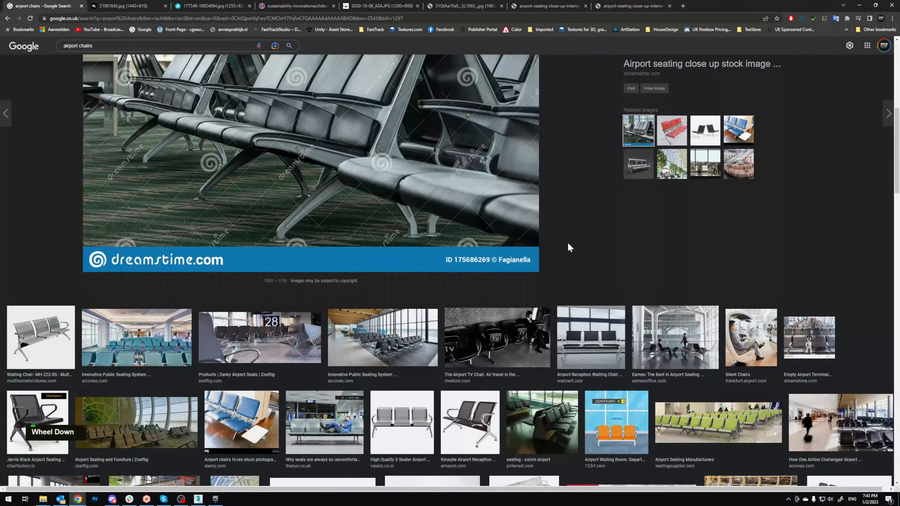
pyautogui.click(241, 346)
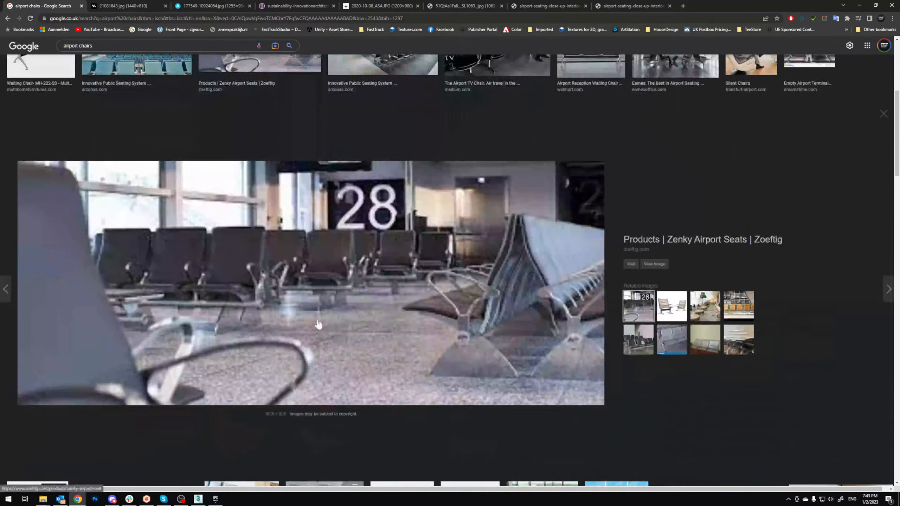
pyautogui.scroll(4, 687, 193)
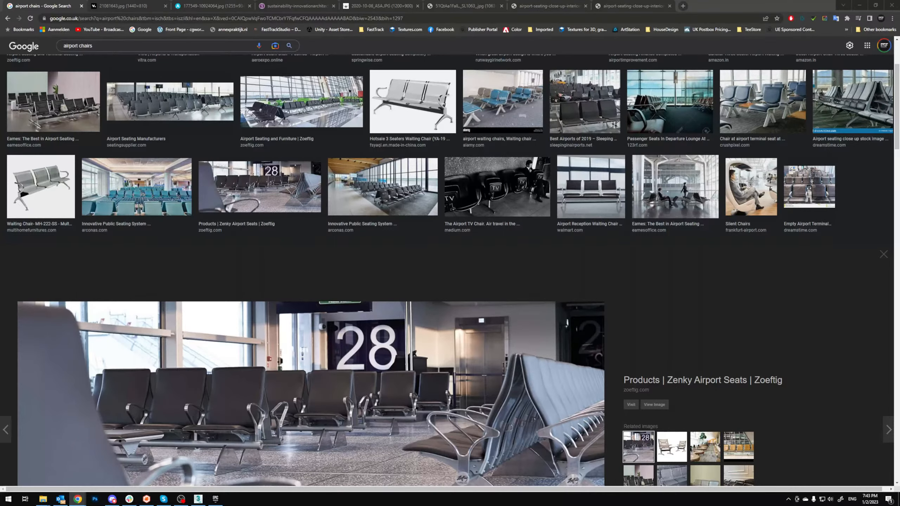
# Step: Find the Arconas Flyaway Tandem Seating image further down the results and open it full size in a new tab
pyautogui.click(729, 303)
pyautogui.scroll(-6, 723, 296)
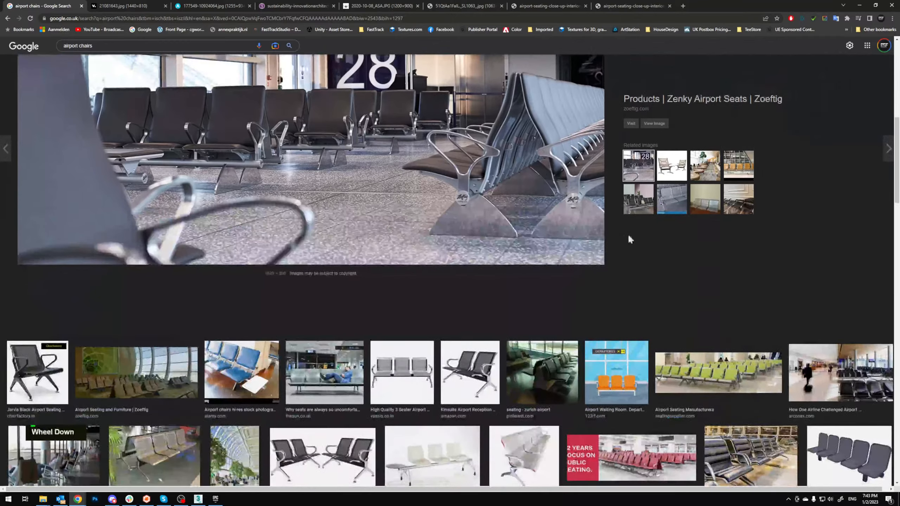
pyautogui.scroll(-5, 538, 257)
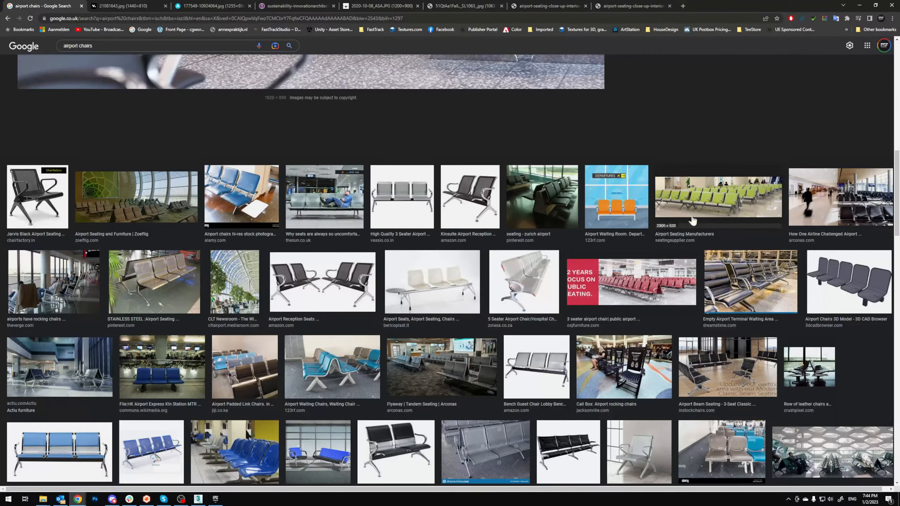
pyautogui.click(443, 369)
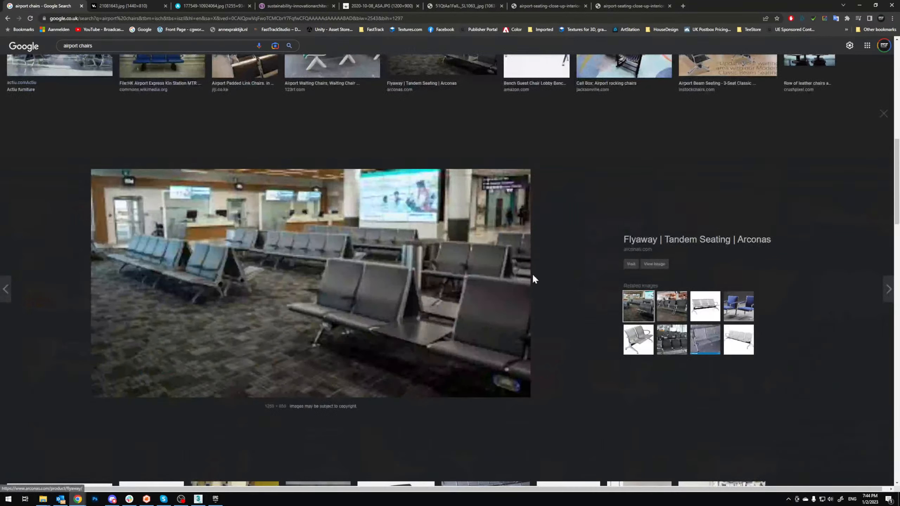
pyautogui.middleClick(647, 264)
pyautogui.scroll(4, 446, 246)
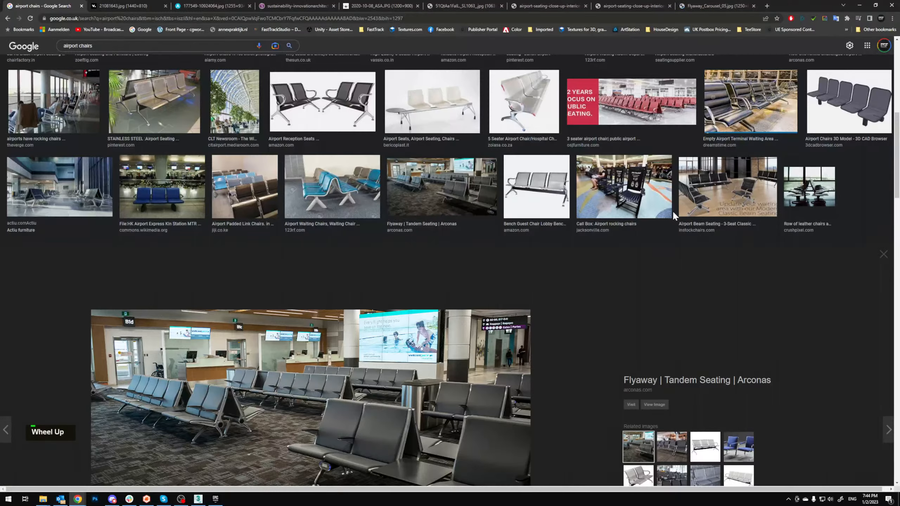
# Step: Preview the Elite 2 Seater Airport Waiting Chair image and look over the surrounding results
pyautogui.scroll(-10, 260, 236)
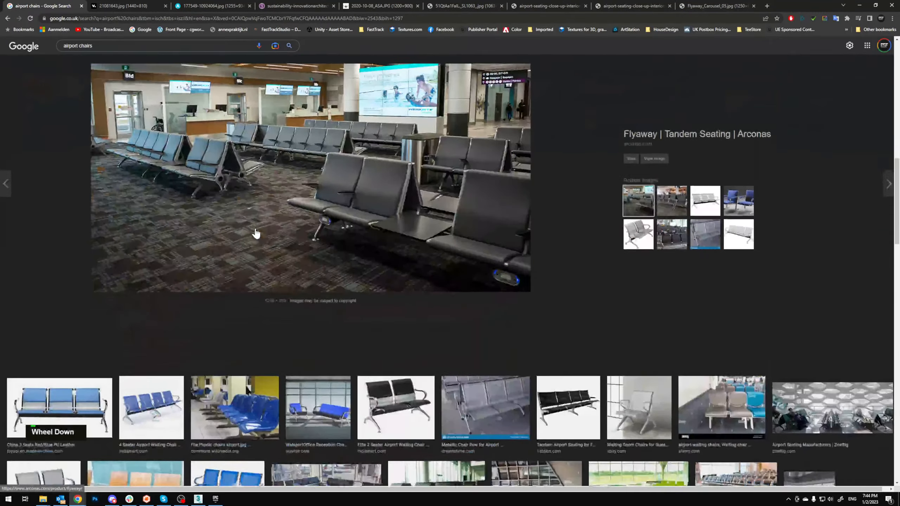
pyautogui.click(424, 163)
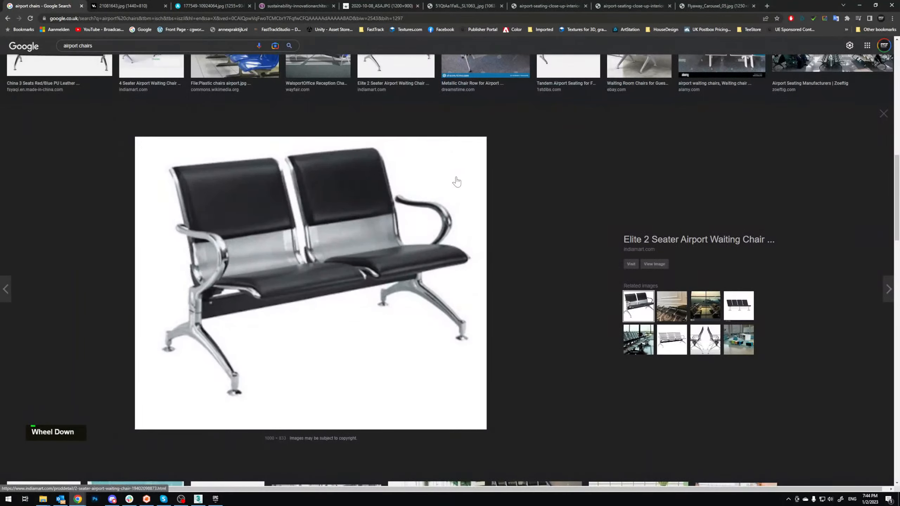
pyautogui.scroll(5, 454, 181)
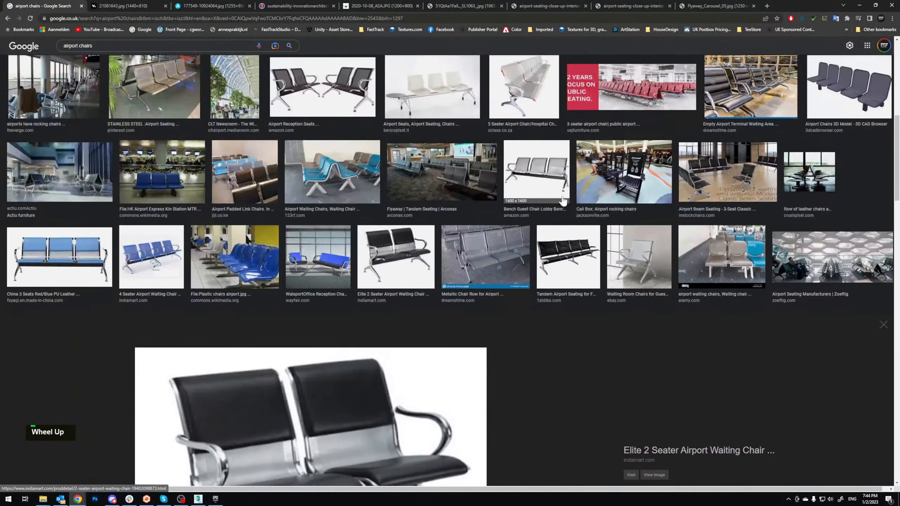
# Step: Open the bookmarked DALL-E page in a new tab and generate images from the description "airport chair"
pyautogui.click(767, 5)
pyautogui.click(373, 30)
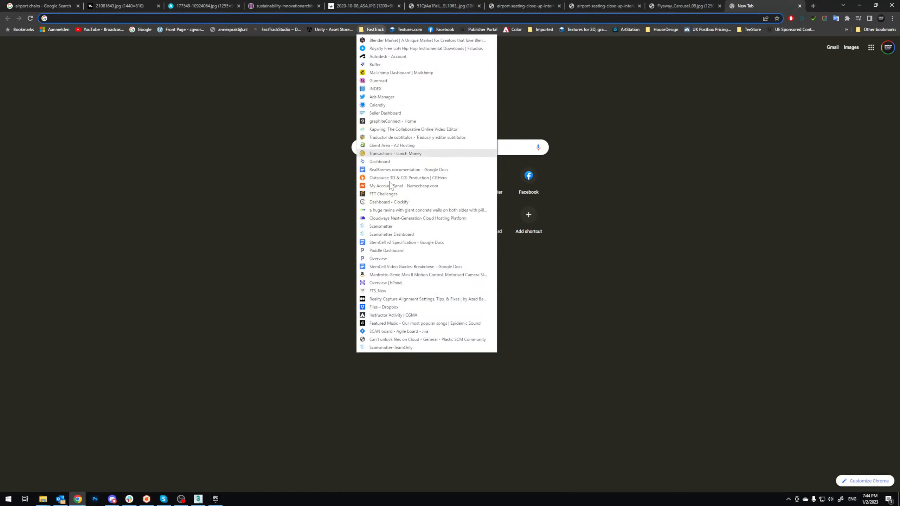
pyautogui.click(383, 211)
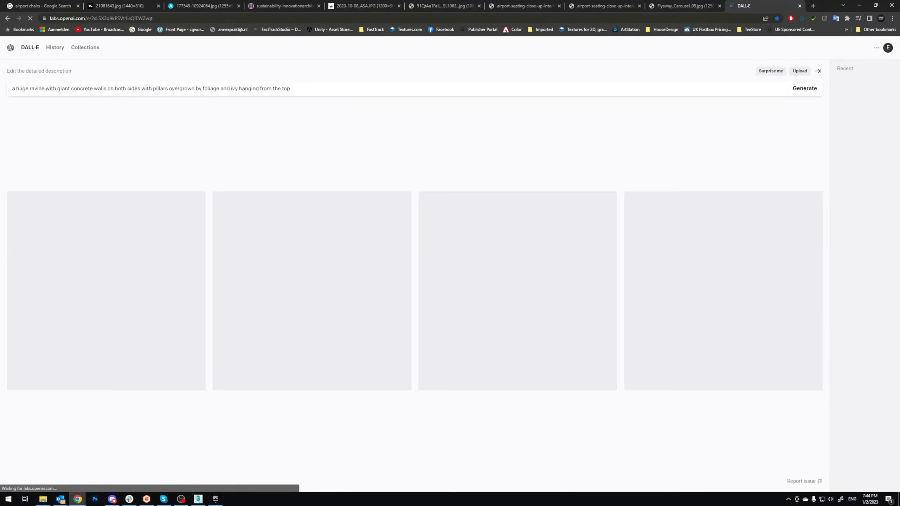
pyautogui.write('airp')
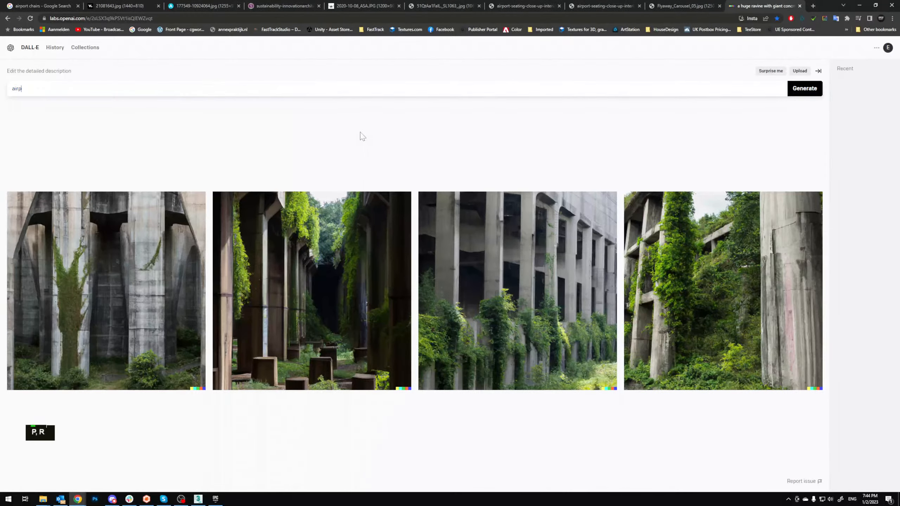
pyautogui.write('ort chair')
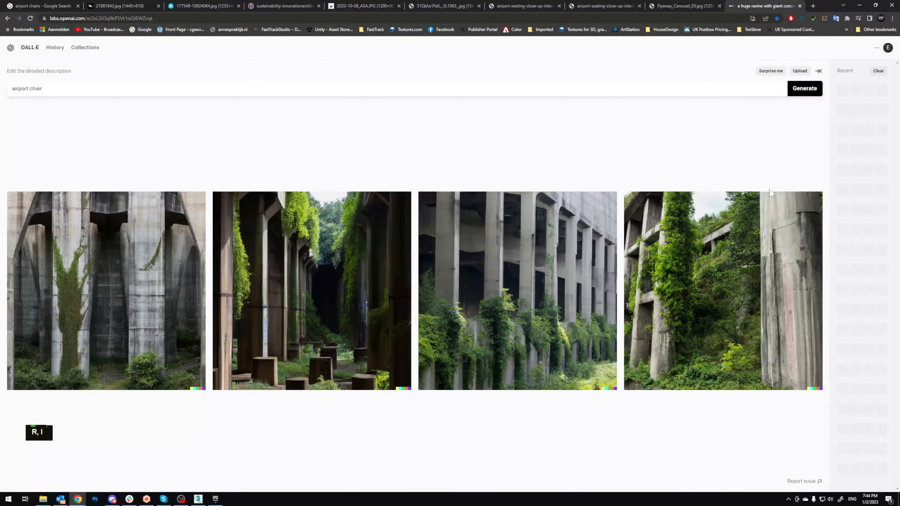
pyautogui.click(811, 91)
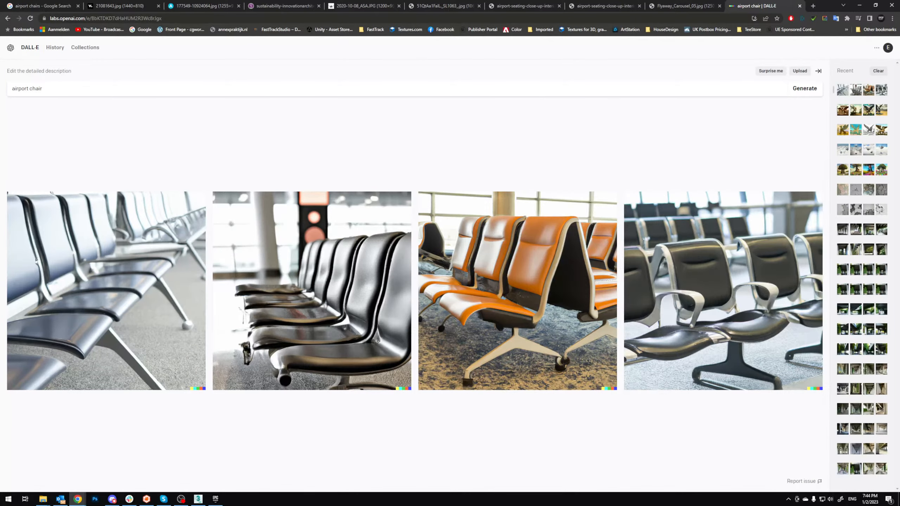
# Step: Change the DALL-E description to "airport chairs", generate a new set of images and close the DALL-E tab
pyautogui.click(42, 88)
pyautogui.write('s')
pyautogui.click(804, 90)
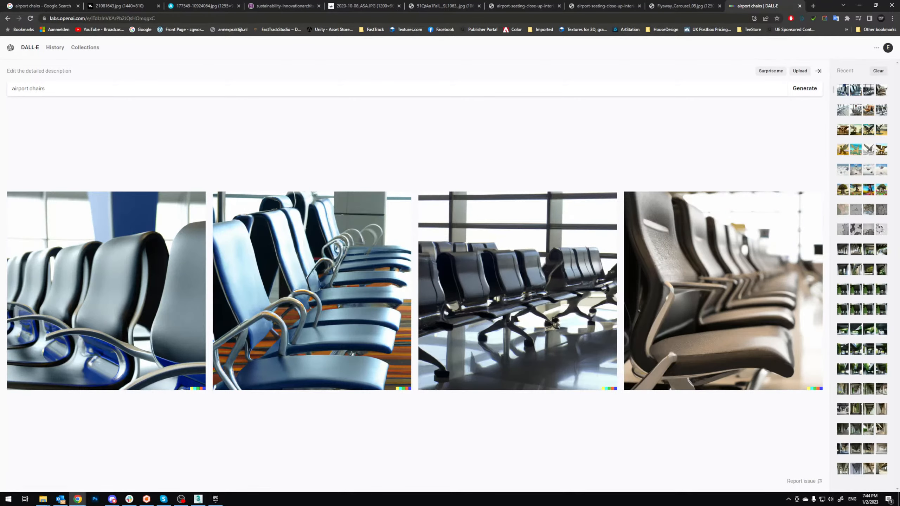
pyautogui.click(800, 5)
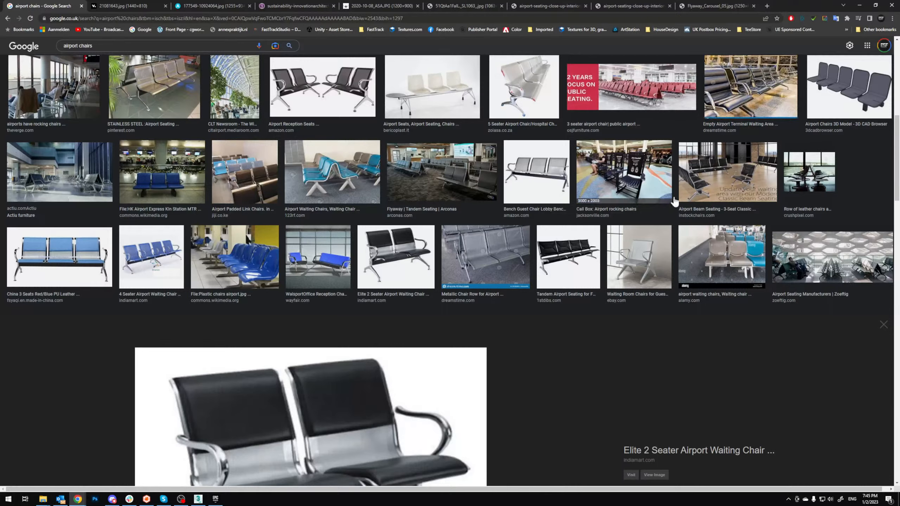
# Step: Copy and paste the selected item in File Explorer, view the full-size Vitra airport image and close its tab
pyautogui.scroll(-4, 574, 343)
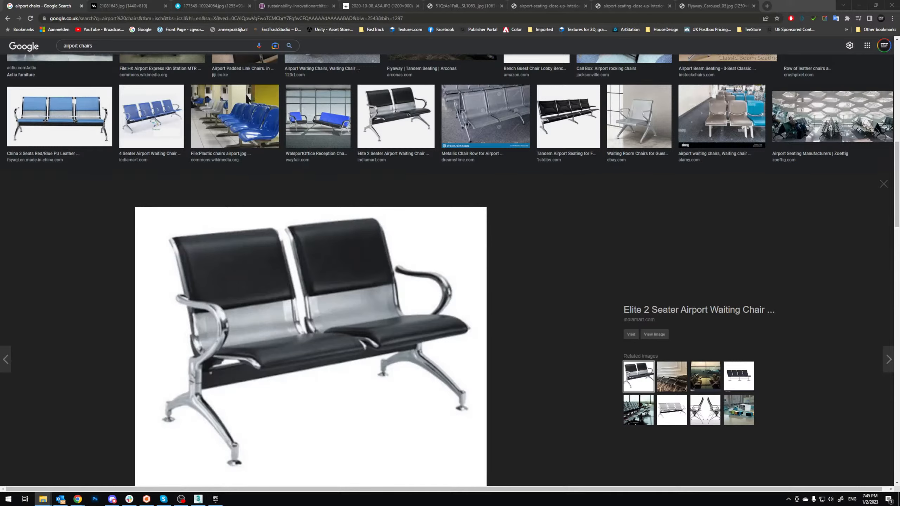
pyautogui.hotkey('ctrl', 'c')
pyautogui.hotkey('ctrl', 'v')
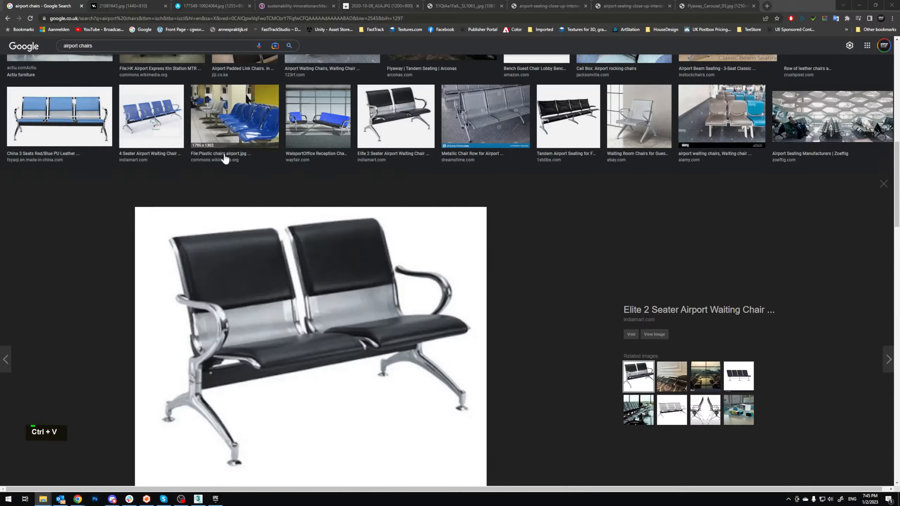
pyautogui.click(140, 7)
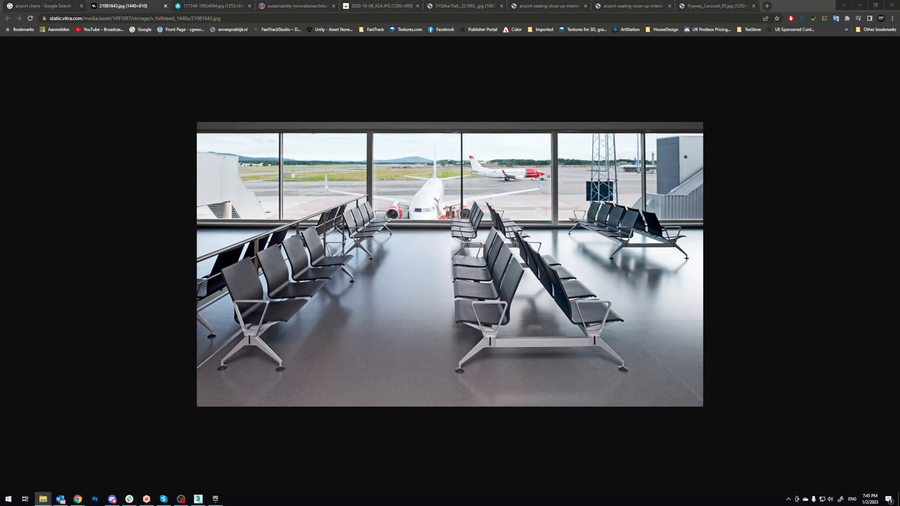
pyautogui.click(166, 6)
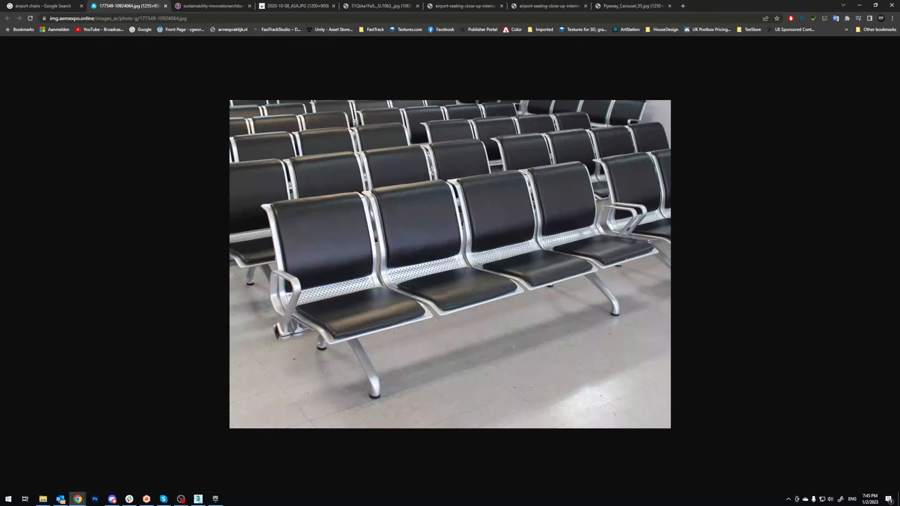
# Step: Bring up File Explorer and close the full-size aeroexpo.online beam chair and springwise.com seating image tabs
pyautogui.press('super+e')
pyautogui.doubleClick(166, 6)
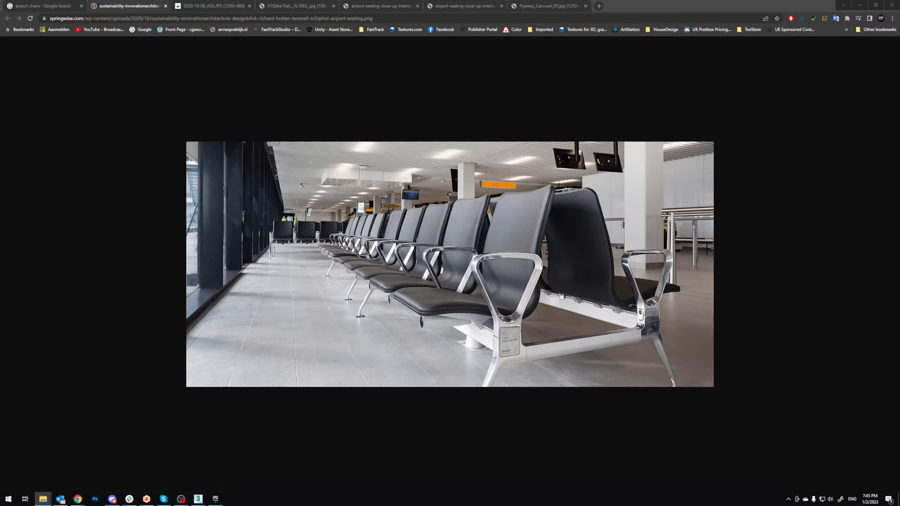
pyautogui.click(166, 5)
# Step: Switch to File Explorer and close the Airport Seating Alliance and three-seater Decor Airport Chair image tabs
pyautogui.click(43, 499)
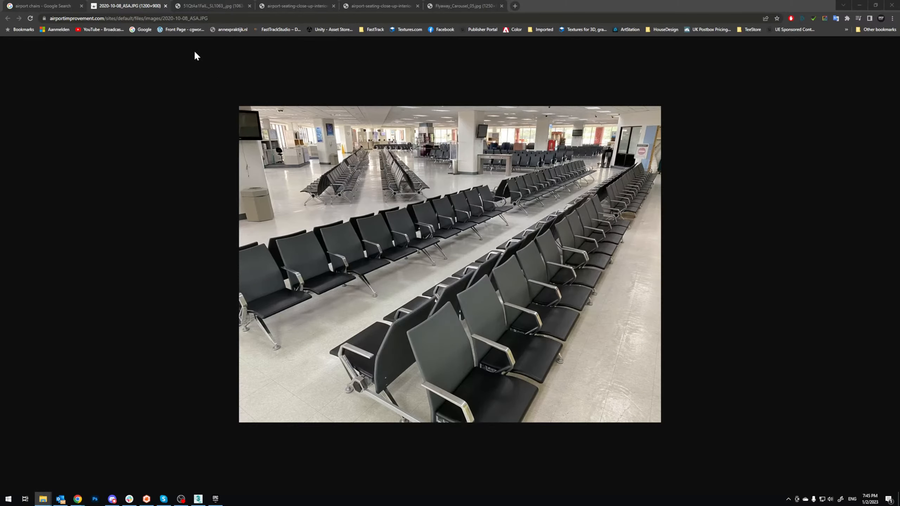
pyautogui.doubleClick(165, 5)
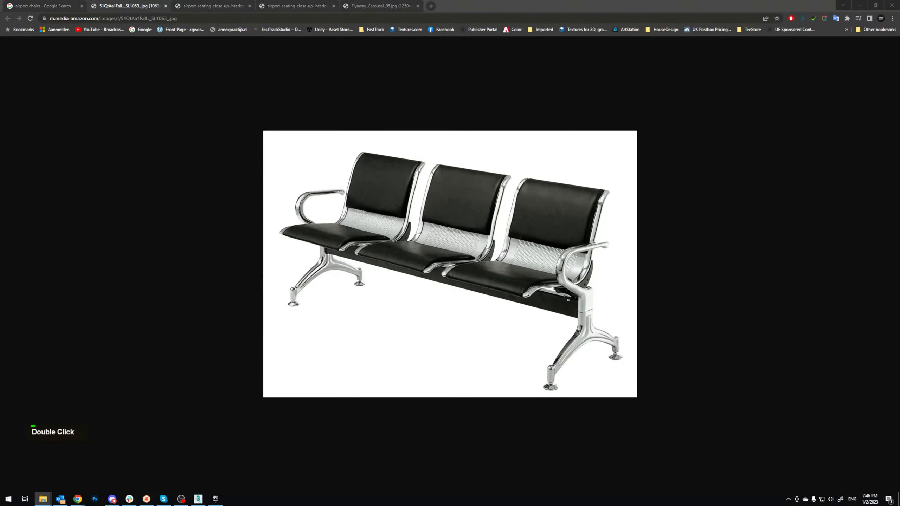
pyautogui.click(166, 5)
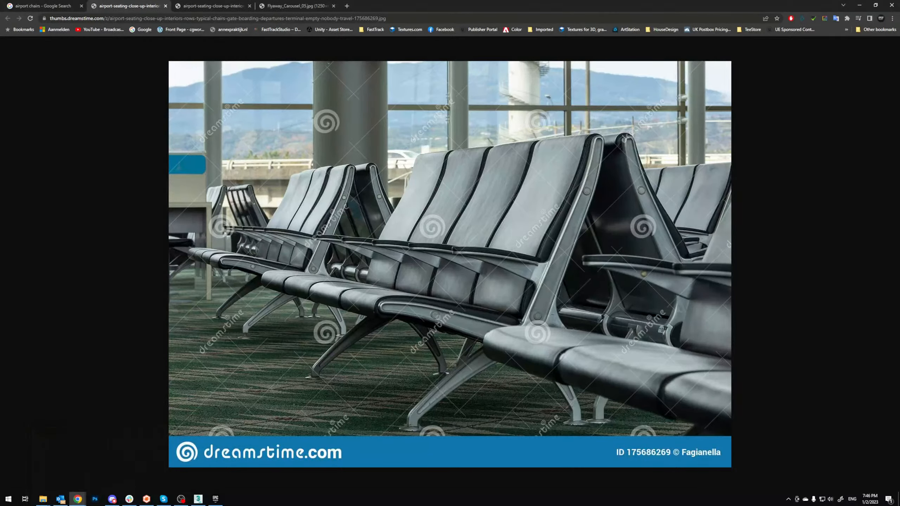
# Step: Close both dreamstime.com seating close-up tabs and the Flyaway image tab, leaving only the Google Images results open
pyautogui.click(166, 5)
pyautogui.moveTo(308, 184); pyautogui.dragTo(290, 168)
pyautogui.click(165, 5)
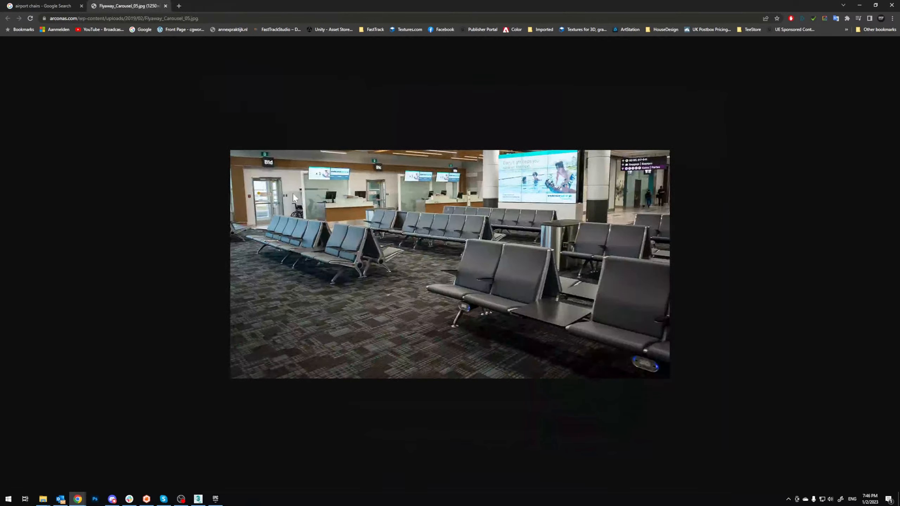
pyautogui.click(43, 499)
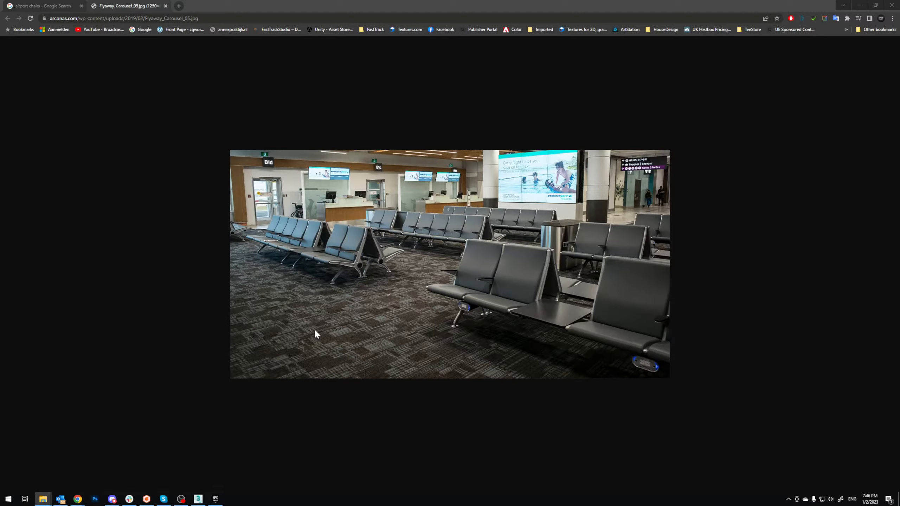
pyautogui.click(166, 5)
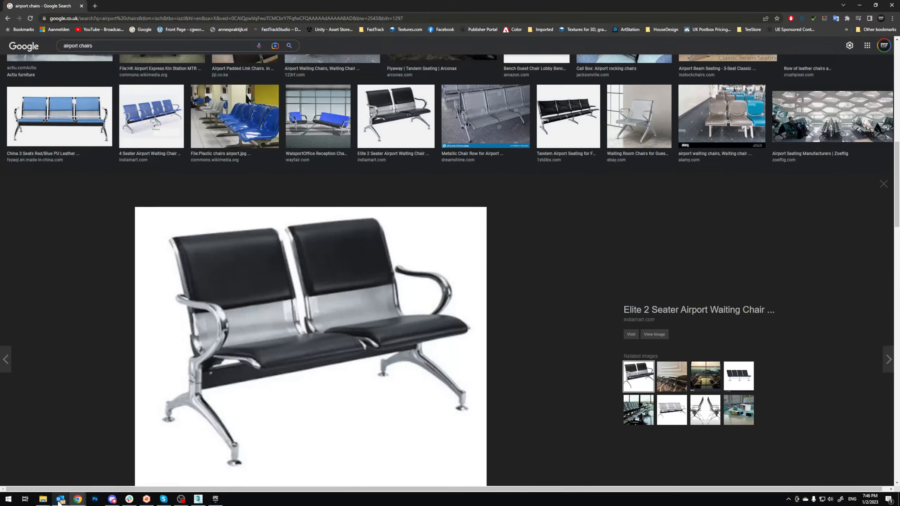
# Step: Launch PureRef to collect the reference images on one board
pyautogui.click(9, 499)
pyautogui.write('pureref')
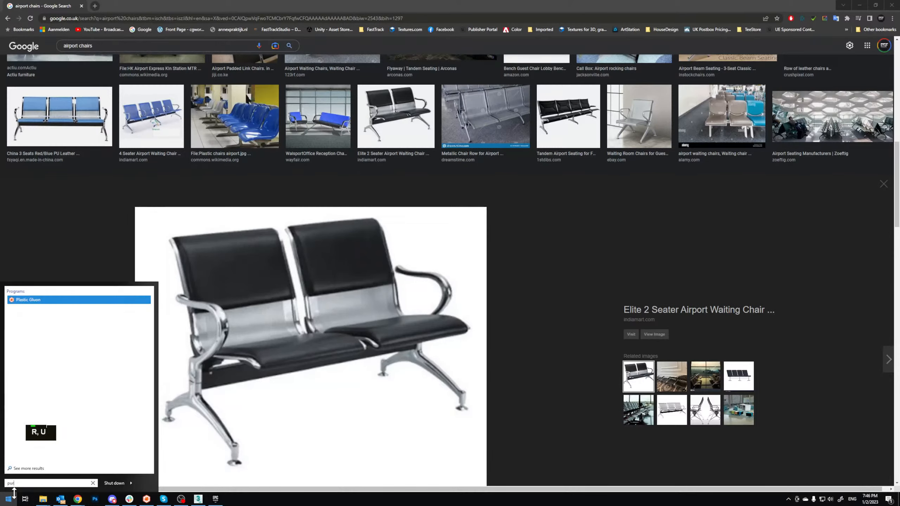
pyautogui.press('Return')
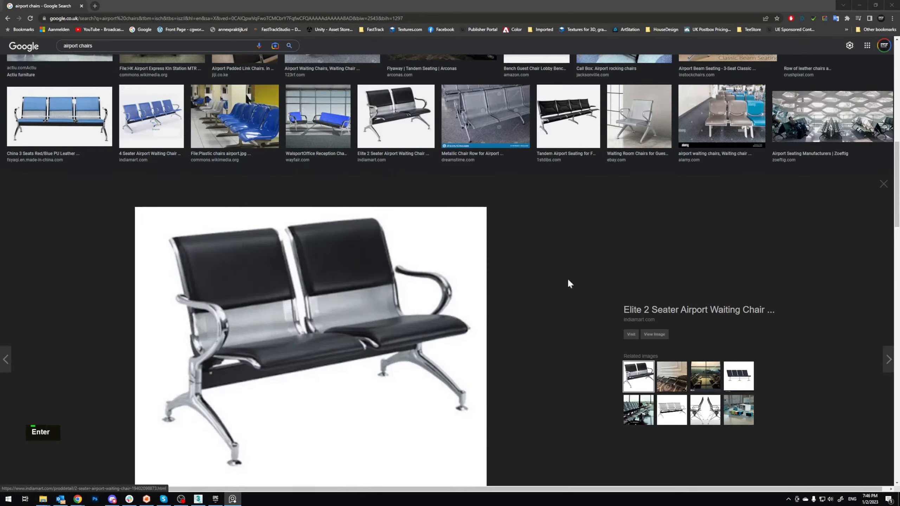
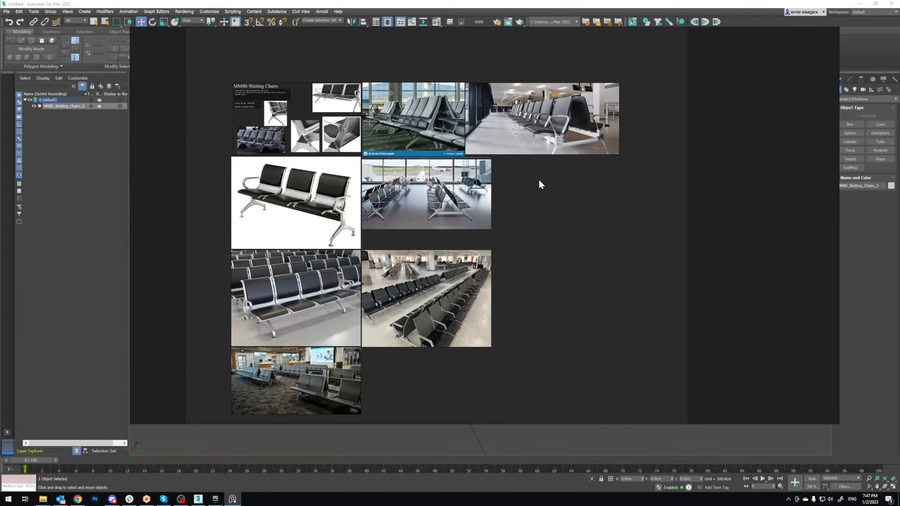
# Step: Compare the imported waiting chair with the reference board and examine the legs and feet in the carpeted Dreamstime photo
pyautogui.rightClick(549, 195)
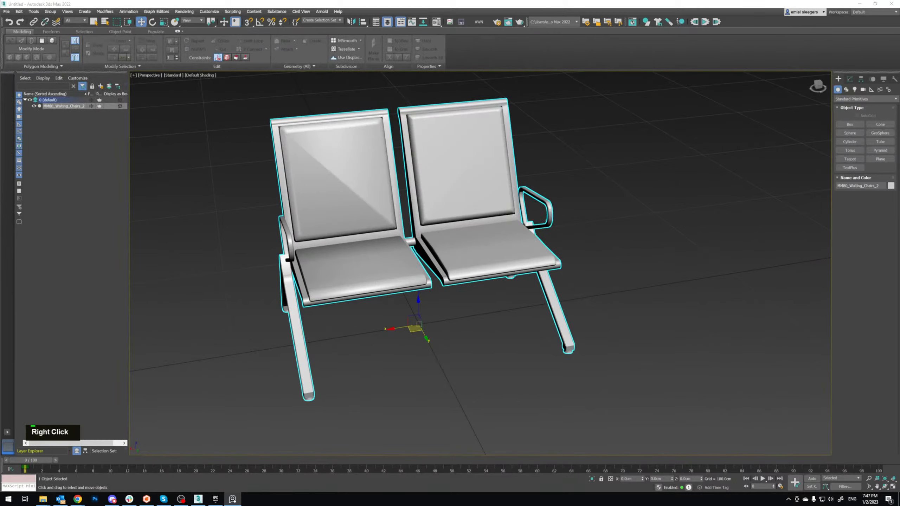
pyautogui.moveTo(426, 231); pyautogui.dragTo(467, 243, button='middle')
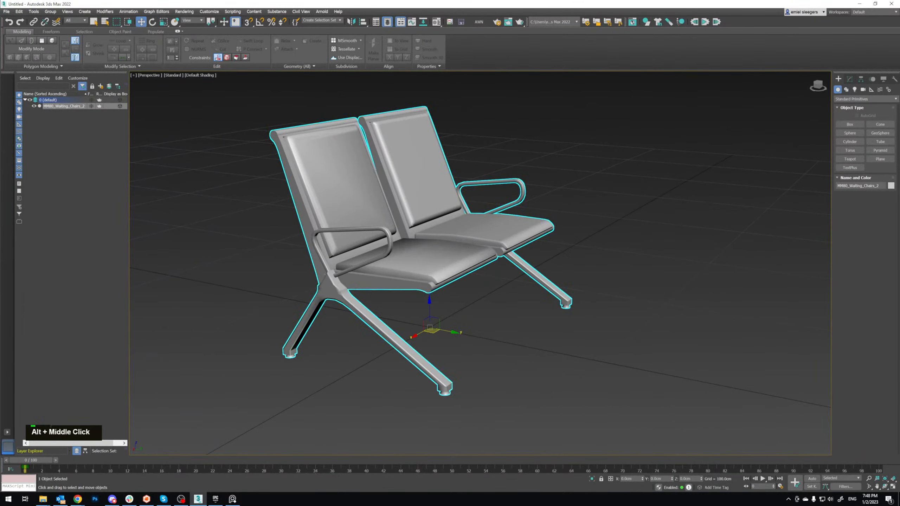
pyautogui.rightClick(117, 284)
pyautogui.scroll(3, 461, 171)
pyautogui.rightClick(462, 170)
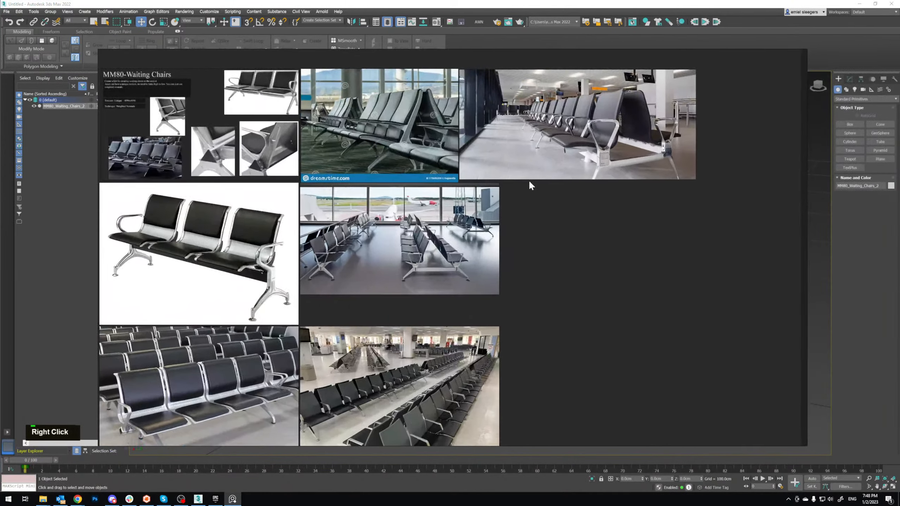
pyautogui.scroll(10, 303, 130)
pyautogui.scroll(-8, 388, 176)
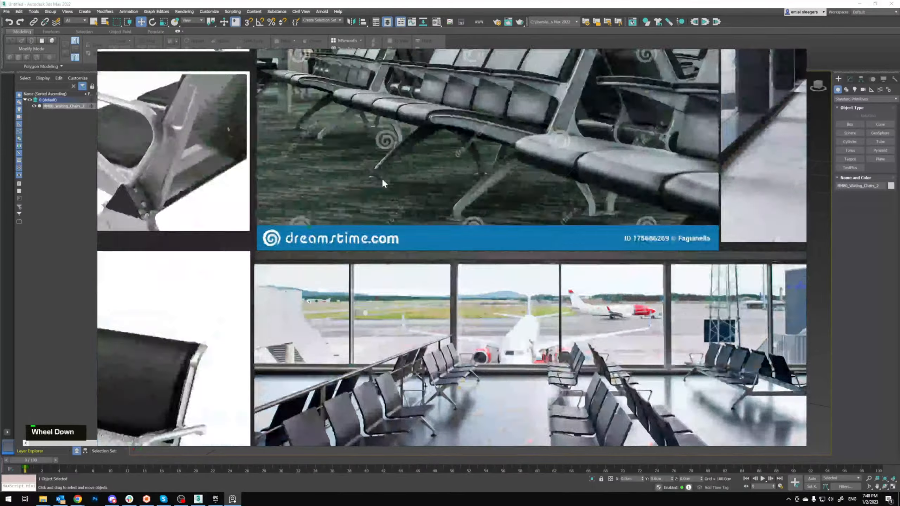
pyautogui.moveTo(474, 132); pyautogui.dragTo(389, 202, button='middle')
pyautogui.scroll(5, 411, 158)
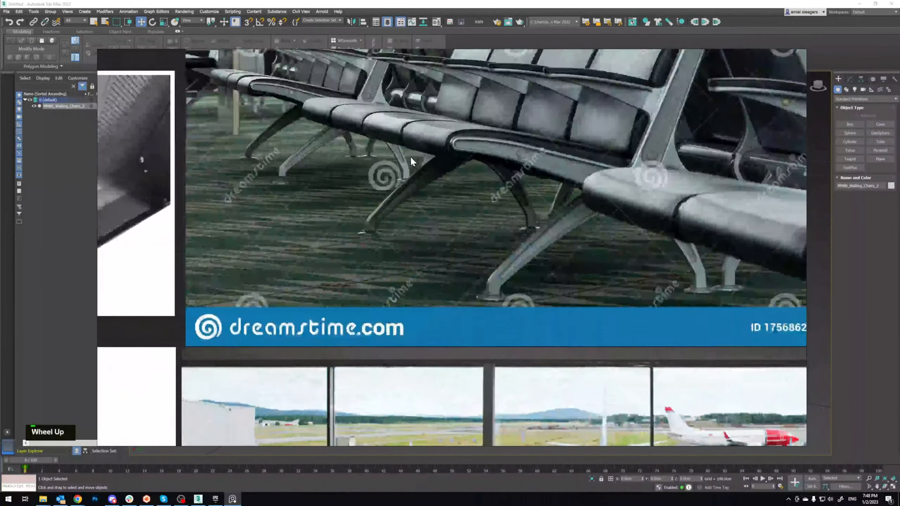
pyautogui.moveTo(529, 244); pyautogui.dragTo(492, 261, button='middle')
pyautogui.scroll(2, 492, 260)
pyautogui.moveTo(544, 282); pyautogui.dragTo(513, 243, button='middle')
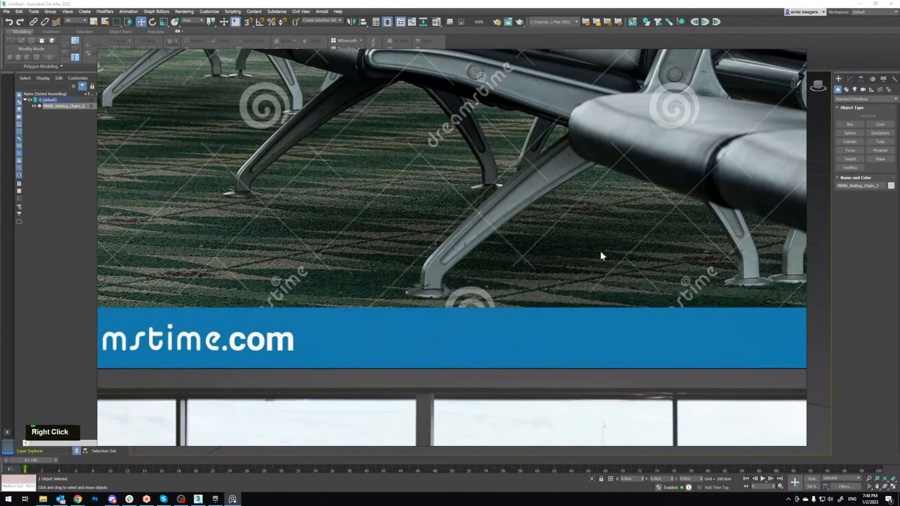
# Step: Select the imported waiting chair model and place it in a new layer named Blockout
pyautogui.moveTo(600, 253); pyautogui.dragTo(0, 254, button='right')
pyautogui.click(521, 375)
pyautogui.keyDown('alt'); pyautogui.moveTo(411, 245); pyautogui.dragTo(478, 281, button='middle'); pyautogui.keyUp('alt')
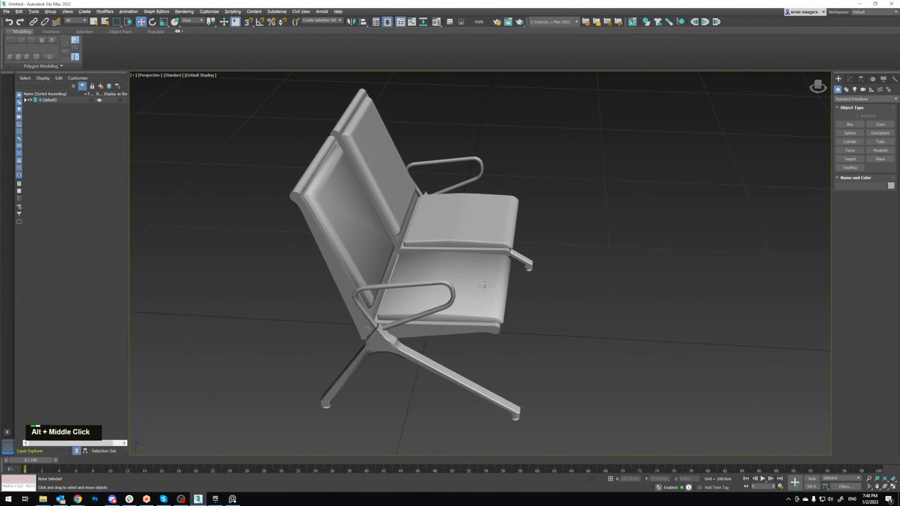
pyautogui.click(474, 219)
pyautogui.scroll(-5, 475, 219)
pyautogui.keyDown('alt'); pyautogui.moveTo(474, 219); pyautogui.dragTo(361, 188, button='middle'); pyautogui.keyUp('alt')
pyautogui.click(101, 87)
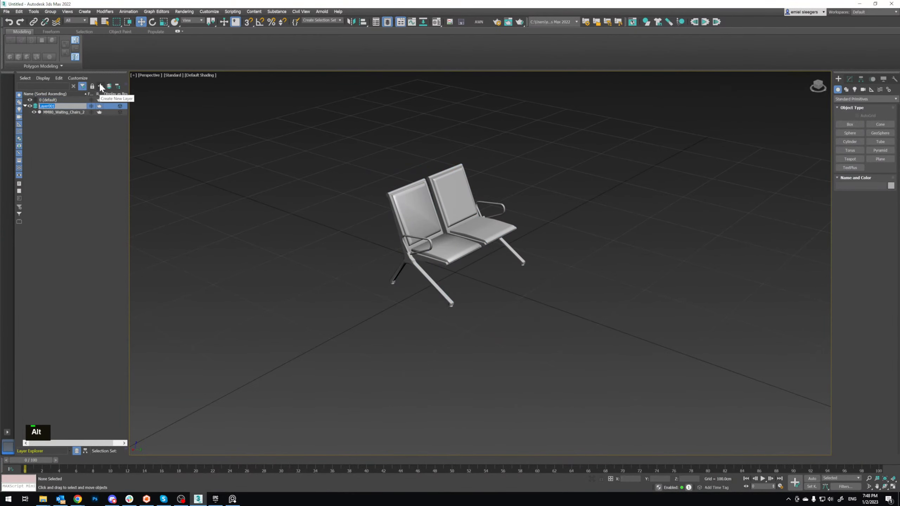
pyautogui.write('Blockout')
pyautogui.press('Return')
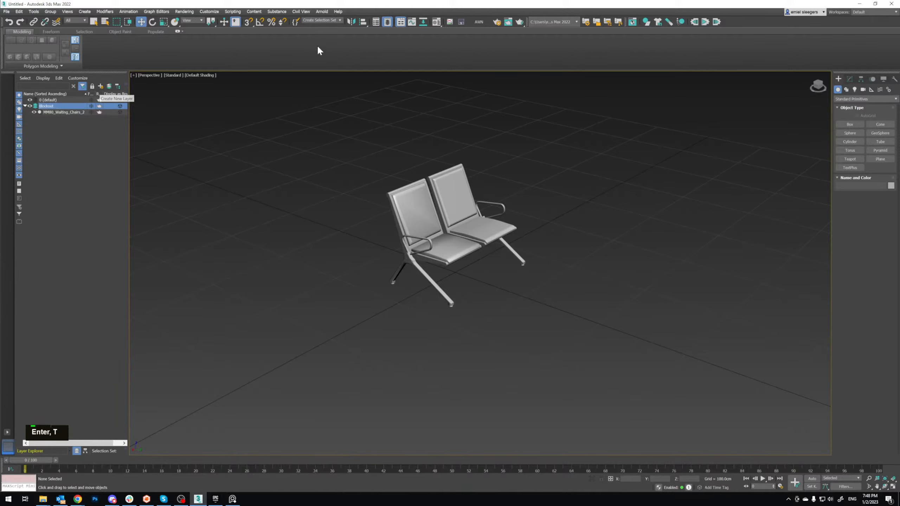
# Step: Bring back the reference board and compare the airport chair photos with the waiting chair's shape
pyautogui.scroll(4, 457, 276)
pyautogui.keyDown('alt'); pyautogui.moveTo(457, 278); pyautogui.dragTo(425, 280, button='middle'); pyautogui.keyUp('alt')
pyautogui.moveTo(1, 220); pyautogui.dragTo(465, 280, button='right')
pyautogui.scroll(-5, 538, 212)
pyautogui.scroll(-2, 538, 212)
pyautogui.moveTo(537, 212); pyautogui.dragTo(719, 118, button='right')
pyautogui.scroll(-2, 719, 118)
pyautogui.moveTo(712, 116); pyautogui.dragTo(595, 203, button='middle')
pyautogui.scroll(4, 595, 203)
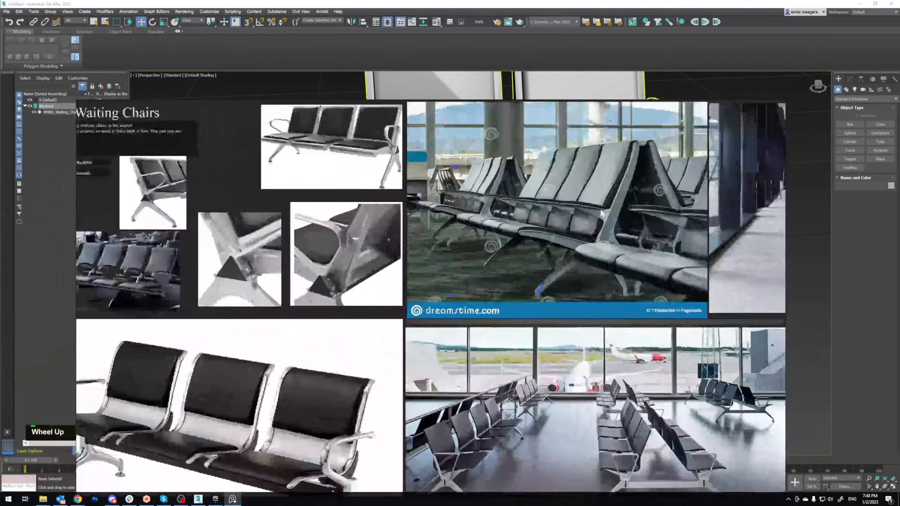
pyautogui.moveTo(421, 220); pyautogui.dragTo(1, 227, button='right')
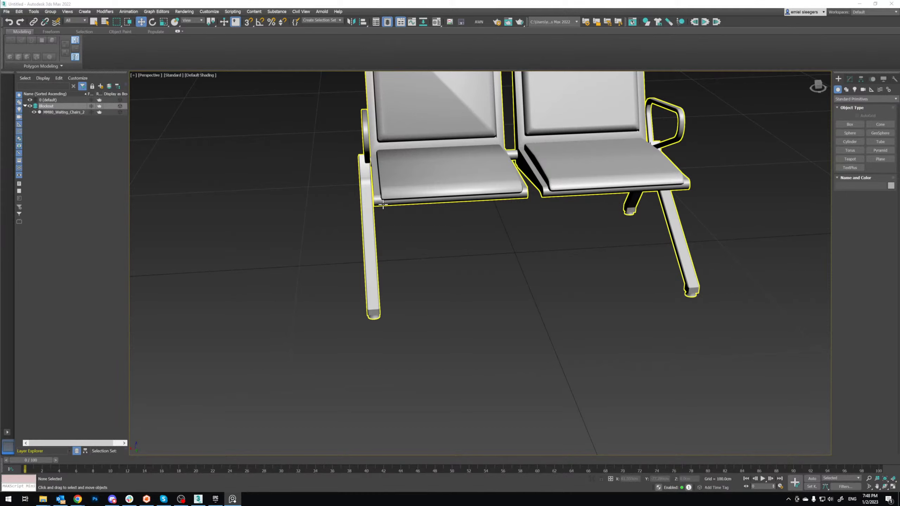
# Step: Create a flat cylinder about 7.8 cm in radius and 1.5 cm high at the foot of the chair's front leg
pyautogui.keyDown('alt'); pyautogui.moveTo(445, 227); pyautogui.dragTo(498, 286, button='middle'); pyautogui.keyUp('alt')
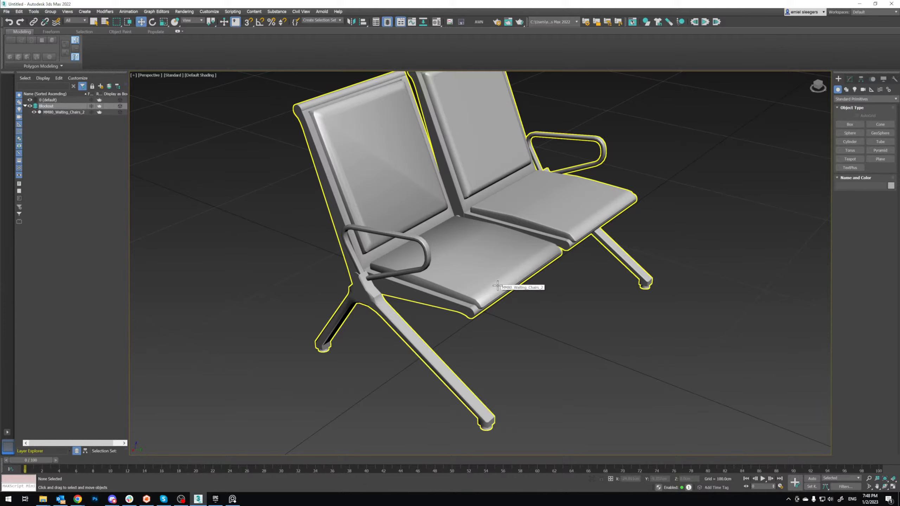
pyautogui.moveTo(537, 322); pyautogui.dragTo(539, 277, button='middle')
pyautogui.click(850, 141)
pyautogui.scroll(3, 470, 294)
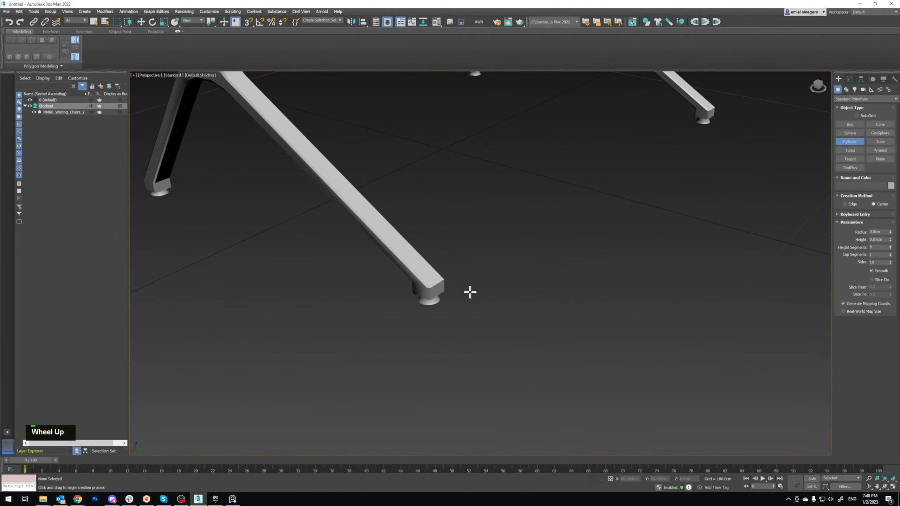
pyautogui.moveTo(451, 305); pyautogui.dragTo(463, 325)
pyautogui.click(461, 315)
pyautogui.press('w')
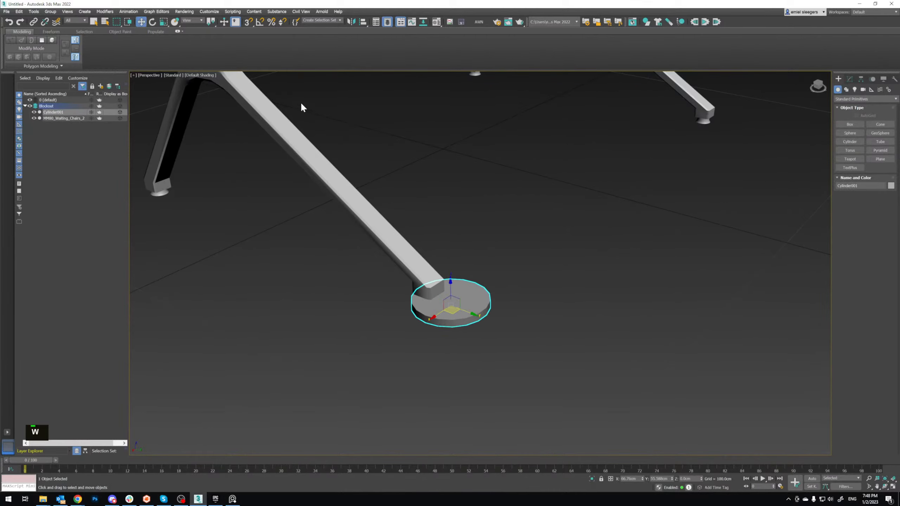
# Step: Display the viewport with edged faces and set the cylinder's height segments to 1
pyautogui.click(199, 75)
pyautogui.click(219, 152)
pyautogui.moveTo(470, 283); pyautogui.dragTo(479, 273, button='middle')
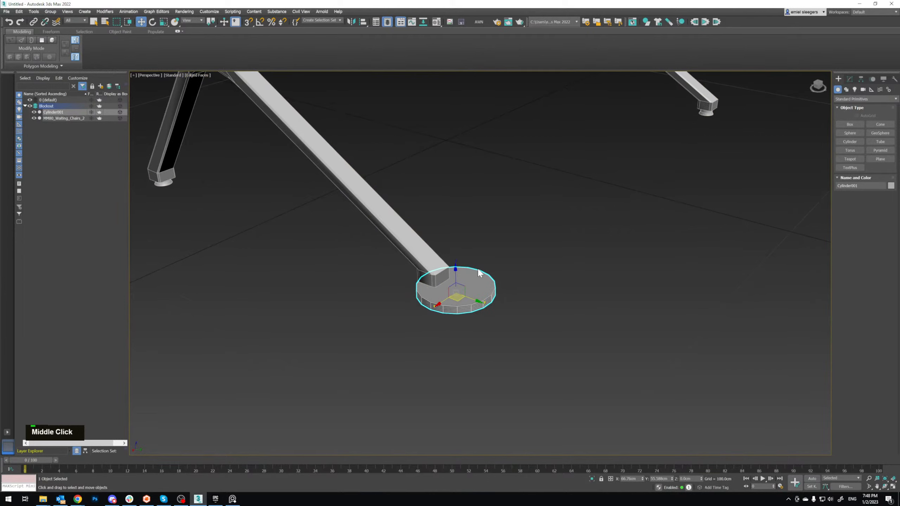
pyautogui.click(850, 79)
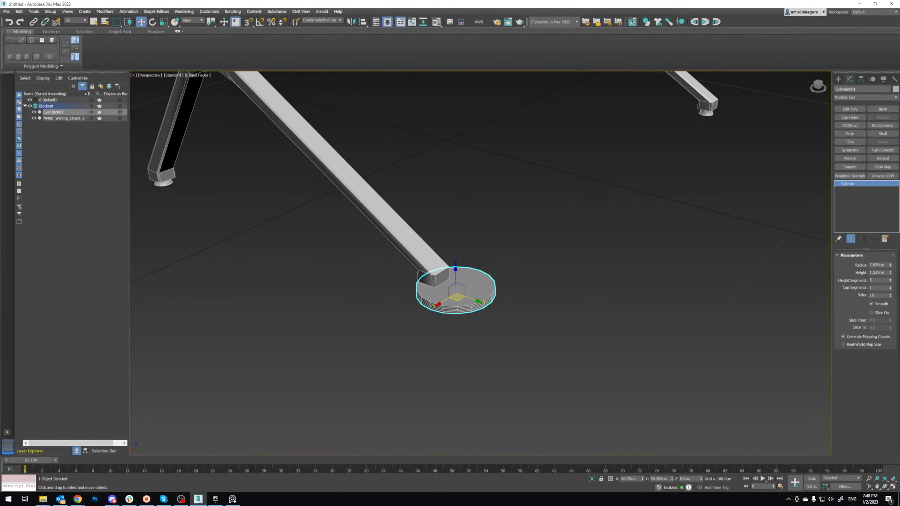
pyautogui.rightClick(891, 281)
pyautogui.moveTo(564, 230); pyautogui.dragTo(559, 237, button='middle')
pyautogui.scroll(-3, 558, 237)
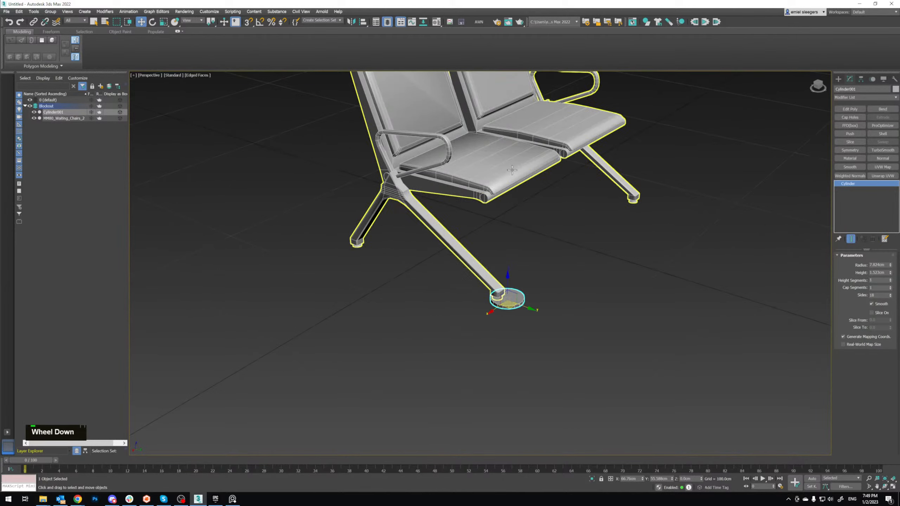
# Step: Centre the cylinder beneath the front leg's foot and scale it uniformly to about 53 percent
pyautogui.scroll(3, 559, 238)
pyautogui.press('z')
pyautogui.keyDown('alt'); pyautogui.moveTo(509, 311); pyautogui.dragTo(407, 264, button='middle'); pyautogui.keyUp('alt')
pyautogui.scroll(-2, 507, 296)
pyautogui.press('r')
pyautogui.moveTo(408, 264); pyautogui.dragTo(394, 285)
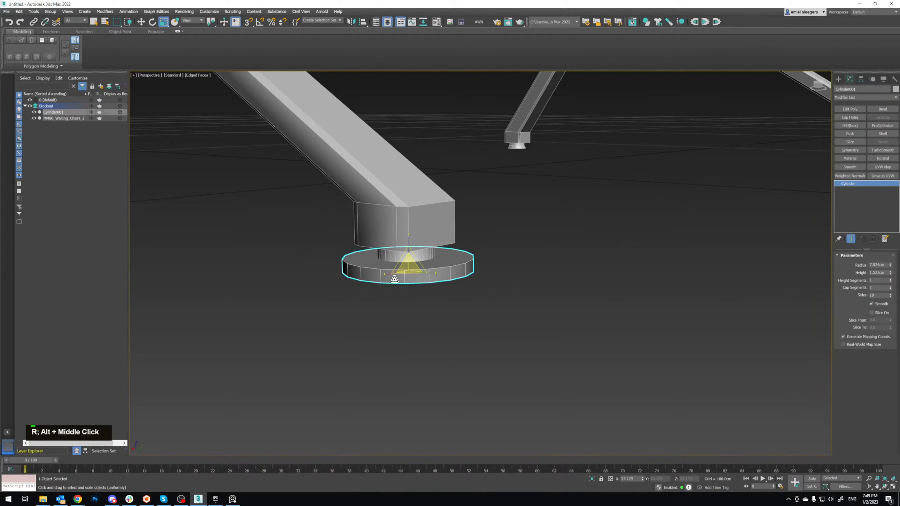
pyautogui.scroll(2, 395, 279)
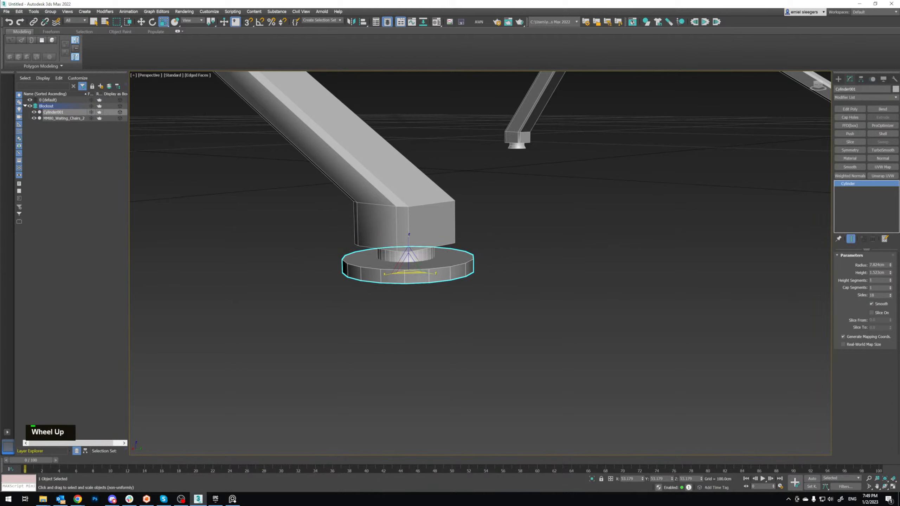
pyautogui.moveTo(436, 309); pyautogui.dragTo(440, 320, button='middle')
pyautogui.scroll(3, 438, 305)
pyautogui.keyDown('alt'); pyautogui.moveTo(435, 278); pyautogui.dragTo(416, 287, button='middle'); pyautogui.keyUp('alt')
pyautogui.press('w')
pyautogui.scroll(3, 466, 266)
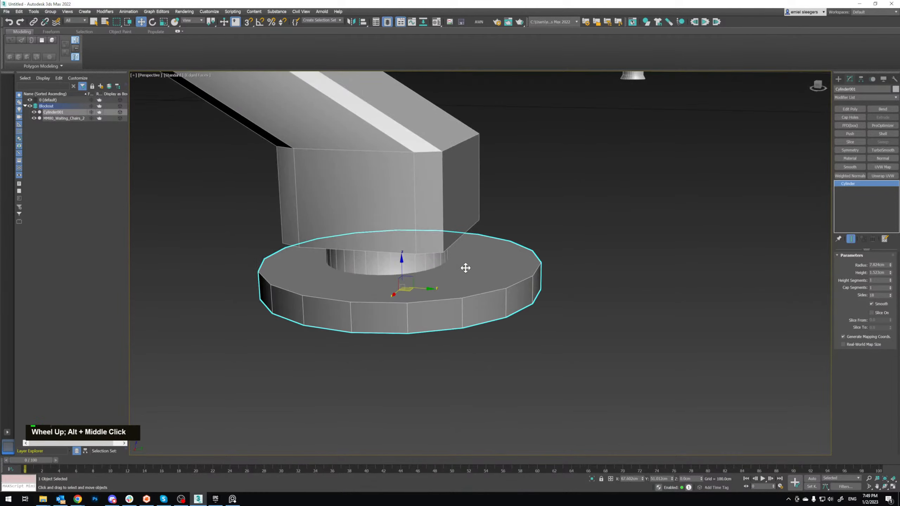
# Step: Convert the cylinder to an Editable Poly, then adjust its top polygon's height and inset it toward the centre
pyautogui.rightClick(466, 267)
pyautogui.moveTo(517, 339)
pyautogui.click(551, 345)
pyautogui.press('4')
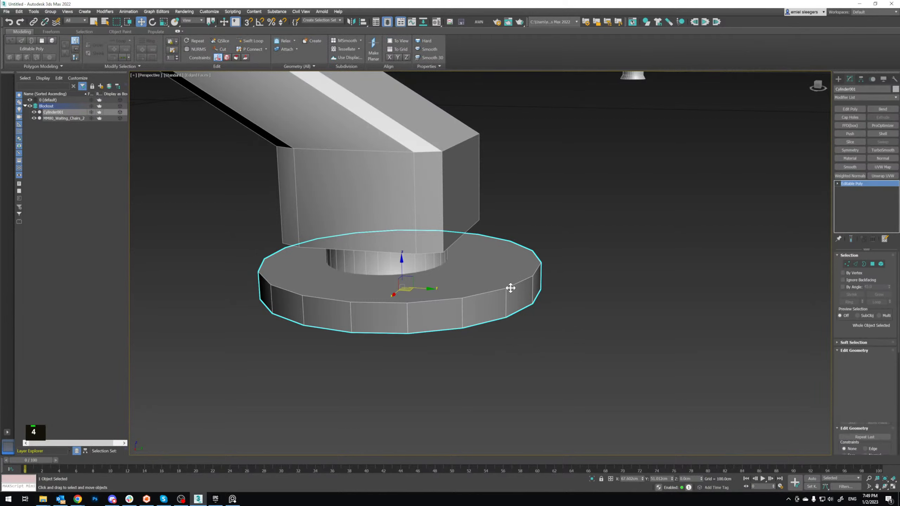
pyautogui.click(497, 276)
pyautogui.moveTo(385, 246); pyautogui.dragTo(376, 253, button='middle')
pyautogui.moveTo(392, 245); pyautogui.dragTo(393, 264)
pyautogui.press('r')
pyautogui.press('w')
# Step: Lower the foot disc's upper outer edge loop to slope the rim and chamfer the loop by about 0.333 cm
pyautogui.press('2')
pyautogui.click(360, 328)
pyautogui.doubleClick(360, 328)
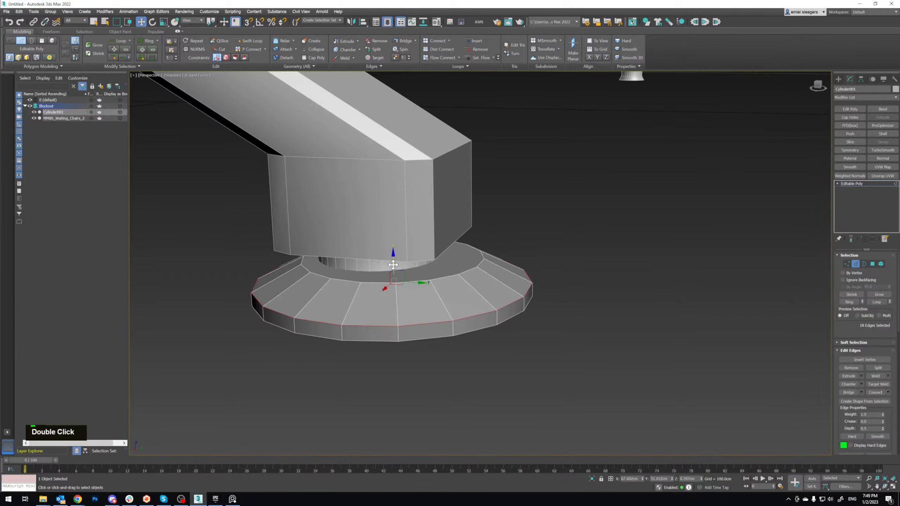
pyautogui.keyDown('alt'); pyautogui.moveTo(394, 264); pyautogui.dragTo(426, 277, button='middle'); pyautogui.keyUp('alt')
pyautogui.hotkey('ctrl', 'b')
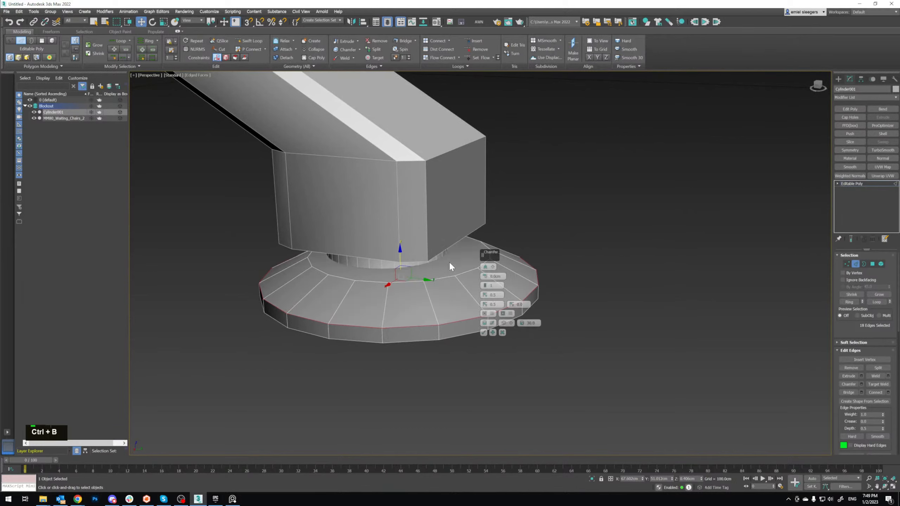
pyautogui.click(485, 286)
pyautogui.moveTo(486, 278); pyautogui.dragTo(488, 274)
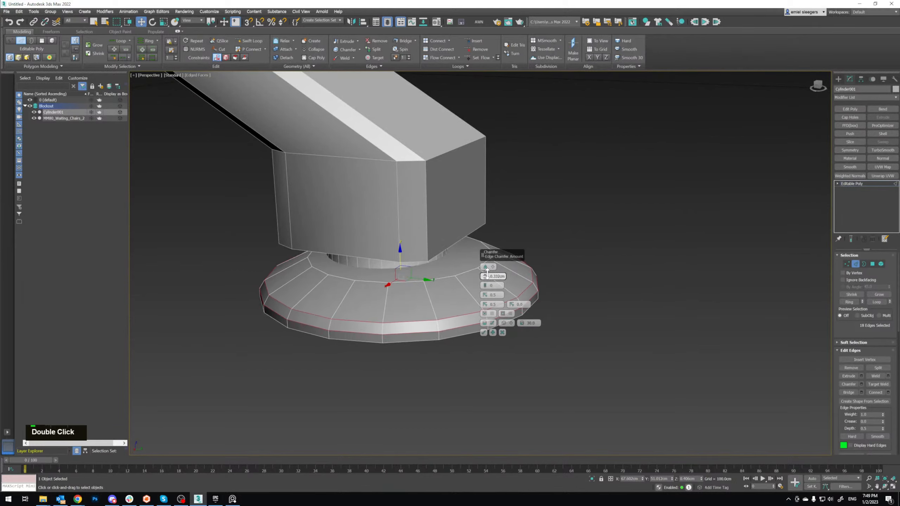
pyautogui.click(483, 333)
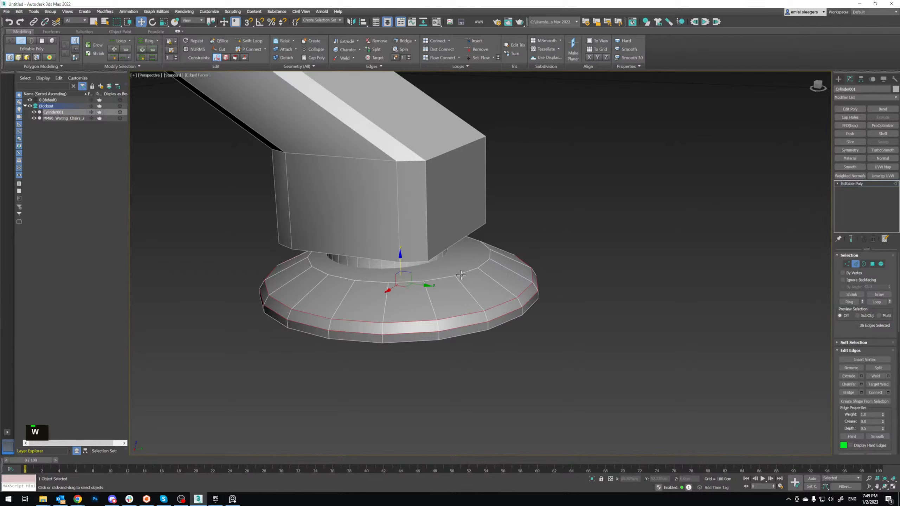
# Step: Inset the foot disc's top polygon again and collapse it to a single centre point
pyautogui.moveTo(460, 269); pyautogui.dragTo(458, 282, button='middle')
pyautogui.press('4')
pyautogui.press('r')
pyautogui.keyDown('shift'); pyautogui.moveTo(404, 261); pyautogui.dragTo(405, 278); pyautogui.keyUp('shift')
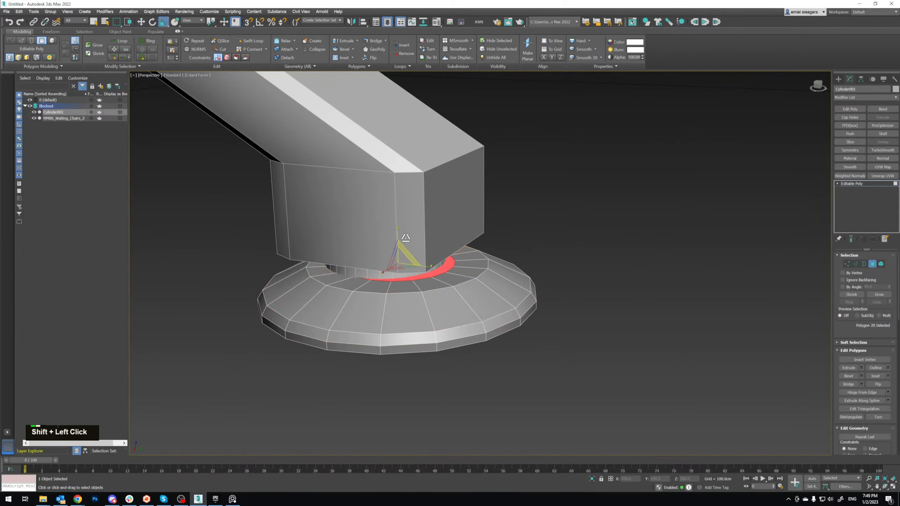
pyautogui.press('w')
pyautogui.moveTo(521, 202); pyautogui.dragTo(518, 214, button='middle')
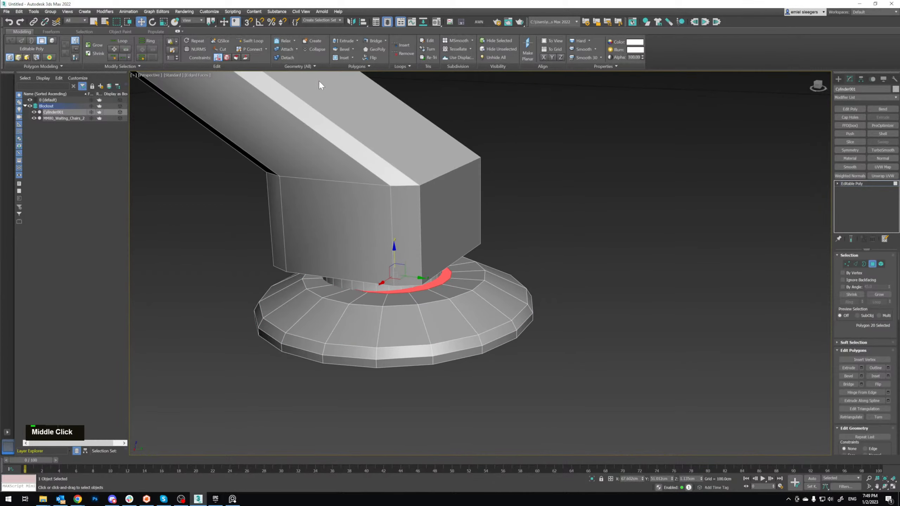
pyautogui.click(319, 51)
pyautogui.click(858, 183)
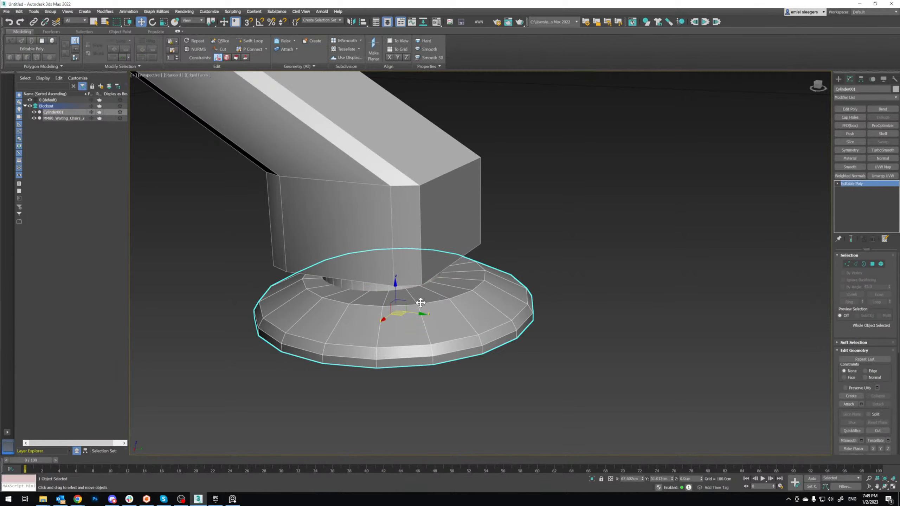
pyautogui.keyDown('alt'); pyautogui.moveTo(453, 293); pyautogui.dragTo(434, 303, button='middle'); pyautogui.keyUp('alt')
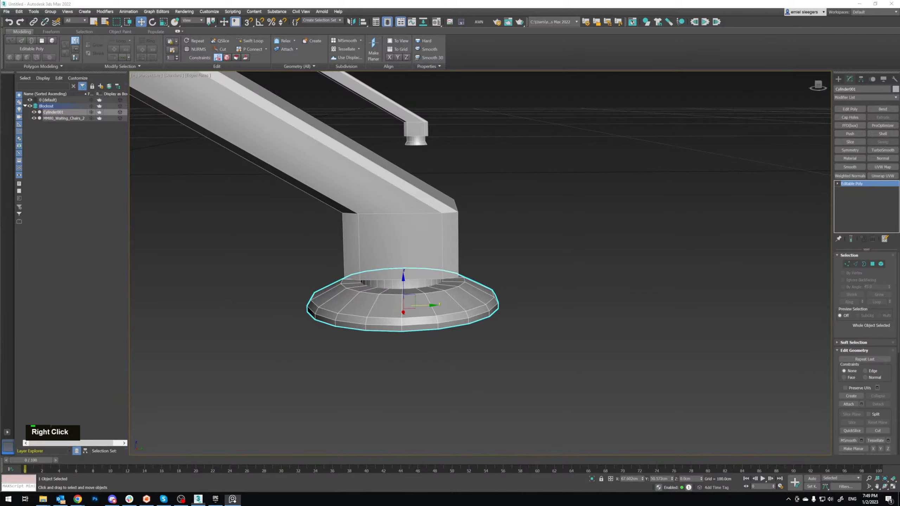
# Step: Reopen the reference board and examine the leg ends and feet in the carpeted Dreamstime seating photo
pyautogui.moveTo(0, 149); pyautogui.dragTo(720, 76, button='right')
pyautogui.scroll(-5, 647, 137)
pyautogui.moveTo(638, 89); pyautogui.dragTo(324, 258, button='middle')
pyautogui.scroll(4, 471, 266)
pyautogui.scroll(-1, 439, 252)
pyautogui.moveTo(545, 257); pyautogui.dragTo(326, 168, button='middle')
pyautogui.scroll(-3, 326, 168)
pyautogui.moveTo(158, 137); pyautogui.dragTo(338, 226, button='middle')
pyautogui.scroll(1, 302, 181)
pyautogui.scroll(1, 312, 189)
pyautogui.moveTo(421, 275); pyautogui.dragTo(402, 170, button='middle')
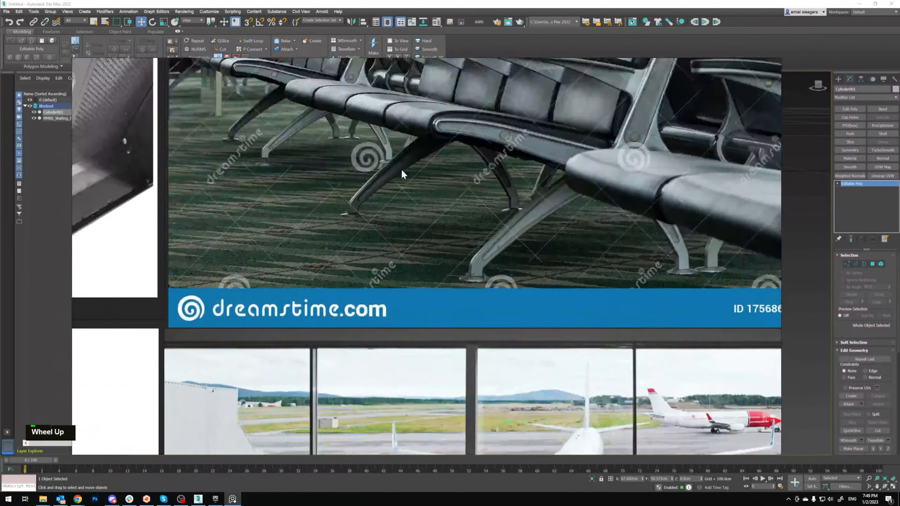
# Step: Examine the round feet and leg joint in the runway-window photo, followed by the black seating-row photos below
pyautogui.scroll(-2, 397, 177)
pyautogui.moveTo(322, 242); pyautogui.dragTo(507, 142, button='middle')
pyautogui.moveTo(310, 433); pyautogui.dragTo(267, 302, button='middle')
pyautogui.scroll(2, 445, 289)
pyautogui.scroll(2, 445, 288)
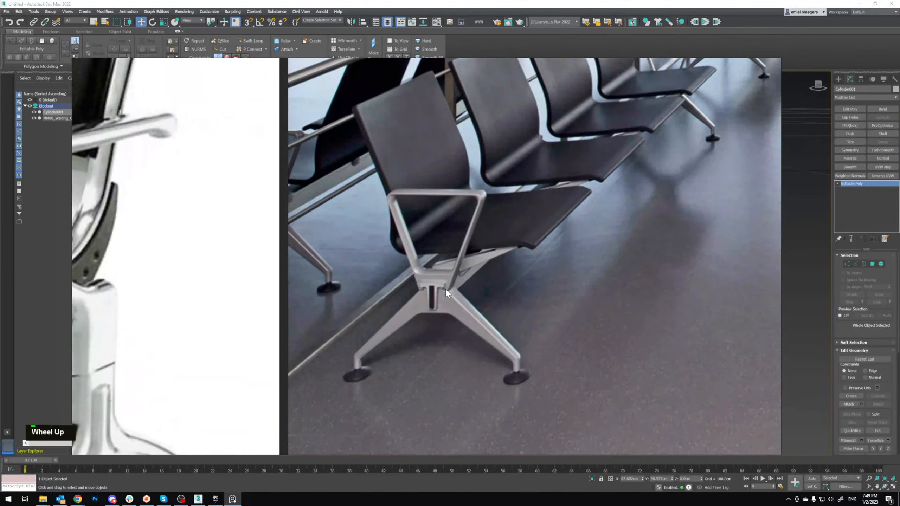
pyautogui.scroll(-5, 445, 288)
pyautogui.moveTo(445, 288); pyautogui.dragTo(664, 216, button='middle')
pyautogui.scroll(-2, 609, 204)
pyautogui.moveTo(574, 284); pyautogui.dragTo(453, 110, button='middle')
pyautogui.moveTo(580, 259); pyautogui.dragTo(568, 252, button='middle')
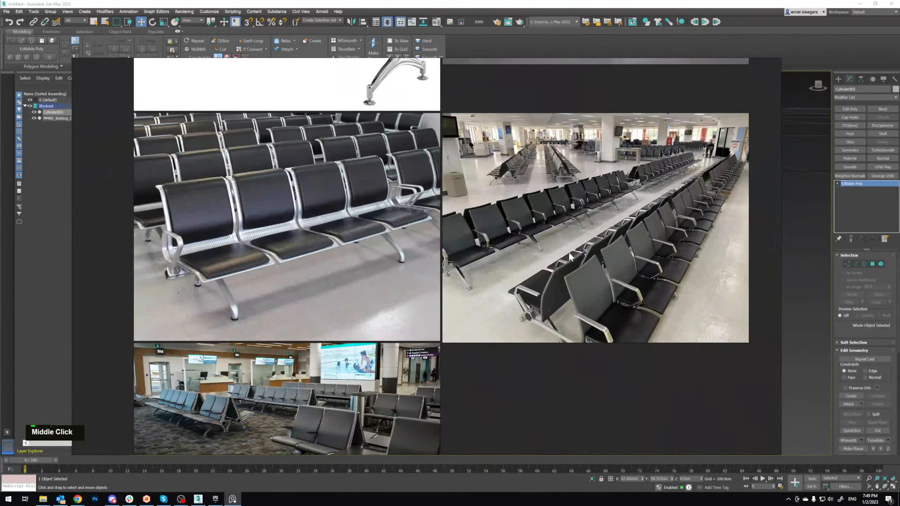
# Step: Examine the carpeted Dreamstime seating photo on the reference board once more and move the board out of the workspace
pyautogui.scroll(-4, 568, 252)
pyautogui.moveTo(686, 95); pyautogui.dragTo(523, 253, button='middle')
pyautogui.scroll(4, 412, 215)
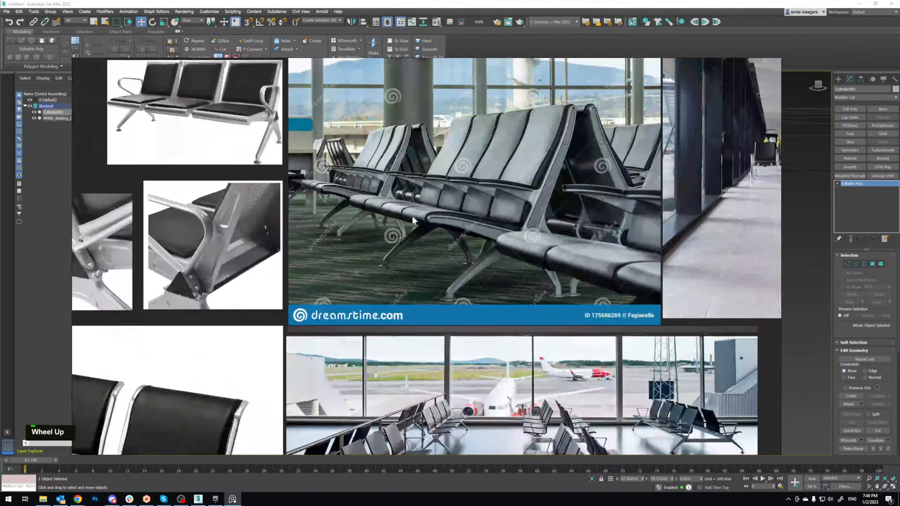
pyautogui.moveTo(412, 215); pyautogui.dragTo(500, 221, button='middle')
pyautogui.scroll(2, 481, 242)
pyautogui.scroll(-1, 482, 242)
pyautogui.moveTo(577, 245); pyautogui.dragTo(0, 248, button='right')
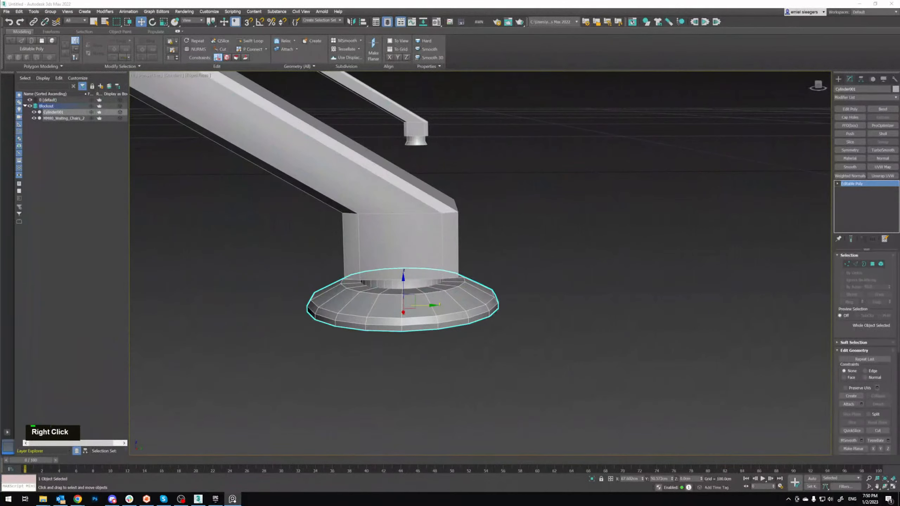
# Step: Switch to Chrome, upload the Dreamstime seating photo to Google Lens image search and maximize the browser window
pyautogui.click(77, 500)
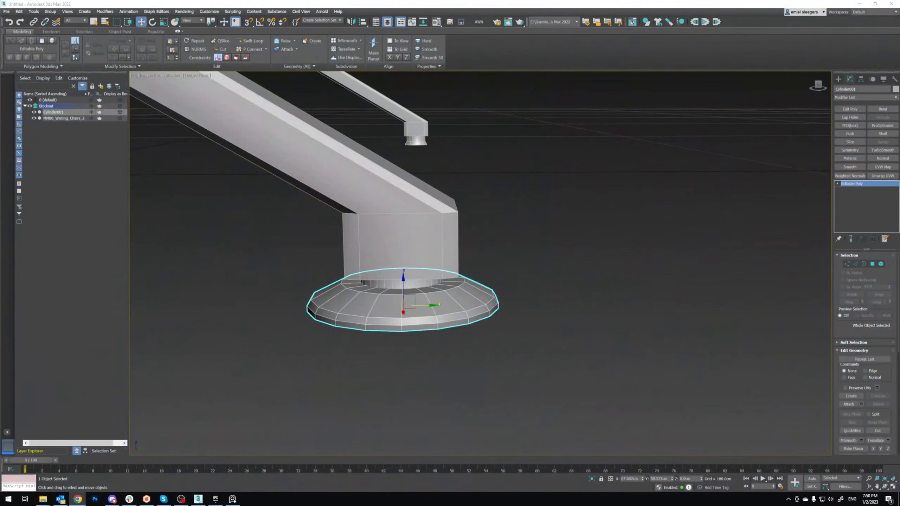
pyautogui.moveTo(899, 249); pyautogui.dragTo(260, 127)
pyautogui.click(156, 150)
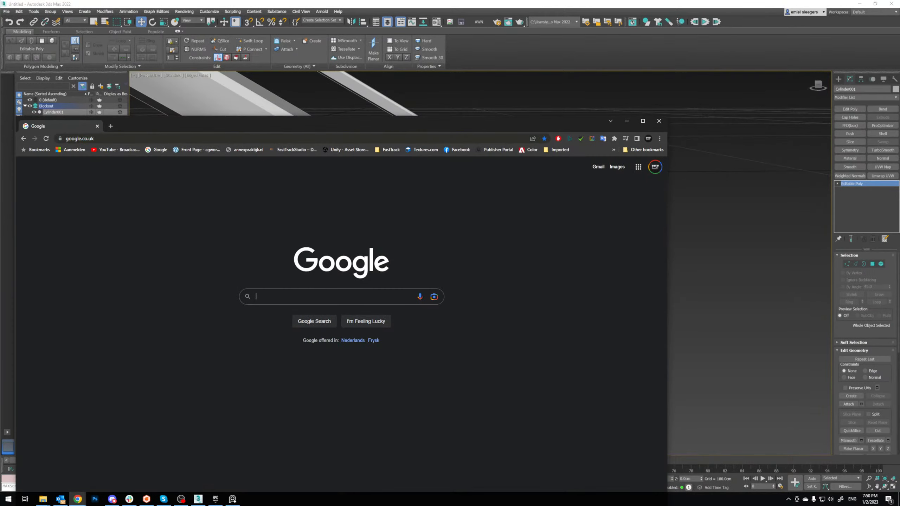
pyautogui.click(434, 297)
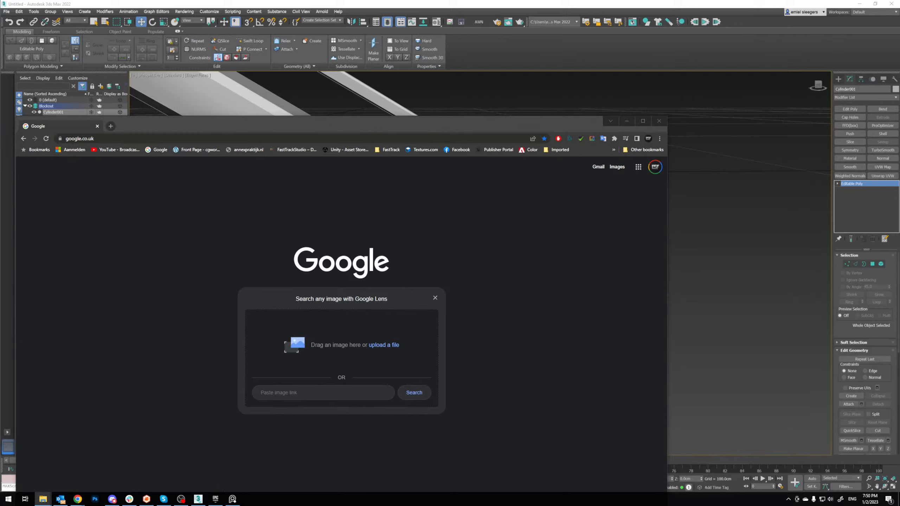
pyautogui.moveTo(303, 425); pyautogui.dragTo(323, 356)
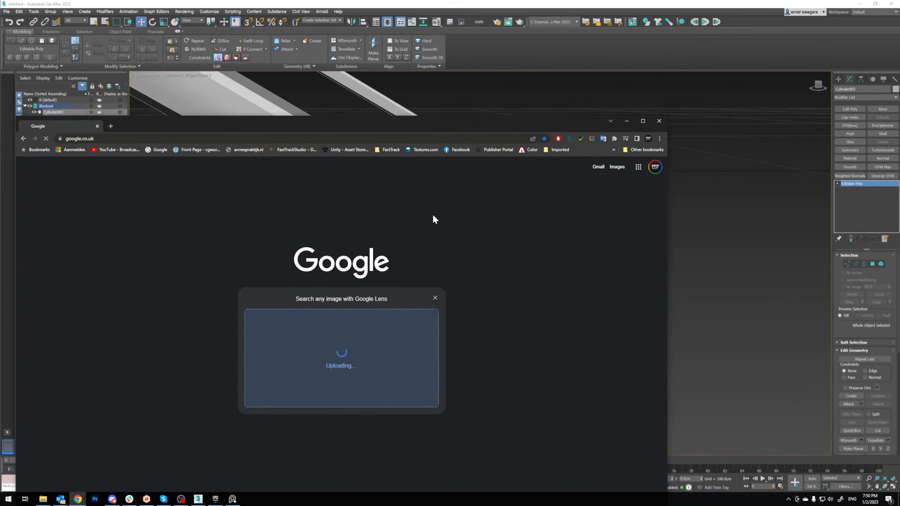
pyautogui.click(643, 121)
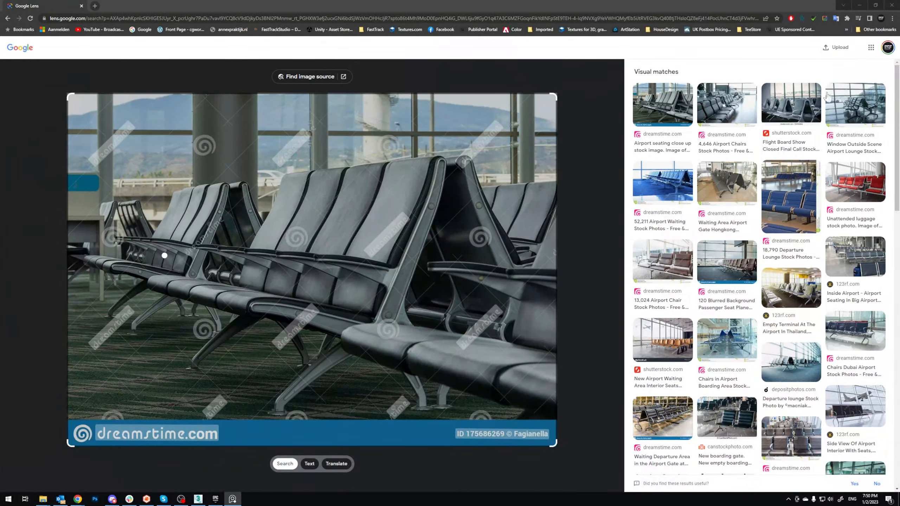
# Step: Find the image source of the uploaded photo and list its visually similar images
pyautogui.click(806, 113)
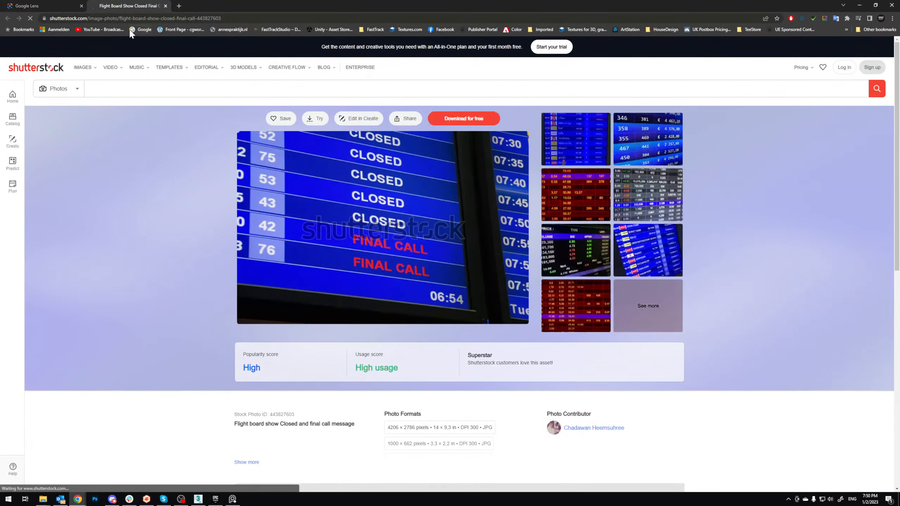
pyautogui.click(165, 6)
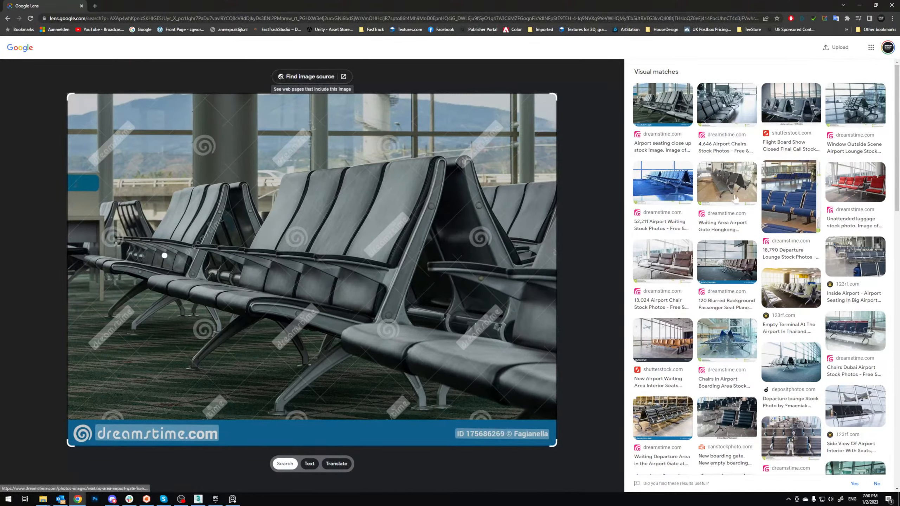
pyautogui.click(305, 77)
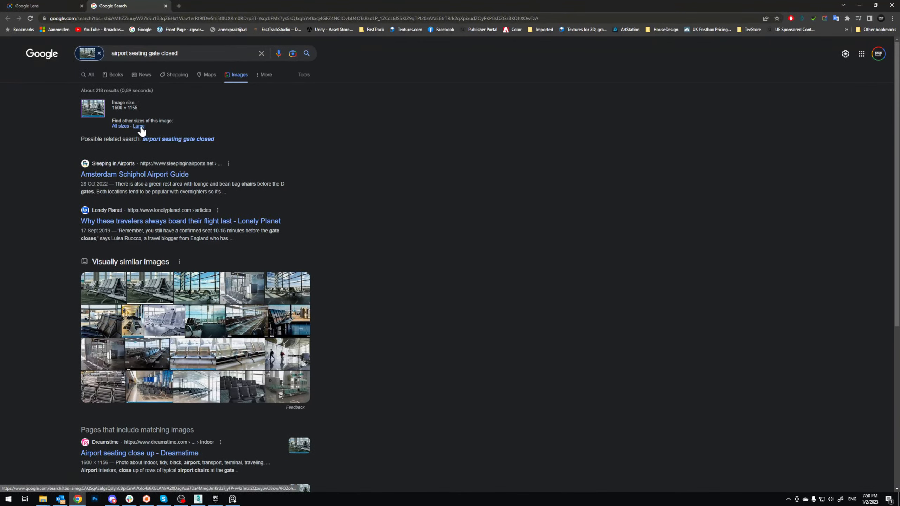
pyautogui.click(136, 262)
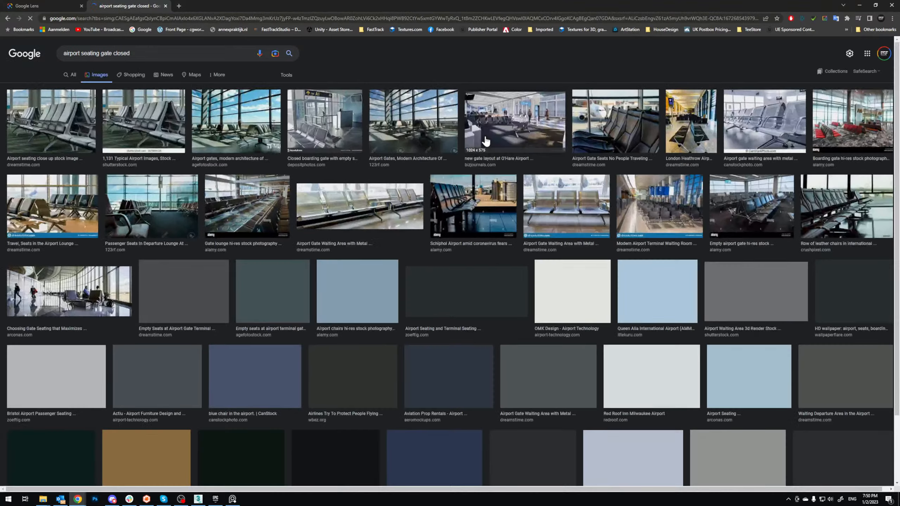
# Step: Filter the similar airport seating images to the Large size
pyautogui.click(144, 114)
pyautogui.scroll(2, 341, 183)
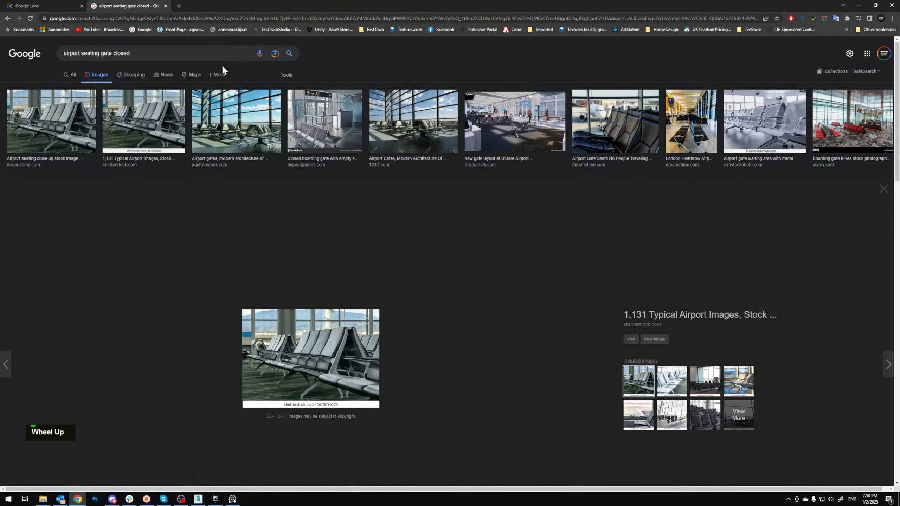
pyautogui.click(286, 75)
pyautogui.click(62, 87)
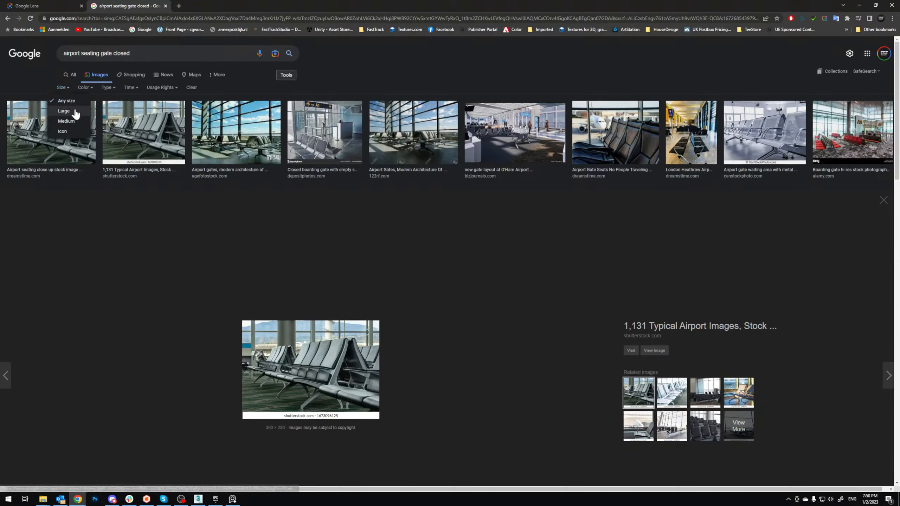
pyautogui.click(73, 112)
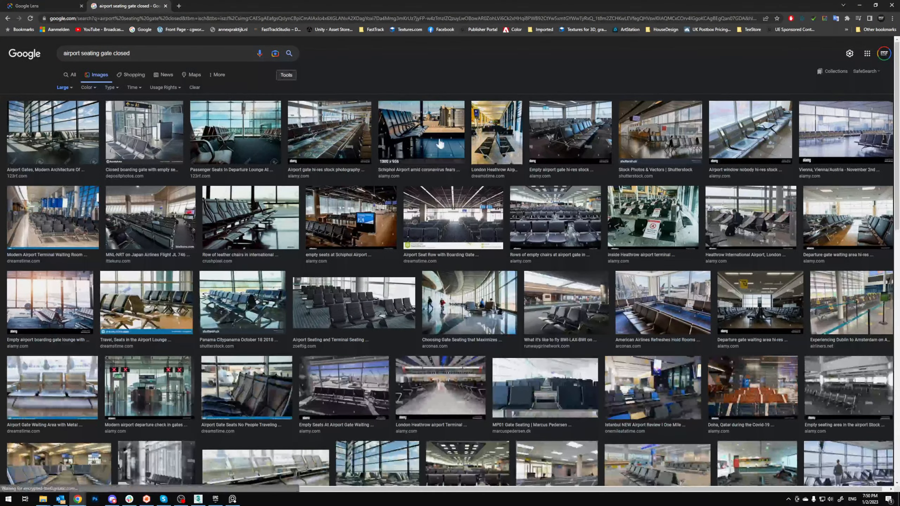
# Step: Browse the large results and examine the seat legs in the 123rf Airport Gates photo and the BWI-LAX-BWI photo
pyautogui.click(55, 137)
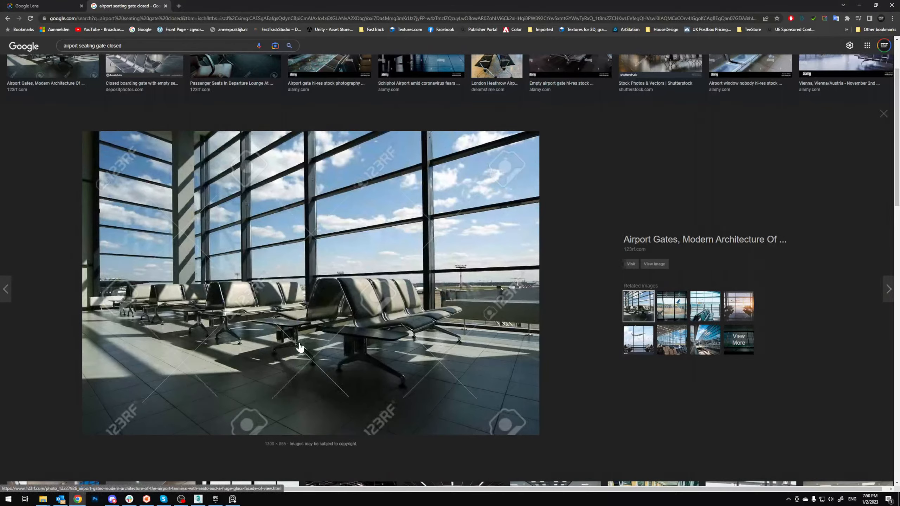
pyautogui.scroll(3, 385, 359)
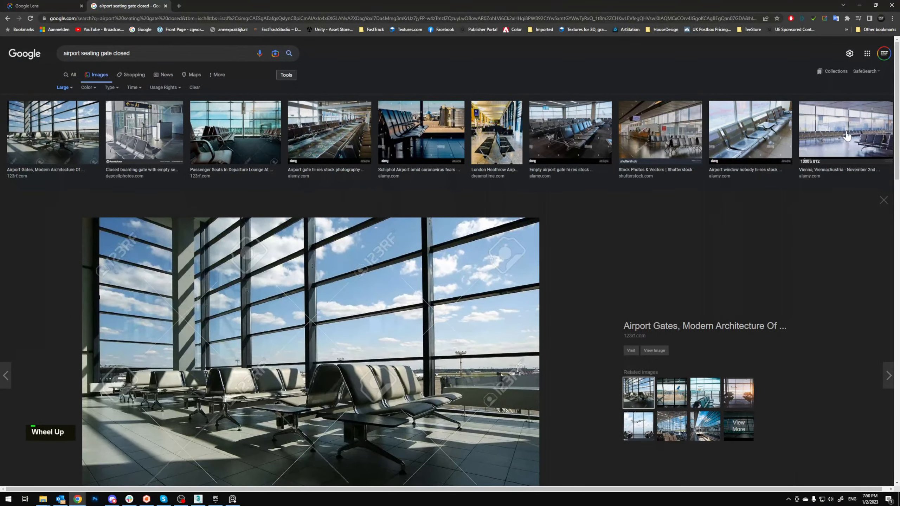
pyautogui.scroll(-1, 568, 145)
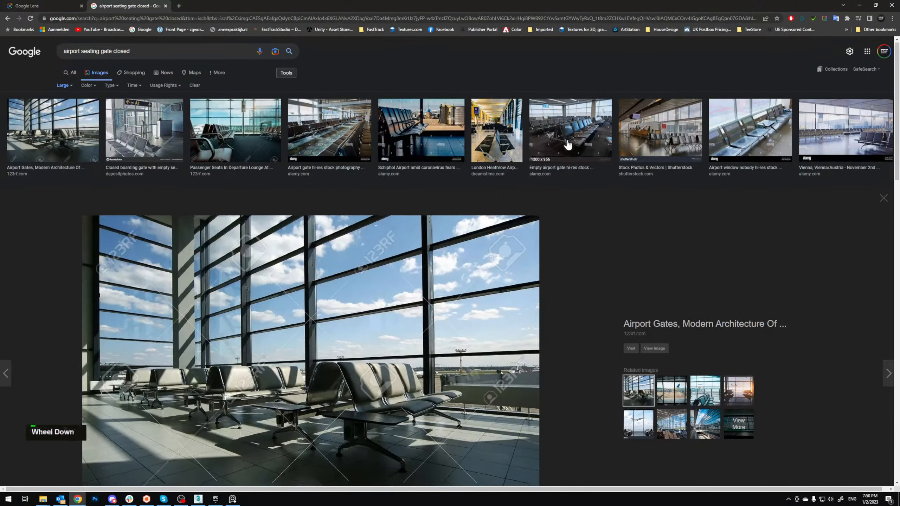
pyautogui.scroll(-7, 567, 143)
pyautogui.scroll(-1, 506, 163)
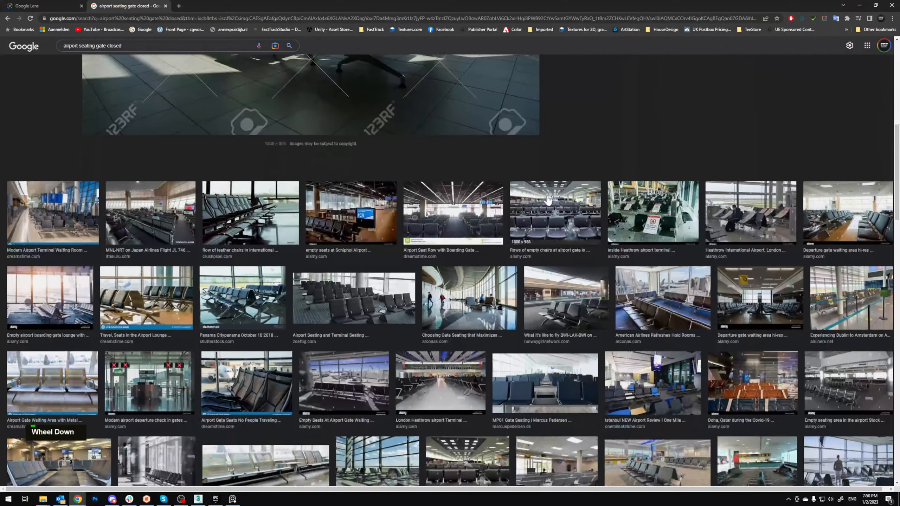
pyautogui.scroll(-2, 585, 223)
pyautogui.click(562, 250)
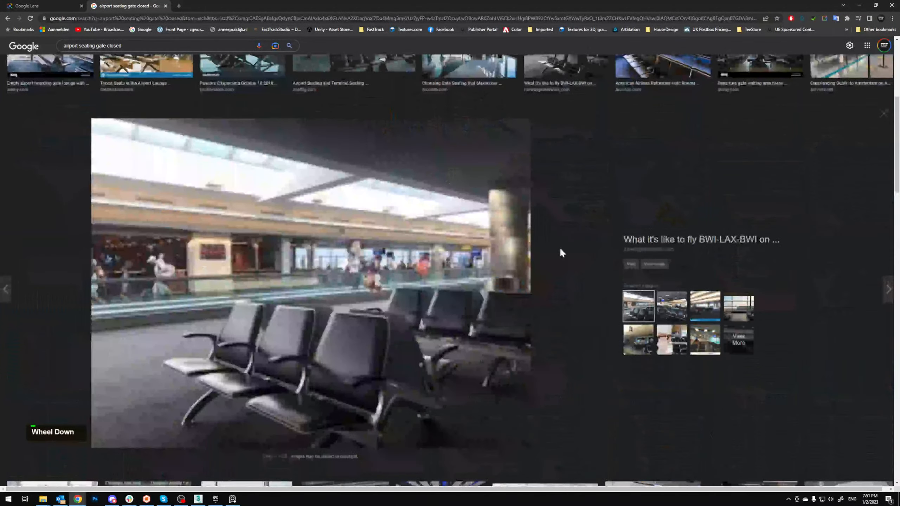
pyautogui.scroll(-2, 565, 280)
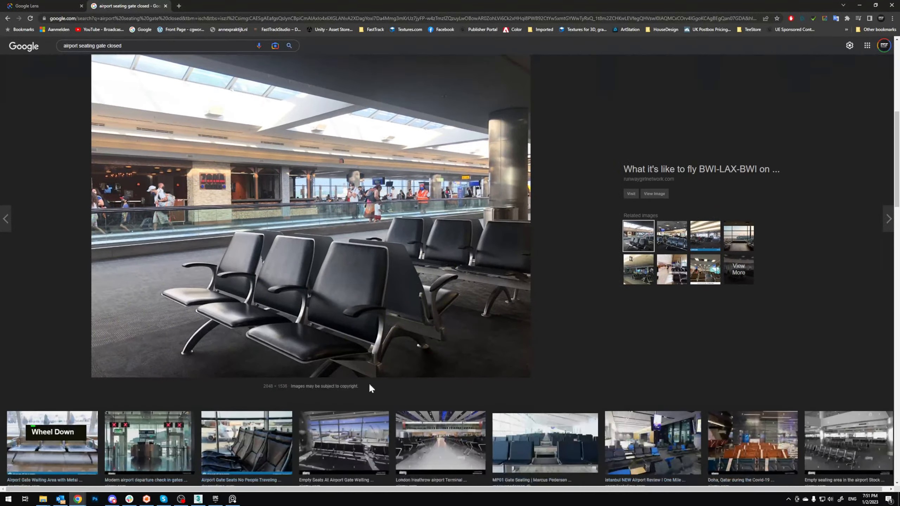
# Step: Open the full-size Twitter photo of the blue gate seats on patterned carpet in a new tab
pyautogui.scroll(-5, 370, 388)
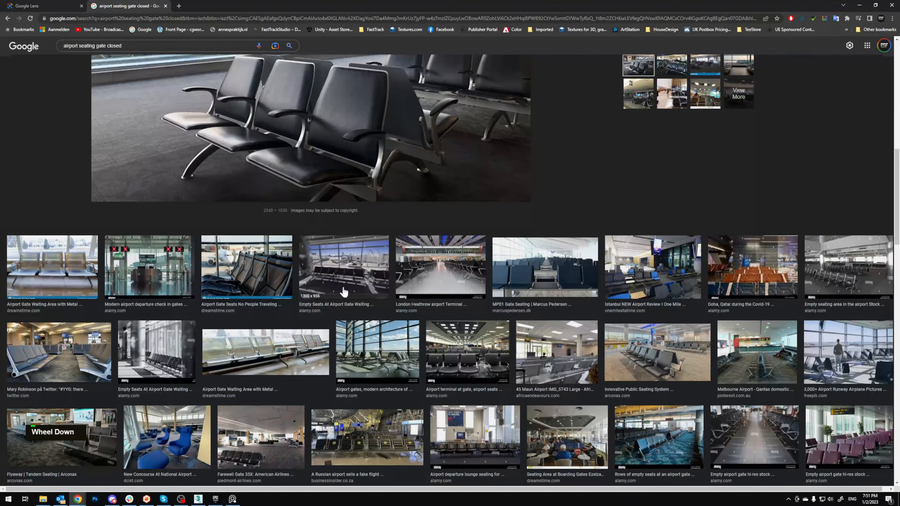
pyautogui.scroll(-1, 220, 316)
pyautogui.click(58, 319)
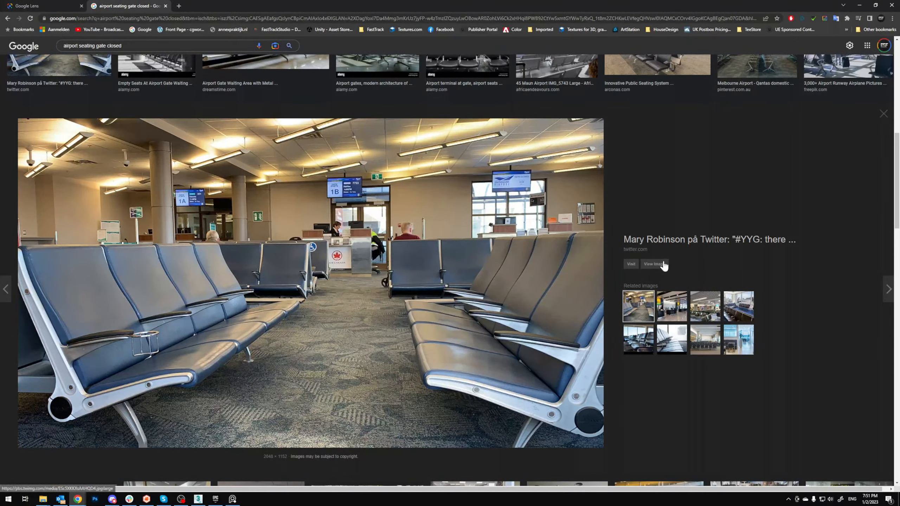
pyautogui.middleClick(655, 264)
# Step: Open the full-size Queenstown Airport seating photo from UFL Group in a new tab
pyautogui.scroll(-5, 350, 213)
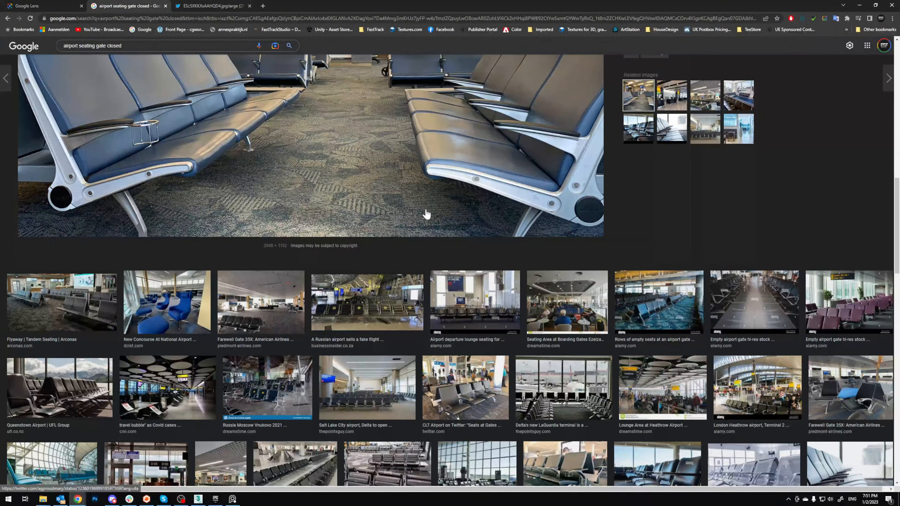
pyautogui.scroll(-6, 438, 212)
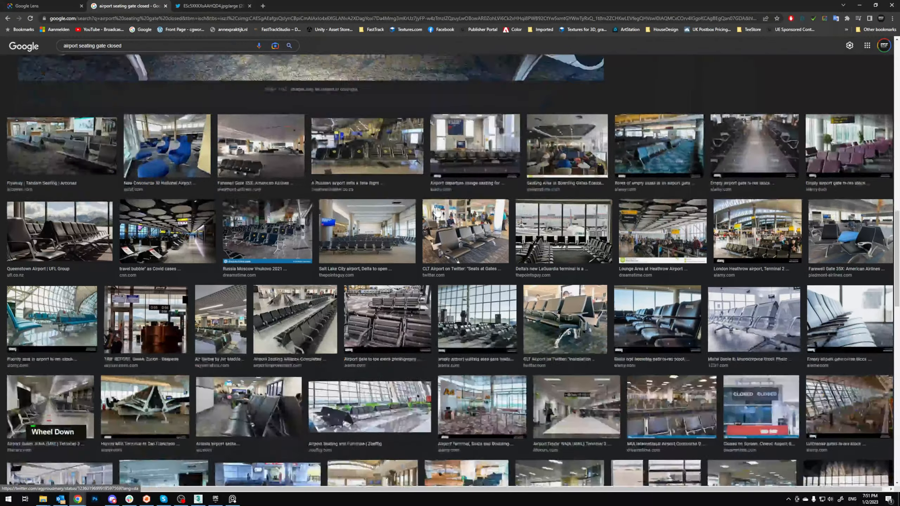
pyautogui.scroll(1, 406, 201)
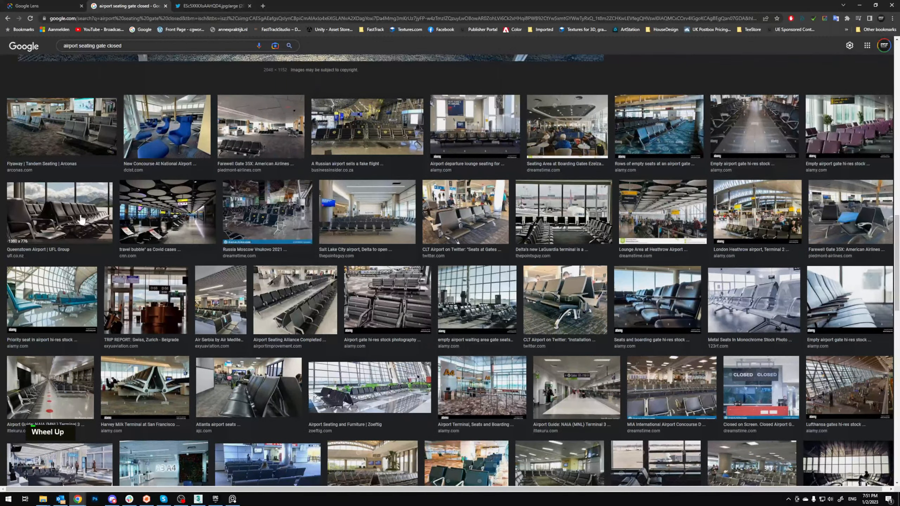
pyautogui.click(59, 212)
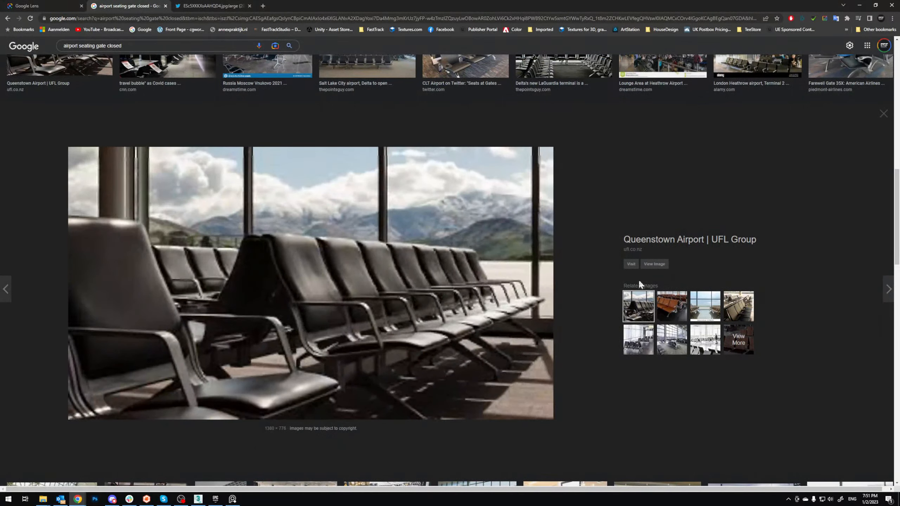
pyautogui.middleClick(654, 263)
# Step: Preview the Airport Seating Alliance photo and open the full-size CLT Airport seat installation photo in a new tab
pyautogui.scroll(3, 290, 256)
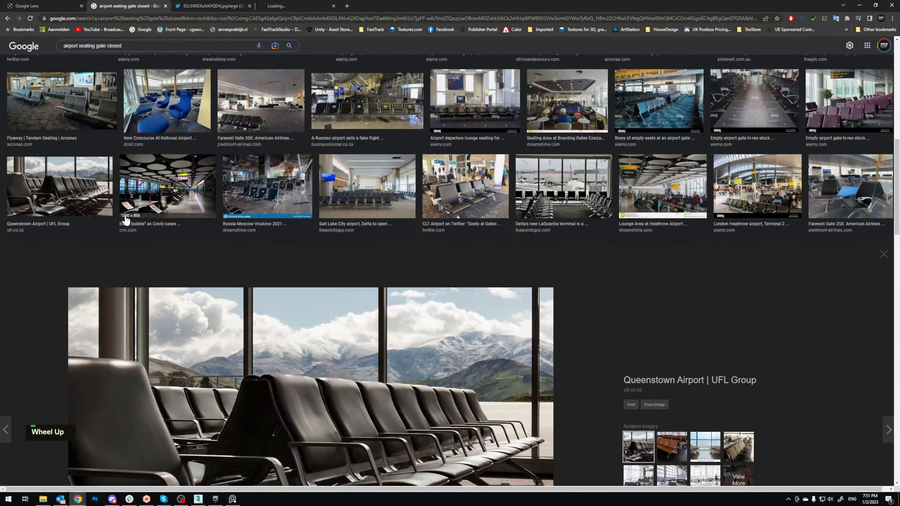
pyautogui.scroll(1, 448, 242)
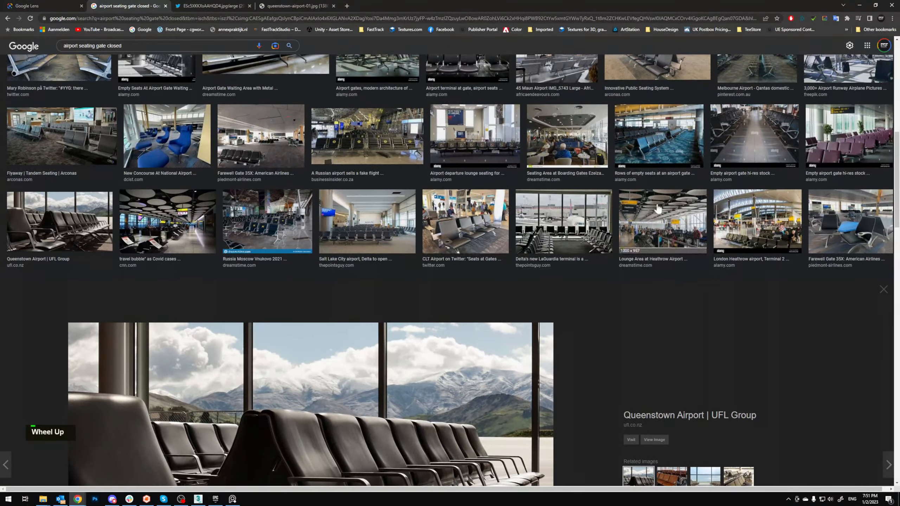
pyautogui.click(858, 230)
pyautogui.scroll(-7, 663, 238)
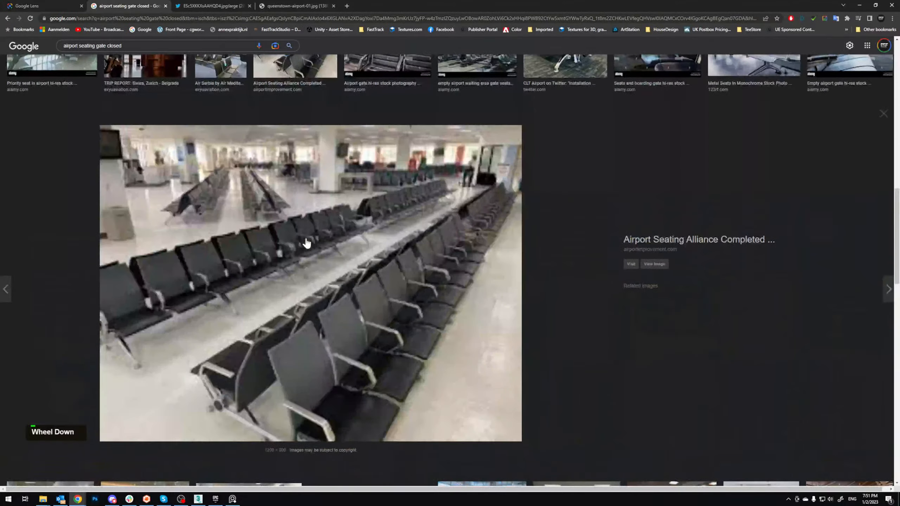
pyautogui.click(305, 245)
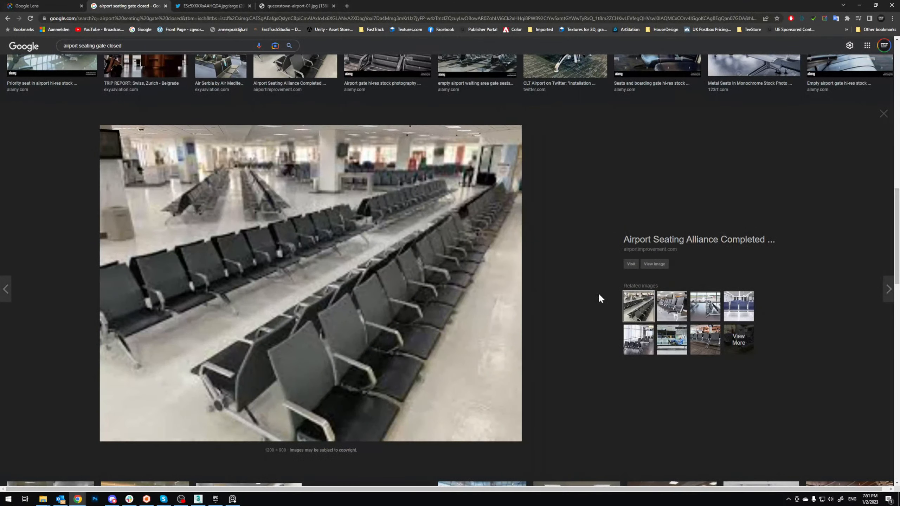
pyautogui.scroll(4, 605, 305)
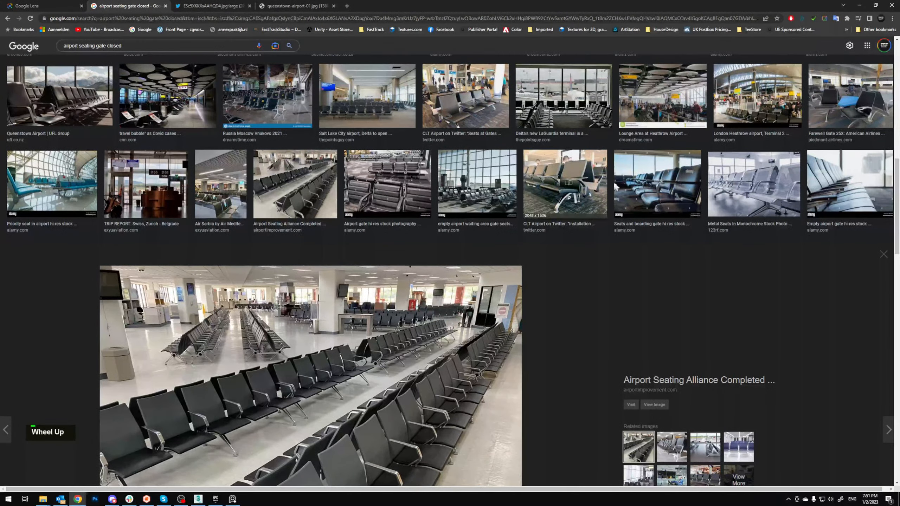
pyautogui.click(586, 191)
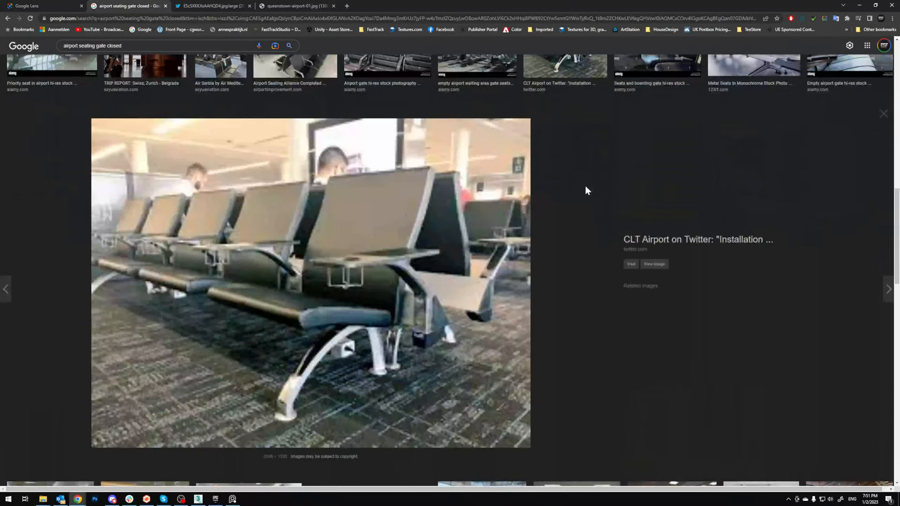
pyautogui.middleClick(662, 264)
# Step: Add the blue gate seats, Queenstown Airport and CLT Airport photos to the PureRef board, closing finished photo tabs and minimizing the browser
pyautogui.click(211, 8)
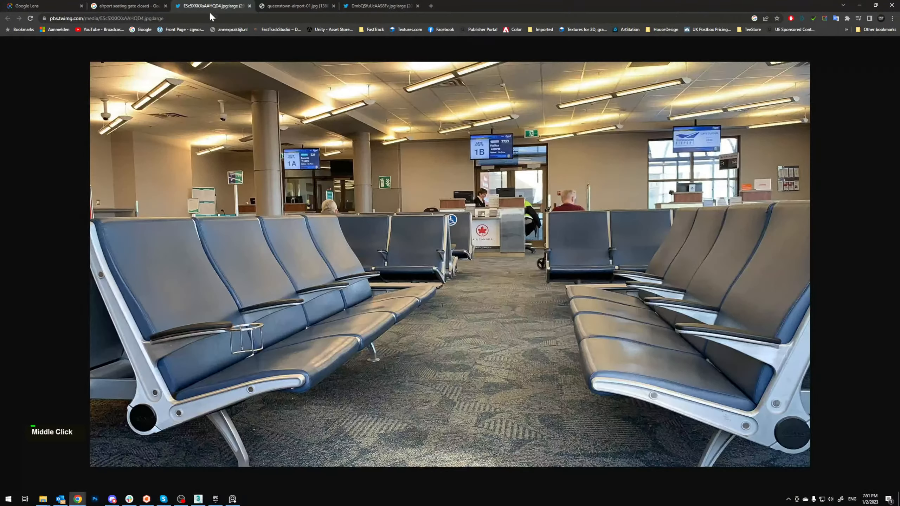
pyautogui.hotkey('alt', 'Tab')
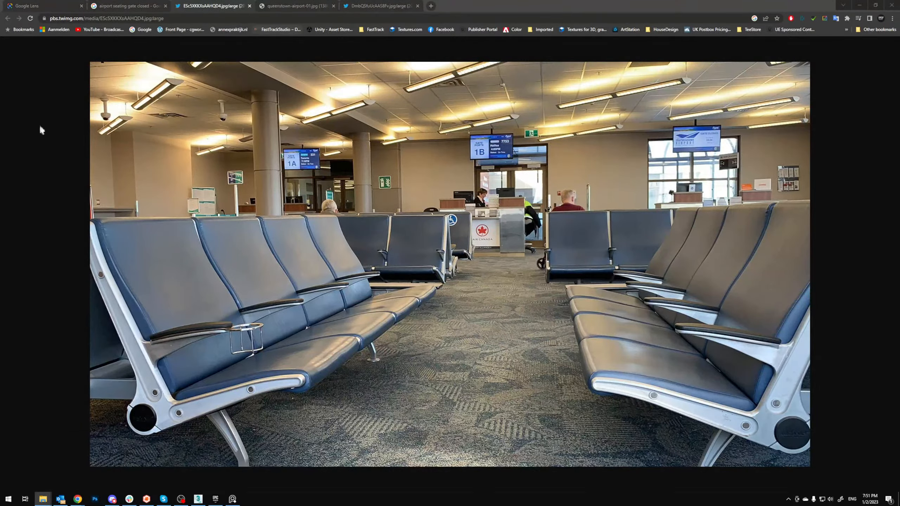
pyautogui.hotkey('alt', 'Tab')
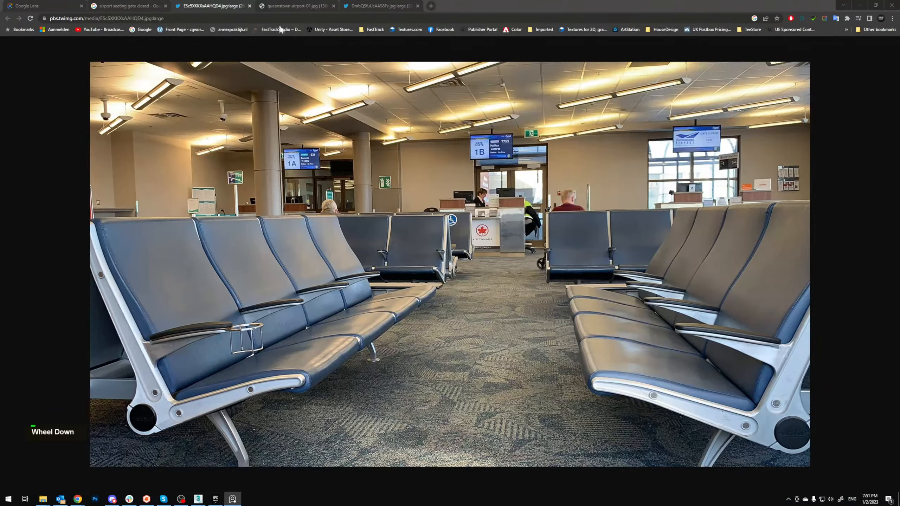
pyautogui.click(250, 6)
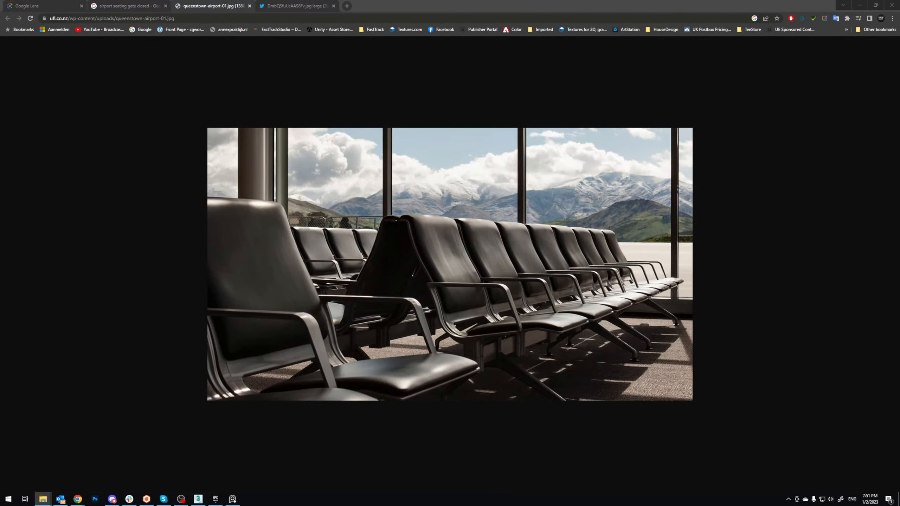
pyautogui.scroll(1, 204, 200)
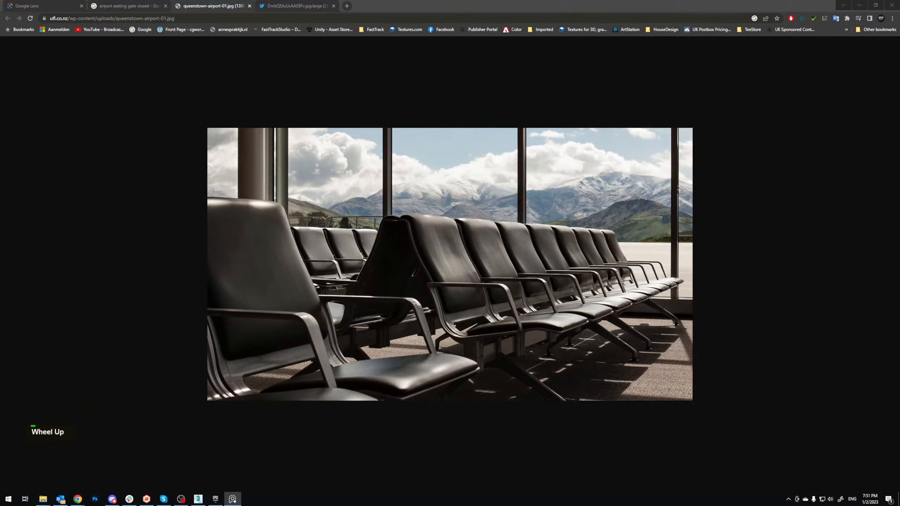
pyautogui.click(250, 6)
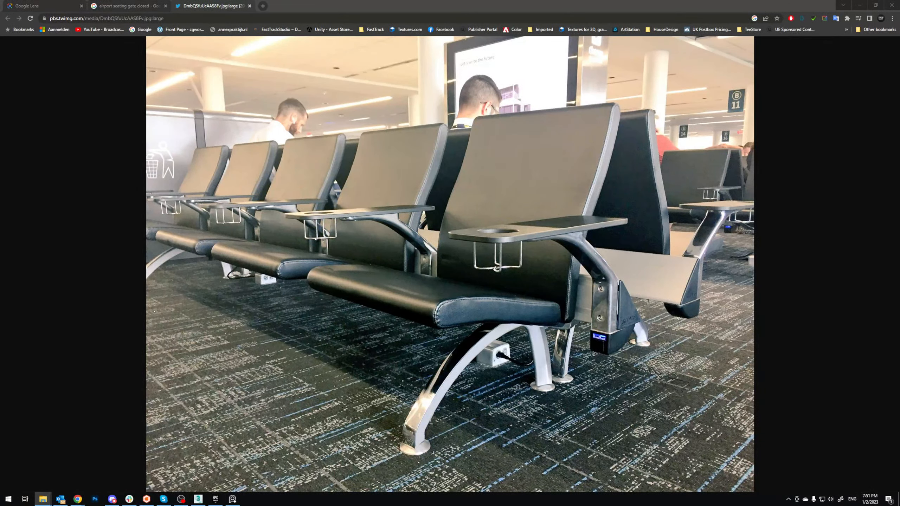
pyautogui.click(862, 9)
# Step: Bring the PureRef board over 3ds Max and examine the legs in the CLT Airport and blue gate seats photos
pyautogui.moveTo(664, 0); pyautogui.dragTo(664, 36, button='right')
pyautogui.moveTo(548, 26); pyautogui.dragTo(674, 422, button='right')
pyautogui.scroll(7, 589, 396)
pyautogui.moveTo(421, 266); pyautogui.dragTo(417, 256, button='middle')
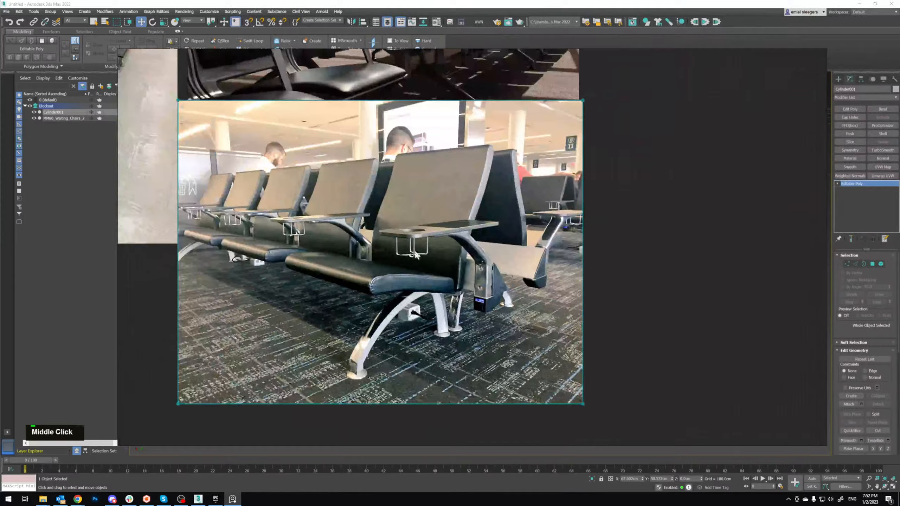
pyautogui.scroll(-4, 416, 254)
pyautogui.moveTo(235, 179); pyautogui.dragTo(480, 281, button='middle')
pyautogui.moveTo(456, 165); pyautogui.dragTo(523, 282, button='middle')
pyautogui.moveTo(569, 206); pyautogui.dragTo(500, 297, button='middle')
pyautogui.scroll(2, 443, 222)
pyautogui.moveTo(268, 189); pyautogui.dragTo(171, 162, button='middle')
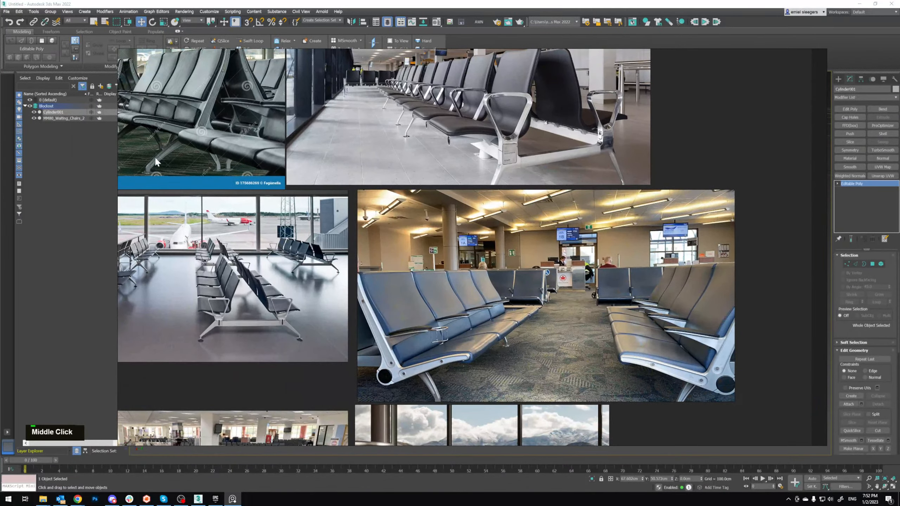
# Step: Compare the legs and seat side frames in the dreamstime photo with those in the blue gate seats photo
pyautogui.moveTo(152, 124); pyautogui.dragTo(372, 201, button='middle')
pyautogui.scroll(6, 369, 193)
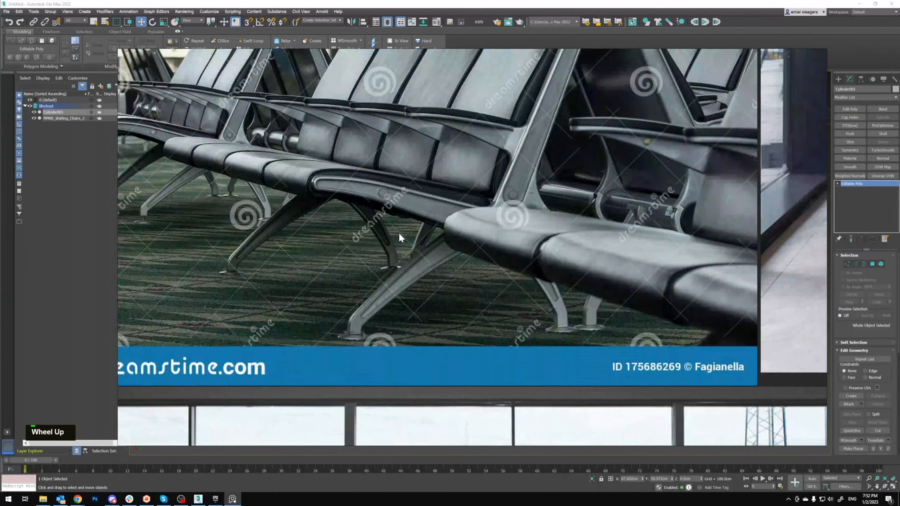
pyautogui.scroll(-4, 399, 234)
pyautogui.moveTo(523, 271); pyautogui.dragTo(331, 121, button='middle')
pyautogui.moveTo(549, 429); pyautogui.dragTo(396, 311, button='middle')
pyautogui.scroll(4, 396, 311)
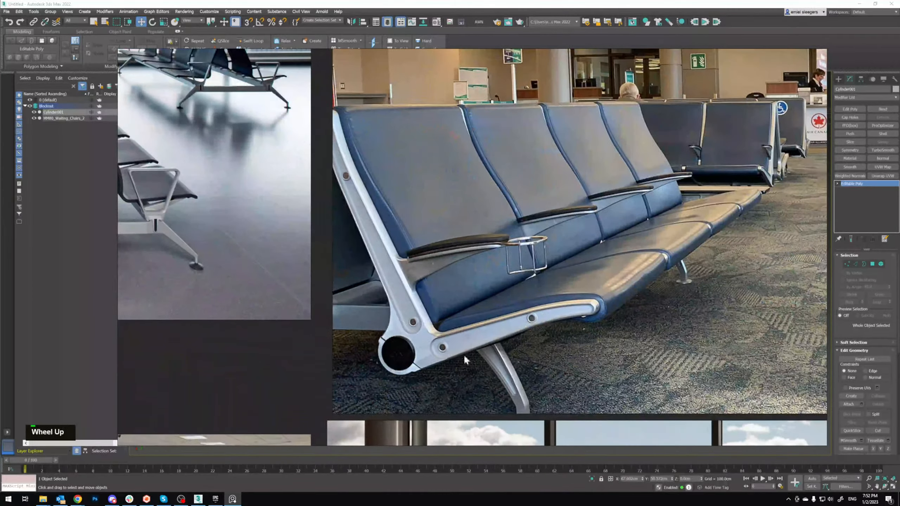
pyautogui.scroll(-5, 418, 346)
pyautogui.scroll(6, 425, 275)
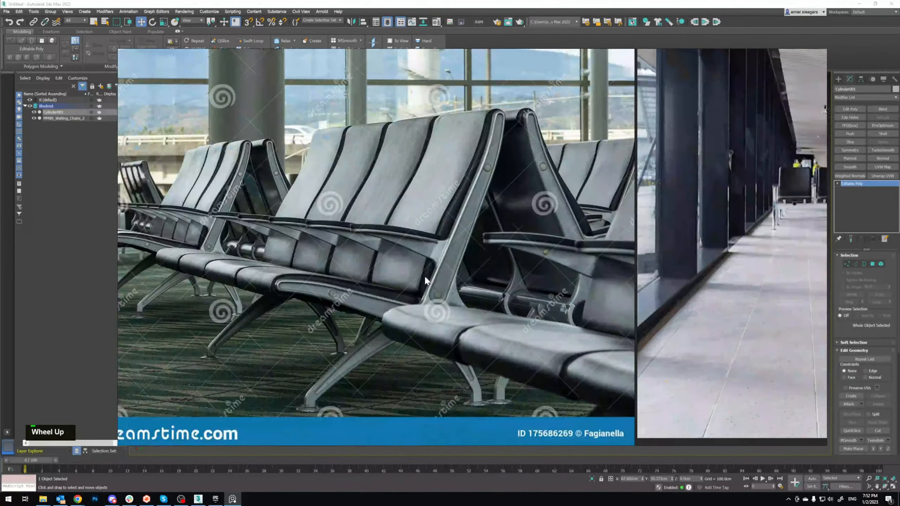
pyautogui.moveTo(425, 275); pyautogui.dragTo(429, 238, button='middle')
pyautogui.scroll(3, 429, 238)
pyautogui.moveTo(459, 210); pyautogui.dragTo(495, 212, button='middle')
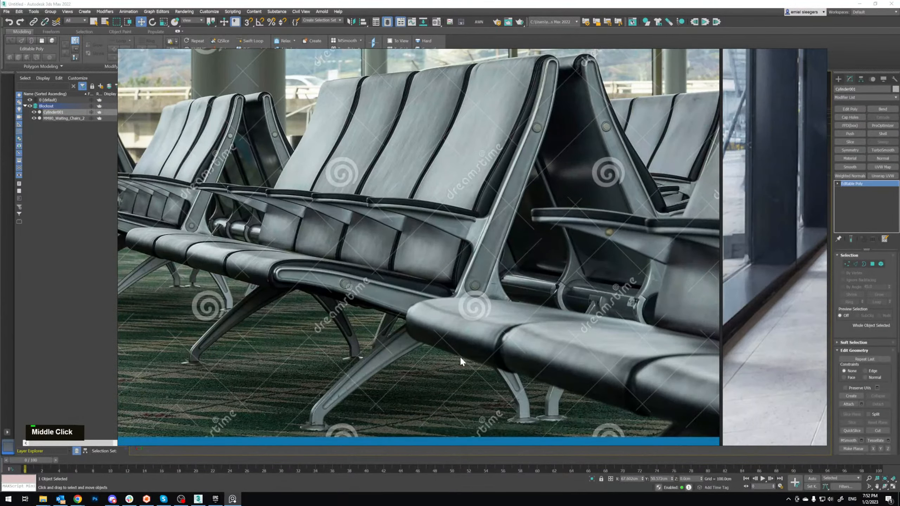
# Step: Move the reference board aside, select the MM80 waiting chairs model and inspect its legs and seat supports in perspective
pyautogui.moveTo(460, 355); pyautogui.dragTo(496, 0, button='right')
pyautogui.scroll(-6, 482, 177)
pyautogui.moveTo(478, 204); pyautogui.dragTo(461, 212, button='middle')
pyautogui.scroll(4, 453, 170)
pyautogui.moveTo(460, 213)
pyautogui.keyDown('alt'); pyautogui.mouseDown(button='middle')
pyautogui.moveTo(461, 222)
pyautogui.moveTo(469, 212)
pyautogui.mouseUp(button='middle'); pyautogui.keyUp('alt')
pyautogui.scroll(3, 460, 221)
pyautogui.click(460, 222)
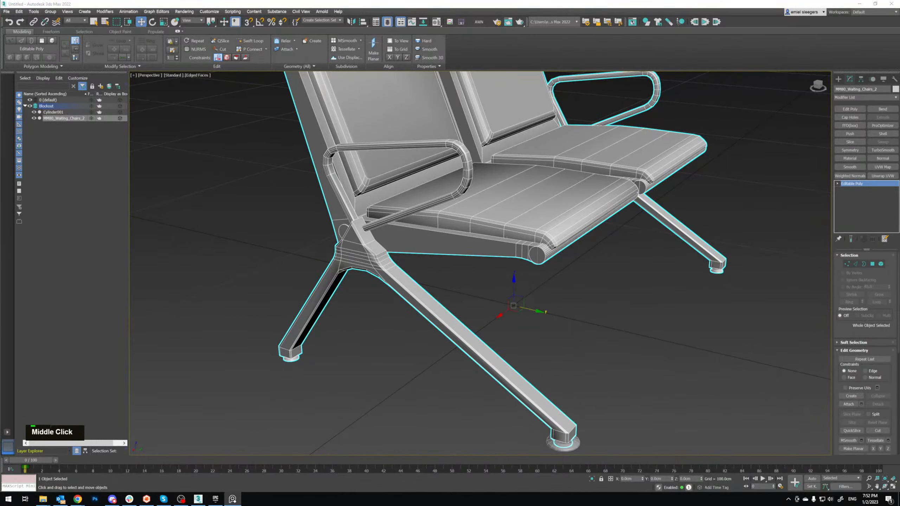
pyautogui.moveTo(609, 290); pyautogui.dragTo(611, 304, button='middle')
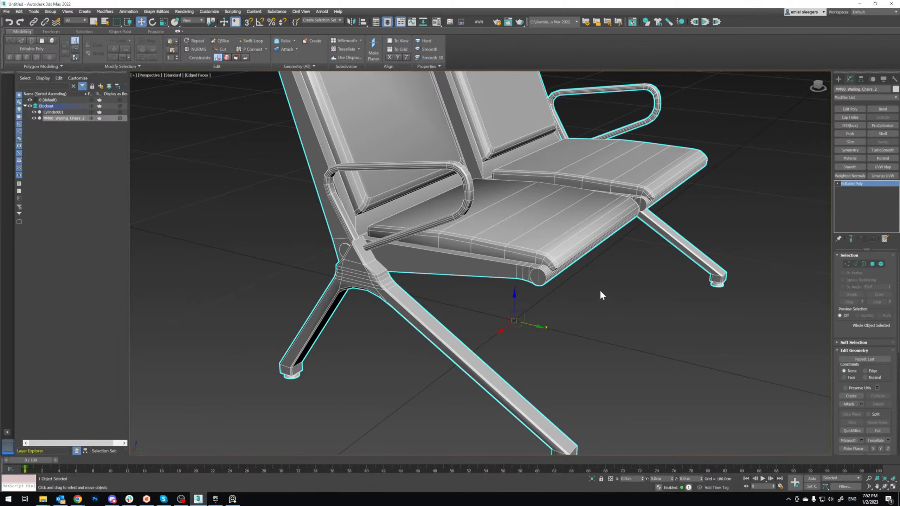
pyautogui.keyDown('alt'); pyautogui.moveTo(602, 291); pyautogui.dragTo(610, 289, button='middle'); pyautogui.keyUp('alt')
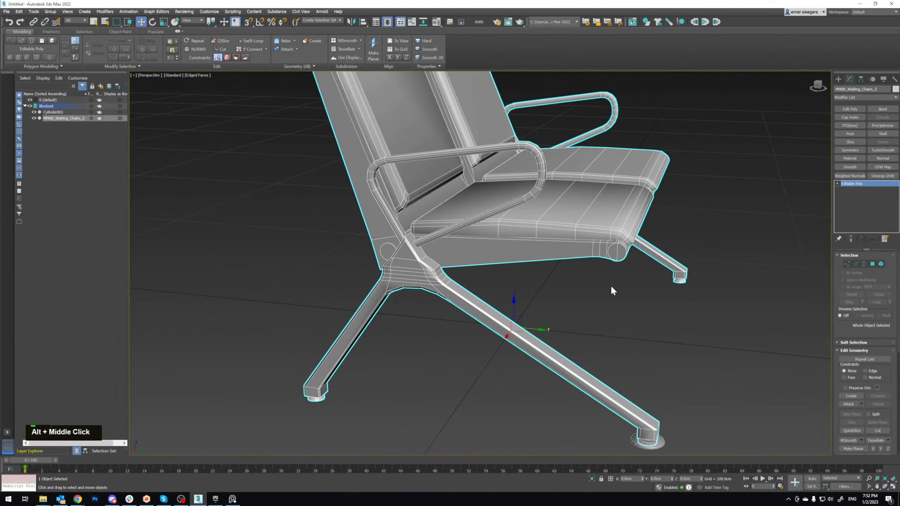
# Step: In the Left view, duplicate the front leg's flared foot pad and place the copy under the rear leg
pyautogui.hotkey('alt', 'w')
pyautogui.hotkey('alt', 'w')
pyautogui.scroll(3, 465, 226)
pyautogui.scroll(5, 465, 226)
pyautogui.moveTo(494, 241); pyautogui.dragTo(461, 240, button='middle')
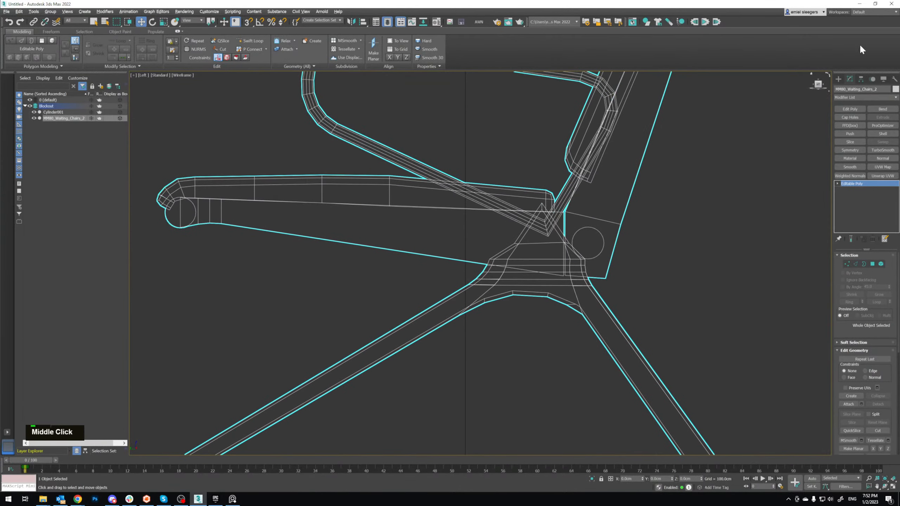
pyautogui.click(839, 78)
pyautogui.moveTo(503, 305); pyautogui.dragTo(502, 150, button='middle')
pyautogui.scroll(-3, 315, 262)
pyautogui.scroll(5, 347, 251)
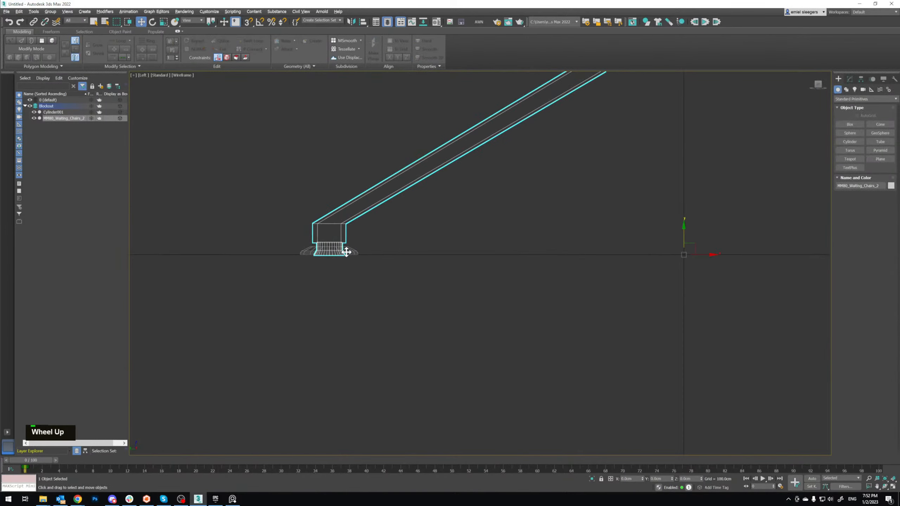
pyautogui.click(347, 253)
pyautogui.scroll(-3, 285, 280)
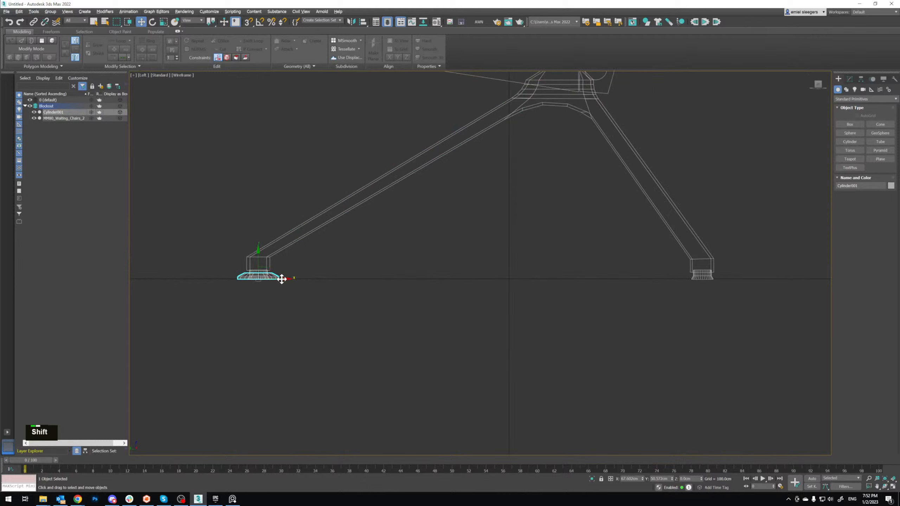
pyautogui.keyDown('shift'); pyautogui.moveTo(282, 279); pyautogui.dragTo(726, 278); pyautogui.keyUp('shift')
pyautogui.click(451, 280)
# Step: Frame the seat's side profile in the Left view and activate the Line spline tool
pyautogui.moveTo(448, 284)
pyautogui.mouseDown(button='middle')
pyautogui.moveTo(517, 312)
pyautogui.moveTo(542, 271)
pyautogui.moveTo(554, 277)
pyautogui.mouseUp(button='middle')
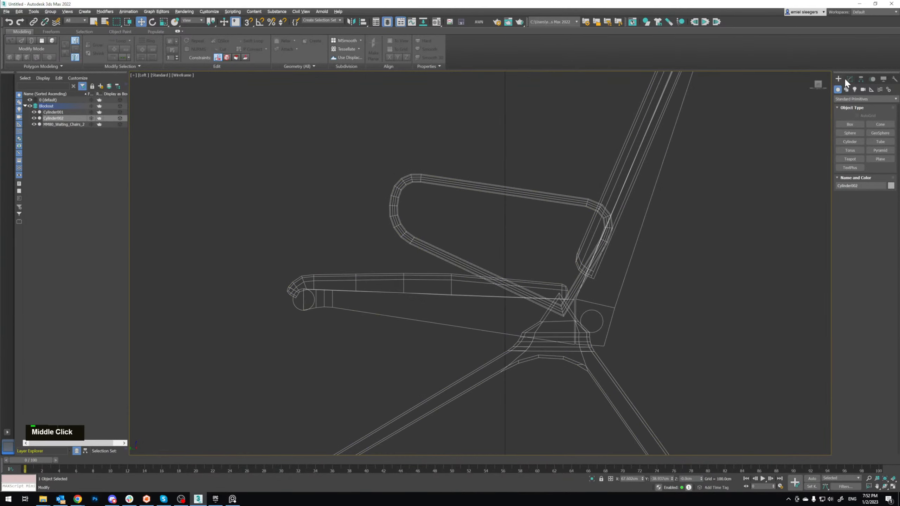
pyautogui.click(847, 89)
pyautogui.click(850, 133)
pyautogui.middleClick(781, 80)
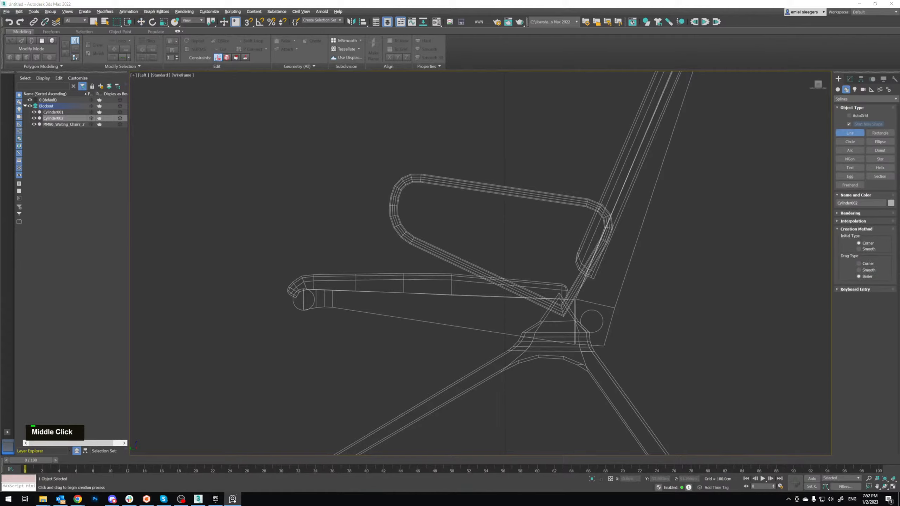
# Step: Bring the reference board back and examine the seat supports and armrests in the chrome bench and airport window photos
pyautogui.moveTo(899, 248); pyautogui.dragTo(334, 287, button='right')
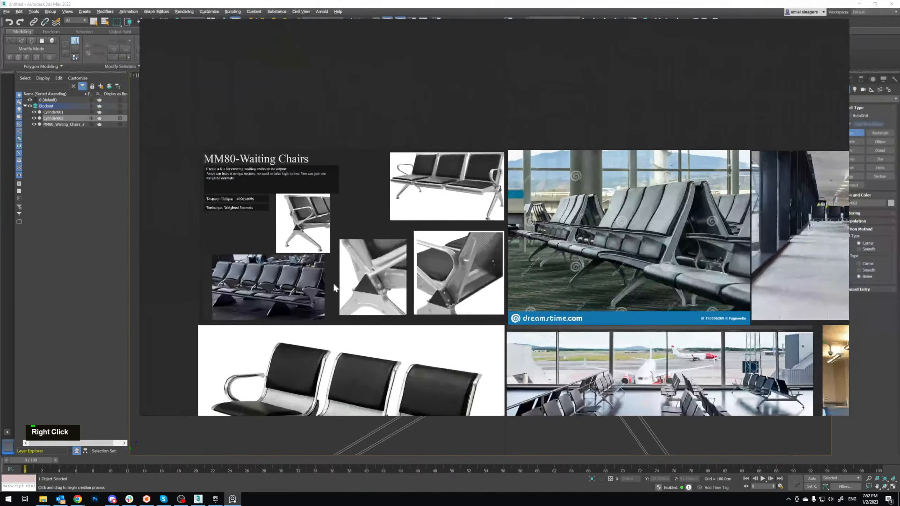
pyautogui.scroll(4, 334, 307)
pyautogui.moveTo(378, 413); pyautogui.dragTo(396, 79, button='middle')
pyautogui.moveTo(556, 199); pyautogui.dragTo(421, 149, button='middle')
pyautogui.scroll(-2, 419, 149)
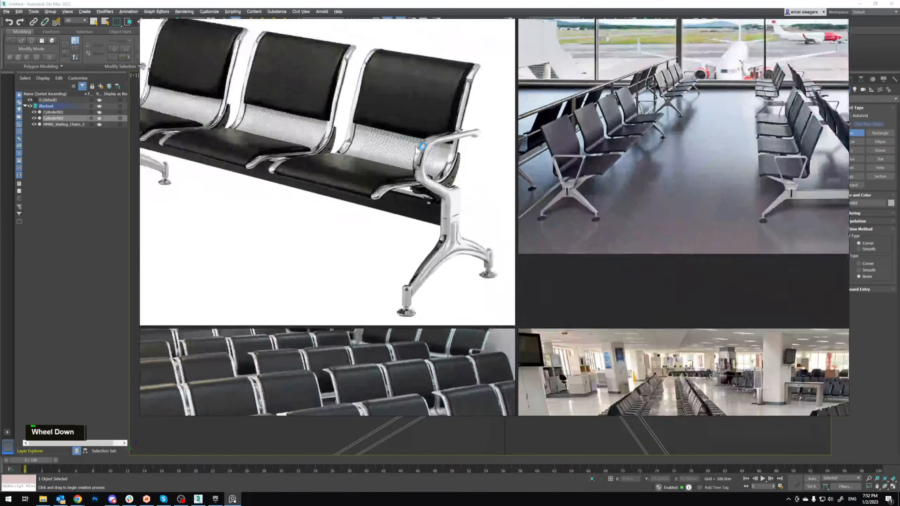
pyautogui.moveTo(624, 151); pyautogui.dragTo(465, 140, button='middle')
pyautogui.moveTo(560, 163); pyautogui.dragTo(551, 153, button='middle')
pyautogui.scroll(3, 578, 142)
pyautogui.scroll(-4, 578, 143)
pyautogui.moveTo(541, 182); pyautogui.dragTo(573, 105, button='middle')
pyautogui.moveTo(515, 202); pyautogui.dragTo(532, 191, button='middle')
# Step: Examine the side frames in the CLT Airport, Queenstown and blue gate seats photos, and move the board aside
pyautogui.moveTo(467, 210)
pyautogui.mouseDown(button='middle')
pyautogui.moveTo(589, 148)
pyautogui.moveTo(287, 128)
pyautogui.mouseUp(button='middle')
pyautogui.scroll(-1, 372, 131)
pyautogui.moveTo(462, 231); pyautogui.dragTo(302, 233, button='middle')
pyautogui.scroll(3, 506, 321)
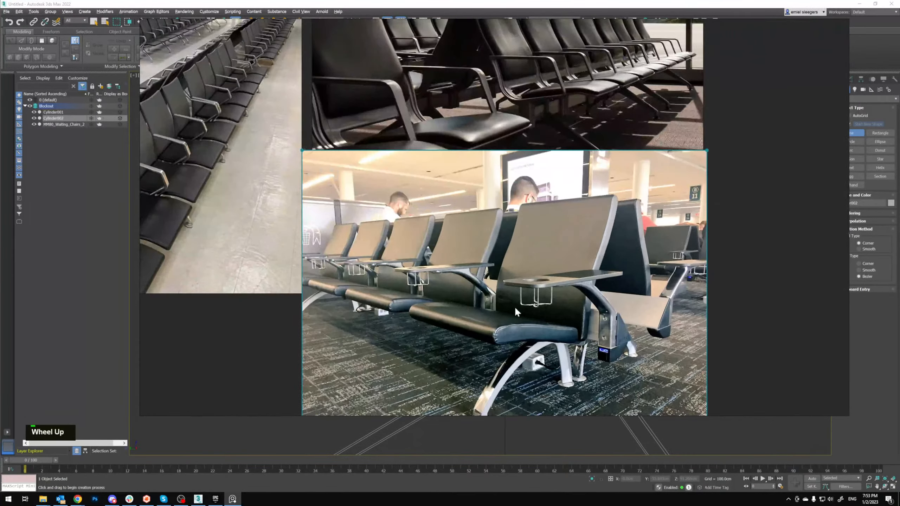
pyautogui.scroll(1, 514, 304)
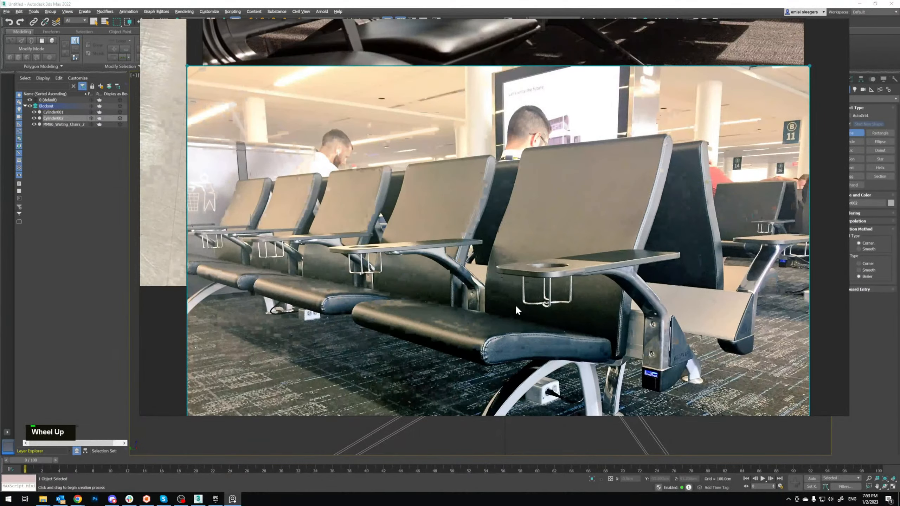
pyautogui.scroll(-4, 516, 310)
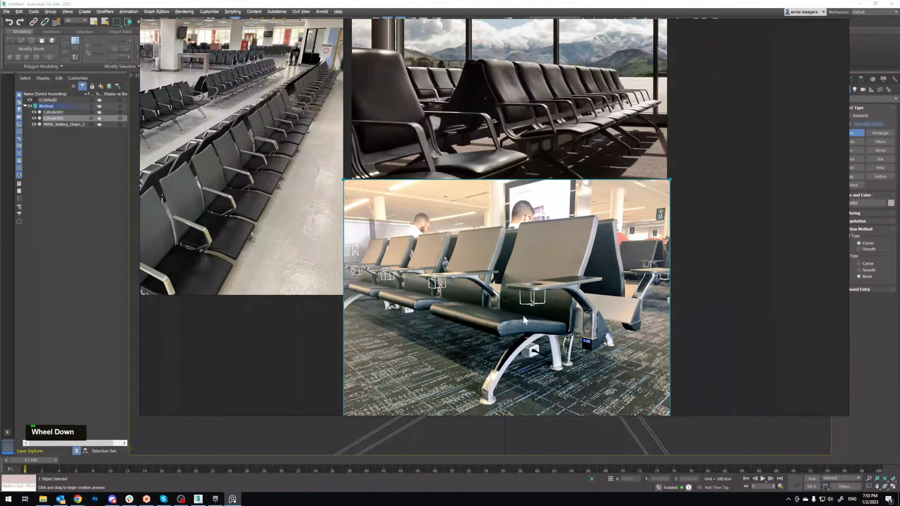
pyautogui.moveTo(509, 89); pyautogui.dragTo(513, 226, button='middle')
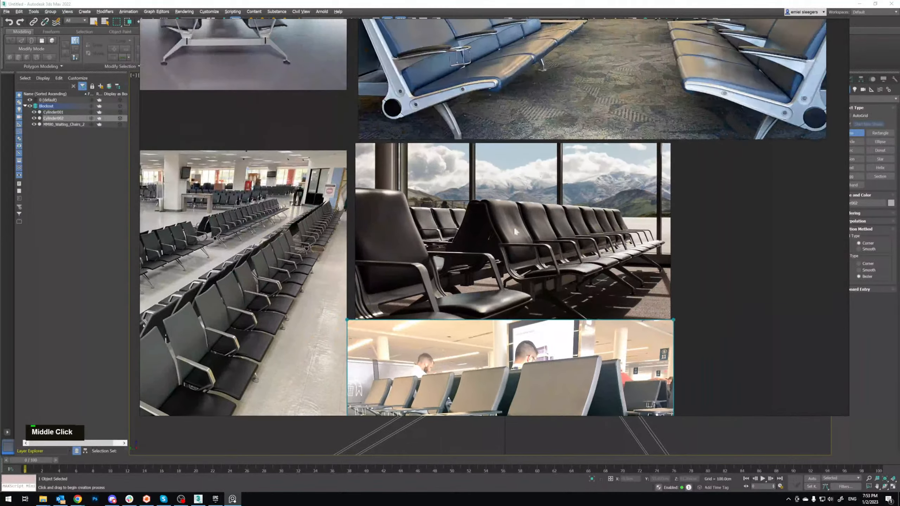
pyautogui.scroll(-3, 537, 150)
pyautogui.moveTo(512, 96); pyautogui.dragTo(530, 232, button='middle')
pyautogui.scroll(6, 692, 245)
pyautogui.moveTo(680, 245); pyautogui.dragTo(659, 226, button='middle')
pyautogui.moveTo(659, 226); pyautogui.dragTo(674, 0, button='right')
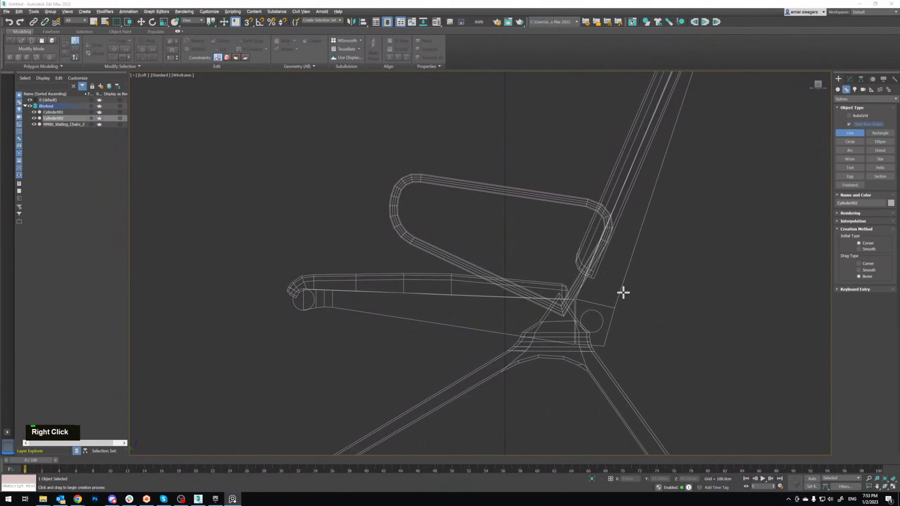
# Step: Draw a closed curved spline for the seat's side support, running from the backrest joint around the front edge and back underneath
pyautogui.moveTo(623, 293)
pyautogui.mouseDown(button='middle')
pyautogui.moveTo(575, 255)
pyautogui.moveTo(560, 255)
pyautogui.moveTo(609, 291)
pyautogui.mouseUp(button='middle')
pyautogui.scroll(2, 582, 254)
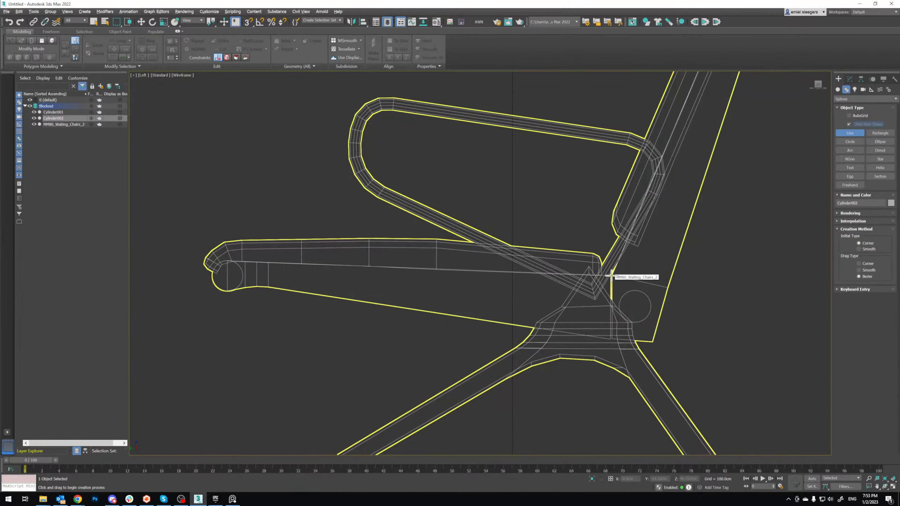
pyautogui.click(612, 276)
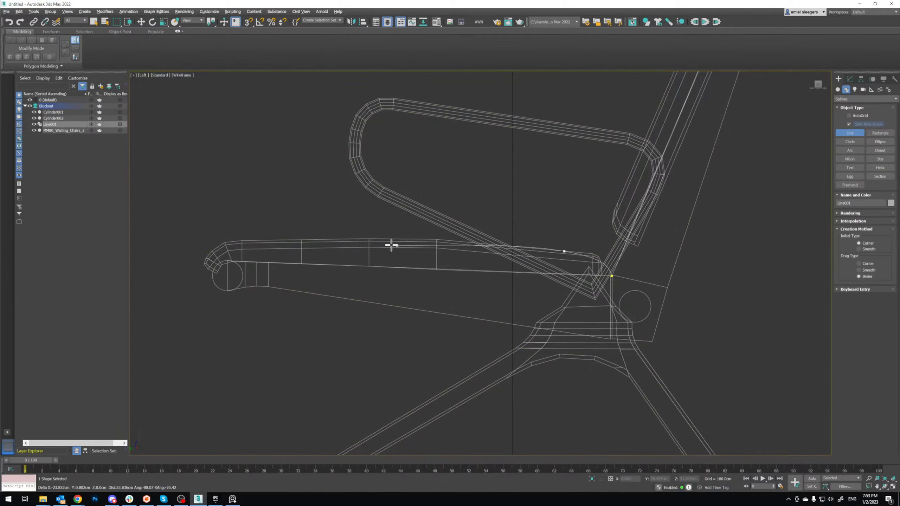
pyautogui.click(339, 244)
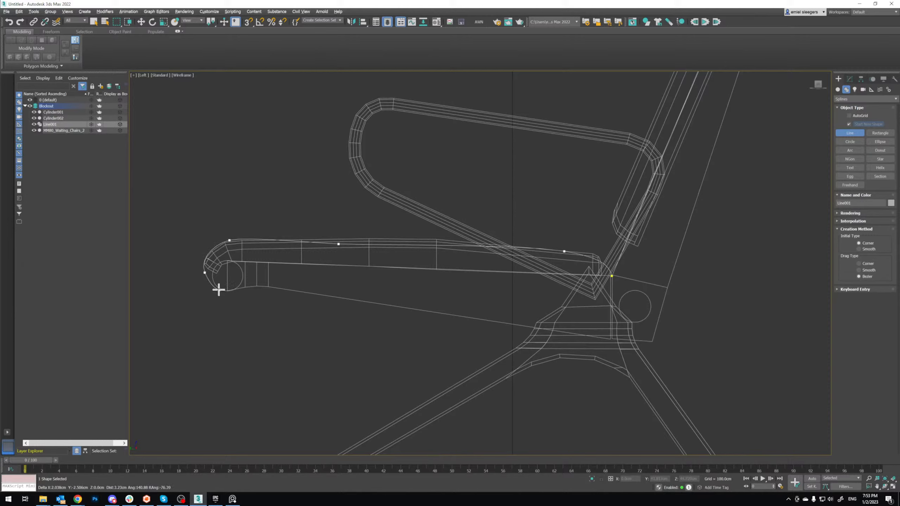
pyautogui.click(243, 294)
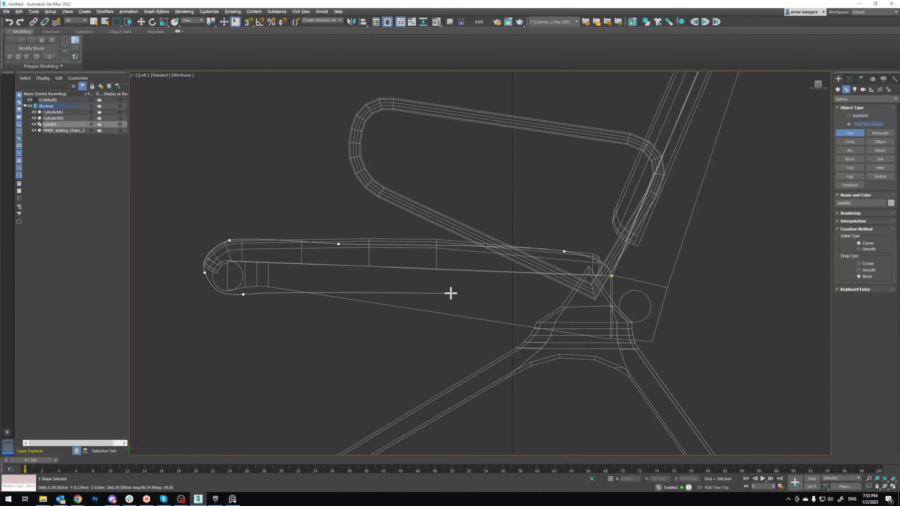
pyautogui.moveTo(453, 293); pyautogui.dragTo(512, 298)
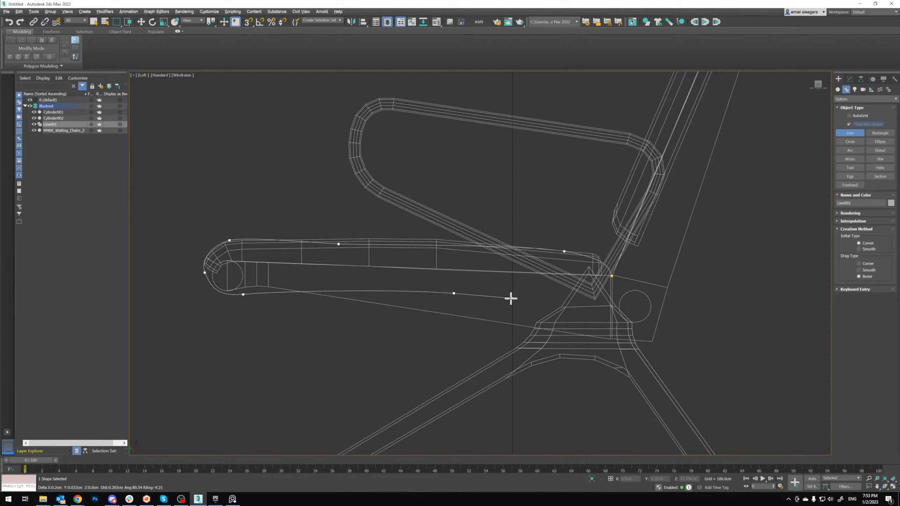
pyautogui.moveTo(583, 305); pyautogui.dragTo(612, 279)
pyautogui.click(612, 276)
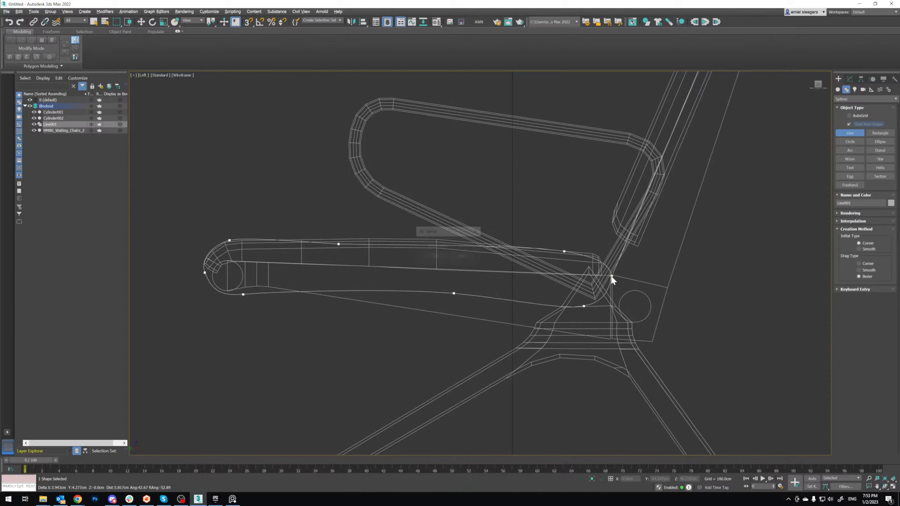
pyautogui.click(436, 256)
# Step: Reposition the spline's lower rear vertex, convert the backrest joint vertex to a smooth Bezier, and rotate its handles to near vertical
pyautogui.press('w')
pyautogui.scroll(5, 649, 309)
pyautogui.press('1')
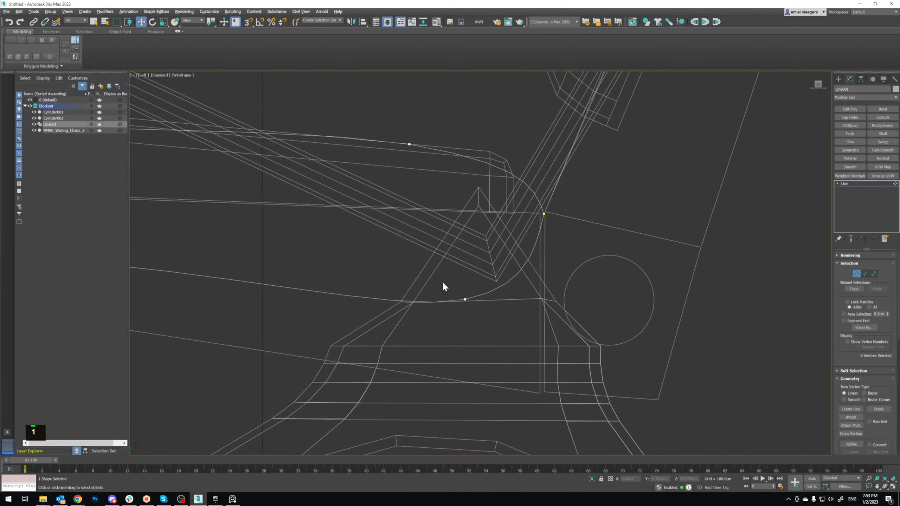
pyautogui.click(491, 299)
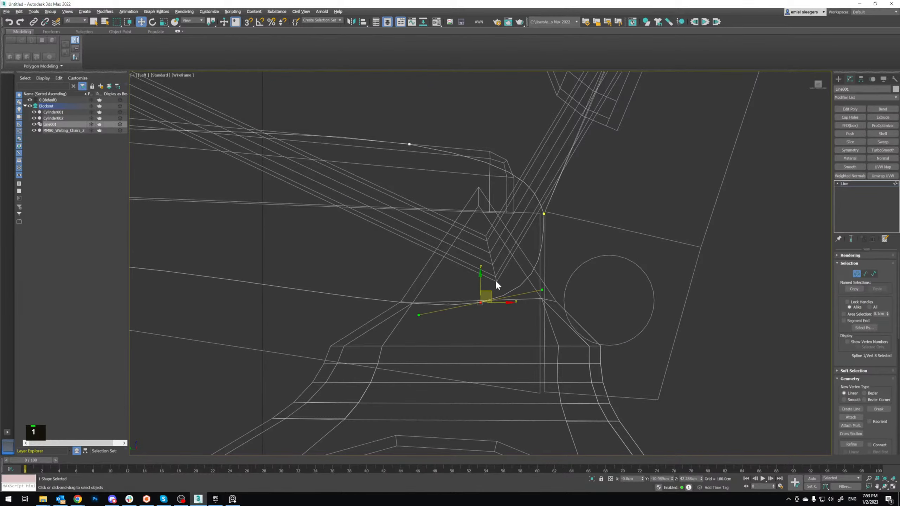
pyautogui.click(545, 214)
pyautogui.rightClick(547, 212)
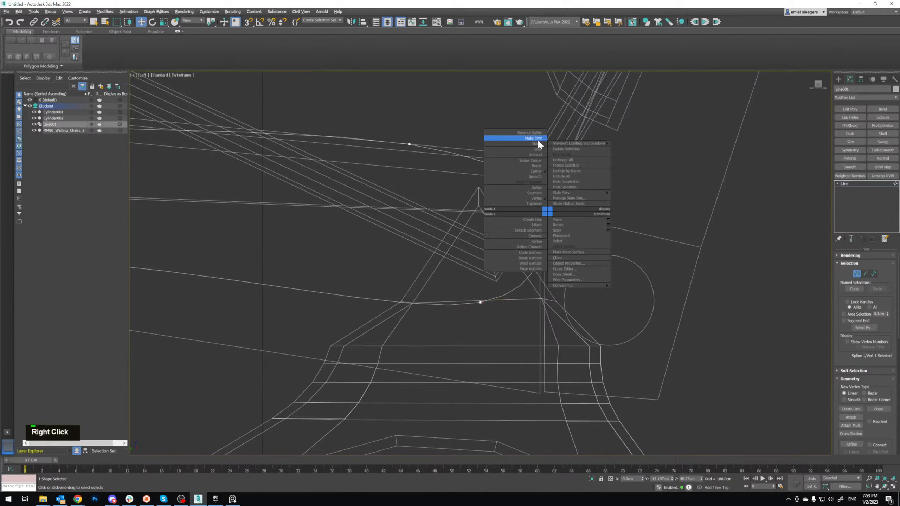
pyautogui.click(538, 171)
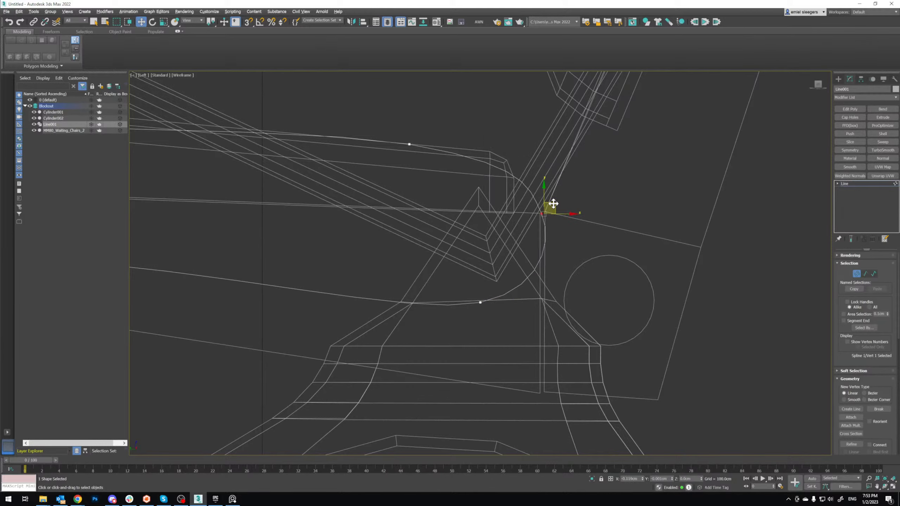
pyautogui.rightClick(538, 202)
pyautogui.press('e')
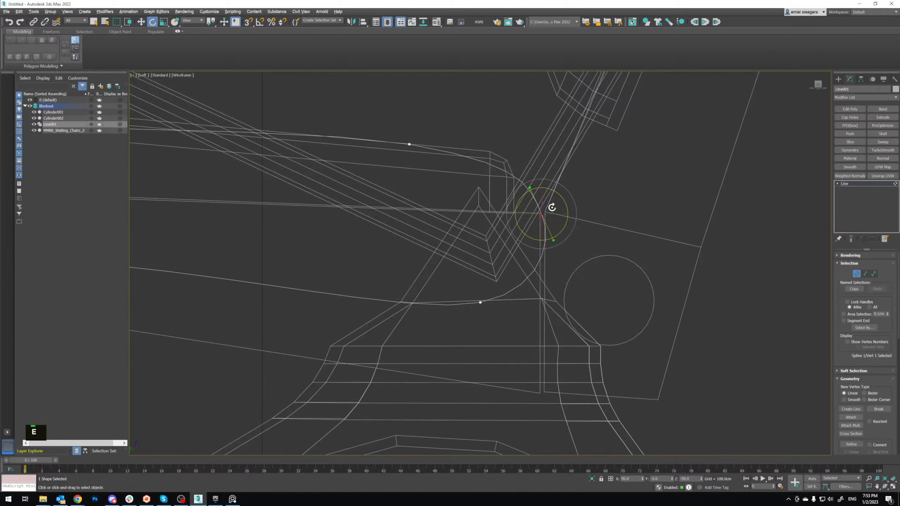
pyautogui.moveTo(555, 192); pyautogui.dragTo(564, 199)
pyautogui.press('w')
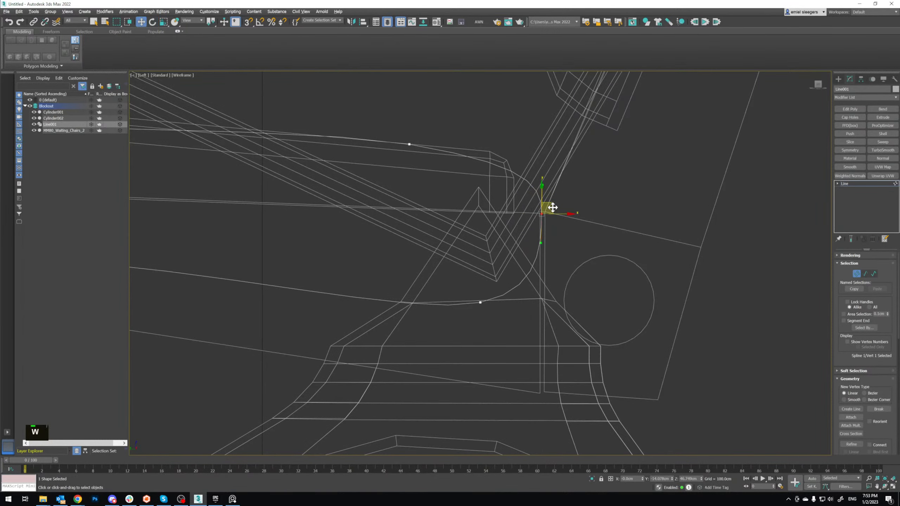
# Step: Adjust the middle vertex on the spline's underside to refine the lower curve of the seat side support
pyautogui.moveTo(484, 206); pyautogui.dragTo(573, 226, button='middle')
pyautogui.scroll(-2, 550, 224)
pyautogui.moveTo(443, 254)
pyautogui.mouseDown(button='middle')
pyautogui.moveTo(484, 253)
pyautogui.moveTo(435, 254)
pyautogui.mouseUp(button='middle')
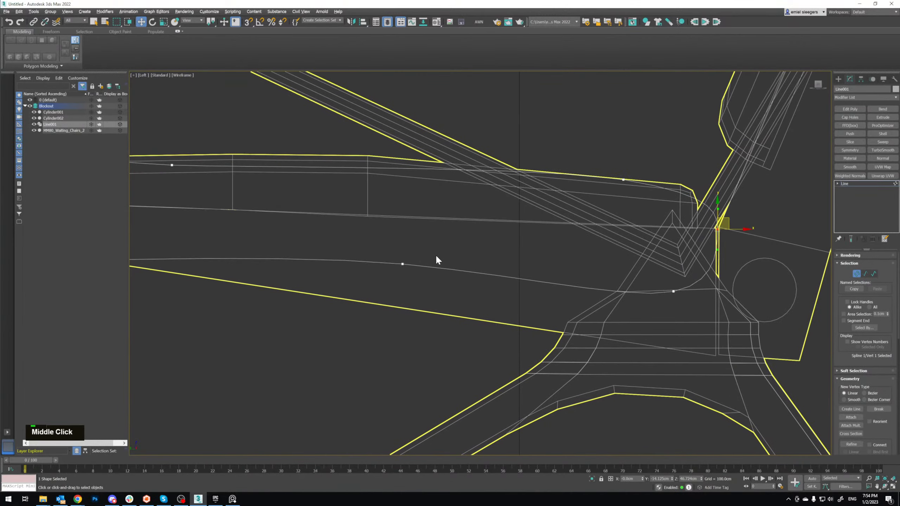
pyautogui.scroll(-3, 430, 275)
pyautogui.scroll(3, 430, 274)
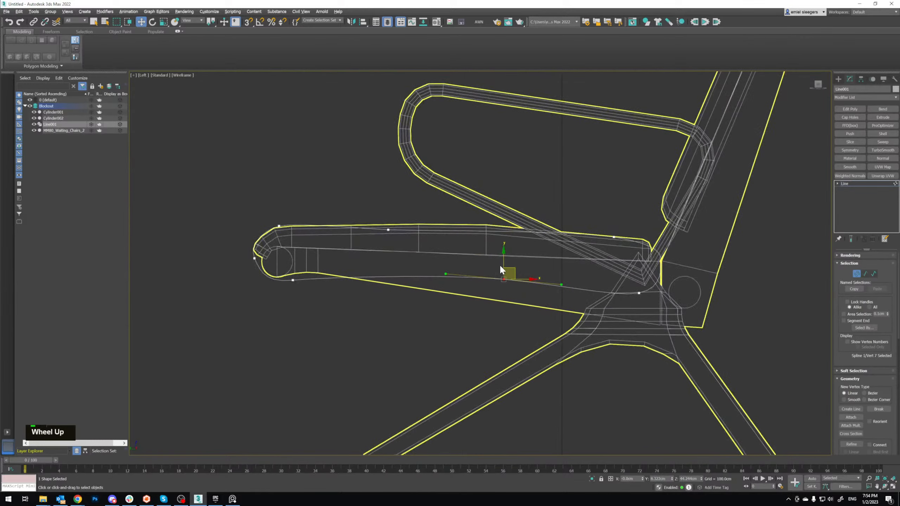
pyautogui.moveTo(514, 268); pyautogui.dragTo(511, 271)
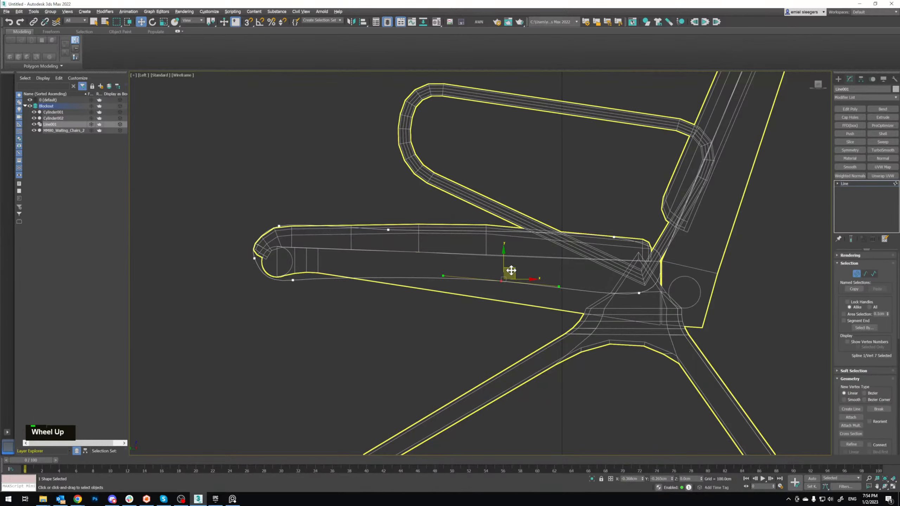
pyautogui.moveTo(511, 271); pyautogui.dragTo(522, 271, button='middle')
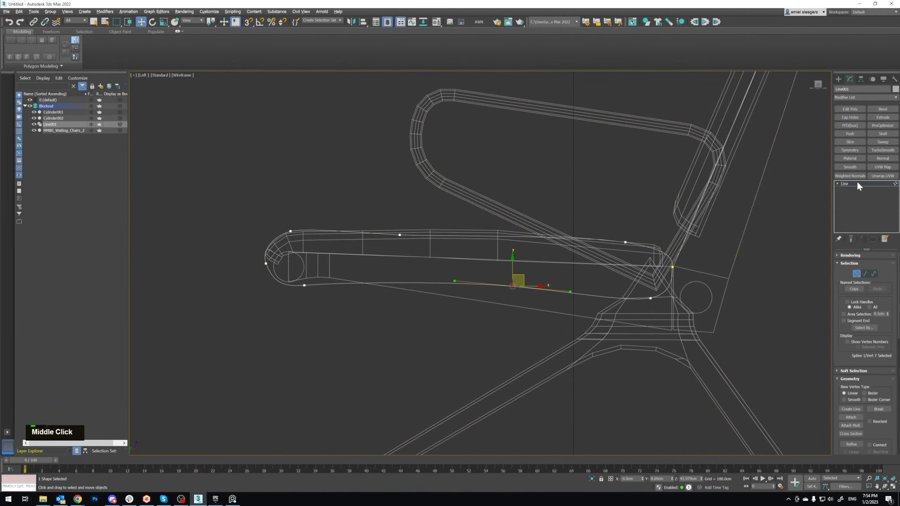
# Step: Leave vertex editing and move the whole side support spline well clear in front of the chair
pyautogui.click(845, 184)
pyautogui.scroll(-4, 543, 263)
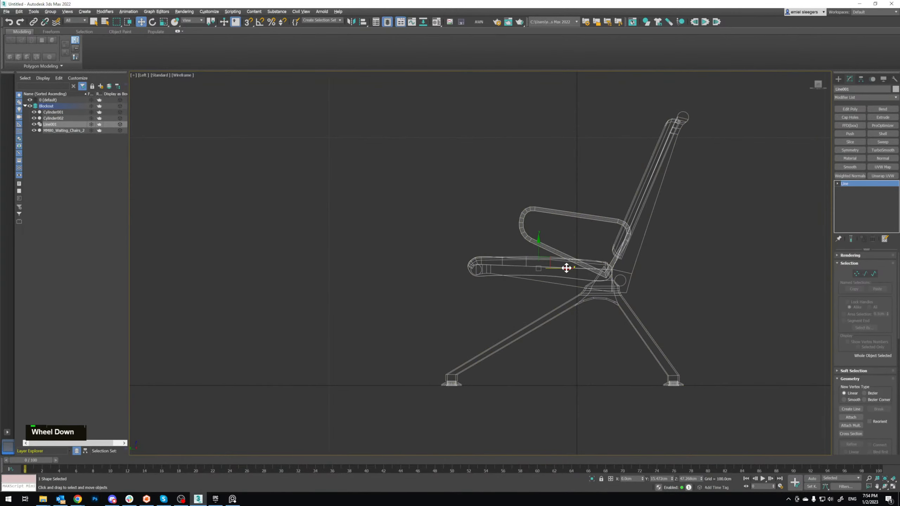
pyautogui.moveTo(566, 268); pyautogui.dragTo(340, 234)
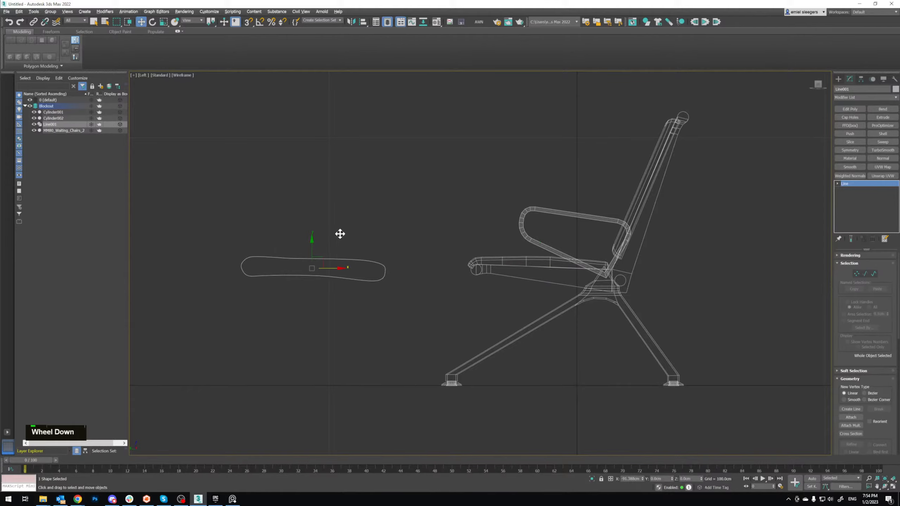
# Step: Bring up the reference board and examine the side frame and seat-to-backrest joint in the dark airport seating photo
pyautogui.moveTo(514, 1); pyautogui.dragTo(434, 318, button='right')
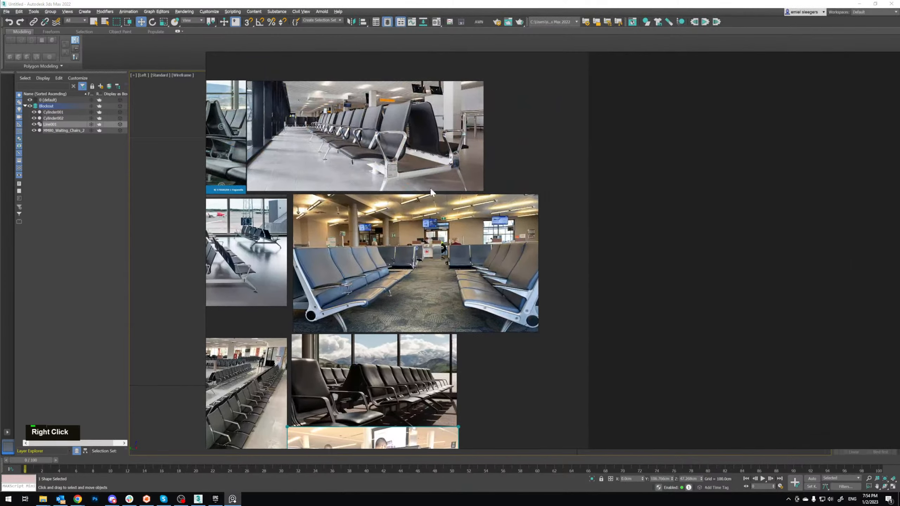
pyautogui.scroll(2, 430, 187)
pyautogui.moveTo(430, 188); pyautogui.dragTo(656, 141, button='middle')
pyautogui.moveTo(485, 196); pyautogui.dragTo(516, 245, button='middle')
pyautogui.scroll(3, 515, 249)
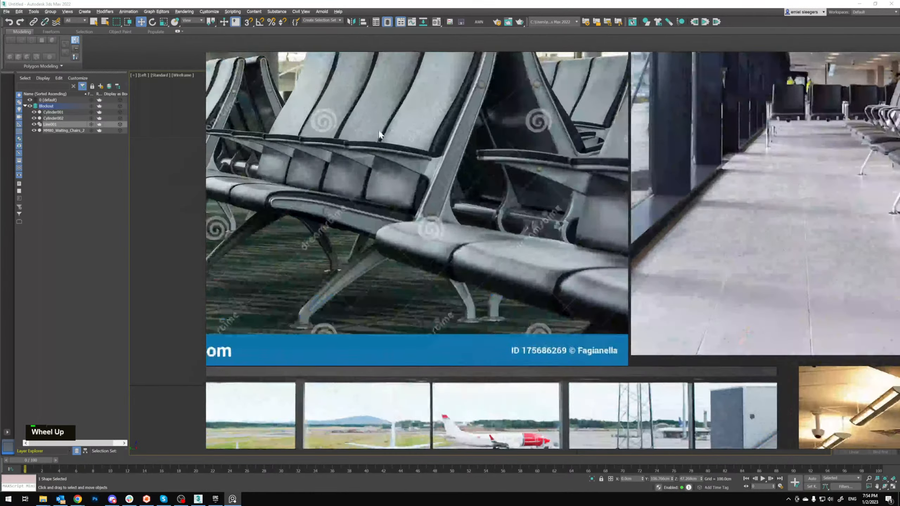
pyautogui.moveTo(433, 139); pyautogui.dragTo(442, 201, button='middle')
pyautogui.scroll(1, 442, 201)
pyautogui.moveTo(442, 201); pyautogui.dragTo(448, 1, button='right')
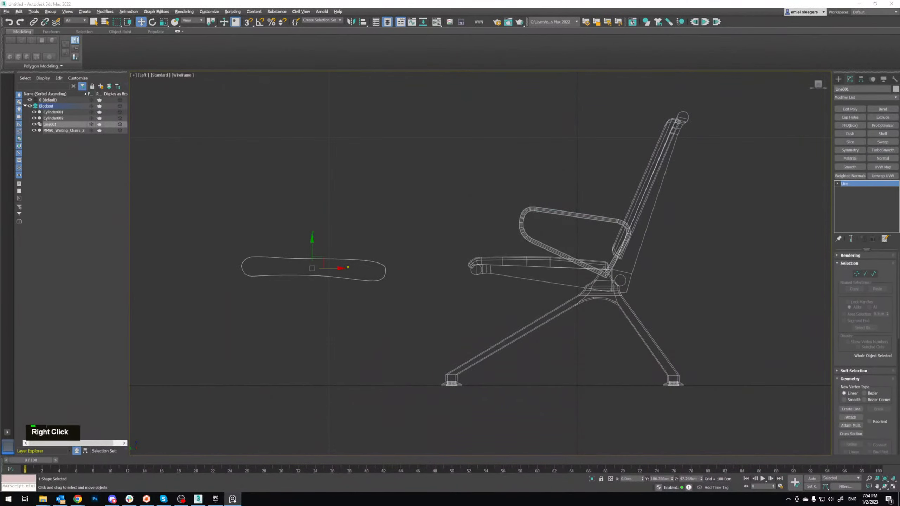
# Step: Inspect the chair's seat side and frame in the Perspective view, and check the backrest profile in the Left view
pyautogui.scroll(4, 593, 188)
pyautogui.moveTo(593, 188); pyautogui.dragTo(609, 278, button='middle')
pyautogui.hotkey('alt', 'w')
pyautogui.moveTo(665, 363)
pyautogui.keyDown('alt'); pyautogui.mouseDown(button='middle')
pyautogui.moveTo(632, 327)
pyautogui.moveTo(526, 295)
pyautogui.moveTo(504, 298)
pyautogui.moveTo(519, 277)
pyautogui.mouseUp(button='middle'); pyautogui.keyUp('alt')
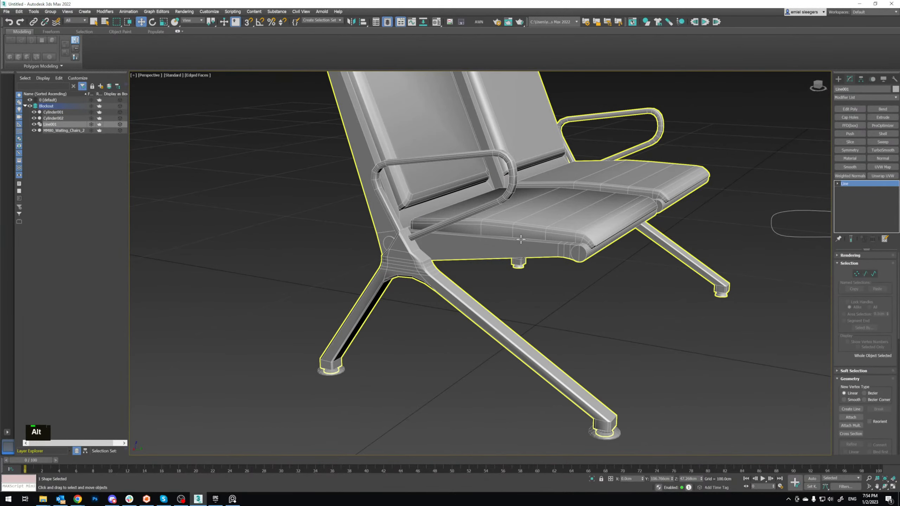
pyautogui.moveTo(528, 241); pyautogui.dragTo(511, 206, button='middle')
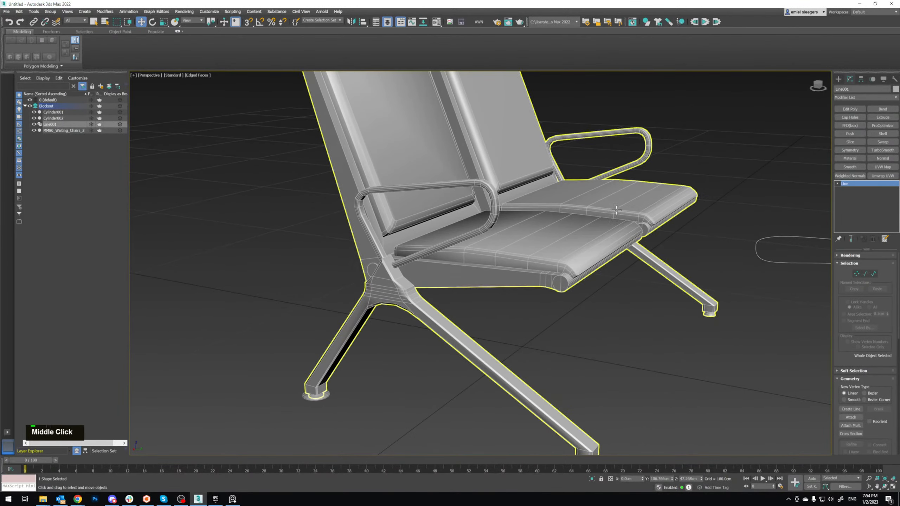
pyautogui.moveTo(644, 199); pyautogui.dragTo(595, 185, button='middle')
pyautogui.hotkey('alt', 'w')
pyautogui.hotkey('alt', 'w')
pyautogui.moveTo(487, 261); pyautogui.dragTo(521, 267, button='middle')
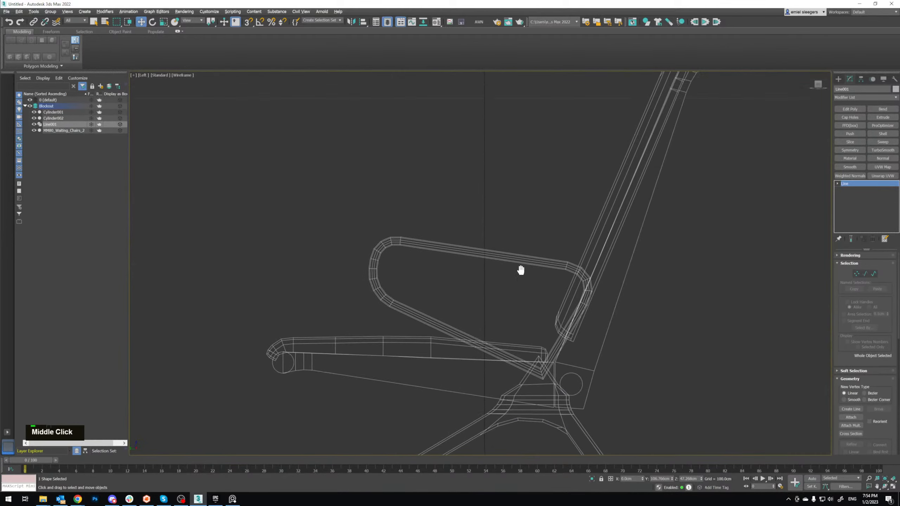
pyautogui.scroll(-3, 602, 214)
pyautogui.moveTo(602, 214); pyautogui.dragTo(586, 221, button='middle')
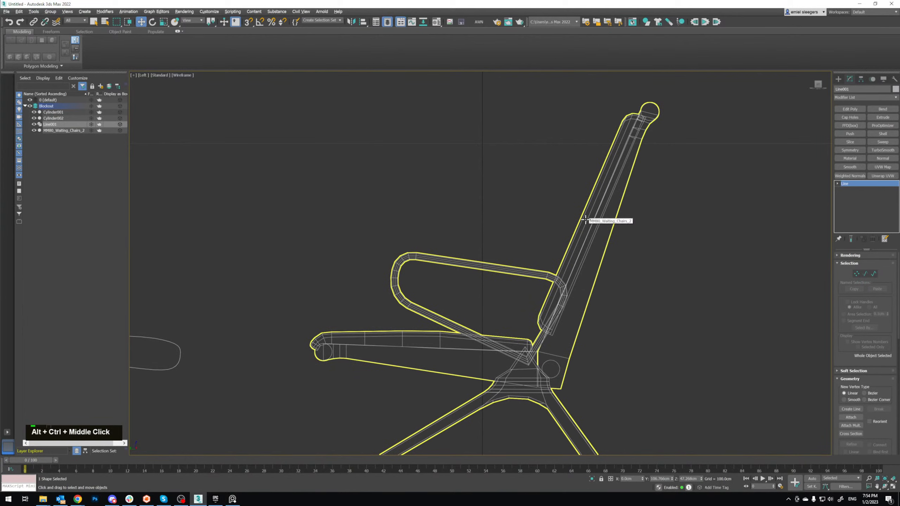
pyautogui.click(839, 78)
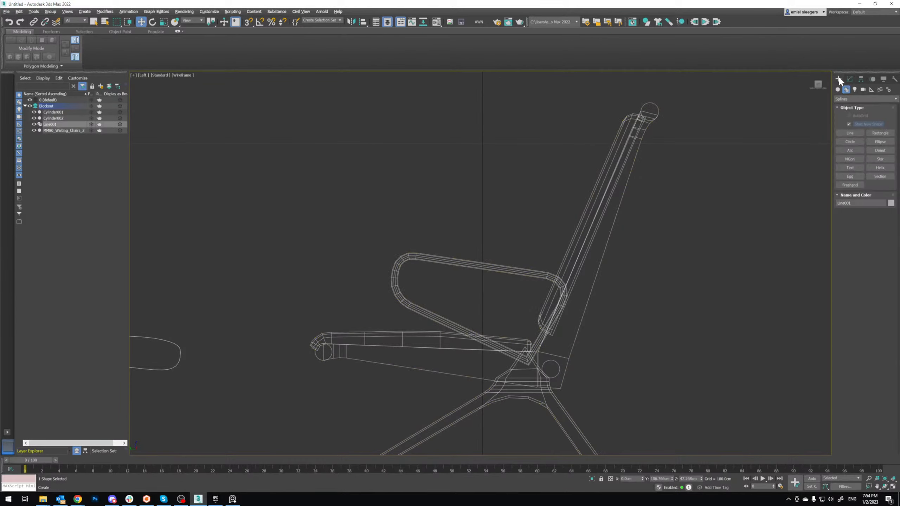
pyautogui.moveTo(594, 186); pyautogui.dragTo(570, 202, button='middle')
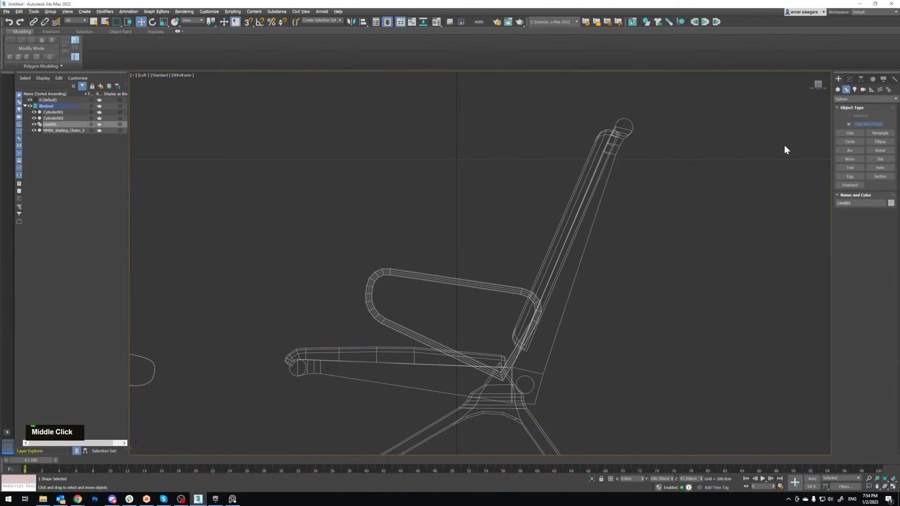
pyautogui.click(839, 133)
pyautogui.moveTo(570, 201); pyautogui.dragTo(559, 203, button='middle')
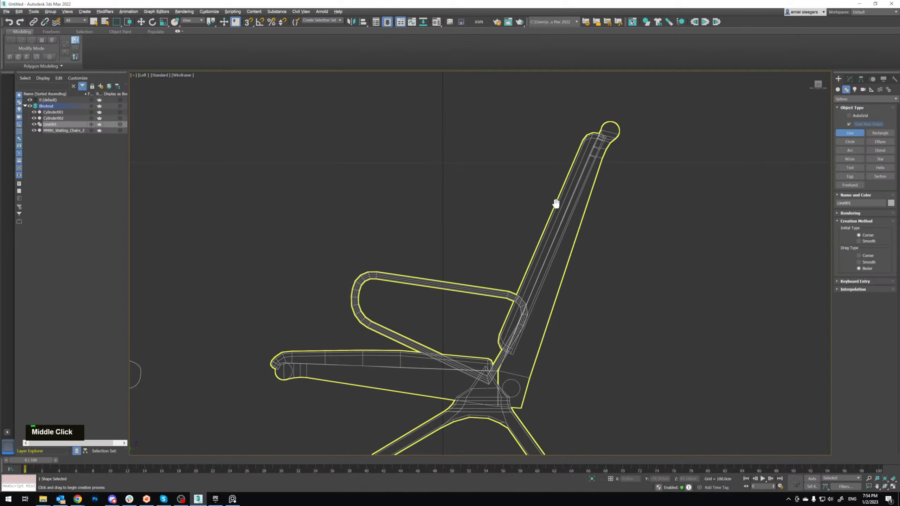
pyautogui.scroll(3, 584, 125)
pyautogui.moveTo(585, 125)
pyautogui.mouseDown(button='middle')
pyautogui.moveTo(591, 88)
pyautogui.moveTo(604, 107)
pyautogui.moveTo(587, 117)
pyautogui.moveTo(594, 121)
pyautogui.mouseUp(button='middle')
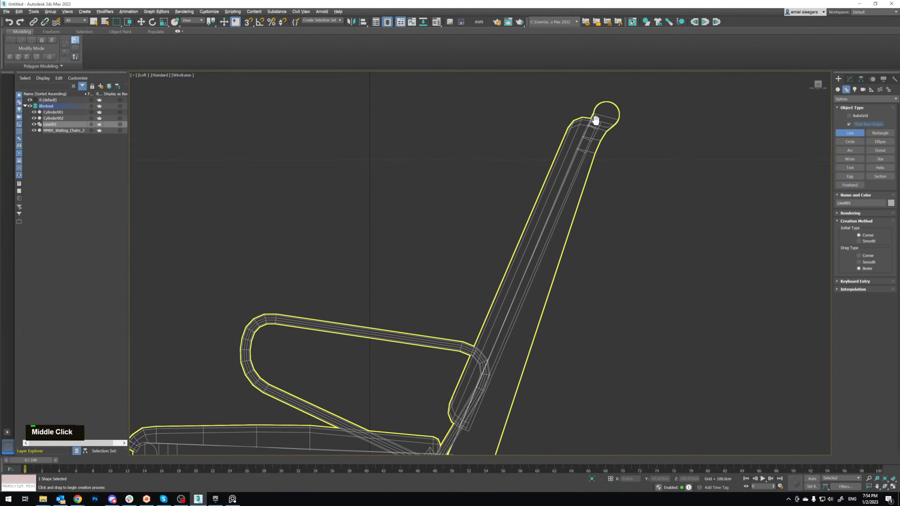
pyautogui.scroll(4, 589, 132)
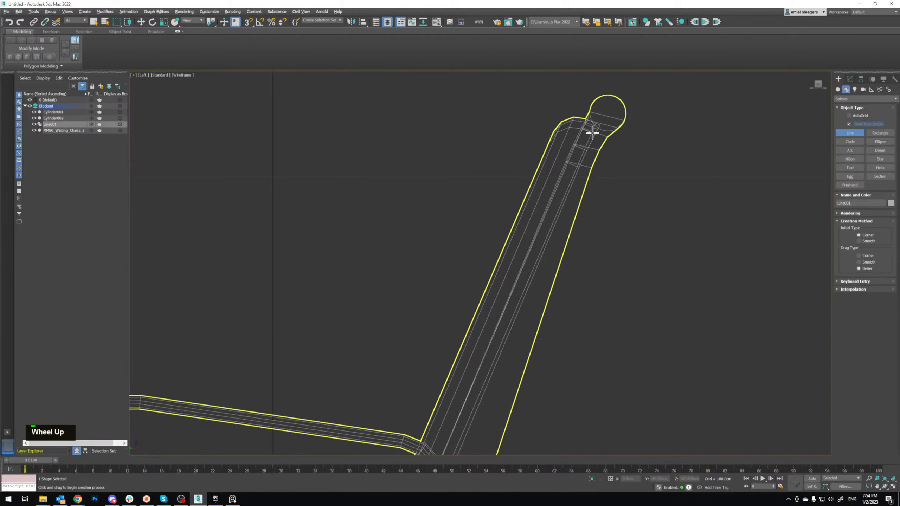
pyautogui.click(592, 165)
pyautogui.scroll(-5, 588, 174)
pyautogui.moveTo(552, 240); pyautogui.dragTo(560, 128, button='middle')
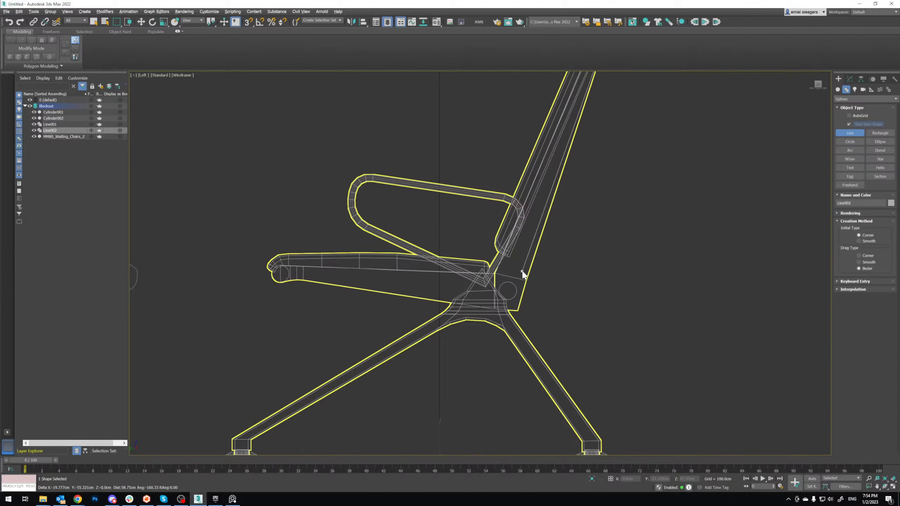
pyautogui.rightClick(522, 273)
pyautogui.press('w')
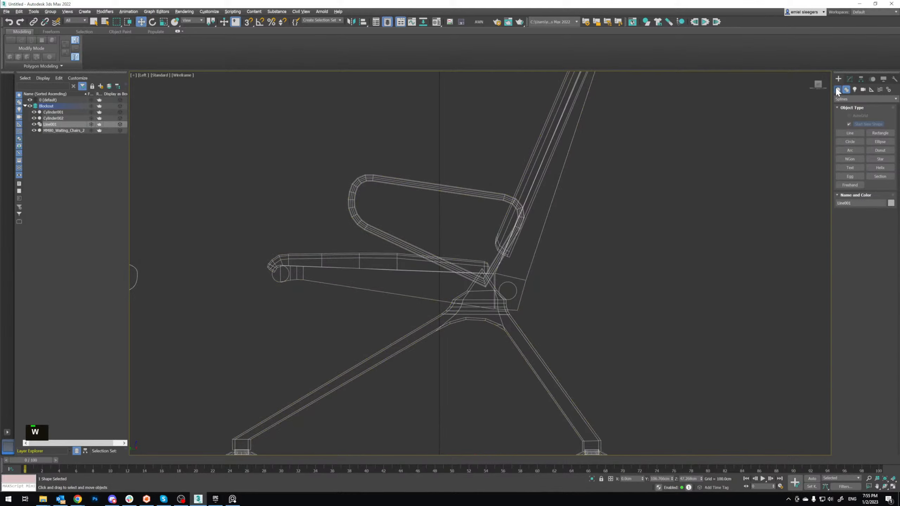
# Step: Create a cylinder about 13 cm high at the seat-to-leg joint in the Left view, scale it down, and position it around the rear tube
pyautogui.click(838, 90)
pyautogui.click(850, 142)
pyautogui.scroll(3, 489, 295)
pyautogui.moveTo(480, 288); pyautogui.dragTo(508, 321)
pyautogui.click(610, 252)
pyautogui.press('w')
pyautogui.moveTo(481, 276); pyautogui.dragTo(464, 258, button='middle')
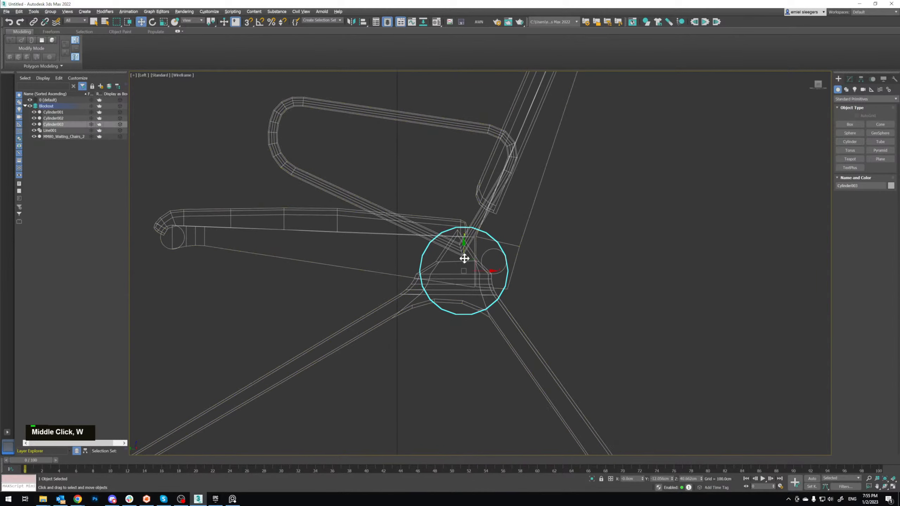
pyautogui.scroll(2, 465, 259)
pyautogui.moveTo(475, 265); pyautogui.dragTo(499, 276)
pyautogui.press('r')
pyautogui.press('w')
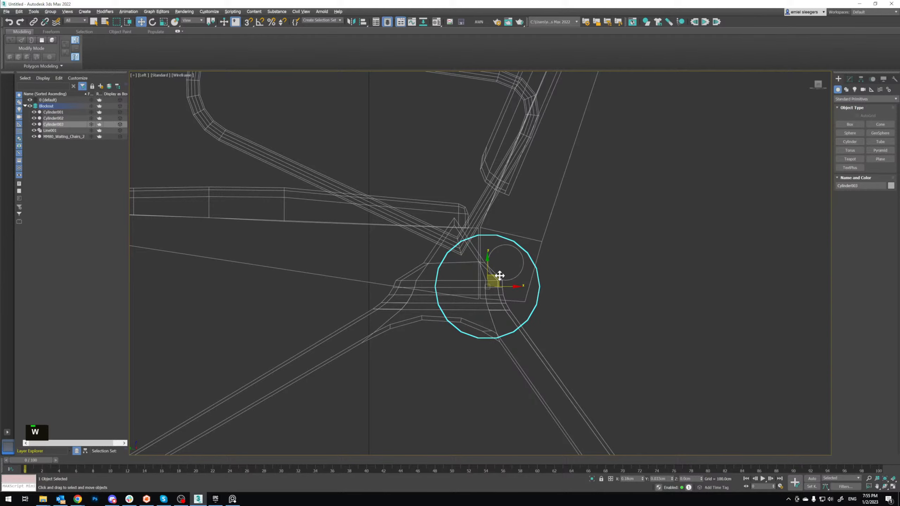
# Step: Check the cross tube under the seats in the airport seating photo, and enlarge the joint cylinder to about 93% scale
pyautogui.click(233, 499)
pyautogui.moveTo(484, 147); pyautogui.dragTo(356, 203, button='right')
pyautogui.scroll(3, 431, 279)
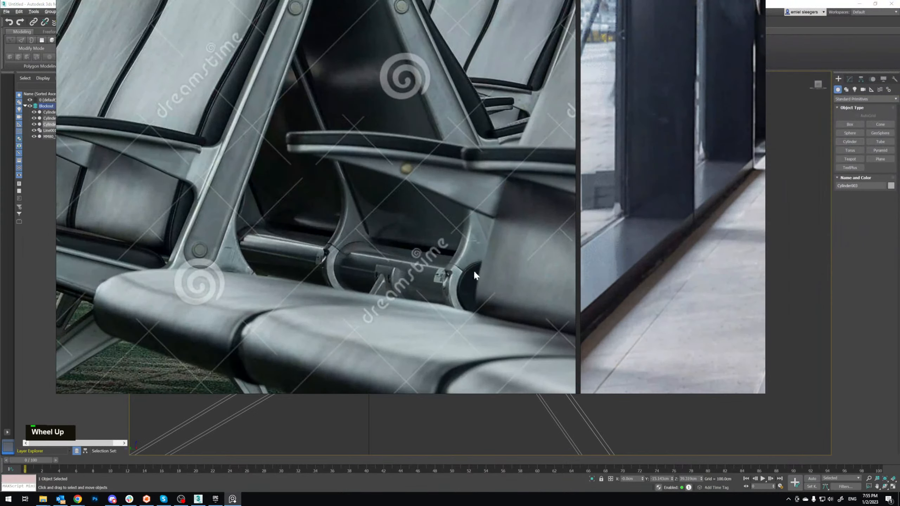
pyautogui.scroll(-2, 389, 199)
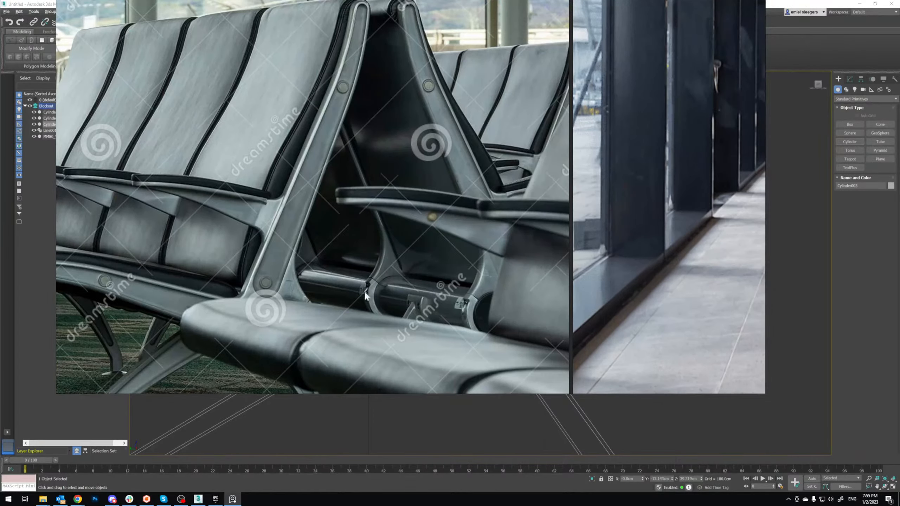
pyautogui.moveTo(392, 287); pyautogui.dragTo(425, 0, button='right')
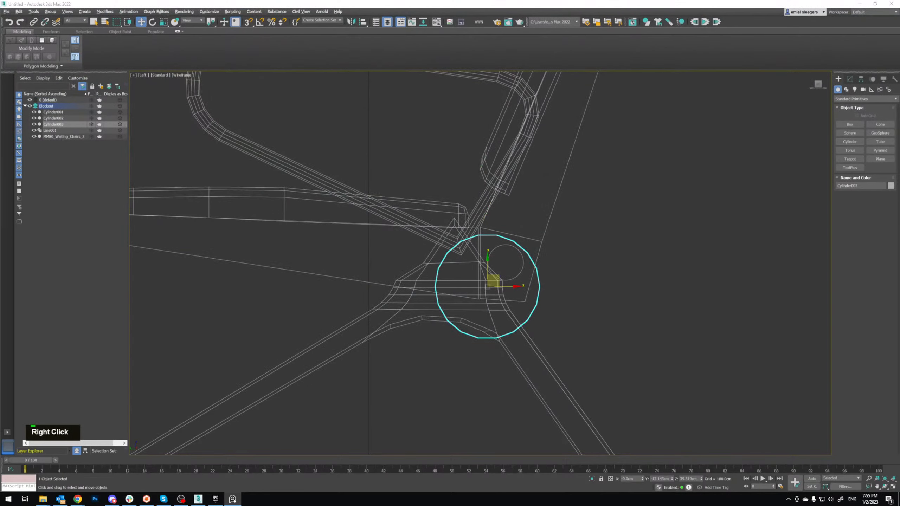
pyautogui.moveTo(506, 230); pyautogui.dragTo(506, 239, button='middle')
pyautogui.press('r')
pyautogui.moveTo(572, 95); pyautogui.dragTo(572, 132, button='middle')
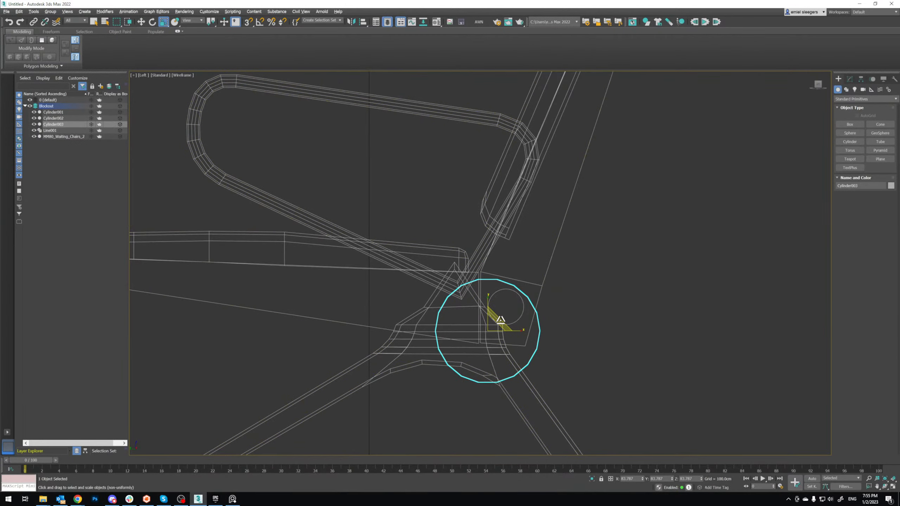
pyautogui.press('r')
pyautogui.moveTo(499, 321); pyautogui.dragTo(496, 321)
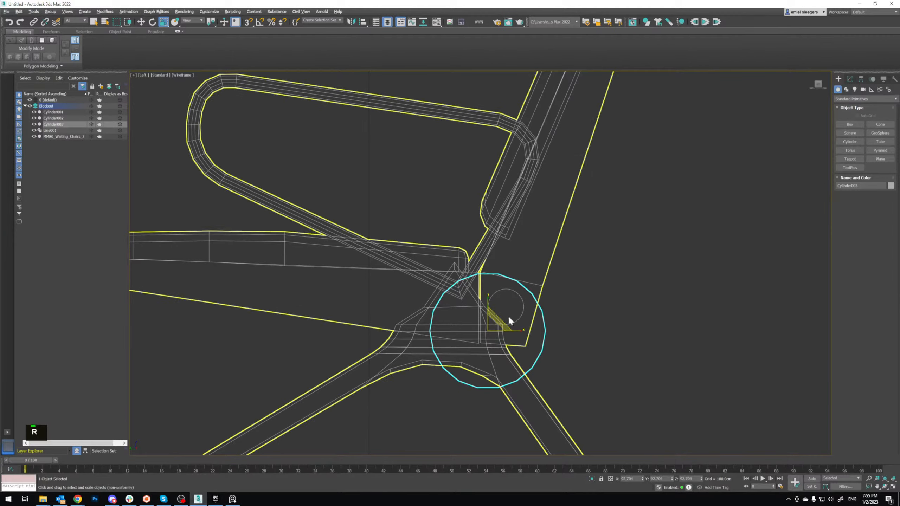
# Step: Increase the joint cylinder's number of sides to about 60 for a smooth round outline
pyautogui.click(851, 80)
pyautogui.moveTo(889, 295); pyautogui.dragTo(891, 285)
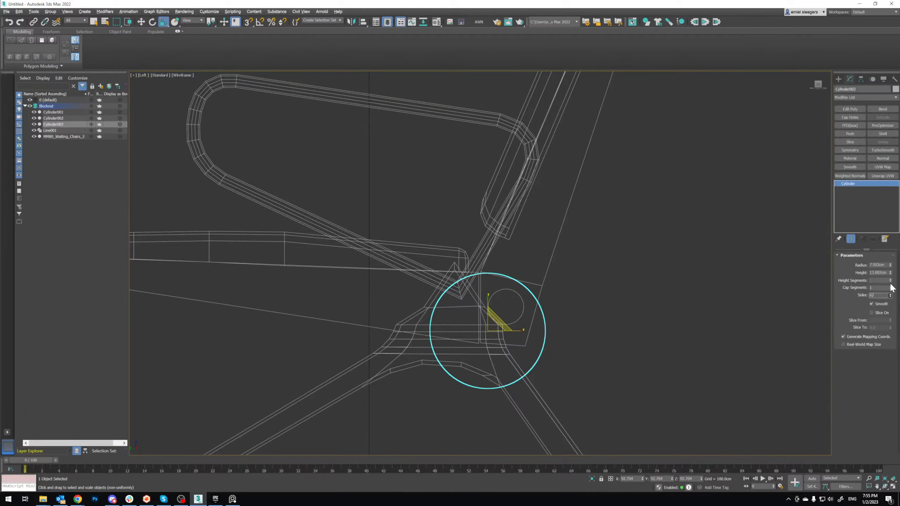
pyautogui.moveTo(642, 241); pyautogui.dragTo(635, 238, button='middle')
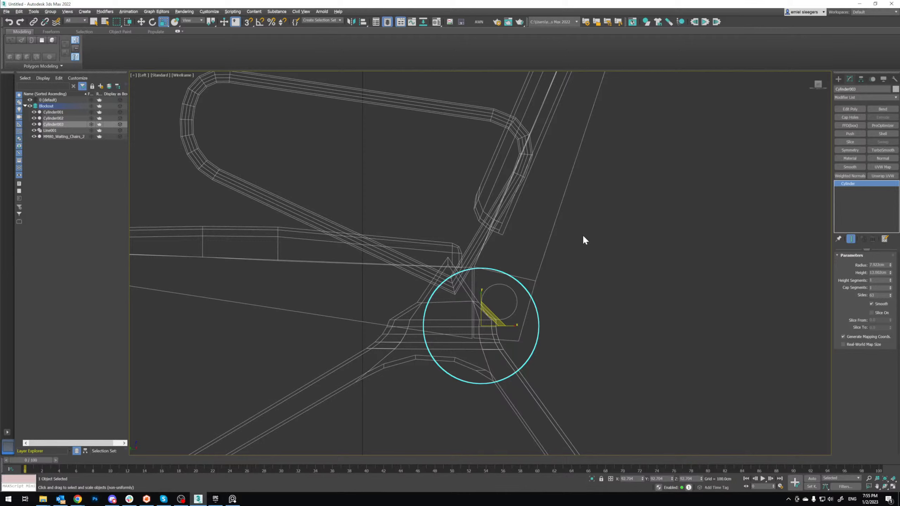
# Step: Shift the large joint cylinder slightly toward the rear in the Left view, centring it around the seat-to-leg joint
pyautogui.moveTo(526, 286); pyautogui.dragTo(520, 274, button='middle')
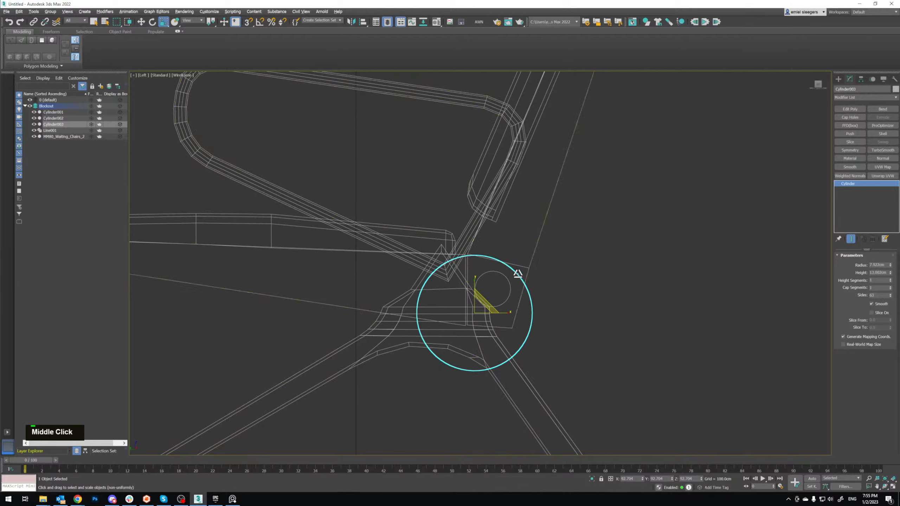
pyautogui.press('w')
pyautogui.scroll(3, 482, 307)
pyautogui.press('r')
pyautogui.moveTo(479, 311); pyautogui.dragTo(478, 306)
pyautogui.press('w')
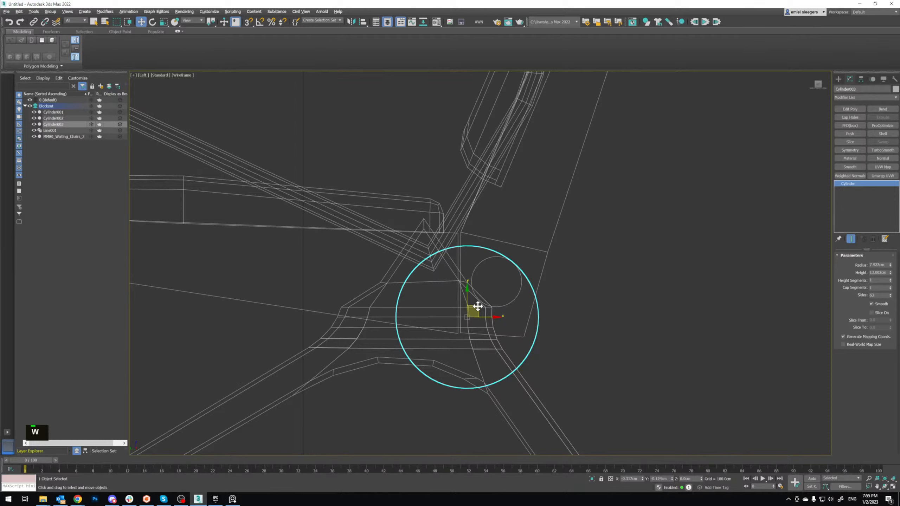
pyautogui.moveTo(478, 306); pyautogui.dragTo(482, 306)
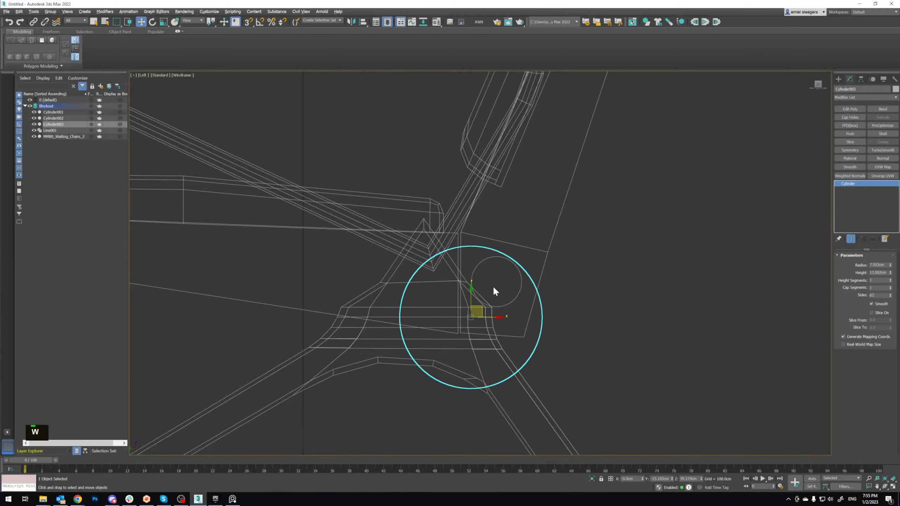
pyautogui.moveTo(493, 286); pyautogui.dragTo(452, 323, button='middle')
pyautogui.scroll(-3, 452, 322)
pyautogui.moveTo(477, 268); pyautogui.dragTo(473, 278, button='middle')
pyautogui.scroll(-3, 473, 279)
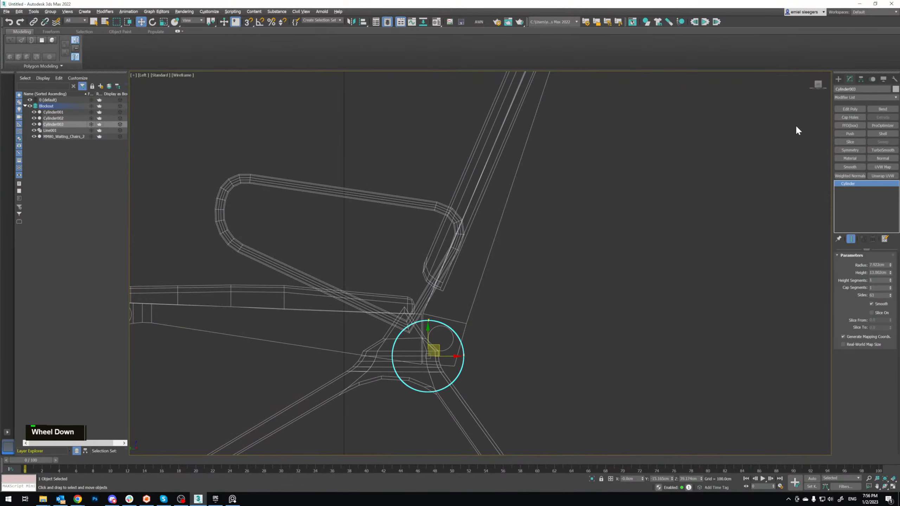
pyautogui.click(838, 79)
pyautogui.click(847, 90)
pyautogui.click(850, 133)
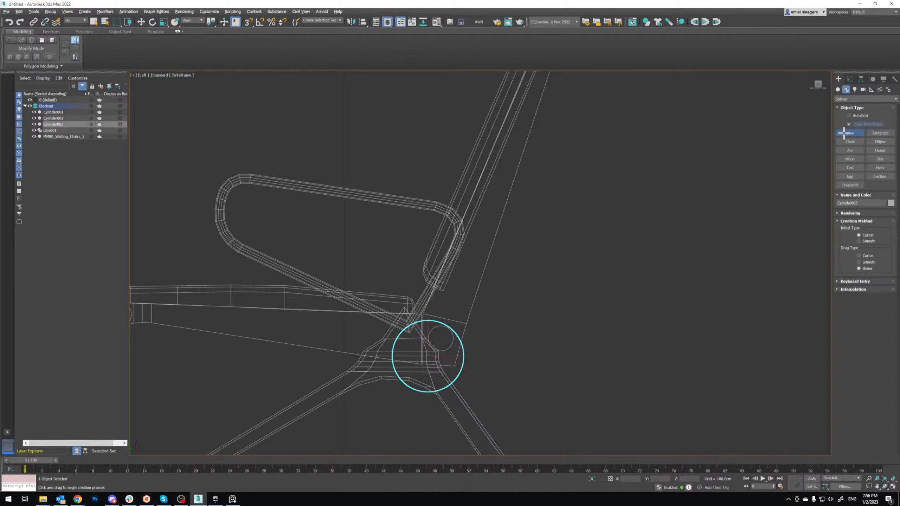
pyautogui.moveTo(510, 262); pyautogui.dragTo(511, 242, button='middle')
pyautogui.scroll(3, 469, 285)
pyautogui.scroll(3, 469, 285)
pyautogui.moveTo(460, 284)
pyautogui.mouseDown(button='middle')
pyautogui.moveTo(468, 244)
pyautogui.moveTo(458, 289)
pyautogui.mouseUp(button='middle')
pyautogui.scroll(-5, 483, 218)
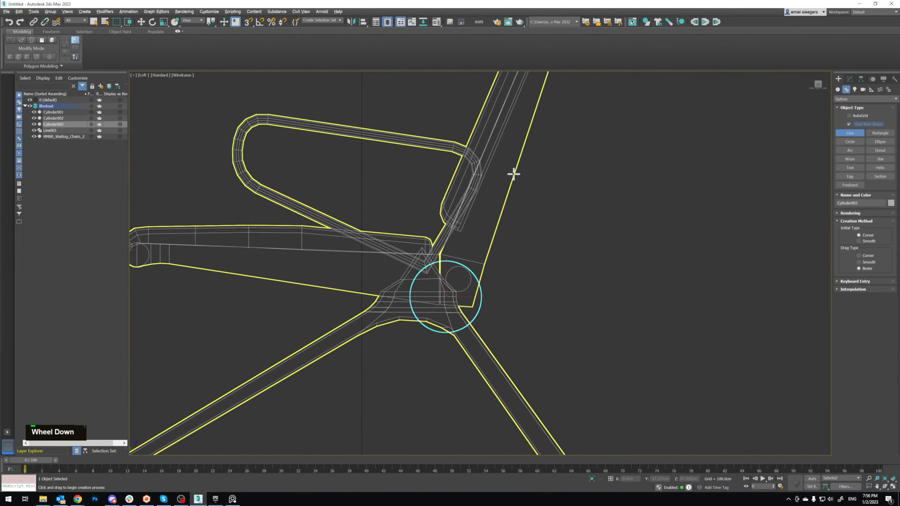
pyautogui.moveTo(514, 175); pyautogui.dragTo(496, 269, button='middle')
pyautogui.scroll(5, 499, 133)
pyautogui.moveTo(484, 135); pyautogui.dragTo(451, 175, button='middle')
pyautogui.press('w')
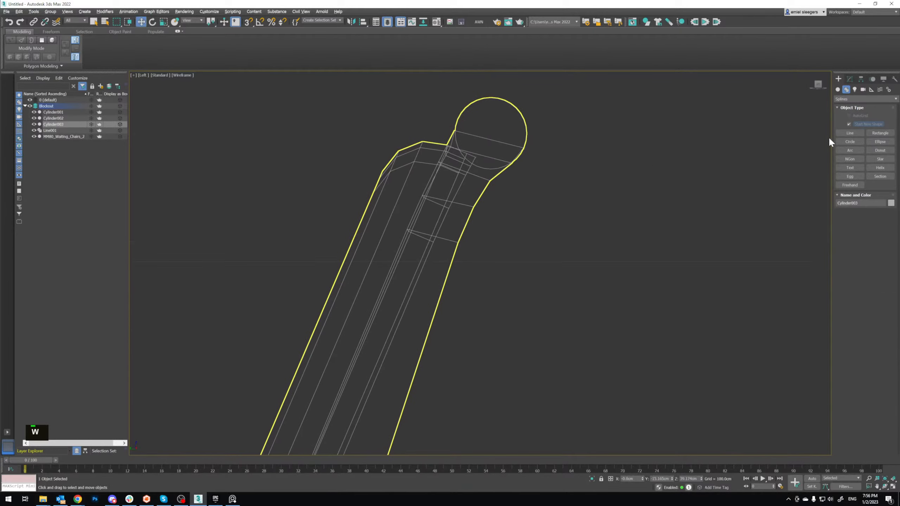
# Step: Create a cylinder of about 2.4 cm radius near the upper end of the backrest frame in the Left view
pyautogui.click(837, 90)
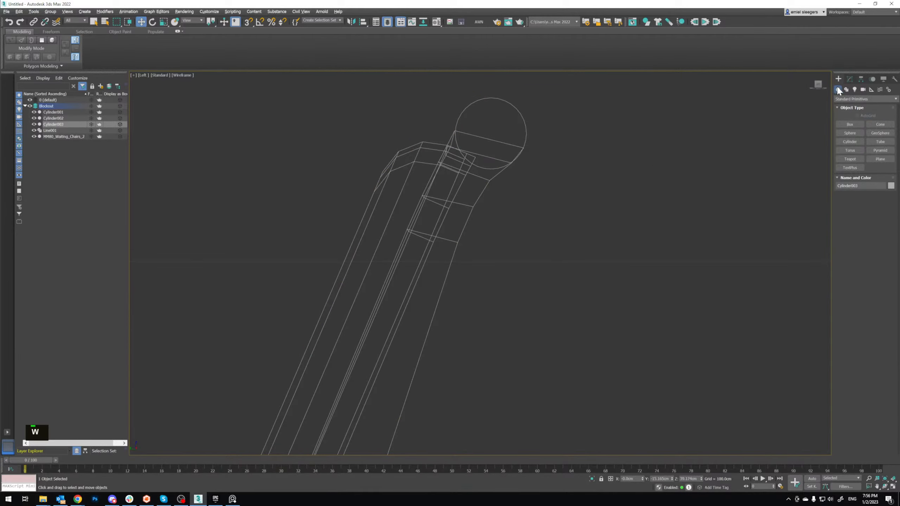
pyautogui.click(854, 141)
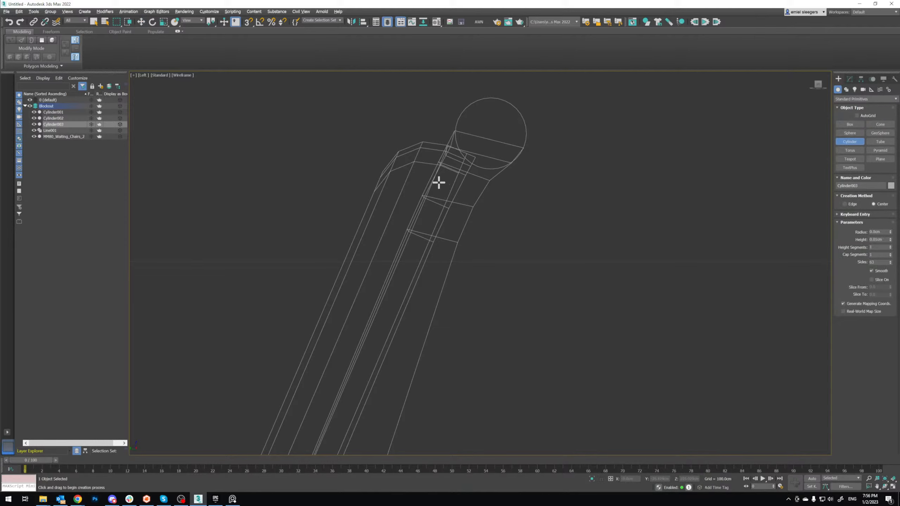
pyautogui.moveTo(439, 182); pyautogui.dragTo(453, 217)
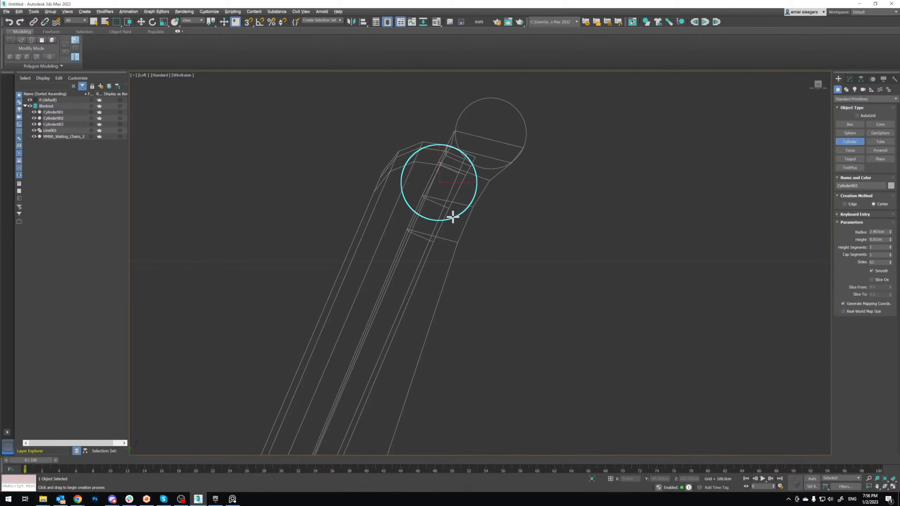
pyautogui.click(454, 212)
pyautogui.press('w')
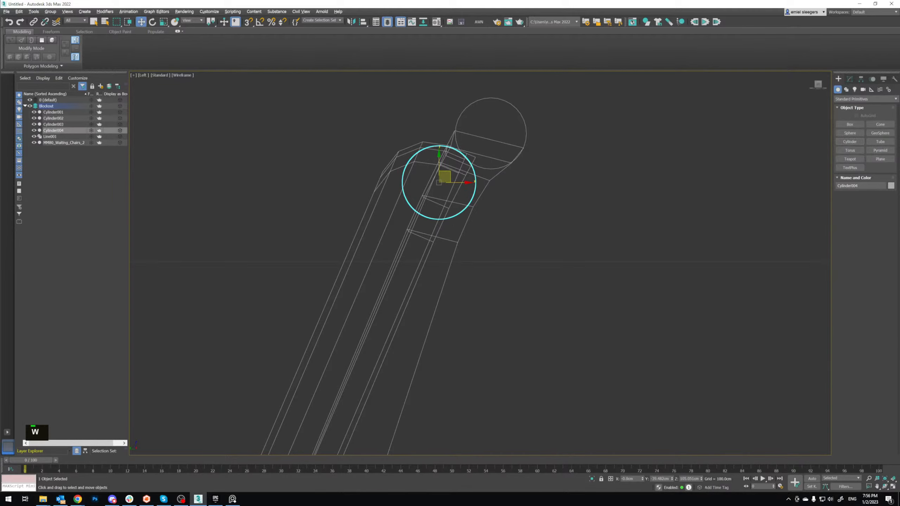
# Step: Examine the side frame's rounded ends and its joint with the seat in the airport seating reference photo
pyautogui.scroll(-2, 429, 1)
pyautogui.moveTo(429, 1); pyautogui.dragTo(376, 215, button='right')
pyautogui.scroll(3, 376, 214)
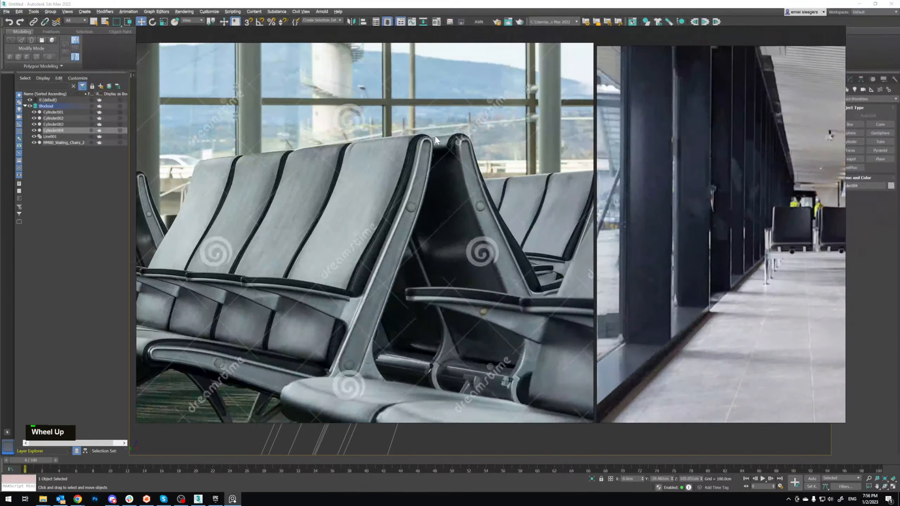
pyautogui.scroll(2, 436, 139)
pyautogui.moveTo(376, 293); pyautogui.dragTo(438, 106, button='middle')
pyautogui.moveTo(413, 326); pyautogui.dragTo(478, 144, button='middle')
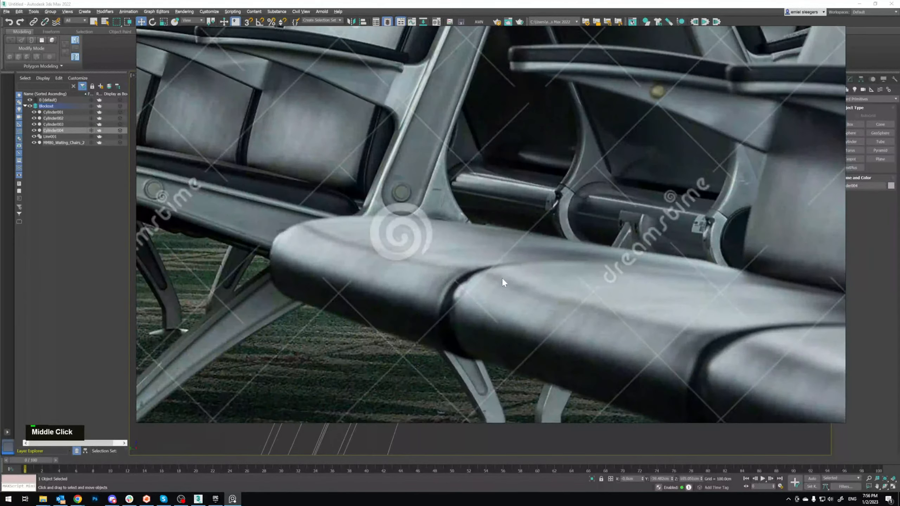
pyautogui.scroll(-3, 419, 284)
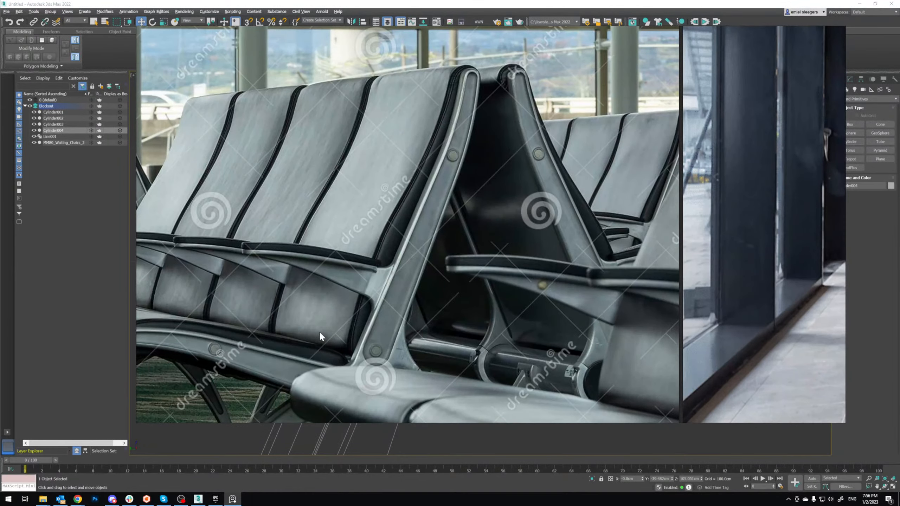
pyautogui.moveTo(319, 331); pyautogui.dragTo(490, 263, button='middle')
pyautogui.moveTo(491, 263); pyautogui.dragTo(899, 248, button='right')
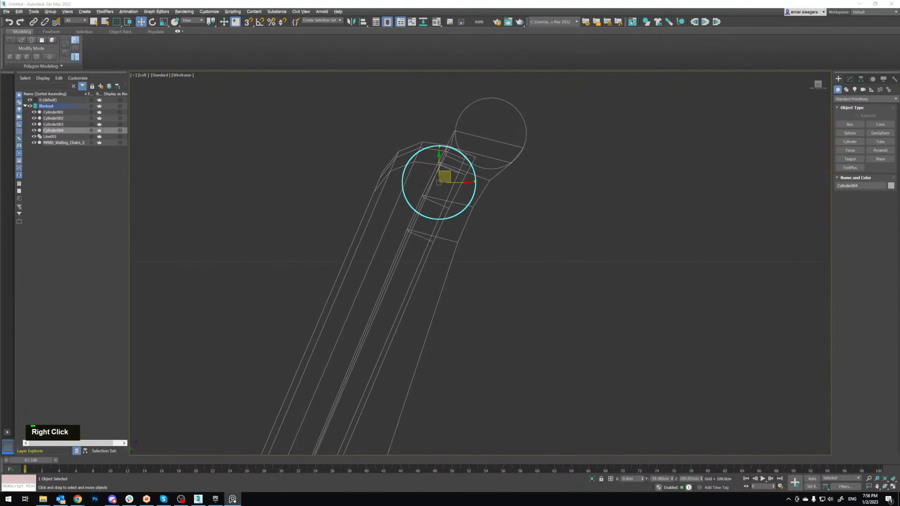
# Step: Clone the small backrest cylinder as a copy placed at the front end of the seat
pyautogui.scroll(-5, 499, 375)
pyautogui.moveTo(488, 316); pyautogui.dragTo(502, 101, button='middle')
pyautogui.scroll(-2, 501, 101)
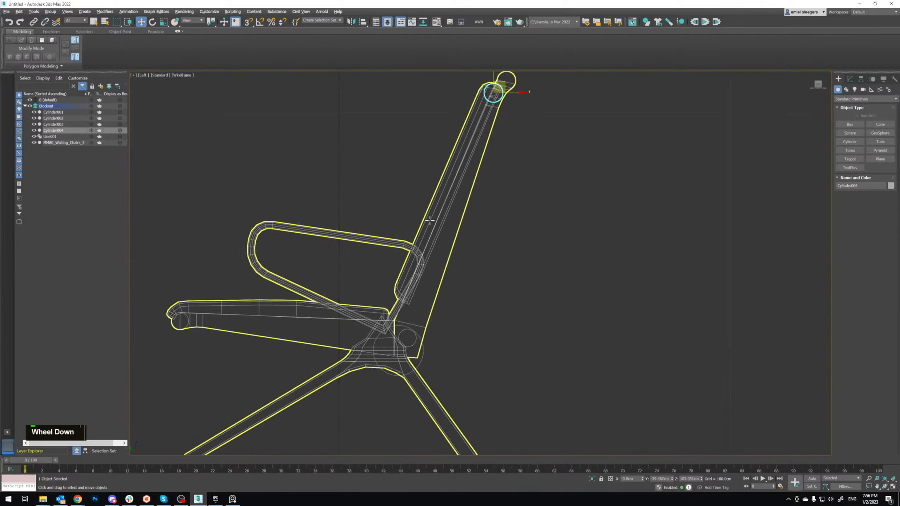
pyautogui.moveTo(429, 217); pyautogui.dragTo(521, 226, button='middle')
pyautogui.keyDown('shift'); pyautogui.moveTo(595, 97); pyautogui.dragTo(283, 323); pyautogui.keyUp('shift')
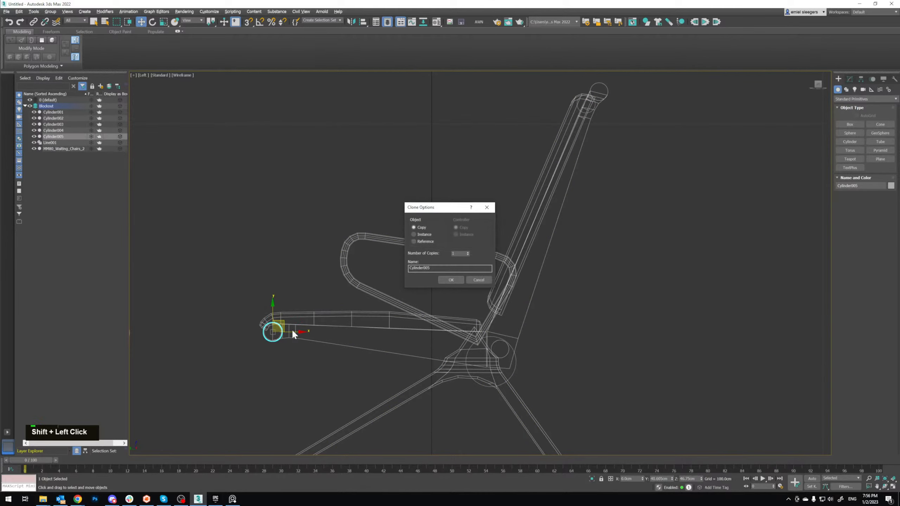
pyautogui.click(450, 281)
# Step: Move the original small cylinder slightly upward so it sits closer to the backrest frame's upper end
pyautogui.scroll(3, 462, 326)
pyautogui.moveTo(462, 325)
pyautogui.mouseDown(button='middle')
pyautogui.moveTo(430, 264)
pyautogui.moveTo(451, 193)
pyautogui.mouseUp(button='middle')
pyautogui.scroll(2, 454, 194)
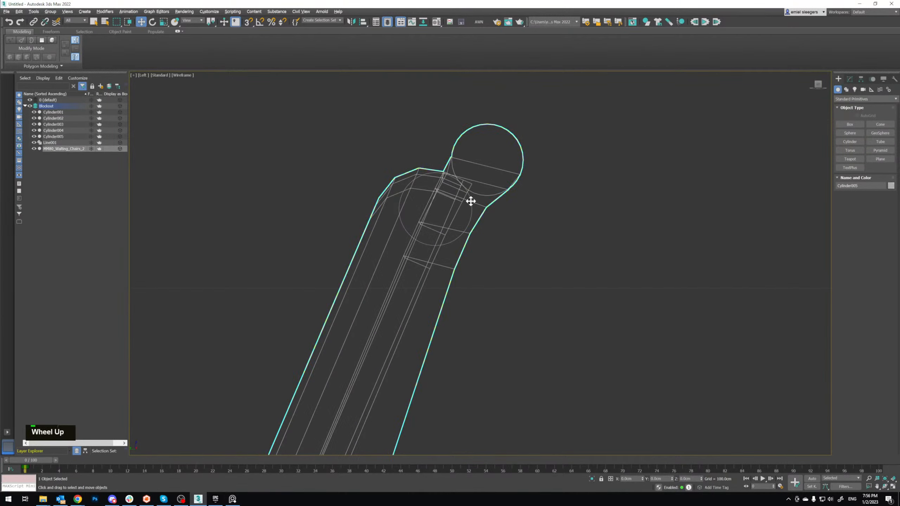
pyautogui.doubleClick(470, 210)
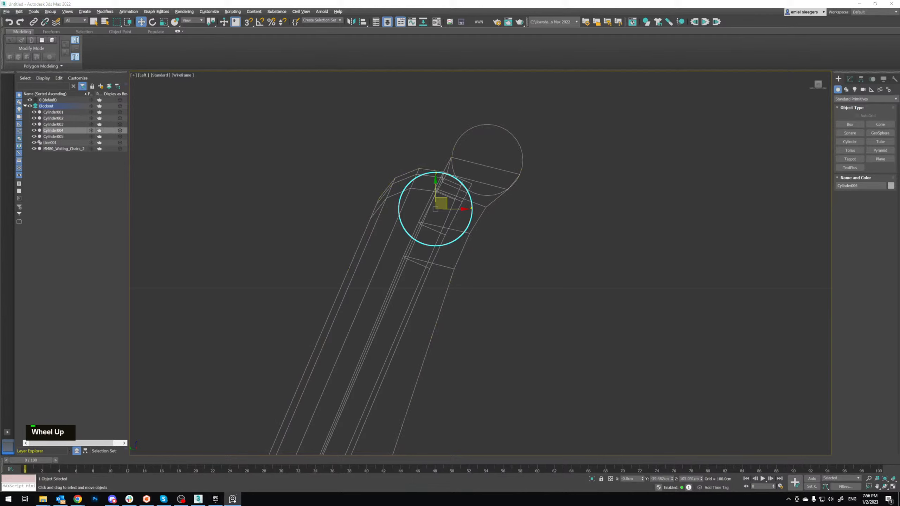
pyautogui.moveTo(444, 201)
pyautogui.mouseDown()
pyautogui.moveTo(451, 179)
pyautogui.moveTo(439, 190)
pyautogui.mouseUp()
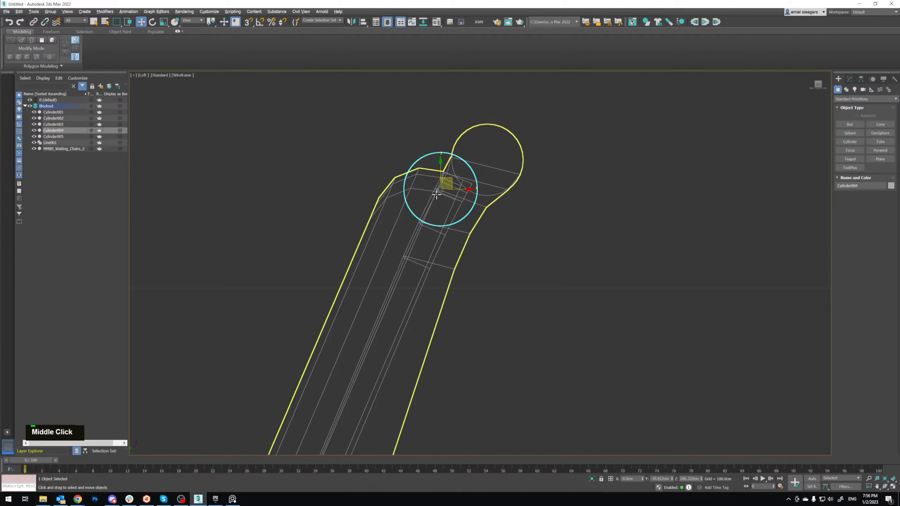
# Step: Hide the chair mesh to check the guide cylinders' placement, and unhide all objects again
pyautogui.click(445, 232)
pyautogui.rightClick(443, 228)
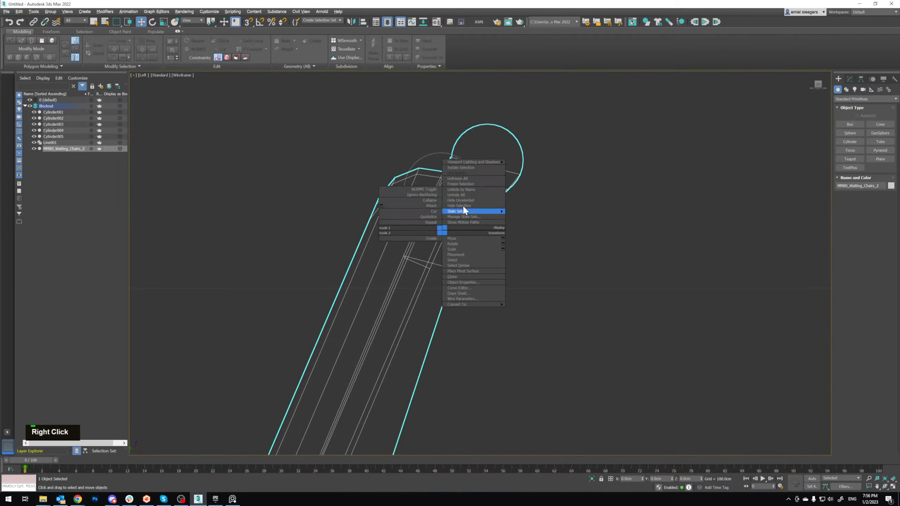
pyautogui.doubleClick(468, 205)
pyautogui.scroll(-3, 519, 183)
pyautogui.moveTo(386, 331); pyautogui.dragTo(402, 263, button='middle')
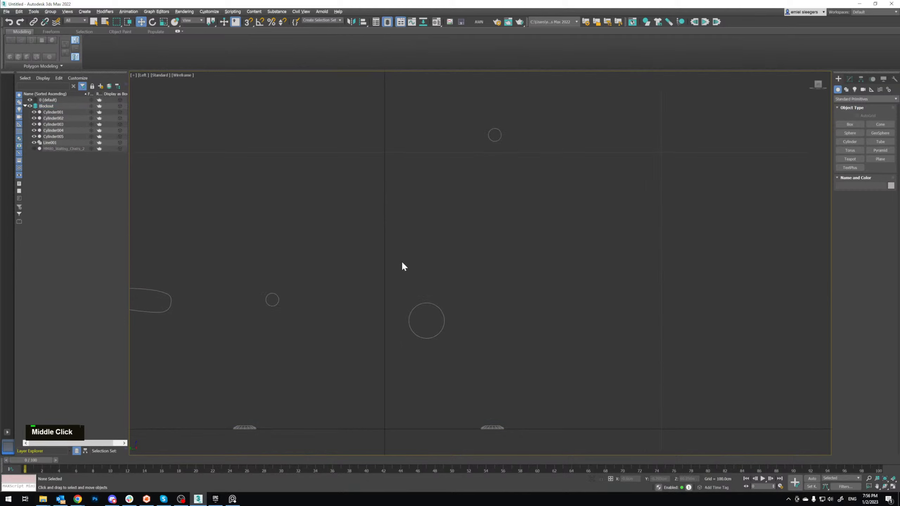
pyautogui.click(432, 297)
pyautogui.scroll(2, 437, 320)
pyautogui.rightClick(500, 213)
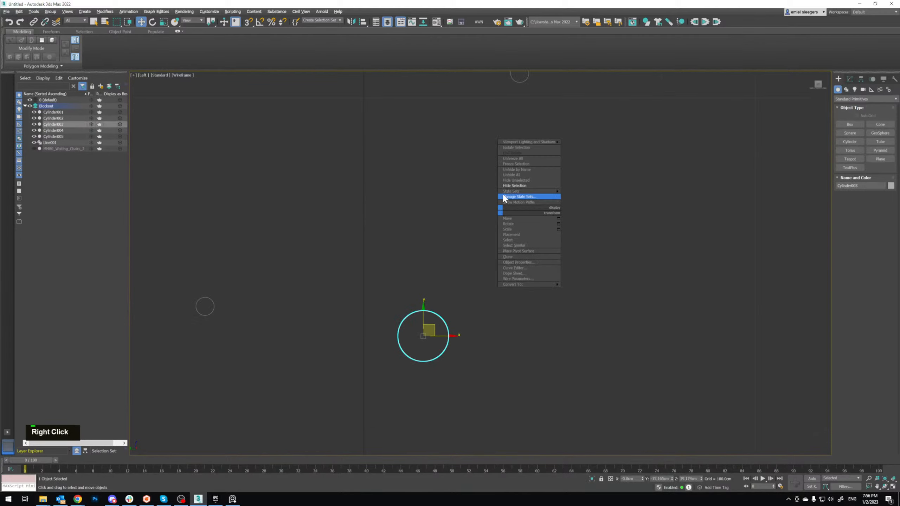
pyautogui.click(510, 176)
pyautogui.moveTo(439, 323); pyautogui.dragTo(470, 336, button='middle')
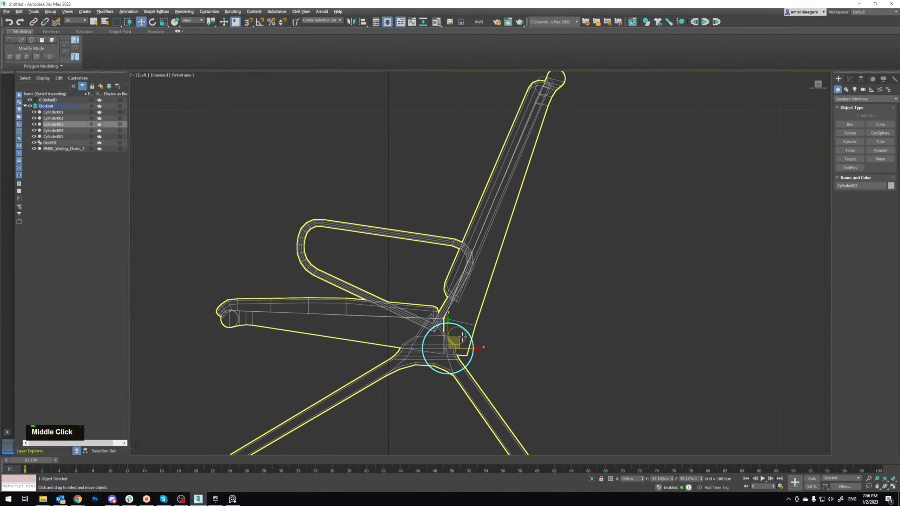
# Step: Hide the MM80_Waiting_Chairs_2 mesh in the Left view, keeping only the guide cylinders in sight
pyautogui.click(483, 211)
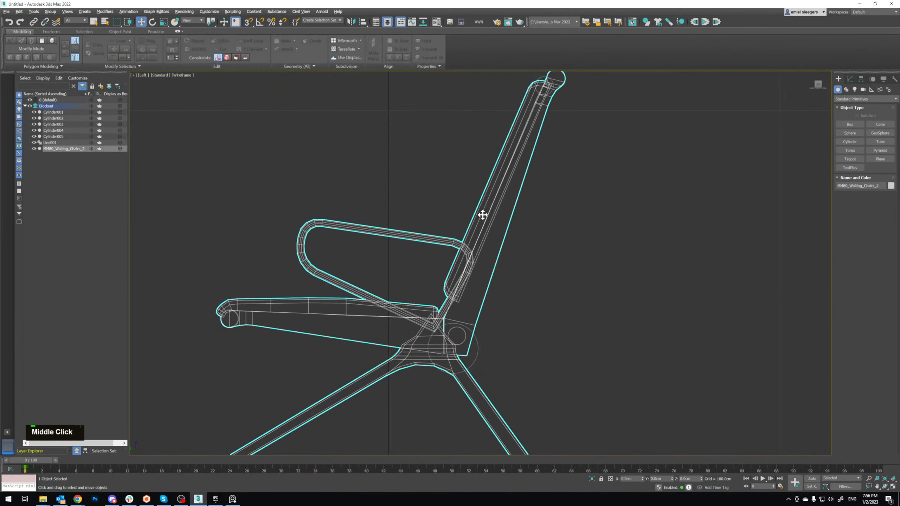
pyautogui.rightClick(483, 210)
pyautogui.click(505, 167)
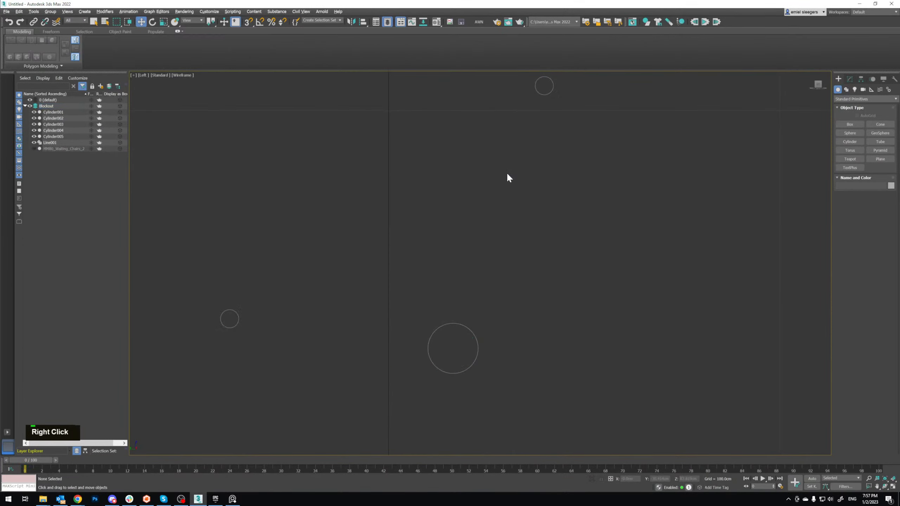
# Step: Start a line spline around the backrest cylinder, tracing from its front side over a curved upper point to its rear side
pyautogui.moveTo(555, 123); pyautogui.dragTo(582, 167, button='middle')
pyautogui.scroll(6, 522, 147)
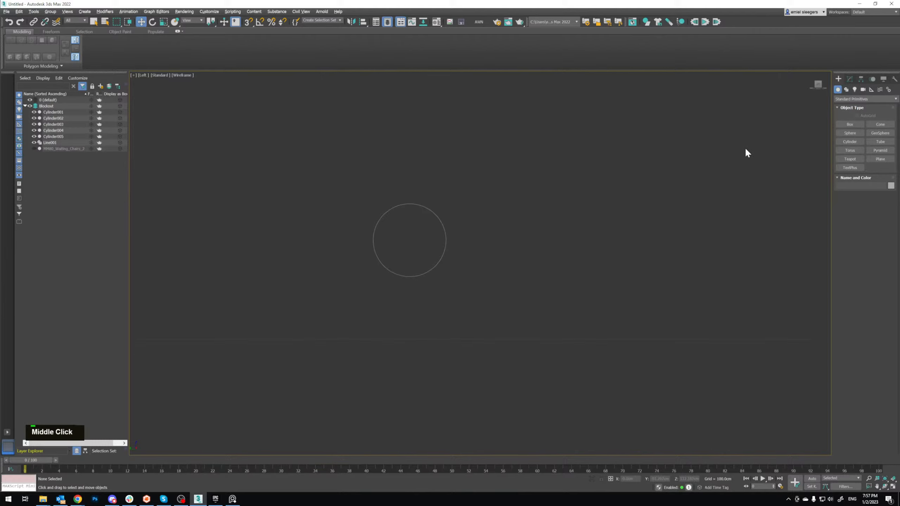
pyautogui.click(847, 90)
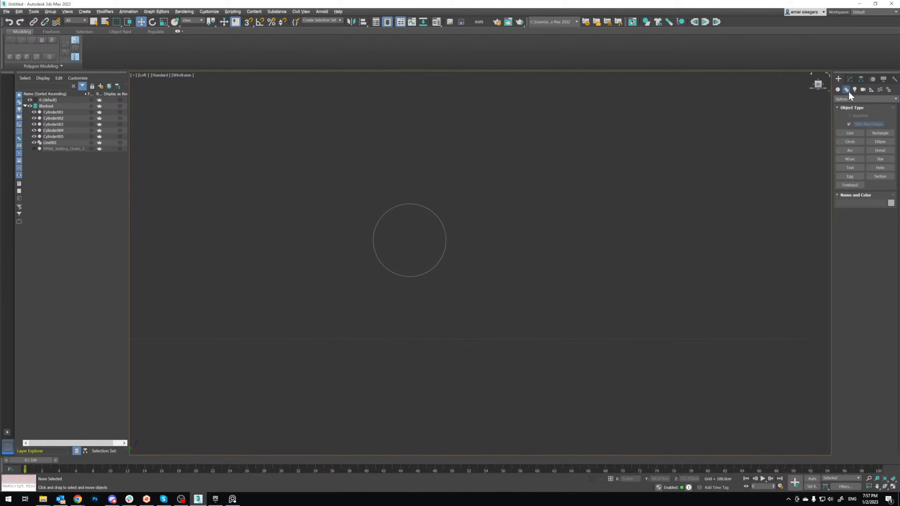
pyautogui.click(854, 133)
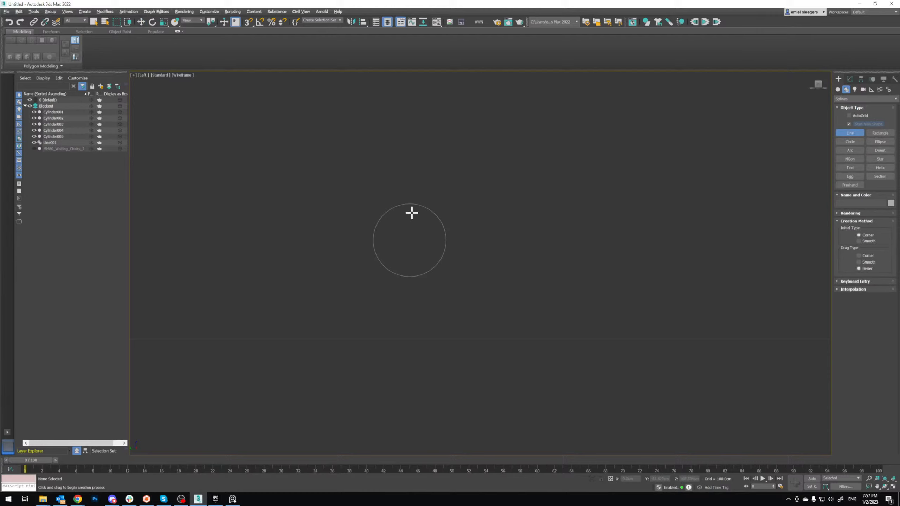
pyautogui.click(373, 233)
pyautogui.moveTo(414, 204); pyautogui.dragTo(439, 205)
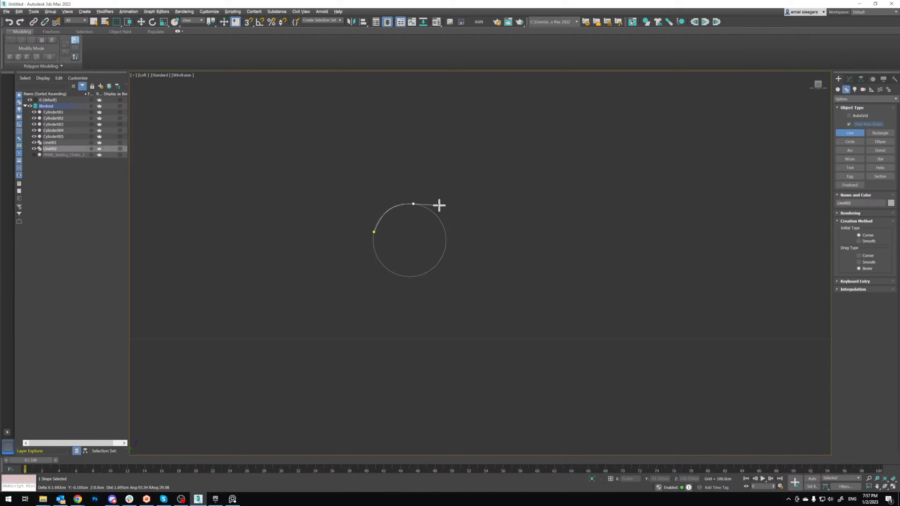
pyautogui.click(446, 243)
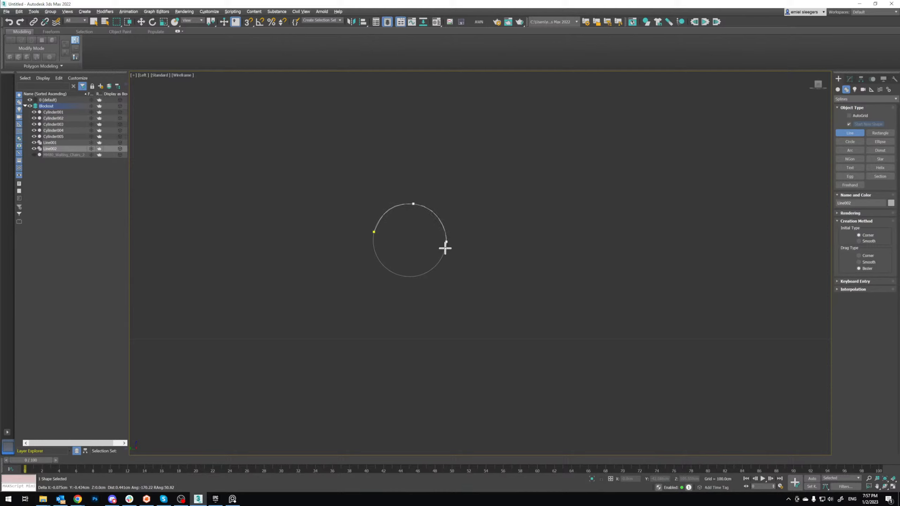
pyautogui.scroll(-4, 448, 252)
pyautogui.scroll(1, 502, 173)
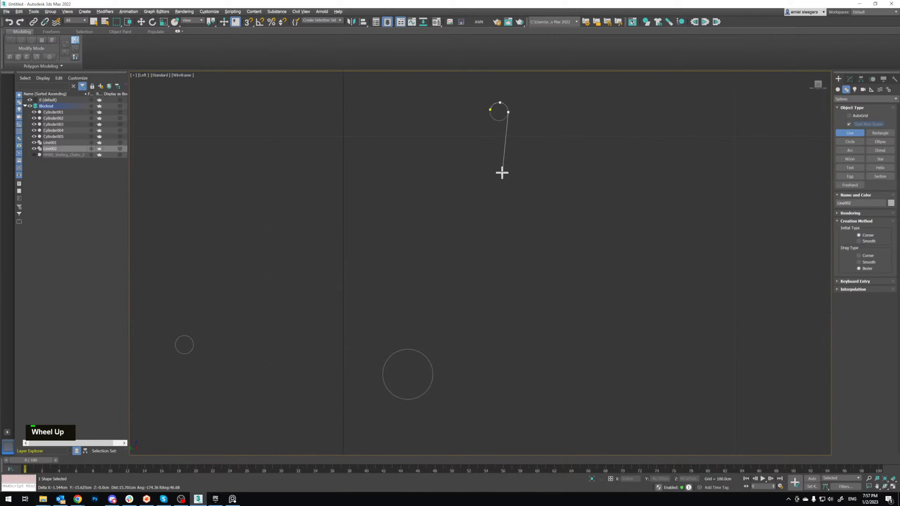
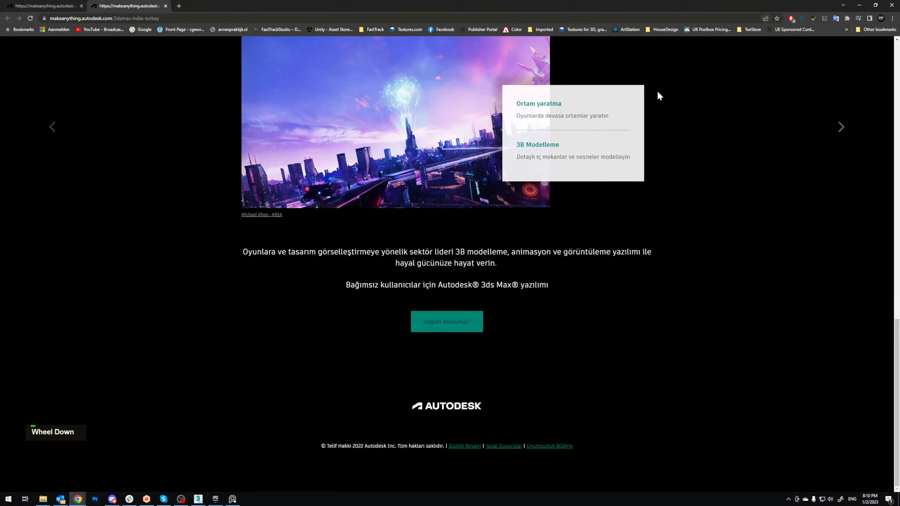
# Step: In Chrome, translate the Turkish Autodesk 3ds Max Indie page into English and view its eligibility conditions
pyautogui.scroll(8, 658, 93)
pyautogui.click(836, 19)
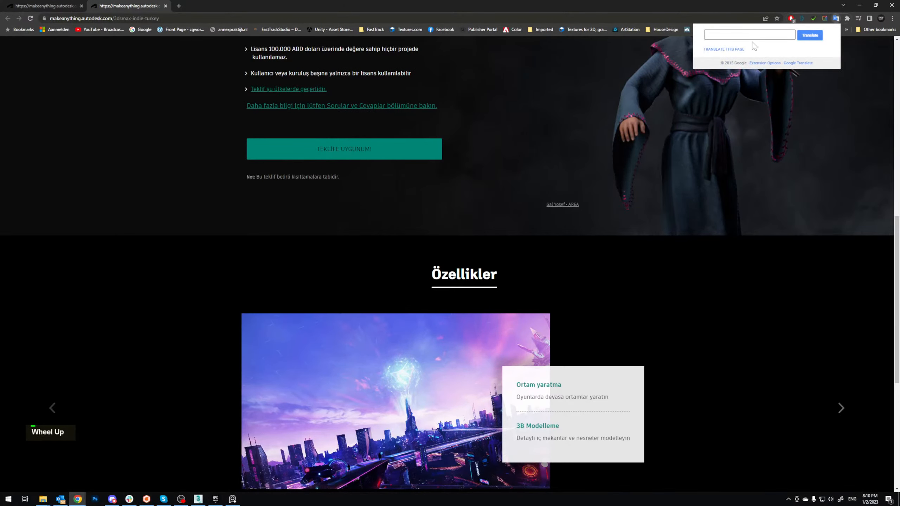
pyautogui.click(728, 47)
pyautogui.scroll(5, 492, 195)
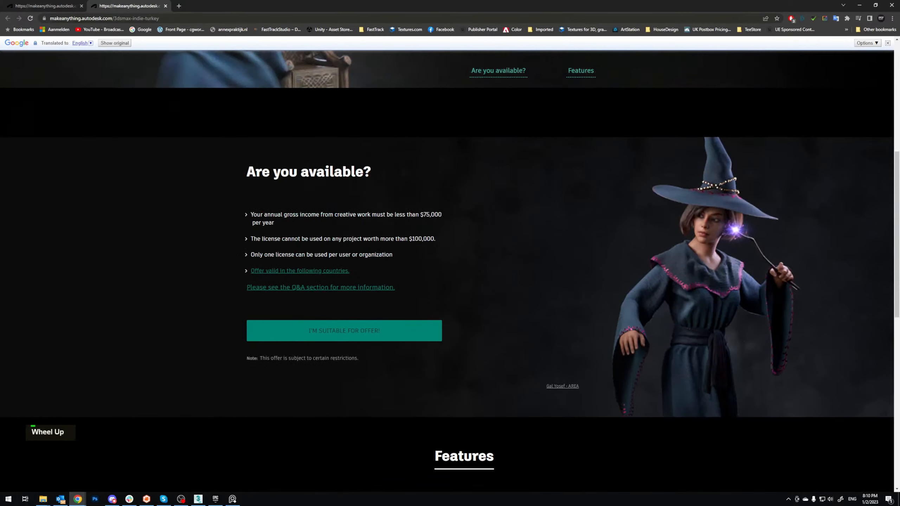
# Step: Open the 3ds Max Indie cart on the local Autodesk site to view its price, and close the cart and Turkish offer pages
pyautogui.scroll(7, 398, 216)
pyautogui.scroll(-12, 376, 199)
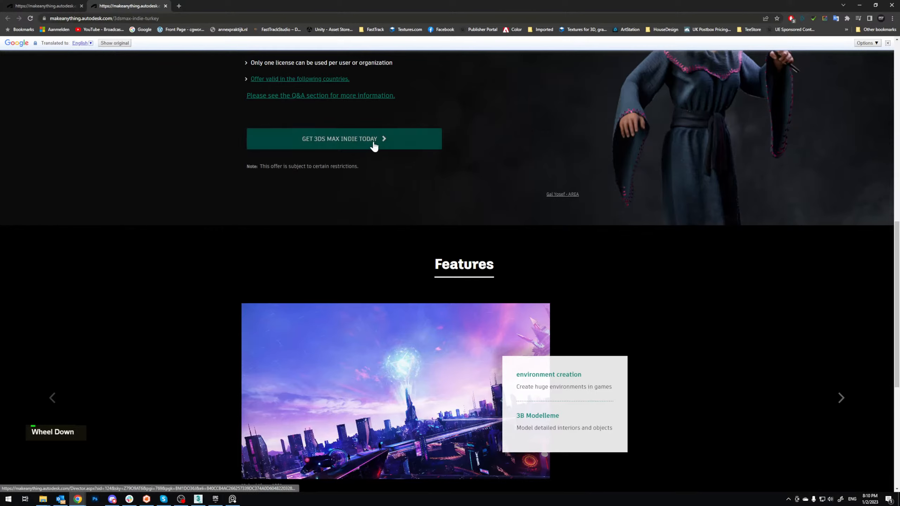
pyautogui.click(377, 139)
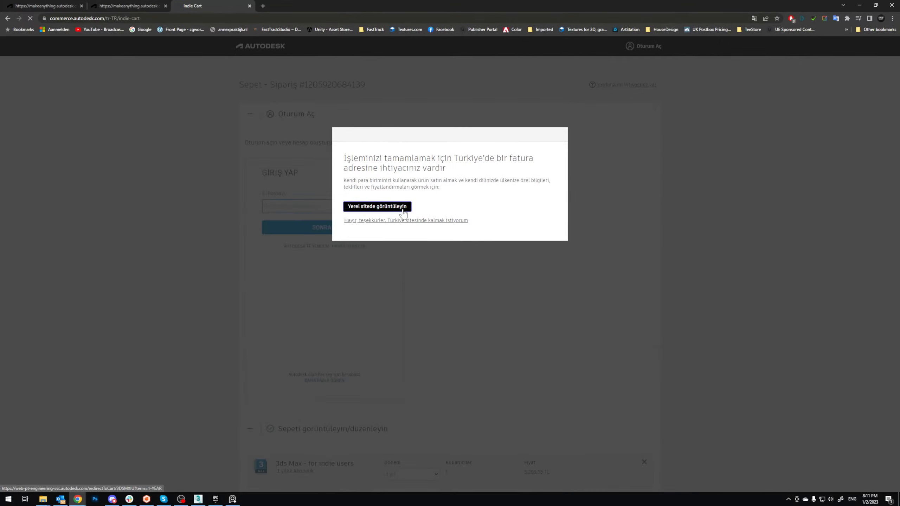
pyautogui.click(399, 208)
pyautogui.scroll(-1, 654, 237)
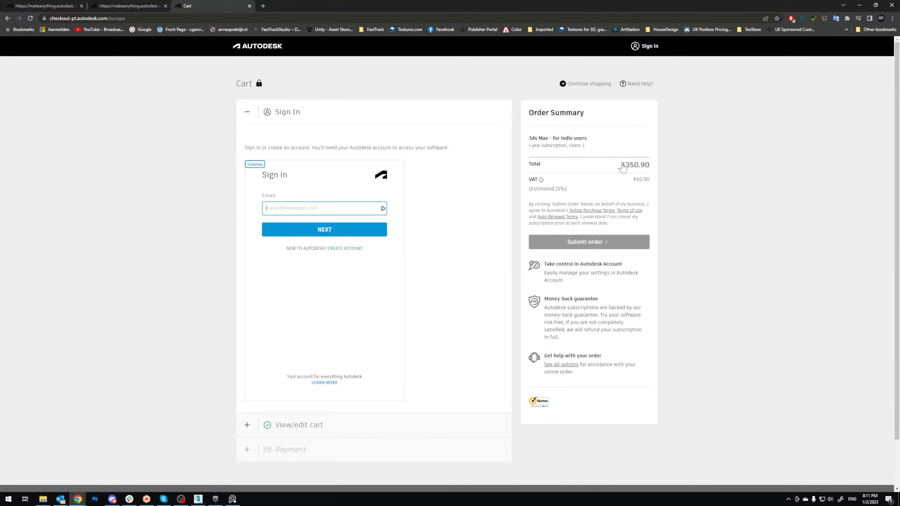
pyautogui.click(249, 6)
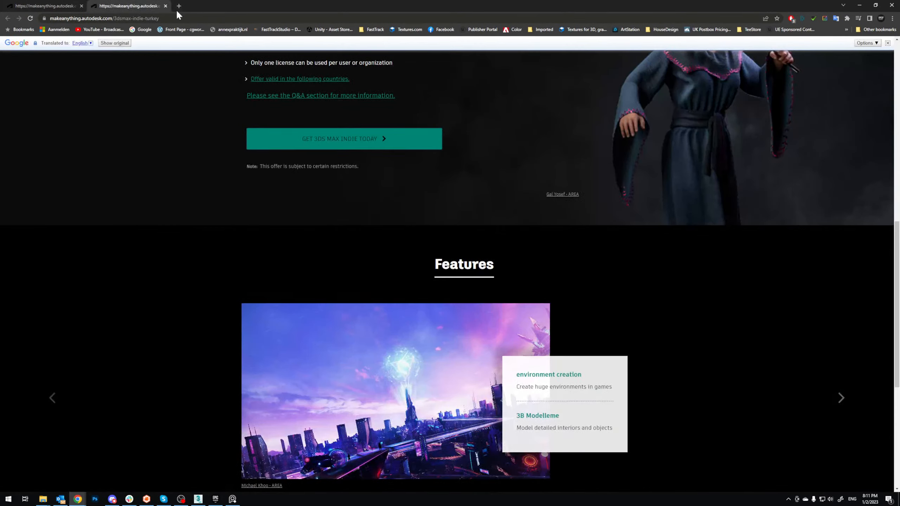
pyautogui.click(166, 6)
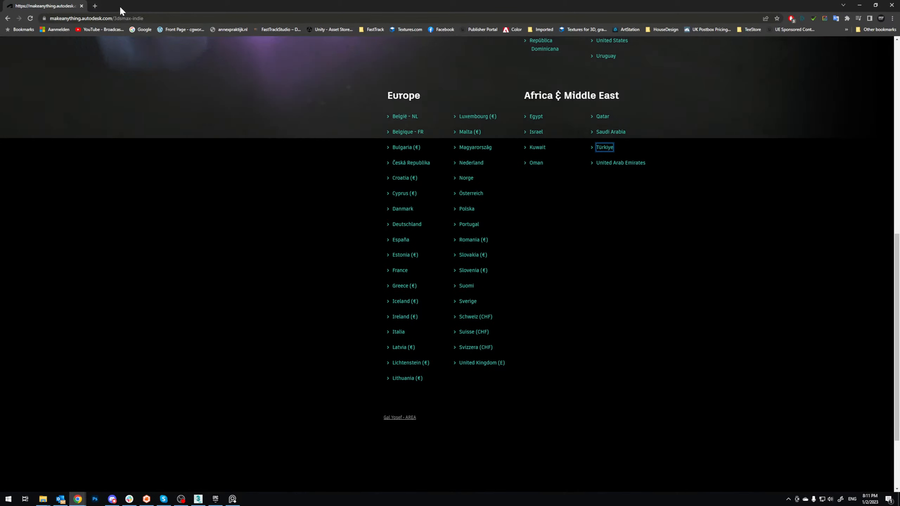
# Step: Switch back to 3ds Max and examine the extruded side support's curves in the Perspective and Left views
pyautogui.hotkey('alt', 'Tab')
pyautogui.moveTo(571, 192); pyautogui.dragTo(569, 151, button='middle')
pyautogui.scroll(2, 565, 210)
pyautogui.keyDown('alt'); pyautogui.moveTo(565, 208); pyautogui.dragTo(546, 215, button='middle'); pyautogui.keyUp('alt')
pyautogui.scroll(2, 563, 173)
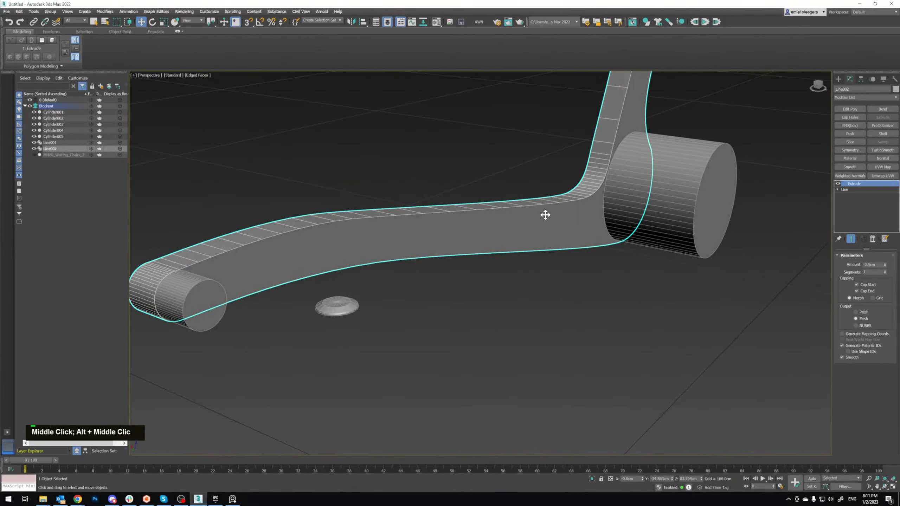
pyautogui.moveTo(597, 107); pyautogui.dragTo(447, 267, button='middle')
pyautogui.scroll(-3, 596, 147)
pyautogui.scroll(2, 528, 186)
pyautogui.keyDown('alt'); pyautogui.moveTo(523, 206); pyautogui.dragTo(553, 227, button='middle'); pyautogui.keyUp('alt')
pyautogui.scroll(-3, 525, 218)
pyautogui.moveTo(553, 227); pyautogui.dragTo(464, 253, button='middle')
pyautogui.scroll(-3, 533, 215)
pyautogui.hotkey('alt', 'w')
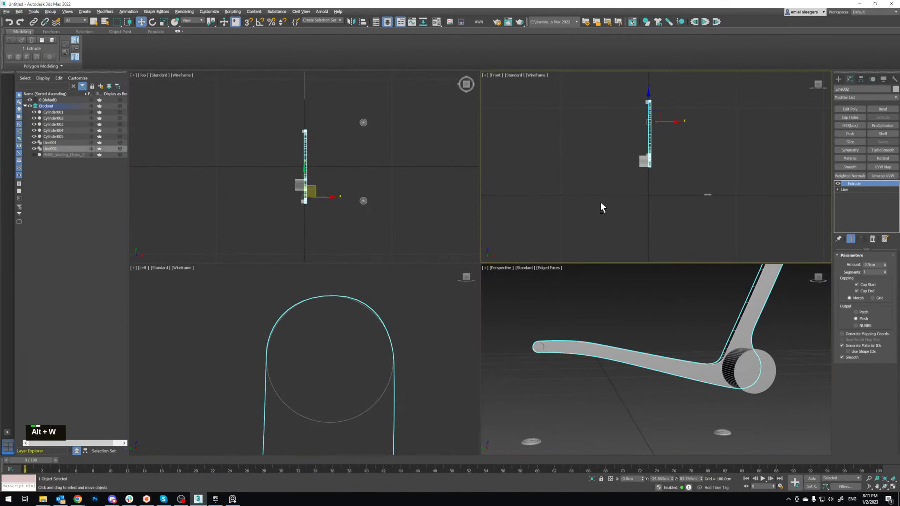
pyautogui.middleClick(325, 370)
pyautogui.press('z')
pyautogui.hotkey('alt', 'w')
pyautogui.moveTo(439, 321); pyautogui.dragTo(443, 295, button='middle')
pyautogui.hotkey('alt', 'w')
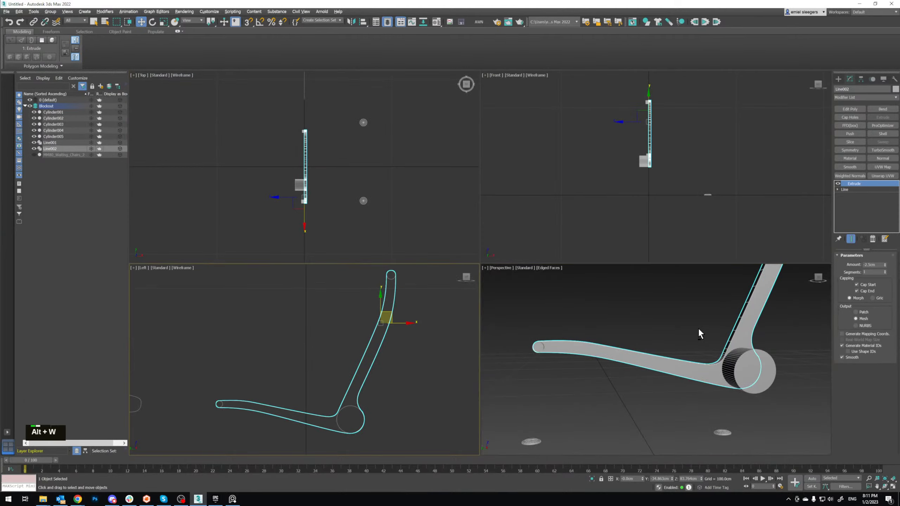
pyautogui.hotkey('alt', 'w')
pyautogui.keyDown('alt'); pyautogui.moveTo(701, 278); pyautogui.dragTo(532, 312, button='middle'); pyautogui.keyUp('alt')
pyautogui.keyDown('alt'); pyautogui.moveTo(531, 312); pyautogui.dragTo(445, 300, button='middle'); pyautogui.keyUp('alt')
pyautogui.scroll(3, 466, 303)
# Step: At the Line vertex level of Line002, nudge the upper bend vertex near the seat arm's front end and check the extruded curve
pyautogui.hotkey('alt', 'w')
pyautogui.middleClick(433, 317)
pyautogui.hotkey('alt', 'w')
pyautogui.moveTo(351, 343); pyautogui.dragTo(485, 268, button='middle')
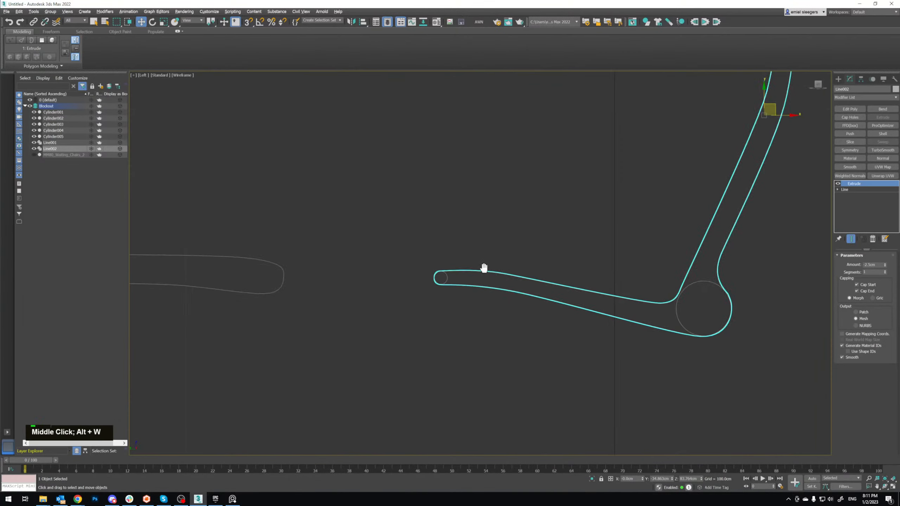
pyautogui.scroll(5, 486, 267)
pyautogui.press('1')
pyautogui.click(848, 189)
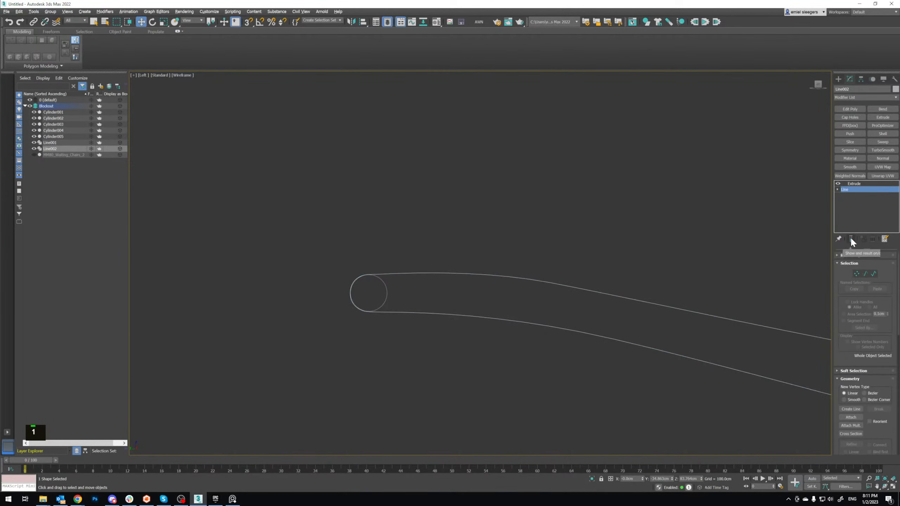
pyautogui.press('1')
pyautogui.click(550, 282)
pyautogui.moveTo(561, 272); pyautogui.dragTo(563, 273)
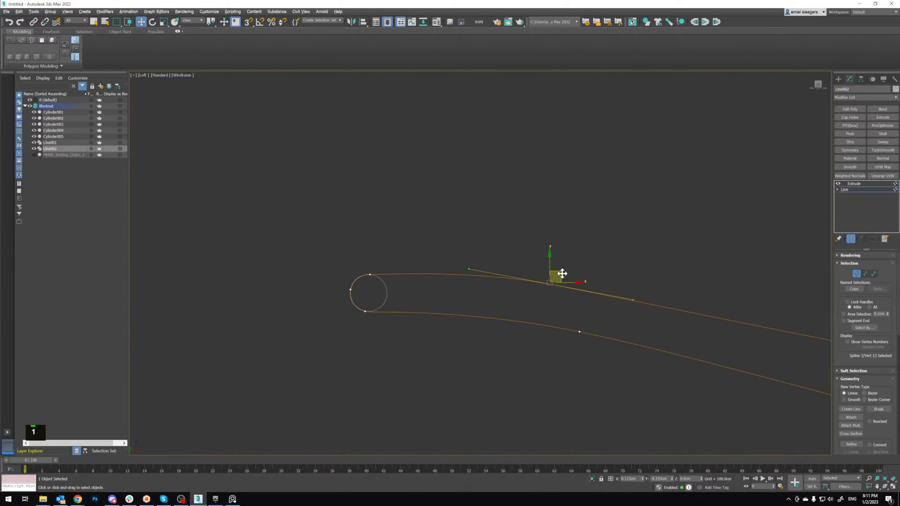
pyautogui.scroll(-2, 575, 275)
pyautogui.moveTo(591, 282); pyautogui.dragTo(446, 232, button='middle')
pyautogui.hotkey('alt', 'w')
pyautogui.middleClick(630, 346)
pyautogui.hotkey('alt', 'w')
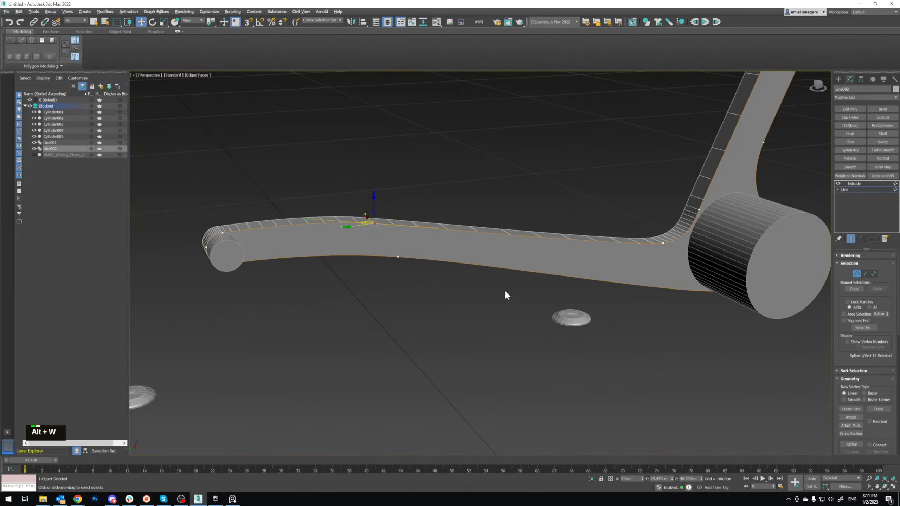
pyautogui.keyDown('alt'); pyautogui.moveTo(504, 291); pyautogui.dragTo(466, 283, button='middle'); pyautogui.keyUp('alt')
pyautogui.scroll(-3, 491, 273)
# Step: Nudge the lower bend vertex near the seat arm's front end in the Left view to refine the underside curve
pyautogui.hotkey('alt', 'w')
pyautogui.middleClick(372, 351)
pyautogui.hotkey('alt', 'w')
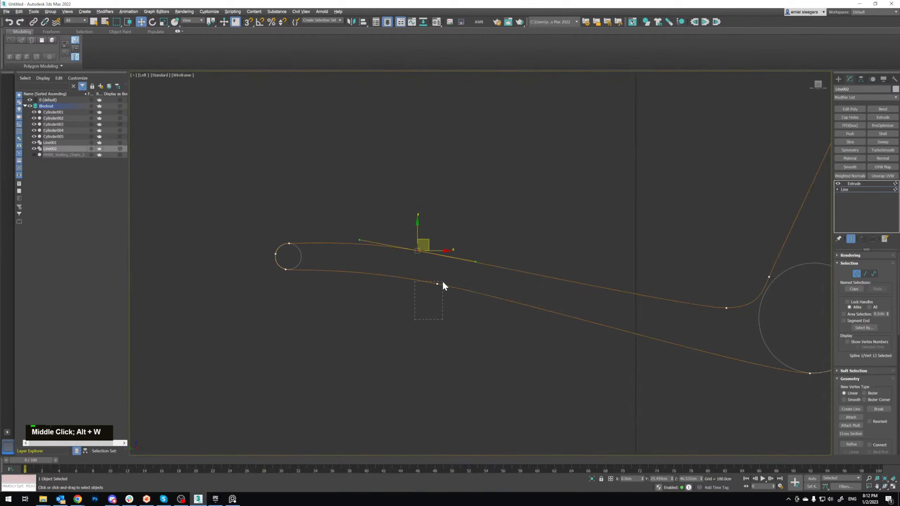
pyautogui.moveTo(443, 283); pyautogui.dragTo(444, 282)
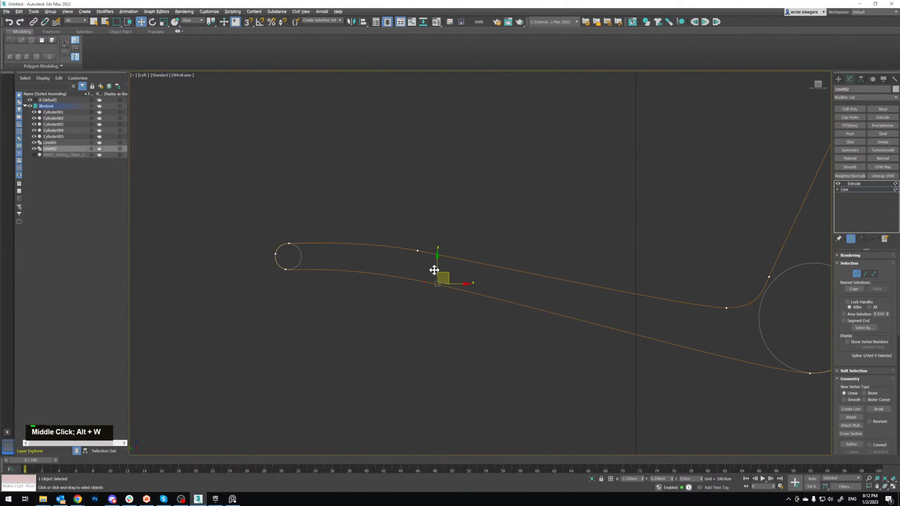
pyautogui.hotkey('alt', 'w')
pyautogui.click(509, 366)
pyautogui.hotkey('alt', 'w')
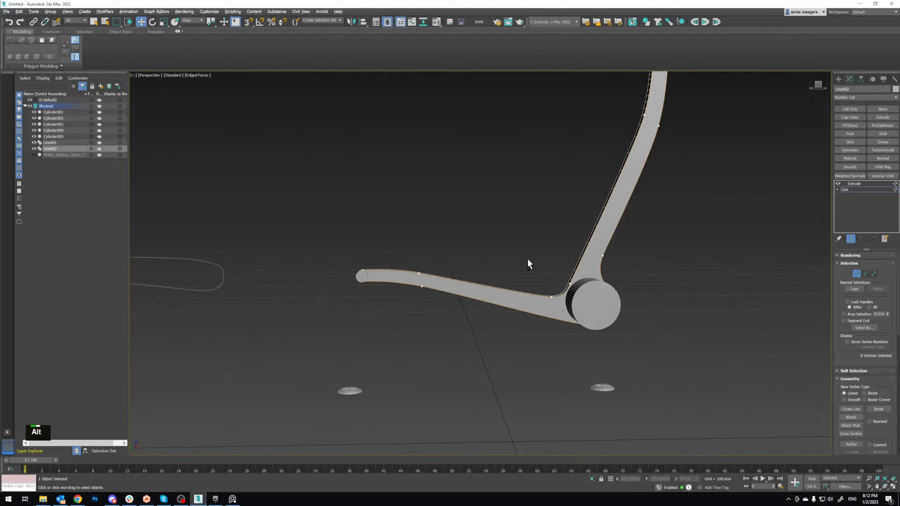
# Step: Inspect the whole side support in Perspective and compare its joint and backrest shape with the waiting chair reference photo
pyautogui.keyDown('alt'); pyautogui.moveTo(528, 261); pyautogui.dragTo(502, 297, button='middle'); pyautogui.keyUp('alt')
pyautogui.scroll(4, 489, 280)
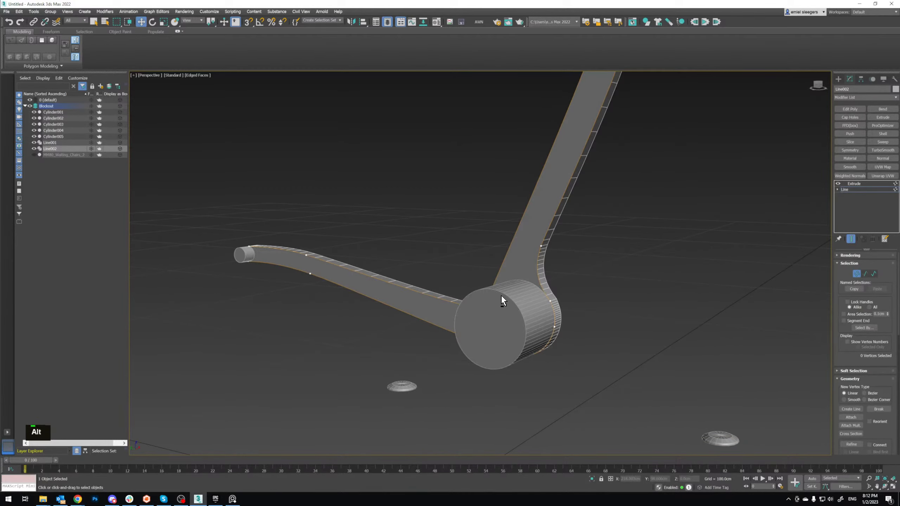
pyautogui.keyDown('alt'); pyautogui.moveTo(520, 271); pyautogui.dragTo(529, 306, button='middle'); pyautogui.keyUp('alt')
pyautogui.moveTo(563, 220); pyautogui.dragTo(539, 259, button='middle')
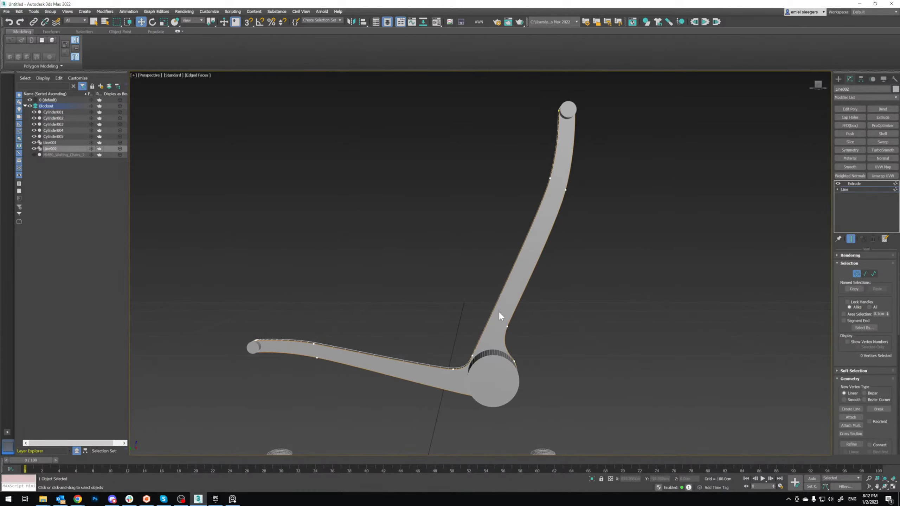
pyautogui.moveTo(496, 1); pyautogui.dragTo(434, 303, button='right')
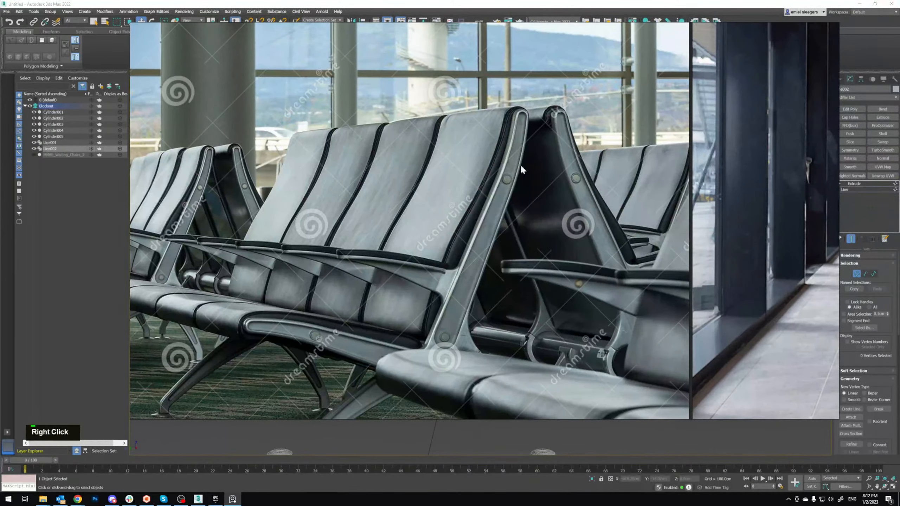
pyautogui.moveTo(521, 166); pyautogui.dragTo(532, 0, button='right')
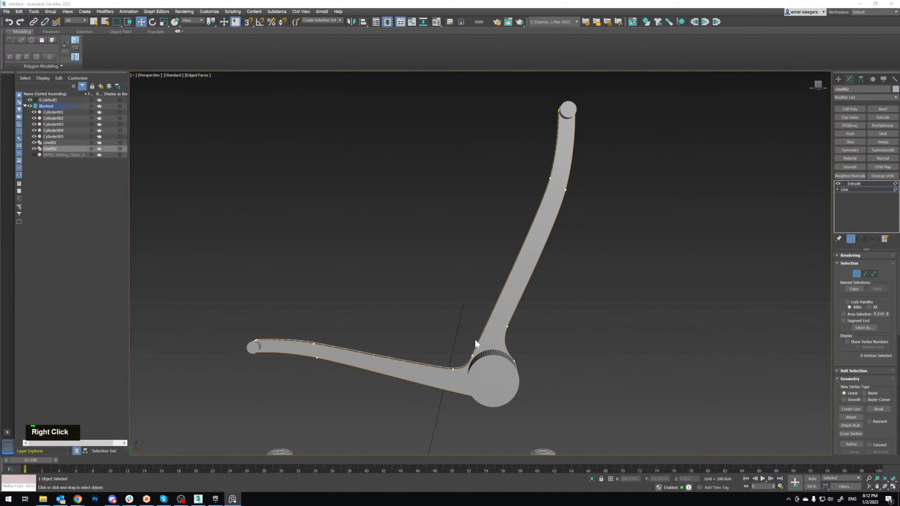
pyautogui.moveTo(514, 330); pyautogui.dragTo(547, 269, button='middle')
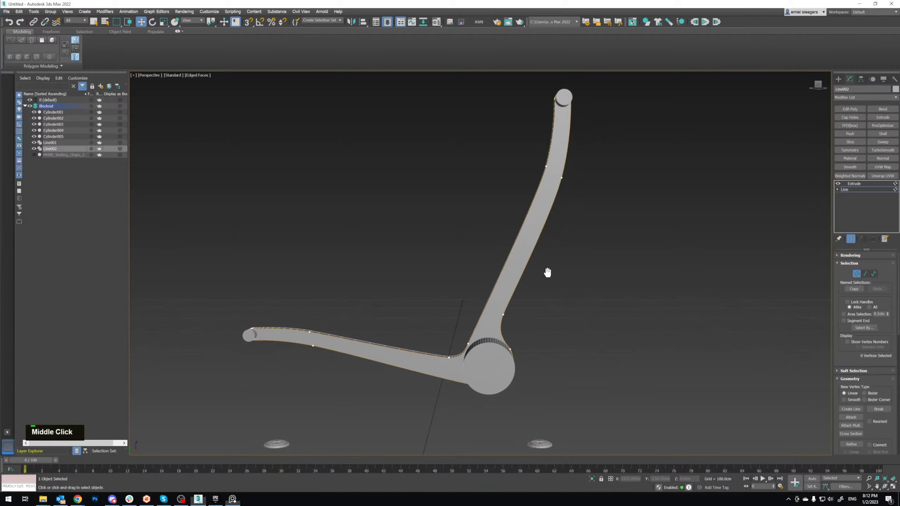
# Step: In the Left view, move the four vertices behind and below the large joint cylinder outward and slightly down to thicken the joint
pyautogui.hotkey('alt', 'w')
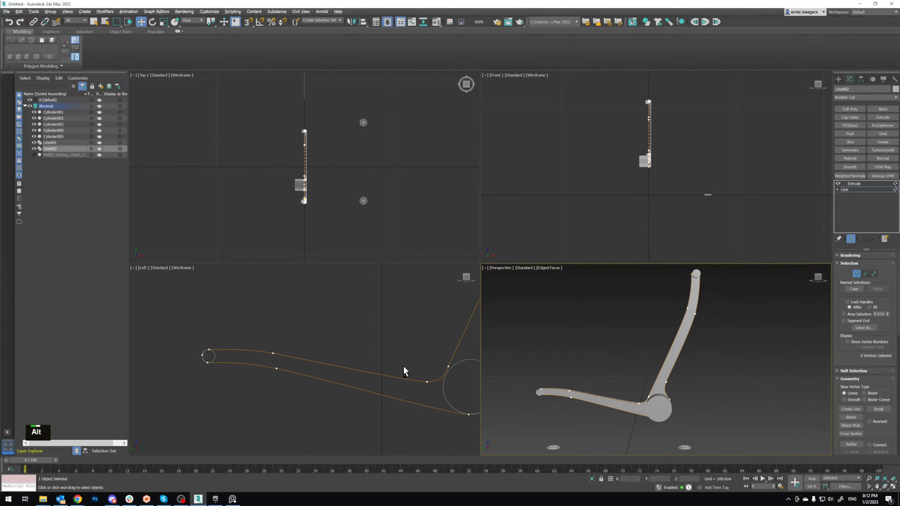
pyautogui.hotkey('alt', 'w')
pyautogui.moveTo(648, 339); pyautogui.dragTo(261, 302, button='middle')
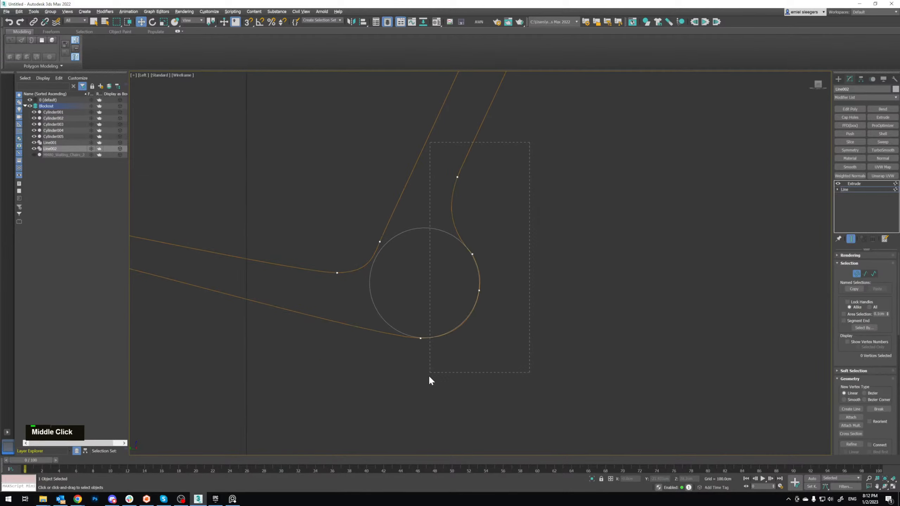
pyautogui.moveTo(433, 359); pyautogui.dragTo(433, 360)
pyautogui.keyDown('ctrl'); pyautogui.click(420, 338); pyautogui.keyUp('ctrl')
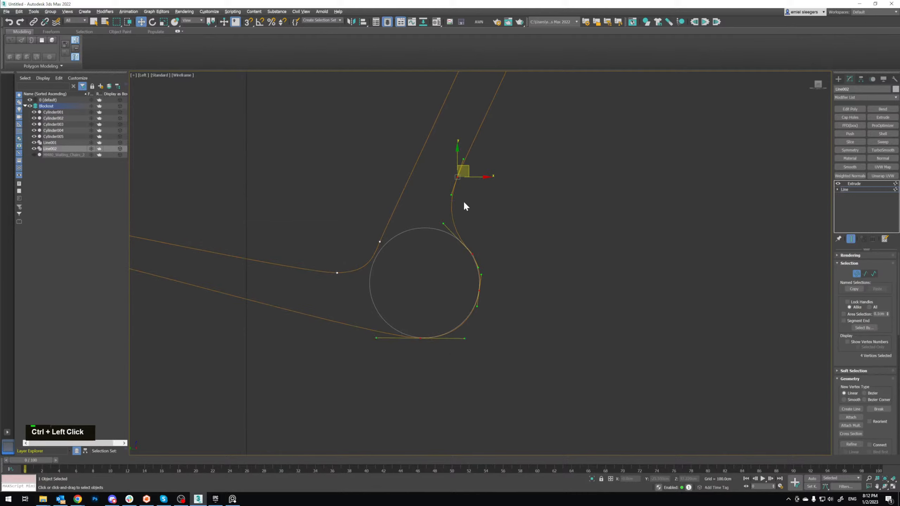
pyautogui.moveTo(467, 172); pyautogui.dragTo(480, 179)
# Step: Fine-tune the position of the four joint vertices in Perspective while checking the thickness around the large cylinder
pyautogui.hotkey('alt', 'w')
pyautogui.hotkey('alt', 'w')
pyautogui.moveTo(578, 265); pyautogui.dragTo(582, 238, button='middle')
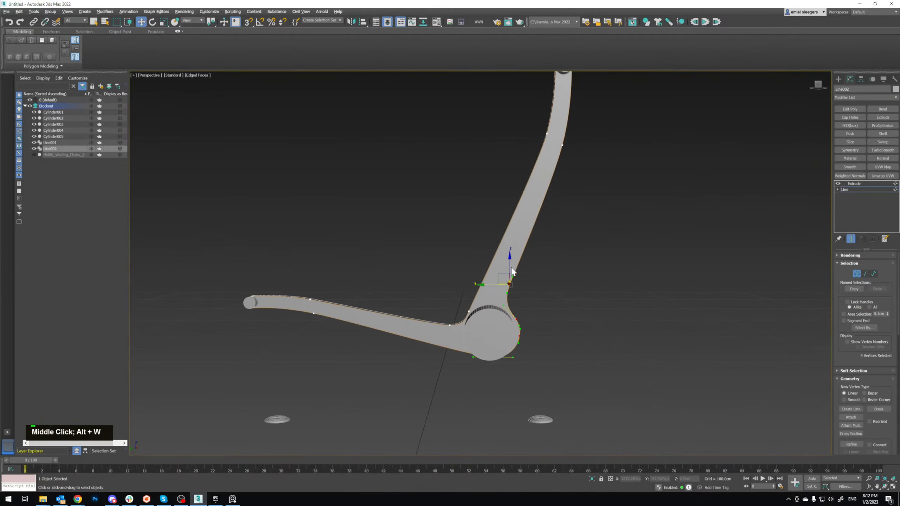
pyautogui.moveTo(501, 274); pyautogui.dragTo(501, 274)
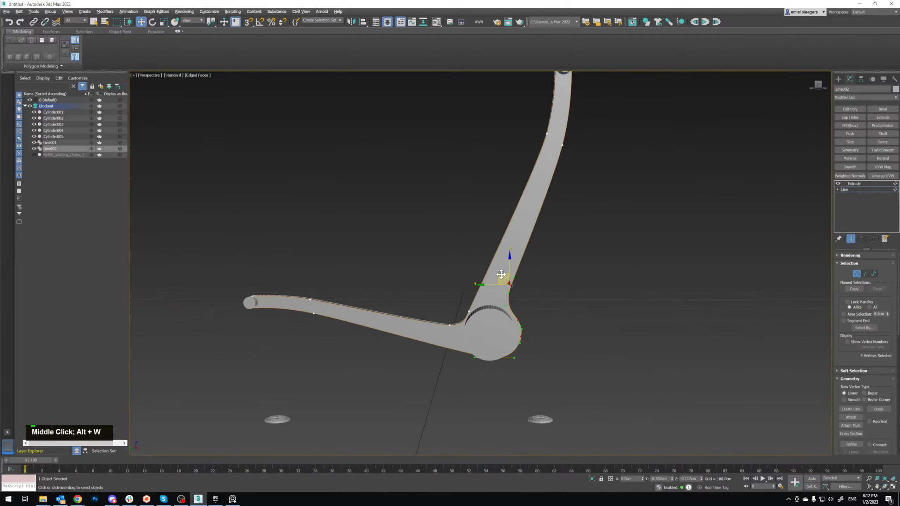
pyautogui.moveTo(501, 274)
pyautogui.keyDown('alt'); pyautogui.mouseDown(button='middle')
pyautogui.moveTo(519, 280)
pyautogui.moveTo(503, 286)
pyautogui.mouseUp(button='middle'); pyautogui.keyUp('alt')
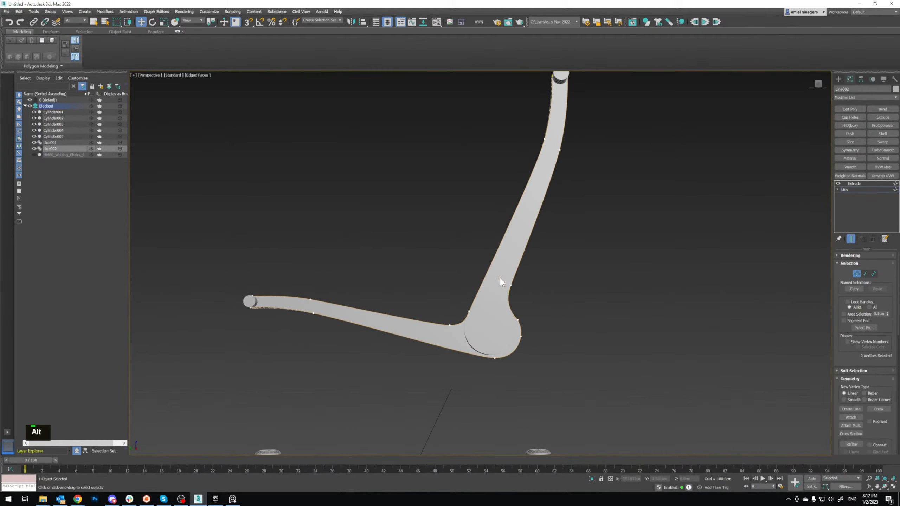
pyautogui.hotkey('ctrl', 'z')
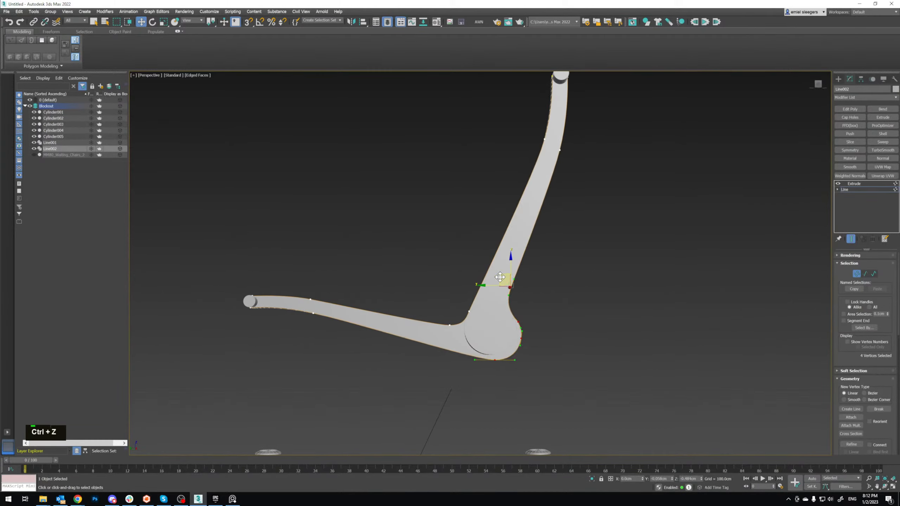
pyautogui.moveTo(500, 278); pyautogui.dragTo(502, 278)
pyautogui.moveTo(554, 204); pyautogui.dragTo(536, 247, button='middle')
# Step: Move the rear bend vertex on the upper backrest slightly in the Left view to smooth the support's back curve
pyautogui.hotkey('alt', 'w')
pyautogui.middleClick(321, 321)
pyautogui.hotkey('alt', 'w')
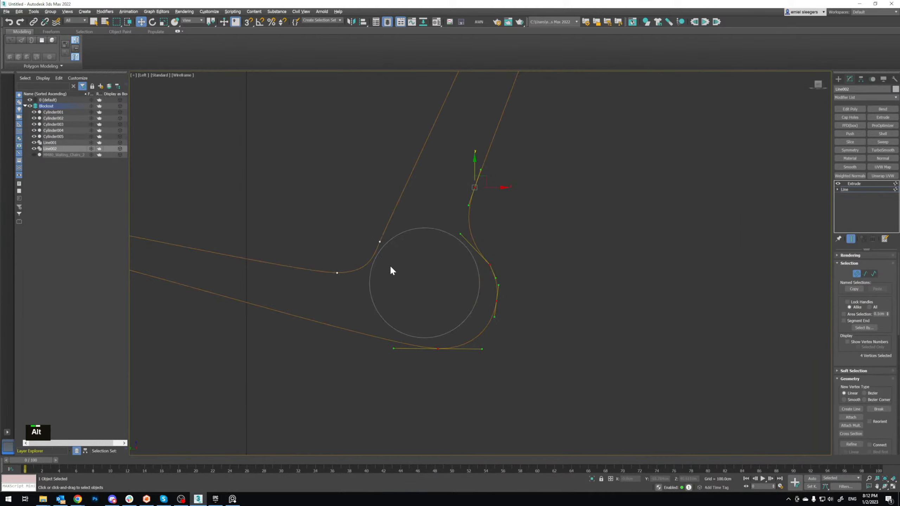
pyautogui.scroll(-4, 392, 271)
pyautogui.scroll(3, 463, 149)
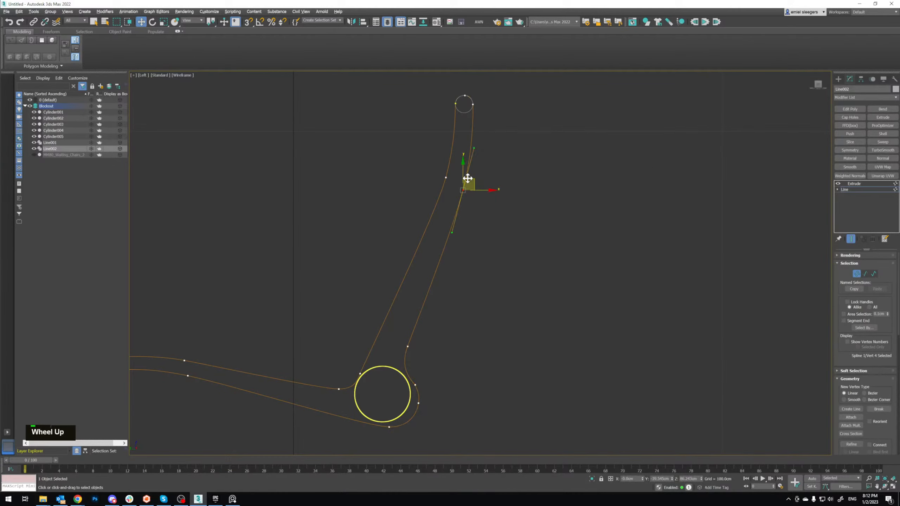
pyautogui.moveTo(469, 177); pyautogui.dragTo(474, 177)
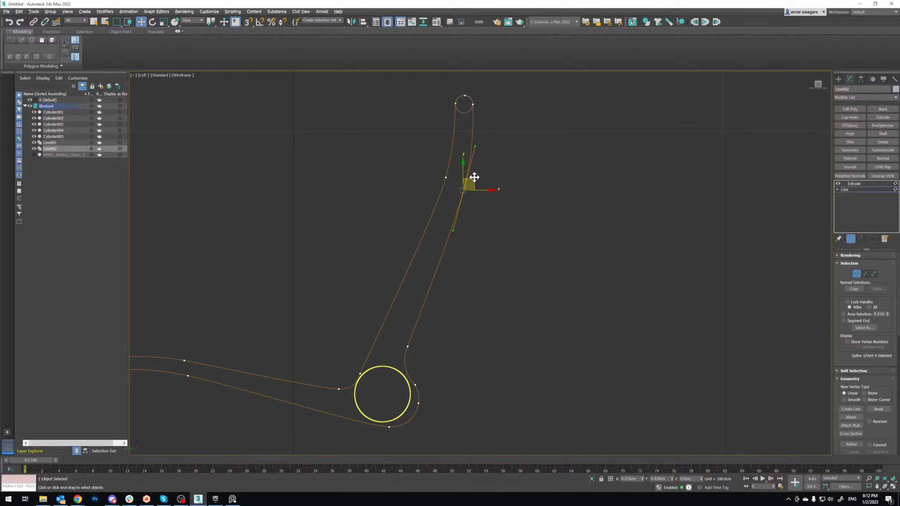
pyautogui.hotkey('alt', 'w')
pyautogui.middleClick(644, 342)
pyautogui.hotkey('alt', 'w')
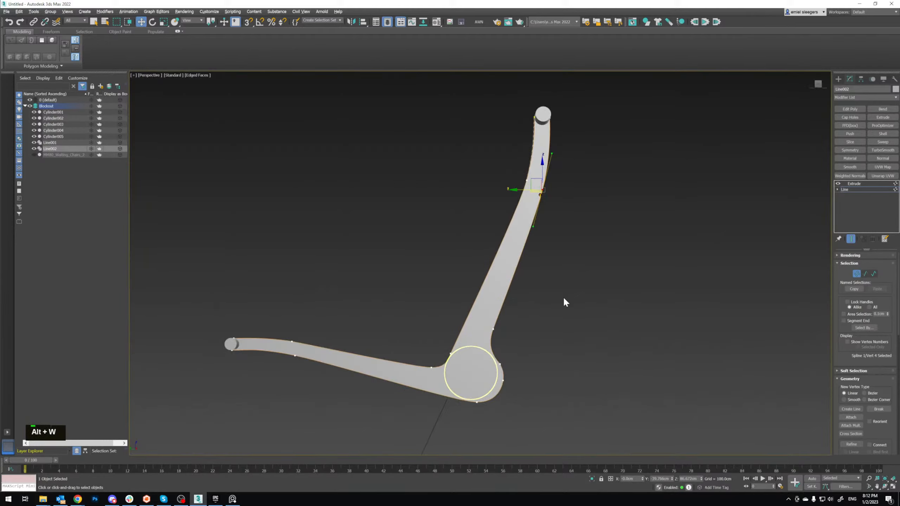
pyautogui.keyDown('alt'); pyautogui.moveTo(563, 297); pyautogui.dragTo(545, 306, button='middle'); pyautogui.keyUp('alt')
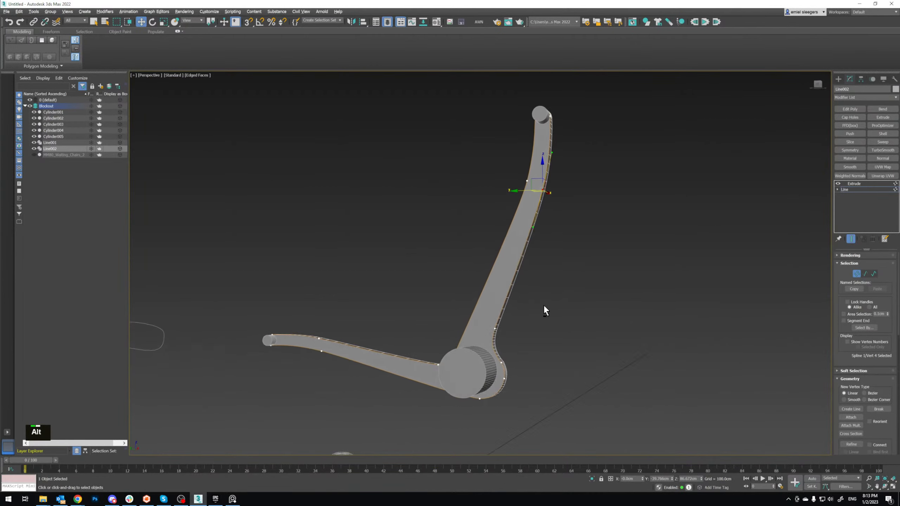
# Step: Leave vertex editing and move the large joint cylinder sideways through the support, centring it in the thickened rounded joint
pyautogui.click(873, 190)
pyautogui.moveTo(491, 324); pyautogui.dragTo(504, 275, button='middle')
pyautogui.click(480, 321)
pyautogui.scroll(3, 480, 321)
pyautogui.keyDown('alt'); pyautogui.moveTo(480, 321); pyautogui.dragTo(477, 312, button='middle'); pyautogui.keyUp('alt')
pyautogui.moveTo(478, 310); pyautogui.dragTo(481, 313)
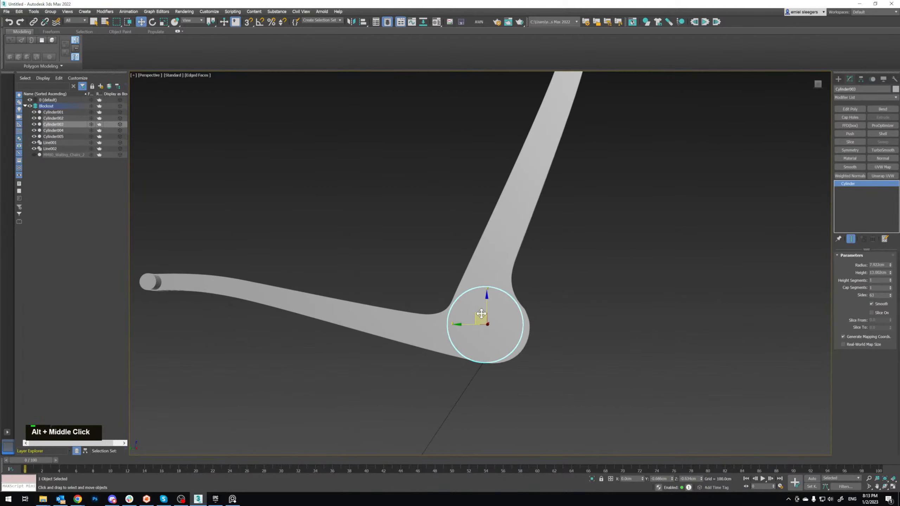
pyautogui.keyDown('alt'); pyautogui.moveTo(481, 314); pyautogui.dragTo(534, 320, button='middle'); pyautogui.keyUp('alt')
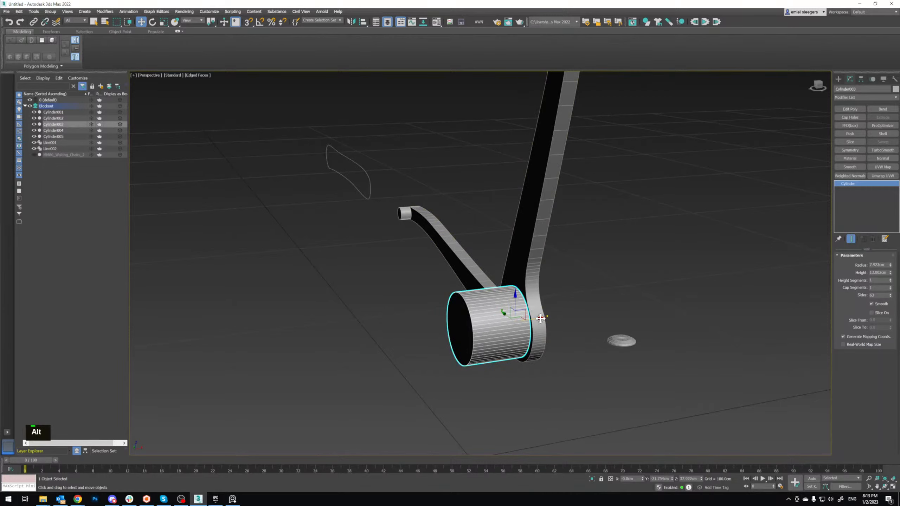
pyautogui.hotkey('ctrl', 'z')
pyautogui.moveTo(535, 314); pyautogui.dragTo(581, 309)
pyautogui.keyDown('alt'); pyautogui.moveTo(561, 310); pyautogui.dragTo(617, 315, button='middle'); pyautogui.keyUp('alt')
pyautogui.moveTo(489, 300); pyautogui.dragTo(500, 305)
pyautogui.keyDown('alt'); pyautogui.moveTo(500, 305); pyautogui.dragTo(464, 288, button='middle'); pyautogui.keyUp('alt')
# Step: In the Left view, move the side support's bottom joint vertex forward and slightly down, directly beneath the large cylinder's centre
pyautogui.click(499, 280)
pyautogui.hotkey('alt', 'w')
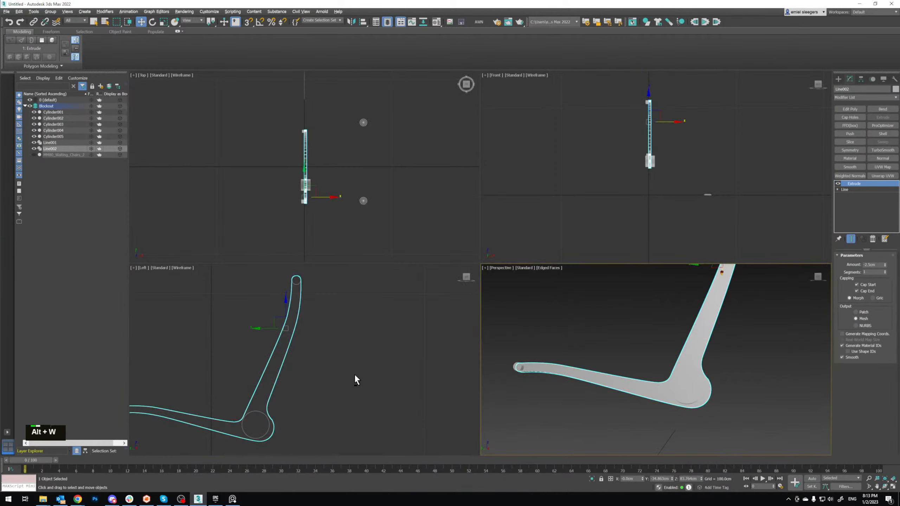
pyautogui.middleClick(355, 374)
pyautogui.hotkey('alt', 'w')
pyautogui.scroll(5, 414, 276)
pyautogui.click(845, 190)
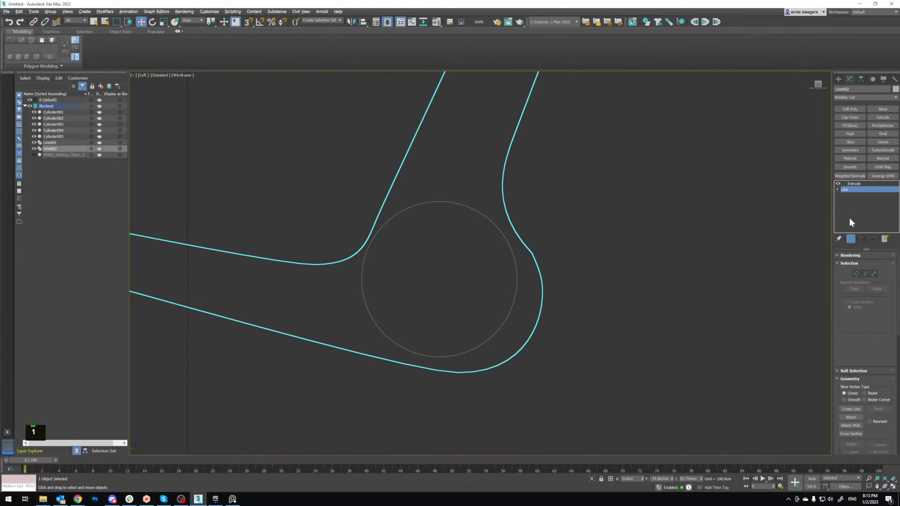
pyautogui.press('1')
pyautogui.moveTo(416, 344); pyautogui.dragTo(445, 319, button='middle')
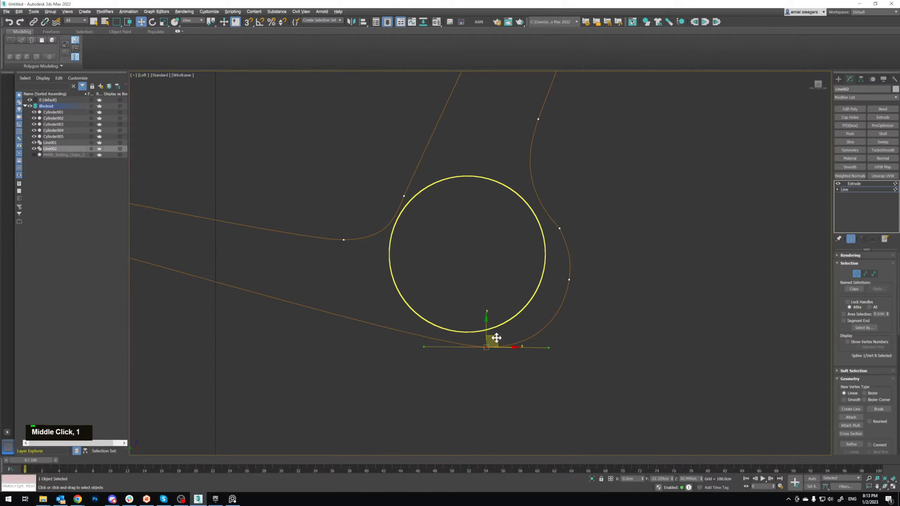
pyautogui.moveTo(497, 337); pyautogui.dragTo(478, 342)
# Step: Adjust the rear vertex of the rounded joint by shifting it slightly down along the curve behind the large cylinder
pyautogui.click(569, 280)
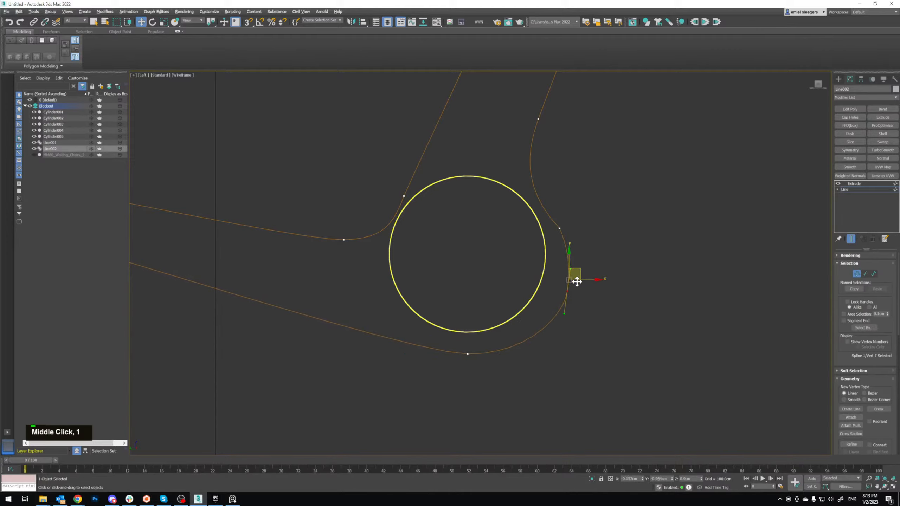
pyautogui.press('r')
pyautogui.moveTo(569, 267); pyautogui.dragTo(577, 288)
pyautogui.press('e')
pyautogui.press('w')
# Step: Select the two vertices on the support's rear curve above the joint and move them slightly up and back
pyautogui.click(559, 228)
pyautogui.moveTo(544, 185); pyautogui.dragTo(525, 232, button='middle')
pyautogui.keyDown('ctrl'); pyautogui.click(520, 174); pyautogui.keyUp('ctrl')
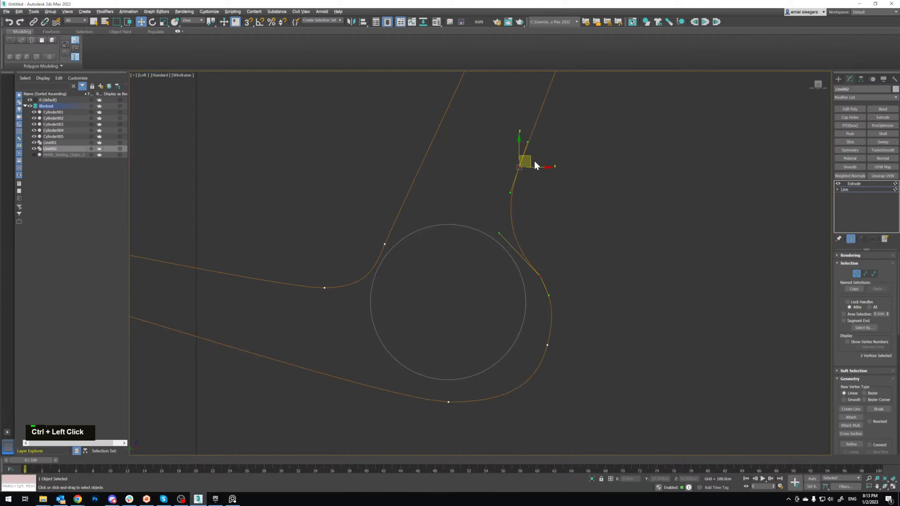
pyautogui.moveTo(535, 160); pyautogui.dragTo(533, 144)
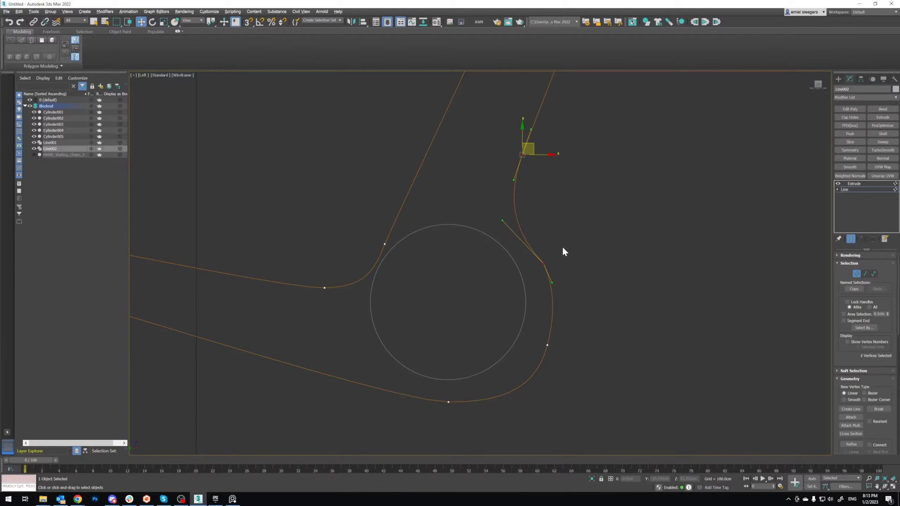
# Step: Change the vertex type where the backrest meets the rounded joint, then rotate its handles and reposition it to smooth the rear curve
pyautogui.moveTo(566, 261); pyautogui.dragTo(538, 261, button='middle')
pyautogui.click(478, 254)
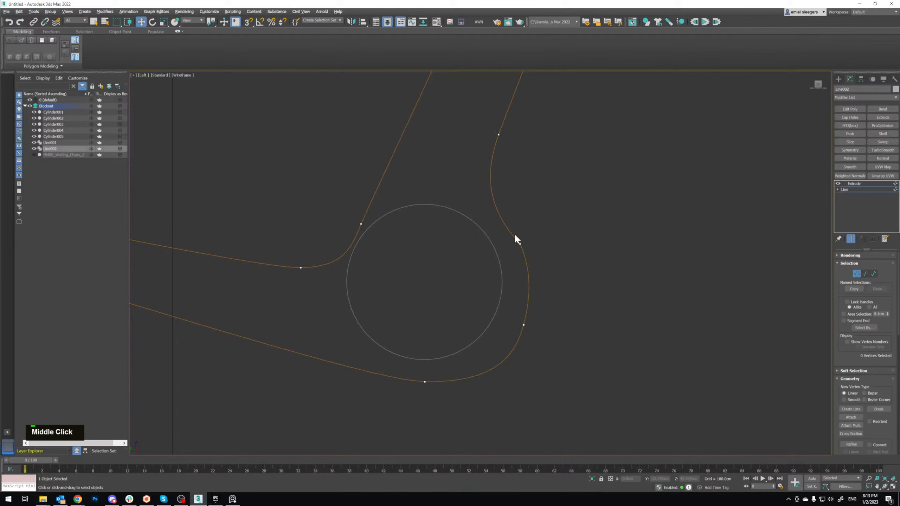
pyautogui.click(520, 244)
pyautogui.rightClick(519, 242)
pyautogui.click(506, 205)
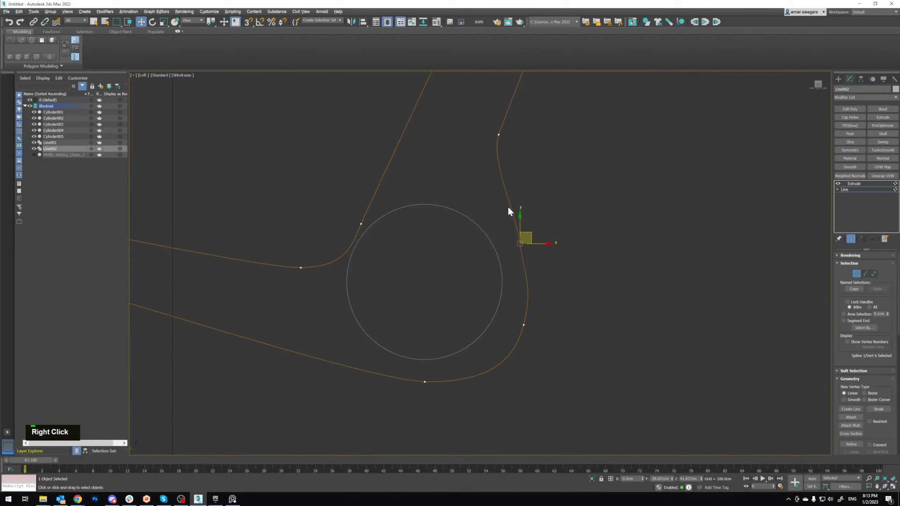
pyautogui.rightClick(518, 242)
pyautogui.click(505, 195)
pyautogui.press('e')
pyautogui.moveTo(533, 223); pyautogui.dragTo(523, 218)
pyautogui.press('w')
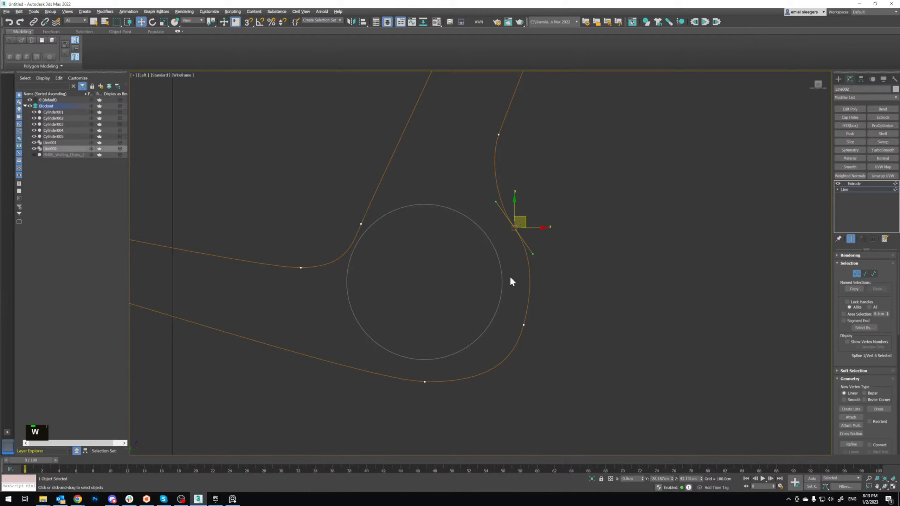
# Step: Rotate the handles of the joint's lower rear vertex, nudge it outward to round the curve, and leave vertex editing
pyautogui.click(525, 325)
pyautogui.press('e')
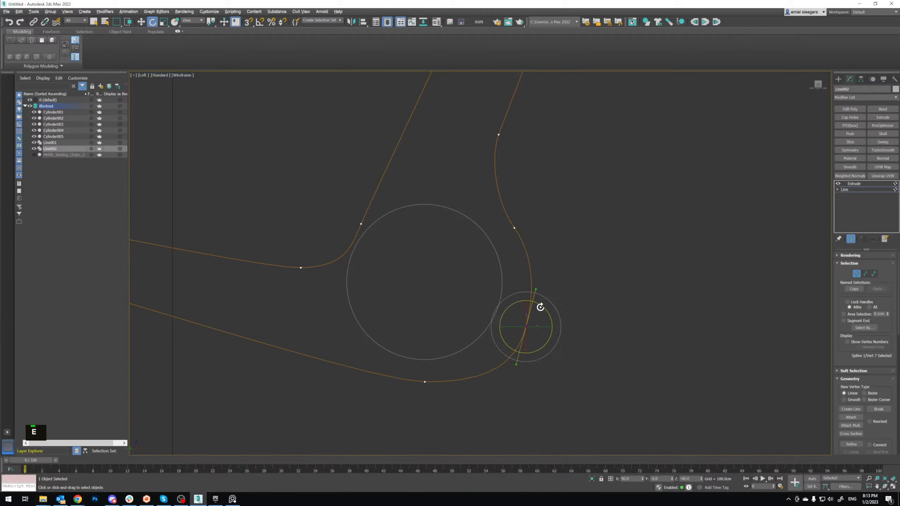
pyautogui.moveTo(538, 306); pyautogui.dragTo(542, 305)
pyautogui.press('w')
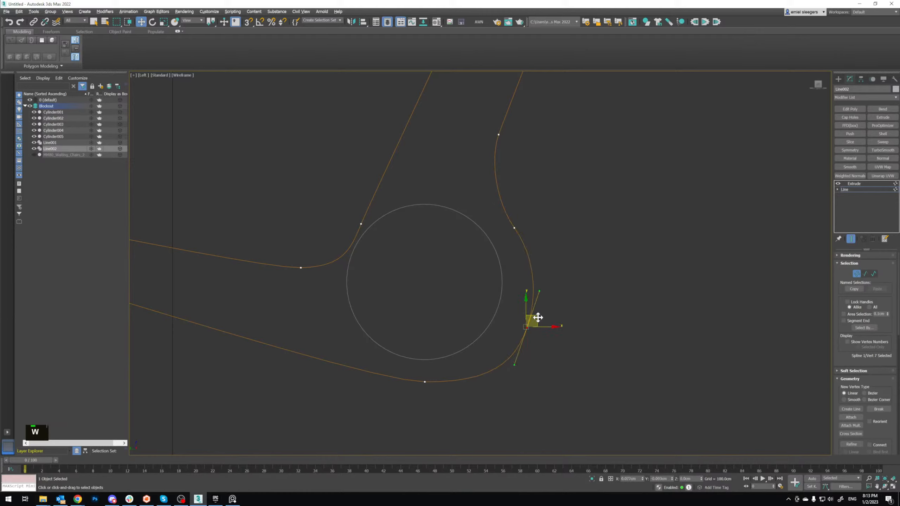
pyautogui.click(847, 190)
# Step: Clone the large joint cylinder at a larger scale around the same centre as a guide circle for the joint outline
pyautogui.click(484, 226)
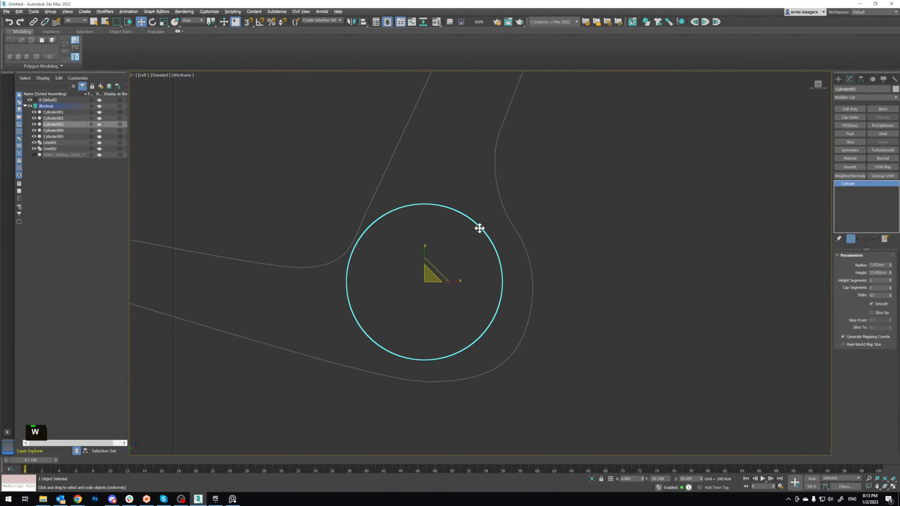
pyautogui.press('r')
pyautogui.keyDown('shift'); pyautogui.moveTo(430, 273); pyautogui.dragTo(441, 268); pyautogui.keyUp('shift')
pyautogui.press('w')
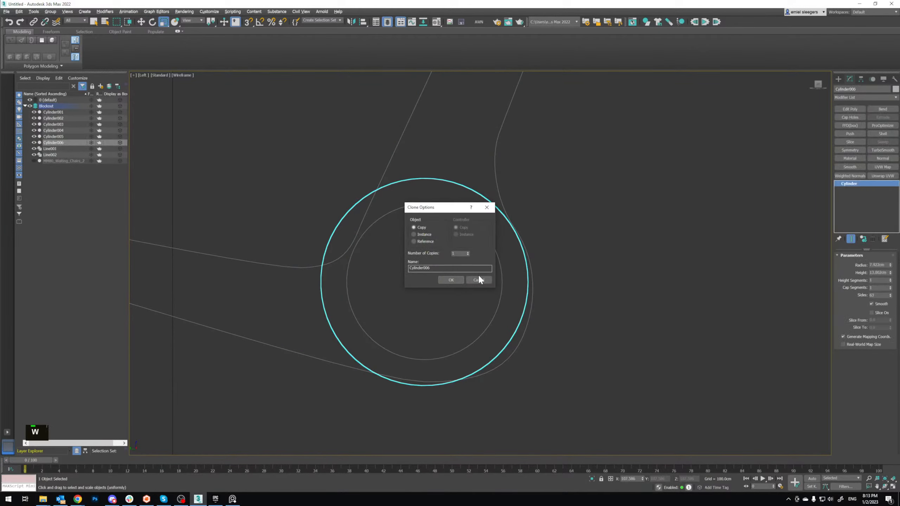
pyautogui.click(478, 276)
# Step: Edit the side support's vertices again and adjust the vertex at the joint's upper rear against the larger guide circle
pyautogui.click(498, 191)
pyautogui.press('1')
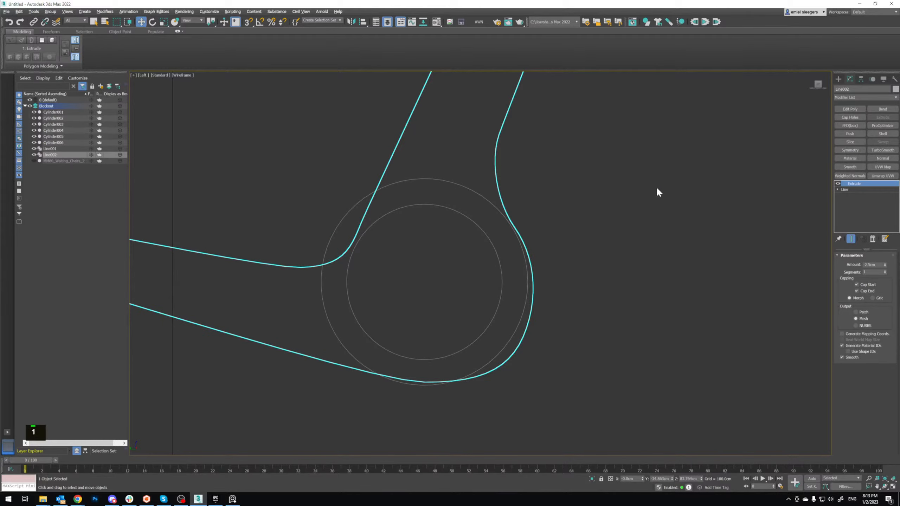
pyautogui.click(852, 190)
pyautogui.click(516, 224)
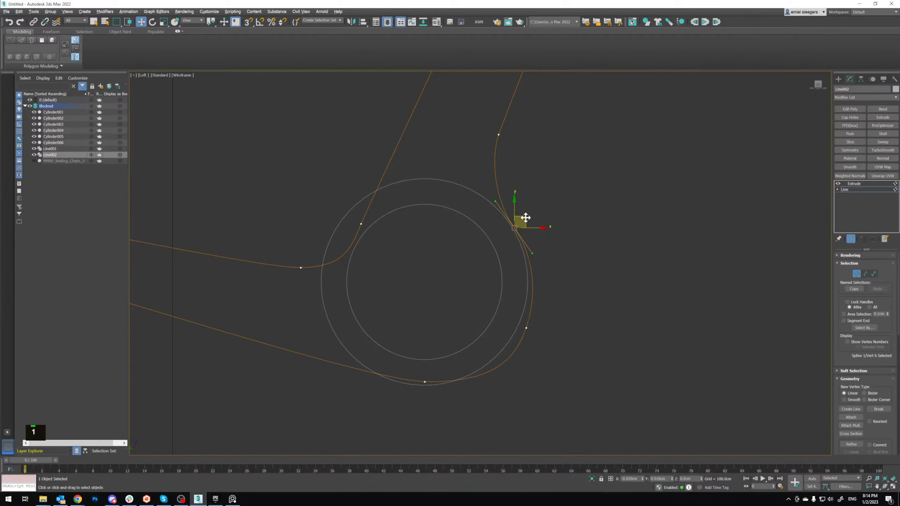
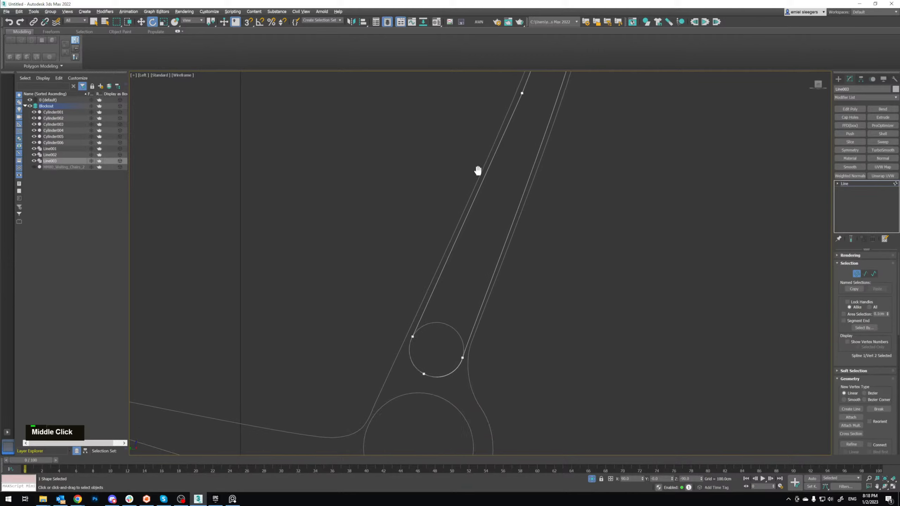
# Step: Leave vertex editing on the inset outline inside the upright backrest support
pyautogui.scroll(-2, 474, 184)
pyautogui.click(870, 185)
pyautogui.moveTo(443, 239); pyautogui.dragTo(528, 228, button='middle')
# Step: Switch to the PureRef board and examine the airport chair photos for the bolts and recessed panel ends near the seat joint
pyautogui.moveTo(404, 0); pyautogui.dragTo(373, 250, button='right')
pyautogui.scroll(-1, 442, 285)
pyautogui.moveTo(460, 307); pyautogui.dragTo(459, 271, button='middle')
pyautogui.scroll(-1, 453, 275)
pyautogui.scroll(2, 395, 315)
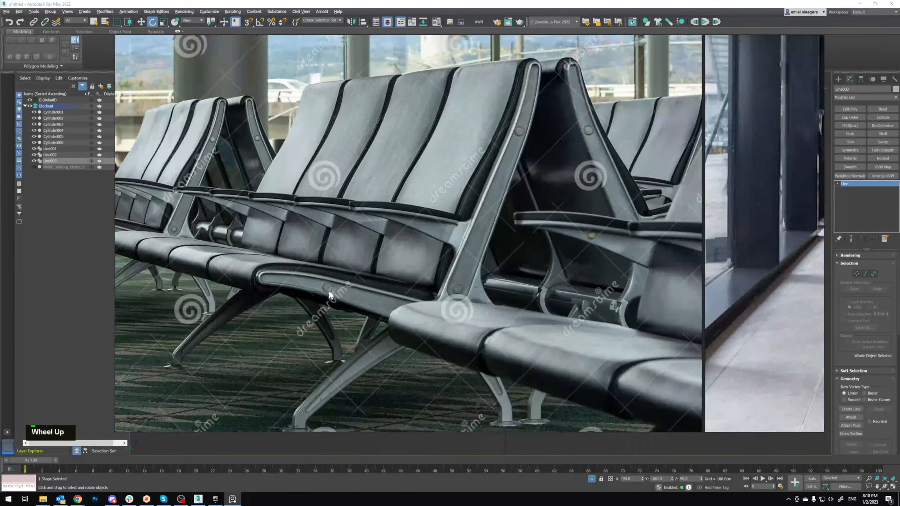
pyautogui.moveTo(330, 296); pyautogui.dragTo(641, 337, button='middle')
pyautogui.scroll(1, 638, 334)
pyautogui.scroll(1, 441, 251)
pyautogui.moveTo(396, 258); pyautogui.dragTo(479, 284, button='middle')
pyautogui.scroll(-4, 478, 283)
pyautogui.scroll(-2, 477, 283)
pyautogui.moveTo(599, 312); pyautogui.dragTo(421, 248, button='middle')
pyautogui.scroll(2, 420, 248)
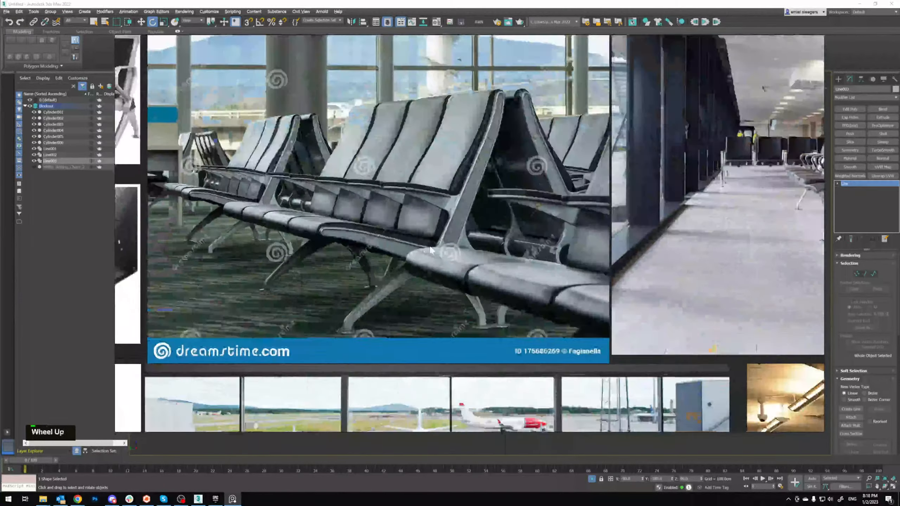
pyautogui.scroll(-5, 421, 249)
pyautogui.moveTo(700, 404); pyautogui.dragTo(526, 265, button='middle')
pyautogui.scroll(5, 526, 264)
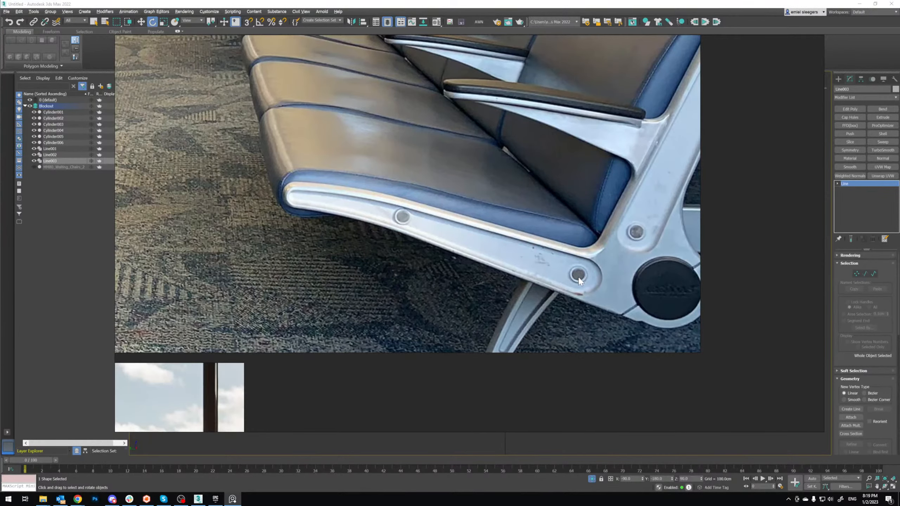
pyautogui.rightClick(601, 275)
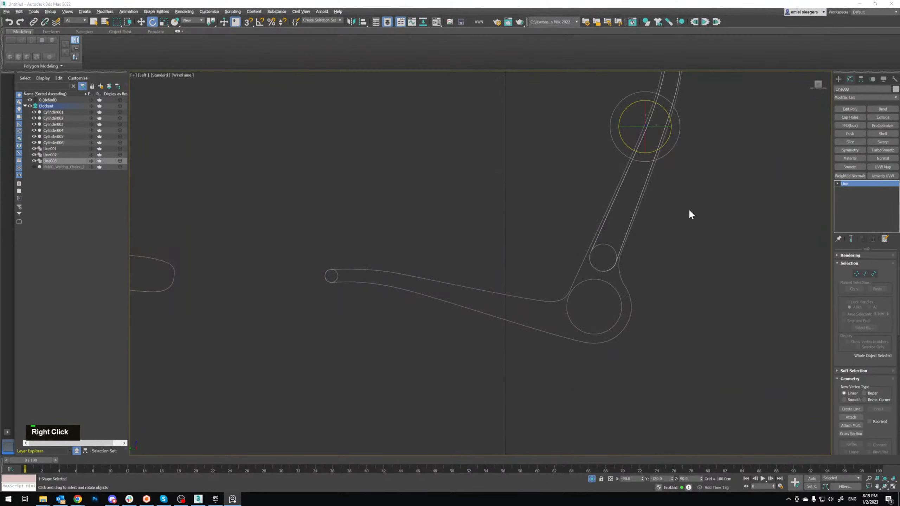
# Step: Copy the small cylinder above the joint and place the copy in the seat rail just in front of the large cylinder
pyautogui.moveTo(653, 272); pyautogui.dragTo(637, 271, button='middle')
pyautogui.scroll(4, 570, 296)
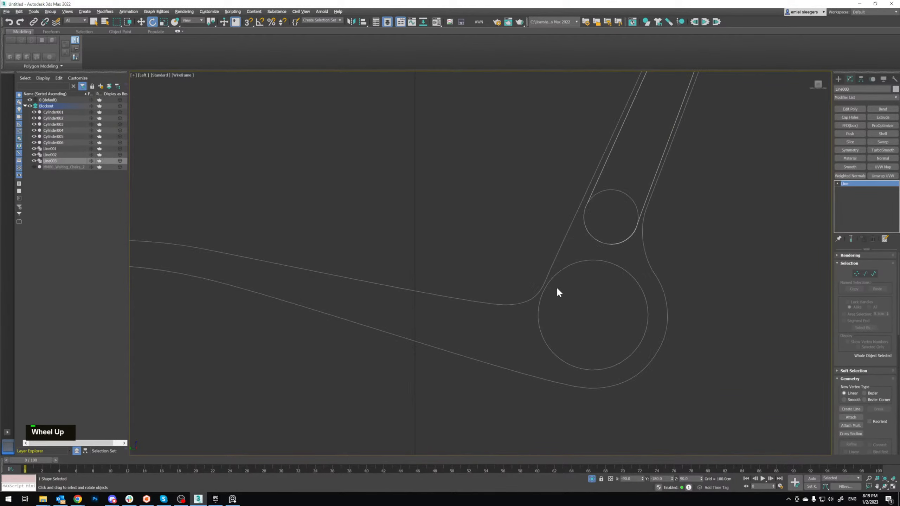
pyautogui.click(552, 266)
pyautogui.moveTo(561, 255); pyautogui.dragTo(632, 248, button='middle')
pyautogui.click(643, 244)
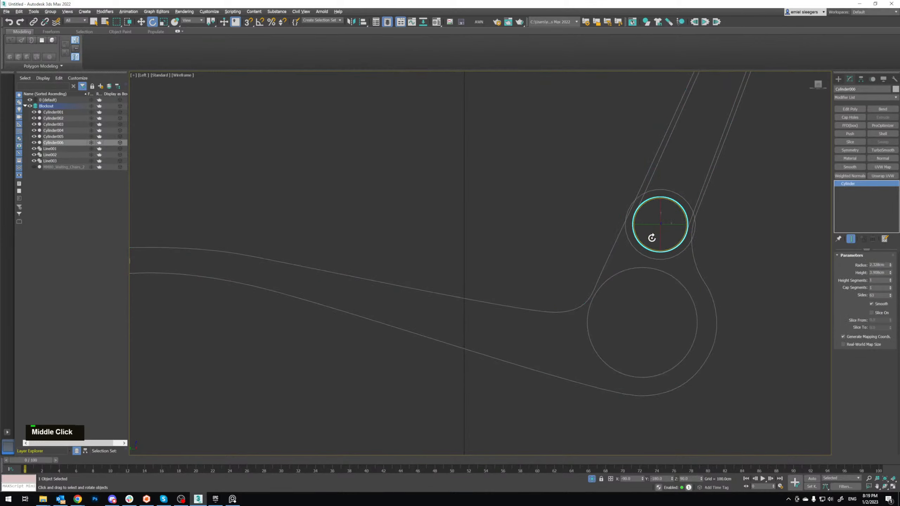
pyautogui.press('w')
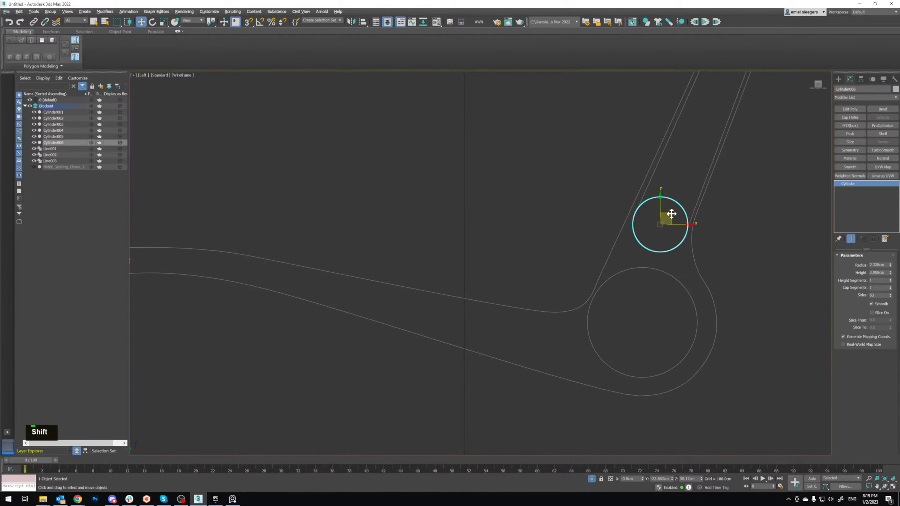
pyautogui.keyDown('shift'); pyautogui.moveTo(672, 214); pyautogui.dragTo(564, 331); pyautogui.keyUp('shift')
pyautogui.click(449, 280)
# Step: Scale the copied seat-rail cylinder down slightly and nudge it forward so it sits inside the rail's outline
pyautogui.scroll(2, 525, 326)
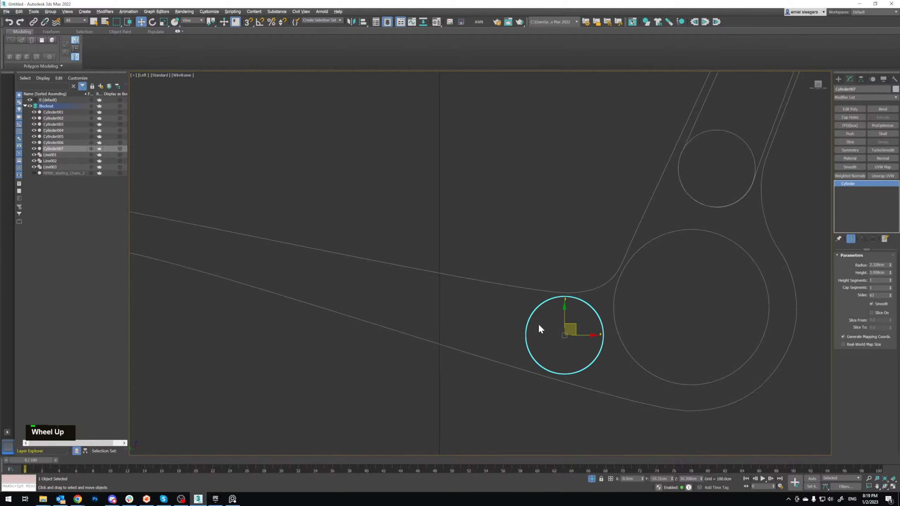
pyautogui.press('r')
pyautogui.press('w')
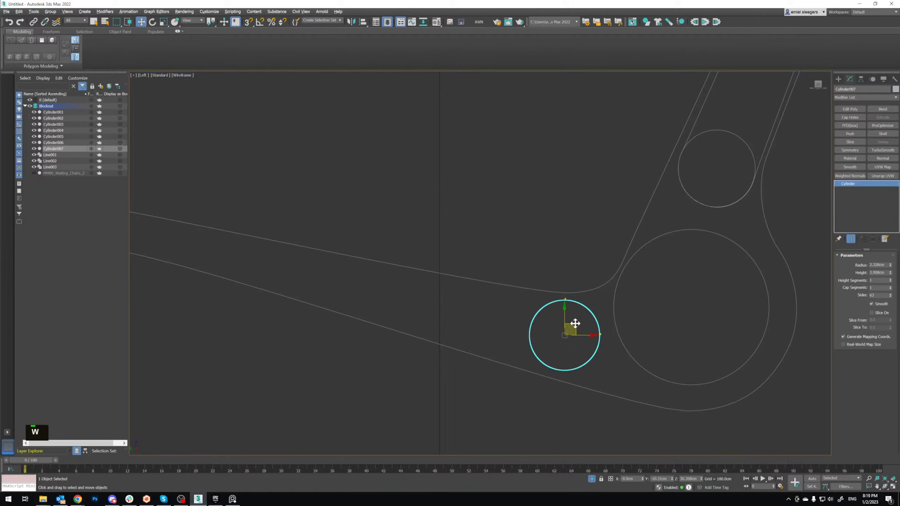
pyautogui.moveTo(574, 321); pyautogui.dragTo(570, 325)
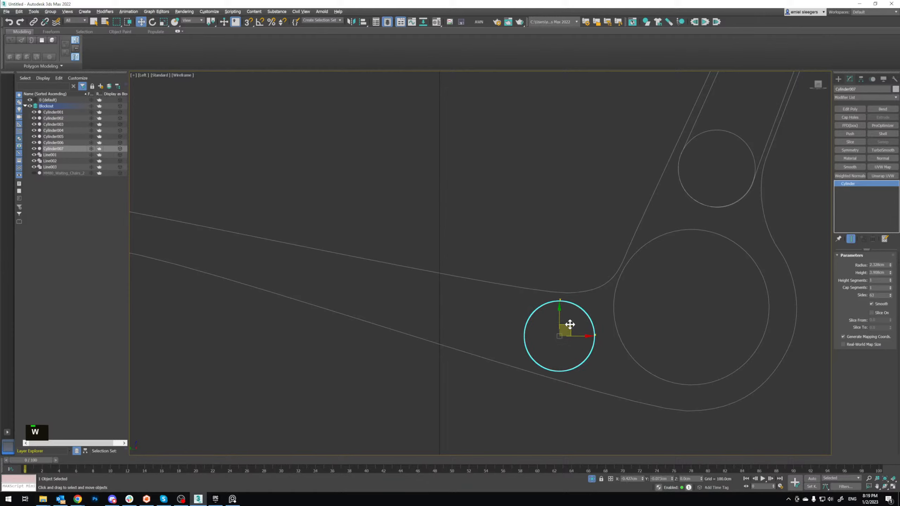
# Step: Scale down the cylinder at the seat rail's front tip so it sits inset within the rounded end
pyautogui.scroll(-3, 570, 324)
pyautogui.scroll(5, 454, 285)
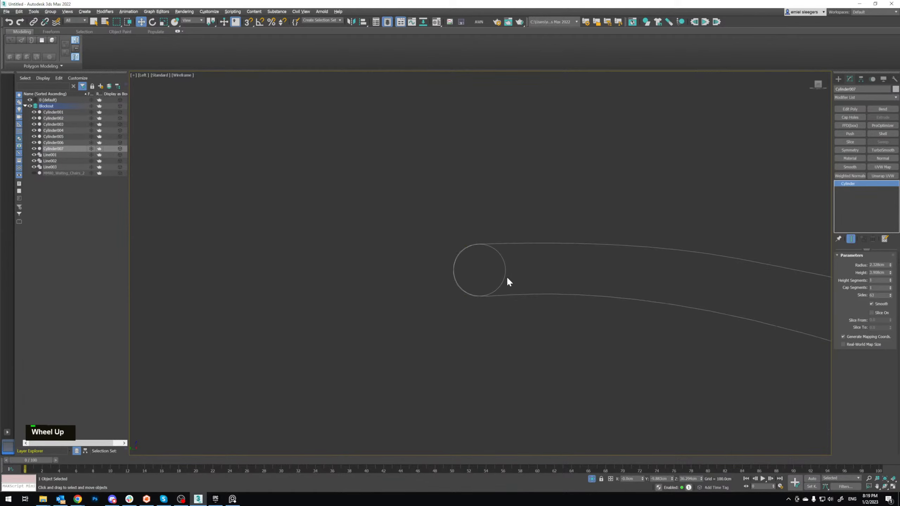
pyautogui.click(504, 276)
pyautogui.press('r')
pyautogui.moveTo(489, 270); pyautogui.dragTo(481, 268)
pyautogui.press('w')
pyautogui.press('r')
pyautogui.press('w')
pyautogui.scroll(-3, 481, 268)
pyautogui.moveTo(602, 284); pyautogui.dragTo(324, 222, button='middle')
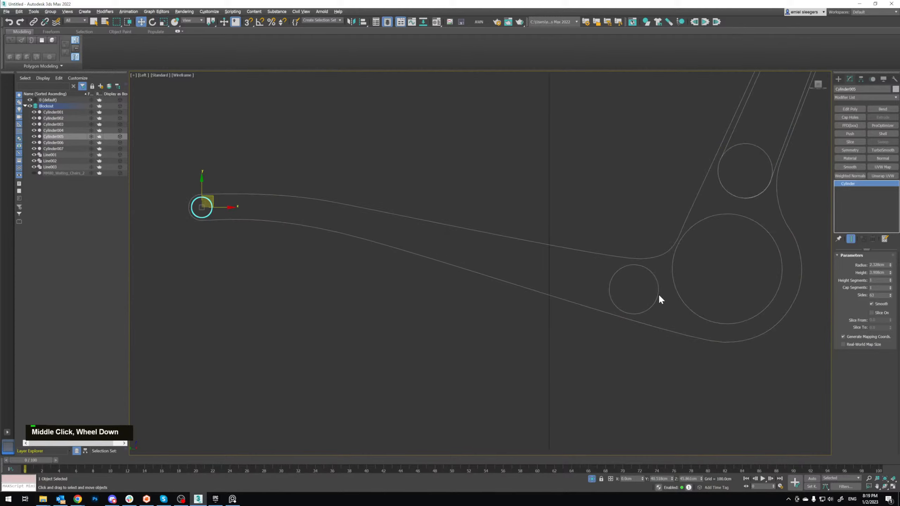
# Step: Move the large joint cylinder slightly back and down to centre it in the support's rounded joint
pyautogui.moveTo(752, 122); pyautogui.dragTo(523, 319, button='middle')
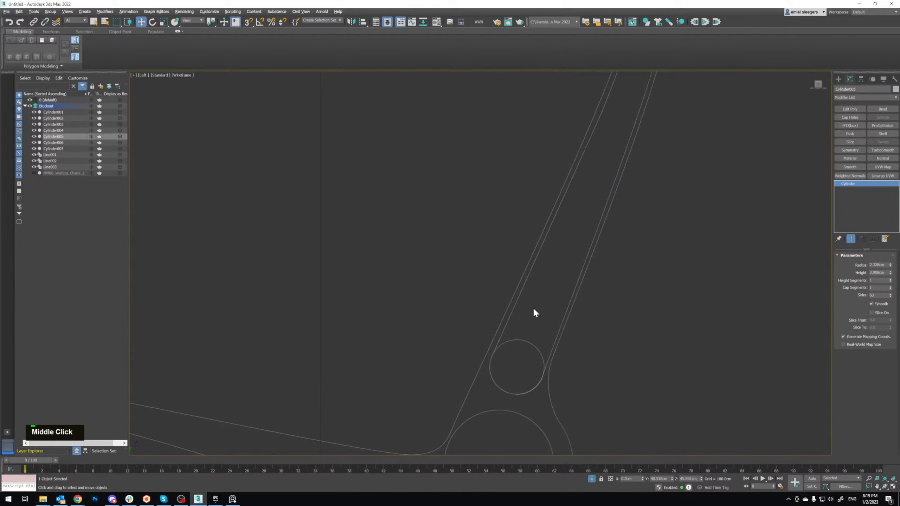
pyautogui.moveTo(601, 197); pyautogui.dragTo(540, 322, button='middle')
pyautogui.scroll(-3, 540, 322)
pyautogui.moveTo(563, 261); pyautogui.dragTo(601, 142, button='middle')
pyautogui.scroll(4, 526, 324)
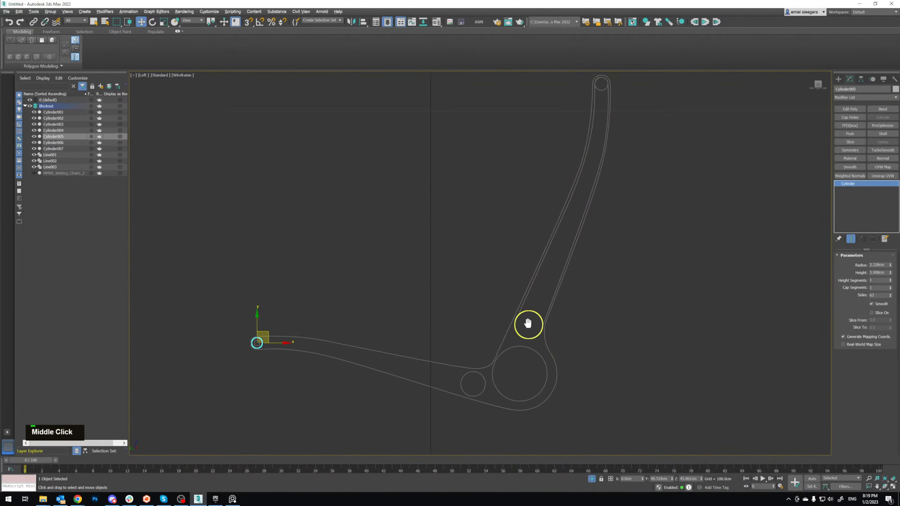
pyautogui.click(599, 248)
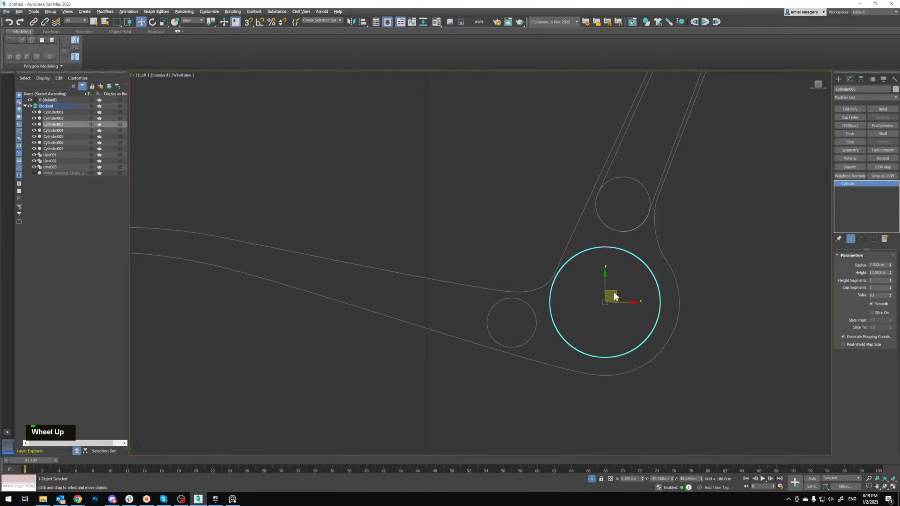
pyautogui.moveTo(614, 296); pyautogui.dragTo(618, 291)
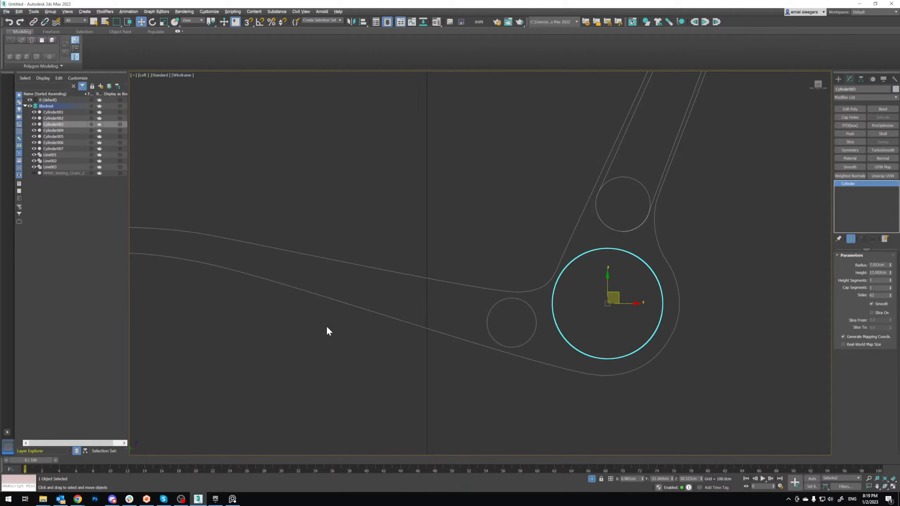
# Step: Launch Marvelous Designer 12 Personal from the desktop
pyautogui.moveTo(327, 325); pyautogui.dragTo(320, 331, button='middle')
pyautogui.moveTo(391, 298); pyautogui.dragTo(424, 298, button='middle')
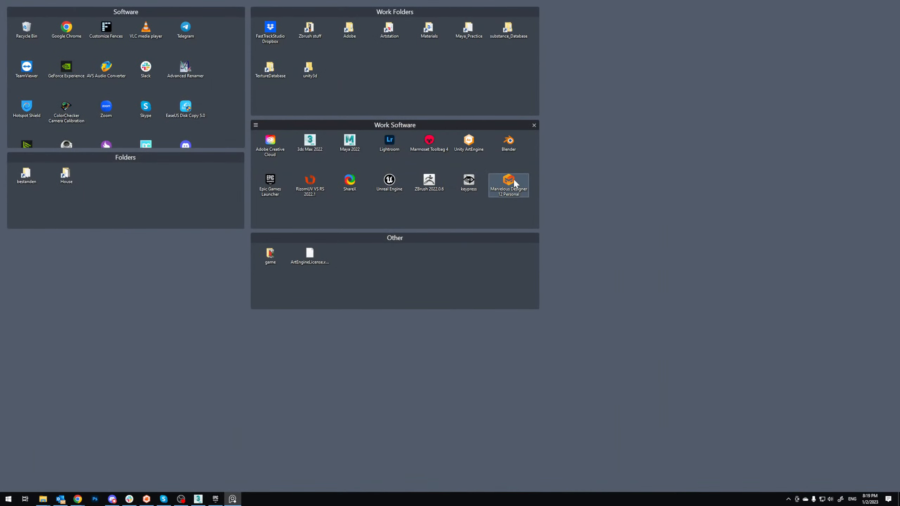
pyautogui.doubleClick(510, 183)
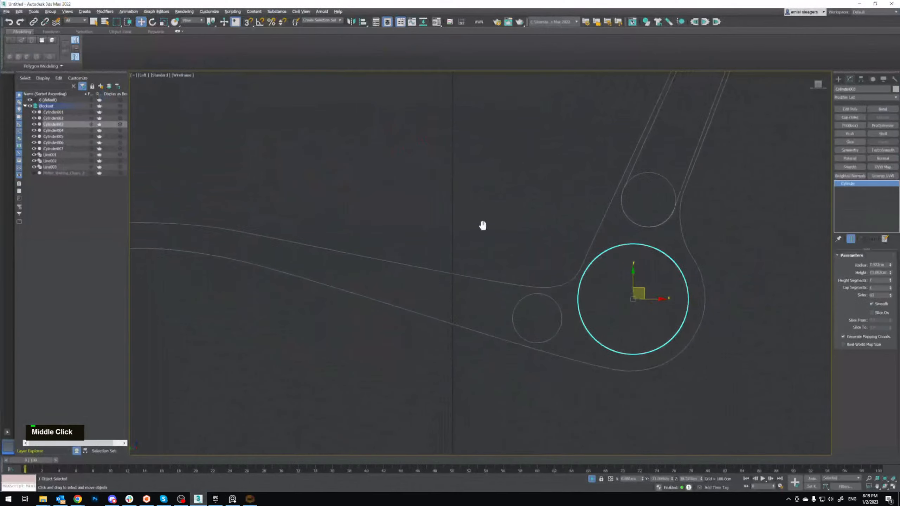
# Step: Start a Line spline at the top of the front-tip cylinder and curve it around the front to its underside
pyautogui.moveTo(482, 225); pyautogui.dragTo(640, 236, button='middle')
pyautogui.click(839, 79)
pyautogui.click(846, 89)
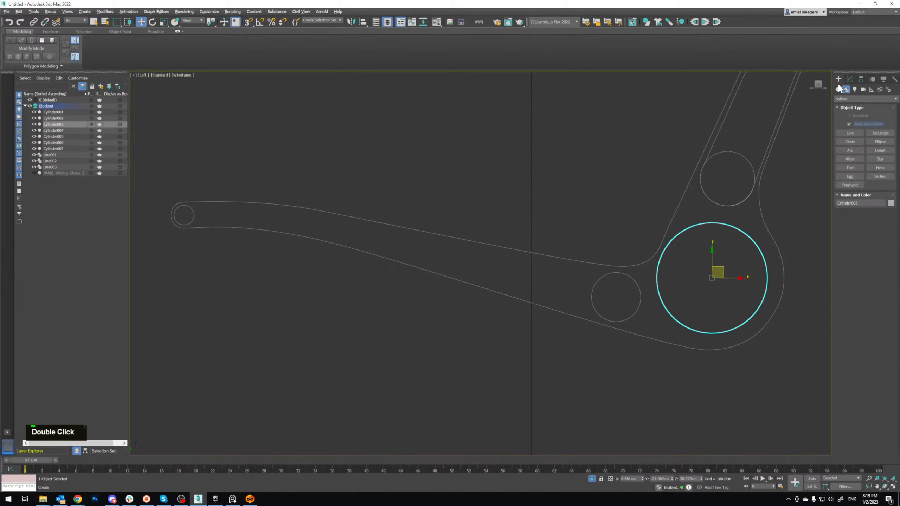
pyautogui.click(847, 133)
pyautogui.moveTo(297, 211); pyautogui.dragTo(473, 187, button='middle')
pyautogui.scroll(5, 313, 191)
pyautogui.scroll(4, 548, 152)
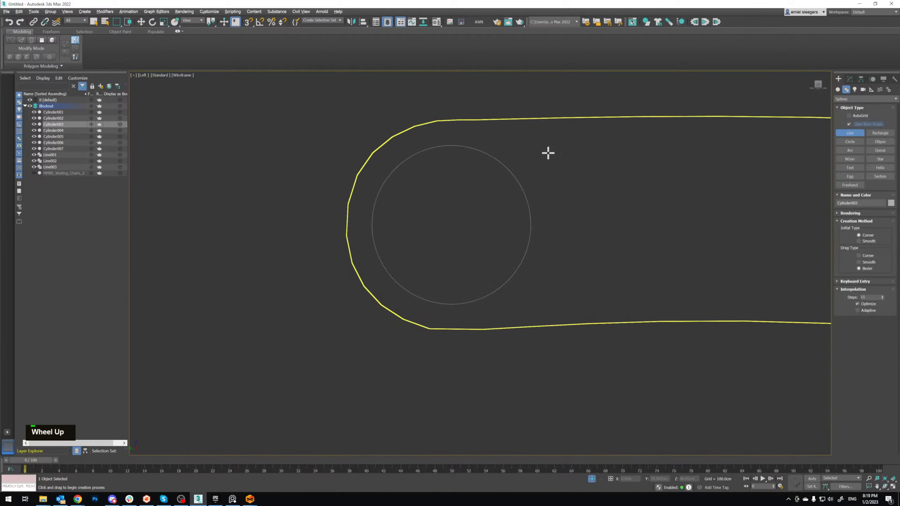
pyautogui.click(448, 145)
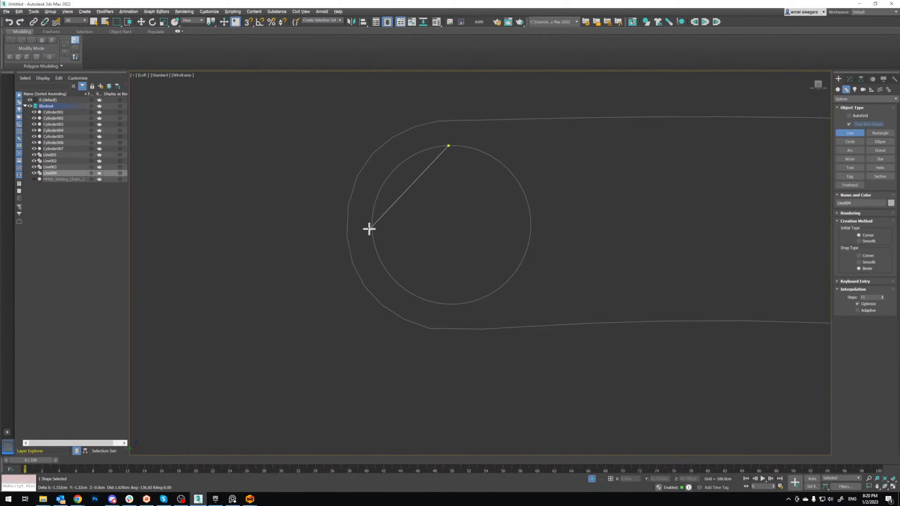
pyautogui.moveTo(371, 227); pyautogui.dragTo(374, 291)
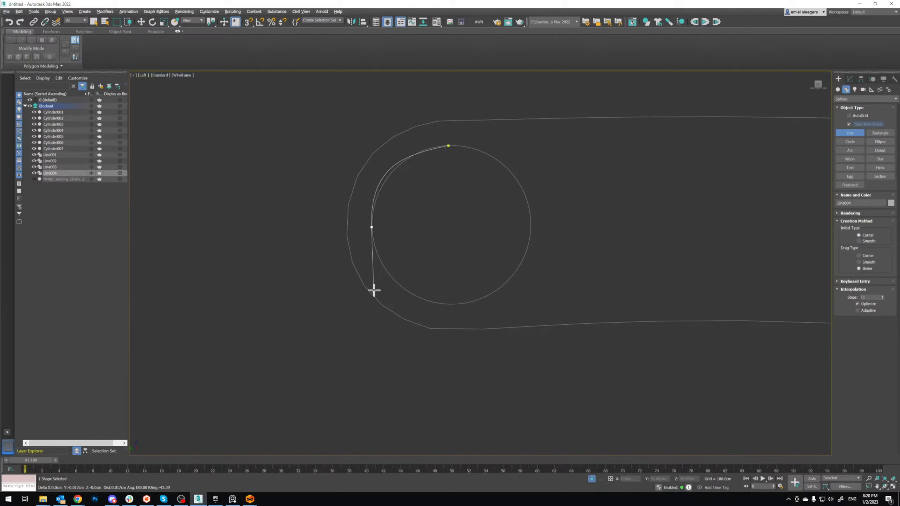
pyautogui.moveTo(450, 304); pyautogui.dragTo(472, 304)
# Step: Continue the spline rearward along the seat rail's lower edge, placing points slightly inside the rail outline
pyautogui.scroll(-5, 507, 280)
pyautogui.moveTo(561, 274); pyautogui.dragTo(246, 276, button='middle')
pyautogui.moveTo(307, 275); pyautogui.dragTo(374, 242, button='middle')
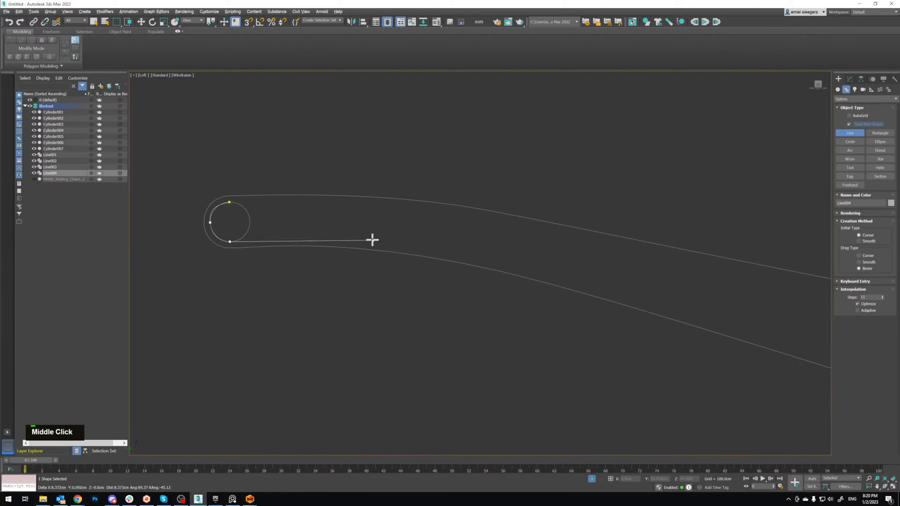
pyautogui.click(328, 239)
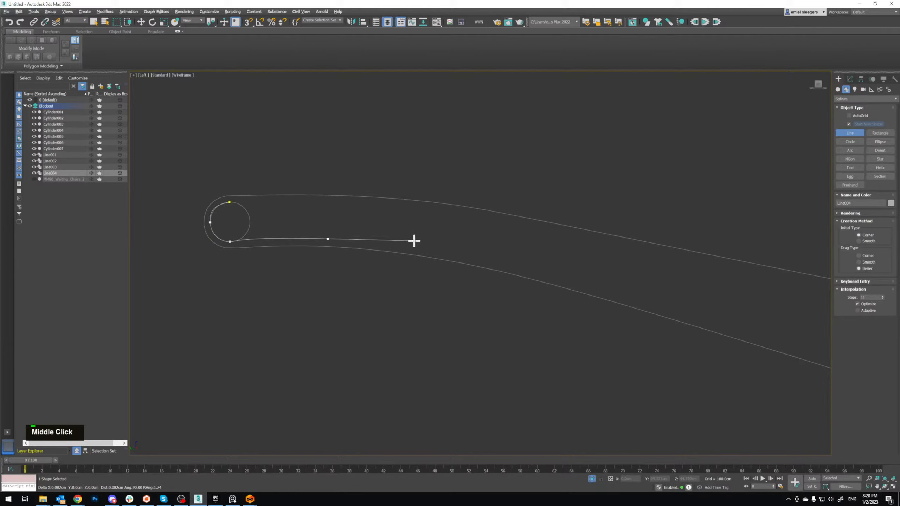
pyautogui.moveTo(532, 276); pyautogui.dragTo(342, 226, button='middle')
pyautogui.scroll(-4, 342, 225)
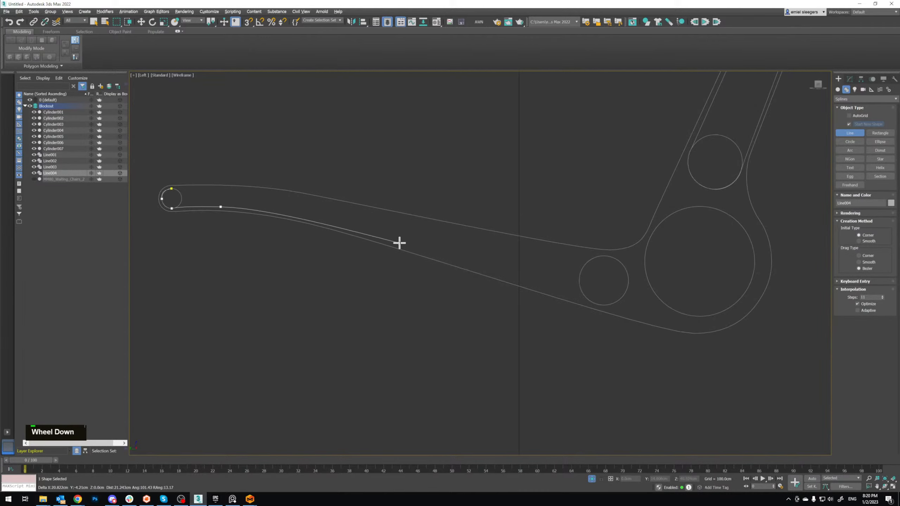
pyautogui.click(421, 250)
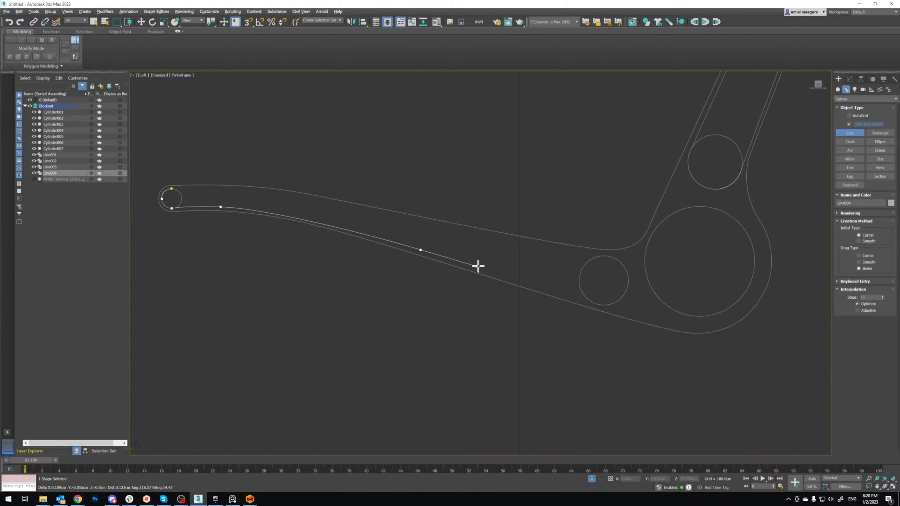
pyautogui.moveTo(512, 279); pyautogui.dragTo(558, 294, button='middle')
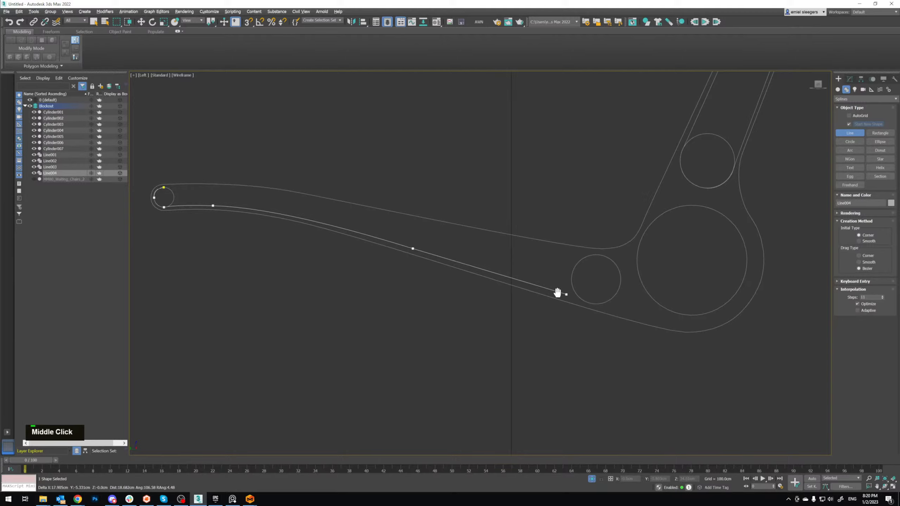
# Step: Curve the spline around the seat rail's rear cylinder, from its underside over the rear to its top
pyautogui.scroll(4, 484, 296)
pyautogui.moveTo(516, 306); pyautogui.dragTo(536, 307)
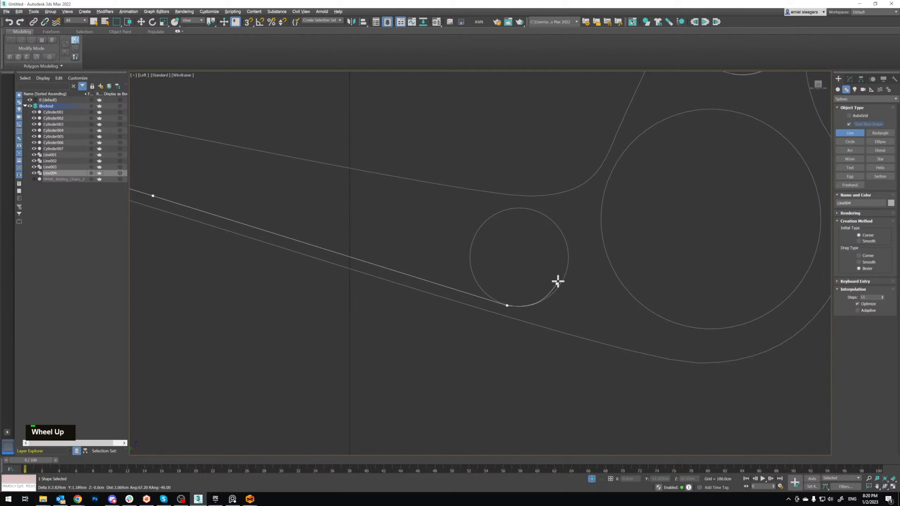
pyautogui.moveTo(568, 262); pyautogui.dragTo(569, 235)
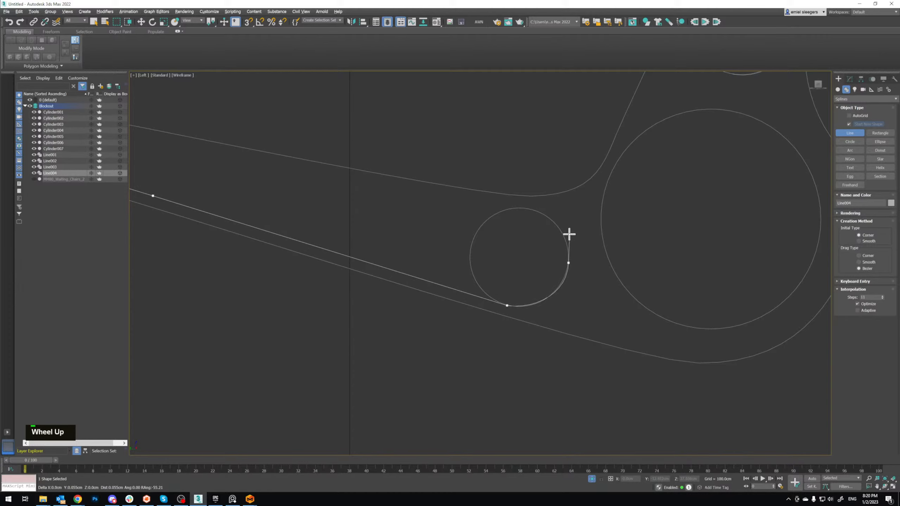
pyautogui.moveTo(529, 208); pyautogui.dragTo(502, 206)
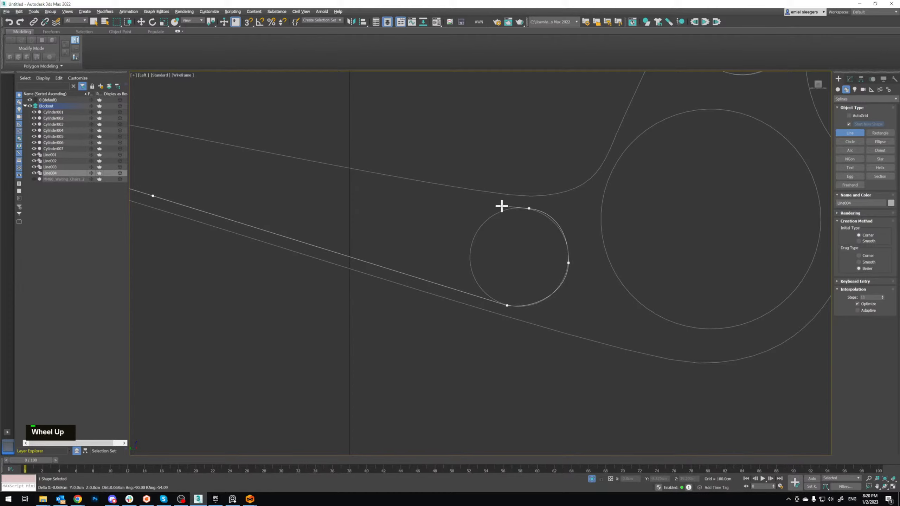
# Step: Run the spline forward inside the rail's upper edge with one point at the bend and close it at the front tip
pyautogui.moveTo(505, 205); pyautogui.dragTo(558, 231, button='middle')
pyautogui.scroll(-2, 364, 219)
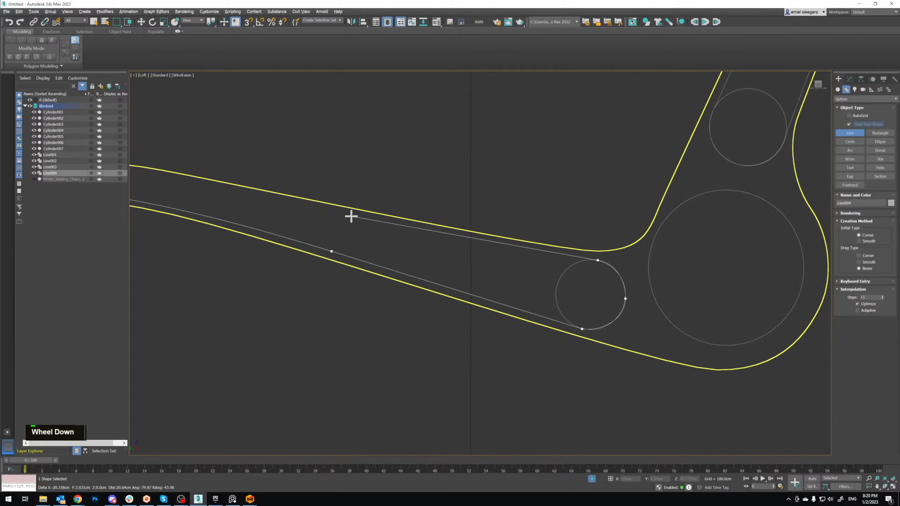
pyautogui.click(351, 216)
pyautogui.moveTo(271, 204); pyautogui.dragTo(457, 262, button='middle')
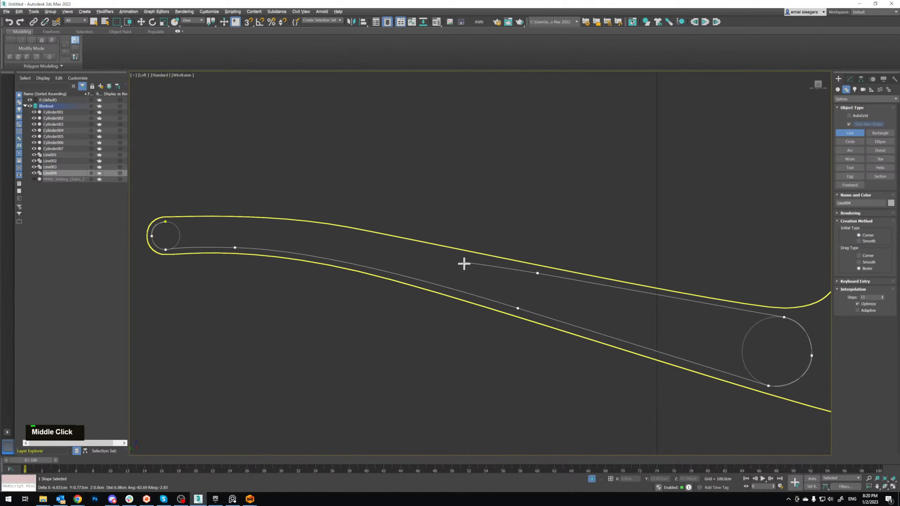
pyautogui.press('BackSpace')
pyautogui.click(319, 228)
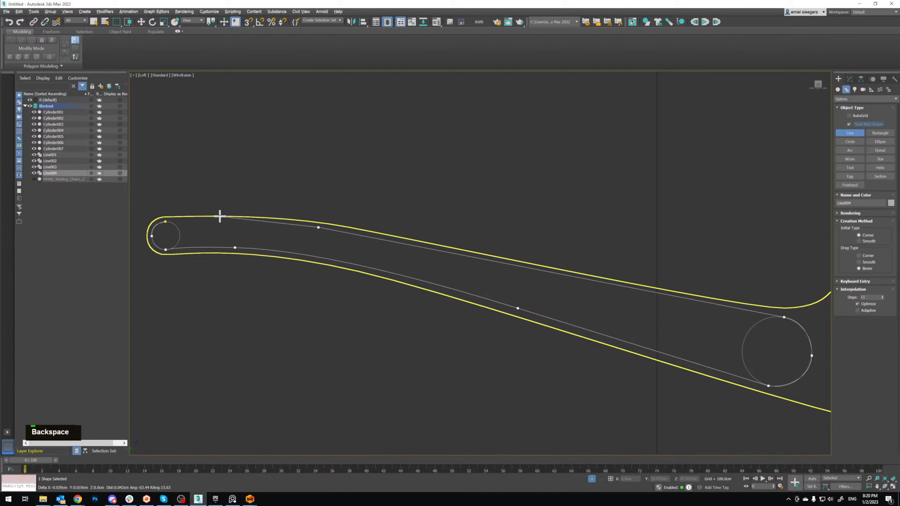
pyautogui.scroll(5, 216, 219)
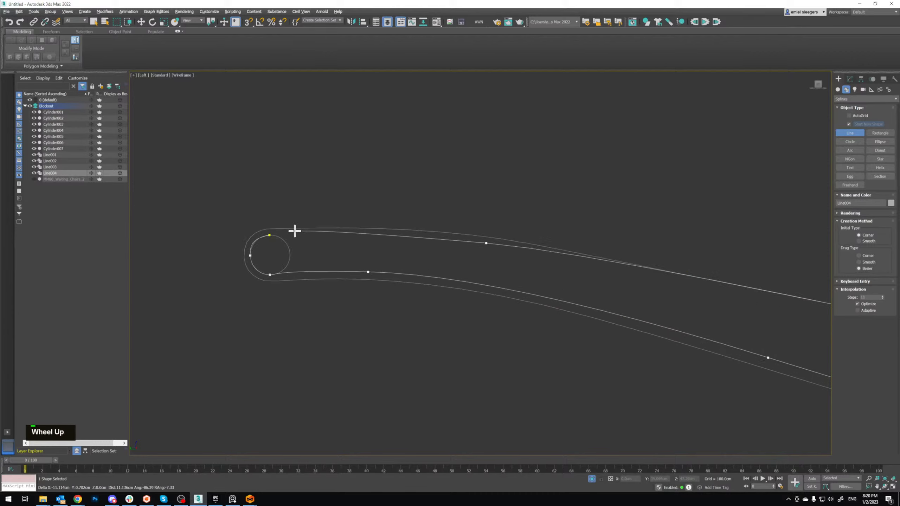
pyautogui.click(244, 239)
pyautogui.click(434, 254)
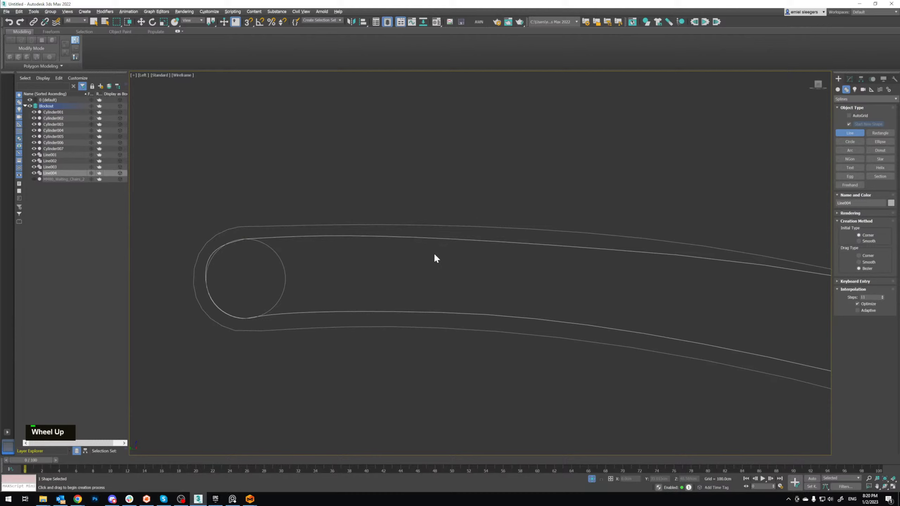
pyautogui.rightClick(435, 254)
# Step: Lengthen the Bezier handles of the inset vertex above the rear cylinder and adjust its placement on the circle
pyautogui.scroll(-4, 369, 208)
pyautogui.moveTo(585, 263); pyautogui.dragTo(260, 194, button='middle')
pyautogui.press('1')
pyautogui.click(677, 277)
pyautogui.rightClick(675, 277)
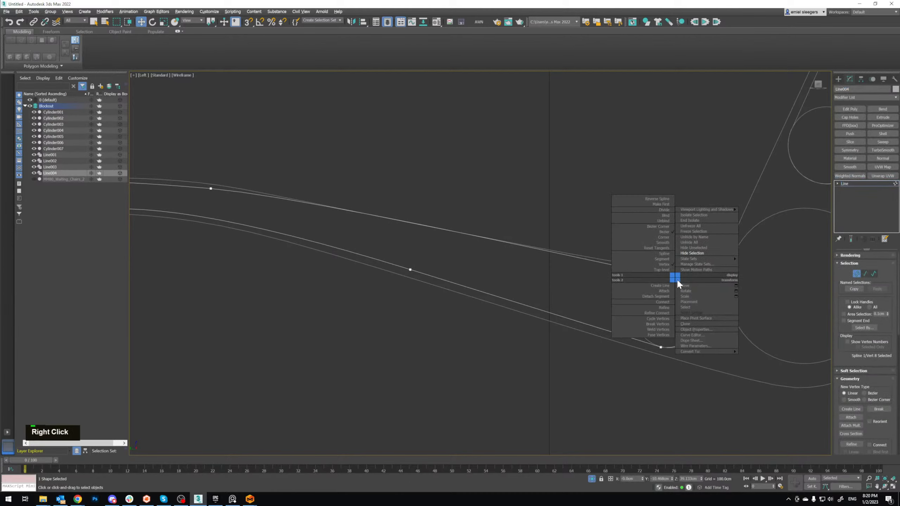
pyautogui.moveTo(513, 248); pyautogui.dragTo(417, 246, button='middle')
pyautogui.press('r')
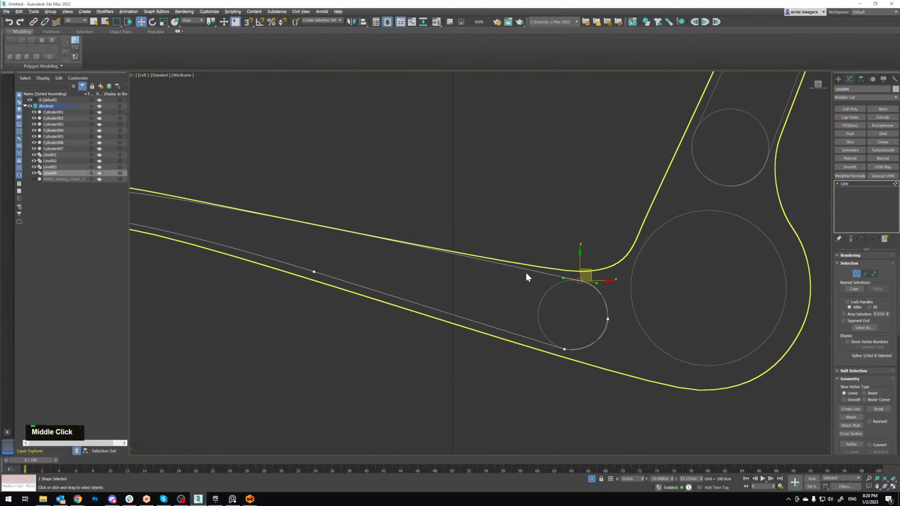
pyautogui.scroll(2, 562, 276)
pyautogui.moveTo(621, 281); pyautogui.dragTo(633, 279)
pyautogui.press('w')
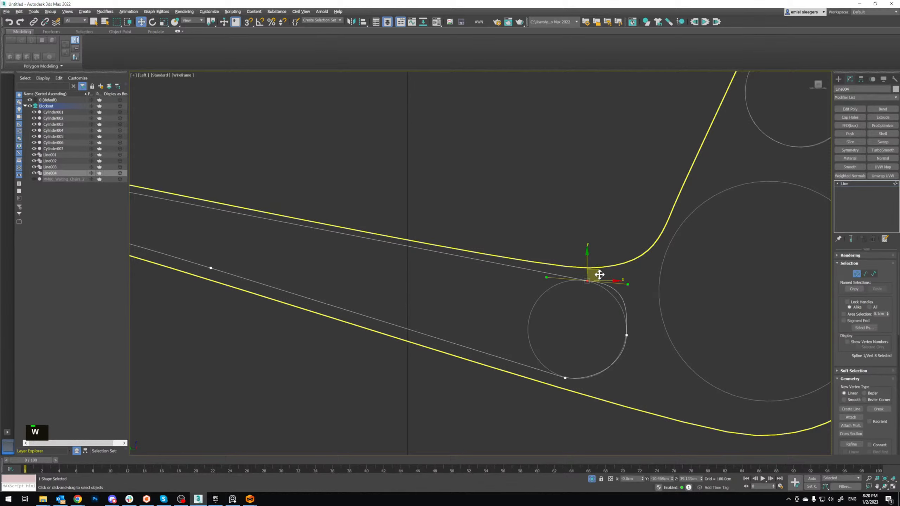
pyautogui.press('e')
pyautogui.press('w')
# Step: Convert the inset's upper bend vertex to Smooth and move it rearward so the edge runs parallel to the rail outline
pyautogui.moveTo(386, 254); pyautogui.dragTo(550, 277, button='middle')
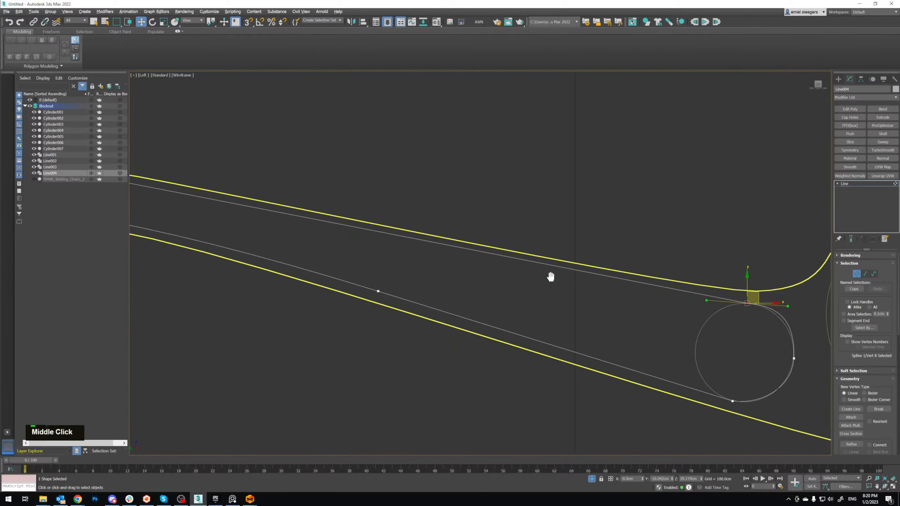
pyautogui.scroll(-2, 329, 224)
pyautogui.moveTo(329, 223); pyautogui.dragTo(454, 245, button='middle')
pyautogui.click(288, 213)
pyautogui.press('e')
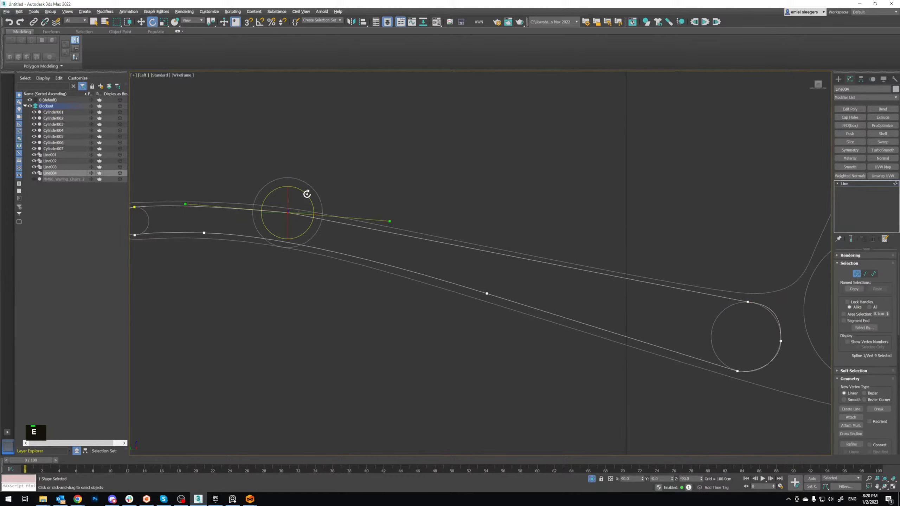
pyautogui.moveTo(307, 194); pyautogui.dragTo(308, 195)
pyautogui.hotkey('ctrl', 'z')
pyautogui.rightClick(282, 212)
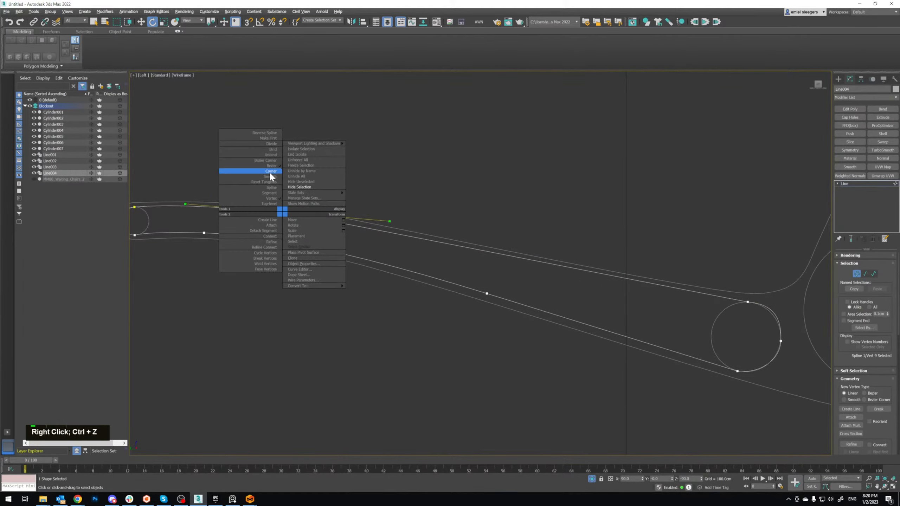
pyautogui.press('w')
pyautogui.moveTo(297, 201); pyautogui.dragTo(328, 207)
pyautogui.scroll(4, 245, 218)
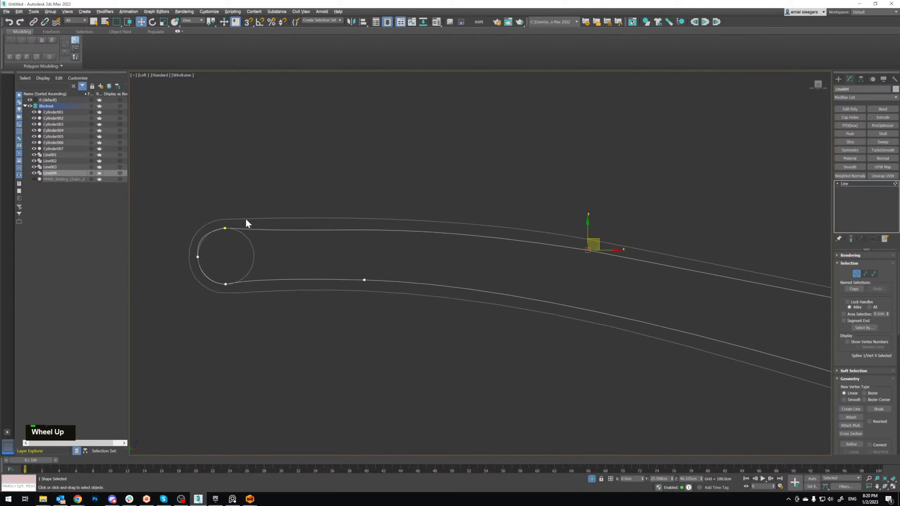
# Step: Convert the inset spline's start vertex above the front-tip cylinder to Bezier
pyautogui.click(594, 267)
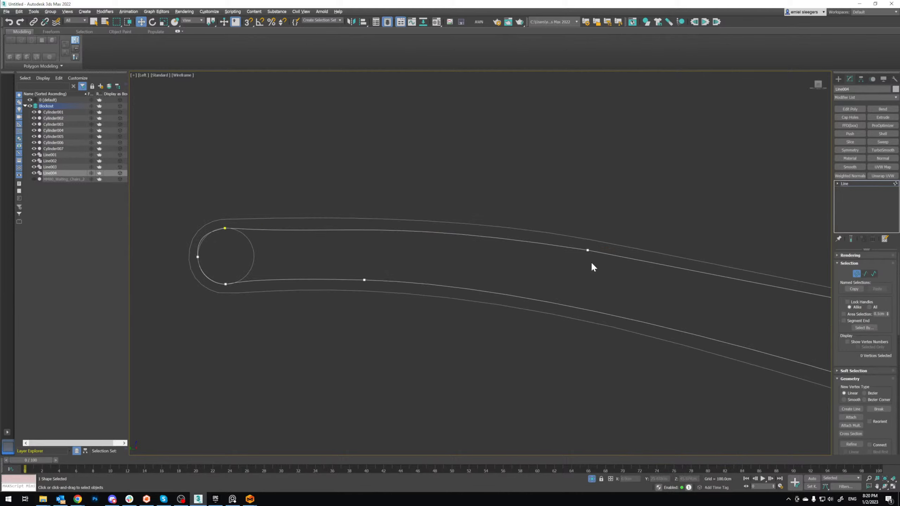
pyautogui.rightClick(222, 221)
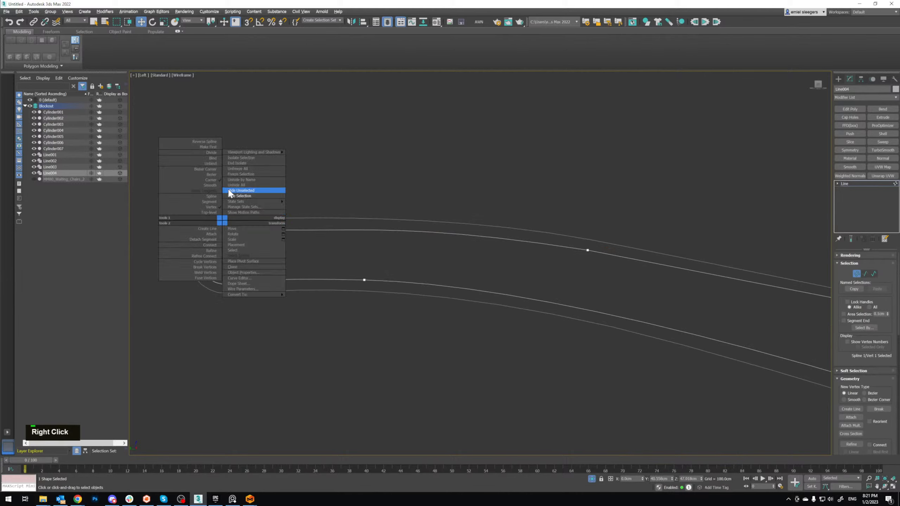
pyautogui.click(214, 172)
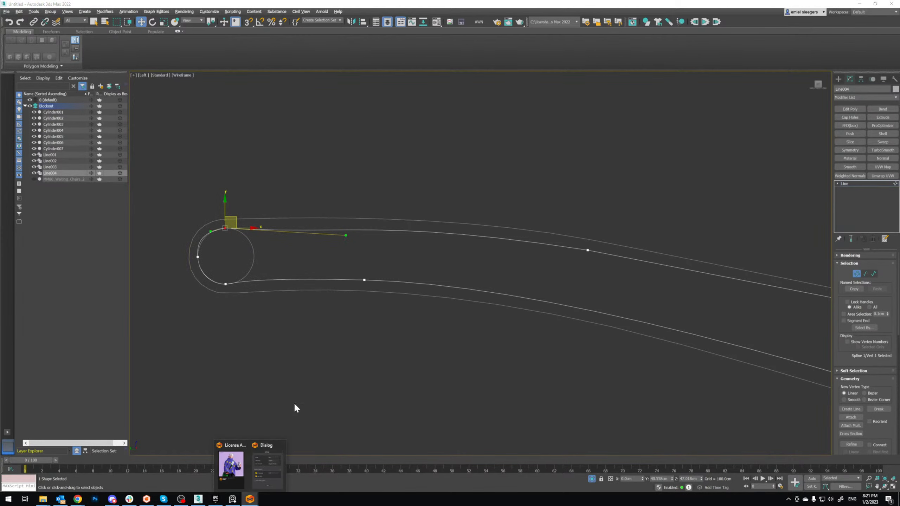
# Step: Bring up Marvelous Designer's startup dialog and confirm it to continue loading
pyautogui.click(266, 468)
pyautogui.click(468, 339)
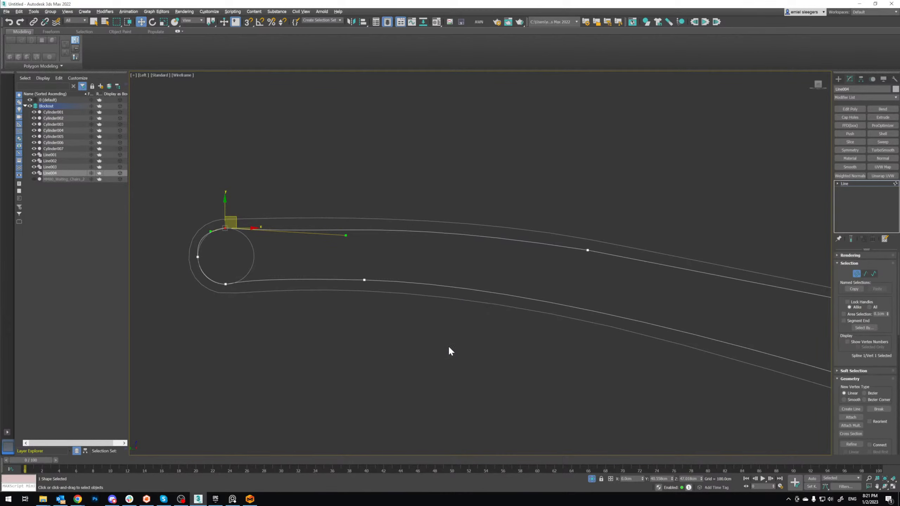
pyautogui.middleClick(323, 264)
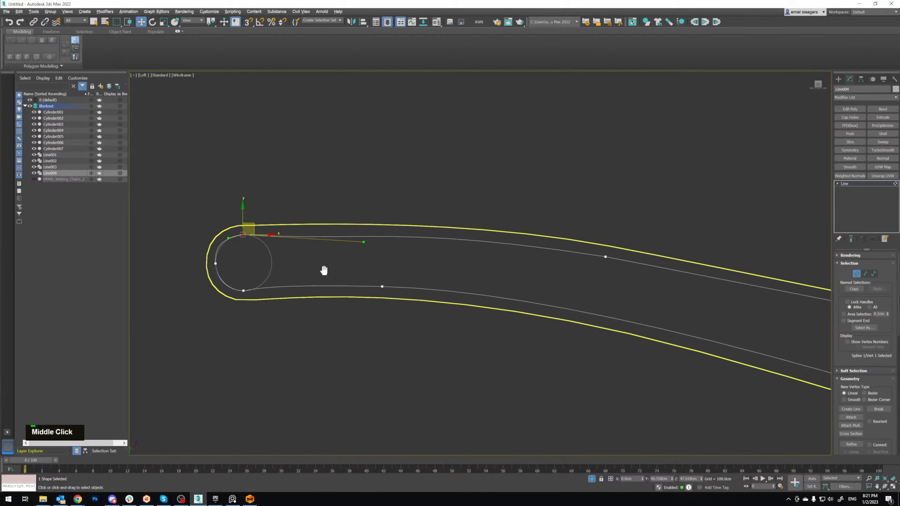
pyautogui.scroll(2, 367, 255)
pyautogui.press('e')
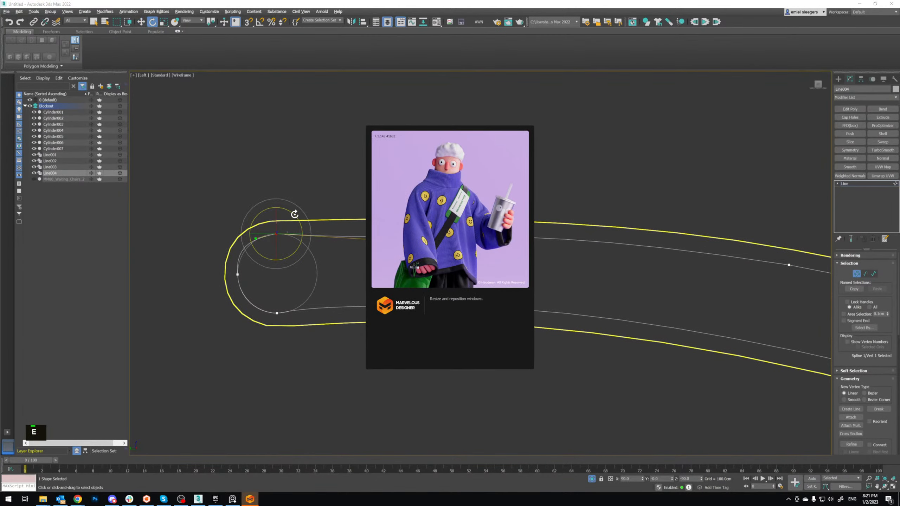
pyautogui.middleClick(292, 226)
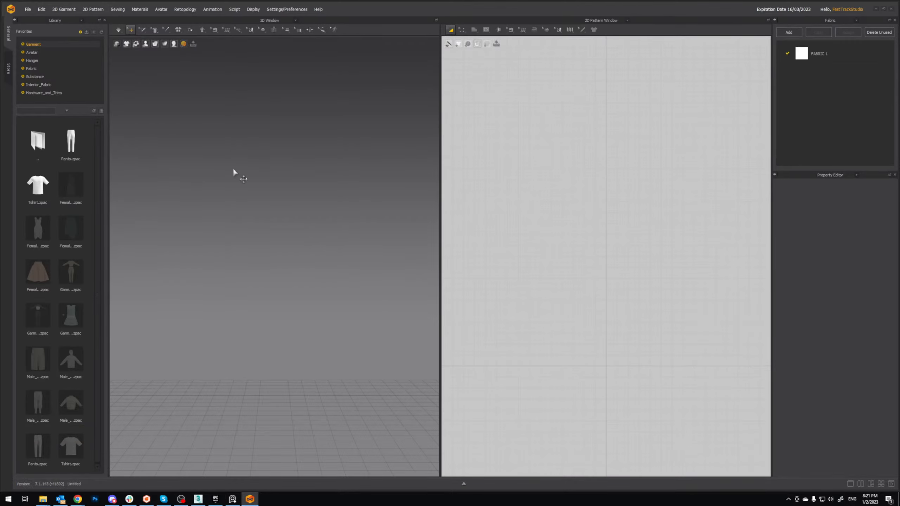
# Step: Start an additive FBX import and browse to the copied MM80-Waiting_Chairs asset folder path
pyautogui.moveTo(233, 170); pyautogui.dragTo(271, 225, button='right')
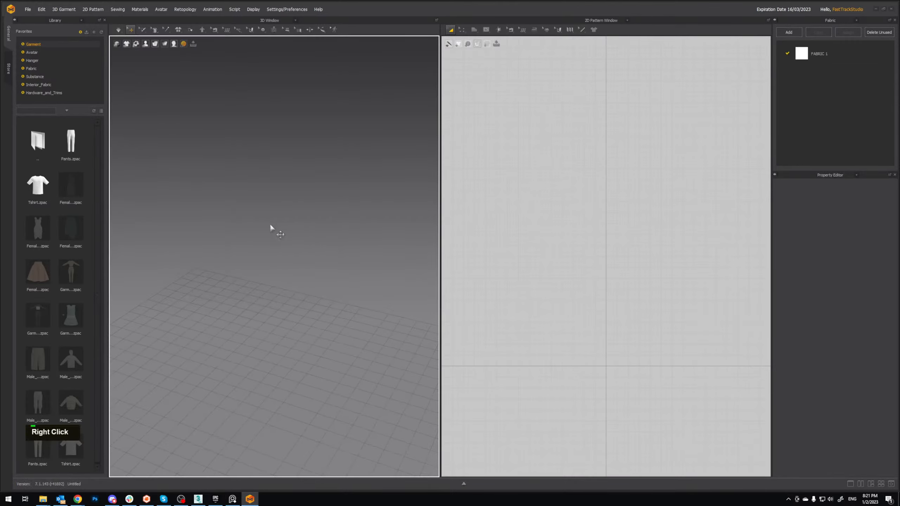
pyautogui.click(28, 9)
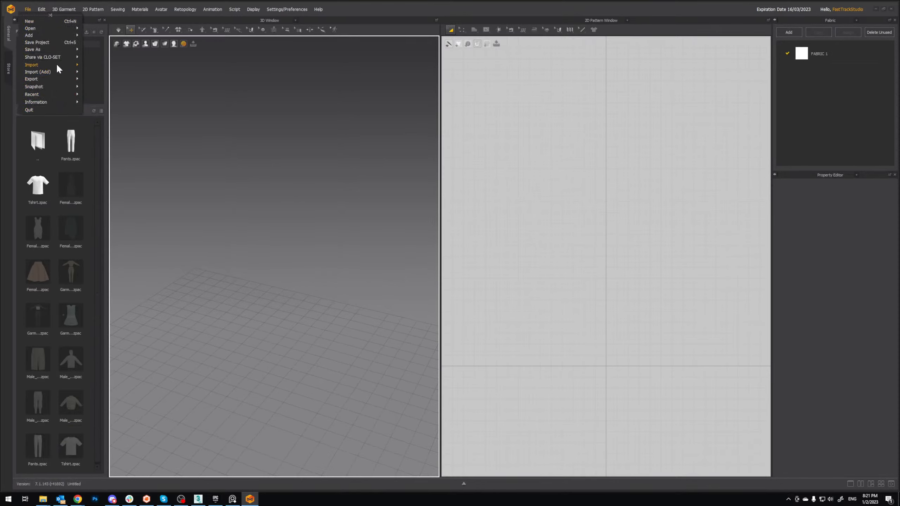
pyautogui.moveTo(56, 71)
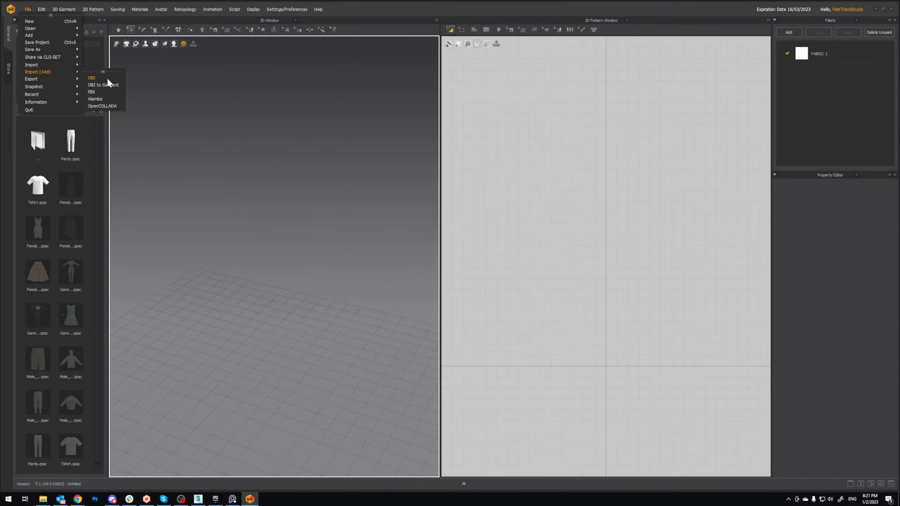
pyautogui.click(102, 93)
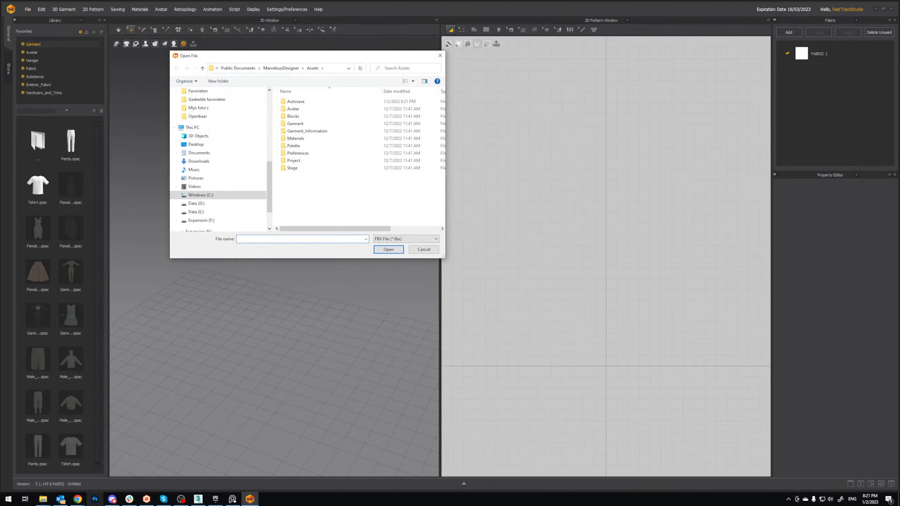
pyautogui.click(43, 499)
pyautogui.click(30, 463)
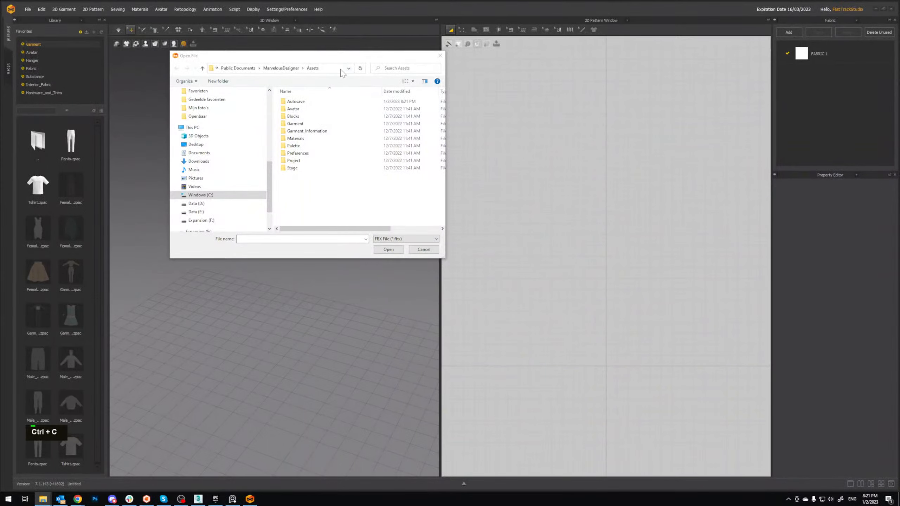
pyautogui.click(342, 68)
pyautogui.hotkey('ctrl', 'v')
pyautogui.press('Return')
# Step: Choose the chairs' FBX from the file subfolder and import it with the default options as an added avatar
pyautogui.click(291, 102)
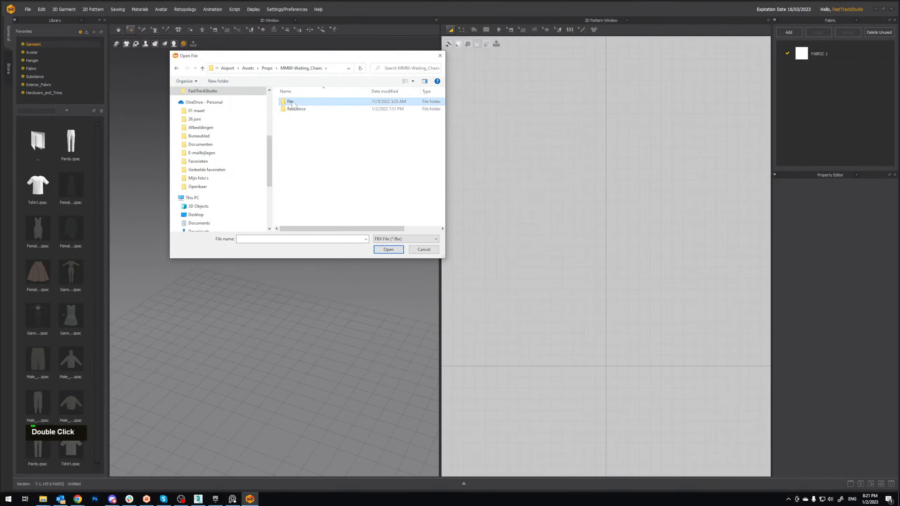
pyautogui.doubleClick(292, 102)
pyautogui.doubleClick(322, 102)
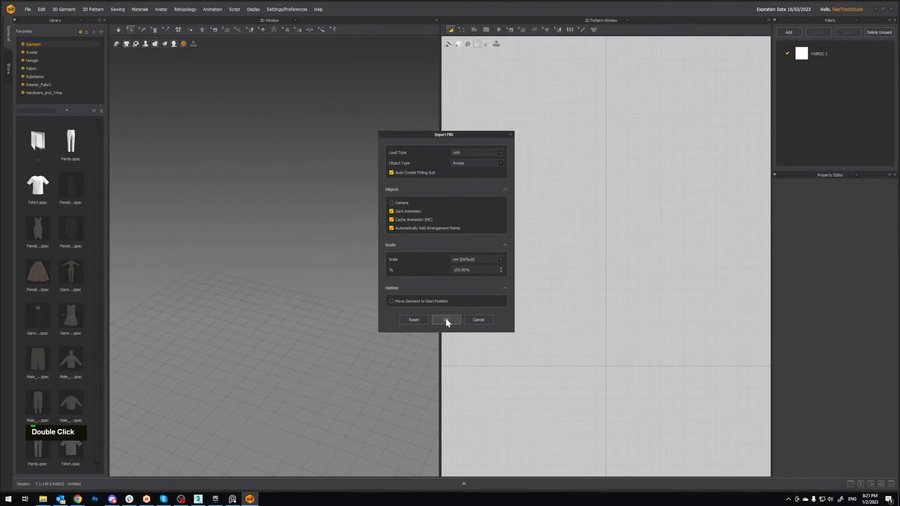
pyautogui.click(446, 320)
pyautogui.click(453, 262)
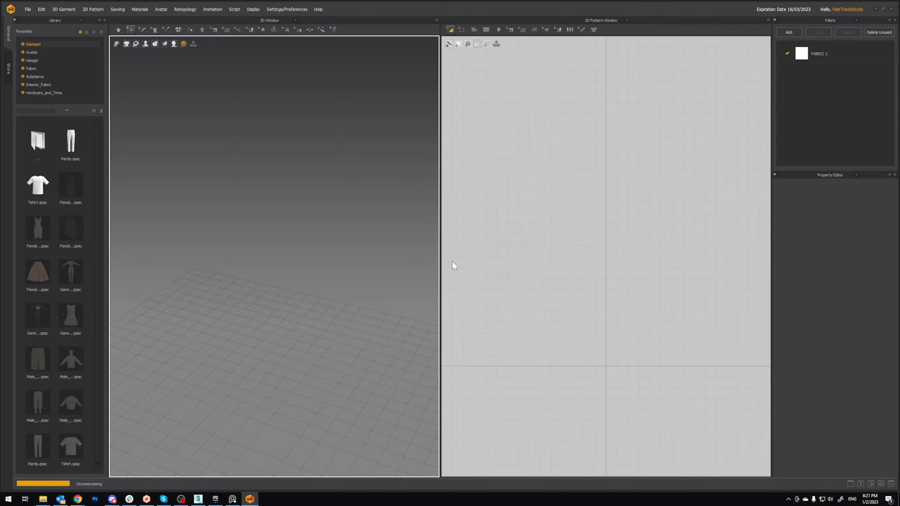
pyautogui.scroll(-1, 369, 297)
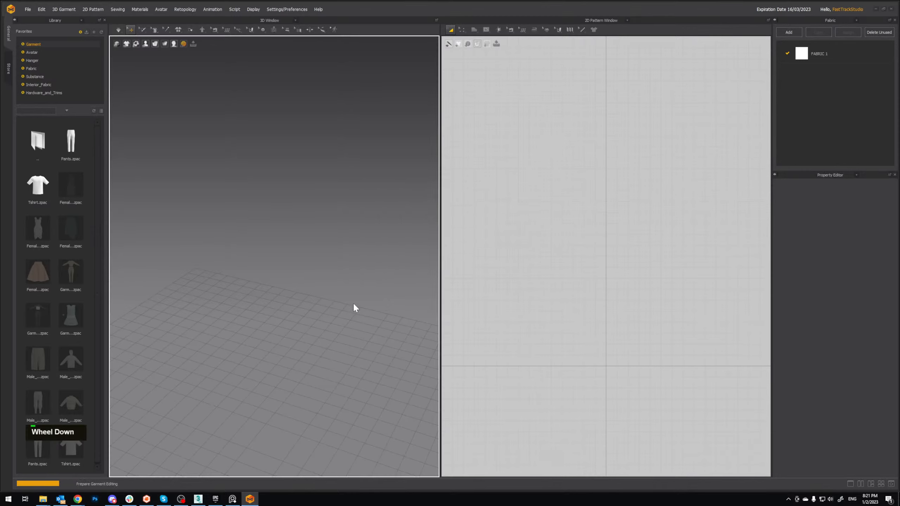
pyautogui.click(443, 262)
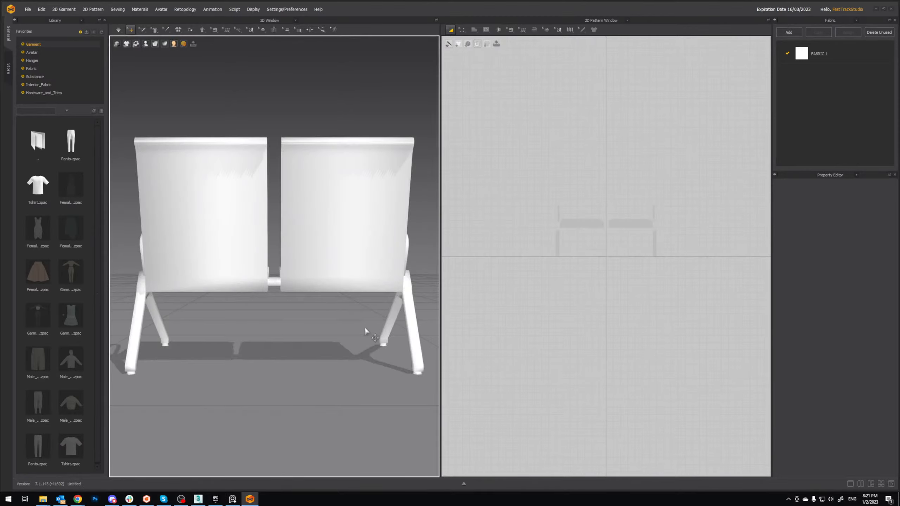
# Step: Draw a rectangular cloth pattern over the chairs' silhouette, wider than both seats, with the Rectangle tool
pyautogui.moveTo(364, 326); pyautogui.dragTo(352, 297, button='right')
pyautogui.scroll(-3, 330, 304)
pyautogui.scroll(5, 327, 305)
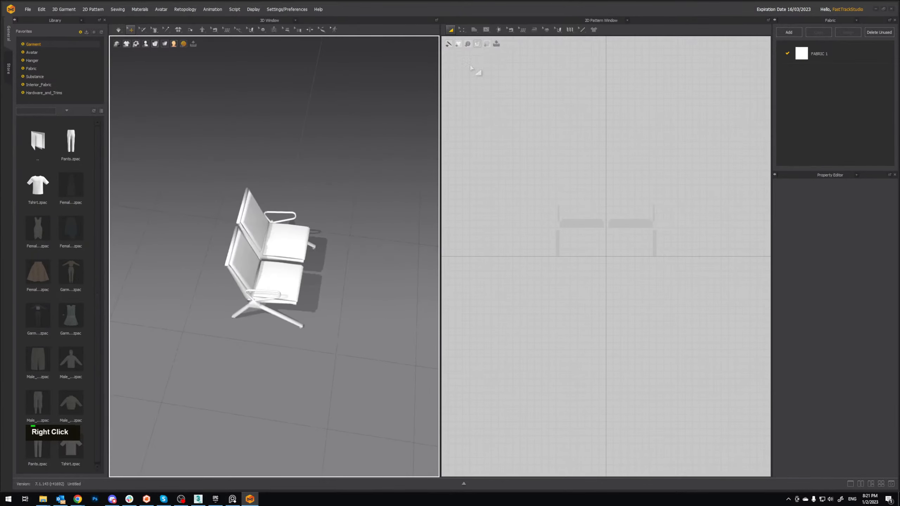
pyautogui.scroll(3, 616, 111)
pyautogui.click(475, 30)
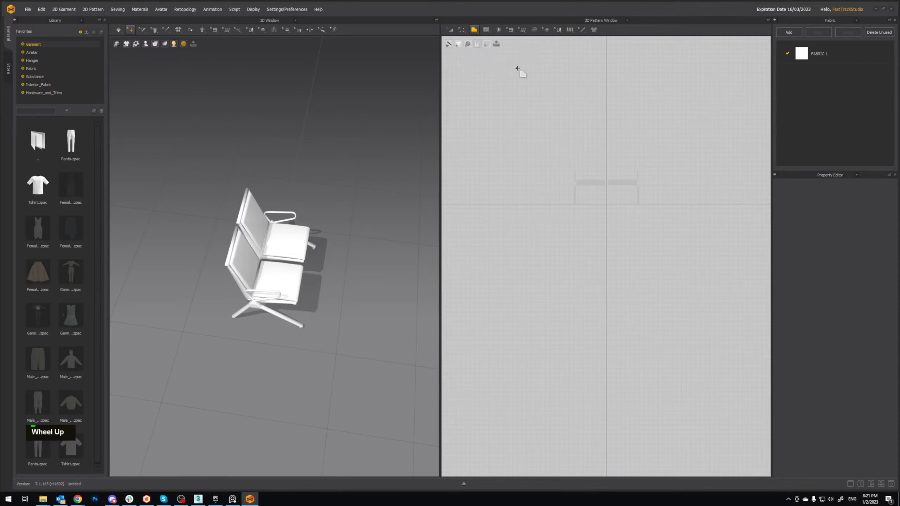
pyautogui.scroll(-3, 583, 82)
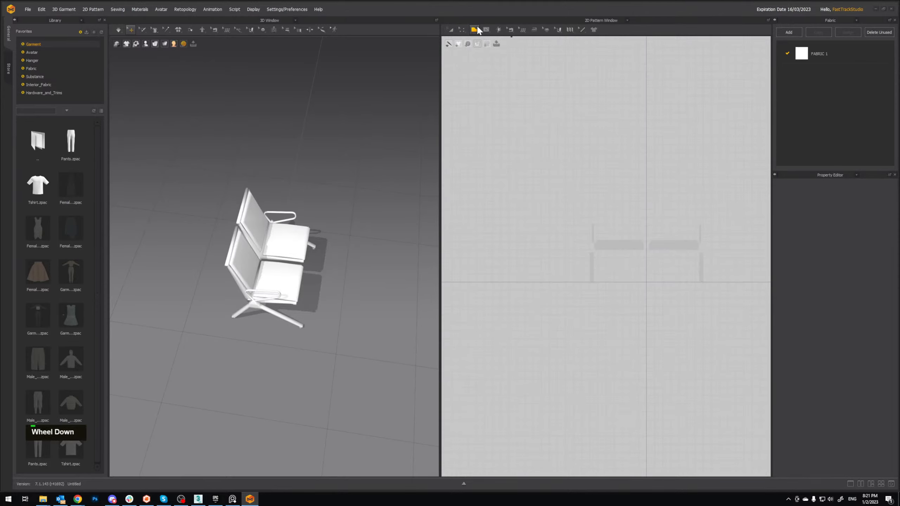
pyautogui.click(478, 31)
pyautogui.click(506, 66)
pyautogui.moveTo(566, 172)
pyautogui.mouseDown()
pyautogui.moveTo(672, 239)
pyautogui.moveTo(723, 253)
pyautogui.mouseUp()
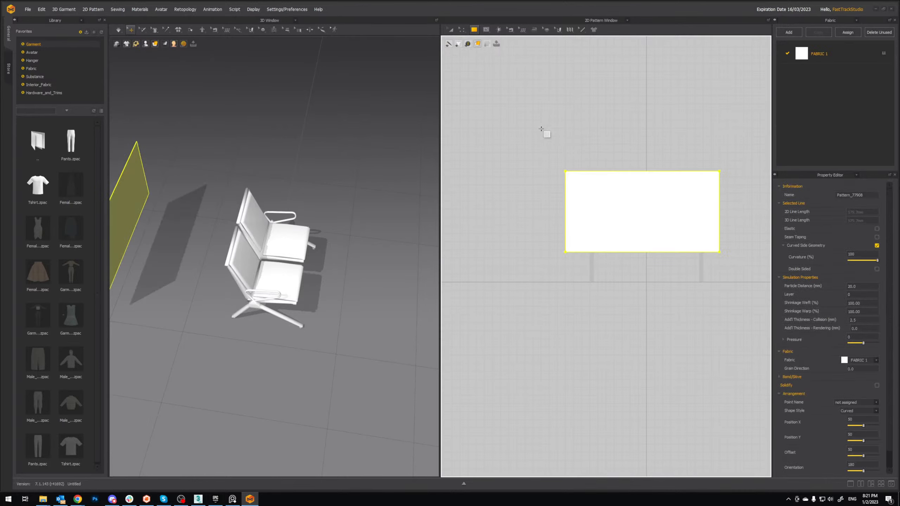
# Step: Lay the rectangular pattern flat in the 3D scene and move it above the chairs
pyautogui.moveTo(257, 120); pyautogui.dragTo(268, 121, button='right')
pyautogui.scroll(2, 205, 171)
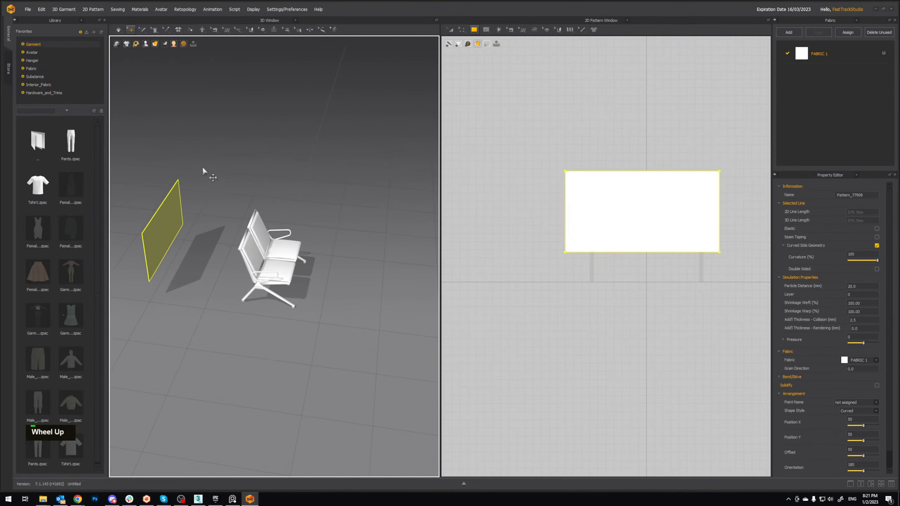
pyautogui.click(160, 227)
pyautogui.moveTo(167, 233); pyautogui.dragTo(210, 261, button='right')
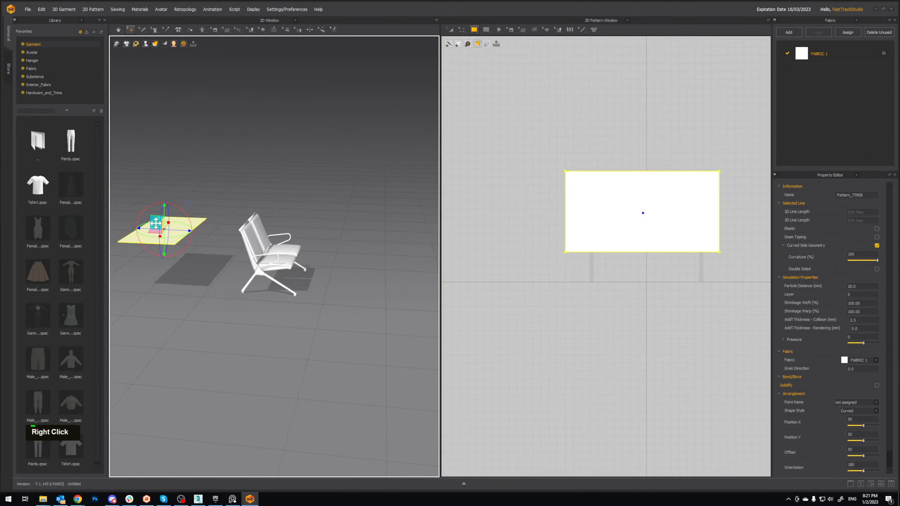
pyautogui.moveTo(162, 215); pyautogui.dragTo(263, 181)
pyautogui.moveTo(262, 181); pyautogui.dragTo(279, 222, button='right')
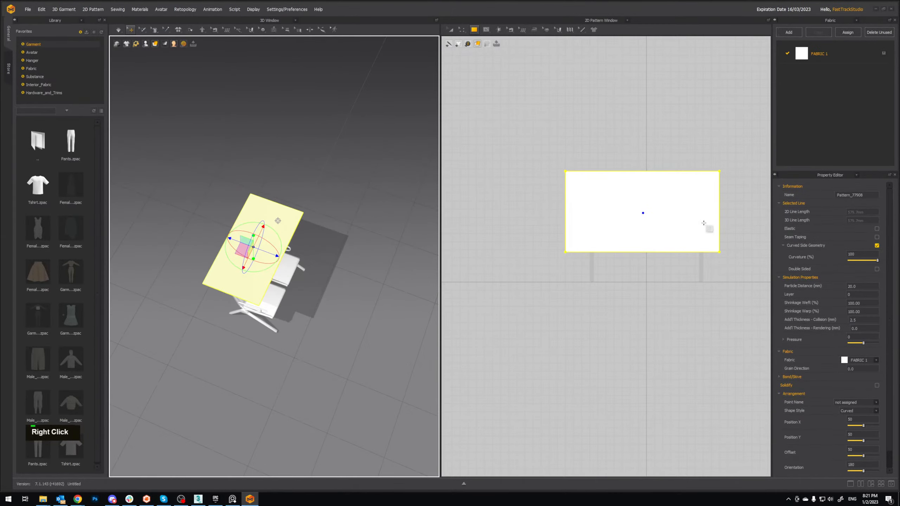
# Step: Stretch the rectangular pattern downward to make it deeper, and reposition it at an angle above the two chairs
pyautogui.press('a')
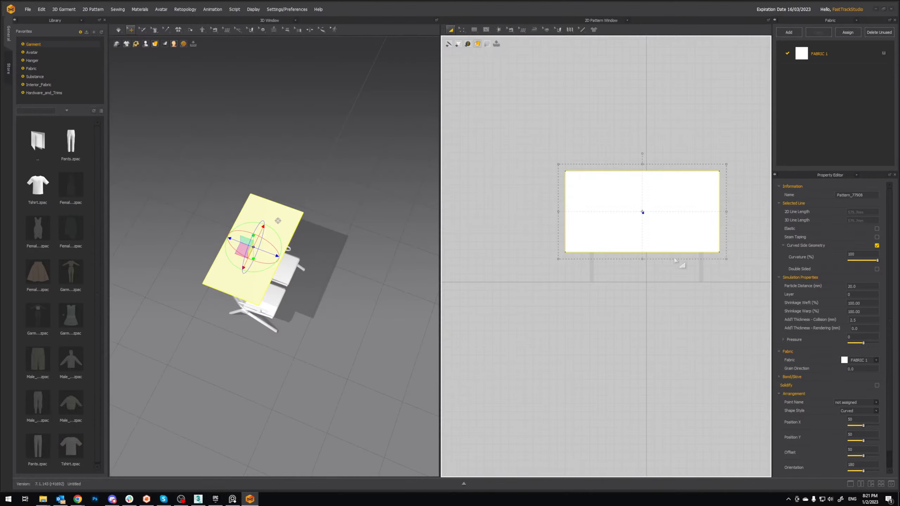
pyautogui.moveTo(642, 258); pyautogui.dragTo(643, 304)
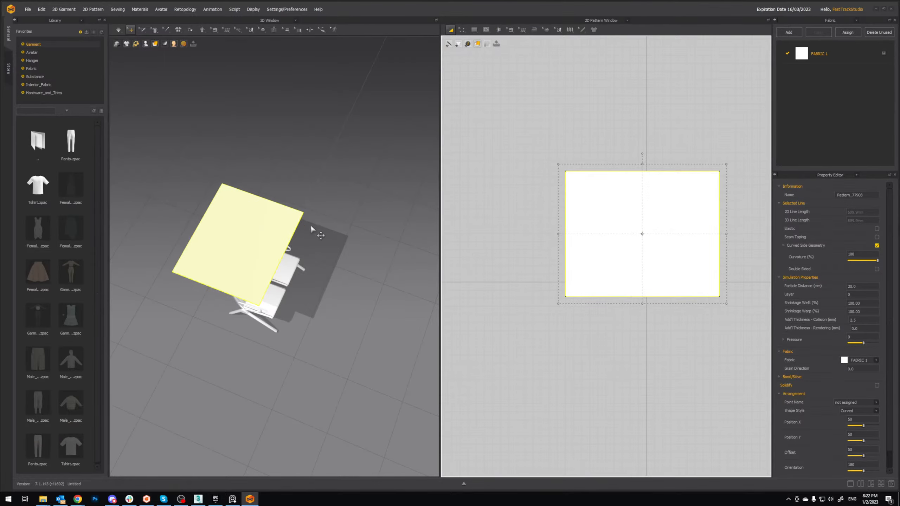
pyautogui.moveTo(311, 229); pyautogui.dragTo(258, 237, button='right')
pyautogui.keyDown('shift'); pyautogui.moveTo(260, 237); pyautogui.dragTo(335, 185, button='middle'); pyautogui.keyUp('shift')
pyautogui.moveTo(360, 197); pyautogui.dragTo(312, 199, button='right')
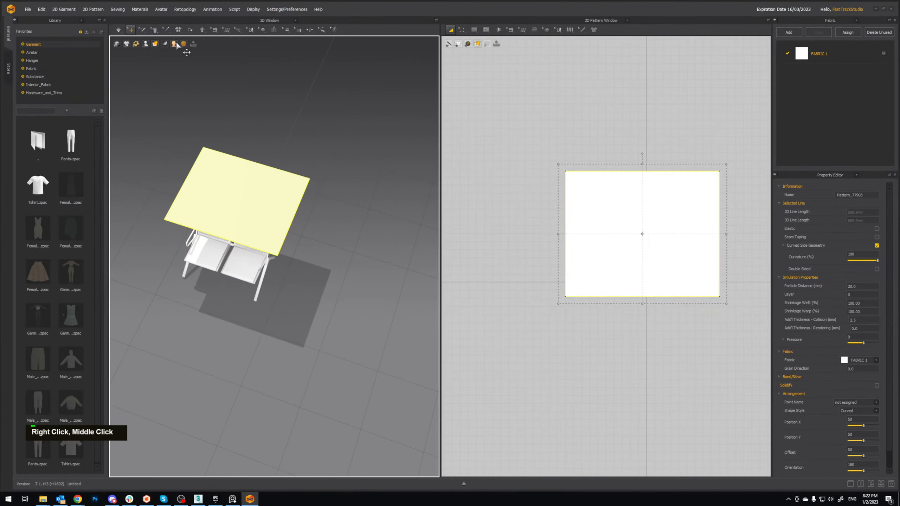
pyautogui.click(254, 217)
pyautogui.moveTo(254, 209); pyautogui.dragTo(261, 238)
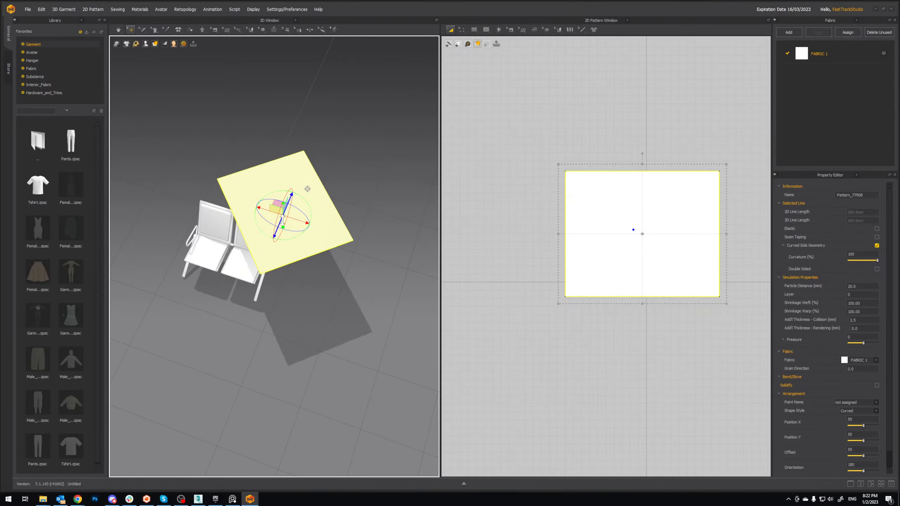
pyautogui.moveTo(266, 213); pyautogui.dragTo(261, 212)
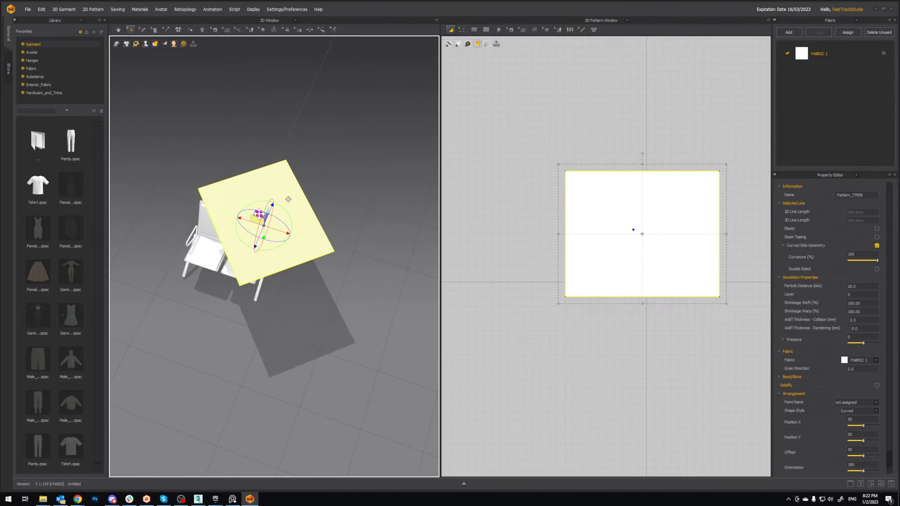
pyautogui.moveTo(261, 212); pyautogui.dragTo(279, 196, button='middle')
pyautogui.moveTo(279, 197); pyautogui.dragTo(308, 173, button='right')
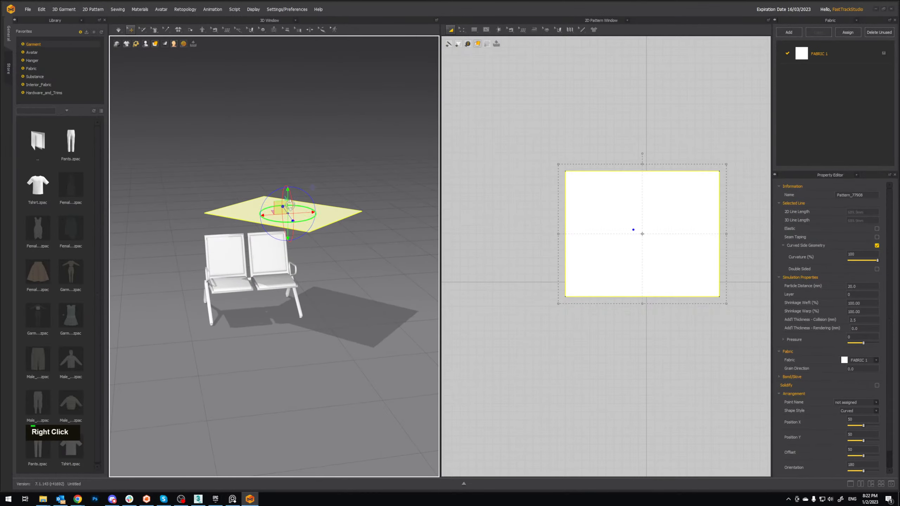
pyautogui.moveTo(272, 210); pyautogui.dragTo(268, 210)
# Step: Set the cloth pattern's particle distance to 15 mm
pyautogui.click(853, 286)
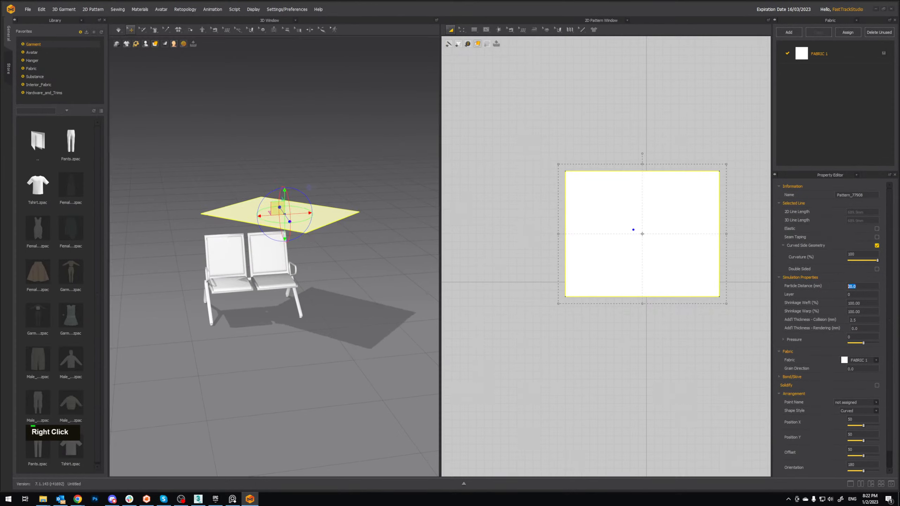
pyautogui.write('15')
pyautogui.press('Return')
# Step: Expand the physical properties of FABRIC 1 and apply the Cotton_50s_Poplin preset
pyautogui.moveTo(370, 187)
pyautogui.mouseDown(button='right')
pyautogui.moveTo(358, 181)
pyautogui.moveTo(373, 190)
pyautogui.mouseUp(button='right')
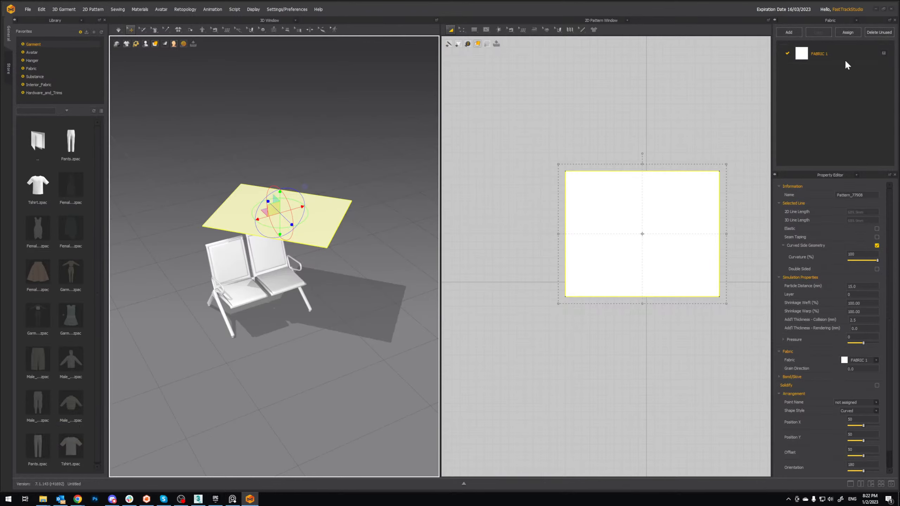
pyautogui.click(833, 55)
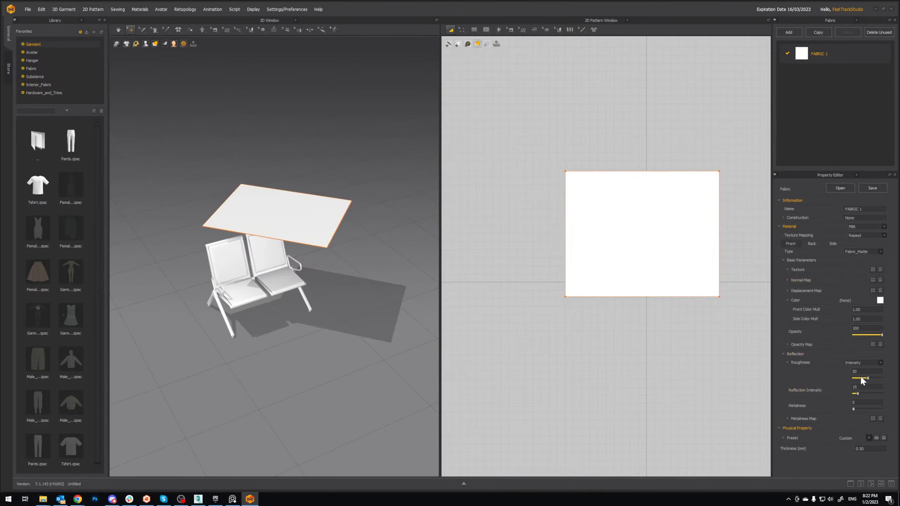
pyautogui.click(880, 252)
pyautogui.click(881, 252)
pyautogui.click(784, 438)
pyautogui.scroll(-3, 819, 431)
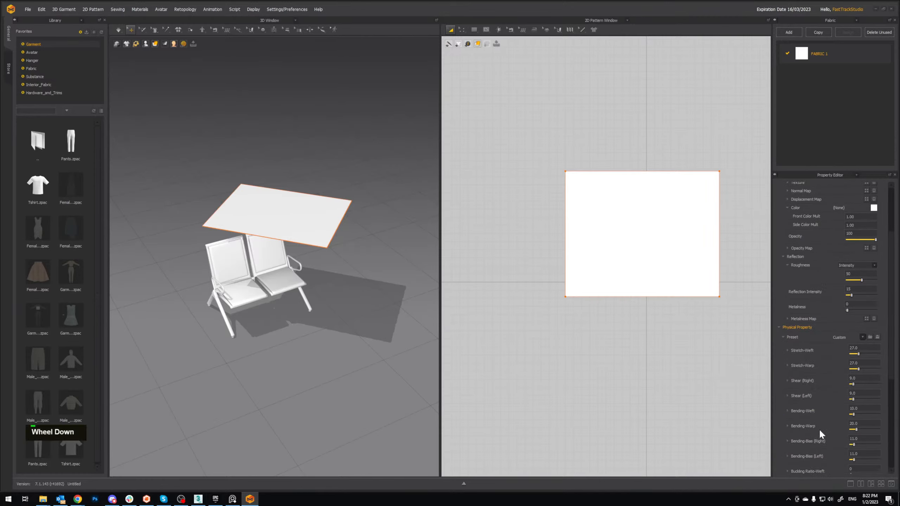
pyautogui.click(863, 337)
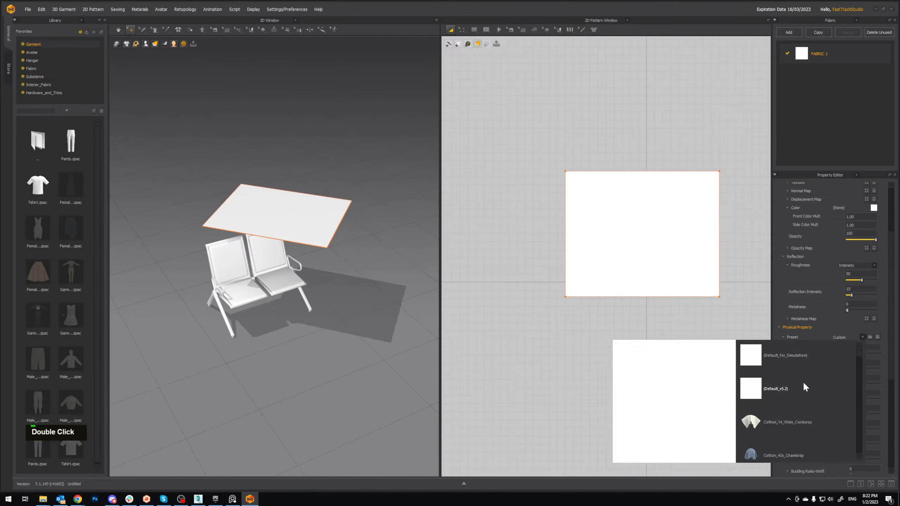
pyautogui.click(788, 417)
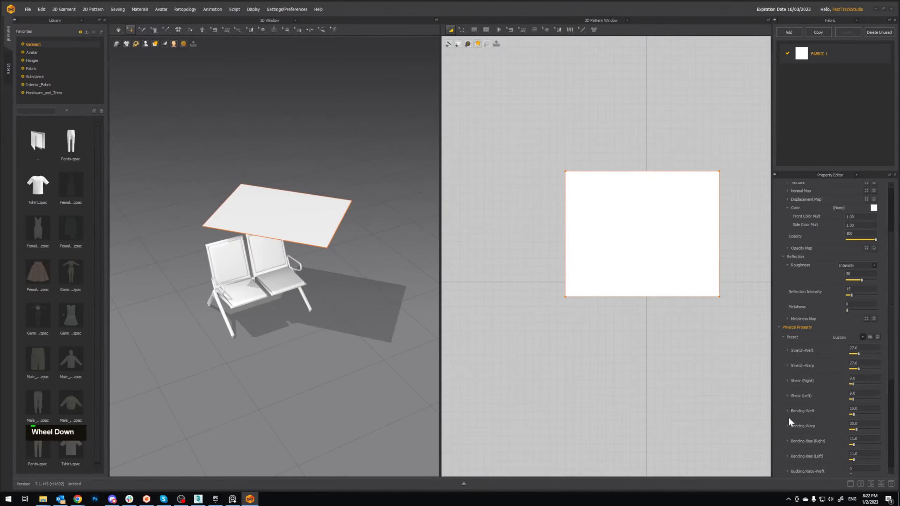
# Step: Run the cloth simulation to drape the pattern over the chairs
pyautogui.click(119, 30)
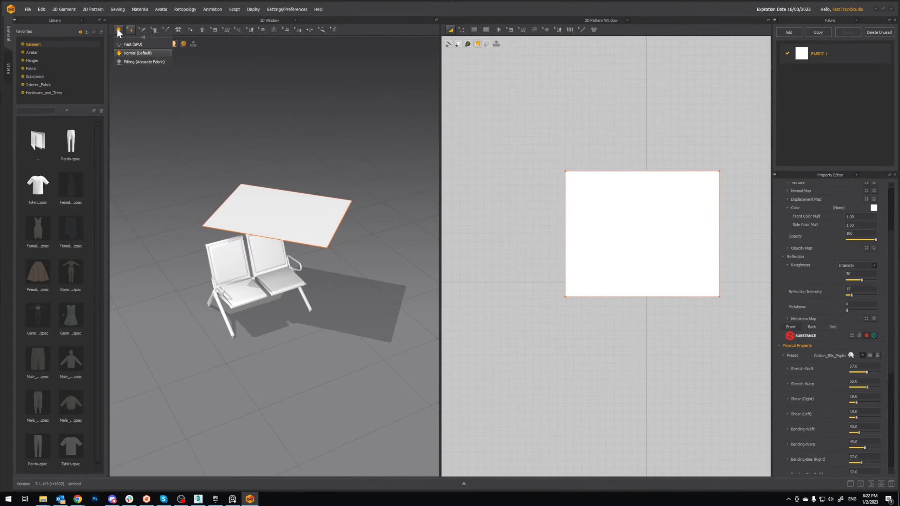
pyautogui.click(119, 31)
pyautogui.moveTo(272, 181); pyautogui.dragTo(286, 255, button='right')
pyautogui.scroll(3, 322, 192)
pyautogui.scroll(-5, 321, 191)
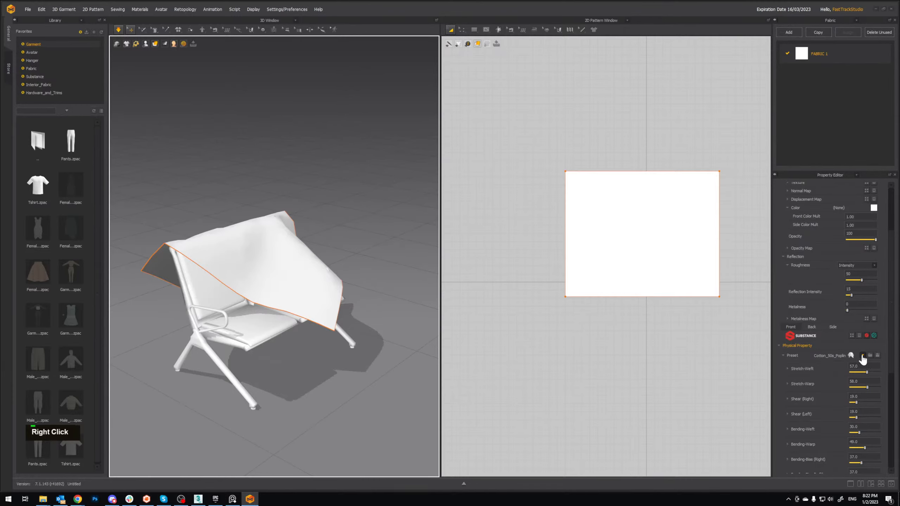
# Step: Change FABRIC 1's physical property preset to Silk_Duchess_Satin while the simulation runs
pyautogui.click(862, 356)
pyautogui.scroll(-5, 803, 322)
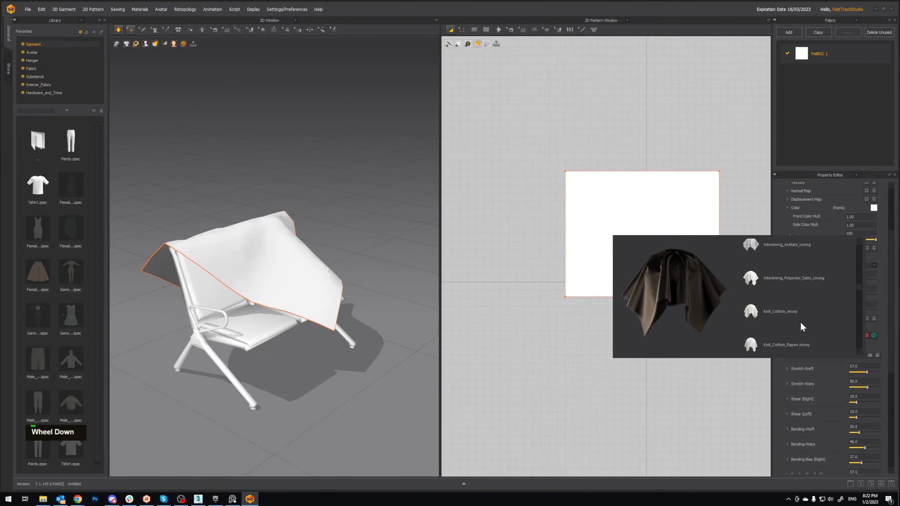
pyautogui.scroll(-3, 780, 275)
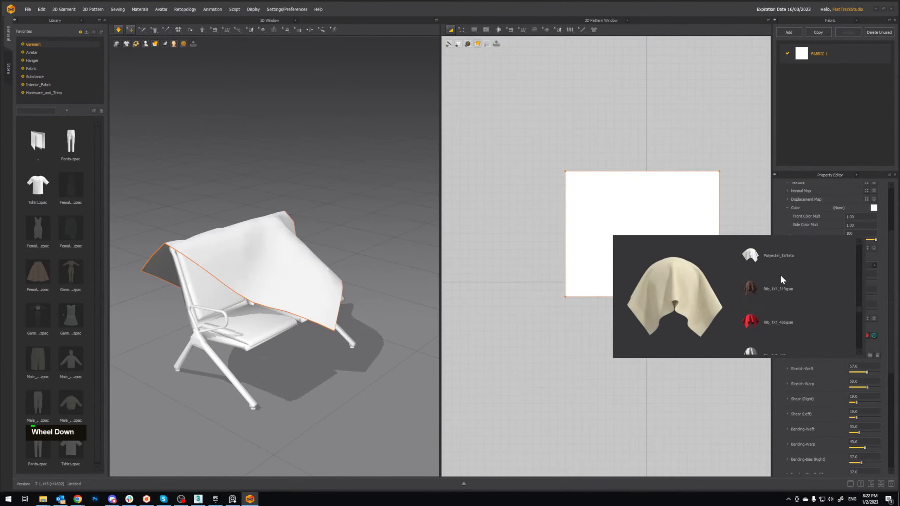
pyautogui.scroll(-3, 787, 279)
pyautogui.scroll(1, 784, 279)
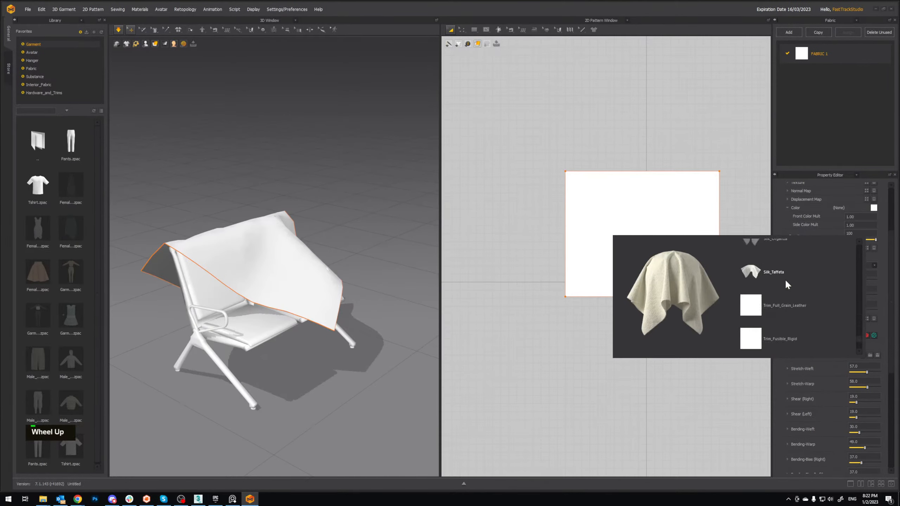
pyautogui.scroll(1, 779, 278)
pyautogui.click(779, 277)
pyautogui.rightClick(306, 277)
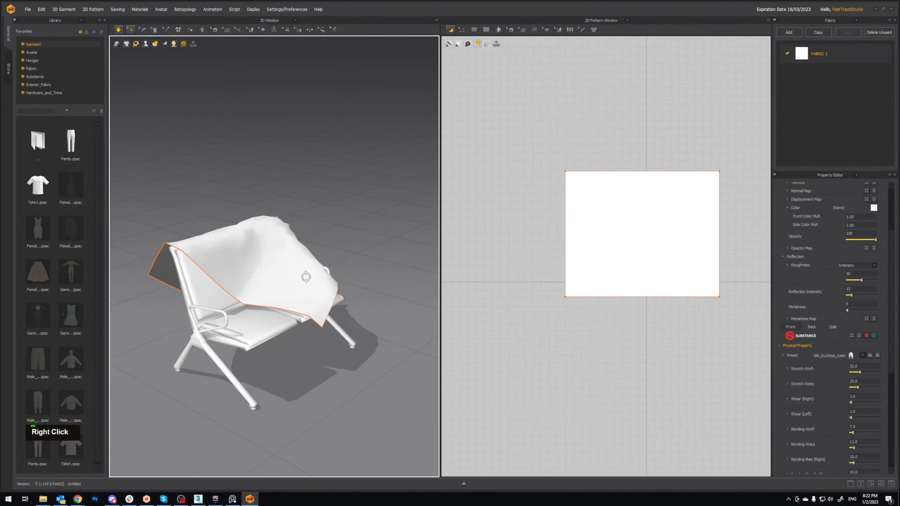
# Step: Select the cloth pattern and set its particle distance to 10 mm
pyautogui.moveTo(306, 277); pyautogui.dragTo(341, 252, button='right')
pyautogui.click(630, 241)
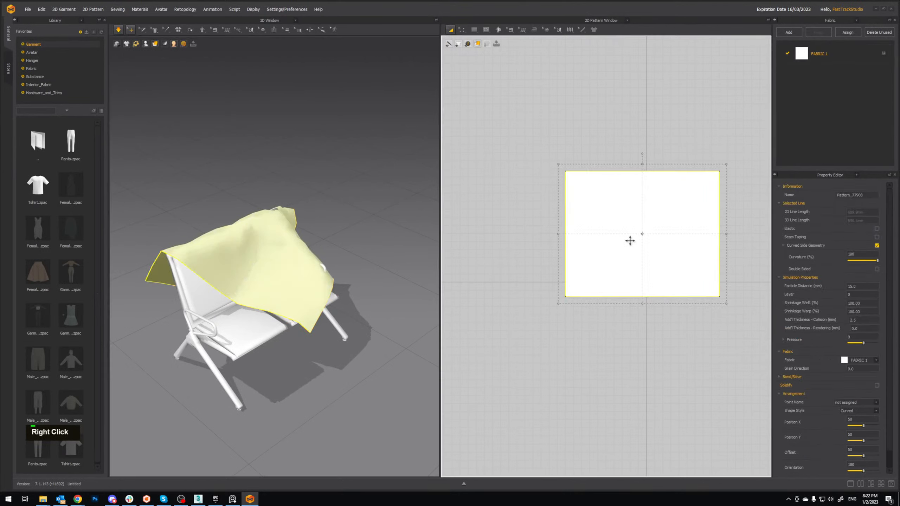
pyautogui.click(868, 287)
pyautogui.write('10')
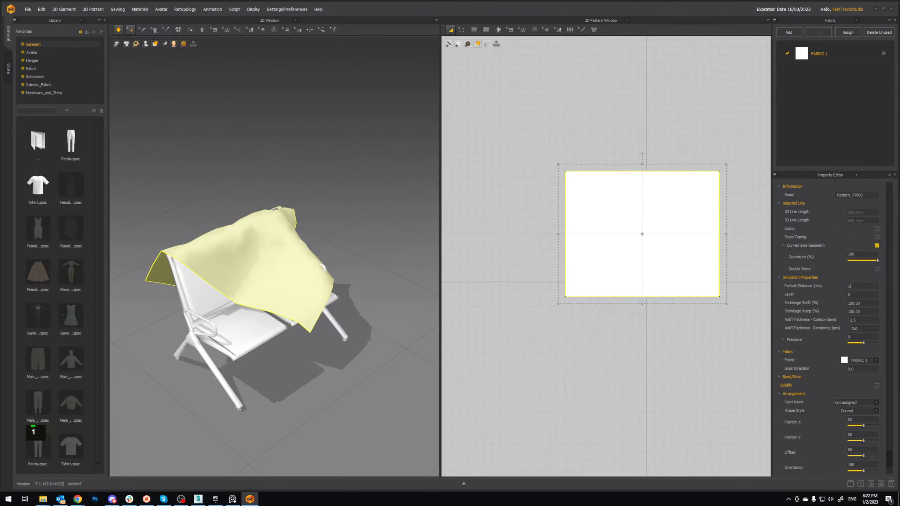
pyautogui.press('Return')
pyautogui.moveTo(341, 223); pyautogui.dragTo(410, 223, button='right')
pyautogui.click(382, 222)
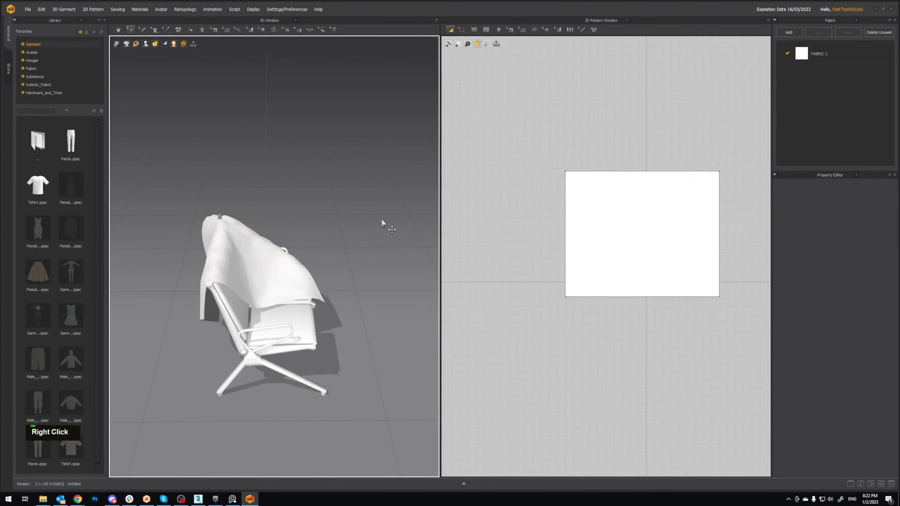
# Step: Enlarge the rectangular cloth pattern in the 2D view by extending its lower edge downward and its right edge outward
pyautogui.moveTo(314, 232); pyautogui.dragTo(231, 233, button='right')
pyautogui.click(617, 217)
pyautogui.moveTo(643, 306); pyautogui.dragTo(645, 328)
pyautogui.moveTo(725, 246); pyautogui.dragTo(742, 246)
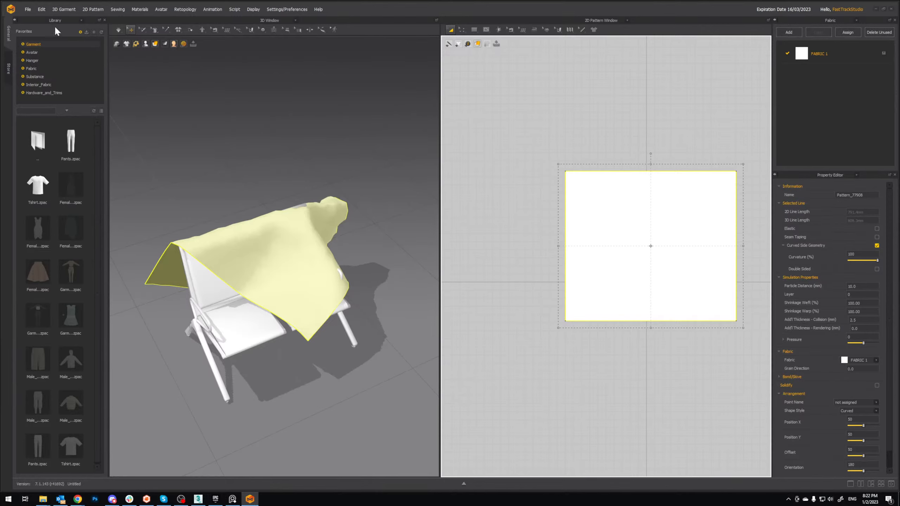
# Step: Run the simulation and pull the enlarged cloth across the chair backs toward the far armrest
pyautogui.click(119, 30)
pyautogui.moveTo(249, 273); pyautogui.dragTo(287, 274, button='right')
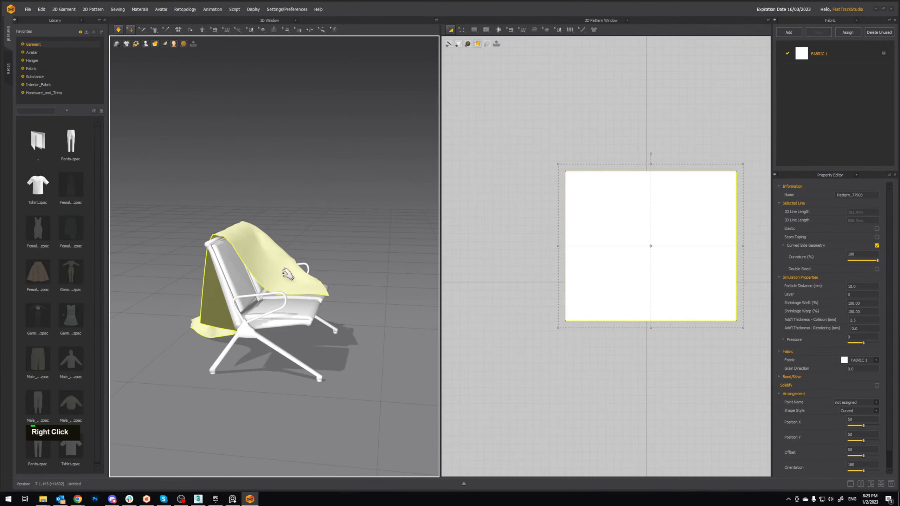
pyautogui.moveTo(287, 274); pyautogui.dragTo(354, 281)
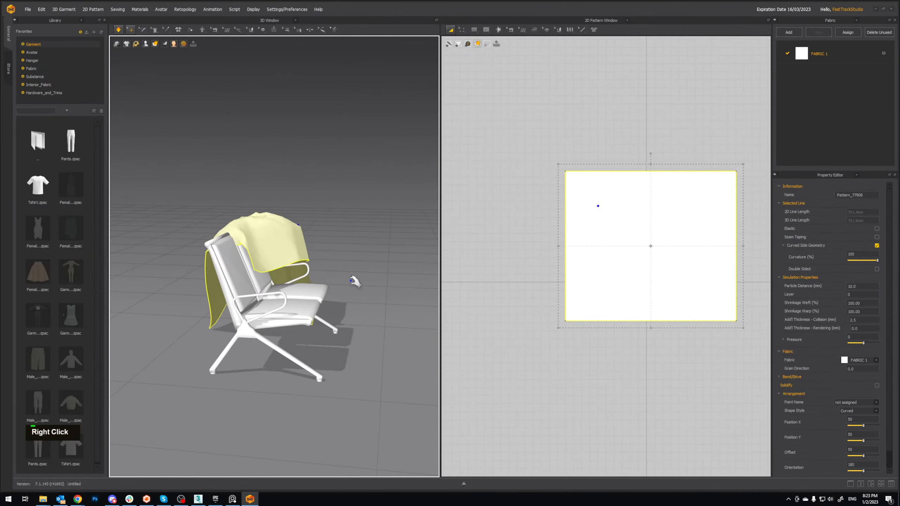
pyautogui.moveTo(355, 281); pyautogui.dragTo(382, 251, button='right')
# Step: Refine the cloth pattern's particle distance to 5 mm
pyautogui.doubleClick(853, 286)
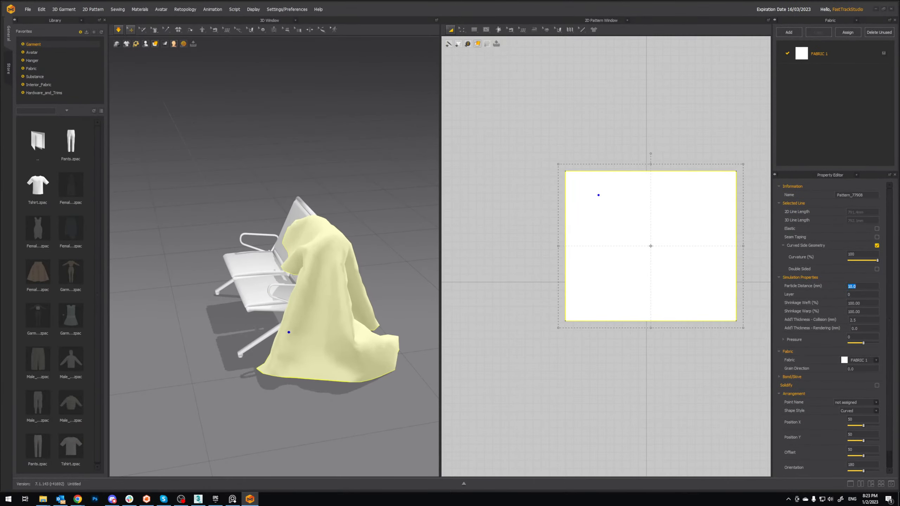
pyautogui.write('5')
pyautogui.press('Return')
pyautogui.moveTo(386, 267); pyautogui.dragTo(364, 233, button='right')
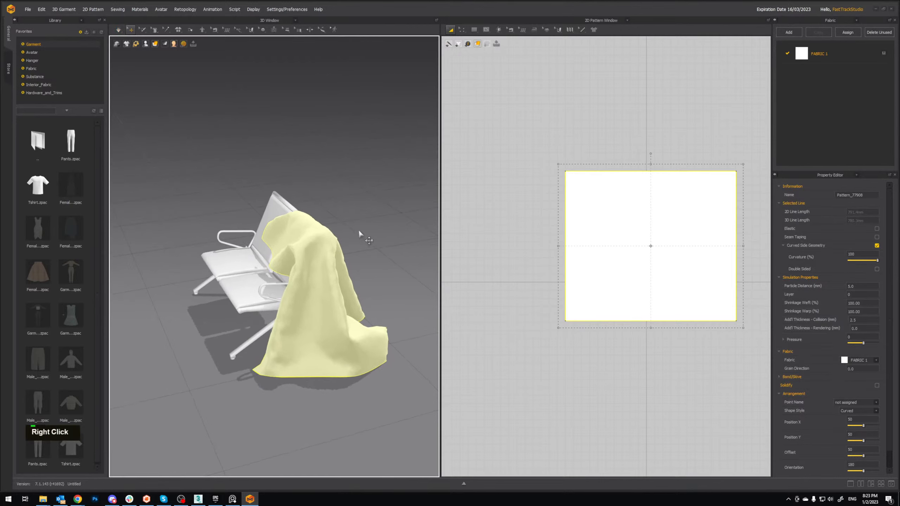
# Step: Pull the simulated cloth back across both seats and lift its front edge to rearrange the drape
pyautogui.moveTo(285, 249)
pyautogui.mouseDown()
pyautogui.moveTo(262, 122)
pyautogui.moveTo(202, 160)
pyautogui.moveTo(194, 177)
pyautogui.moveTo(205, 248)
pyautogui.mouseUp()
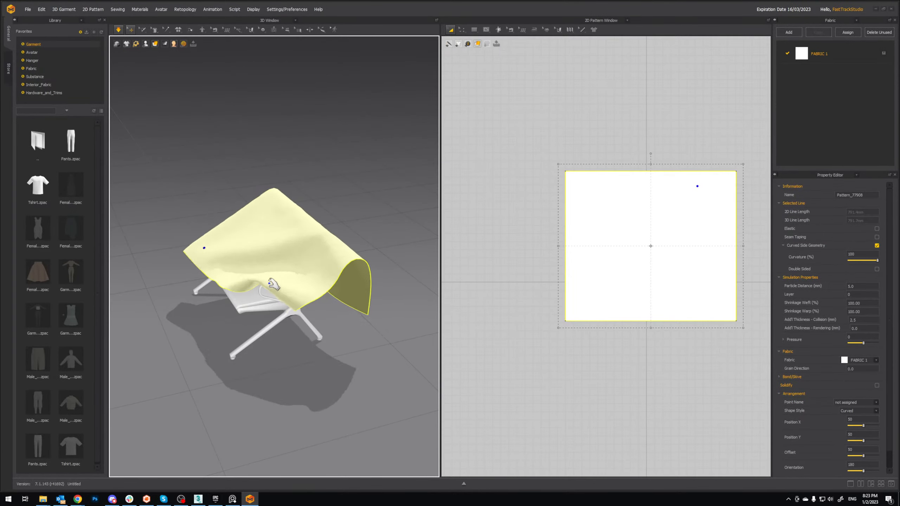
pyautogui.moveTo(205, 247); pyautogui.dragTo(179, 216, button='right')
pyautogui.moveTo(220, 259)
pyautogui.mouseDown()
pyautogui.moveTo(226, 205)
pyautogui.moveTo(256, 202)
pyautogui.mouseUp()
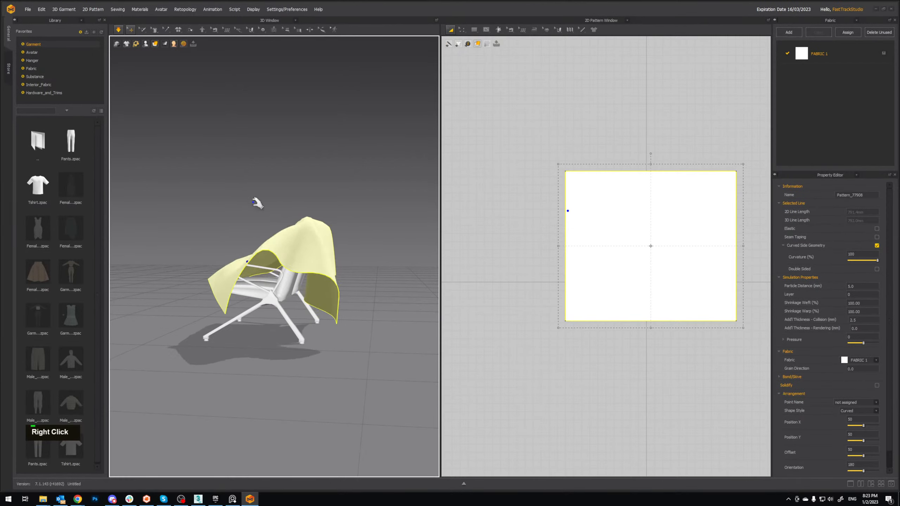
pyautogui.moveTo(256, 202); pyautogui.dragTo(305, 232, button='right')
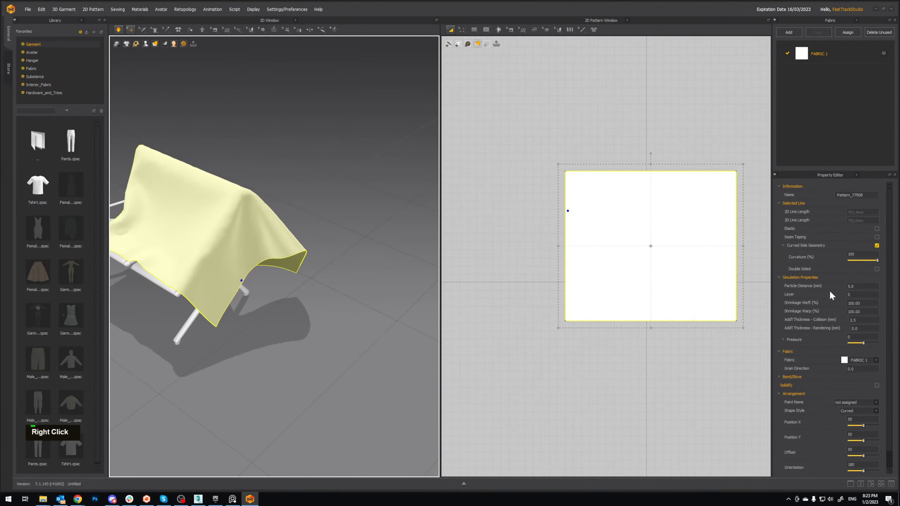
# Step: Change FABRIC 1's physical property preset to Silk_Knit_Jersey
pyautogui.click(825, 54)
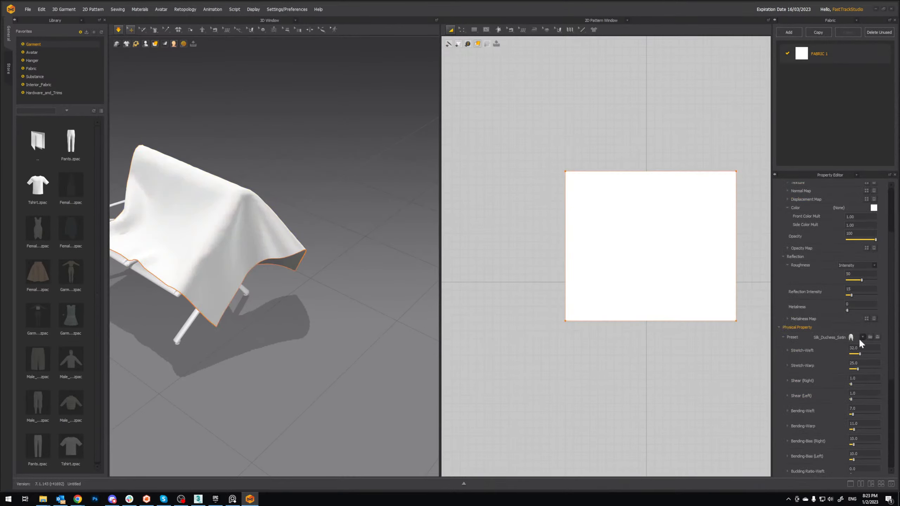
pyautogui.click(863, 337)
pyautogui.scroll(-1, 841, 361)
pyautogui.scroll(1, 820, 384)
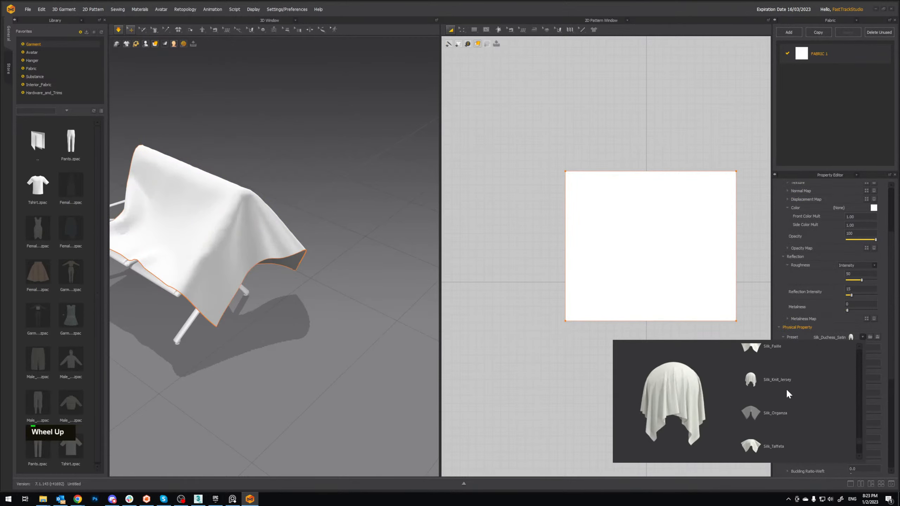
pyautogui.click(782, 380)
# Step: Reposition the simulated cloth by pulling it over the chair backs until it drapes over the end seat and armrest
pyautogui.moveTo(416, 292); pyautogui.dragTo(344, 302, button='right')
pyautogui.click(330, 290)
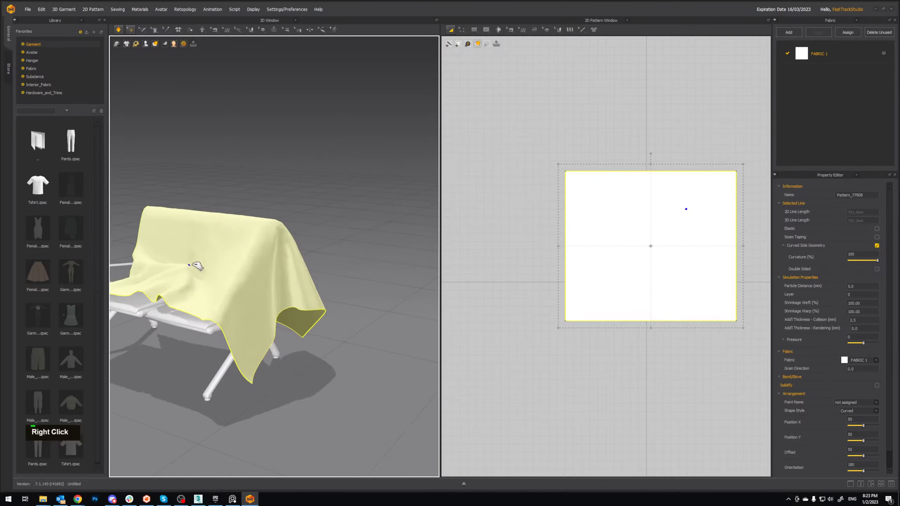
pyautogui.moveTo(144, 285)
pyautogui.mouseDown()
pyautogui.moveTo(197, 227)
pyautogui.moveTo(227, 251)
pyautogui.moveTo(227, 268)
pyautogui.mouseUp()
pyautogui.moveTo(227, 269); pyautogui.dragTo(294, 282, button='right')
pyautogui.keyDown('shift'); pyautogui.moveTo(302, 285); pyautogui.dragTo(345, 294, button='middle'); pyautogui.keyUp('shift')
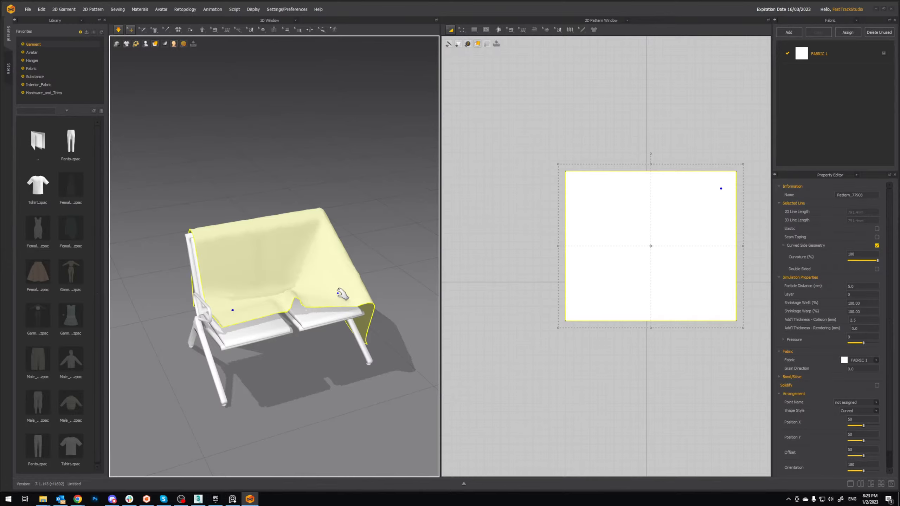
pyautogui.moveTo(341, 294); pyautogui.dragTo(353, 250, button='right')
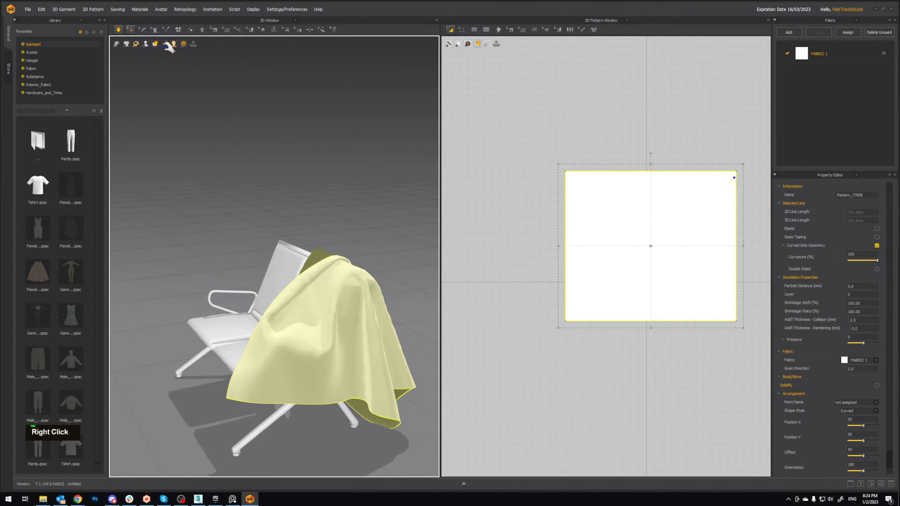
# Step: Stop the cloth simulation, switch to 3ds Max and select the bend vertex on the upper edge of the inner profile
pyautogui.click(118, 29)
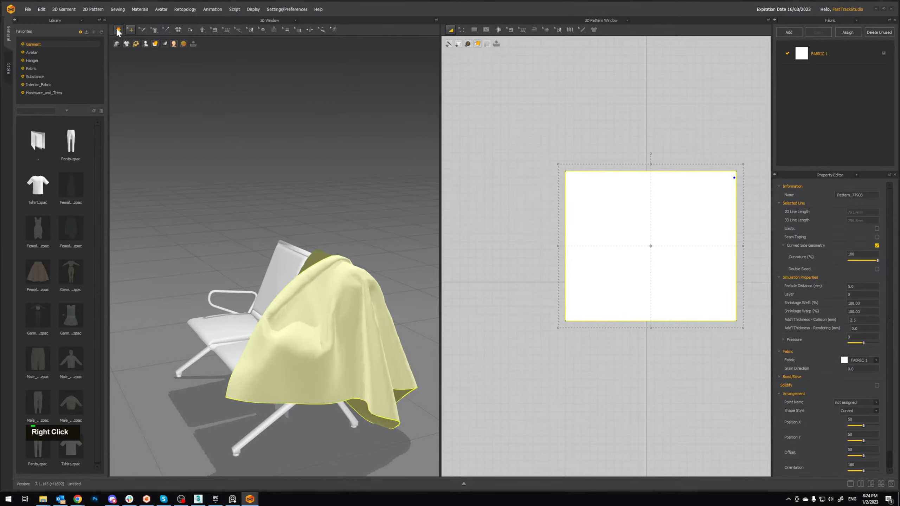
pyautogui.click(875, 9)
pyautogui.moveTo(407, 223); pyautogui.dragTo(251, 187, button='middle')
pyautogui.scroll(-3, 402, 186)
pyautogui.click(417, 209)
pyautogui.scroll(-4, 439, 219)
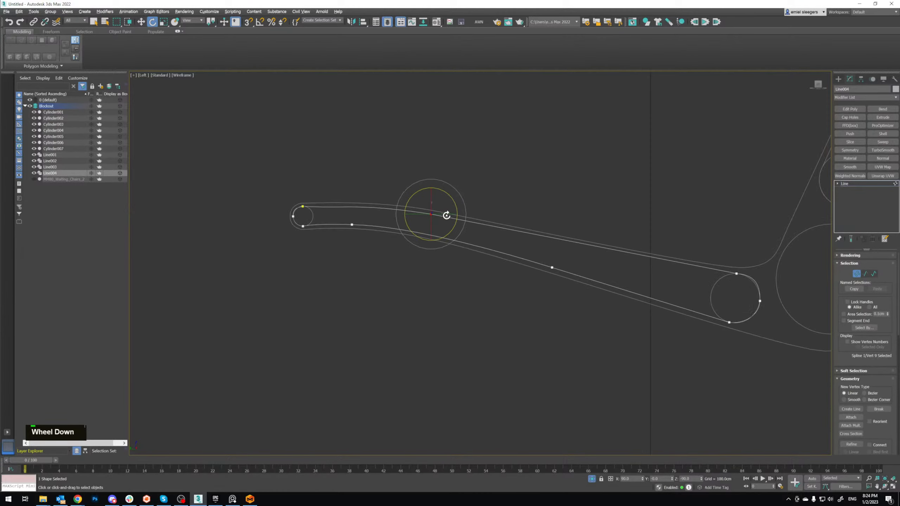
# Step: Rotate the handles of the inner profile's vertex atop the small lower circle so the spline hugs the circle
pyautogui.moveTo(454, 210); pyautogui.dragTo(414, 210, button='middle')
pyautogui.press('w')
pyautogui.moveTo(677, 264); pyautogui.dragTo(613, 264, button='middle')
pyautogui.click(626, 276)
pyautogui.scroll(4, 626, 276)
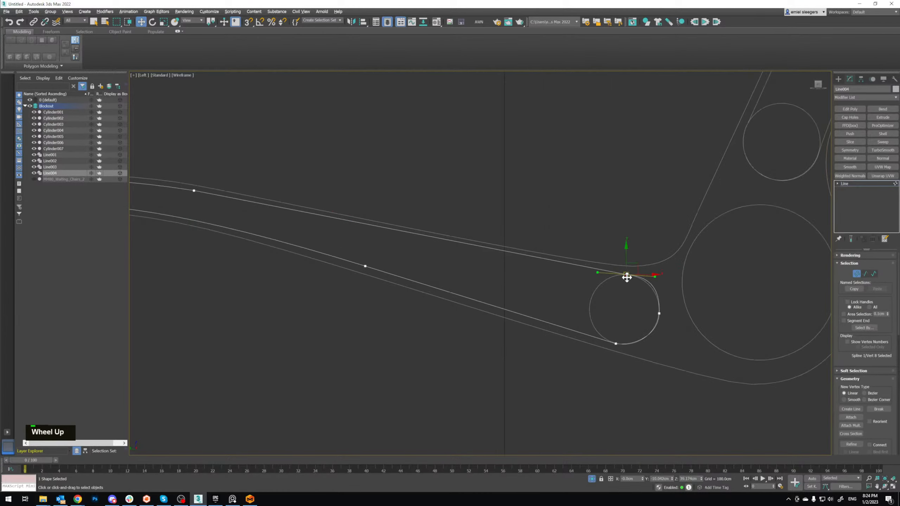
pyautogui.rightClick(625, 272)
pyautogui.click(585, 227)
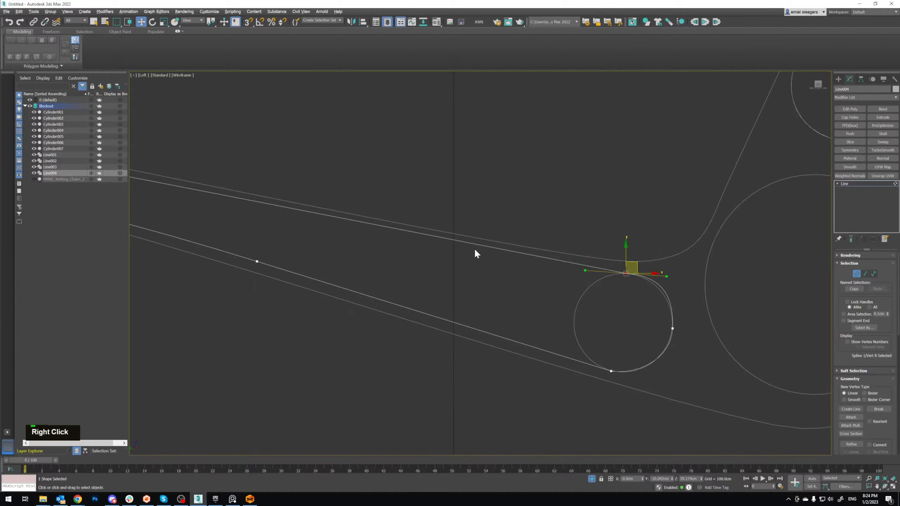
pyautogui.moveTo(638, 263); pyautogui.dragTo(634, 261)
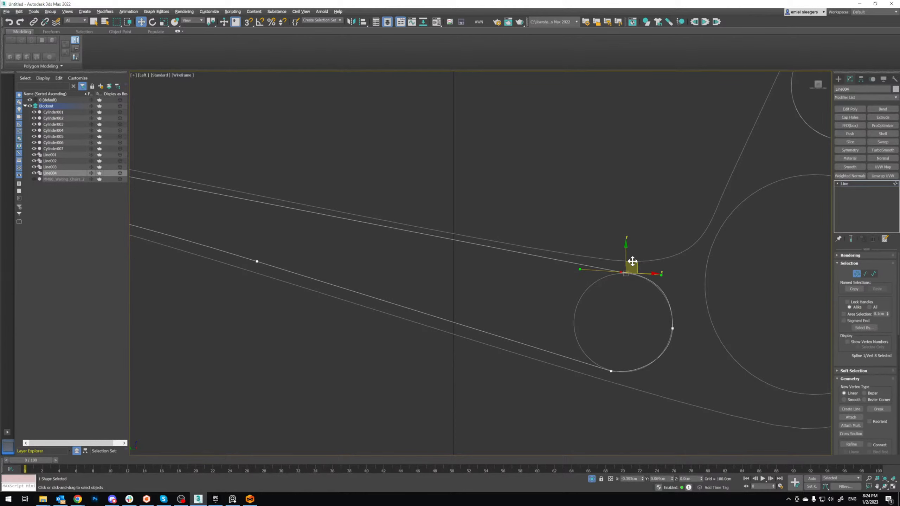
# Step: Make that vertex's handles independent and lengthen the one pointing along the profile's upper edge
pyautogui.scroll(-2, 554, 257)
pyautogui.press('e')
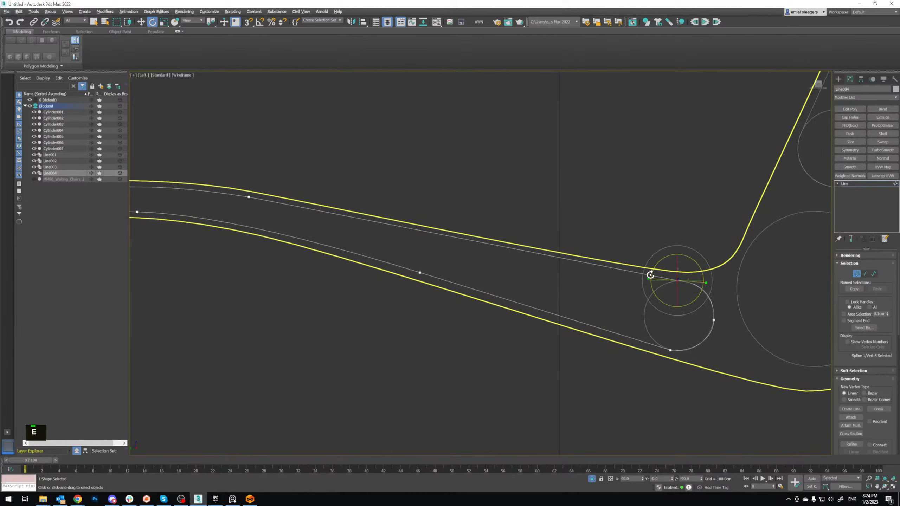
pyautogui.press('w')
pyautogui.rightClick(662, 277)
pyautogui.click(643, 249)
pyautogui.press('r')
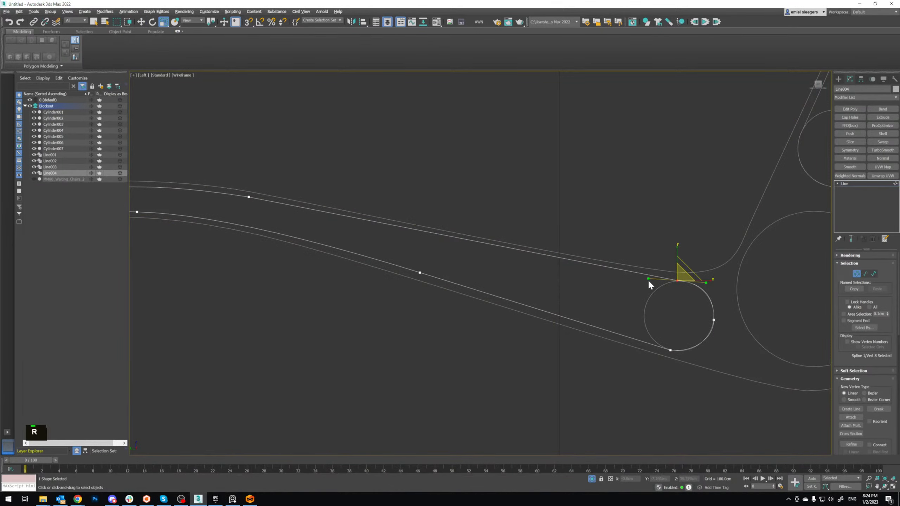
pyautogui.press('e')
pyautogui.press('r')
pyautogui.press('e')
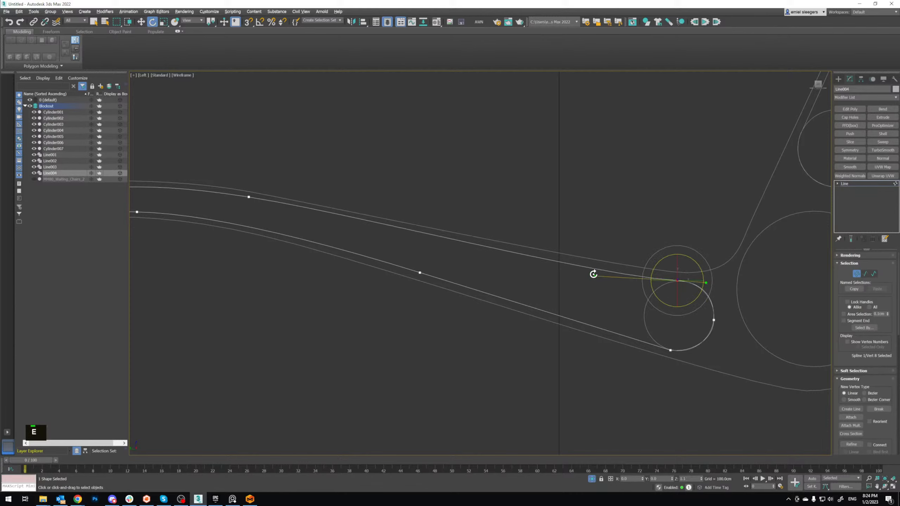
# Step: Extend the upper-edge handle further and fine-tune its angle so the inner curve runs parallel to the outer frame
pyautogui.moveTo(593, 274); pyautogui.dragTo(595, 274)
pyautogui.press('w')
pyautogui.moveTo(600, 274); pyautogui.dragTo(612, 280, button='middle')
pyautogui.press('r')
pyautogui.moveTo(609, 283); pyautogui.dragTo(543, 279)
pyautogui.press('e')
pyautogui.moveTo(656, 277); pyautogui.dragTo(584, 264, button='middle')
pyautogui.press('w')
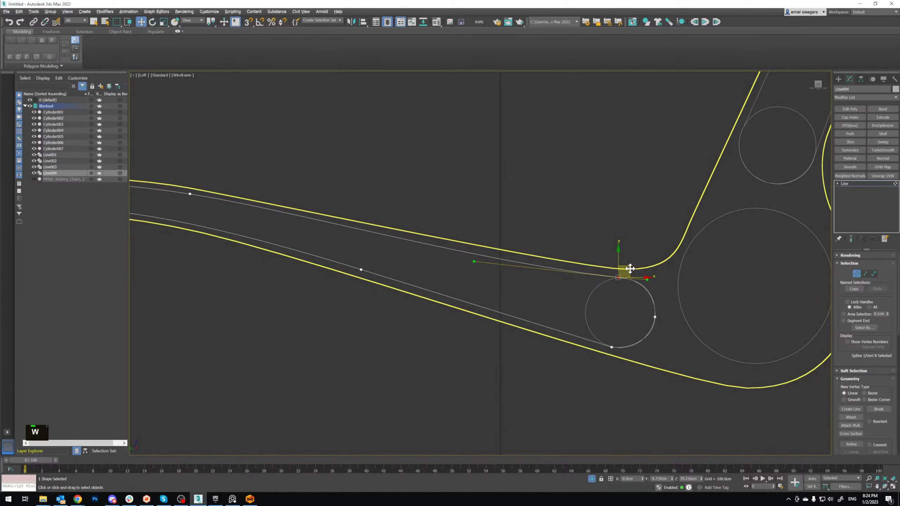
# Step: Adjust the inner profile's vertices on the outer side and underside of the small circle so the spline follows its outline
pyautogui.scroll(2, 618, 297)
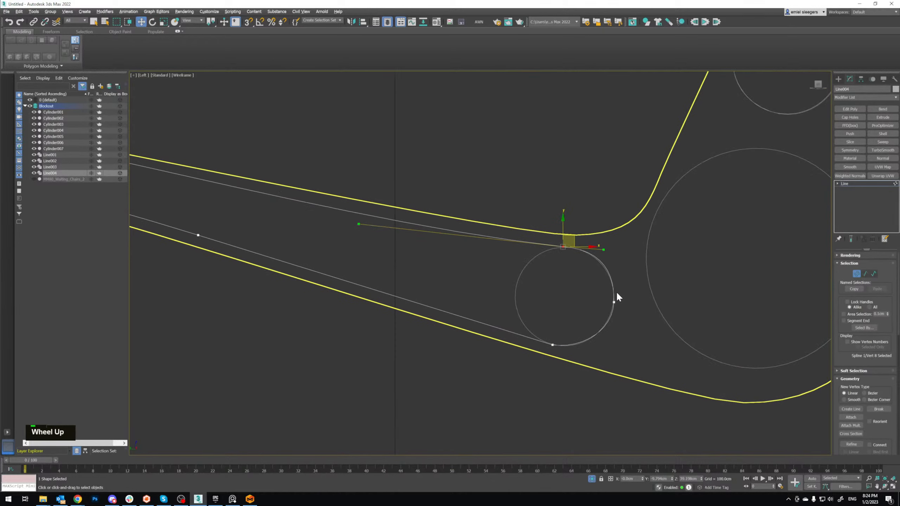
pyautogui.scroll(2, 618, 295)
pyautogui.click(613, 305)
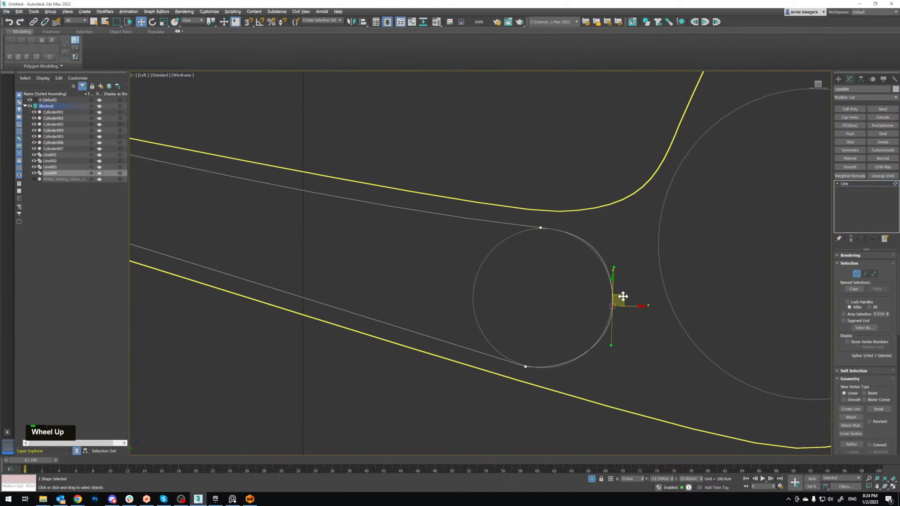
pyautogui.moveTo(623, 297); pyautogui.dragTo(614, 278)
pyautogui.press('r')
pyautogui.press('w')
pyautogui.moveTo(484, 355); pyautogui.dragTo(538, 376)
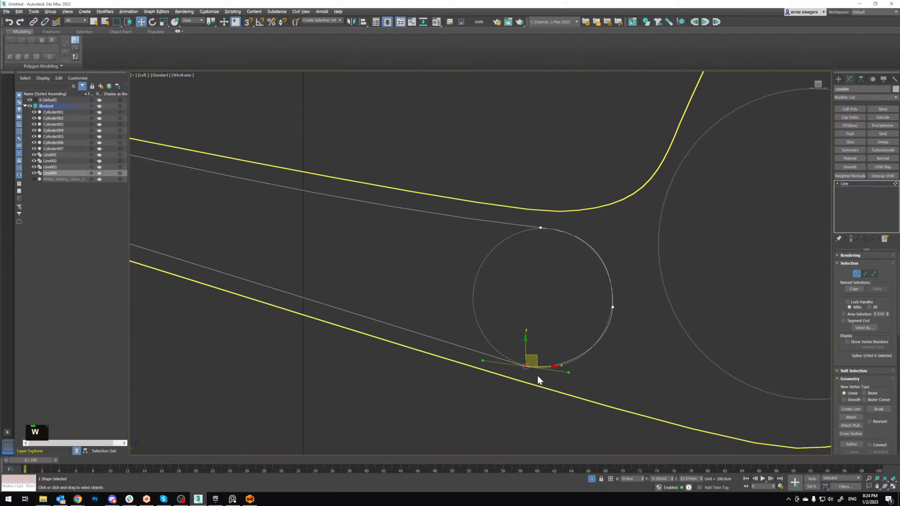
pyautogui.scroll(-4, 537, 358)
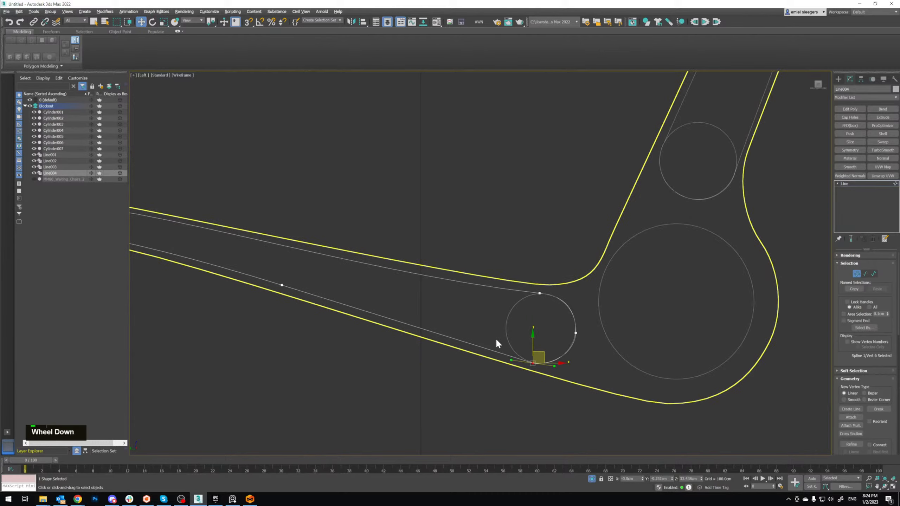
# Step: Slightly rotate and lower the vertex midway along the inner profile's lower edge to match the outer frame
pyautogui.moveTo(496, 338); pyautogui.dragTo(540, 311, button='middle')
pyautogui.click(535, 312)
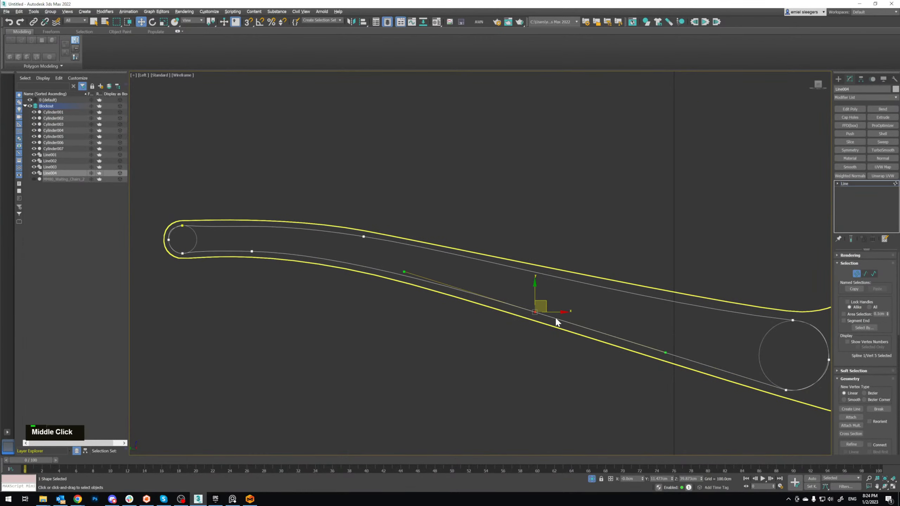
pyautogui.press('e')
pyautogui.moveTo(555, 295)
pyautogui.mouseDown()
pyautogui.moveTo(546, 303)
pyautogui.moveTo(554, 295)
pyautogui.mouseUp()
pyautogui.press('w')
pyautogui.press('e')
pyautogui.press('w')
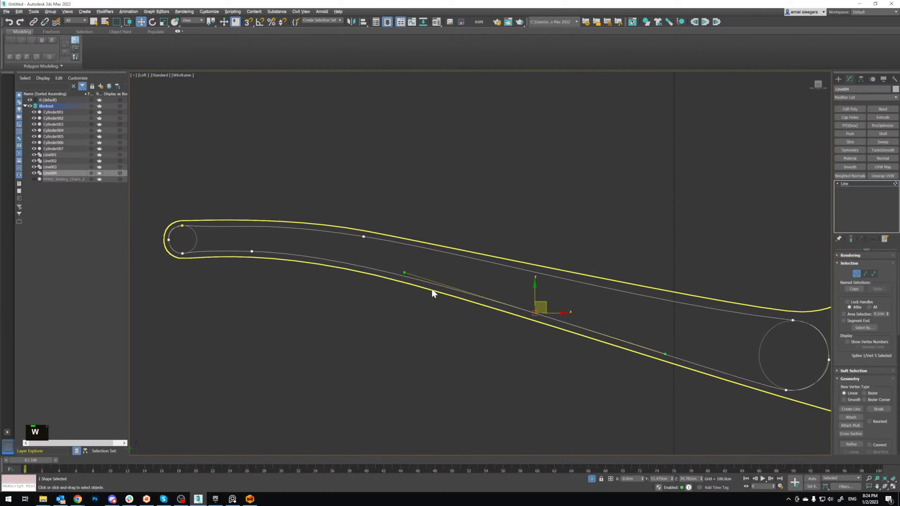
# Step: Nudge the lower-edge vertex nearest the rounded tip slightly away from the tip to even the gap to the frame
pyautogui.moveTo(431, 288); pyautogui.dragTo(567, 309, button='middle')
pyautogui.scroll(3, 407, 273)
pyautogui.click(376, 281)
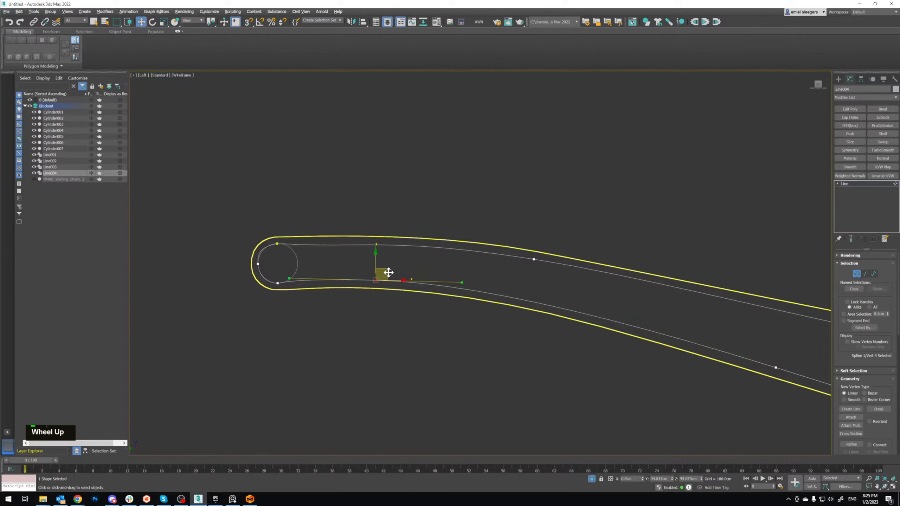
pyautogui.moveTo(388, 272); pyautogui.dragTo(391, 273)
pyautogui.moveTo(346, 281); pyautogui.dragTo(466, 299, button='middle')
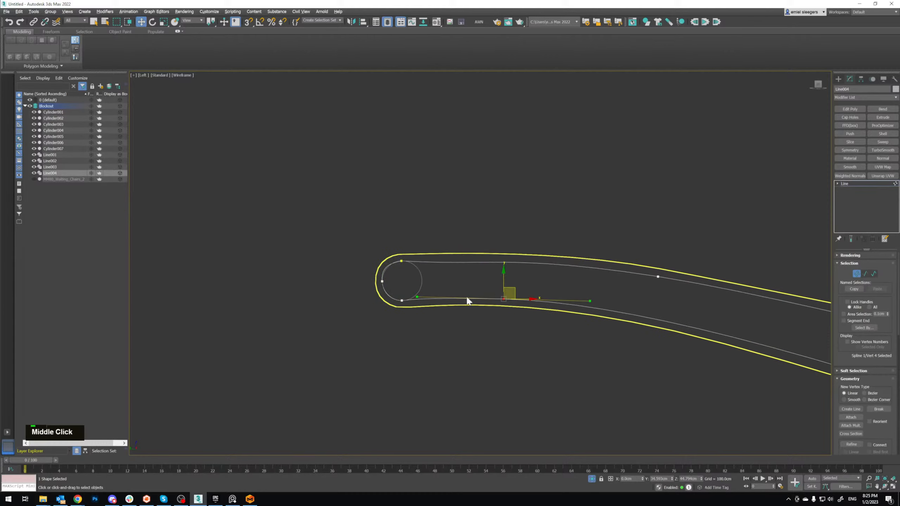
# Step: Scale the handles of the rounded tip's outermost vertex to fit the end circle, and select the tip's top vertex
pyautogui.scroll(6, 392, 282)
pyautogui.click(427, 294)
pyautogui.press('r')
pyautogui.moveTo(426, 270); pyautogui.dragTo(459, 254)
pyautogui.press('e')
pyautogui.press('r')
pyautogui.click(535, 181)
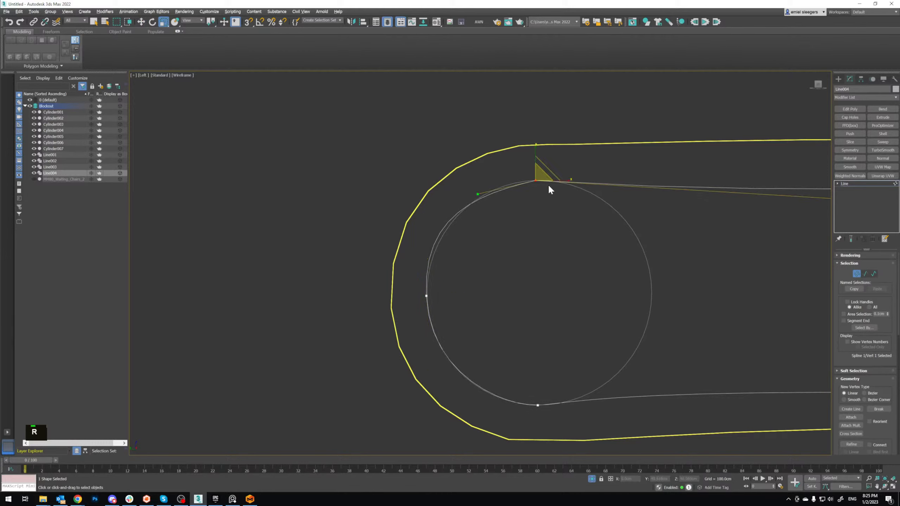
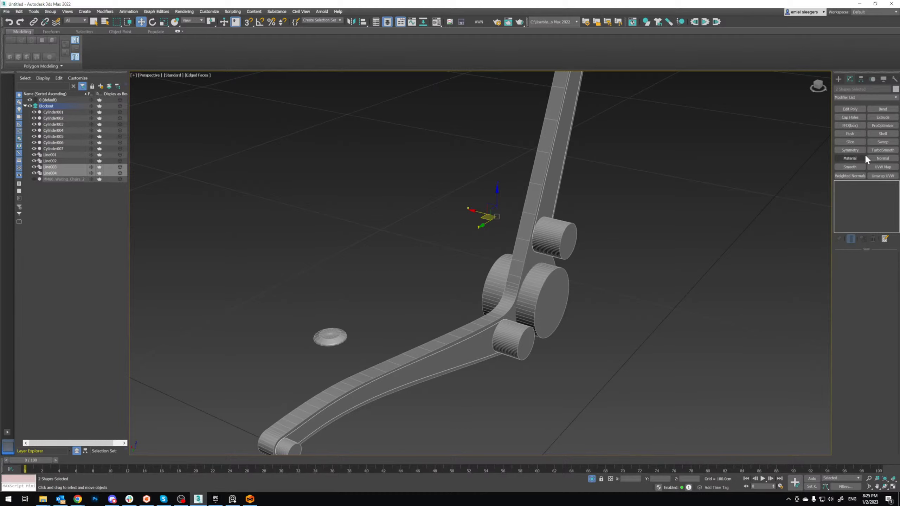
# Step: Extrude both inner profile splines and shift them sideways so they overlap the chair frame's side
pyautogui.click(883, 117)
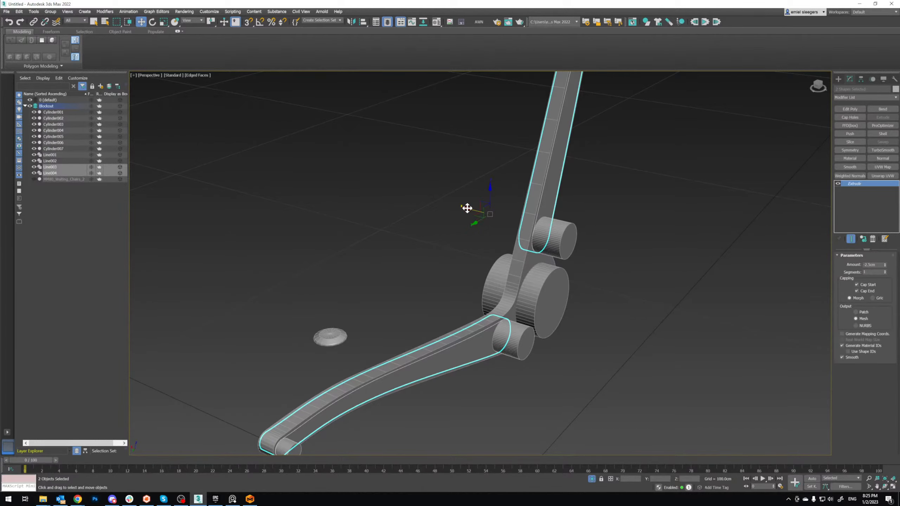
pyautogui.moveTo(467, 208); pyautogui.dragTo(478, 210)
pyautogui.keyDown('alt'); pyautogui.moveTo(499, 219); pyautogui.dragTo(499, 353, button='middle'); pyautogui.keyUp('alt')
# Step: Convert the extruded lower inset piece to Editable Poly and attach the upper inset piece to it
pyautogui.click(479, 349)
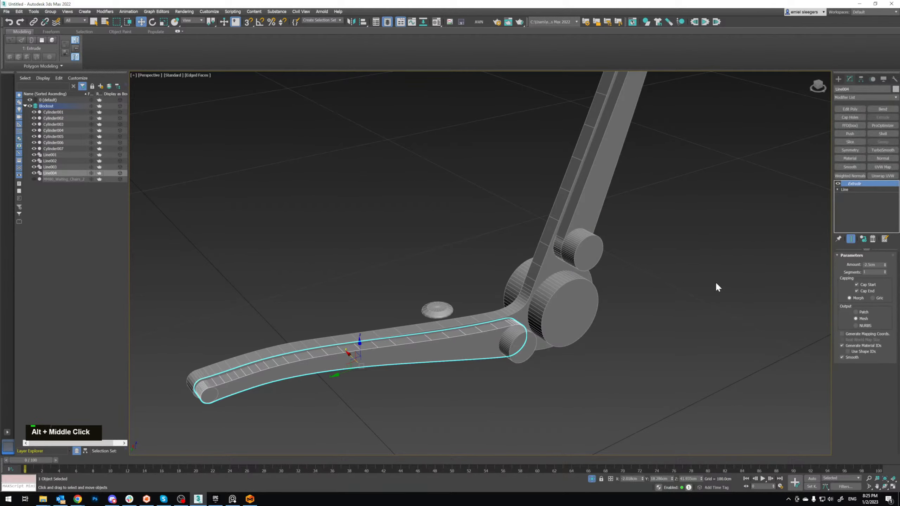
pyautogui.rightClick(677, 245)
pyautogui.moveTo(712, 306)
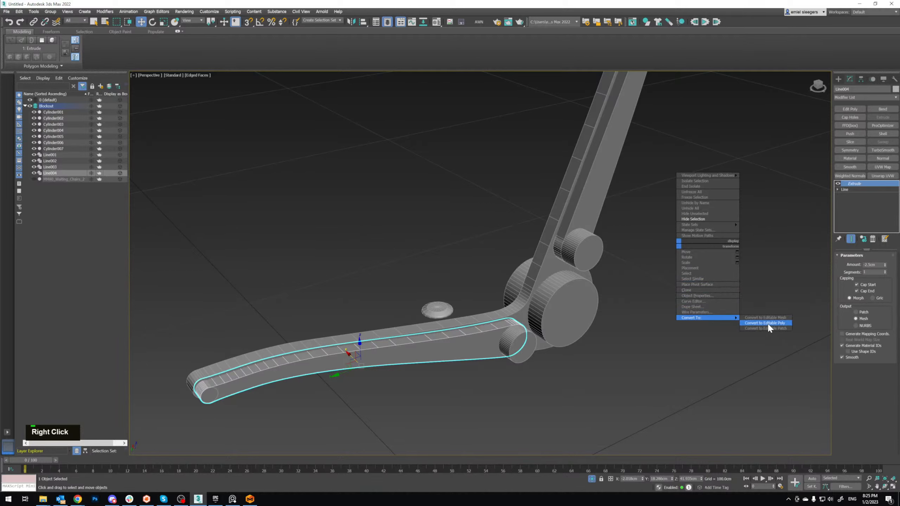
pyautogui.click(768, 323)
pyautogui.click(849, 405)
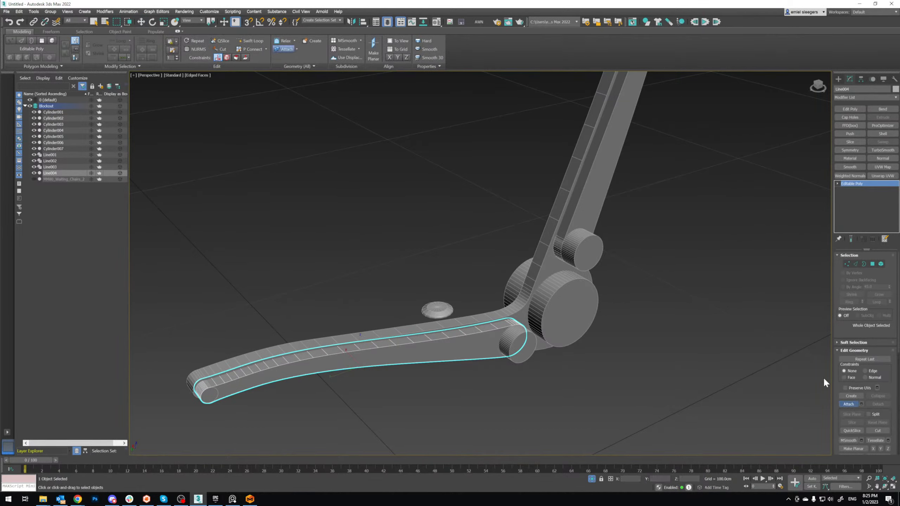
pyautogui.click(599, 194)
pyautogui.press('w')
# Step: Add an Edit Poly modifier to the main frame piece and start a ProBoolean compound object on it
pyautogui.click(553, 197)
pyautogui.click(851, 110)
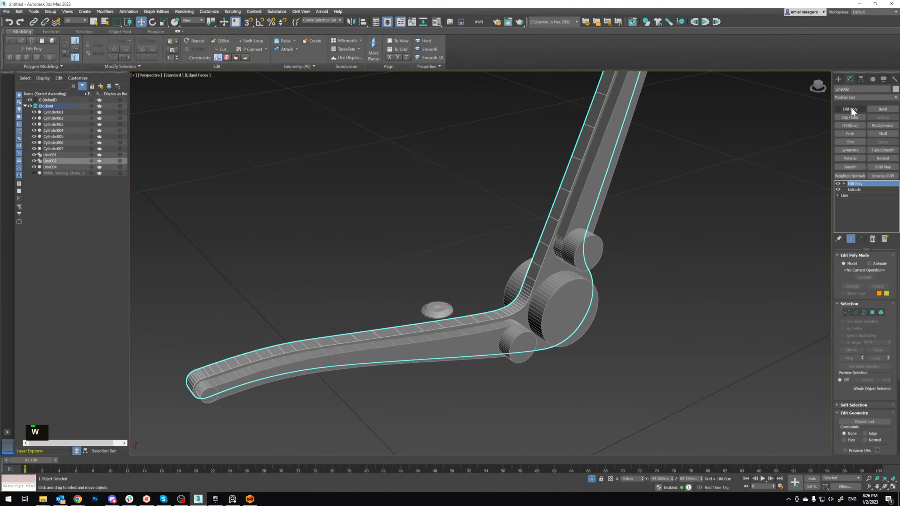
pyautogui.click(838, 78)
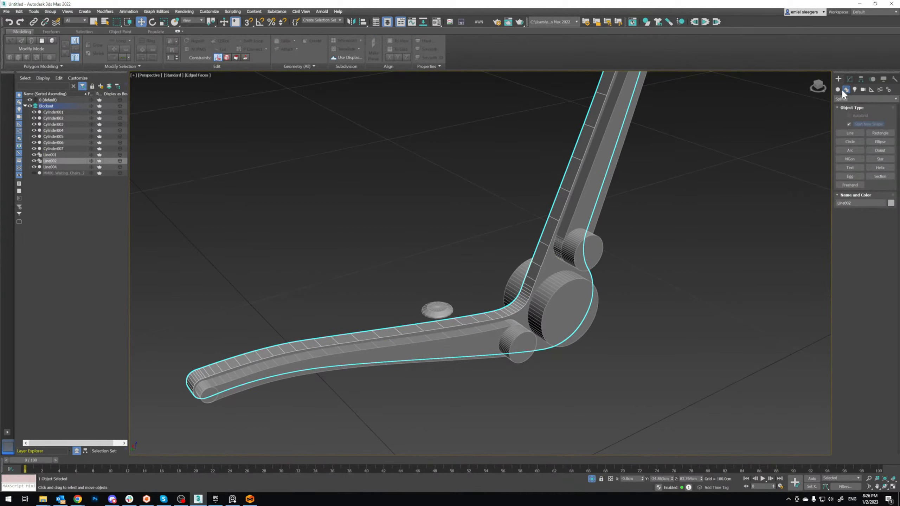
pyautogui.doubleClick(839, 90)
pyautogui.click(846, 99)
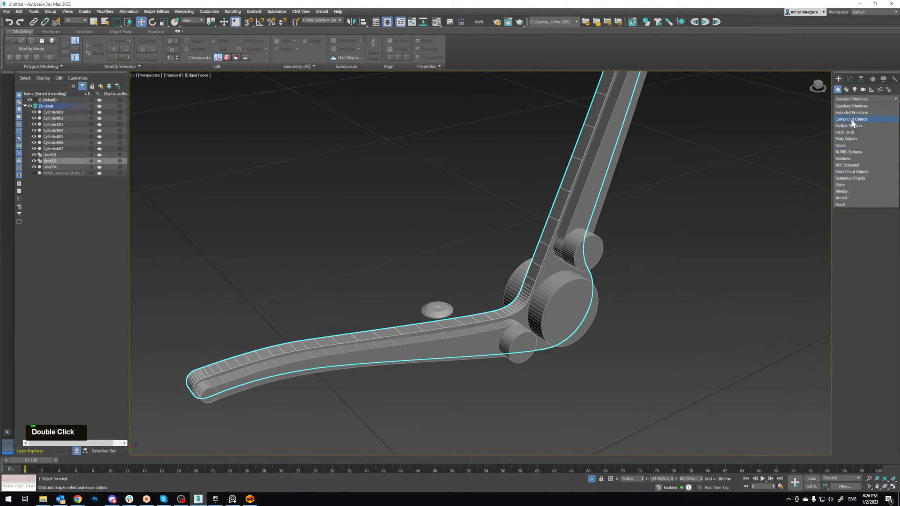
pyautogui.click(851, 119)
pyautogui.click(879, 159)
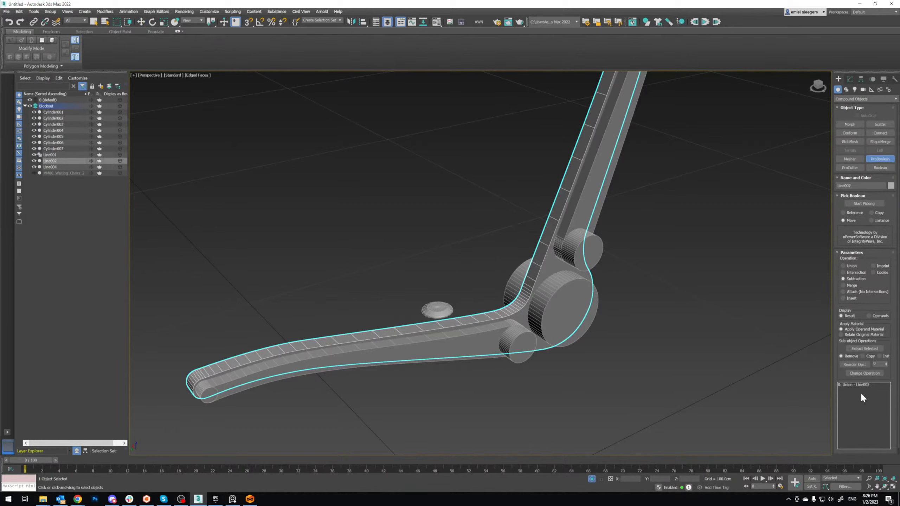
# Step: Subtract the combined inset pieces from the main frame with ProBoolean
pyautogui.scroll(-1, 867, 444)
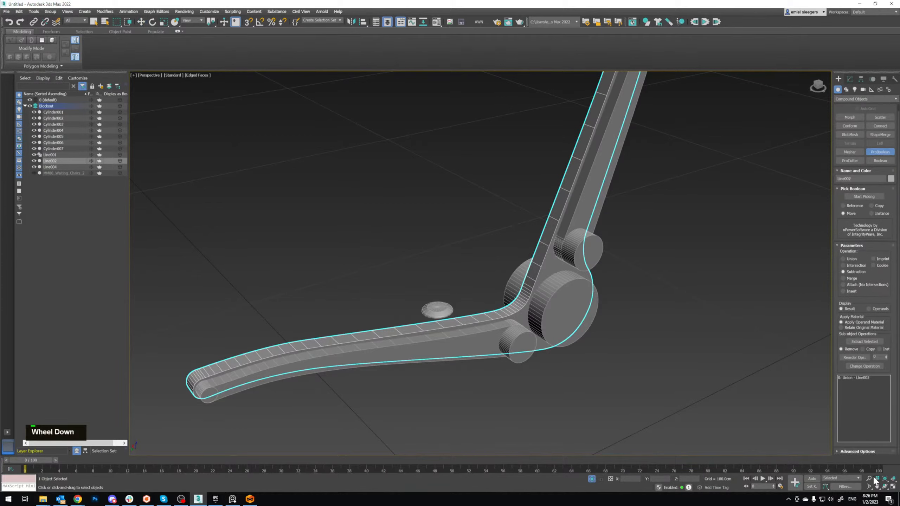
pyautogui.scroll(-3, 865, 449)
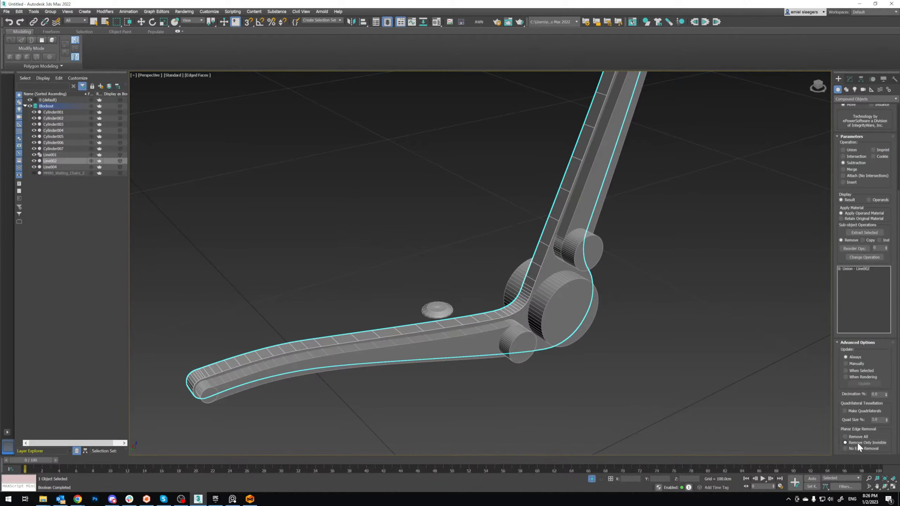
pyautogui.scroll(2, 854, 267)
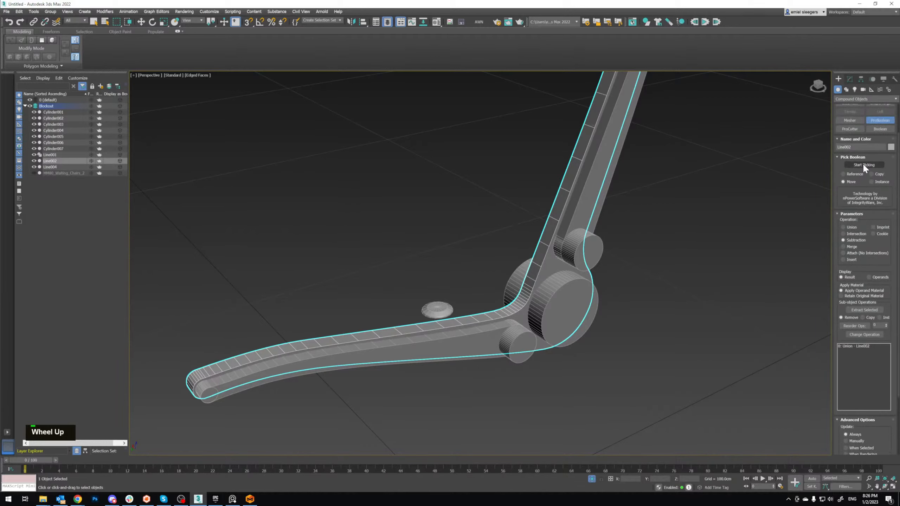
pyautogui.click(863, 166)
pyautogui.click(591, 179)
pyautogui.press('w')
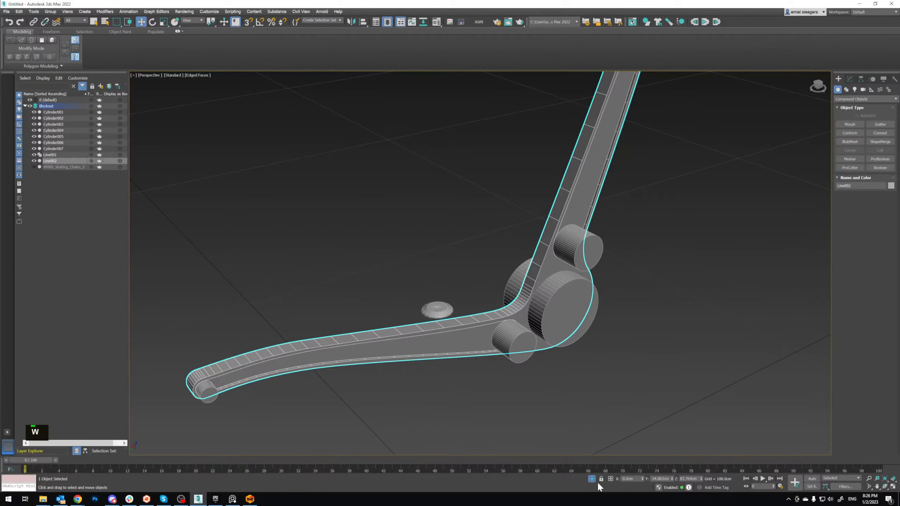
# Step: Isolate the main frame and convert the boolean result to Editable Poly
pyautogui.scroll(-5, 593, 454)
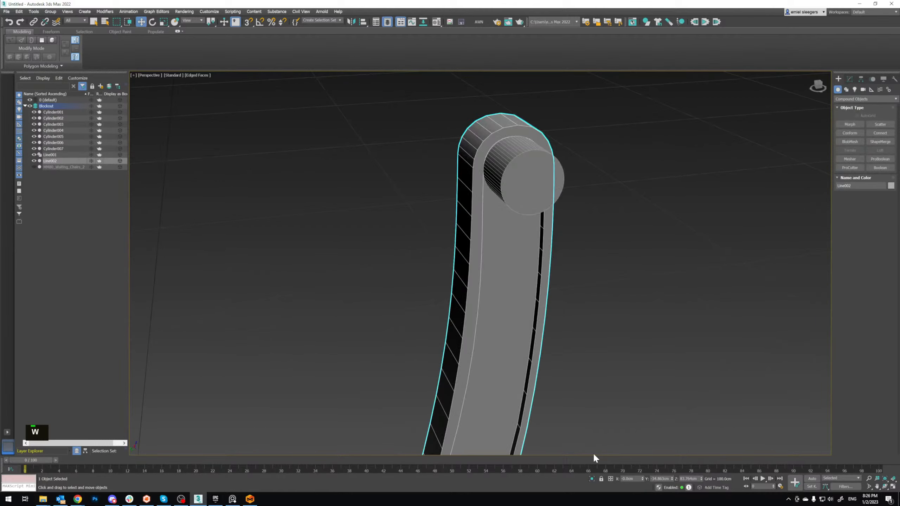
pyautogui.click(593, 481)
pyautogui.moveTo(583, 379); pyautogui.dragTo(609, 337, button='middle')
pyautogui.keyDown('alt'); pyautogui.moveTo(609, 337); pyautogui.dragTo(583, 322, button='middle'); pyautogui.keyUp('alt')
pyautogui.rightClick(669, 228)
pyautogui.moveTo(685, 300)
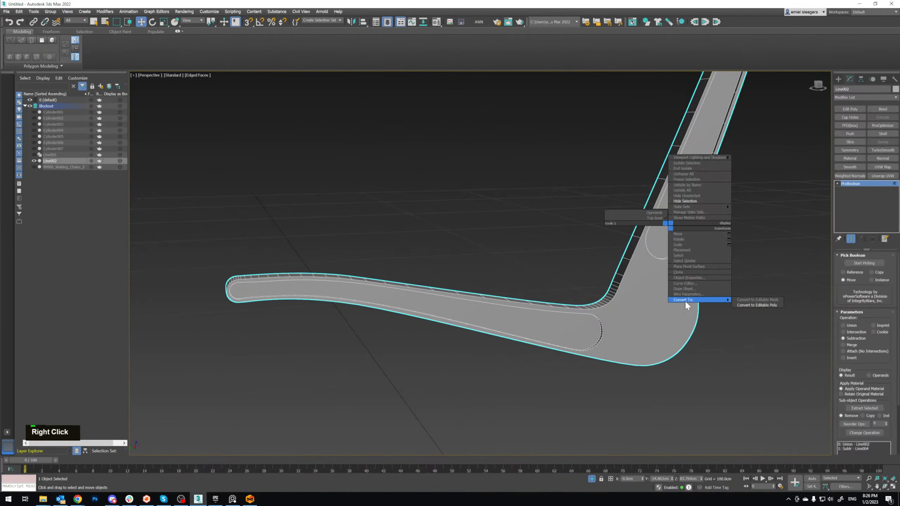
pyautogui.click(754, 305)
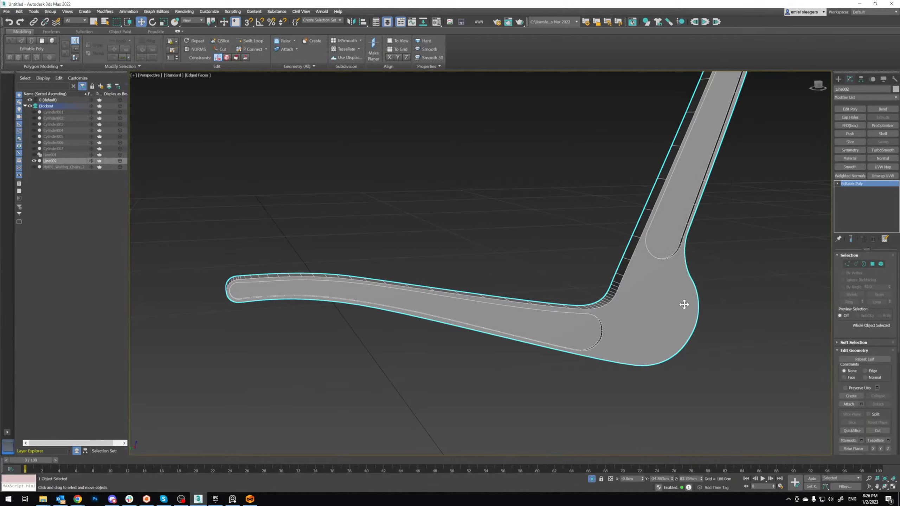
# Step: Select the floor polygons of both recessed panels and examine the edge density along the recess walls at the lower arm's free end
pyautogui.press('4')
pyautogui.click(567, 332)
pyautogui.keyDown('ctrl'); pyautogui.click(663, 251); pyautogui.keyUp('ctrl')
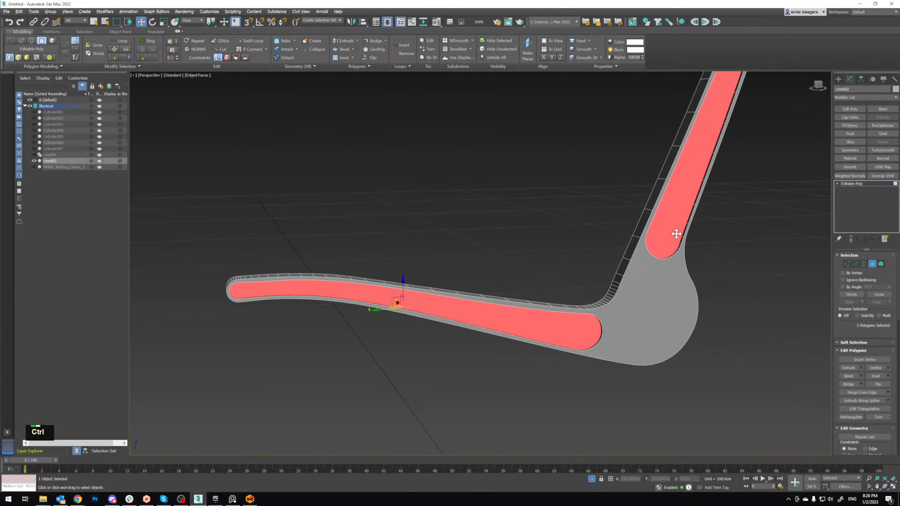
pyautogui.keyDown('alt'); pyautogui.moveTo(677, 234); pyautogui.dragTo(613, 245, button='middle'); pyautogui.keyUp('alt')
pyautogui.scroll(3, 470, 241)
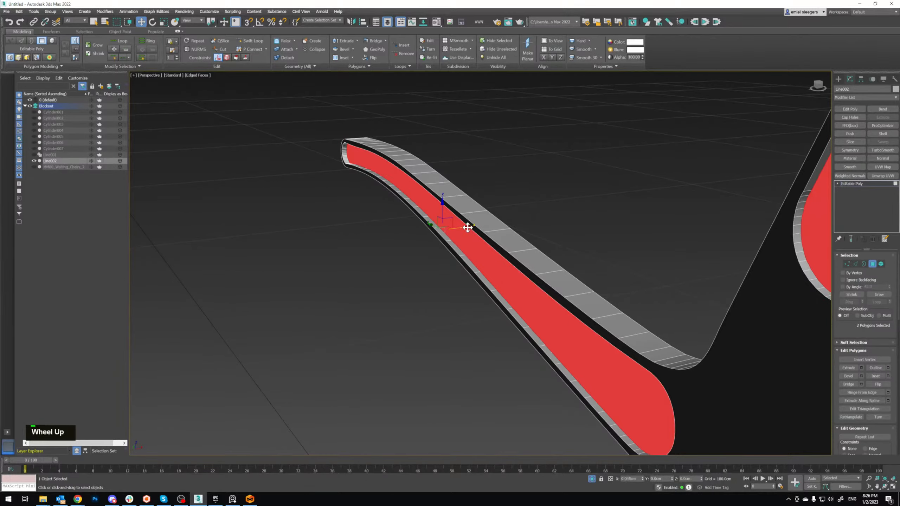
pyautogui.keyDown('alt'); pyautogui.moveTo(465, 238); pyautogui.dragTo(498, 257, button='middle'); pyautogui.keyUp('alt')
pyautogui.scroll(-3, 624, 248)
pyautogui.scroll(5, 524, 249)
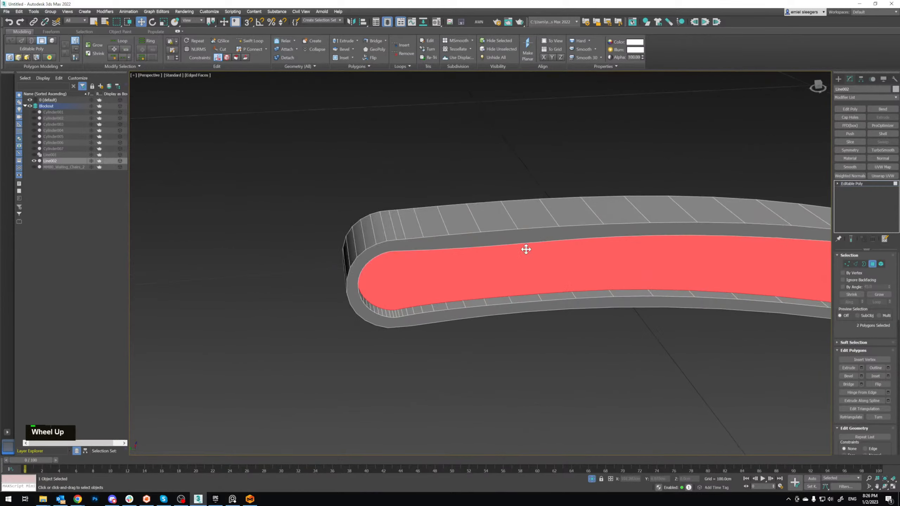
pyautogui.press('1')
pyautogui.click(422, 237)
pyautogui.keyDown('alt'); pyautogui.moveTo(422, 236); pyautogui.dragTo(401, 248, button='middle'); pyautogui.keyUp('alt')
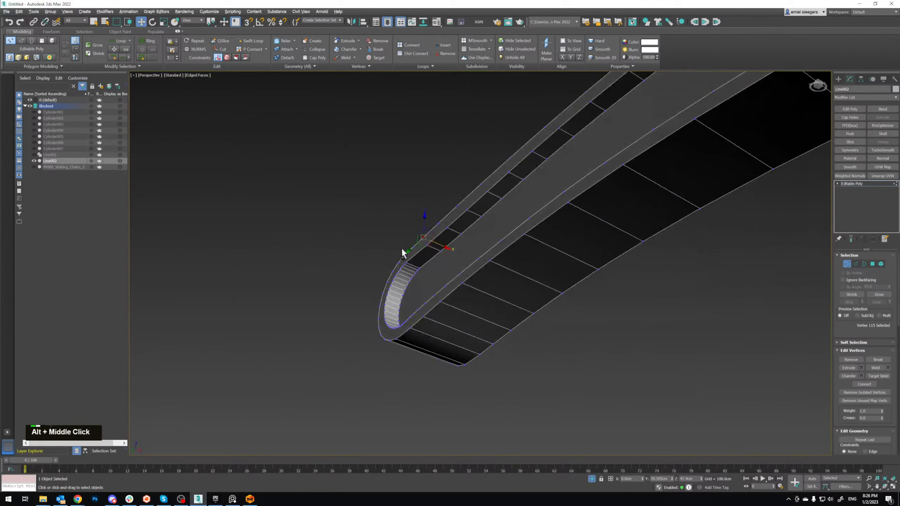
# Step: Remove every second cross edge from the recess wall around the rounded free end of the lower recess
pyautogui.scroll(4, 402, 249)
pyautogui.press('2')
pyautogui.click(417, 282)
pyautogui.keyDown('ctrl'); pyautogui.click(407, 296); pyautogui.keyUp('ctrl')
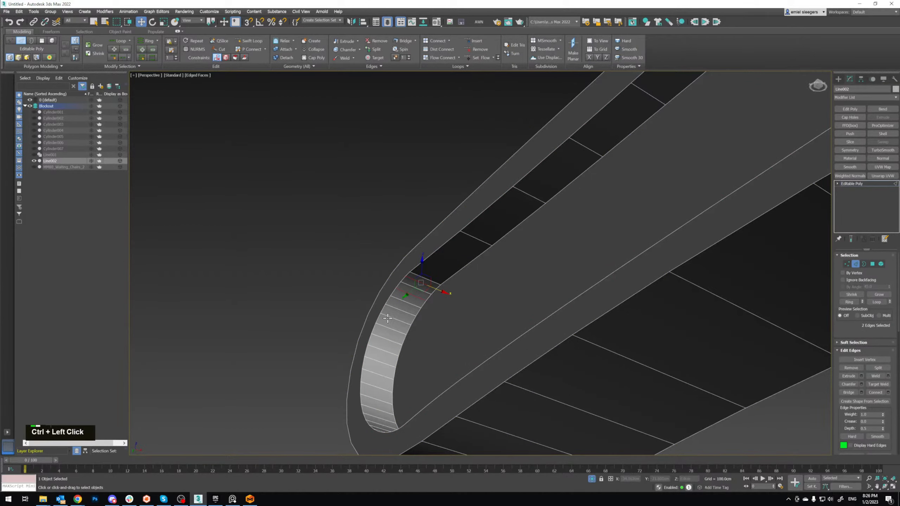
pyautogui.keyDown('ctrl'); pyautogui.click(396, 308); pyautogui.keyUp('ctrl')
pyautogui.keyDown('ctrl'); pyautogui.click(384, 327); pyautogui.keyUp('ctrl')
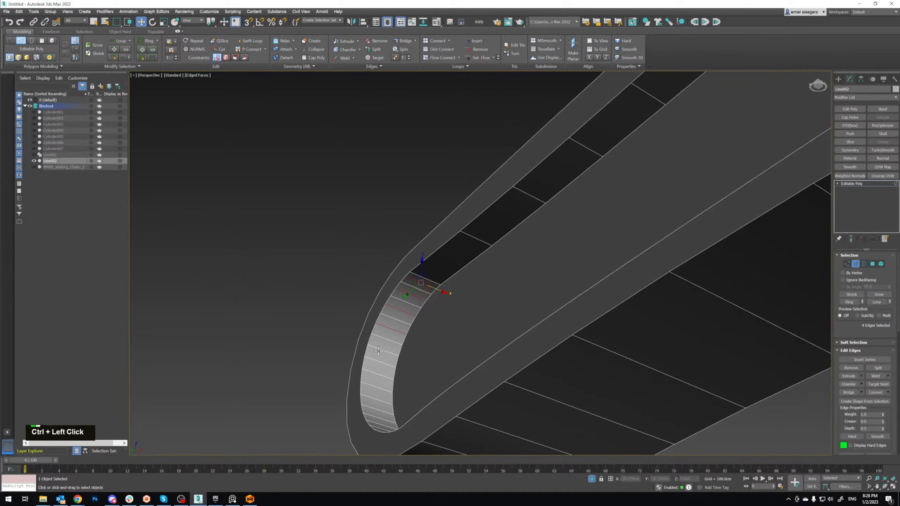
pyautogui.keyDown('ctrl'); pyautogui.click(378, 374); pyautogui.keyUp('ctrl')
pyautogui.keyDown('alt'); pyautogui.moveTo(378, 374); pyautogui.dragTo(388, 325, button='middle'); pyautogui.keyUp('alt')
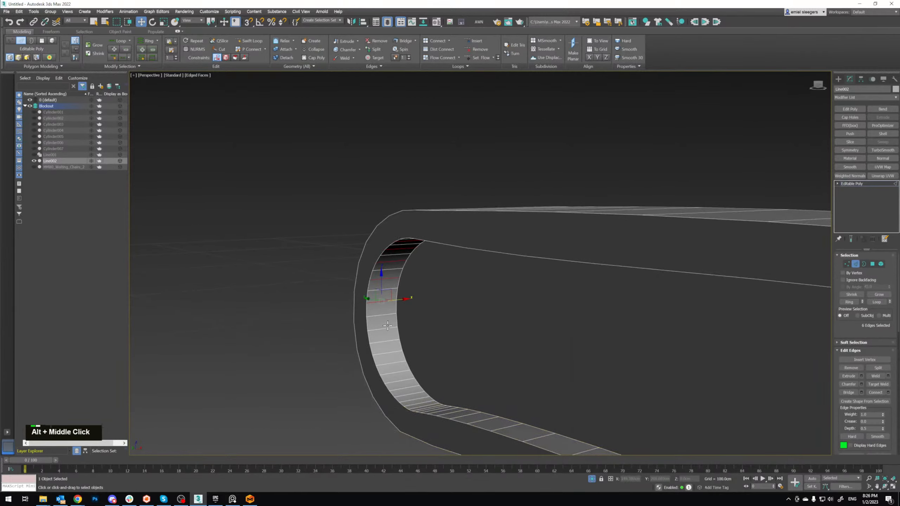
pyautogui.keyDown('ctrl'); pyautogui.click(388, 327); pyautogui.keyUp('ctrl')
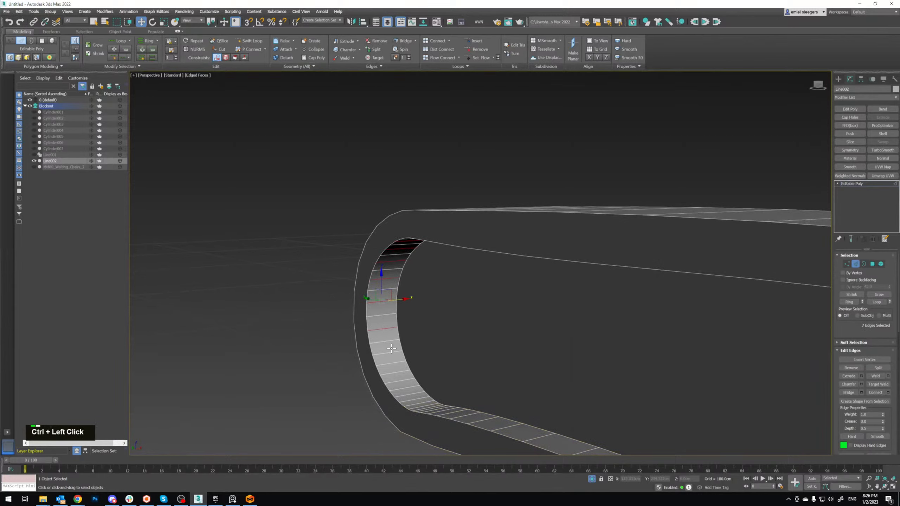
pyautogui.keyDown('ctrl'); pyautogui.click(408, 388); pyautogui.keyUp('ctrl')
pyautogui.keyDown('alt'); pyautogui.moveTo(407, 388); pyautogui.dragTo(434, 415, button='middle'); pyautogui.keyUp('alt')
pyautogui.keyDown('ctrl'); pyautogui.click(420, 385); pyautogui.keyUp('ctrl')
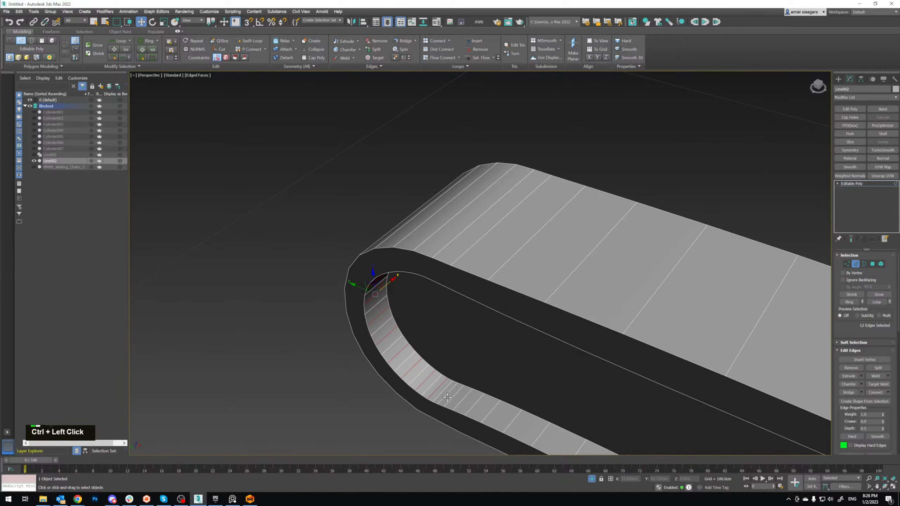
pyautogui.keyDown('ctrl'); pyautogui.click(449, 397); pyautogui.keyUp('ctrl')
pyautogui.keyDown('ctrl'); pyautogui.click(484, 406); pyautogui.keyUp('ctrl')
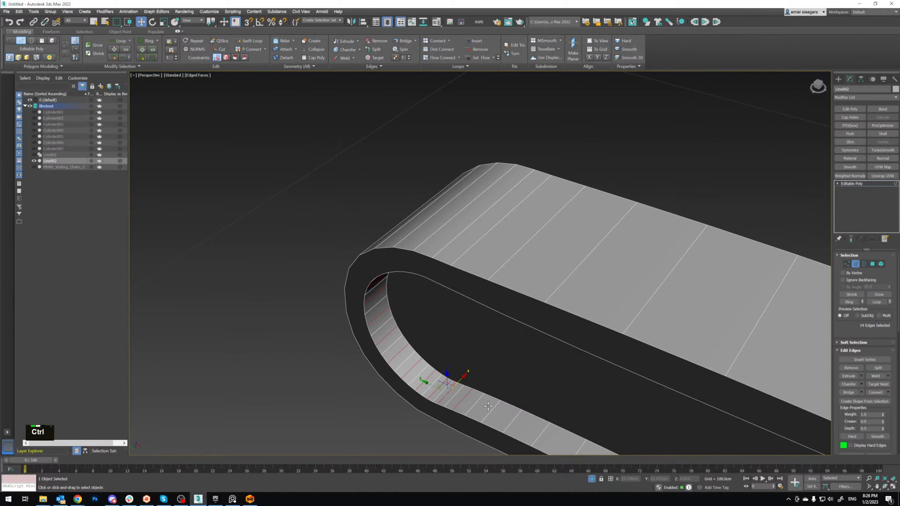
pyautogui.hotkey('ctrl', 'BackSpace')
# Step: Remove every second cross edge from the recess wall around the lower recess's rounded end near the frame corner
pyautogui.scroll(-8, 477, 351)
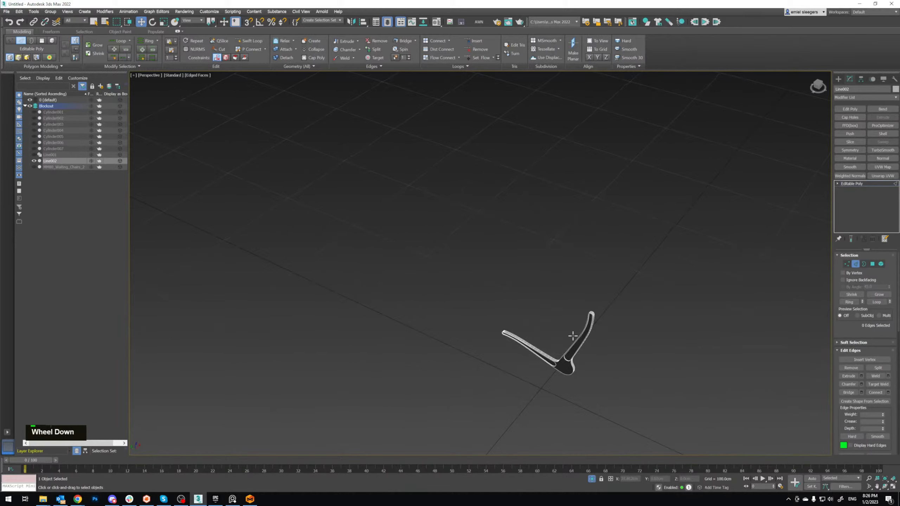
pyautogui.scroll(10, 443, 365)
pyautogui.moveTo(426, 382); pyautogui.dragTo(456, 364, button='middle')
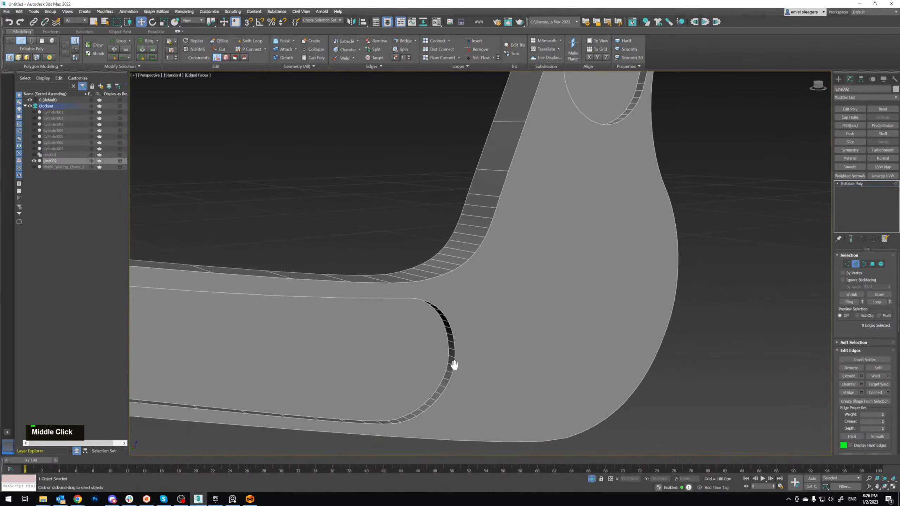
pyautogui.scroll(6, 438, 396)
pyautogui.click(396, 261)
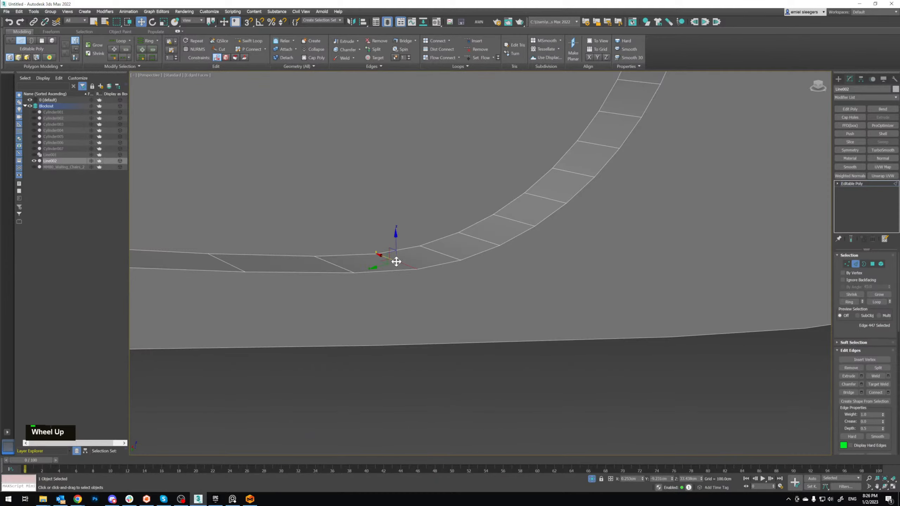
pyautogui.keyDown('alt'); pyautogui.moveTo(395, 261); pyautogui.dragTo(443, 314, button='middle'); pyautogui.keyUp('alt')
pyautogui.keyDown('ctrl'); pyautogui.click(445, 315); pyautogui.keyUp('ctrl')
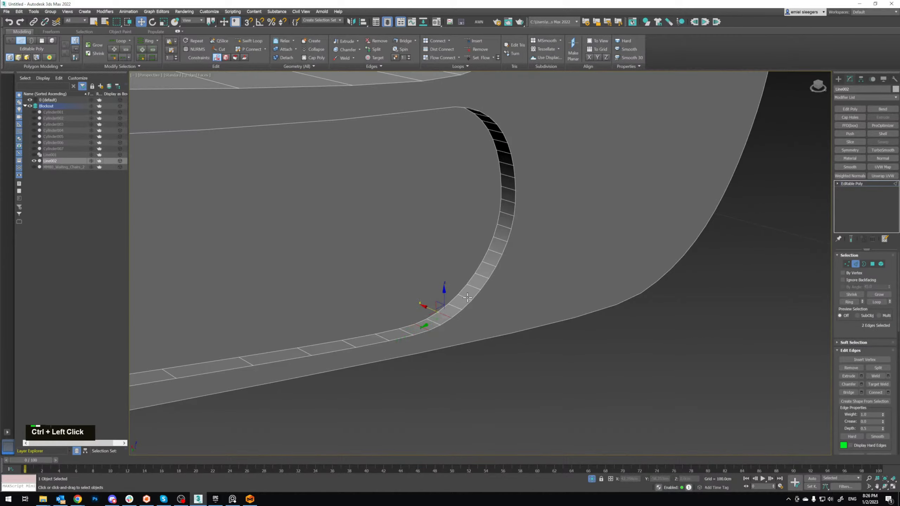
pyautogui.keyDown('ctrl'); pyautogui.click(497, 251); pyautogui.keyUp('ctrl')
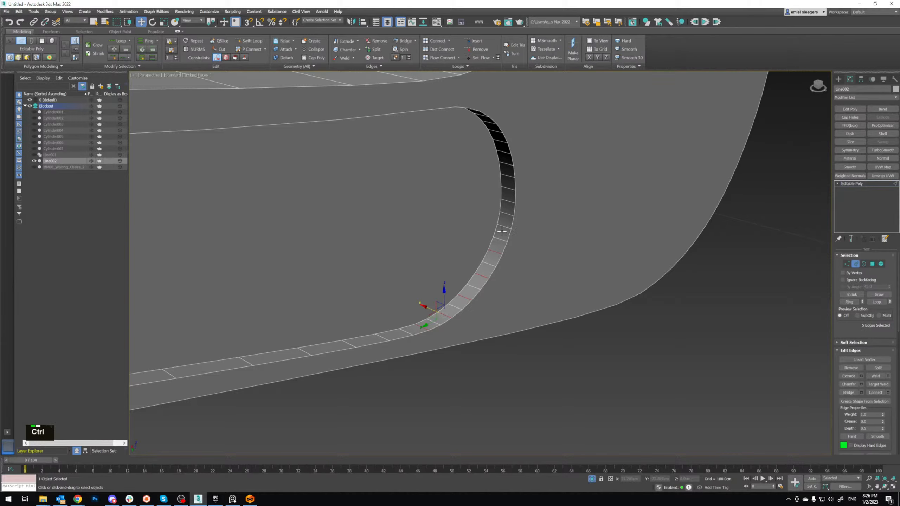
pyautogui.keyDown('ctrl'); pyautogui.click(504, 227); pyautogui.keyUp('ctrl')
pyautogui.moveTo(509, 202); pyautogui.dragTo(521, 263, button='middle')
pyautogui.keyDown('ctrl'); pyautogui.click(516, 263); pyautogui.keyUp('ctrl')
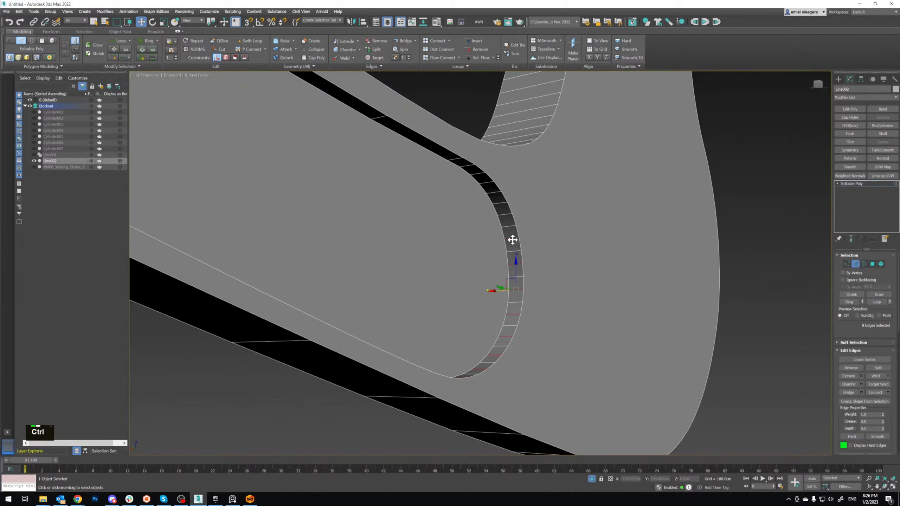
pyautogui.keyDown('ctrl'); pyautogui.click(512, 238); pyautogui.keyUp('ctrl')
pyautogui.keyDown('ctrl'); pyautogui.click(501, 197); pyautogui.keyUp('ctrl')
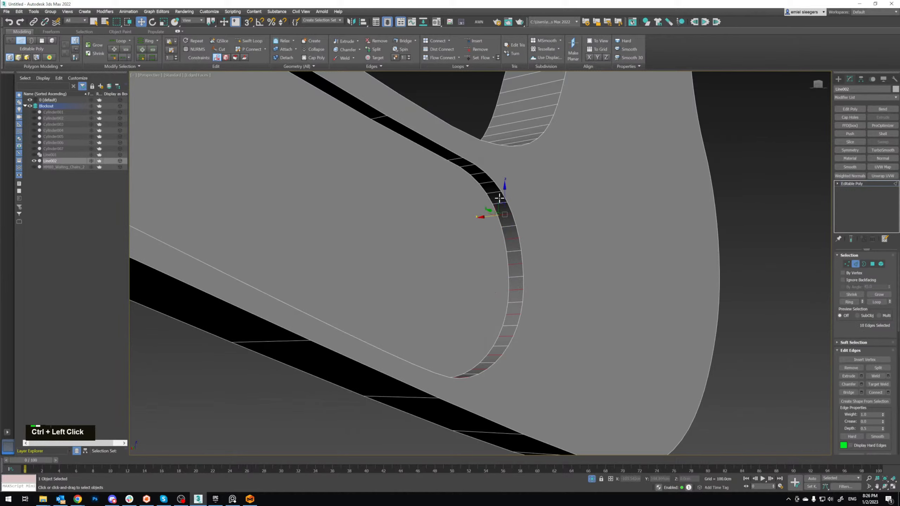
pyautogui.keyDown('ctrl'); pyautogui.click(482, 176); pyautogui.keyUp('ctrl')
pyautogui.keyDown('ctrl'); pyautogui.click(459, 162); pyautogui.keyUp('ctrl')
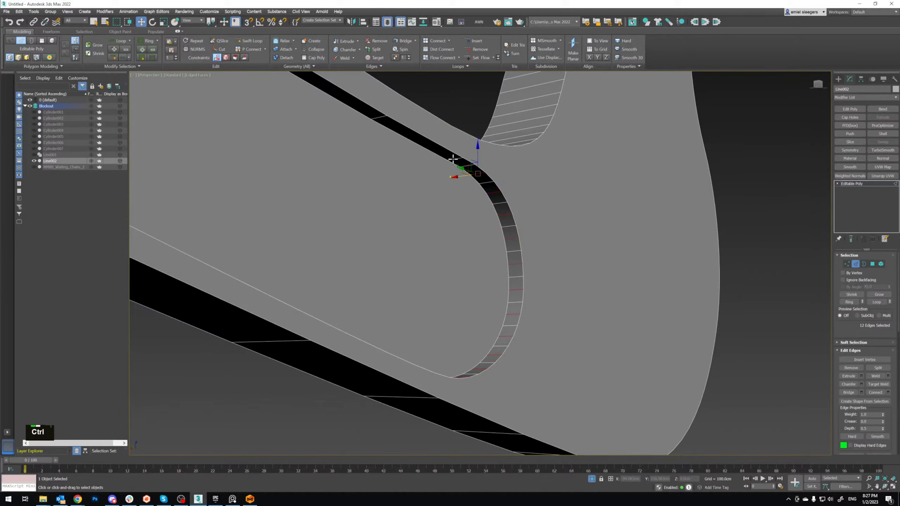
pyautogui.hotkey('ctrl', 'BackSpace')
# Step: Remove every second cross edge from the recess wall around the bottom curve of the upper recess
pyautogui.scroll(-5, 475, 264)
pyautogui.moveTo(477, 268); pyautogui.dragTo(465, 298, button='middle')
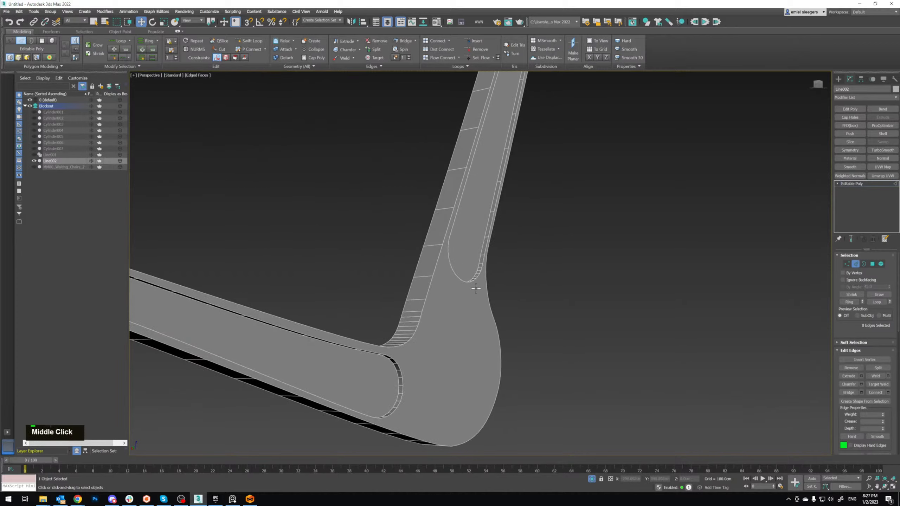
pyautogui.click(474, 282)
pyautogui.scroll(6, 473, 280)
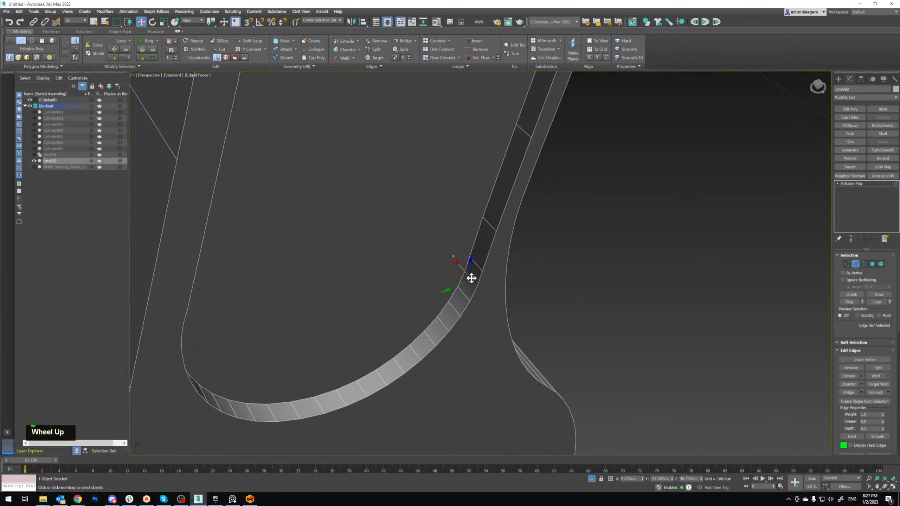
pyautogui.keyDown('ctrl'); pyautogui.click(440, 338); pyautogui.keyUp('ctrl')
pyautogui.keyDown('ctrl'); pyautogui.click(429, 342); pyautogui.keyUp('ctrl')
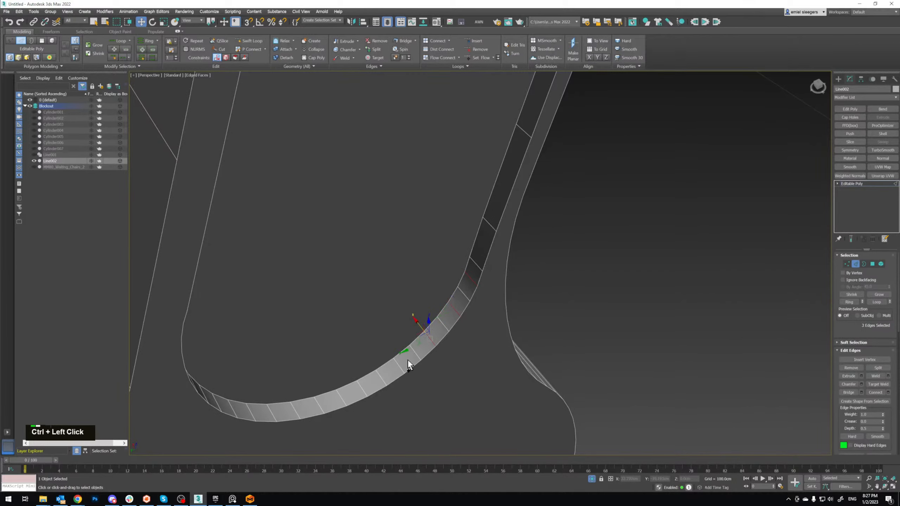
pyautogui.keyDown('ctrl'); pyautogui.click(400, 365); pyautogui.keyUp('ctrl')
pyautogui.keyDown('ctrl'); pyautogui.click(364, 385); pyautogui.keyUp('ctrl')
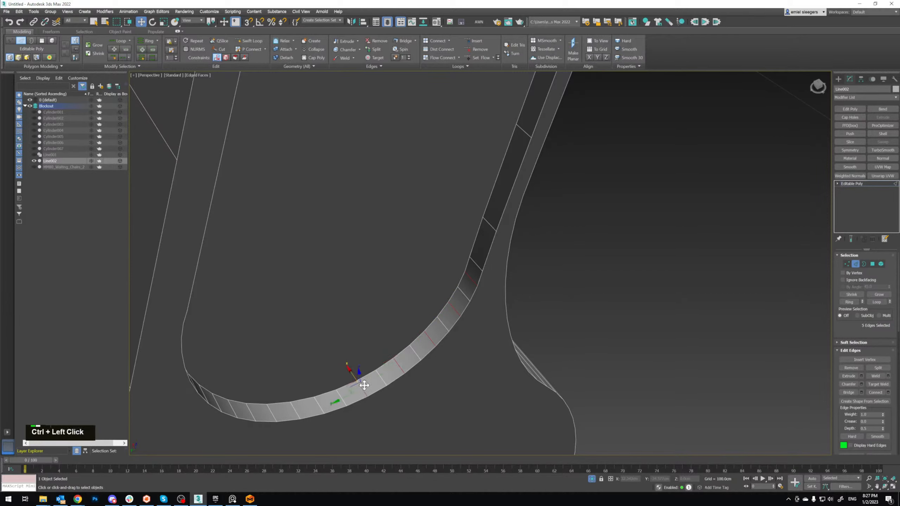
pyautogui.keyDown('ctrl'); pyautogui.click(321, 401); pyautogui.keyUp('ctrl')
pyautogui.moveTo(318, 402); pyautogui.dragTo(359, 271, button='middle')
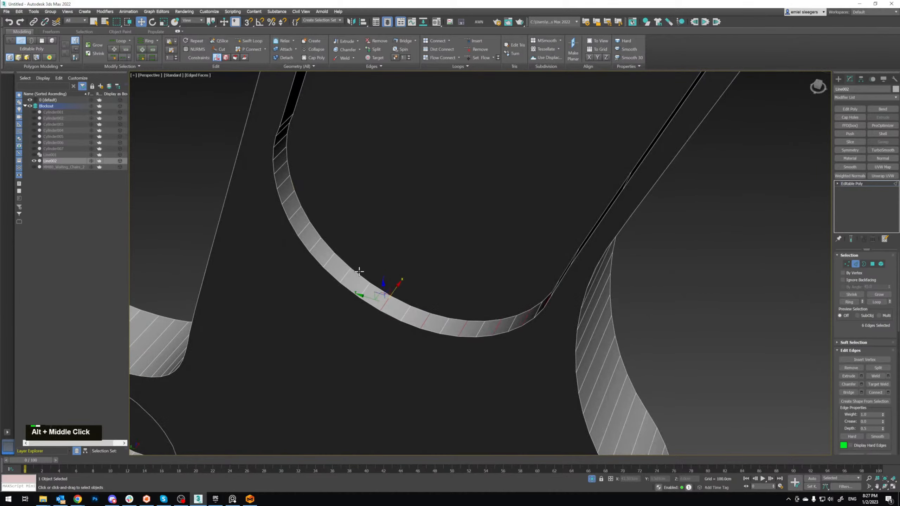
pyautogui.keyDown('ctrl'); pyautogui.click(348, 273); pyautogui.keyUp('ctrl')
pyautogui.keyDown('ctrl'); pyautogui.click(315, 241); pyautogui.keyUp('ctrl')
pyautogui.moveTo(314, 241)
pyautogui.mouseDown(button='middle')
pyautogui.moveTo(316, 273)
pyautogui.moveTo(324, 251)
pyautogui.mouseUp(button='middle')
pyautogui.keyDown('ctrl'); pyautogui.click(325, 250); pyautogui.keyUp('ctrl')
pyautogui.keyDown('ctrl'); pyautogui.click(320, 211); pyautogui.keyUp('ctrl')
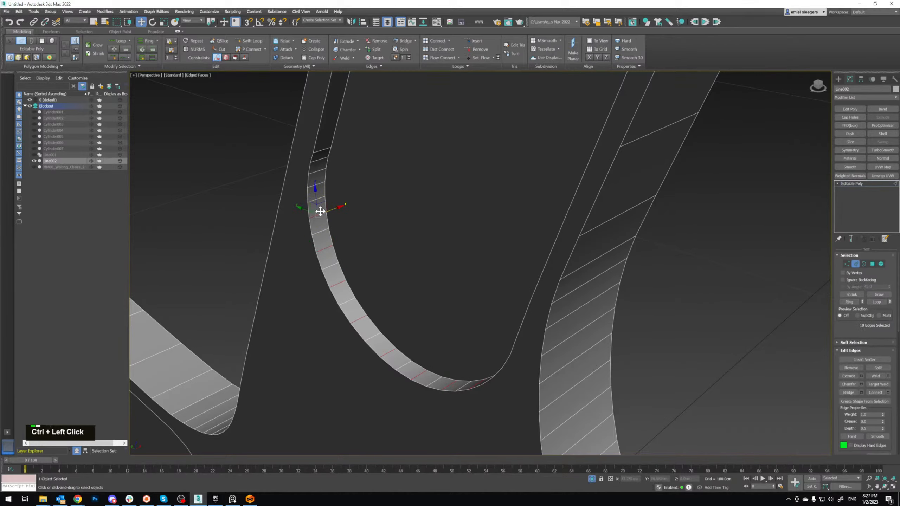
pyautogui.keyDown('ctrl'); pyautogui.click(319, 175); pyautogui.keyUp('ctrl')
pyautogui.hotkey('ctrl', 'BackSpace')
# Step: Remove every second cross edge from the recess wall around the rounded top end of the upper recess
pyautogui.scroll(-5, 321, 160)
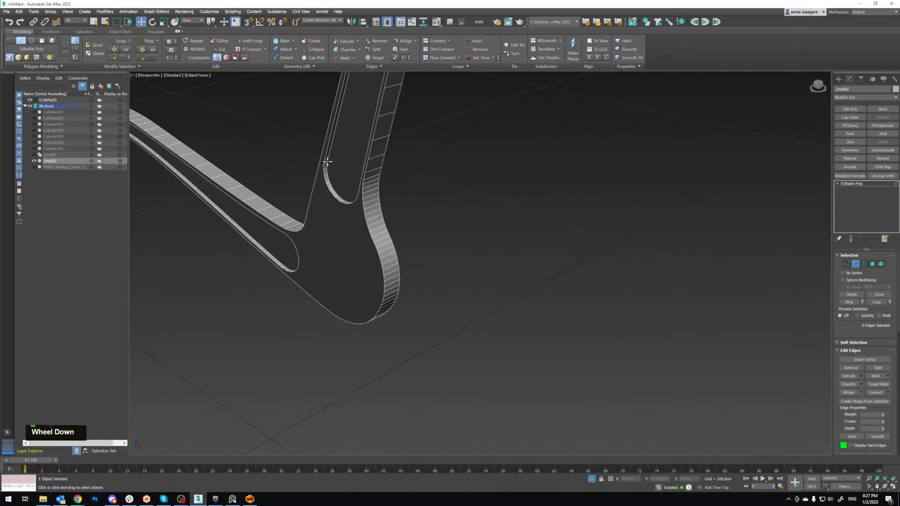
pyautogui.moveTo(321, 159); pyautogui.dragTo(361, 241, button='middle')
pyautogui.scroll(6, 390, 196)
pyautogui.scroll(3, 390, 196)
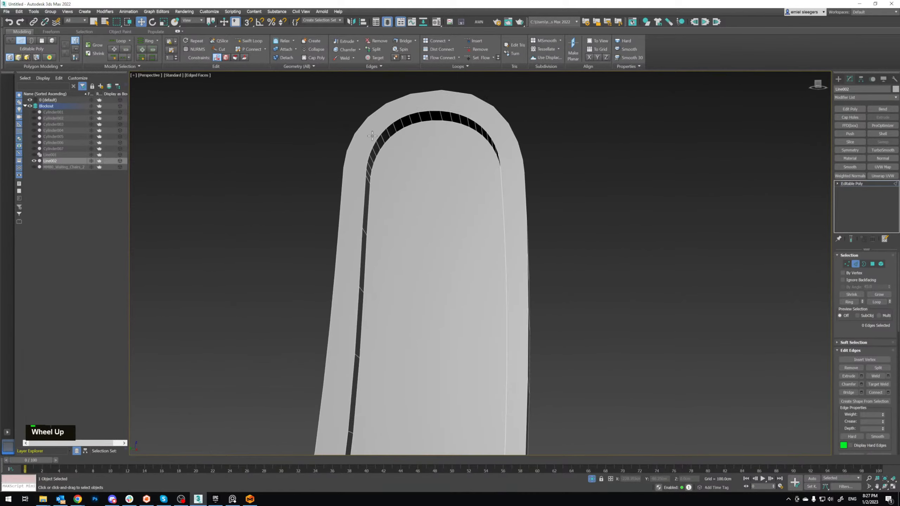
pyautogui.click(369, 172)
pyautogui.moveTo(369, 173); pyautogui.dragTo(319, 221, button='middle')
pyautogui.scroll(3, 354, 194)
pyautogui.scroll(3, 319, 222)
pyautogui.keyDown('ctrl'); pyautogui.click(324, 200); pyautogui.keyUp('ctrl')
pyautogui.keyDown('ctrl'); pyautogui.click(348, 155); pyautogui.keyUp('ctrl')
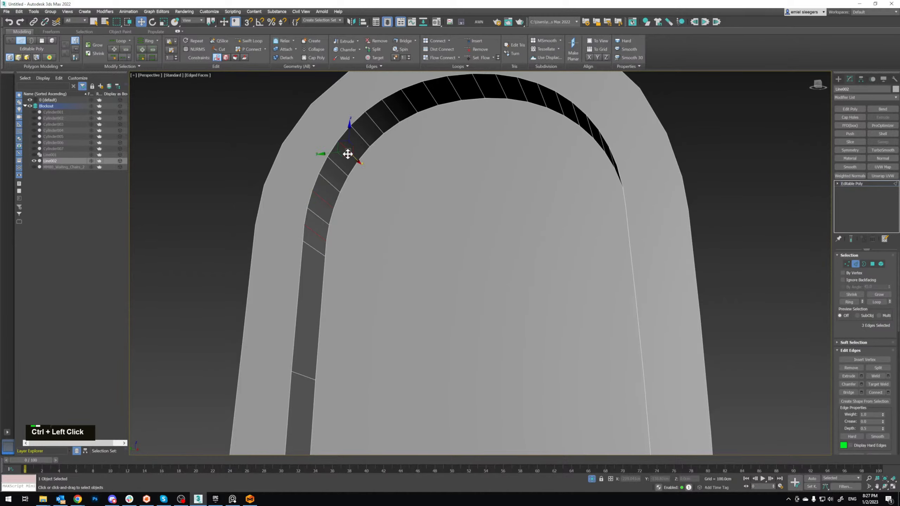
pyautogui.press('z')
pyautogui.keyDown('ctrl'); pyautogui.click(366, 140); pyautogui.keyUp('ctrl')
pyautogui.keyDown('ctrl'); pyautogui.click(392, 112); pyautogui.keyUp('ctrl')
pyautogui.keyDown('ctrl'); pyautogui.click(433, 98); pyautogui.keyUp('ctrl')
pyautogui.keyDown('alt'); pyautogui.moveTo(488, 115); pyautogui.dragTo(504, 122, button='middle'); pyautogui.keyUp('alt')
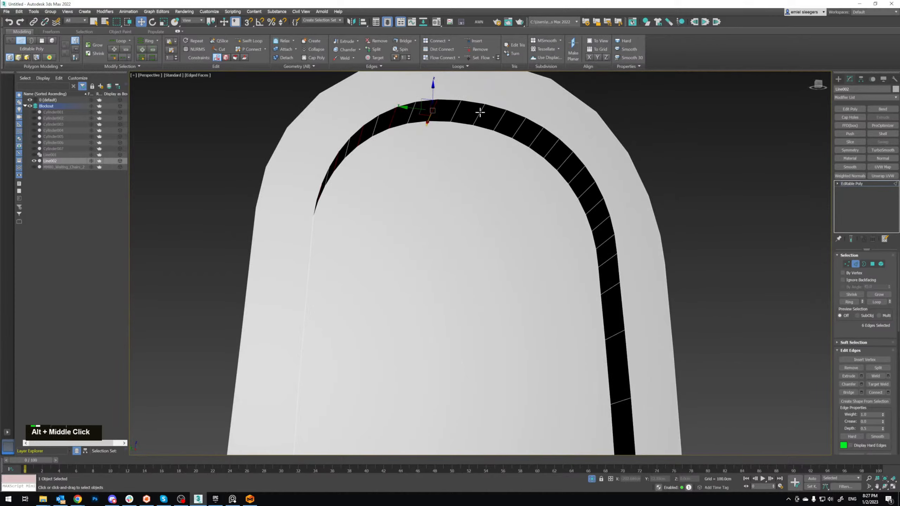
pyautogui.keyDown('ctrl'); pyautogui.click(518, 126); pyautogui.keyUp('ctrl')
pyautogui.keyDown('ctrl'); pyautogui.click(533, 135); pyautogui.keyUp('ctrl')
pyautogui.keyDown('ctrl'); pyautogui.click(554, 149); pyautogui.keyUp('ctrl')
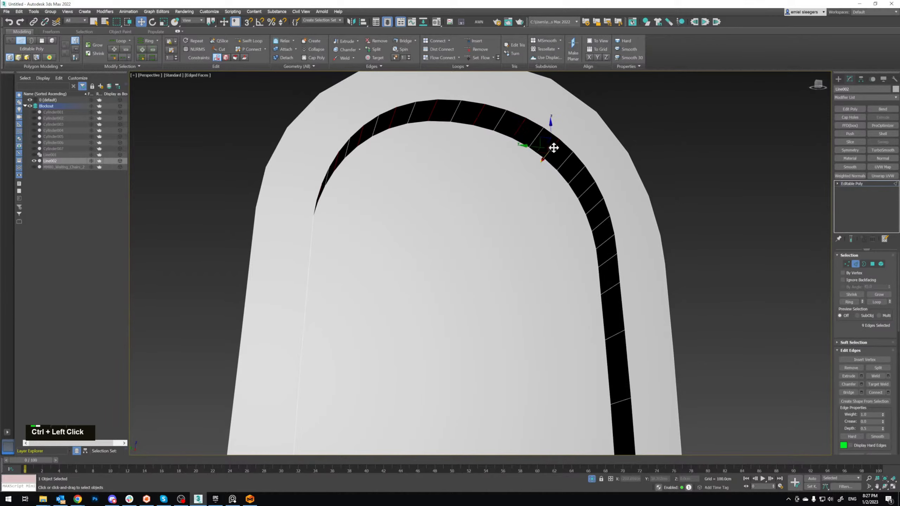
pyautogui.keyDown('ctrl'); pyautogui.click(576, 174); pyautogui.keyUp('ctrl')
pyautogui.keyDown('alt'); pyautogui.moveTo(577, 179); pyautogui.dragTo(585, 201, button='middle'); pyautogui.keyUp('alt')
pyautogui.keyDown('ctrl'); pyautogui.click(558, 180); pyautogui.keyUp('ctrl')
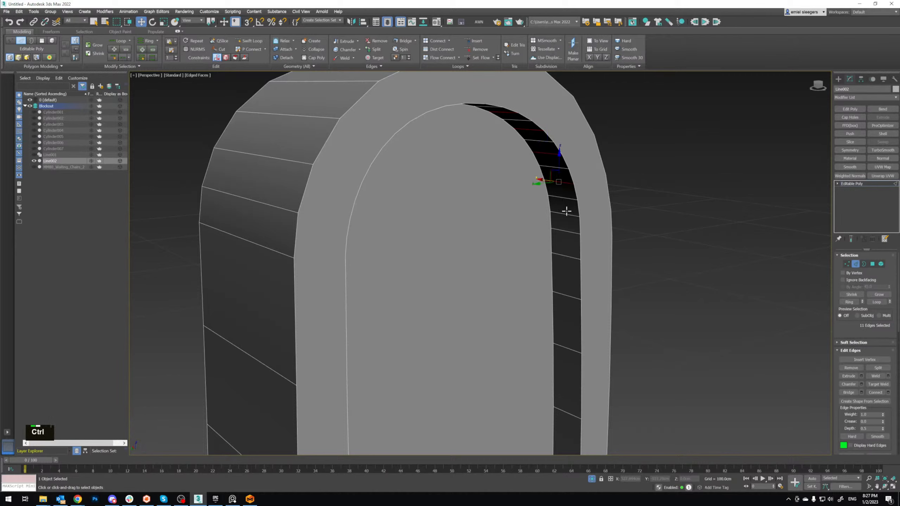
pyautogui.keyDown('ctrl'); pyautogui.click(567, 212); pyautogui.keyUp('ctrl')
pyautogui.hotkey('ctrl', 'BackSpace')
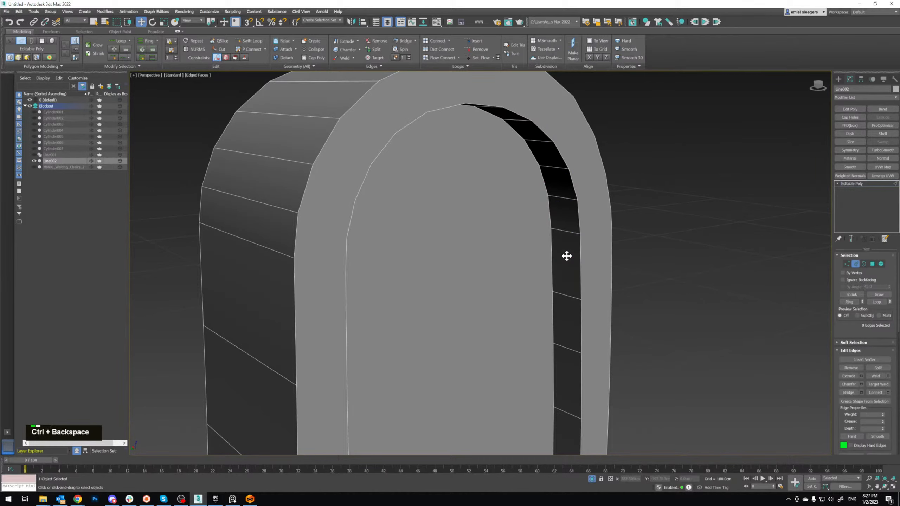
pyautogui.scroll(-5, 576, 250)
pyautogui.moveTo(576, 250); pyautogui.dragTo(444, 249, button='middle')
pyautogui.scroll(5, 564, 216)
pyautogui.scroll(-5, 563, 216)
pyautogui.scroll(5, 425, 255)
pyautogui.press('1')
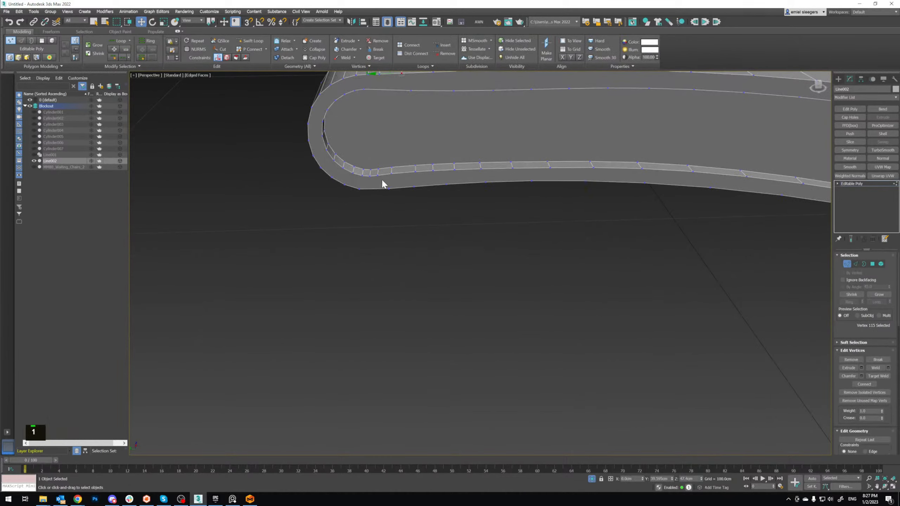
pyautogui.moveTo(379, 176); pyautogui.dragTo(396, 211, button='middle')
pyautogui.scroll(1, 397, 215)
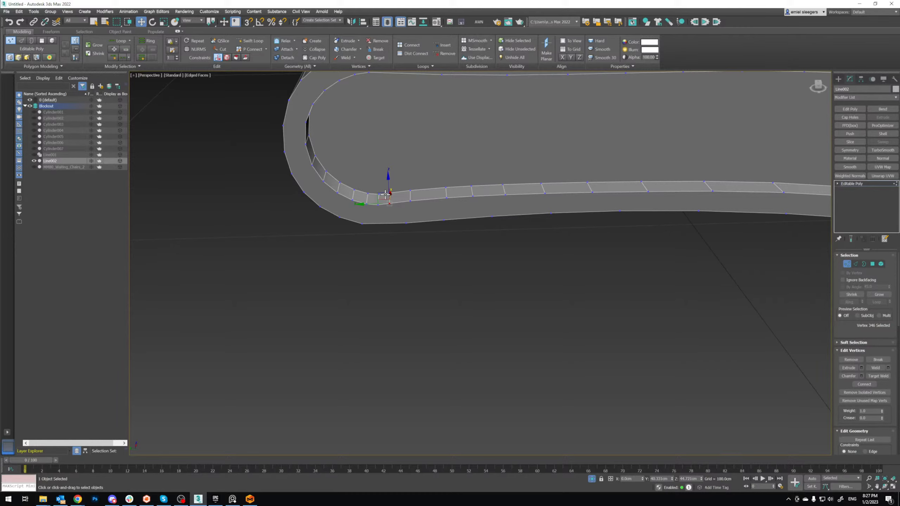
pyautogui.scroll(3, 386, 170)
pyautogui.moveTo(394, 203); pyautogui.dragTo(400, 222, button='middle')
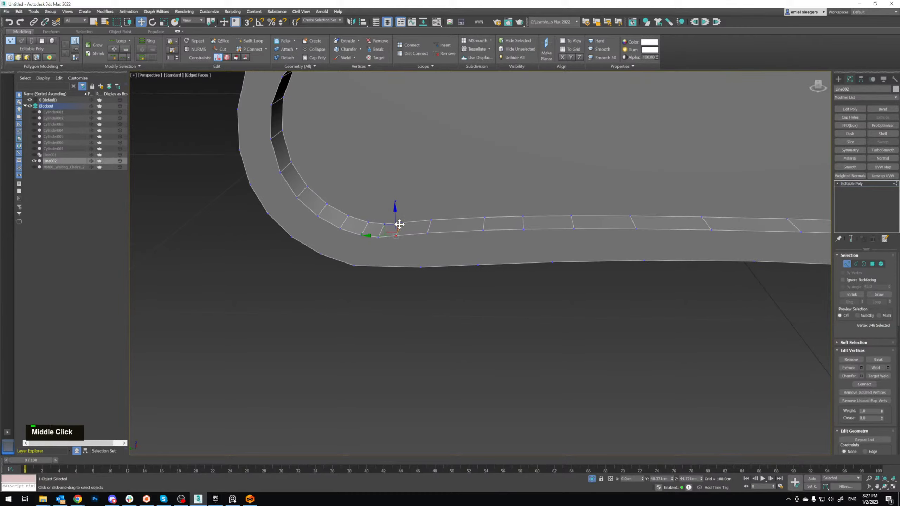
pyautogui.press('2')
pyautogui.click(399, 230)
pyautogui.press('1')
pyautogui.click(396, 236)
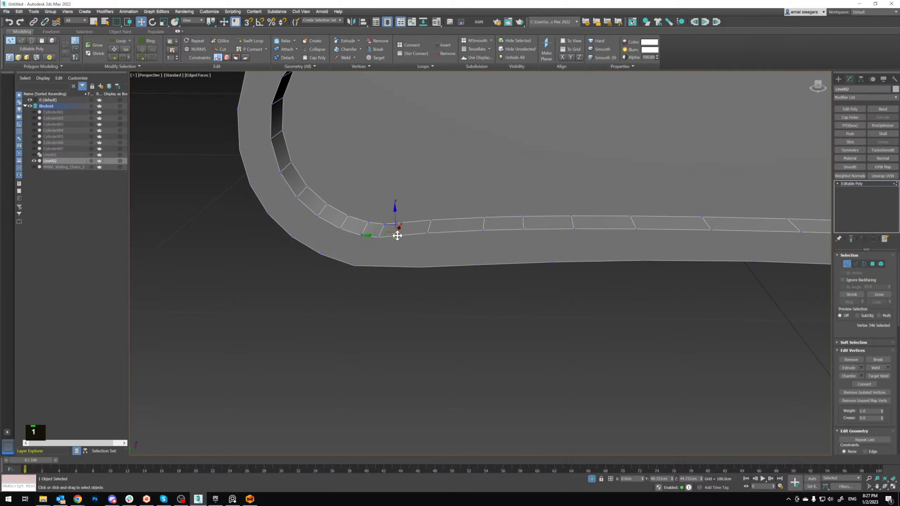
pyautogui.keyDown('ctrl'); pyautogui.click(421, 268); pyautogui.keyUp('ctrl')
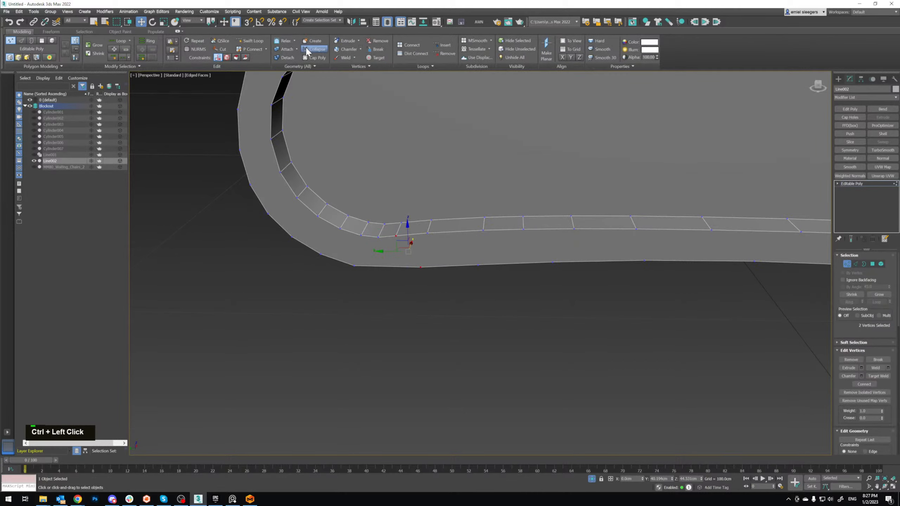
pyautogui.moveTo(345, 91); pyautogui.dragTo(371, 103, button='middle')
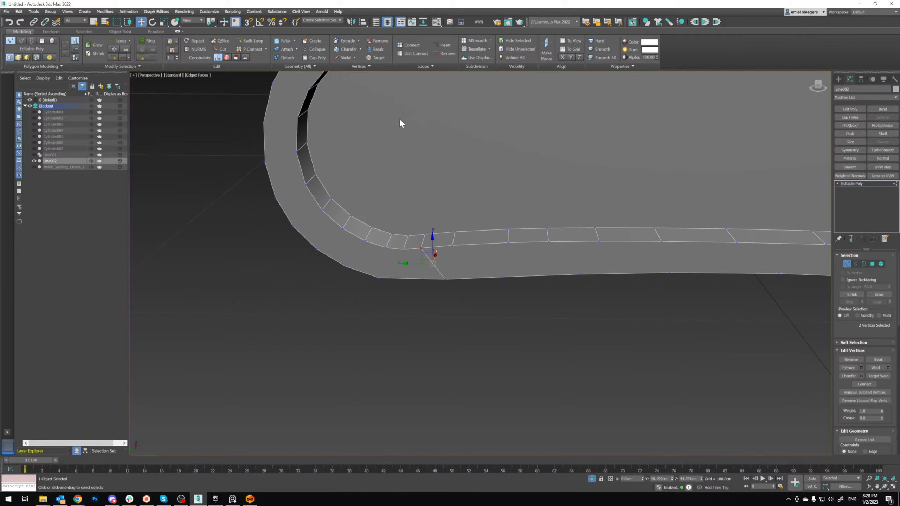
pyautogui.click(388, 307)
pyautogui.click(222, 49)
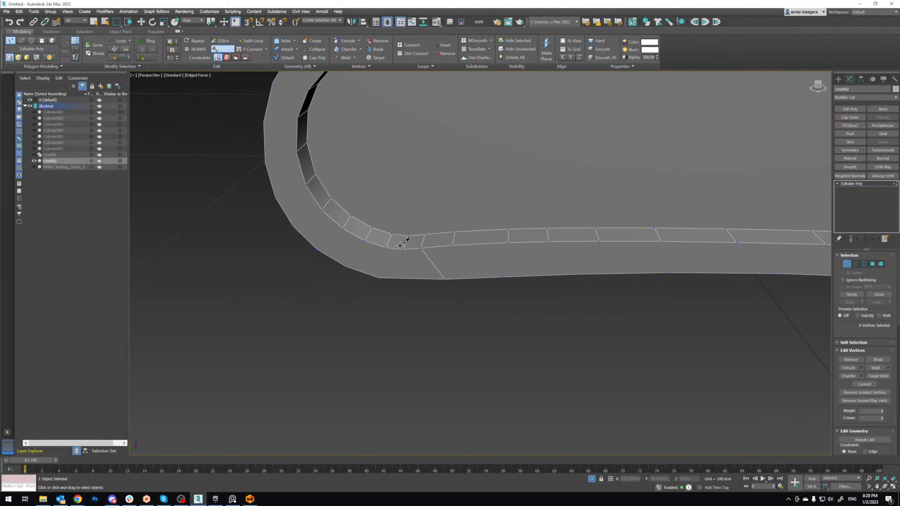
pyautogui.rightClick(385, 249)
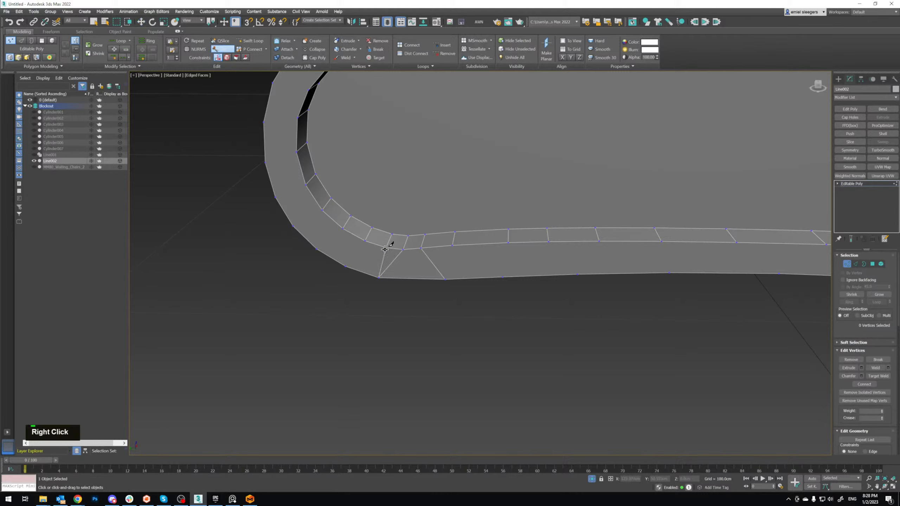
pyautogui.hotkey('ctrl', 'z')
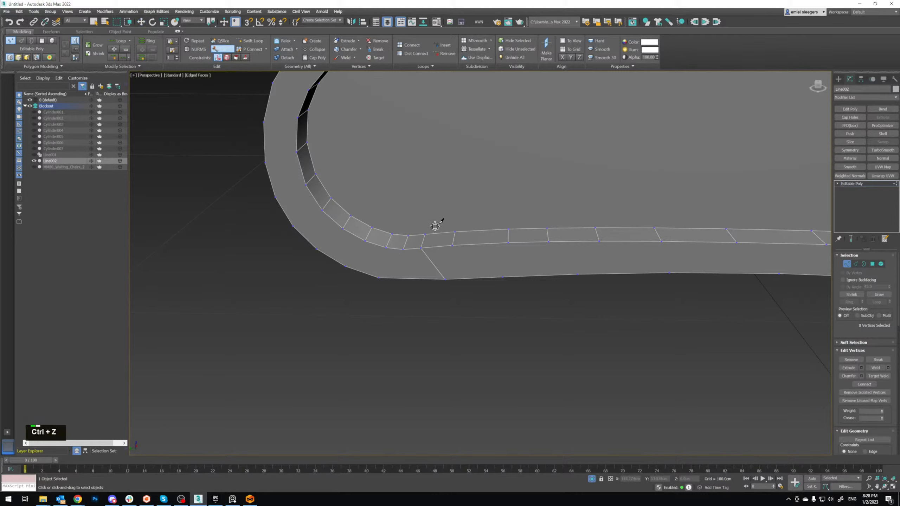
pyautogui.hotkey('ctrl', 'z')
pyautogui.press('w')
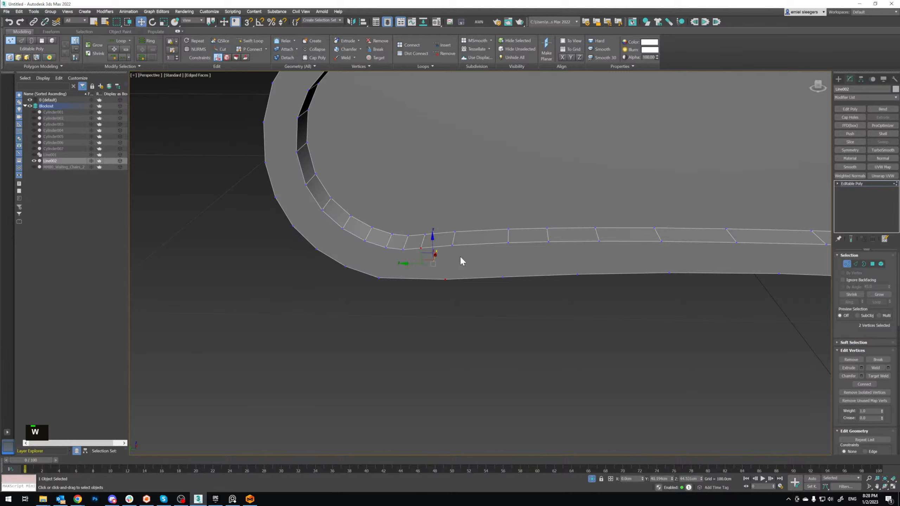
# Step: Chamfer the edges bordering the frame's flat side face, including both recess rims, by about 0.16 cm with 0 segments
pyautogui.press('4')
pyautogui.scroll(-5, 481, 258)
pyautogui.moveTo(481, 258); pyautogui.dragTo(507, 231, button='middle')
pyautogui.keyDown('shift'); pyautogui.click(856, 264); pyautogui.keyUp('shift')
pyautogui.scroll(5, 567, 278)
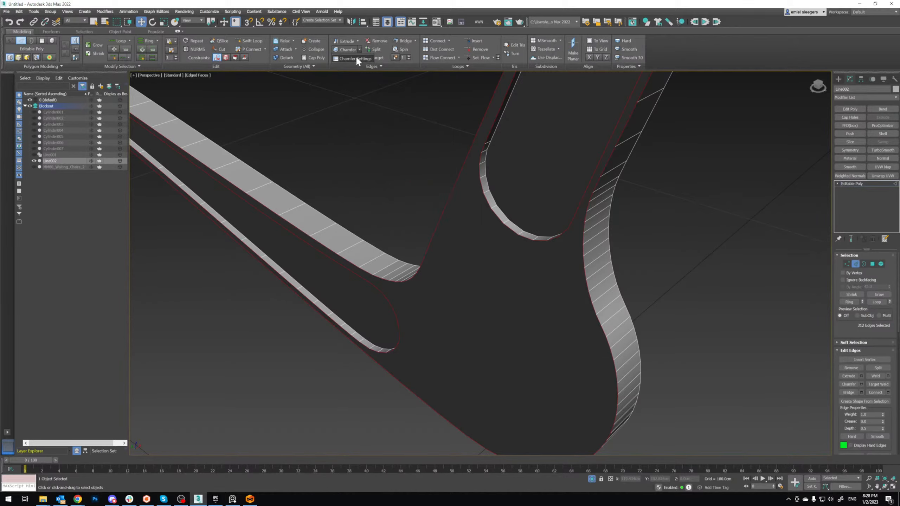
pyautogui.click(357, 59)
pyautogui.click(485, 287)
pyautogui.moveTo(485, 278)
pyautogui.mouseDown()
pyautogui.moveTo(485, 268)
pyautogui.moveTo(486, 276)
pyautogui.mouseUp()
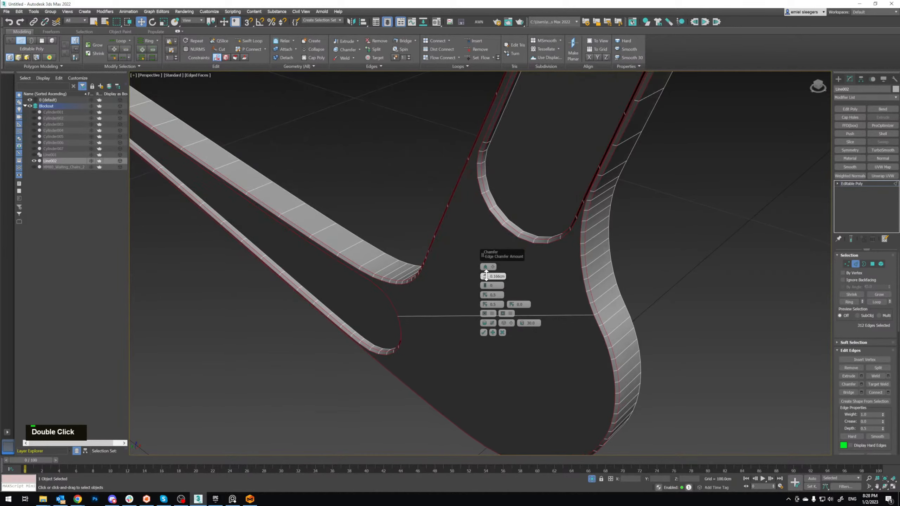
# Step: Inspect the chamfer preview along the lower arm and the narrow strip beside the upper recess
pyautogui.scroll(-3, 443, 278)
pyautogui.keyDown('alt'); pyautogui.moveTo(407, 289); pyautogui.dragTo(420, 279, button='middle'); pyautogui.keyUp('alt')
pyautogui.scroll(-2, 420, 280)
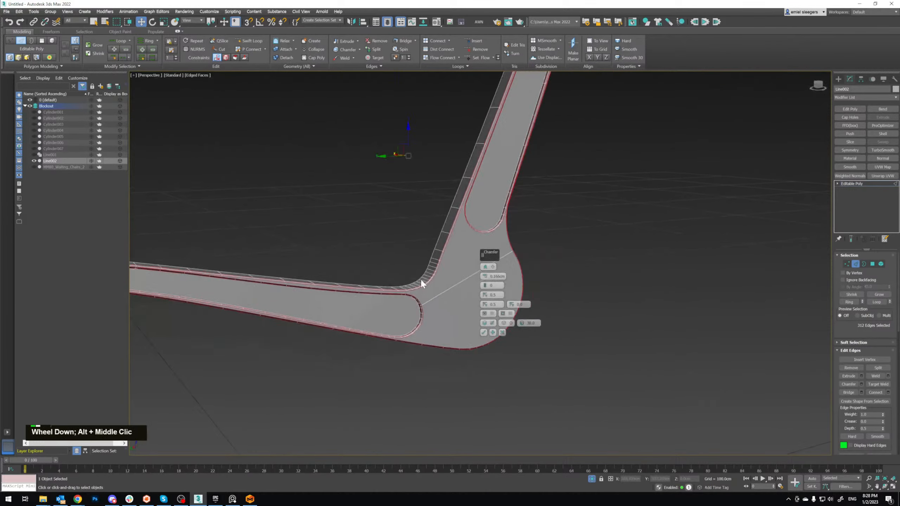
pyautogui.moveTo(173, 273); pyautogui.dragTo(232, 238, button='middle')
pyautogui.scroll(3, 262, 249)
pyautogui.moveTo(442, 212); pyautogui.dragTo(308, 211, button='middle')
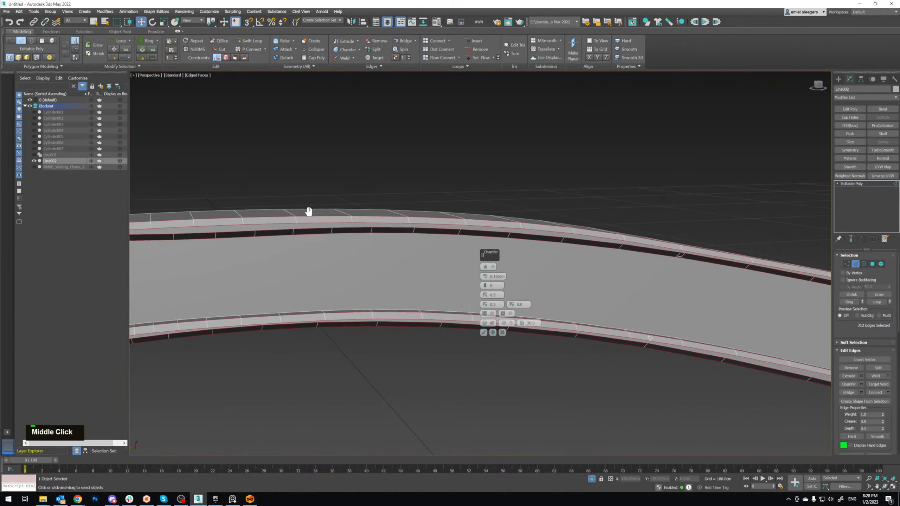
pyautogui.scroll(-5, 392, 208)
pyautogui.keyDown('alt'); pyautogui.moveTo(391, 207); pyautogui.dragTo(506, 185, button='middle'); pyautogui.keyUp('alt')
pyautogui.scroll(5, 387, 230)
pyautogui.scroll(-4, 402, 223)
pyautogui.scroll(3, 440, 231)
pyautogui.scroll(4, 518, 156)
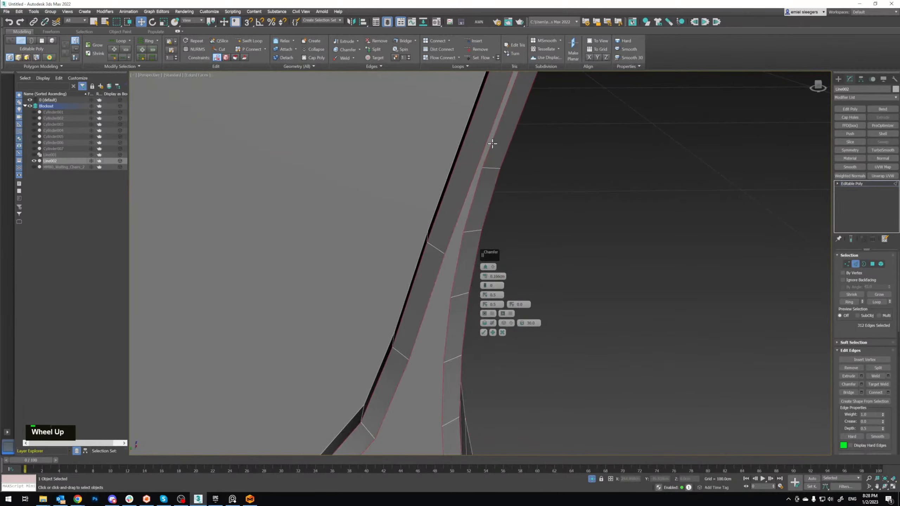
# Step: Bring up the reference photo and examine the edges around the real frame's recesses and armrest joint
pyautogui.scroll(-5, 490, 141)
pyautogui.moveTo(337, 1); pyautogui.dragTo(438, 128, button='right')
pyautogui.scroll(3, 383, 209)
pyautogui.scroll(-3, 291, 209)
pyautogui.moveTo(548, 159); pyautogui.dragTo(487, 199, button='middle')
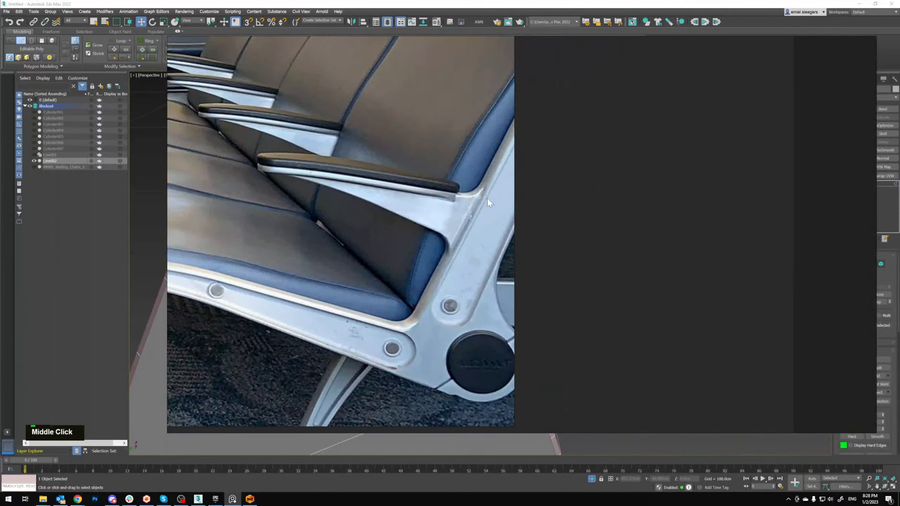
pyautogui.scroll(-3, 427, 201)
pyautogui.moveTo(427, 201); pyautogui.dragTo(487, 191, button='middle')
pyautogui.moveTo(487, 191); pyautogui.dragTo(460, 0, button='right')
# Step: Reduce the chamfer amount to about 0.11 cm and examine the frame corner and lower recess
pyautogui.middleClick(544, 158)
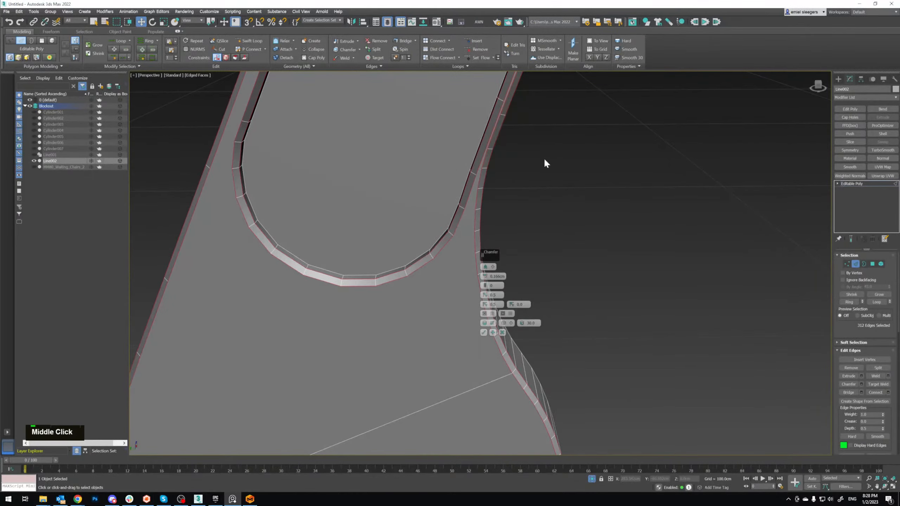
pyautogui.scroll(-4, 505, 115)
pyautogui.scroll(4, 531, 218)
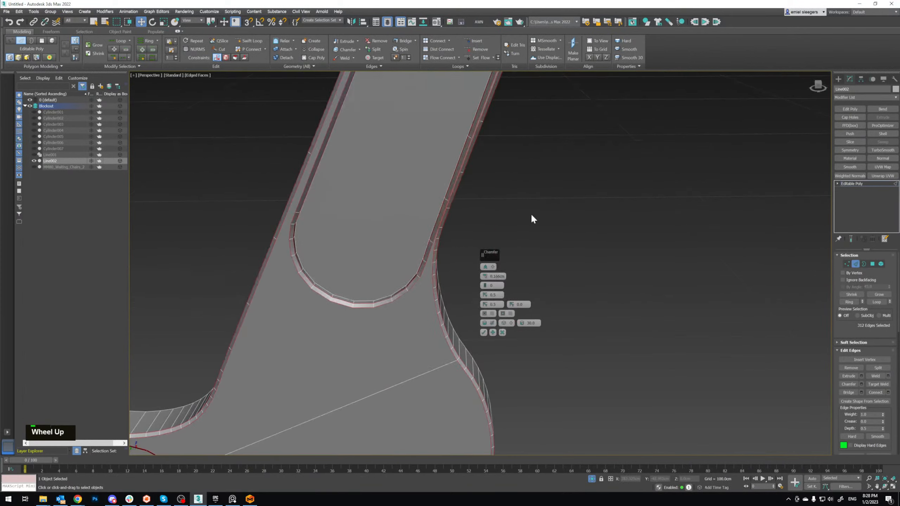
pyautogui.doubleClick(486, 280)
pyautogui.scroll(-5, 363, 261)
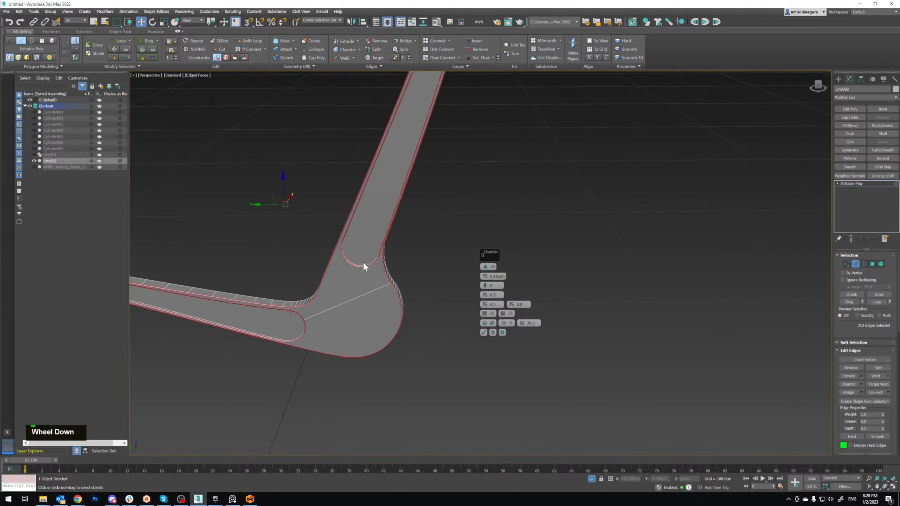
pyautogui.scroll(2, 363, 262)
pyautogui.moveTo(297, 296); pyautogui.dragTo(403, 248, button='middle')
pyautogui.scroll(3, 402, 248)
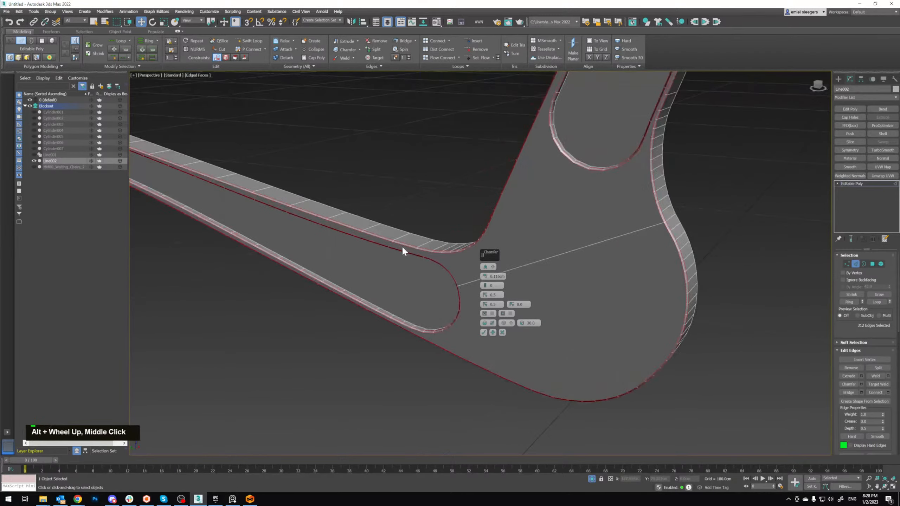
# Step: Set the chamfer amount to about 0.13 cm and apply the chamfer
pyautogui.doubleClick(488, 277)
pyautogui.doubleClick(488, 278)
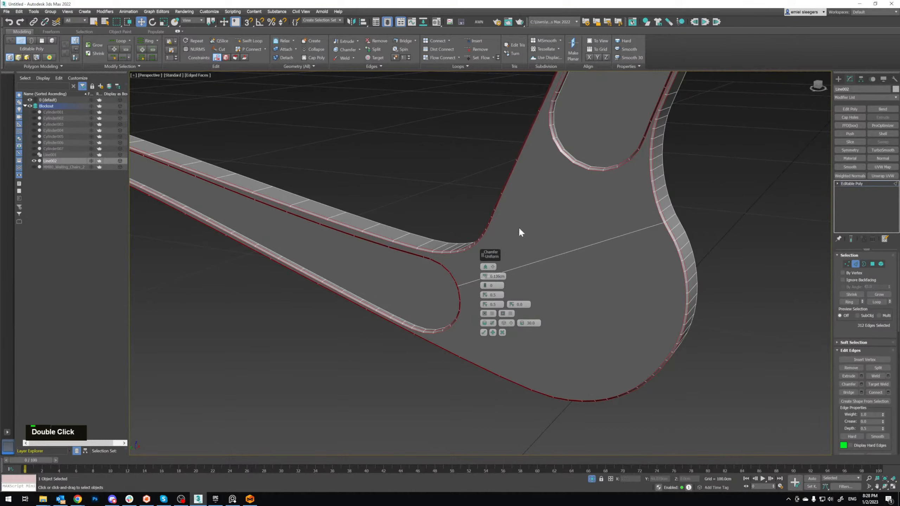
pyautogui.scroll(-5, 532, 202)
pyautogui.moveTo(543, 178); pyautogui.dragTo(529, 196, button='middle')
pyautogui.scroll(5, 537, 163)
pyautogui.keyDown('alt'); pyautogui.moveTo(533, 156); pyautogui.dragTo(522, 107, button='middle'); pyautogui.keyUp('alt')
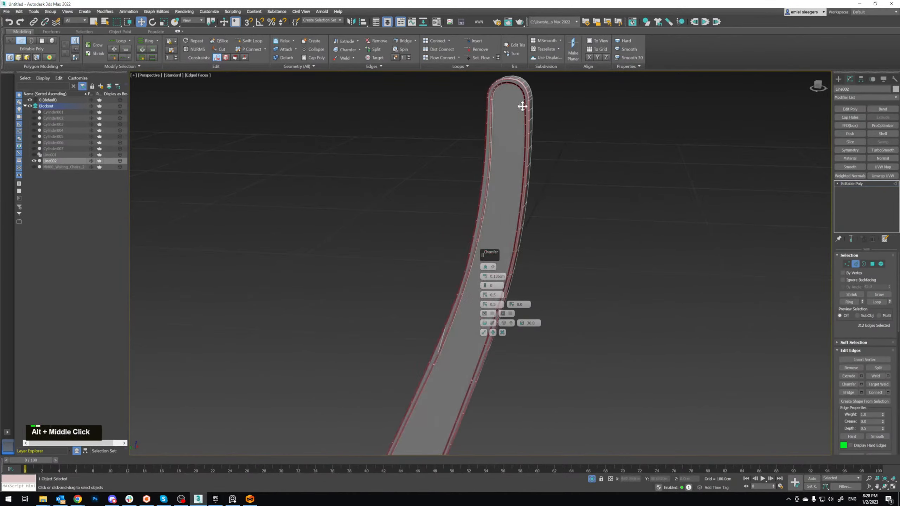
pyautogui.scroll(4, 520, 94)
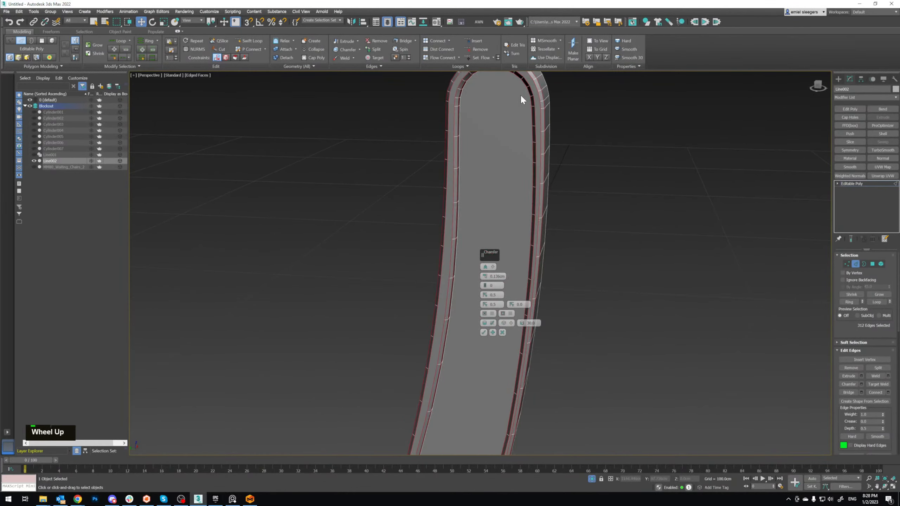
pyautogui.click(484, 333)
# Step: Nudge the chamfer vertices along the upper arm's back edge to even out the rim, switching see-through display as needed
pyautogui.press('1')
pyautogui.click(507, 148)
pyautogui.keyDown('alt'); pyautogui.scroll(2, 527, 162); pyautogui.keyUp('alt')
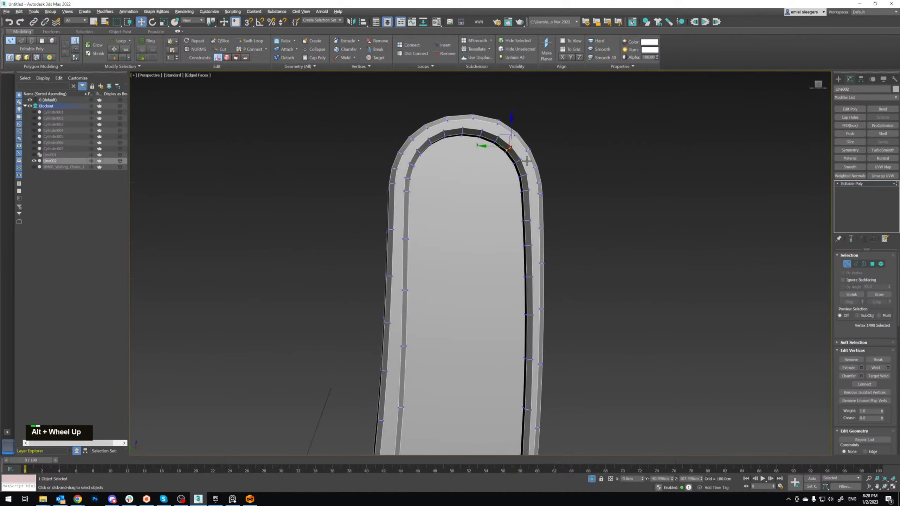
pyautogui.keyDown('alt'); pyautogui.scroll(3, 528, 162); pyautogui.keyUp('alt')
pyautogui.moveTo(502, 171); pyautogui.dragTo(465, 248, button='middle')
pyautogui.hotkey('alt', 'x')
pyautogui.hotkey('alt', 'x')
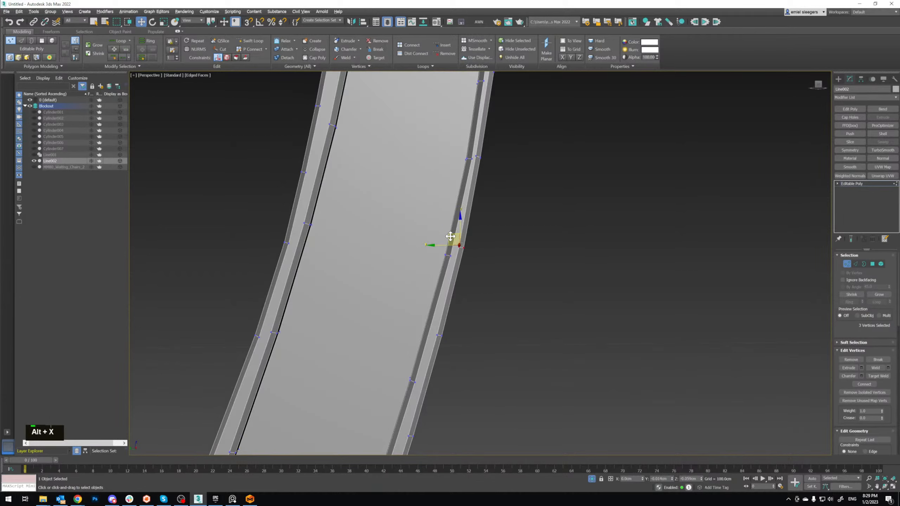
pyautogui.hotkey('alt', 'x')
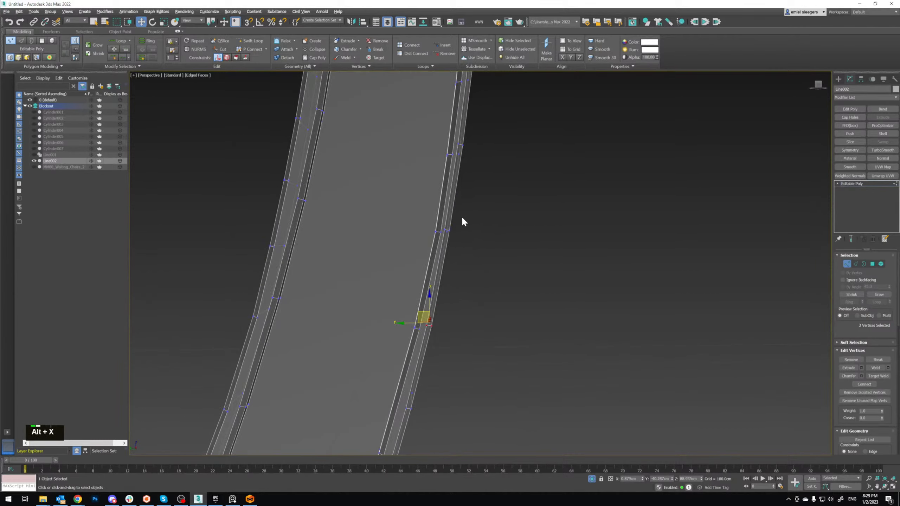
pyautogui.moveTo(443, 238); pyautogui.dragTo(443, 238)
pyautogui.hotkey('alt', 'x')
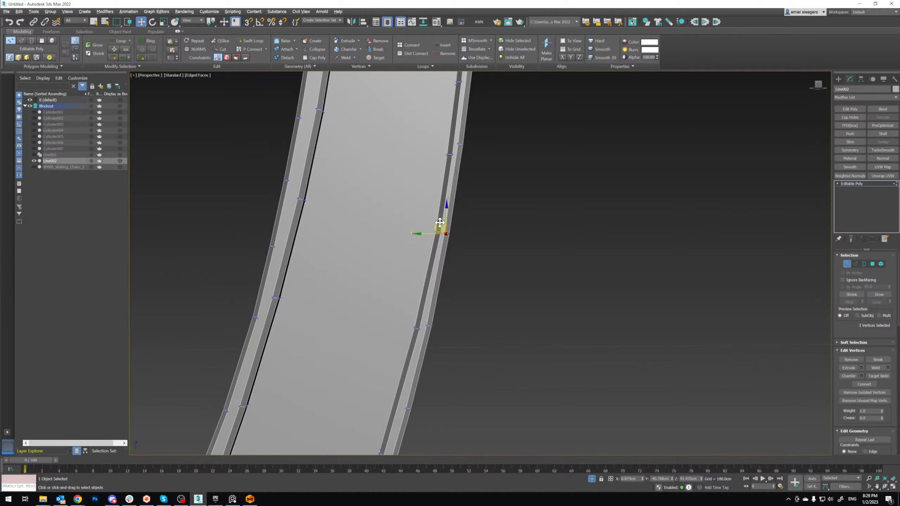
# Step: Inspect the chamfer vertices around the upper recess's bottom curve and the frame corner
pyautogui.moveTo(440, 222); pyautogui.dragTo(441, 216, button='middle')
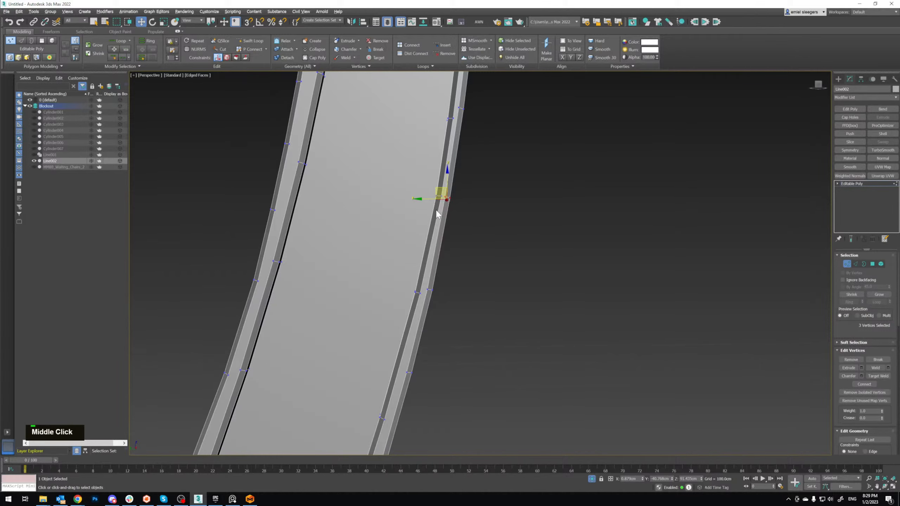
pyautogui.scroll(-6, 438, 215)
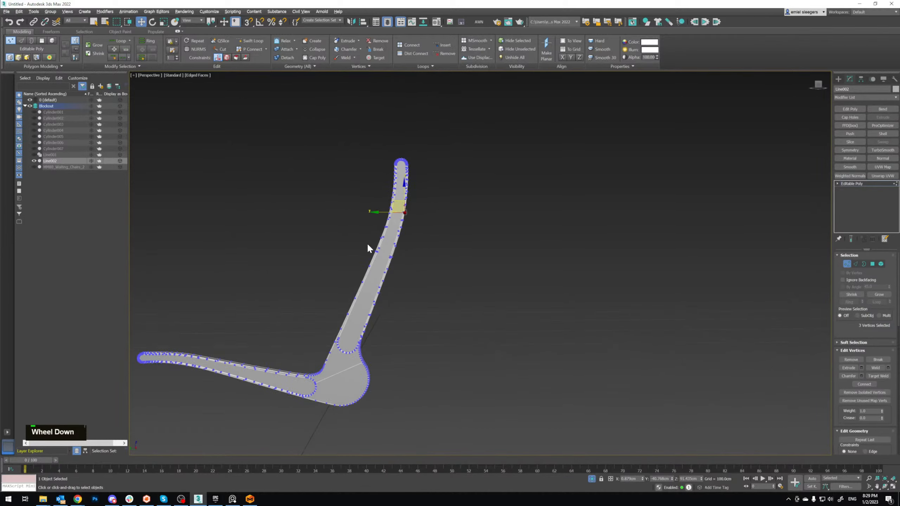
pyautogui.moveTo(368, 247); pyautogui.dragTo(400, 172, button='middle')
pyautogui.scroll(5, 382, 245)
pyautogui.moveTo(381, 246); pyautogui.dragTo(412, 201, button='middle')
pyautogui.scroll(3, 420, 210)
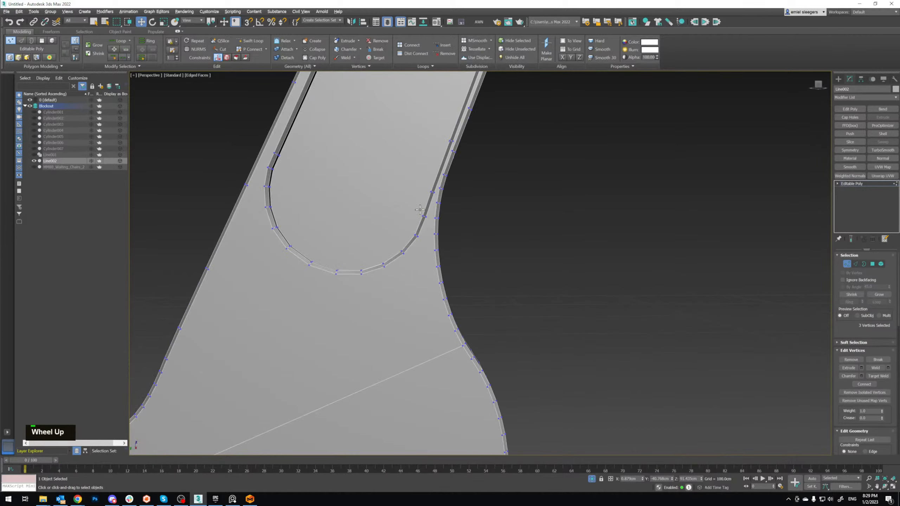
pyautogui.scroll(-4, 420, 210)
pyautogui.moveTo(358, 255); pyautogui.dragTo(448, 193, button='middle')
pyautogui.scroll(4, 416, 237)
pyautogui.moveTo(416, 237); pyautogui.dragTo(436, 301, button='middle')
pyautogui.scroll(-4, 425, 228)
# Step: Inspect the chamfer vertices along the lower arm from the frame corner to its rounded free end
pyautogui.moveTo(419, 220); pyautogui.dragTo(535, 225, button='middle')
pyautogui.moveTo(329, 175); pyautogui.dragTo(471, 213, button='middle')
pyautogui.scroll(3, 592, 219)
pyautogui.moveTo(592, 219); pyautogui.dragTo(504, 243, button='middle')
pyautogui.scroll(4, 500, 240)
pyautogui.scroll(-4, 505, 243)
pyautogui.moveTo(521, 126); pyautogui.dragTo(476, 191, button='middle')
pyautogui.click(525, 130)
pyautogui.press('z')
pyautogui.scroll(-3, 475, 191)
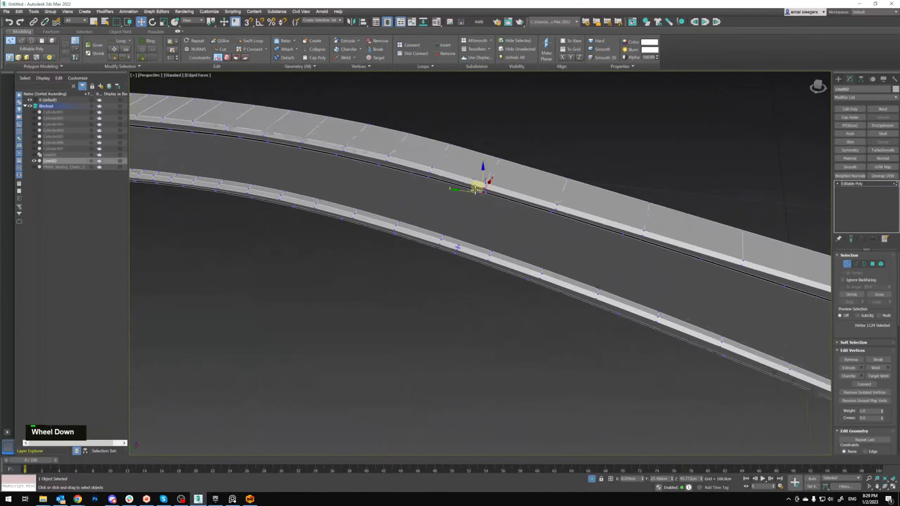
pyautogui.scroll(-3, 476, 191)
pyautogui.scroll(2, 603, 177)
pyautogui.moveTo(602, 177); pyautogui.dragTo(533, 208, button='middle')
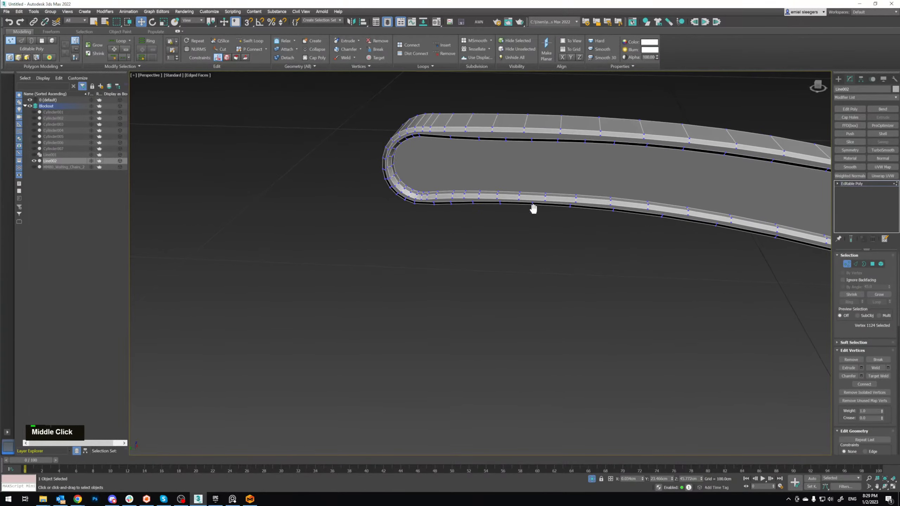
# Step: Raise the chamfer vertices at the bottom start of the arm's rounded end slightly, using the left view, to smooth the inner curve
pyautogui.scroll(2, 475, 202)
pyautogui.click(456, 195)
pyautogui.keyDown('alt'); pyautogui.moveTo(455, 195); pyautogui.dragTo(411, 191, button='middle'); pyautogui.keyUp('alt')
pyautogui.scroll(3, 406, 193)
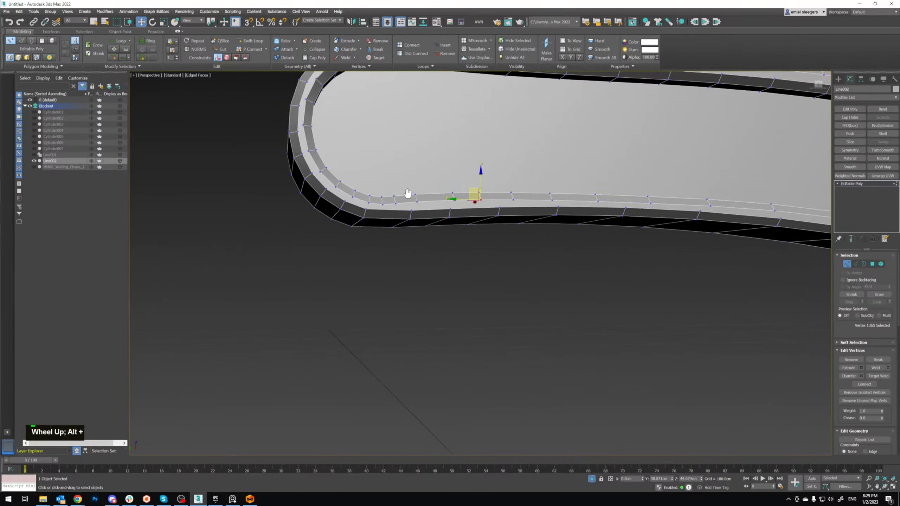
pyautogui.hotkey('alt', 'w')
pyautogui.hotkey('alt', 'w')
pyautogui.scroll(3, 452, 256)
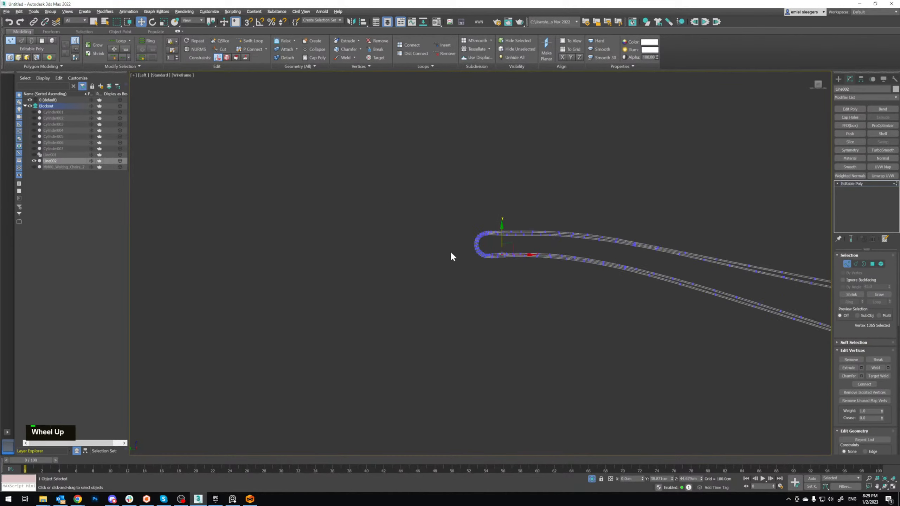
pyautogui.scroll(5, 596, 257)
pyautogui.moveTo(573, 278); pyautogui.dragTo(545, 346, button='middle')
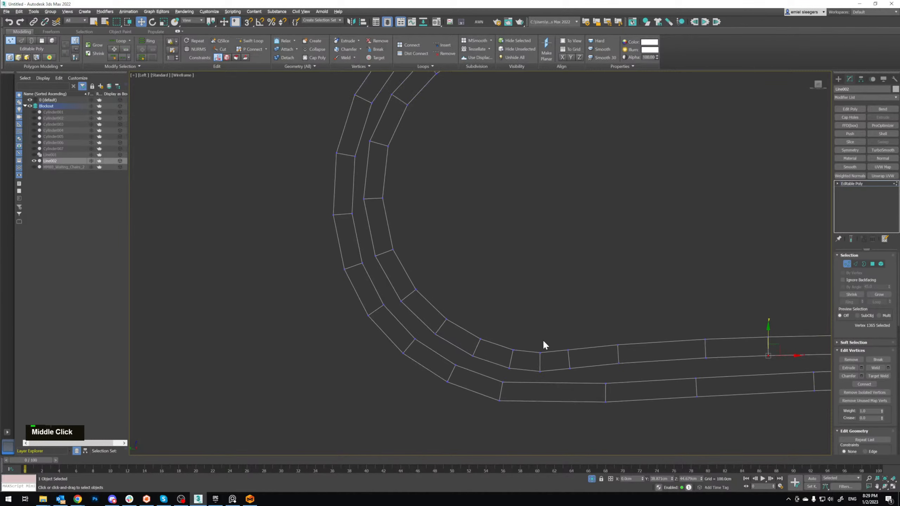
pyautogui.moveTo(545, 375); pyautogui.dragTo(546, 376)
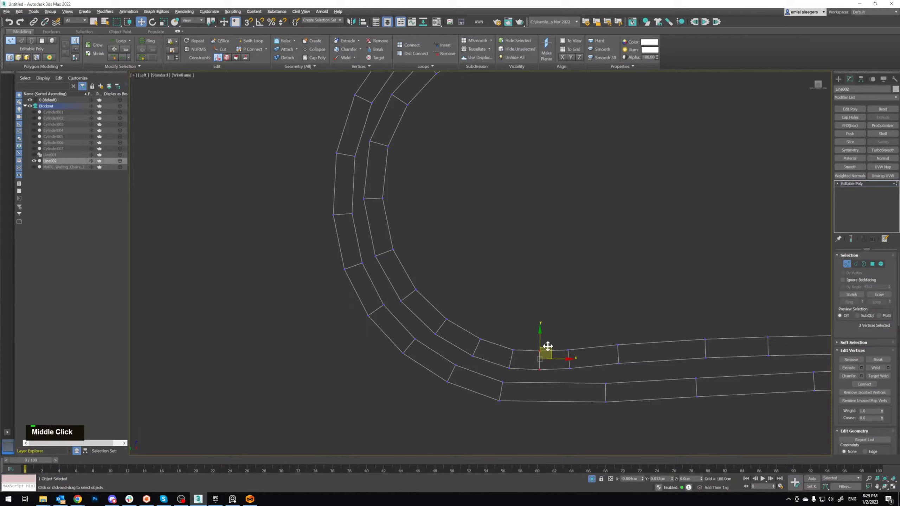
pyautogui.scroll(-3, 478, 238)
pyautogui.moveTo(478, 238); pyautogui.dragTo(444, 299, button='middle')
pyautogui.scroll(1, 513, 193)
pyautogui.hotkey('alt', 'w')
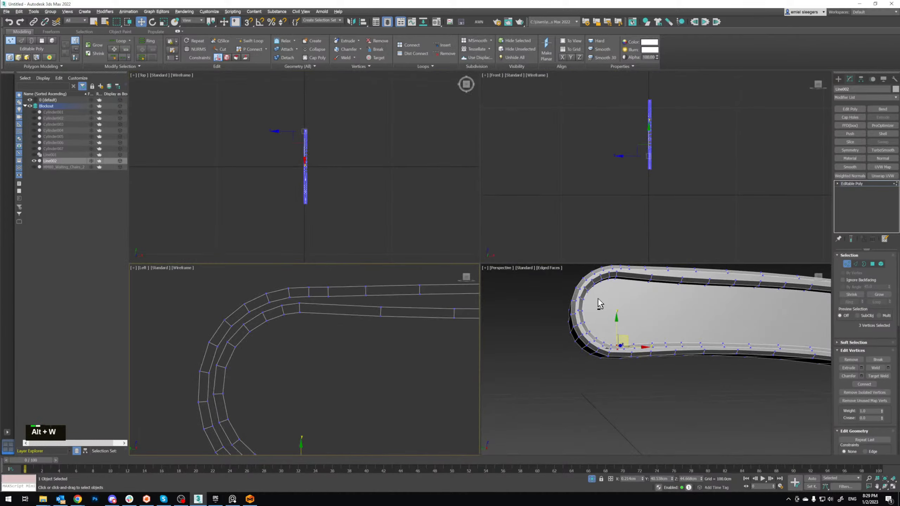
# Step: Connect the outer chamfer vertex to the neighbouring recess-edge vertex at the top of the arm's rounded end
pyautogui.hotkey('alt', 'w')
pyautogui.keyDown('alt'); pyautogui.moveTo(599, 303); pyautogui.dragTo(407, 151, button='middle'); pyautogui.keyUp('alt')
pyautogui.scroll(2, 405, 142)
pyautogui.click(402, 126)
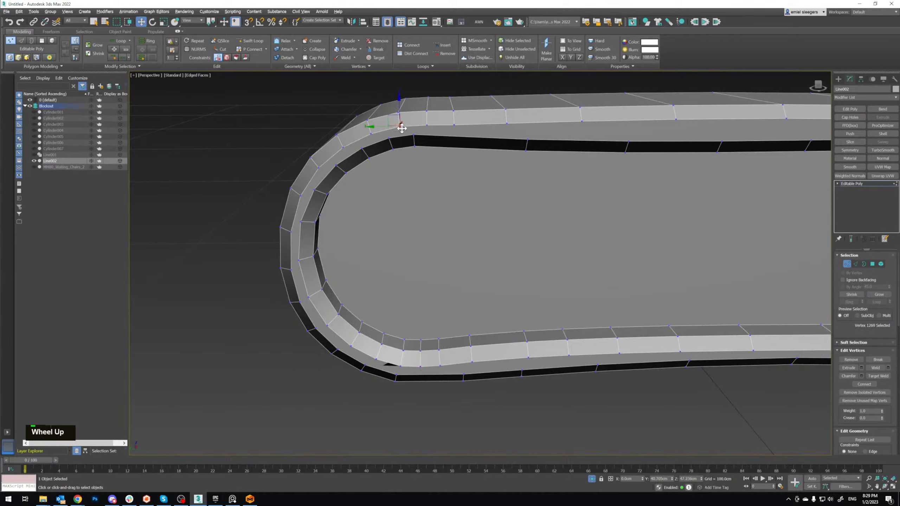
pyautogui.keyDown('ctrl'); pyautogui.click(414, 135); pyautogui.keyUp('ctrl')
pyautogui.click(410, 45)
pyautogui.click(264, 131)
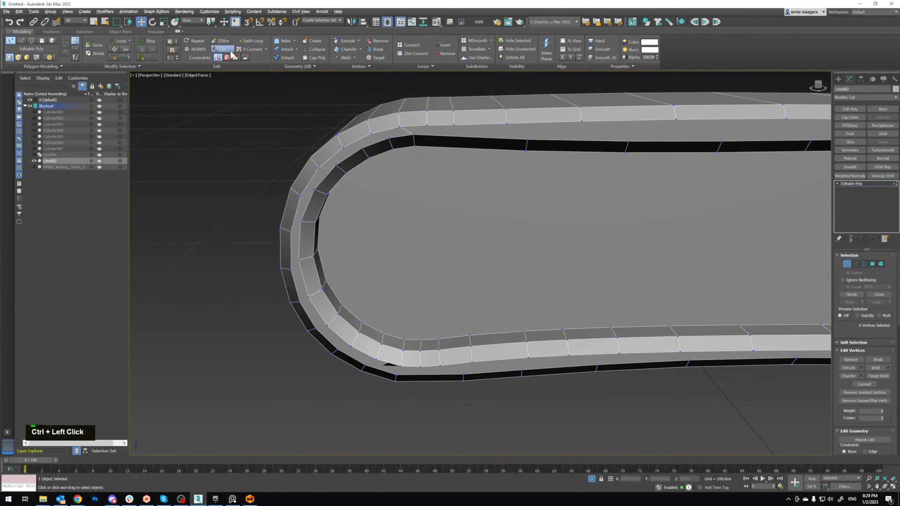
# Step: Cut edges between the outer chamfer and the recess-edge vertices around the arm's rounded end, from its top curve to its bottom
pyautogui.click(229, 50)
pyautogui.rightClick(365, 144)
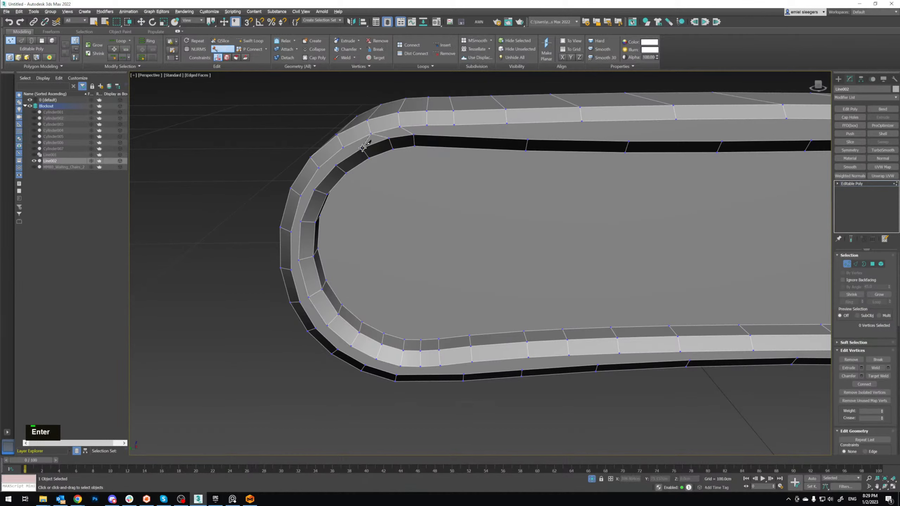
pyautogui.click(342, 146)
pyautogui.rightClick(342, 147)
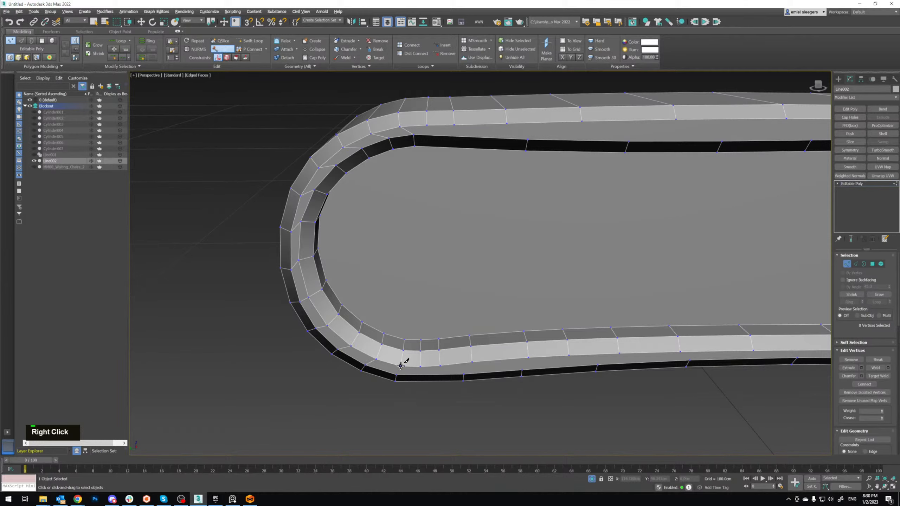
pyautogui.click(420, 367)
pyautogui.click(474, 362)
pyautogui.rightClick(473, 362)
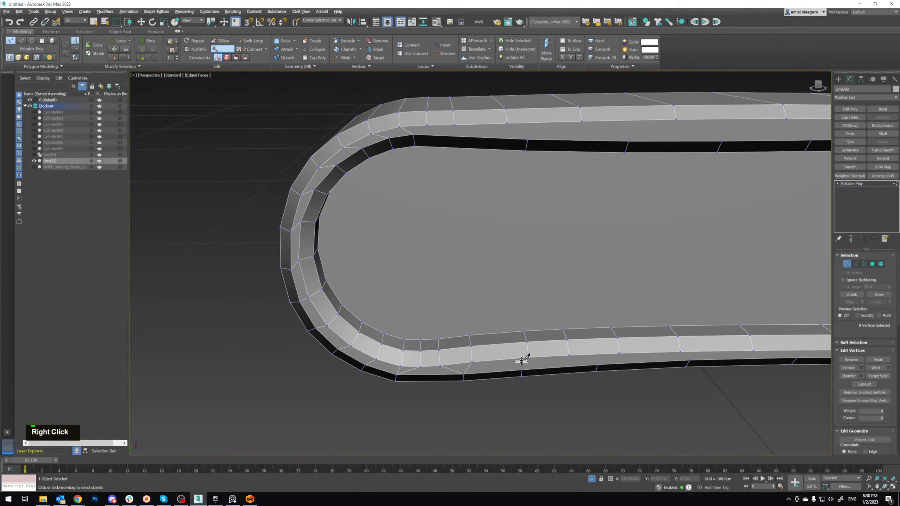
# Step: Cut connecting edges between the two vertex rows of the lower rim along the stretch just past the rounded end
pyautogui.click(570, 356)
pyautogui.moveTo(710, 337); pyautogui.dragTo(413, 254, button='middle')
pyautogui.rightClick(393, 278)
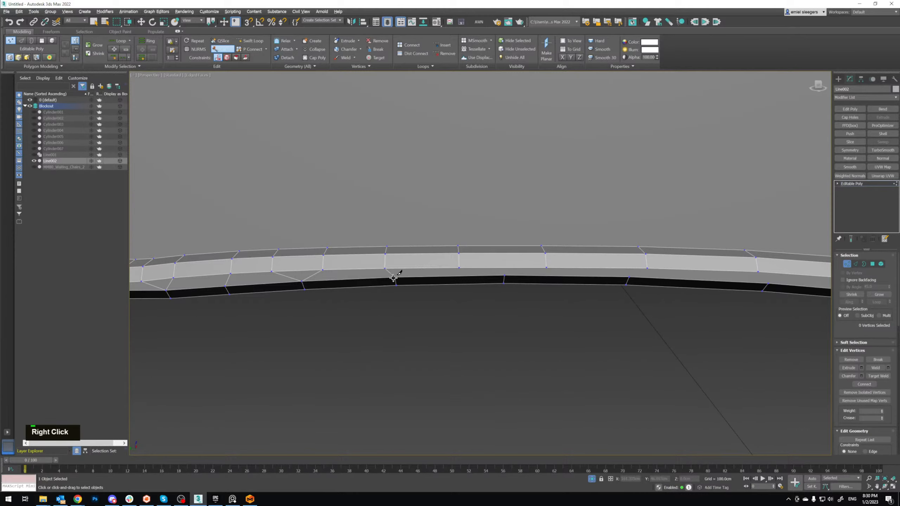
pyautogui.click(459, 267)
pyautogui.click(504, 276)
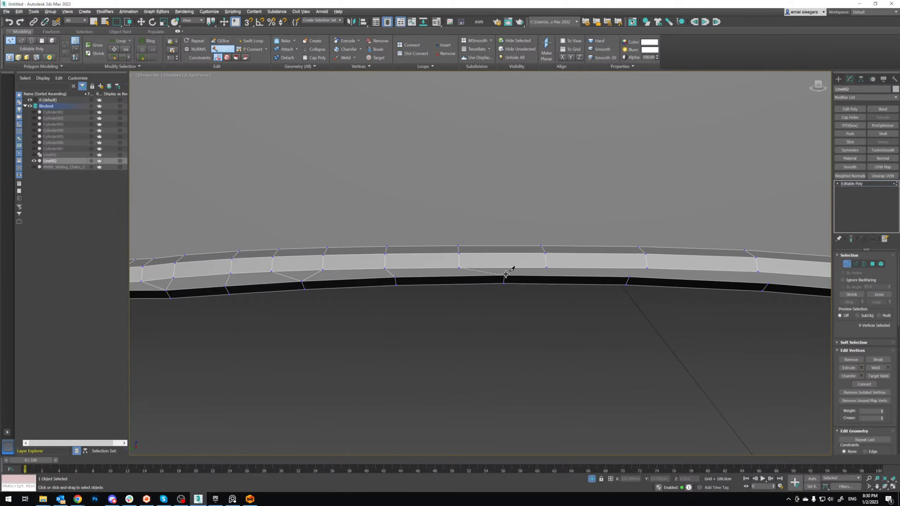
pyautogui.rightClick(505, 275)
pyautogui.click(547, 267)
pyautogui.click(629, 277)
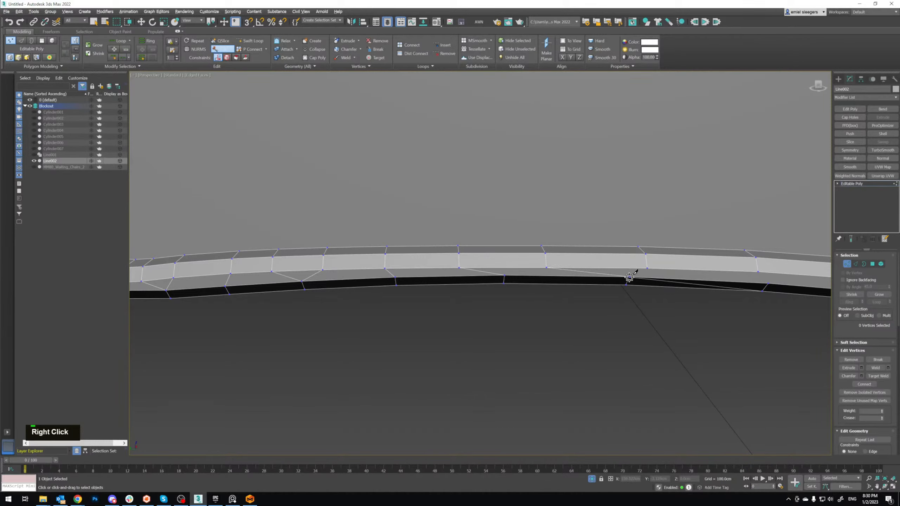
pyautogui.click(647, 268)
pyautogui.rightClick(648, 268)
# Step: Cut connecting edges across the lower rim where it begins to slope down, up to the stray triangle
pyautogui.moveTo(718, 264); pyautogui.dragTo(418, 236, button='middle')
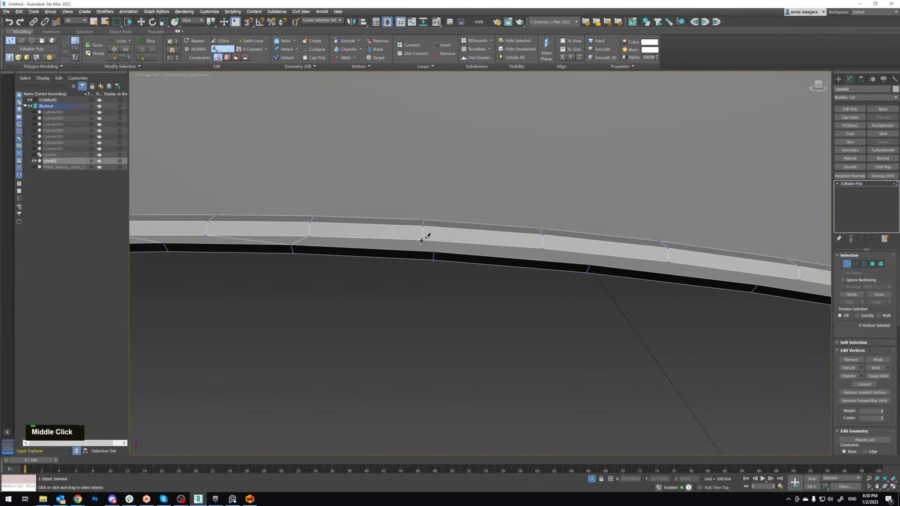
pyautogui.click(433, 259)
pyautogui.rightClick(572, 249)
pyautogui.click(543, 248)
pyautogui.moveTo(592, 265); pyautogui.dragTo(355, 246, button='middle')
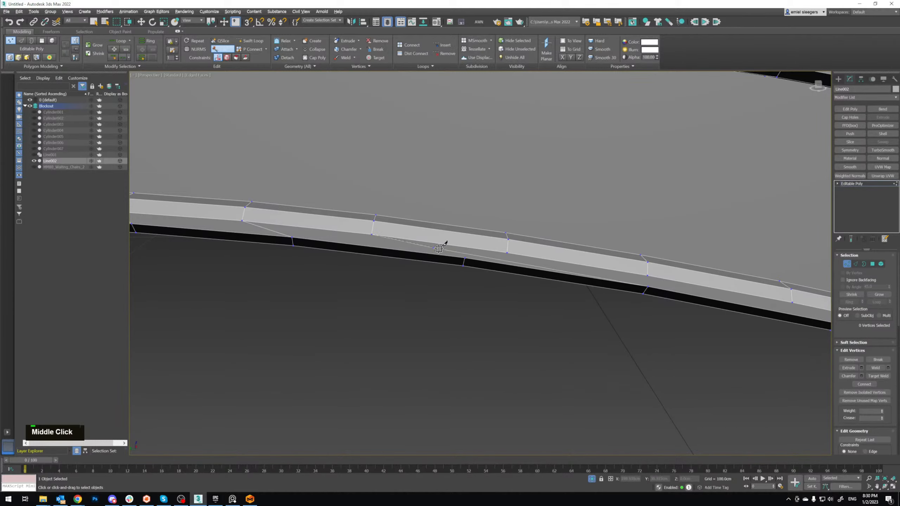
pyautogui.click(464, 257)
pyautogui.rightClick(509, 252)
pyautogui.moveTo(512, 267); pyautogui.dragTo(418, 209, button='middle')
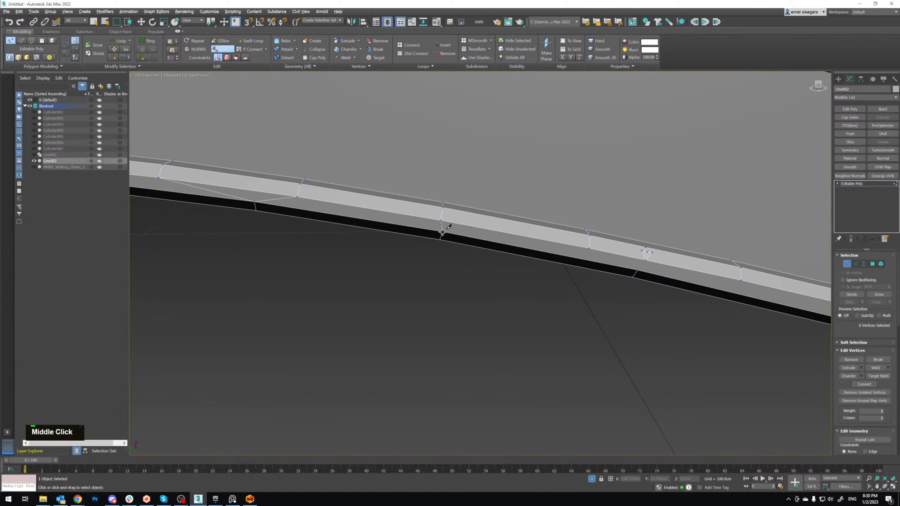
pyautogui.rightClick(599, 237)
pyautogui.moveTo(600, 237); pyautogui.dragTo(446, 216, button='middle')
pyautogui.click(429, 218)
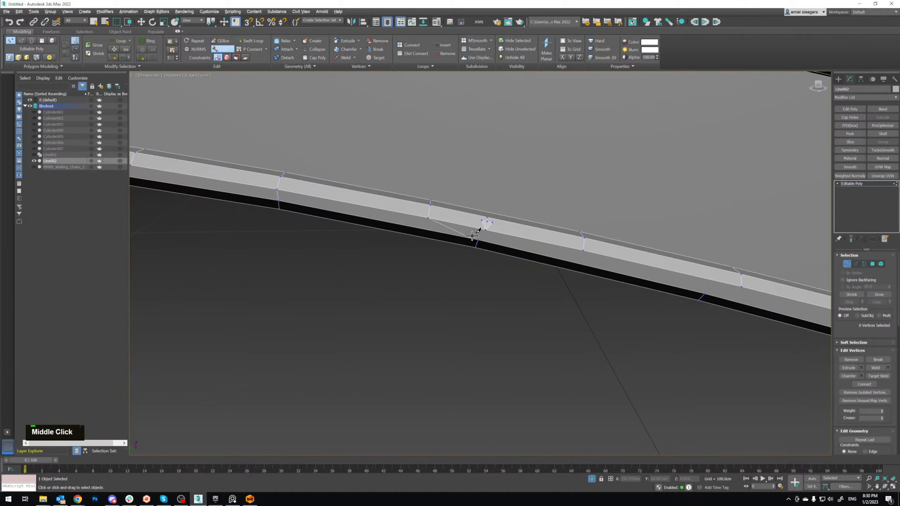
pyautogui.rightClick(480, 237)
# Step: Delete the stray triangular polygon on the lower rim and remove the leftover edge beside it
pyautogui.scroll(3, 500, 221)
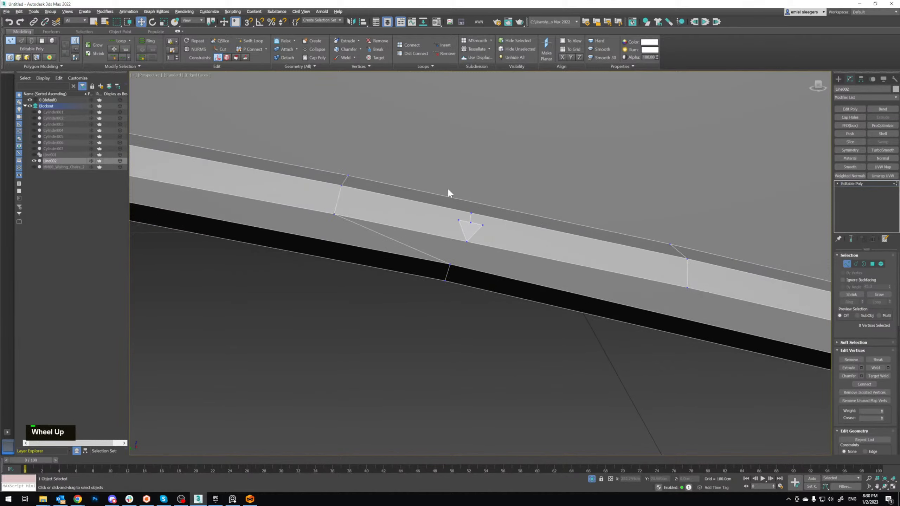
pyautogui.moveTo(496, 247); pyautogui.dragTo(448, 224, button='middle')
pyautogui.press('Delete')
pyautogui.hotkey('ctrl', 'z')
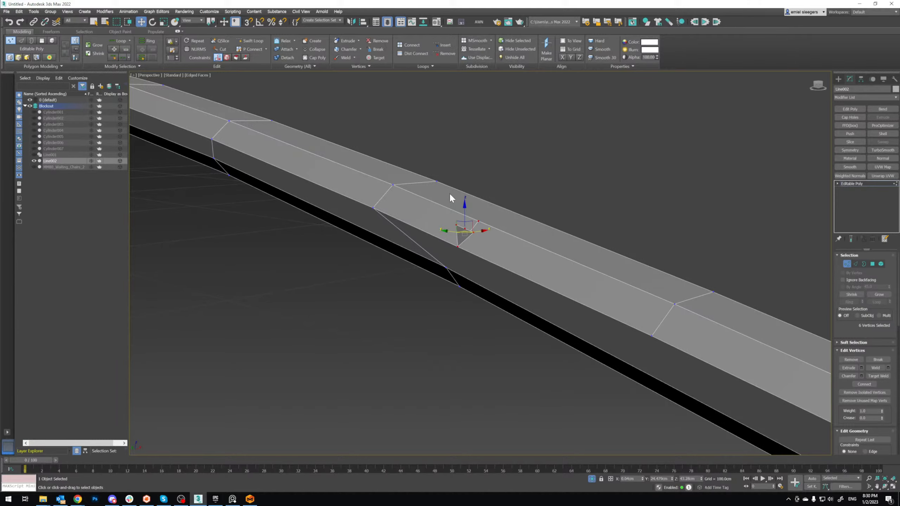
pyautogui.keyDown('alt'); pyautogui.moveTo(449, 193); pyautogui.dragTo(439, 220, button='middle'); pyautogui.keyUp('alt')
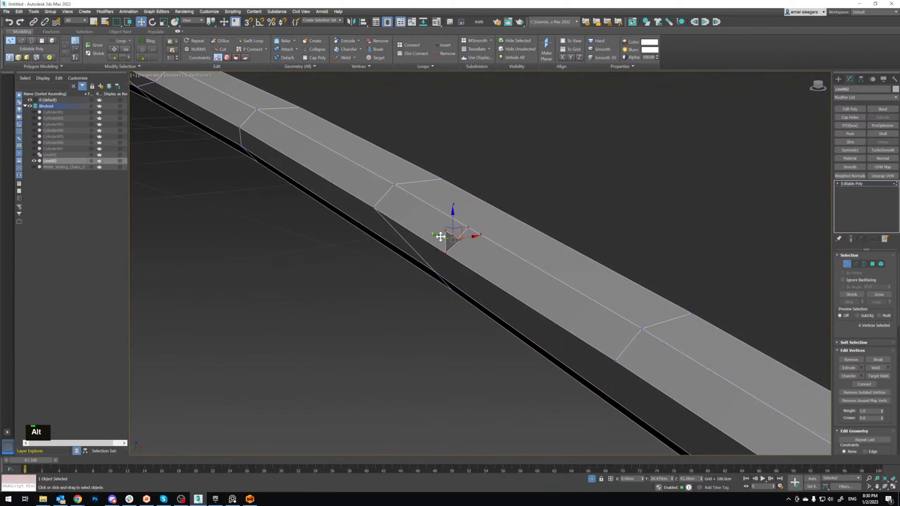
pyautogui.press('4')
pyautogui.click(452, 240)
pyautogui.press('Delete')
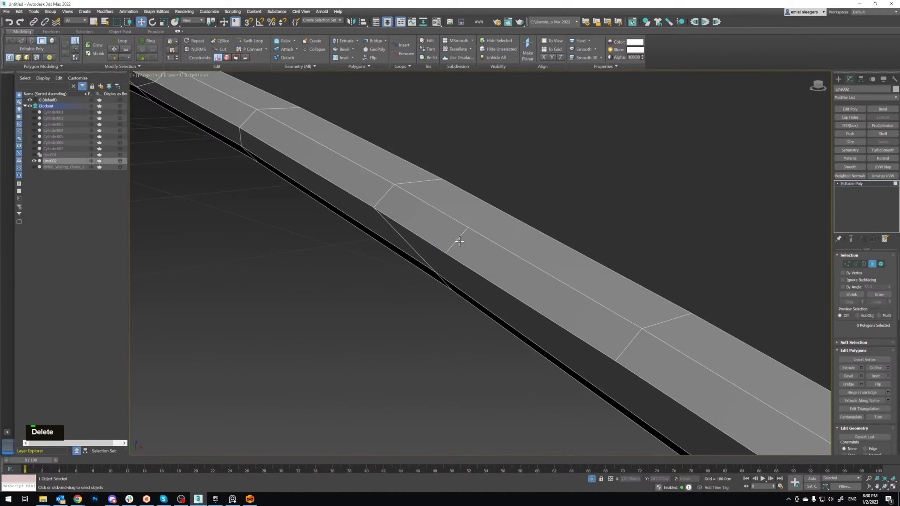
pyautogui.press('2')
pyautogui.click(453, 242)
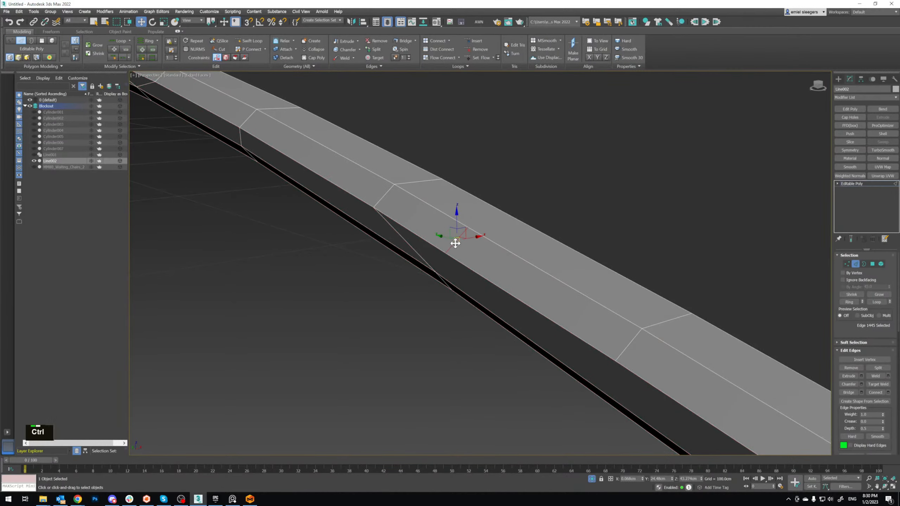
pyautogui.hotkey('ctrl', 'BackSpace')
# Step: Delete the stray triangular border on the arm's upper rim and remove the leftover edge there
pyautogui.press('1')
pyautogui.click(436, 267)
pyautogui.keyDown('alt'); pyautogui.moveTo(436, 266); pyautogui.dragTo(473, 236, button='middle'); pyautogui.keyUp('alt')
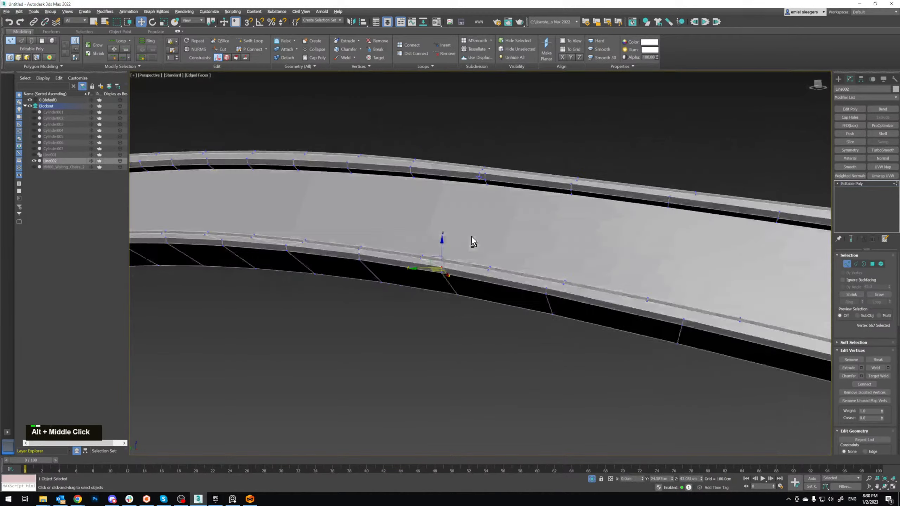
pyautogui.scroll(2, 486, 212)
pyautogui.scroll(6, 472, 178)
pyautogui.press('3')
pyautogui.click(491, 187)
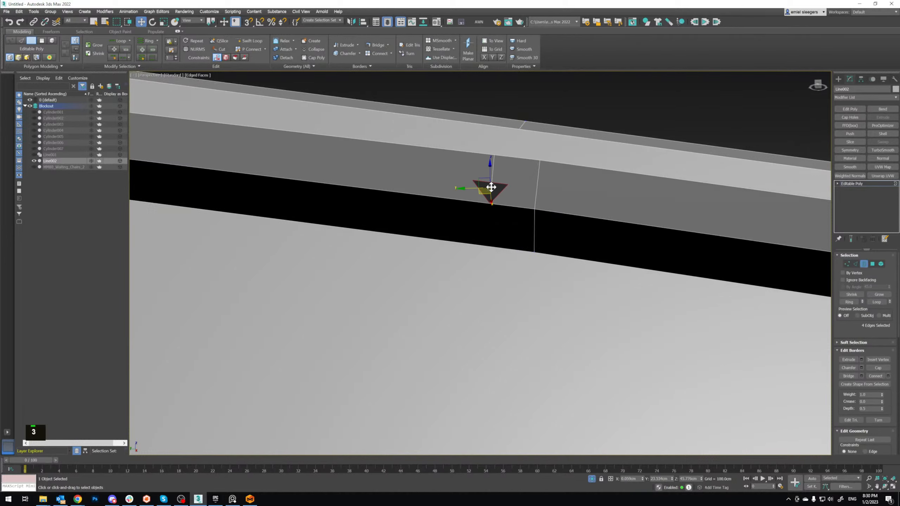
pyautogui.press('Delete')
pyautogui.press('1')
pyautogui.click(493, 177)
pyautogui.hotkey('ctrl', 'BackSpace')
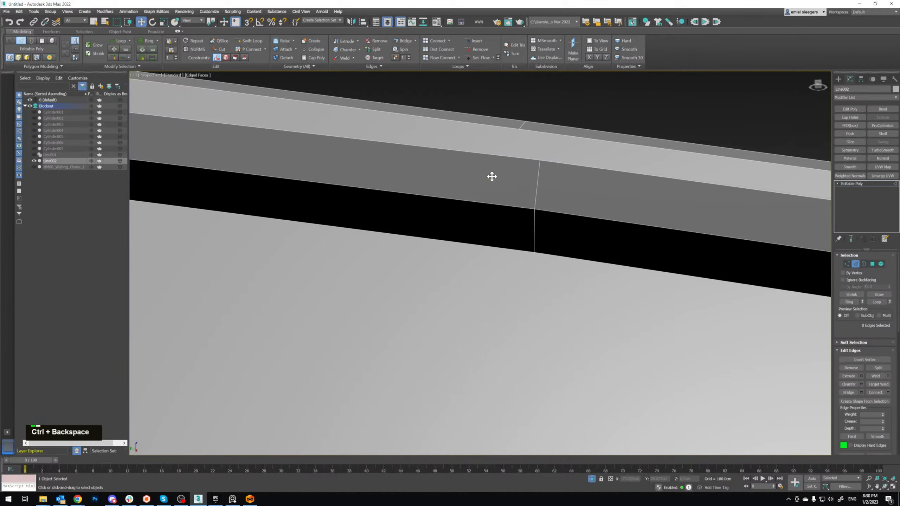
# Step: Cut an edge across the upper rim's chamfer face to join the split edge line beside the cleaned-up spot
pyautogui.click(539, 160)
pyautogui.hotkey('alt', 'c')
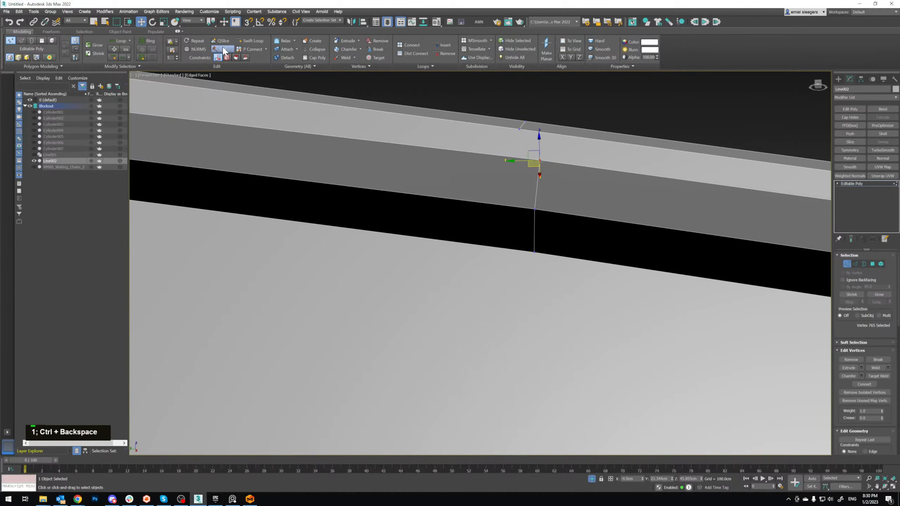
pyautogui.click(539, 160)
pyautogui.click(520, 129)
pyautogui.rightClick(522, 128)
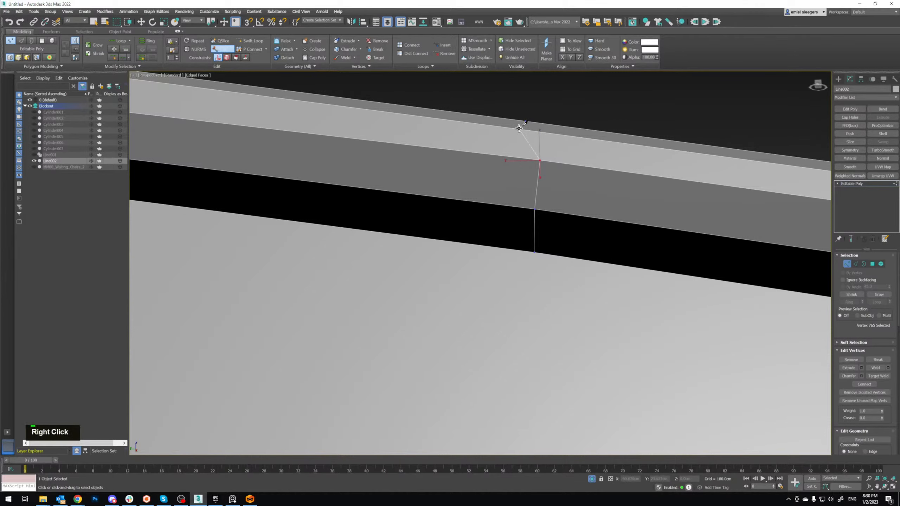
# Step: Cut zigzag edges joining the recess-edge vertices to the outer chamfer vertices along the lower rim beyond the cleaned-up spot
pyautogui.scroll(-3, 513, 165)
pyautogui.keyDown('alt'); pyautogui.moveTo(514, 165); pyautogui.dragTo(458, 276, button='middle'); pyautogui.keyUp('alt')
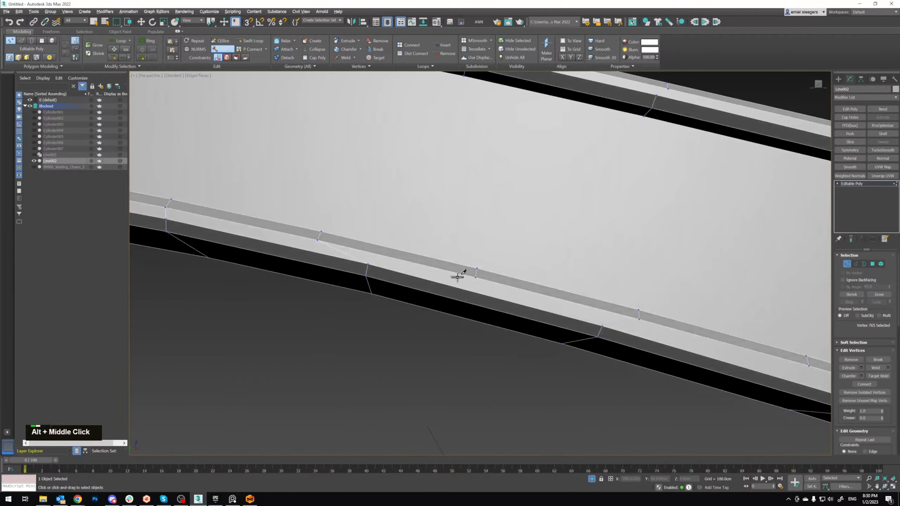
pyautogui.click(476, 278)
pyautogui.click(604, 325)
pyautogui.rightClick(609, 326)
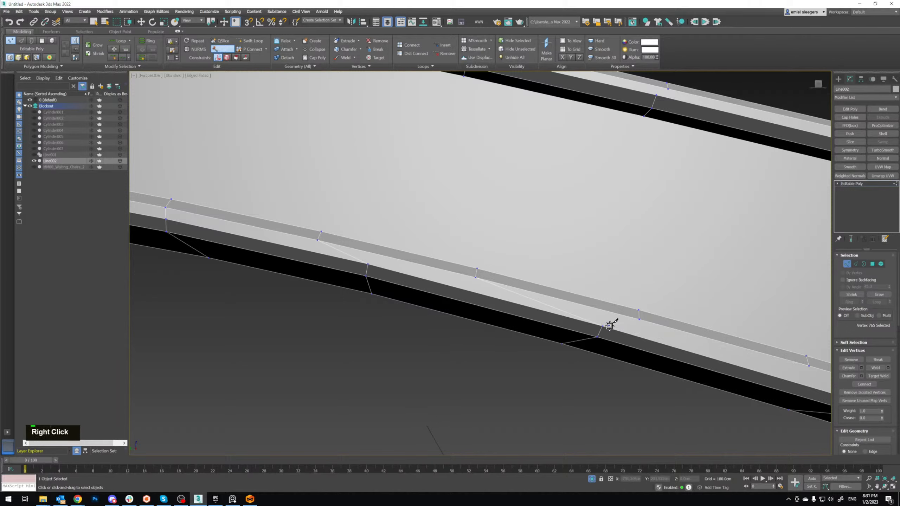
pyautogui.click(610, 326)
pyautogui.moveTo(640, 318); pyautogui.dragTo(539, 269, button='middle')
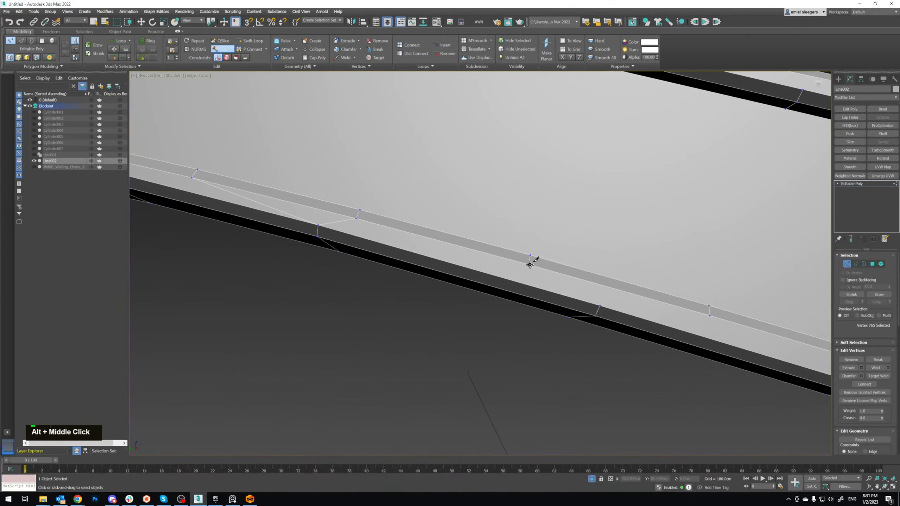
pyautogui.click(530, 264)
pyautogui.click(600, 305)
pyautogui.click(709, 315)
pyautogui.rightClick(723, 319)
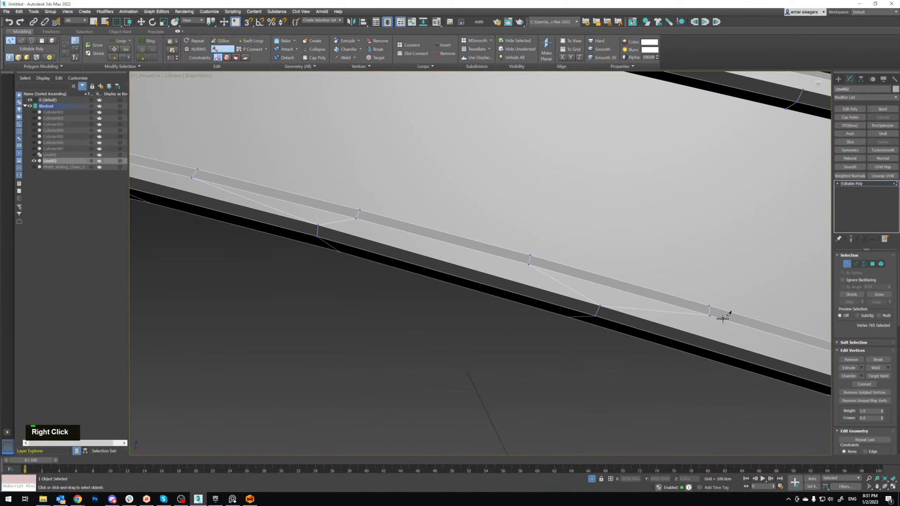
# Step: Cut zigzag edges joining the recess-edge vertices to the next two outer chamfer vertices along the lower rim
pyautogui.moveTo(723, 319); pyautogui.dragTo(301, 210, button='middle')
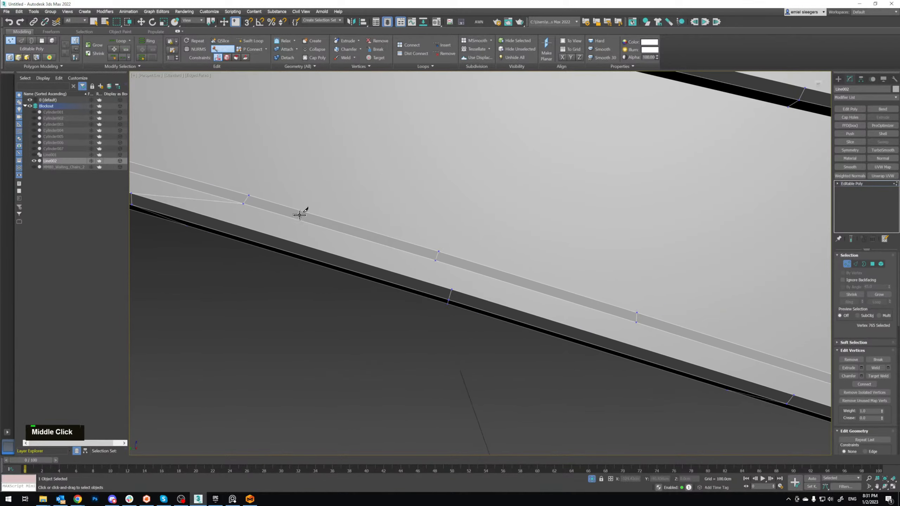
pyautogui.click(452, 290)
pyautogui.rightClick(451, 290)
pyautogui.moveTo(687, 307); pyautogui.dragTo(266, 179, button='middle')
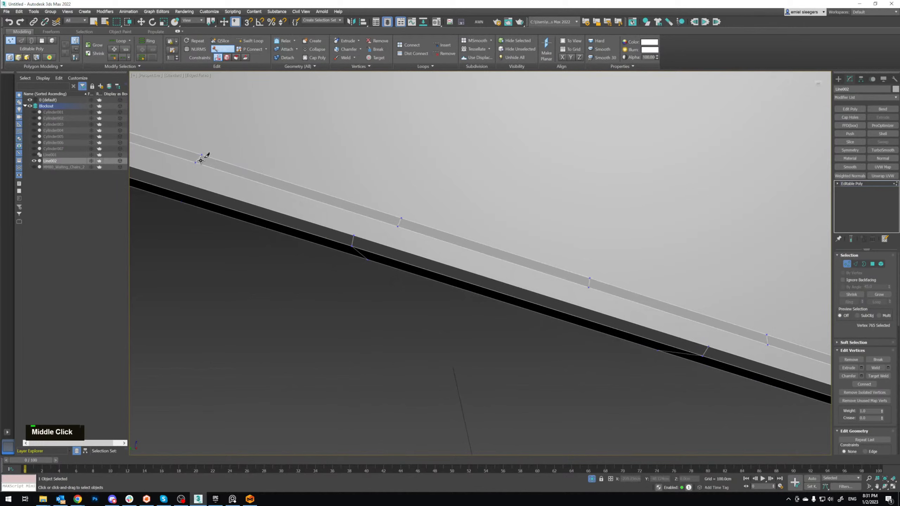
pyautogui.click(196, 163)
pyautogui.click(353, 236)
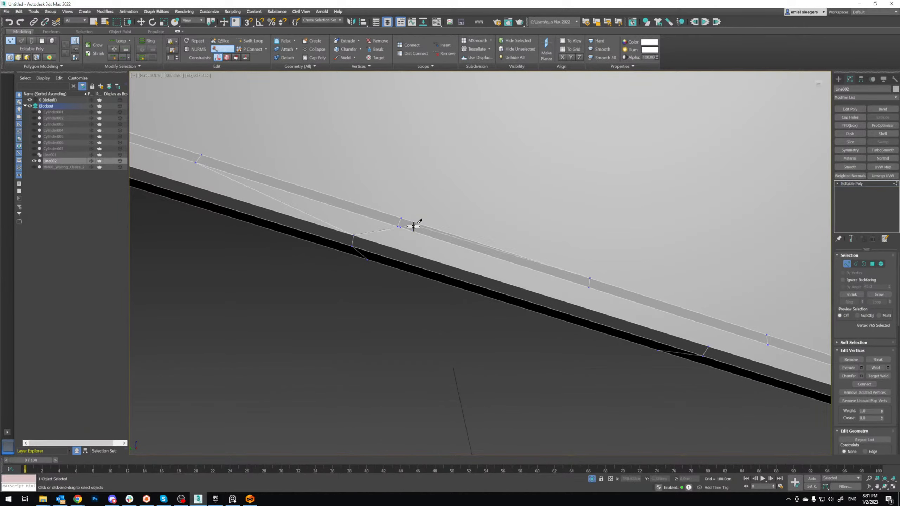
pyautogui.click(396, 226)
pyautogui.rightClick(396, 226)
pyautogui.moveTo(396, 226); pyautogui.dragTo(376, 209, button='middle')
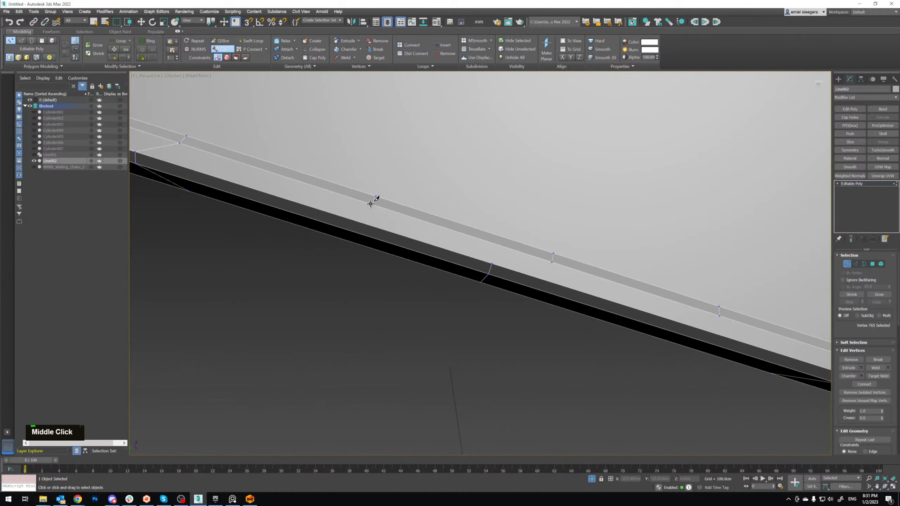
# Step: Extend the zigzag cuts along the lower rim by joining two further outer vertices to their neighbouring recess-edge vertices
pyautogui.click(370, 204)
pyautogui.click(492, 264)
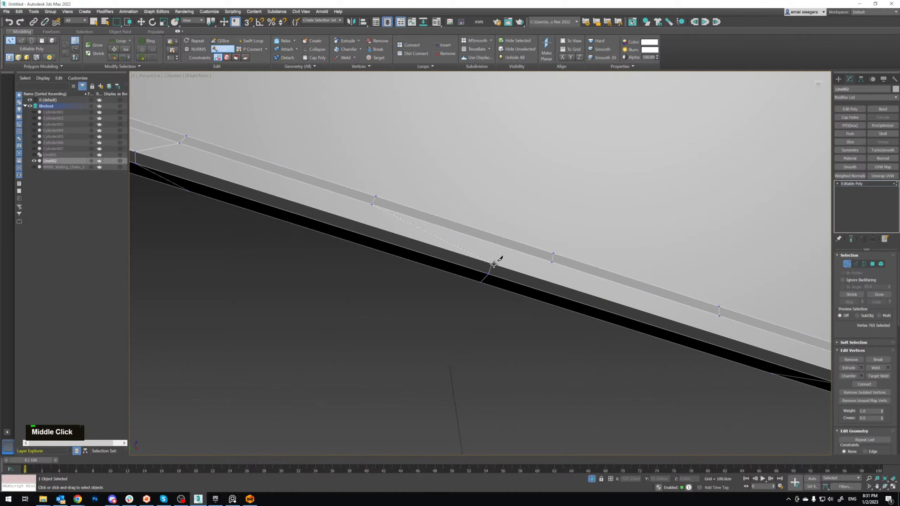
pyautogui.click(553, 262)
pyautogui.rightClick(556, 257)
pyautogui.moveTo(615, 247); pyautogui.dragTo(345, 197, button='middle')
pyautogui.click(439, 260)
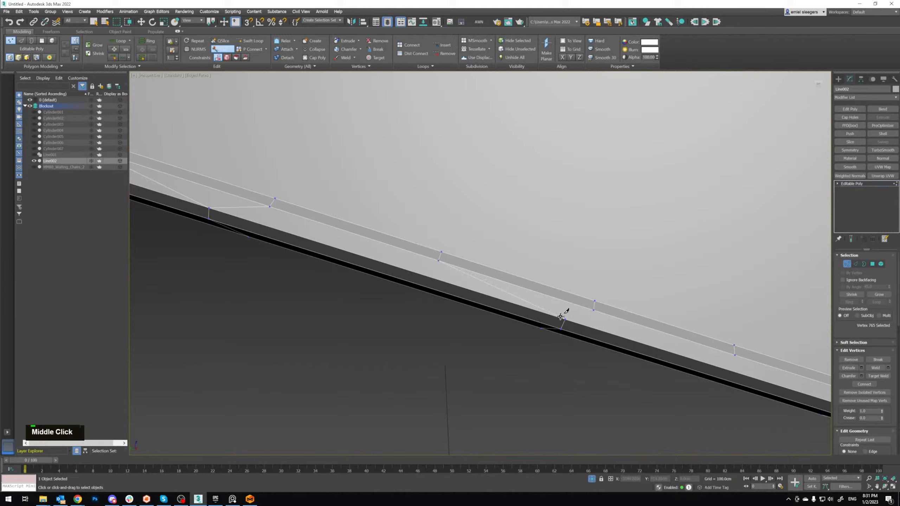
pyautogui.click(565, 320)
pyautogui.click(593, 310)
pyautogui.rightClick(597, 307)
# Step: Cut the connecting edges between the recess edge and outer chamfer where the lower rim nears the recess's rounded end
pyautogui.moveTo(408, 220); pyautogui.dragTo(292, 201, button='middle')
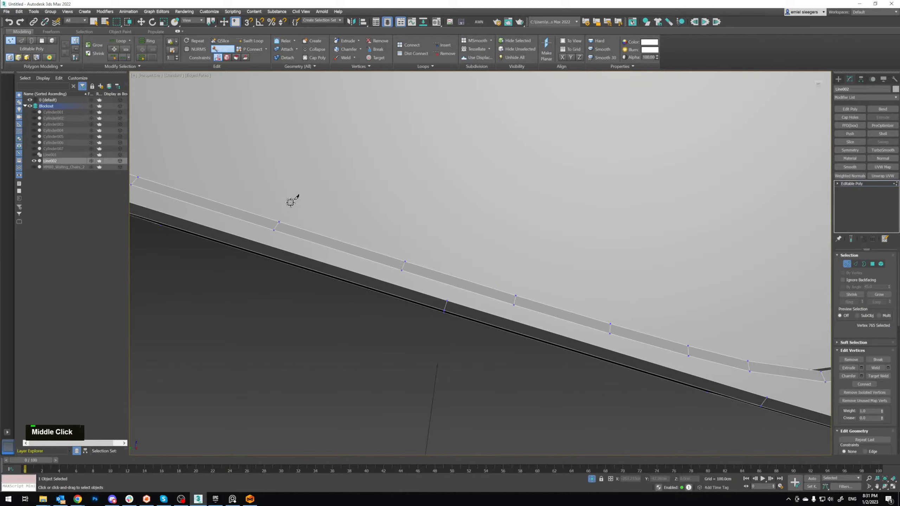
pyautogui.click(271, 231)
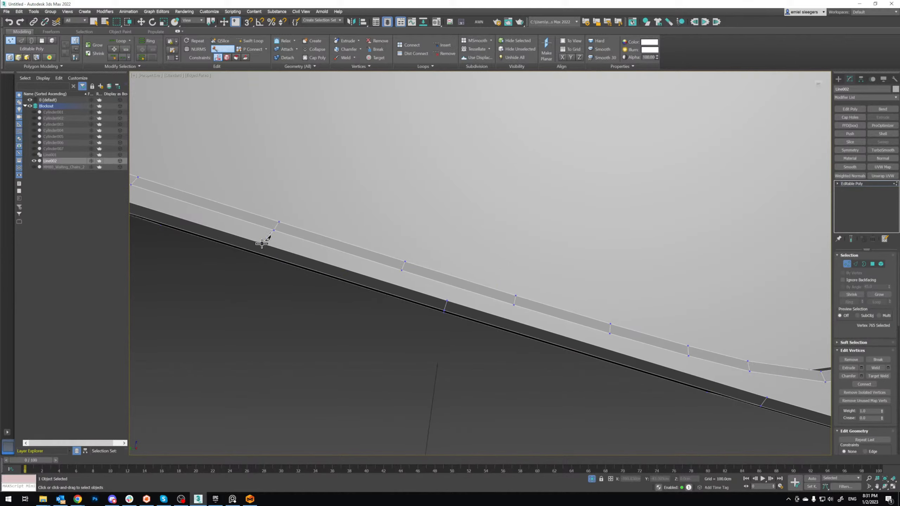
pyautogui.moveTo(262, 241); pyautogui.dragTo(341, 251, button='middle')
pyautogui.scroll(-3, 351, 250)
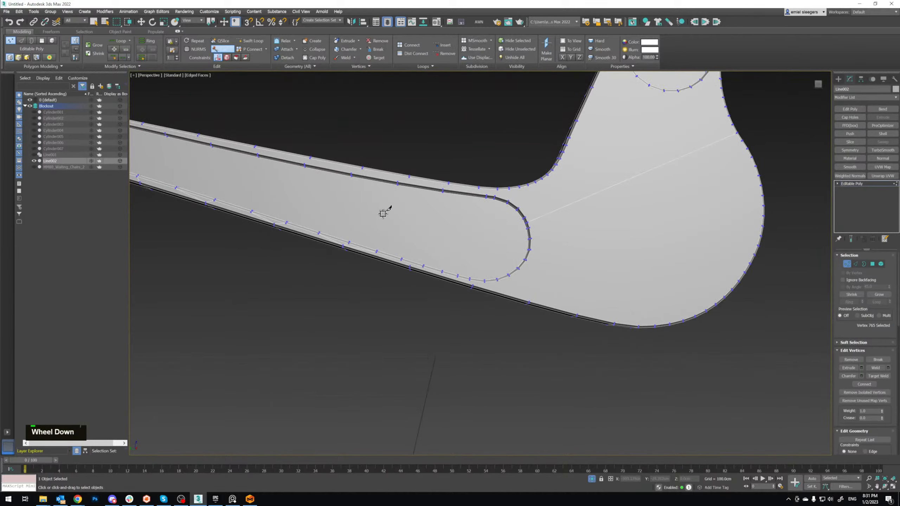
pyautogui.click(382, 178)
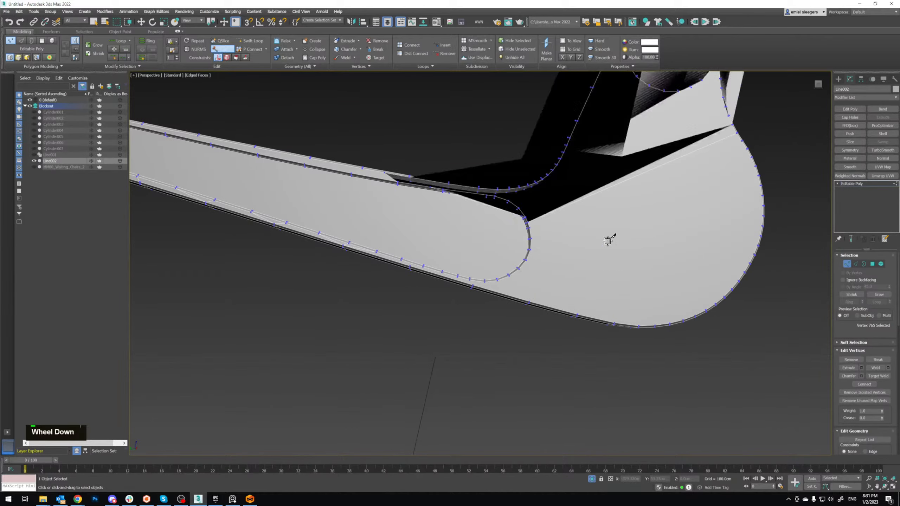
pyautogui.rightClick(408, 227)
pyautogui.scroll(4, 394, 225)
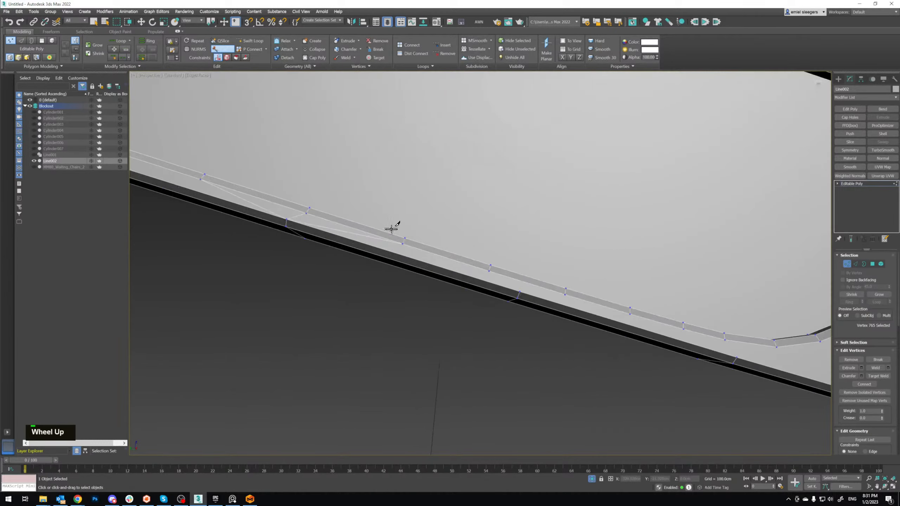
pyautogui.moveTo(393, 225); pyautogui.dragTo(419, 250, button='middle')
pyautogui.click(416, 245)
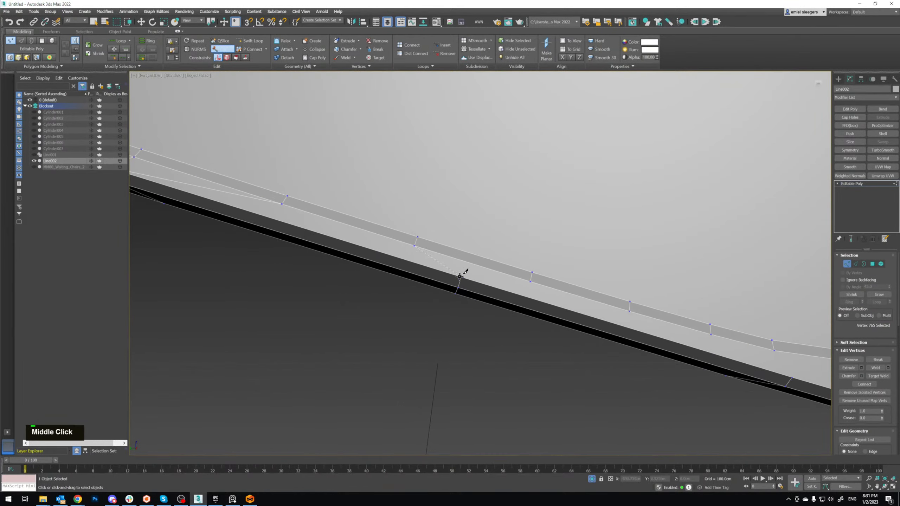
pyautogui.click(461, 277)
pyautogui.rightClick(530, 280)
# Step: Cut edges from the vertices at the start of the recess's rounded end to the adjacent outer vertices of the lower rim
pyautogui.moveTo(637, 311); pyautogui.dragTo(367, 239, button='middle')
pyautogui.click(366, 239)
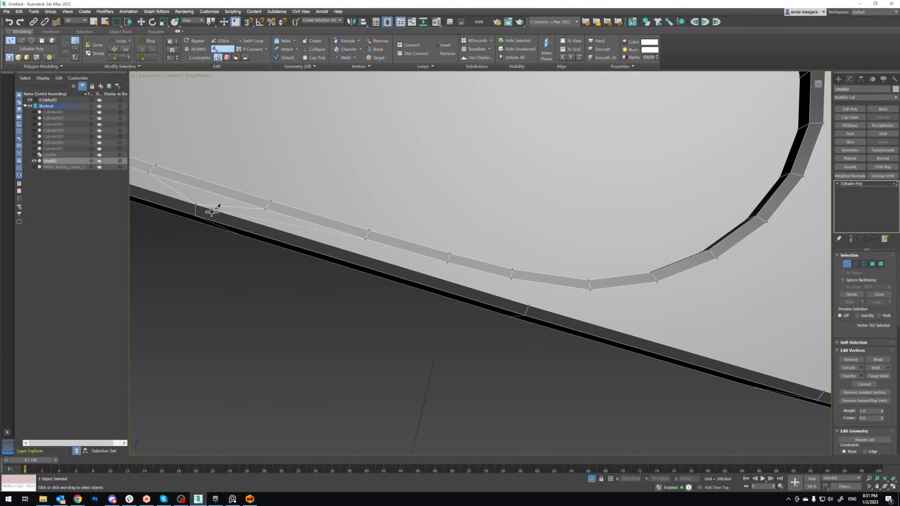
pyautogui.click(196, 204)
pyautogui.rightClick(195, 204)
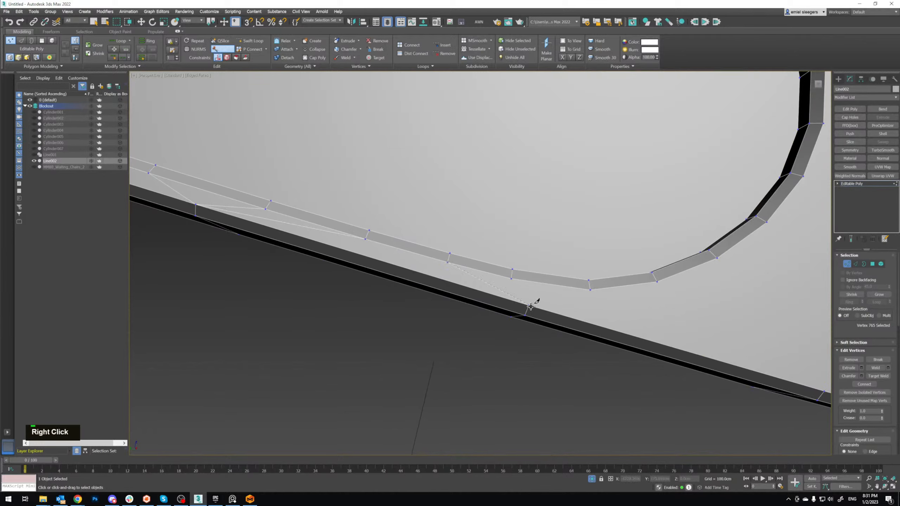
pyautogui.rightClick(513, 282)
pyautogui.moveTo(508, 275); pyautogui.dragTo(285, 245, button='middle')
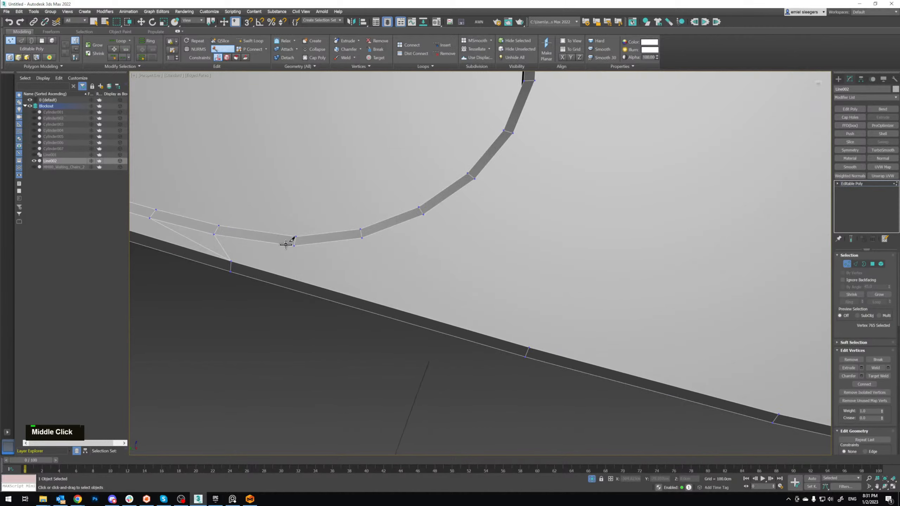
pyautogui.rightClick(232, 261)
pyautogui.click(528, 348)
pyautogui.rightClick(532, 346)
# Step: Cut long diagonal edges from the lower part of the recess's rounded end to the outer vertices where the bottom rim starts curving
pyautogui.moveTo(468, 261); pyautogui.dragTo(331, 266, button='middle')
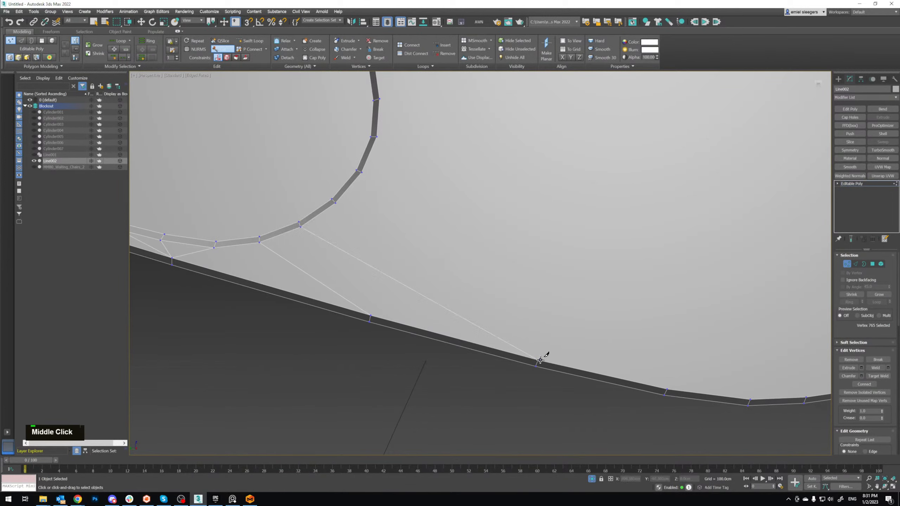
pyautogui.scroll(-2, 531, 345)
pyautogui.moveTo(532, 345); pyautogui.dragTo(461, 349, button='middle')
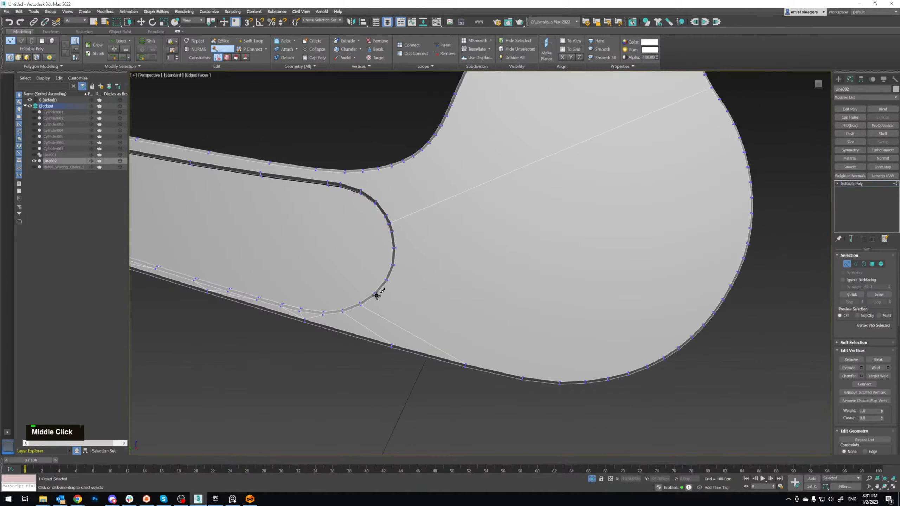
pyautogui.rightClick(530, 372)
pyautogui.scroll(2, 467, 312)
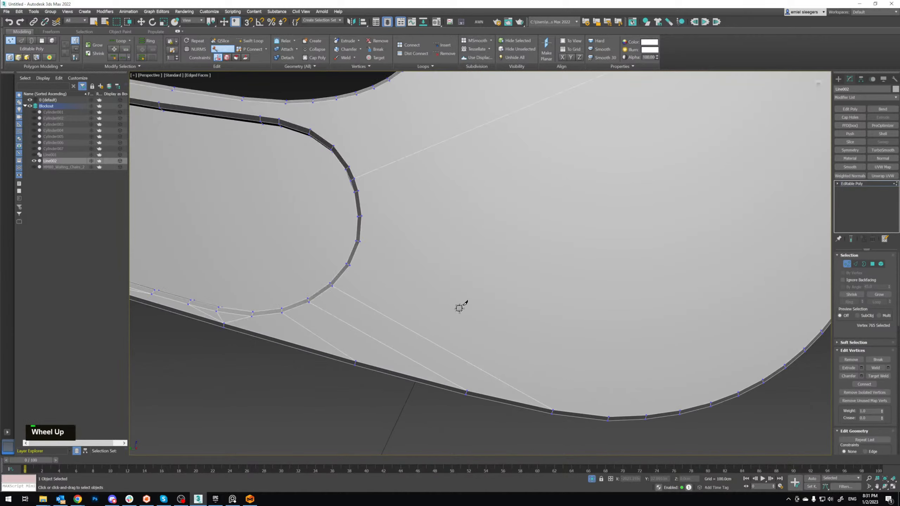
pyautogui.scroll(-1, 302, 246)
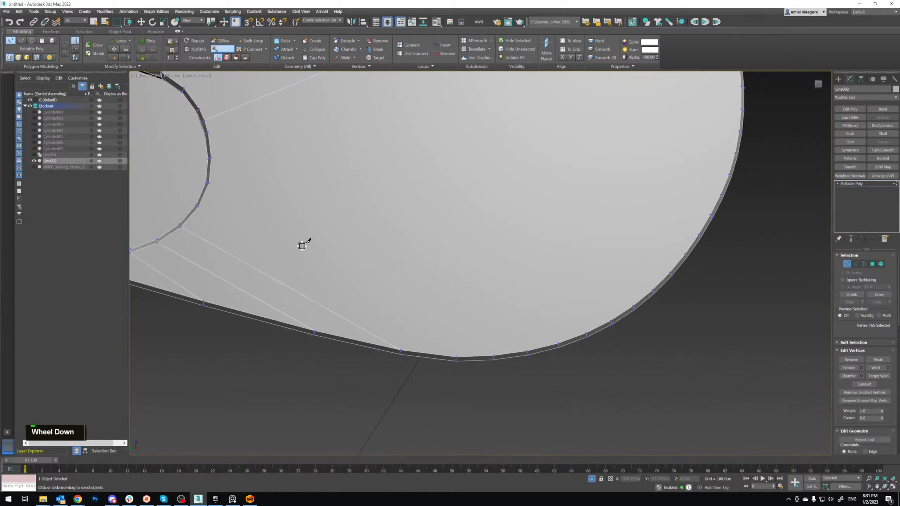
pyautogui.click(198, 206)
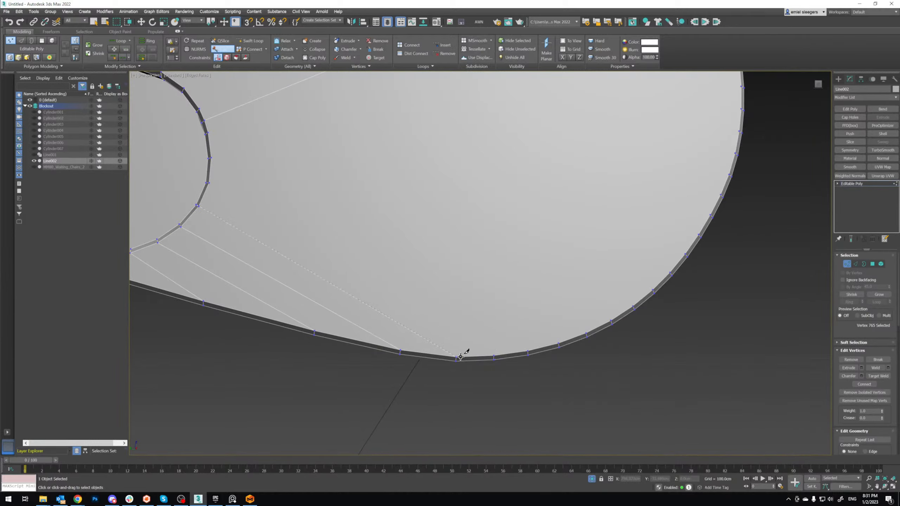
pyautogui.rightClick(459, 357)
# Step: Cut three more diagonal edges from the middle of the recess's rounded end to the next vertices on the outer bottom curve
pyautogui.click(208, 183)
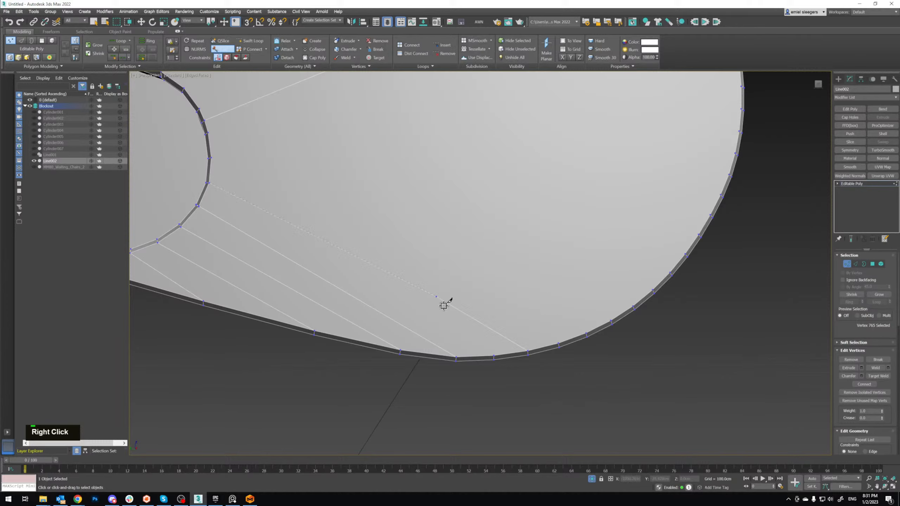
pyautogui.click(494, 356)
pyautogui.rightClick(494, 355)
pyautogui.click(206, 131)
pyautogui.click(559, 345)
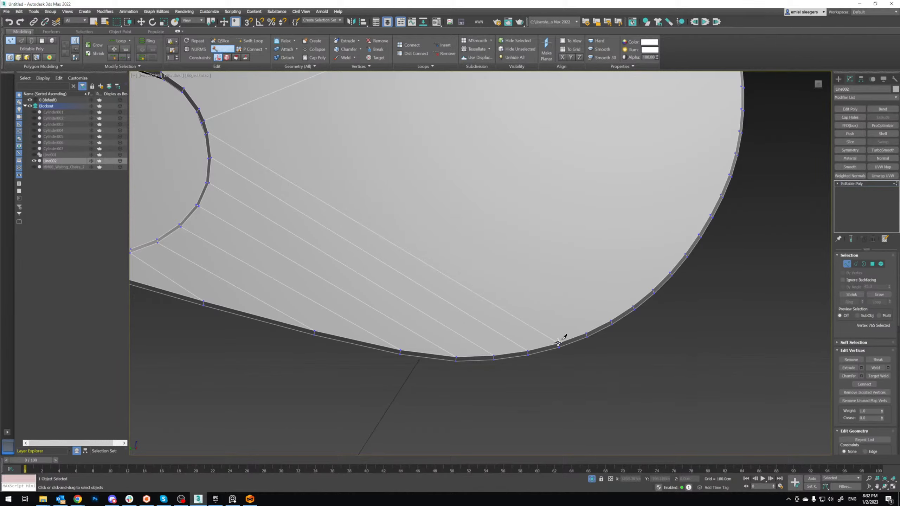
pyautogui.rightClick(560, 342)
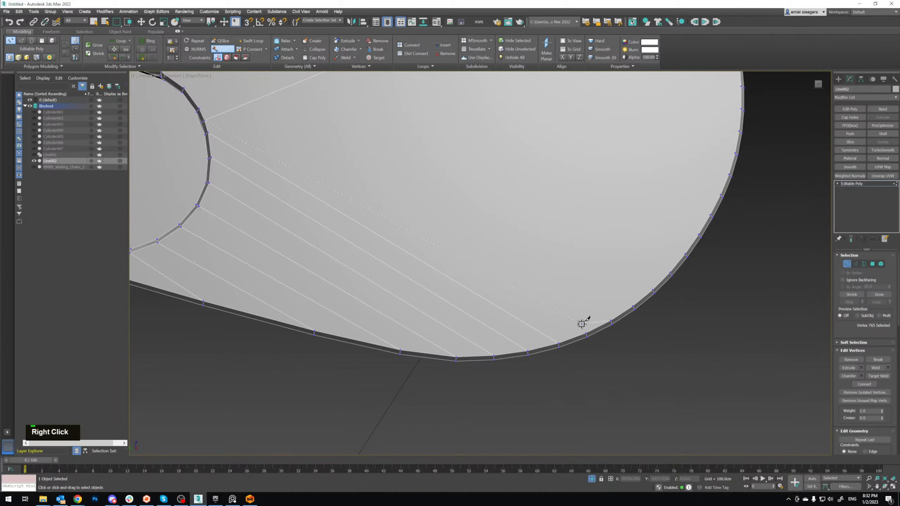
# Step: Cut two edges from the upper part of the recess's rounded end to the inner curve between arm and backrest
pyautogui.scroll(-2, 581, 302)
pyautogui.moveTo(572, 278); pyautogui.dragTo(449, 315, button='middle')
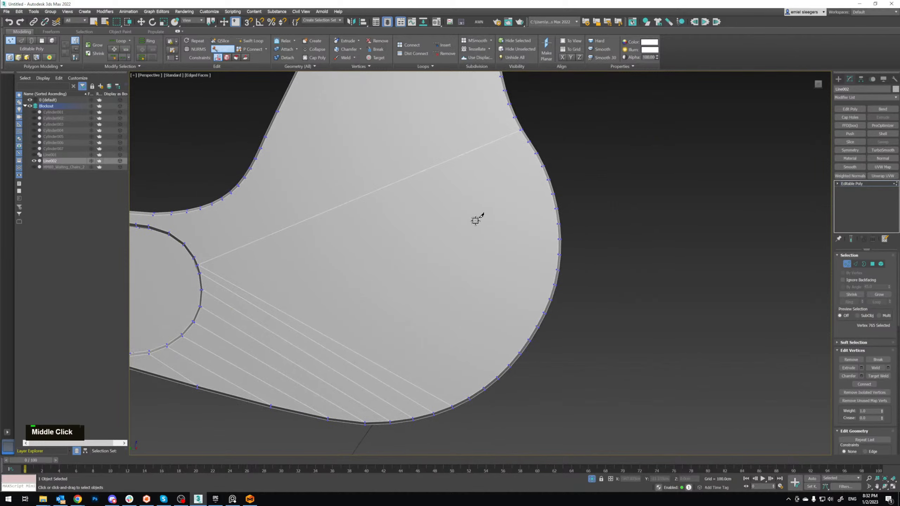
pyautogui.moveTo(478, 217); pyautogui.dragTo(474, 201, button='middle')
pyautogui.moveTo(539, 180); pyautogui.dragTo(568, 204, button='middle')
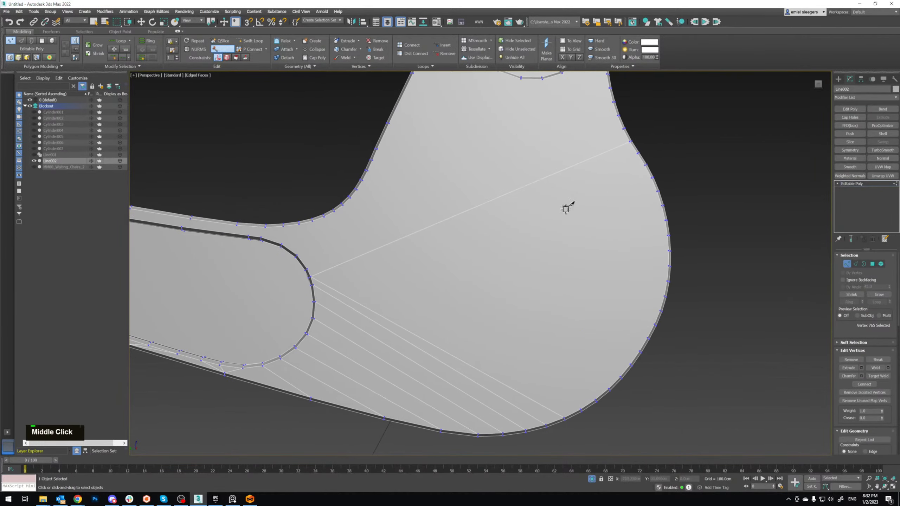
pyautogui.moveTo(308, 268); pyautogui.dragTo(391, 275, button='middle')
pyautogui.scroll(2, 420, 330)
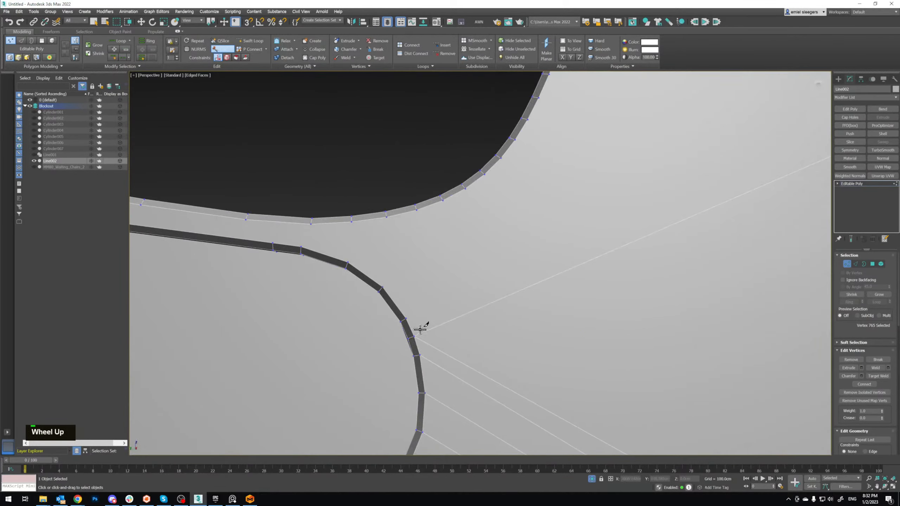
pyautogui.click(405, 317)
pyautogui.click(467, 186)
pyautogui.rightClick(467, 186)
pyautogui.click(444, 198)
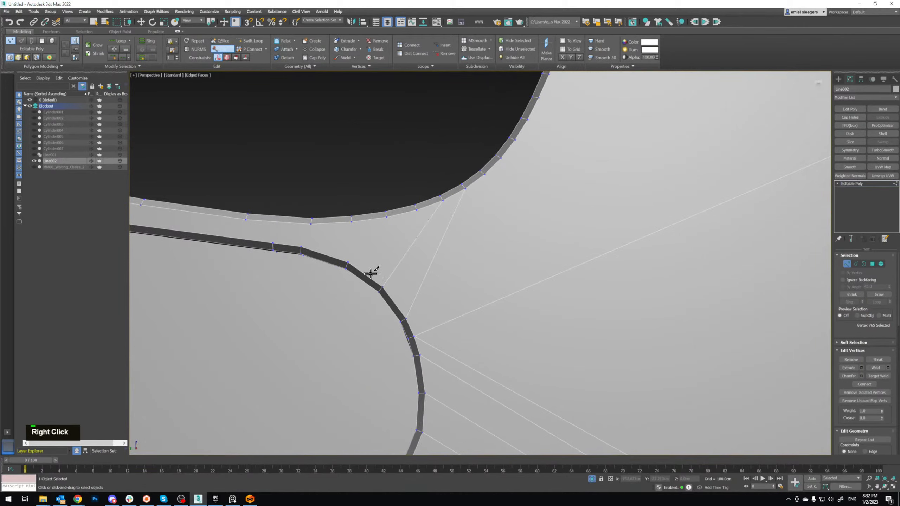
# Step: Cut fanning edges from the recess's upper corner vertices to the remaining inner-curve vertices where the upper rim begins
pyautogui.click(348, 261)
pyautogui.click(417, 210)
pyautogui.click(345, 260)
pyautogui.click(351, 219)
pyautogui.moveTo(352, 217); pyautogui.dragTo(345, 234, button='middle')
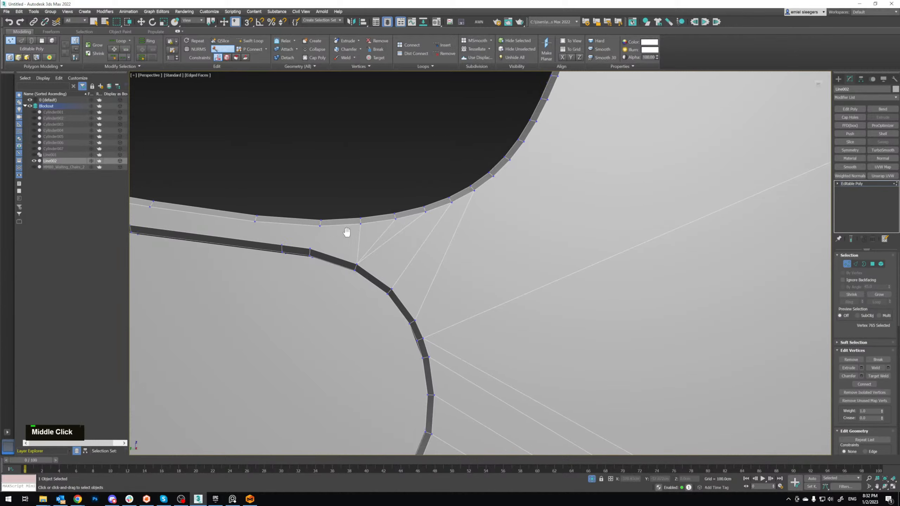
pyautogui.scroll(2, 376, 235)
pyautogui.click(375, 234)
pyautogui.click(357, 266)
pyautogui.rightClick(357, 266)
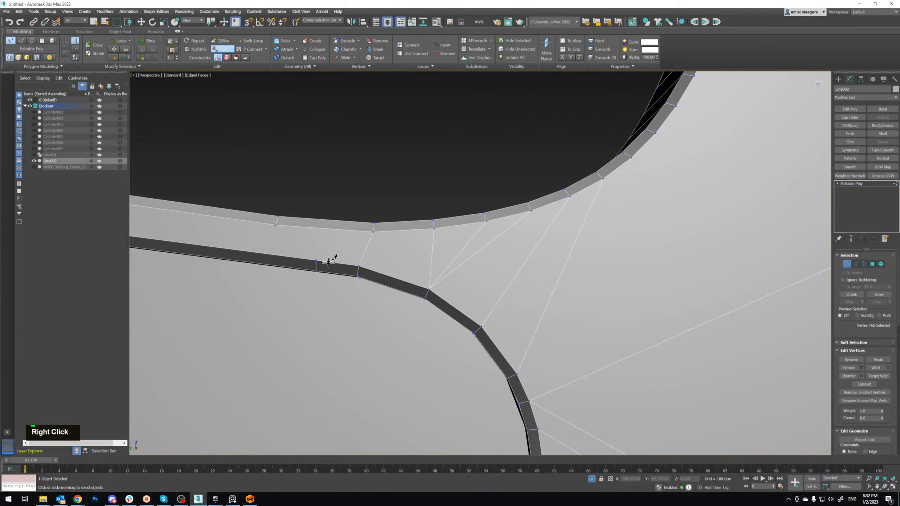
# Step: Cut slanted edges joining the recess-edge vertices one-to-one to the outer chamfer vertices along the first stretch of the upper rim
pyautogui.click(316, 261)
pyautogui.scroll(-2, 275, 224)
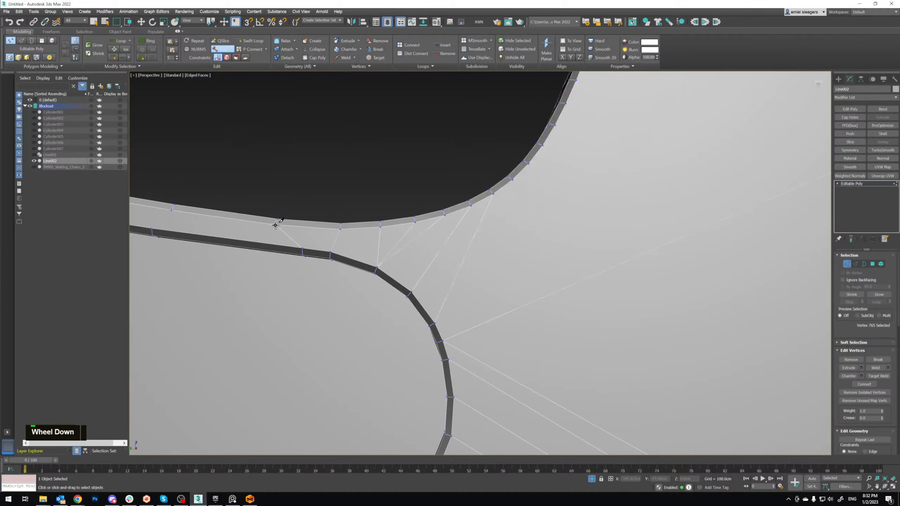
pyautogui.moveTo(275, 222); pyautogui.dragTo(406, 239, button='middle')
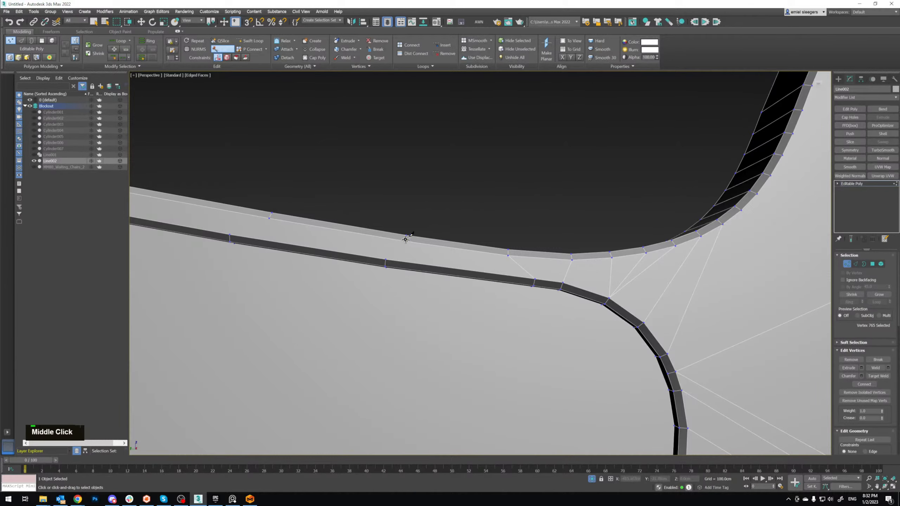
pyautogui.click(387, 258)
pyautogui.rightClick(387, 258)
pyautogui.moveTo(231, 227); pyautogui.dragTo(477, 238, button='middle')
pyautogui.click(376, 217)
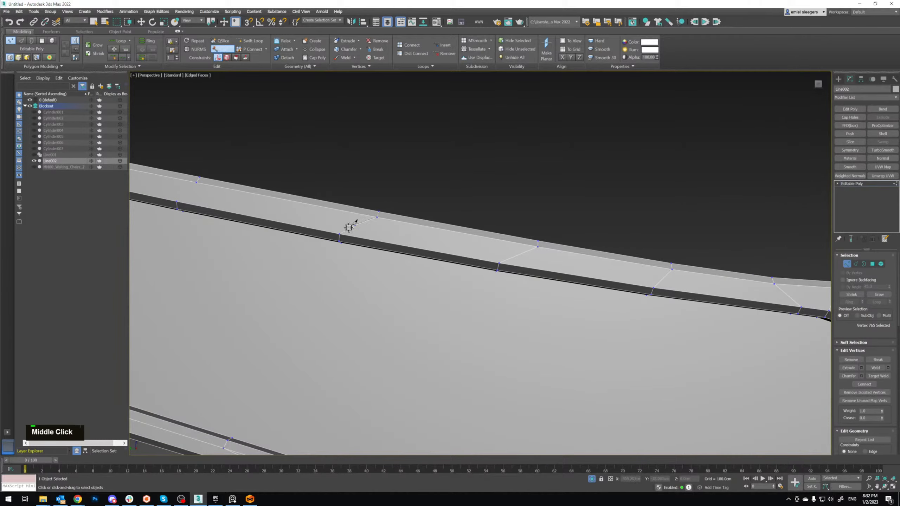
pyautogui.click(341, 234)
pyautogui.rightClick(337, 234)
# Step: Cut slanted edges joining the next recess-edge vertices to the outer chamfer vertices along the straight middle of the arm's upper rim
pyautogui.moveTo(199, 184); pyautogui.dragTo(397, 227, button='middle')
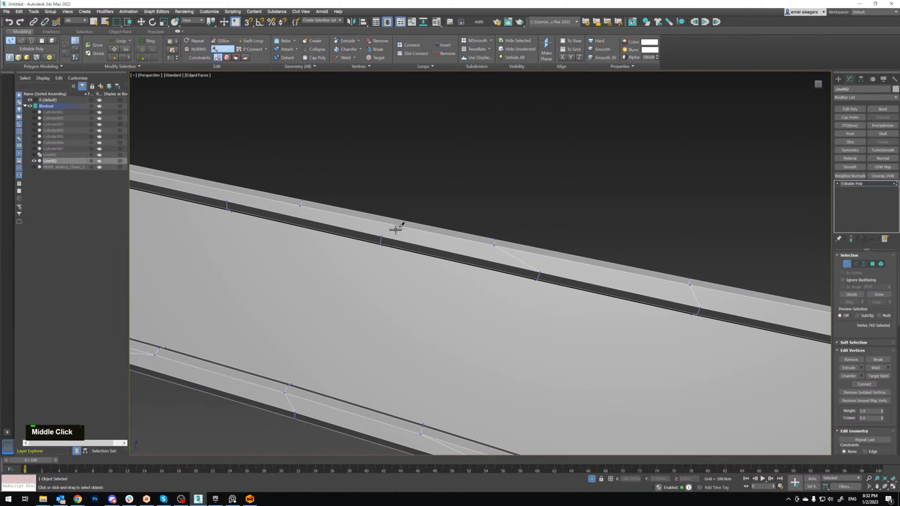
pyautogui.click(381, 236)
pyautogui.rightClick(497, 246)
pyautogui.moveTo(298, 204); pyautogui.dragTo(498, 234, button='middle')
pyautogui.click(498, 232)
pyautogui.click(425, 230)
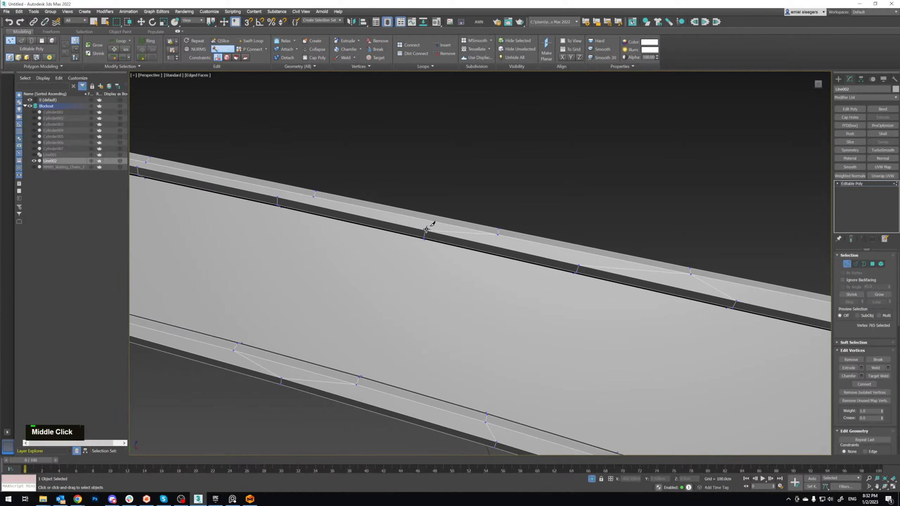
# Step: Continue cutting edges between recess and outer chamfer toward the arm's front, where the upper rim begins to curve
pyautogui.rightClick(311, 195)
pyautogui.click(313, 194)
pyautogui.moveTo(235, 166); pyautogui.dragTo(496, 207, button='middle')
pyautogui.click(416, 201)
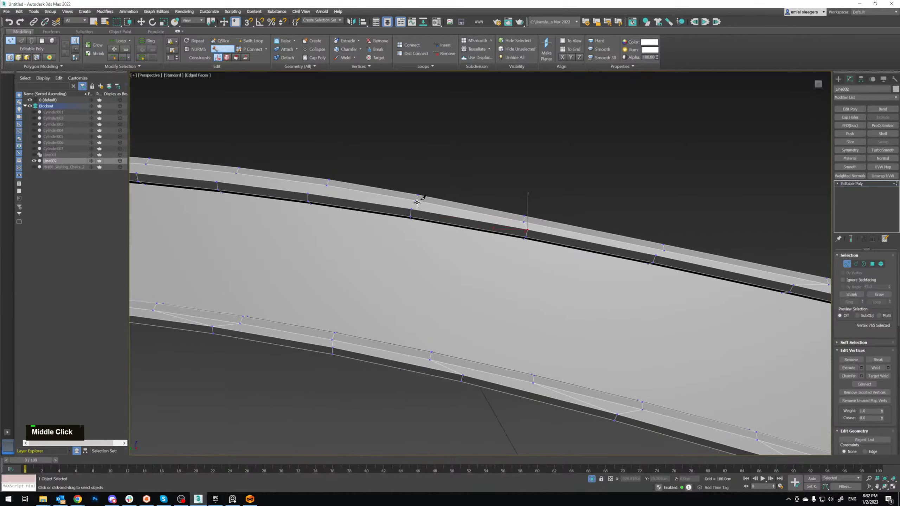
pyautogui.click(411, 208)
pyautogui.rightClick(410, 209)
pyautogui.click(329, 180)
pyautogui.click(327, 185)
# Step: Cut edges across the curved part of the arm's upper rim, joining neighbouring recess vertices to a shared chamfer vertex where needed
pyautogui.moveTo(344, 161); pyautogui.dragTo(607, 234, button='middle')
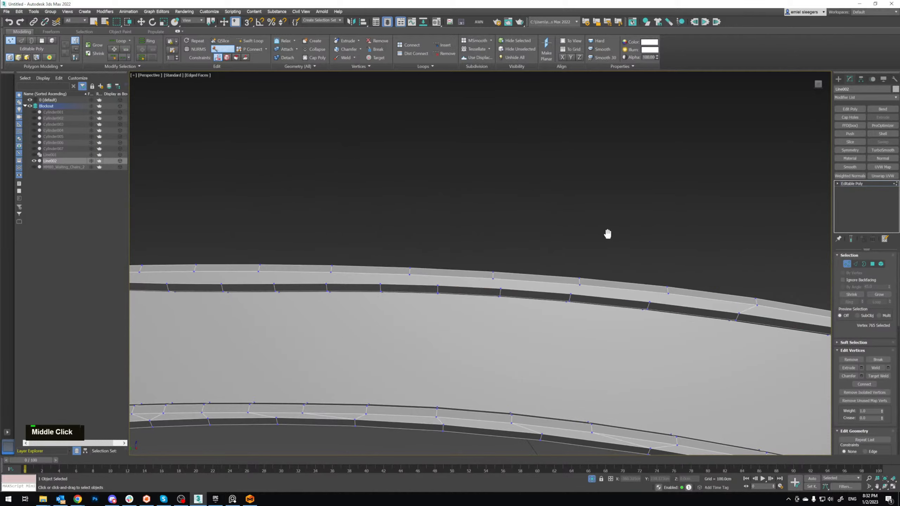
pyautogui.moveTo(620, 285); pyautogui.dragTo(588, 280, button='middle')
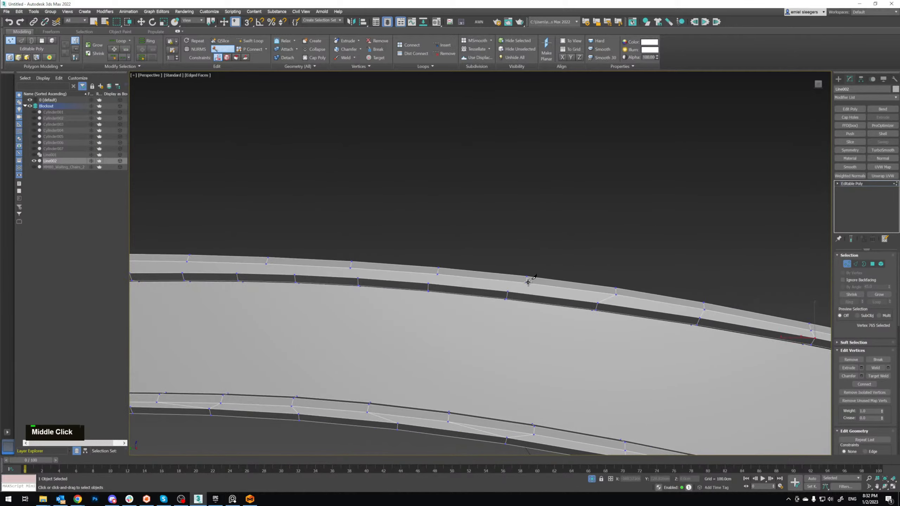
pyautogui.moveTo(508, 286); pyautogui.dragTo(493, 269, button='middle')
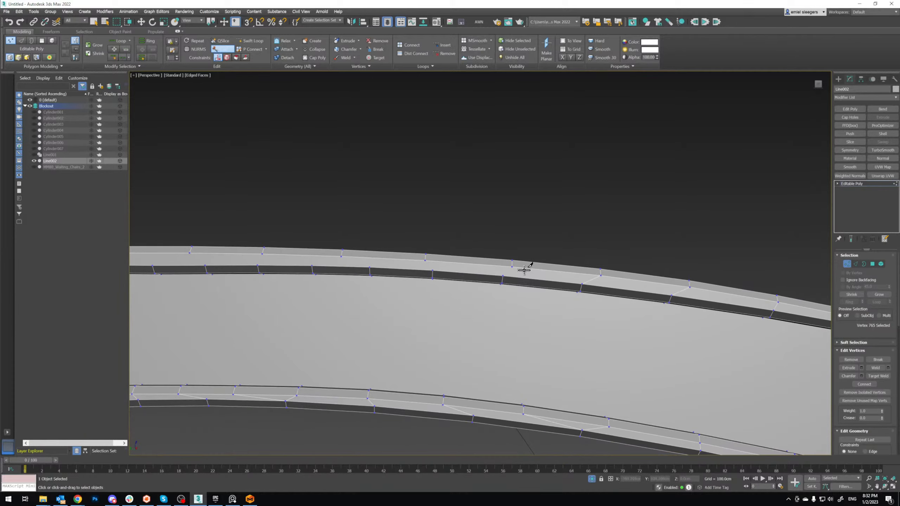
pyautogui.click(527, 271)
pyautogui.rightClick(480, 272)
pyautogui.click(369, 266)
pyautogui.click(341, 255)
pyautogui.click(312, 265)
pyautogui.rightClick(303, 257)
# Step: Cut a V-shaped pair of edges from one chamfer vertex to two recess vertices just before the arm's rounded front end
pyautogui.moveTo(303, 257); pyautogui.dragTo(522, 258, button='middle')
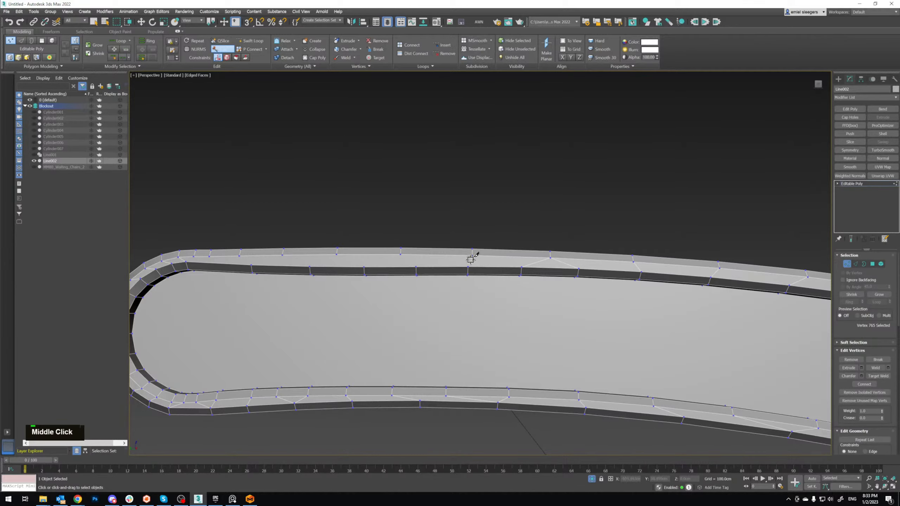
pyautogui.click(416, 266)
pyautogui.click(400, 254)
pyautogui.click(365, 267)
pyautogui.rightClick(367, 265)
pyautogui.moveTo(311, 262); pyautogui.dragTo(386, 262, button='middle')
# Step: Cut the remaining upper-rim edges from the recess edge to the chamfer vertices beside the arm's rounded front end
pyautogui.scroll(2, 386, 262)
pyautogui.doubleClick(483, 245)
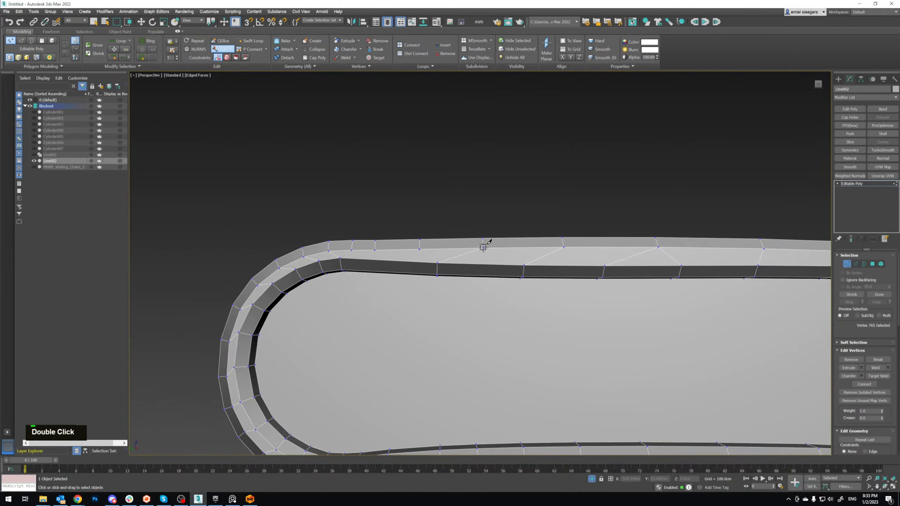
pyautogui.rightClick(483, 248)
pyautogui.click(438, 263)
pyautogui.click(340, 258)
# Step: Cut the first long edges across the rounded corner between arm and backrest, joining its lower outer curve to its rear curve
pyautogui.scroll(-4, 378, 250)
pyautogui.moveTo(533, 246); pyautogui.dragTo(543, 277, button='middle')
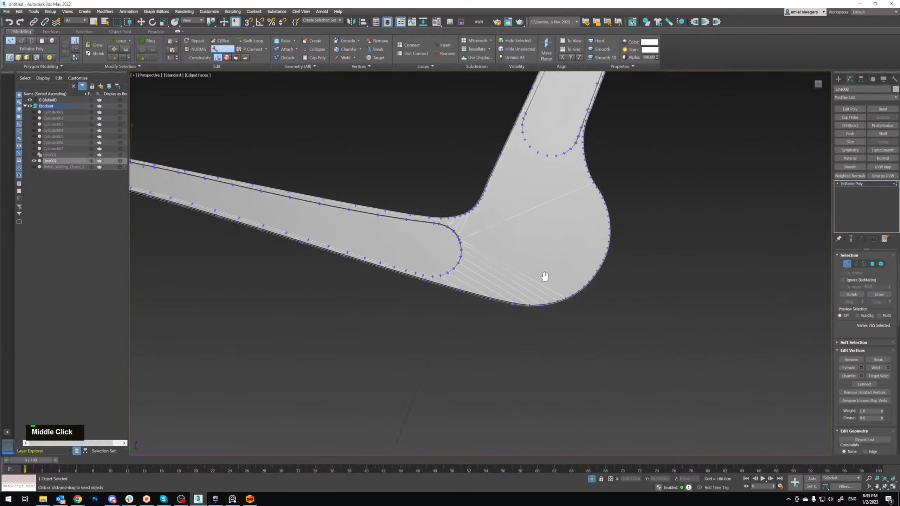
pyautogui.scroll(3, 454, 225)
pyautogui.moveTo(454, 225); pyautogui.dragTo(432, 346, button='middle')
pyautogui.scroll(-2, 450, 295)
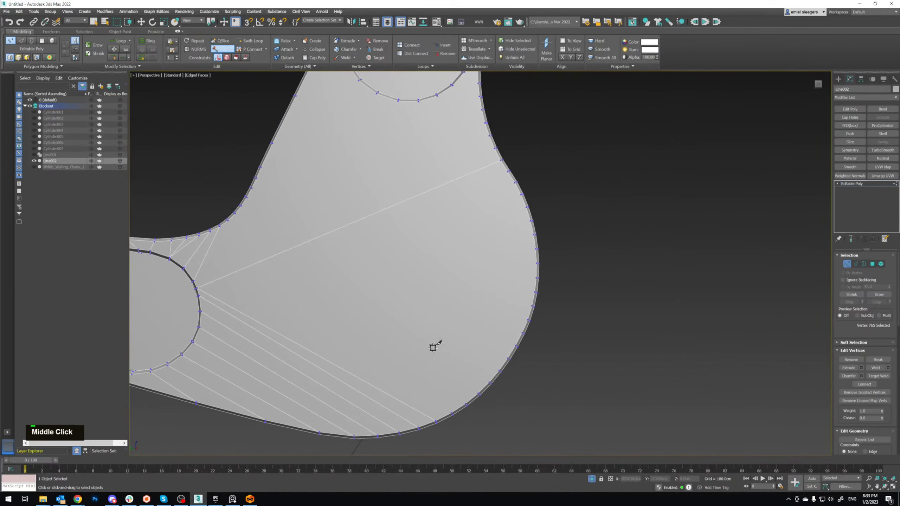
pyautogui.click(451, 414)
pyautogui.click(507, 171)
pyautogui.rightClick(507, 171)
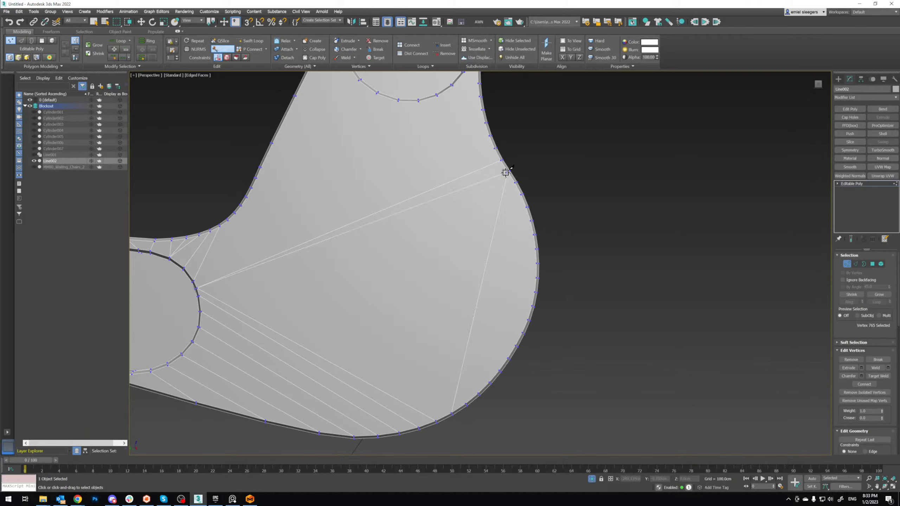
pyautogui.click(515, 182)
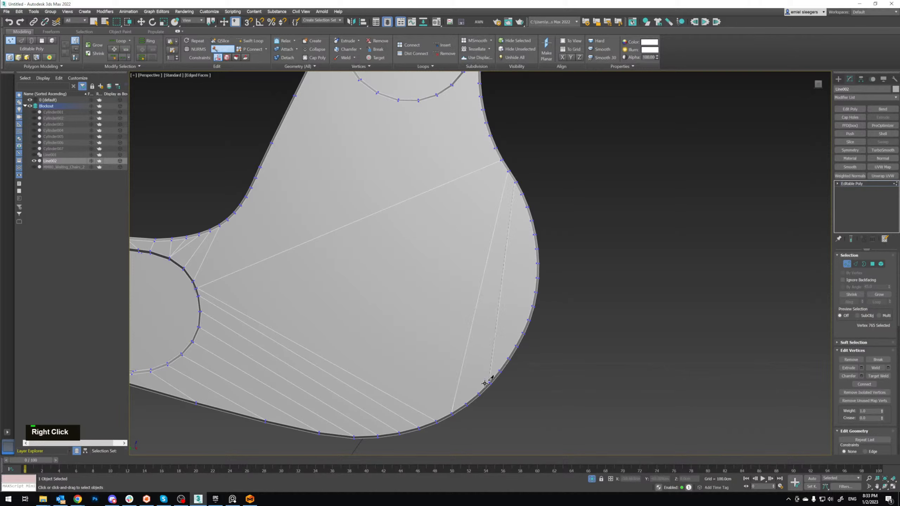
pyautogui.click(479, 393)
# Step: Cut further steep edges across the rounded corner, pairing vertices progressively closer to the middle of its rear curve
pyautogui.click(523, 195)
pyautogui.click(526, 207)
pyautogui.click(489, 381)
pyautogui.rightClick(489, 380)
pyautogui.click(499, 372)
pyautogui.click(533, 234)
pyautogui.click(508, 358)
pyautogui.rightClick(508, 358)
# Step: Cut the last short edges between the closest vertex pairs on the rounded corner's rear curve
pyautogui.click(535, 249)
pyautogui.click(516, 345)
pyautogui.rightClick(516, 346)
pyautogui.scroll(3, 530, 266)
pyautogui.click(504, 415)
pyautogui.rightClick(504, 415)
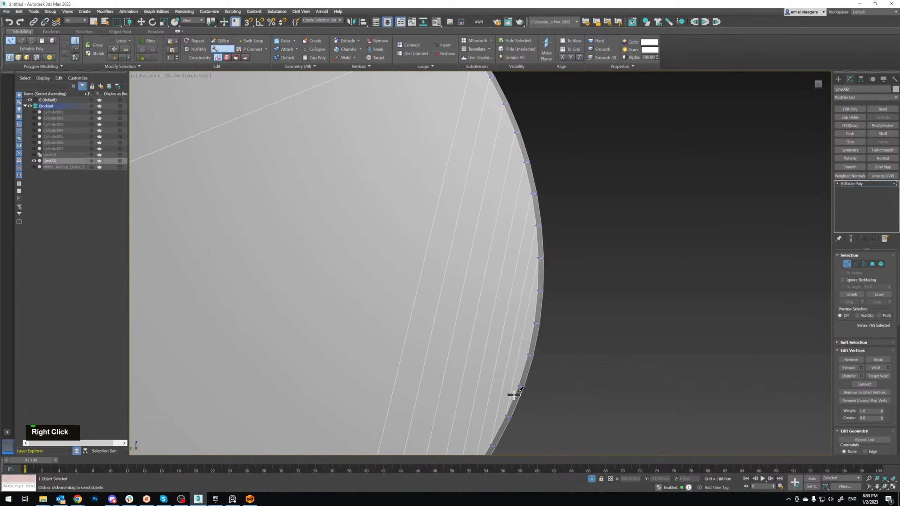
# Step: Try to connect all vertices bordering the large remaining face around the backrest recess automatically
pyautogui.scroll(-6, 538, 292)
pyautogui.moveTo(415, 205); pyautogui.dragTo(476, 264, button='middle')
pyautogui.scroll(2, 472, 254)
pyautogui.press('w')
pyautogui.press('4')
pyautogui.click(465, 266)
pyautogui.keyDown('shift'); pyautogui.click(848, 263); pyautogui.keyUp('shift')
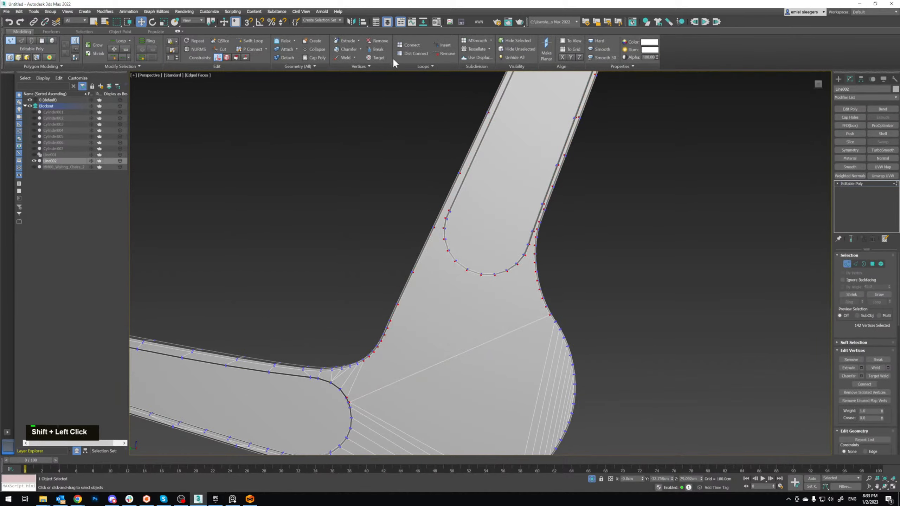
pyautogui.moveTo(493, 314); pyautogui.dragTo(498, 238, button='middle')
pyautogui.scroll(4, 413, 311)
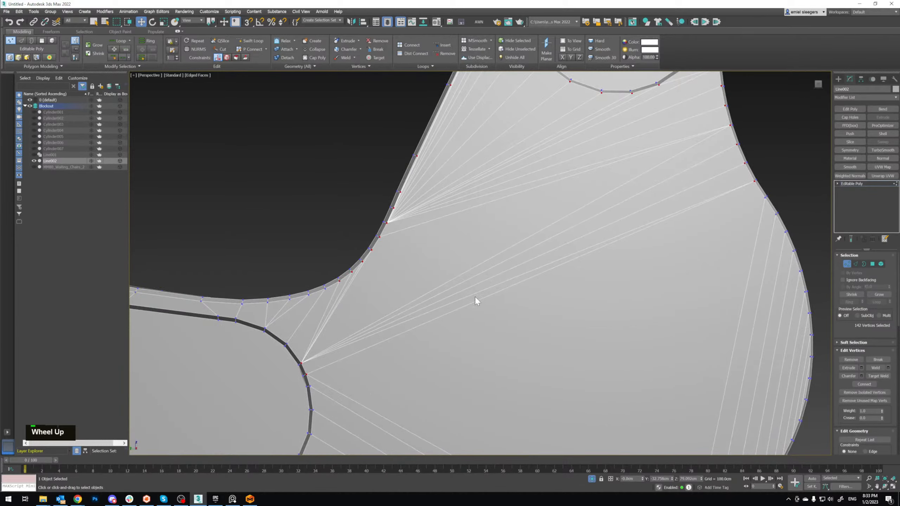
# Step: Remove surplus diagonal edges running from the arm recess's rounded end to the rear outer curve
pyautogui.moveTo(598, 254); pyautogui.dragTo(578, 270, button='middle')
pyautogui.press('2')
pyautogui.click(575, 263)
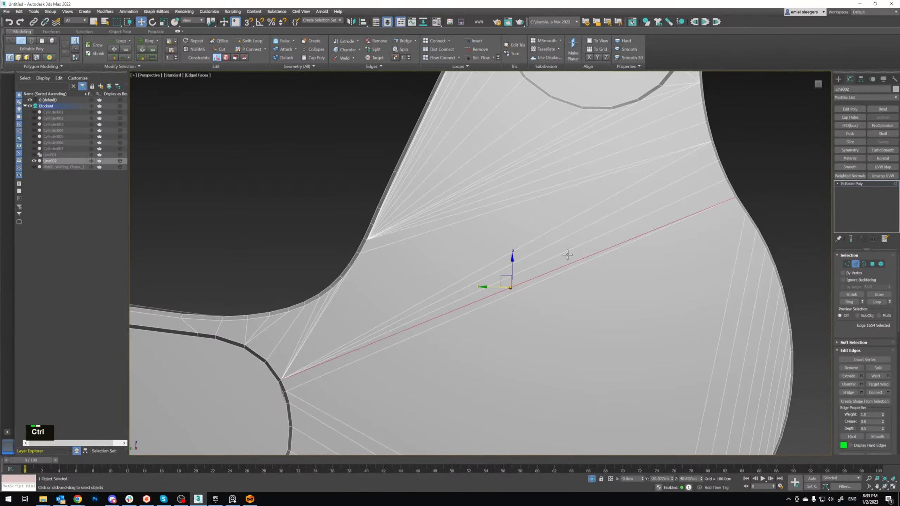
pyautogui.hotkey('ctrl', 'BackSpace')
pyautogui.moveTo(627, 293); pyautogui.dragTo(625, 298, button='middle')
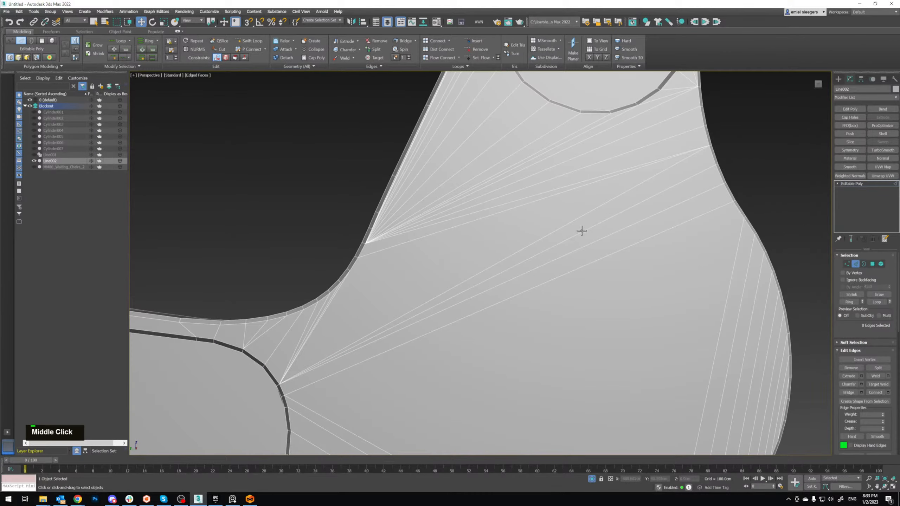
pyautogui.click(444, 288)
pyautogui.moveTo(443, 280); pyautogui.dragTo(327, 322, button='middle')
pyautogui.hotkey('ctrl', 'BackSpace')
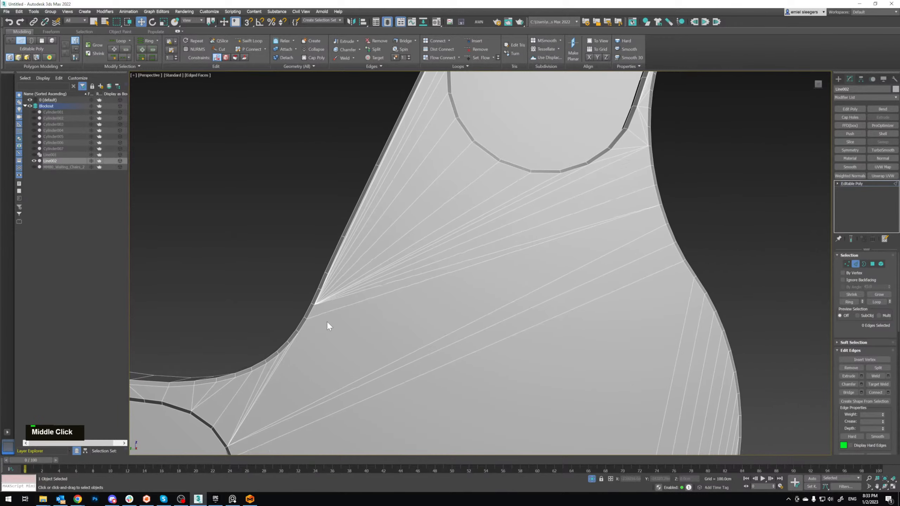
# Step: Remove the stray edge beside the inner curve between arm and backrest and select the adjacent one
pyautogui.click(287, 354)
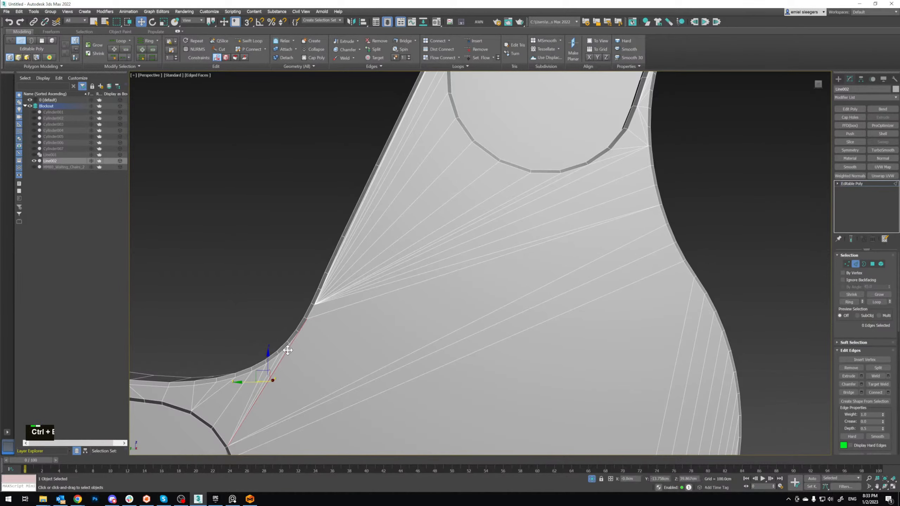
pyautogui.hotkey('ctrl', 'BackSpace')
pyautogui.moveTo(258, 336); pyautogui.dragTo(313, 315, button='middle')
pyautogui.scroll(2, 356, 320)
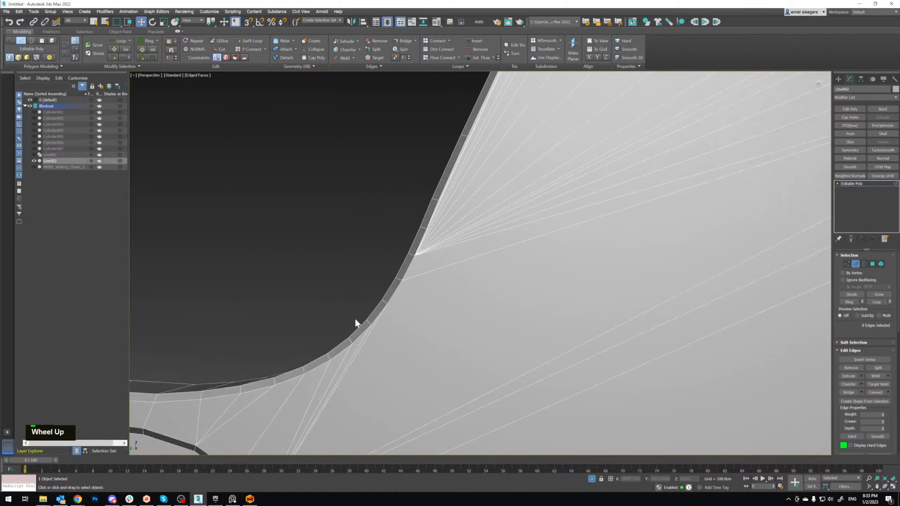
pyautogui.click(373, 329)
pyautogui.moveTo(373, 329); pyautogui.dragTo(388, 259, button='middle')
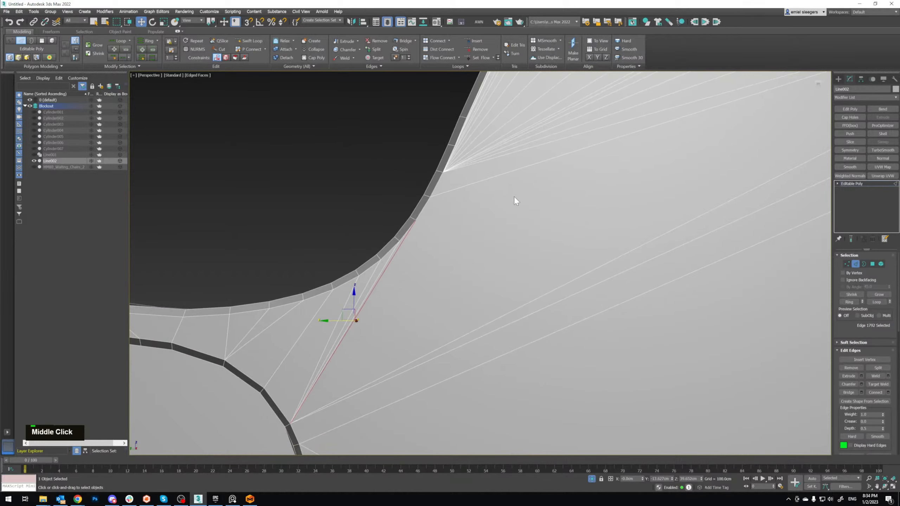
# Step: Undo the edge removals and the automatic vertex connection on the large face
pyautogui.moveTo(515, 197); pyautogui.dragTo(403, 266, button='middle')
pyautogui.scroll(-2, 402, 267)
pyautogui.moveTo(602, 147); pyautogui.dragTo(489, 221, button='middle')
pyautogui.scroll(-4, 515, 211)
pyautogui.scroll(-3, 447, 333)
pyautogui.scroll(5, 483, 158)
pyautogui.scroll(-5, 483, 158)
pyautogui.hotkey('ctrl', 'z')
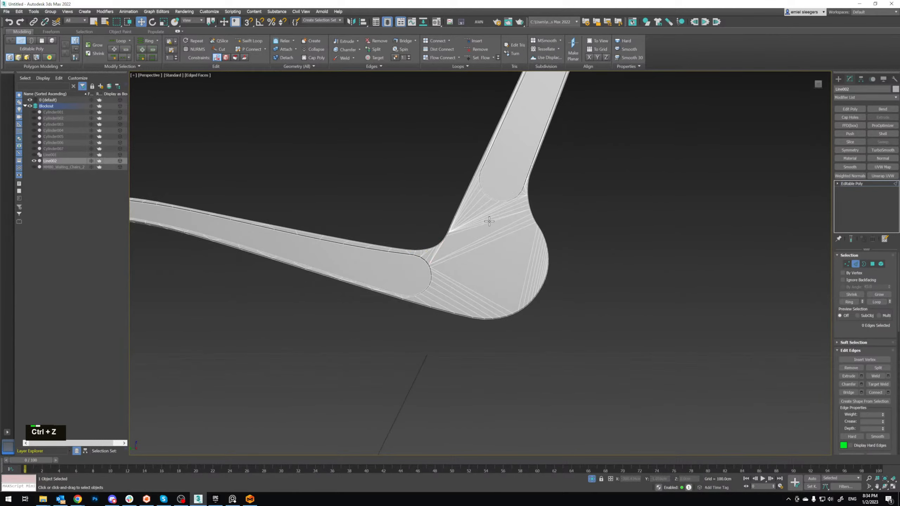
pyautogui.click(489, 221)
pyautogui.keyDown('shift'); pyautogui.click(490, 221); pyautogui.keyUp('shift')
pyautogui.scroll(2, 453, 242)
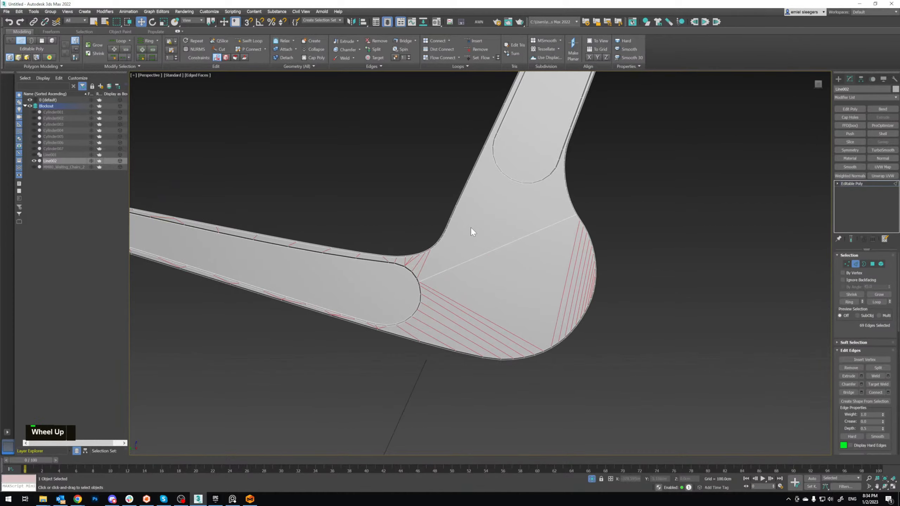
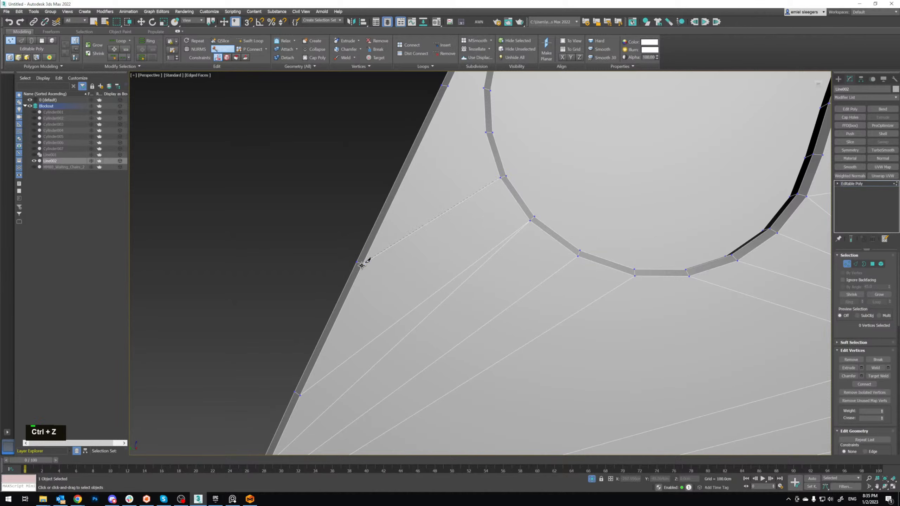
# Step: Cut edges from the front side of the backrest recess's rounded end to the vertices on the front outer edge
pyautogui.rightClick(362, 265)
pyautogui.moveTo(372, 255); pyautogui.dragTo(424, 227, button='middle')
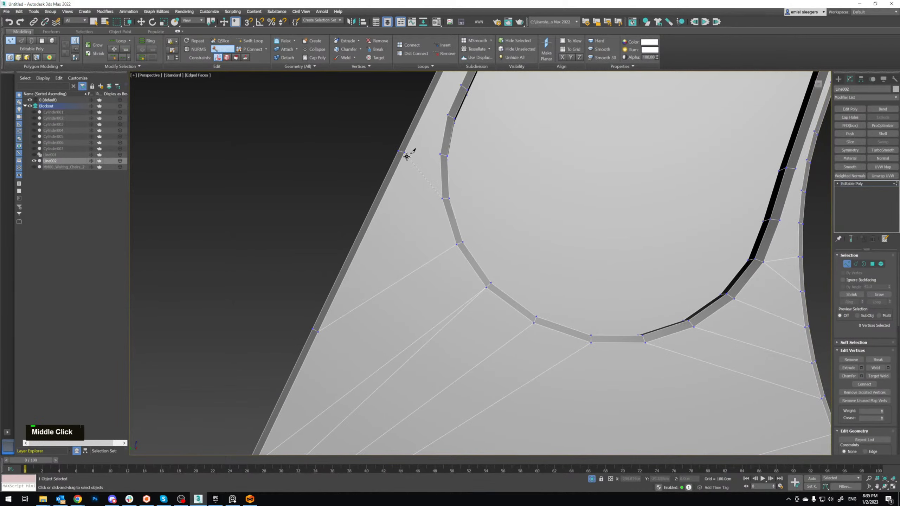
pyautogui.rightClick(440, 152)
pyautogui.moveTo(440, 152); pyautogui.dragTo(401, 277, button='middle')
# Step: Cut edges from the rear side of the backrest recess's rounded end to the neighbouring vertices on the rear outer edge
pyautogui.scroll(2, 532, 272)
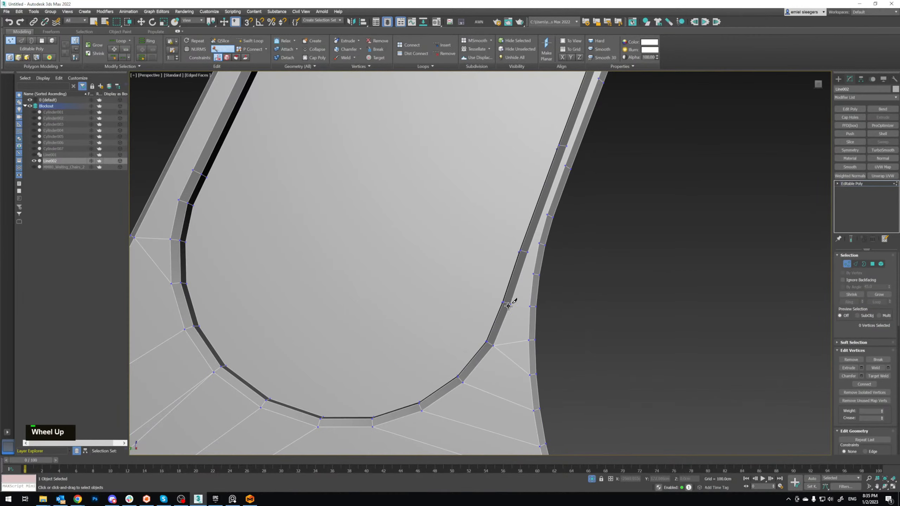
pyautogui.rightClick(529, 306)
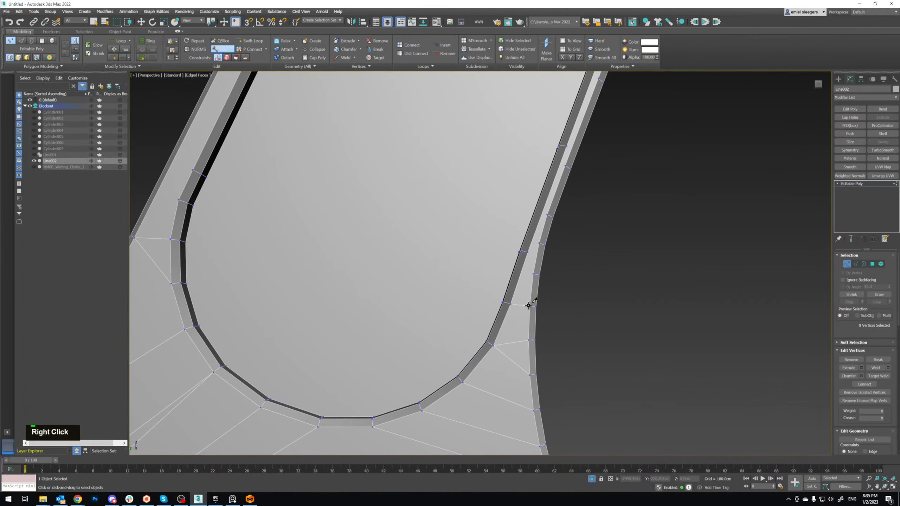
pyautogui.rightClick(547, 240)
pyautogui.moveTo(546, 213); pyautogui.dragTo(570, 285, button='middle')
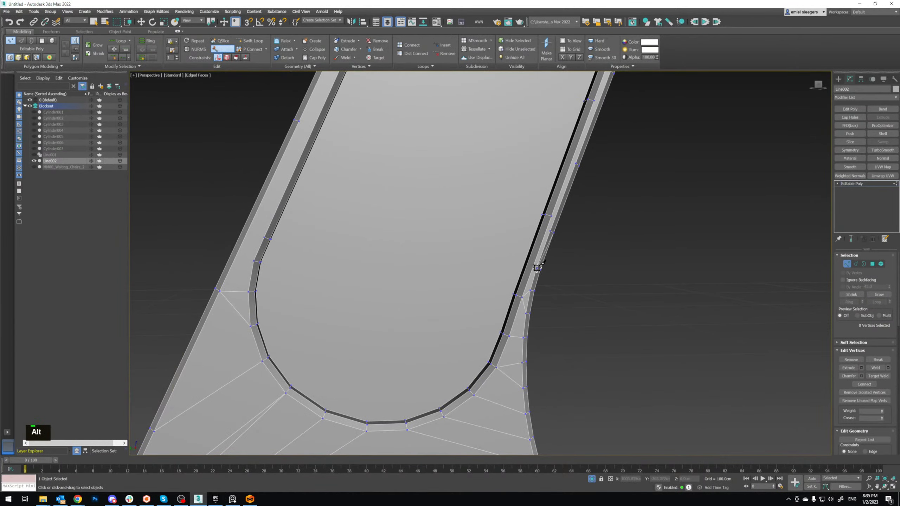
pyautogui.rightClick(524, 263)
# Step: Cut edges joining recess-edge and outer chamfer vertices along the lower stretch of the backrest's rear rim
pyautogui.scroll(2, 545, 226)
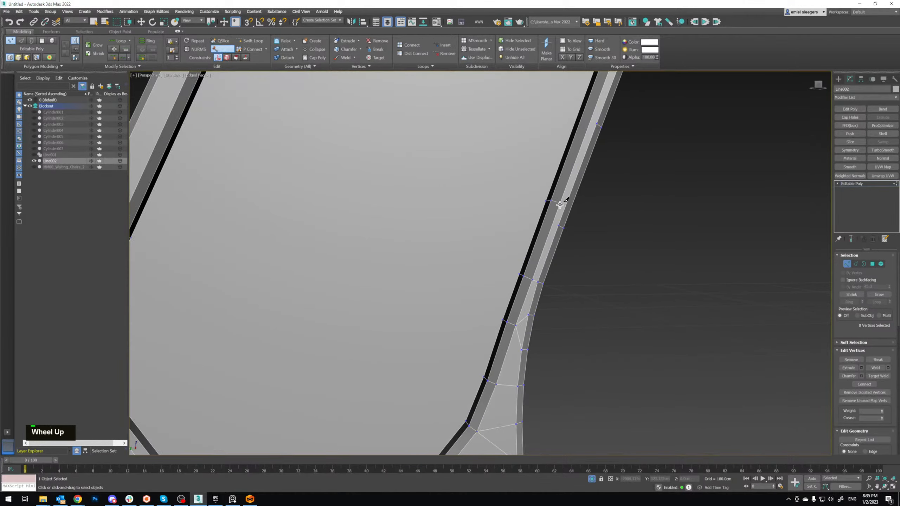
pyautogui.moveTo(560, 211); pyautogui.dragTo(542, 301, button='middle')
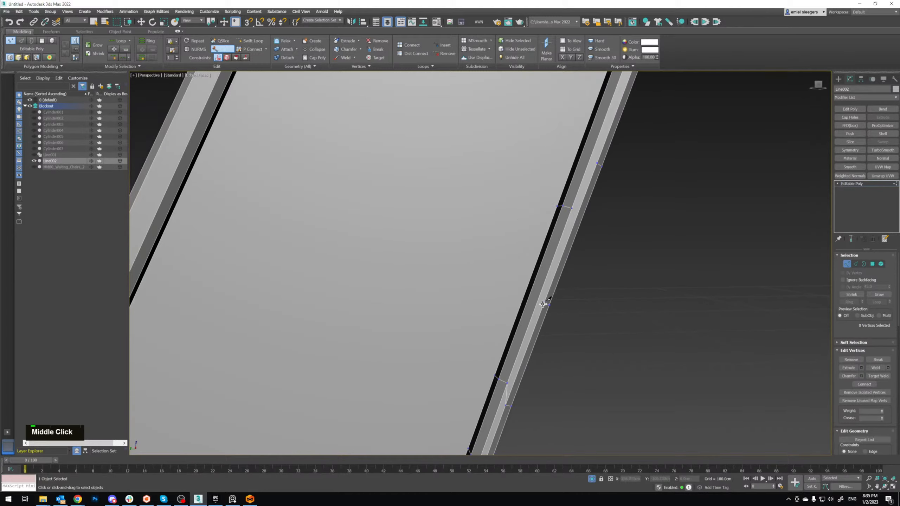
pyautogui.rightClick(524, 294)
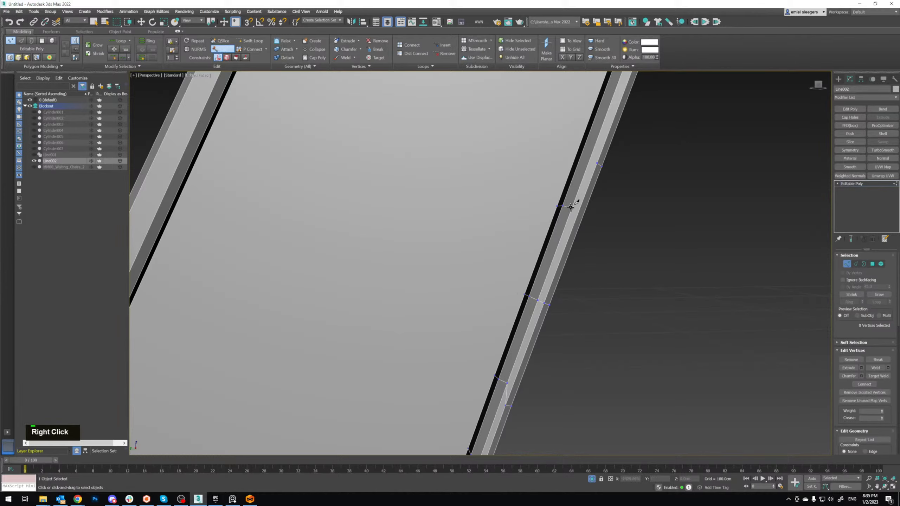
pyautogui.moveTo(596, 163); pyautogui.dragTo(564, 186, button='middle')
pyautogui.rightClick(570, 191)
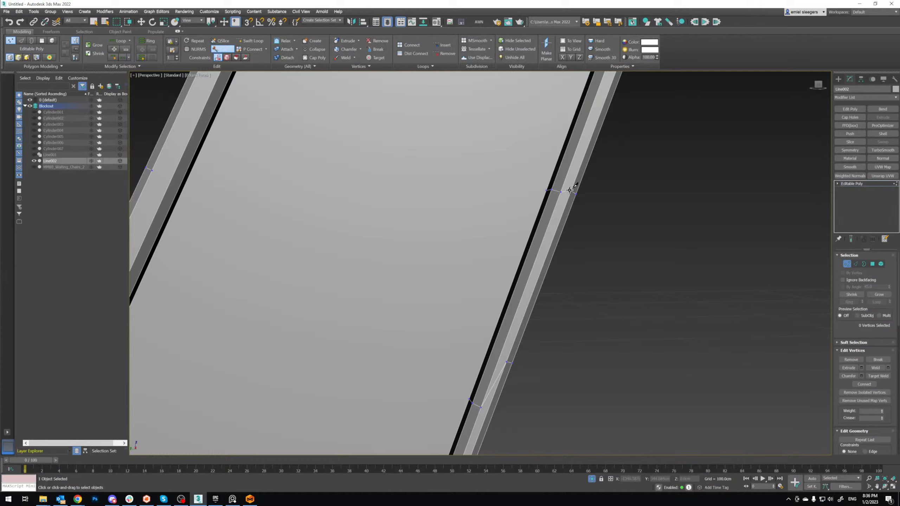
# Step: Cut two slanted edges between recess-edge and outer chamfer vertices farther up the backrest's rear rim
pyautogui.moveTo(585, 141); pyautogui.dragTo(557, 184, button='middle')
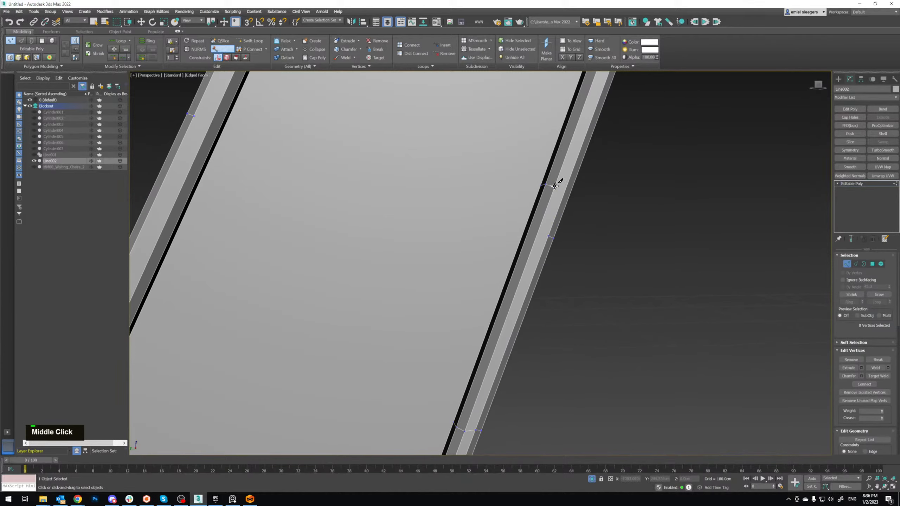
pyautogui.click(554, 186)
pyautogui.click(548, 236)
pyautogui.rightClick(548, 236)
pyautogui.moveTo(563, 176); pyautogui.dragTo(541, 302, button='middle')
pyautogui.click(542, 304)
pyautogui.click(565, 202)
pyautogui.rightClick(565, 203)
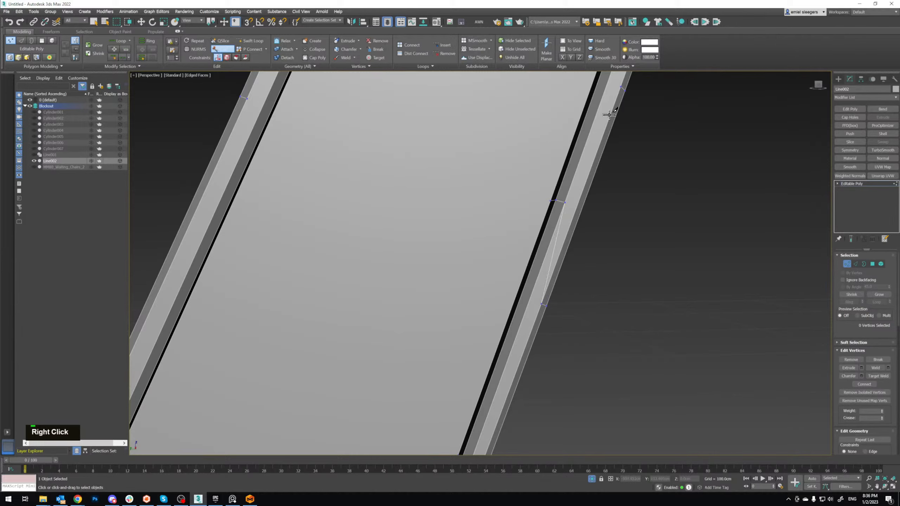
pyautogui.moveTo(609, 115); pyautogui.dragTo(589, 294, button='middle')
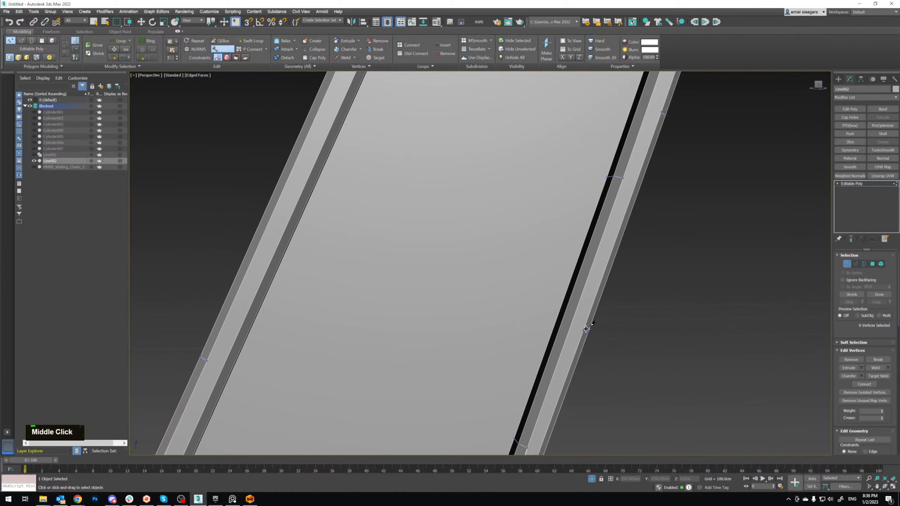
# Step: Cut a slanted edge between the next recess-edge and outer chamfer vertices up the backrest's rear rim
pyautogui.rightClick(560, 320)
pyautogui.moveTo(604, 156); pyautogui.dragTo(587, 245, button='middle')
pyautogui.click(581, 246)
pyautogui.click(621, 180)
pyautogui.rightClick(620, 180)
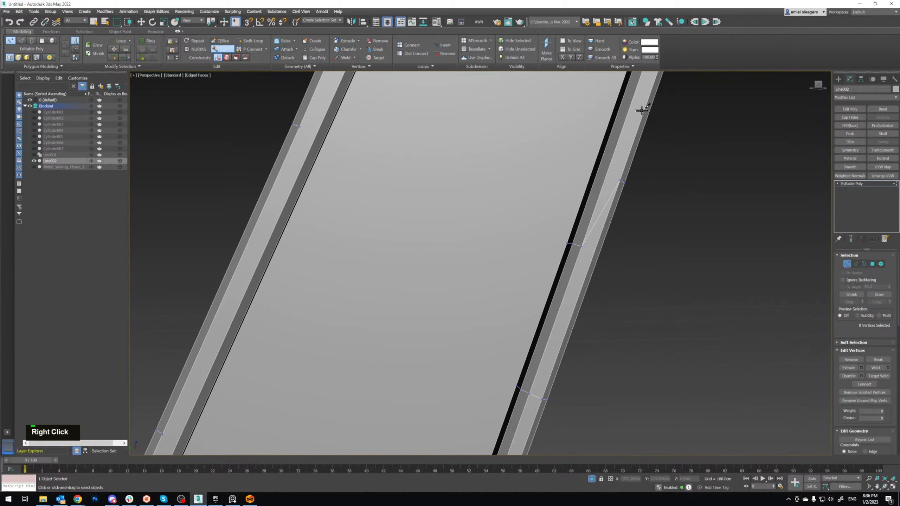
pyautogui.moveTo(641, 111); pyautogui.dragTo(593, 221, button='middle')
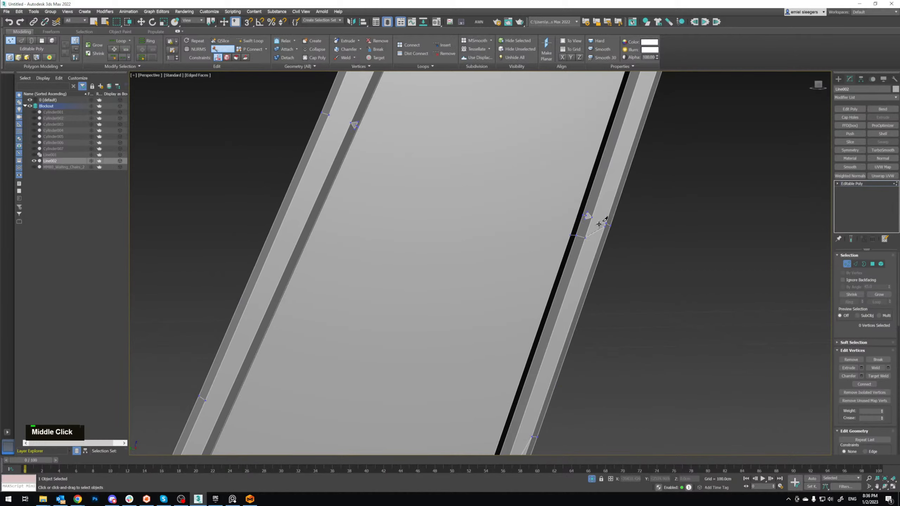
pyautogui.rightClick(604, 221)
# Step: Remove the edge of the small stray triangle on the rear wall of the backrest recess
pyautogui.scroll(2, 596, 215)
pyautogui.press('w')
pyautogui.scroll(2, 599, 219)
pyautogui.press('3')
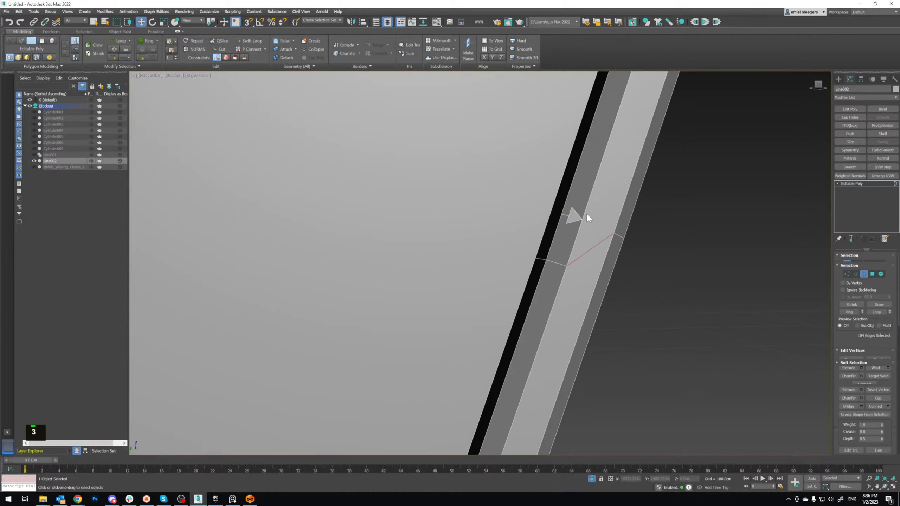
pyautogui.click(574, 218)
pyautogui.moveTo(575, 217); pyautogui.dragTo(583, 224, button='middle')
pyautogui.press('2')
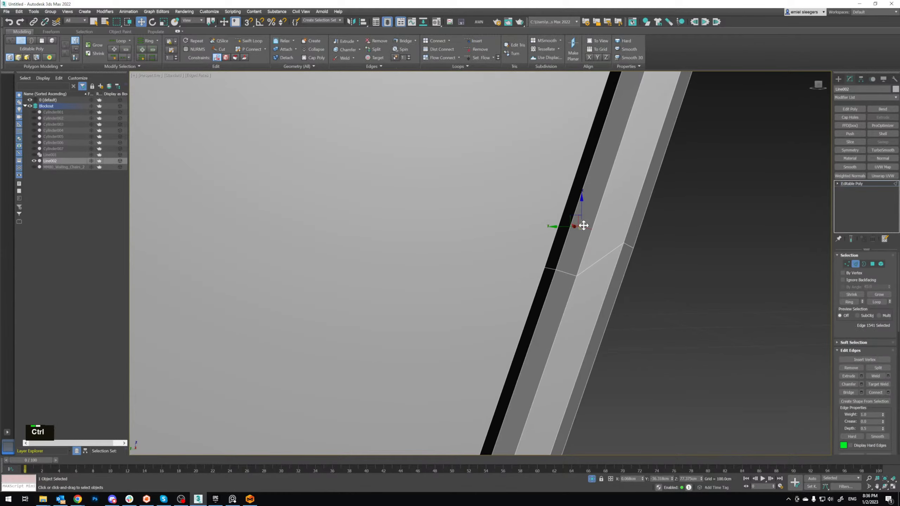
pyautogui.hotkey('ctrl', 'BackSpace')
pyautogui.scroll(-2, 582, 225)
# Step: Delete the small stray triangular polygon on the front wall of the backrest recess
pyautogui.moveTo(191, 174); pyautogui.dragTo(372, 175, button='middle')
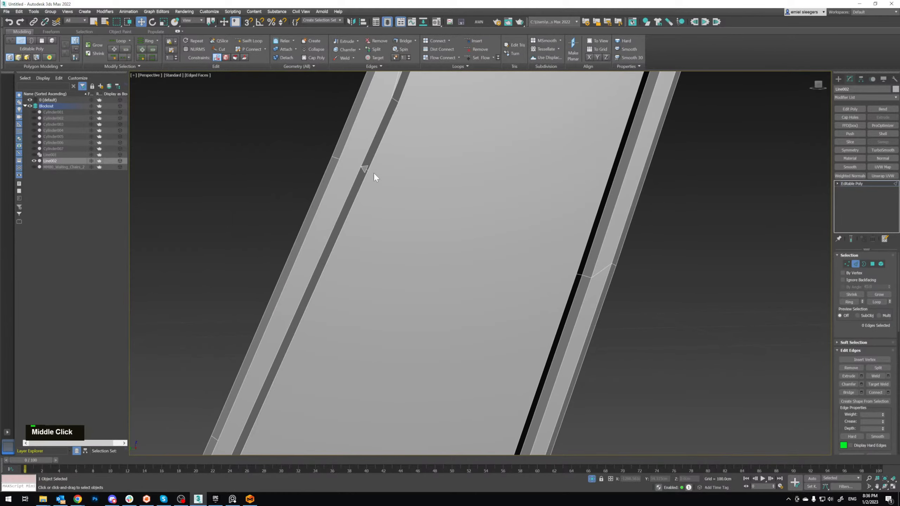
pyautogui.scroll(2, 366, 169)
pyautogui.scroll(1, 365, 169)
pyautogui.press('4')
pyautogui.click(355, 165)
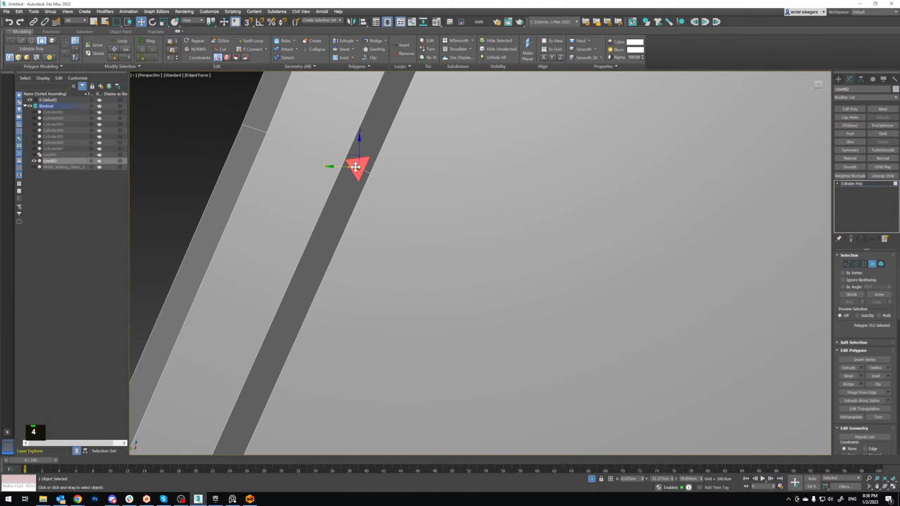
pyautogui.press('Delete')
pyautogui.press('1')
# Step: Cut an edge from the next recess-edge vertex on the rear rim to the outer chamfer vertex just below it
pyautogui.scroll(-3, 438, 169)
pyautogui.moveTo(438, 169); pyautogui.dragTo(500, 207, button='middle')
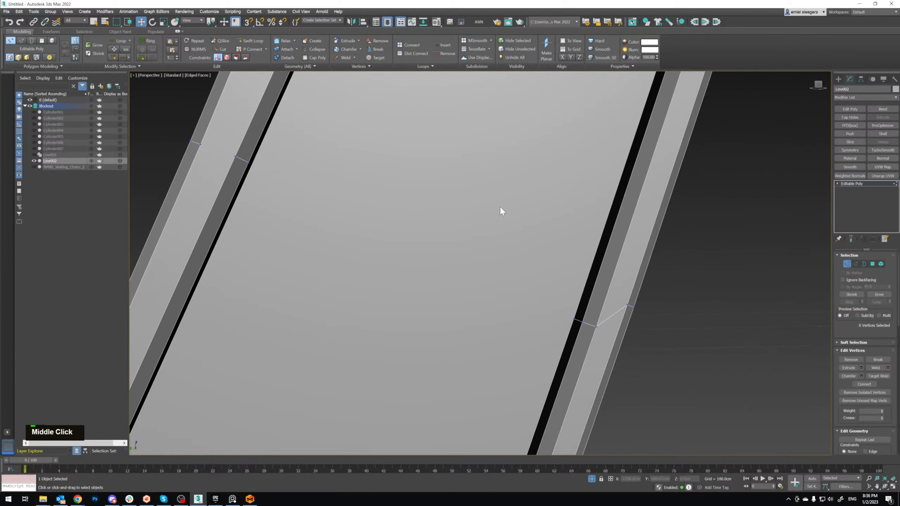
pyautogui.moveTo(677, 220); pyautogui.dragTo(565, 263, button='middle')
pyautogui.scroll(3, 546, 223)
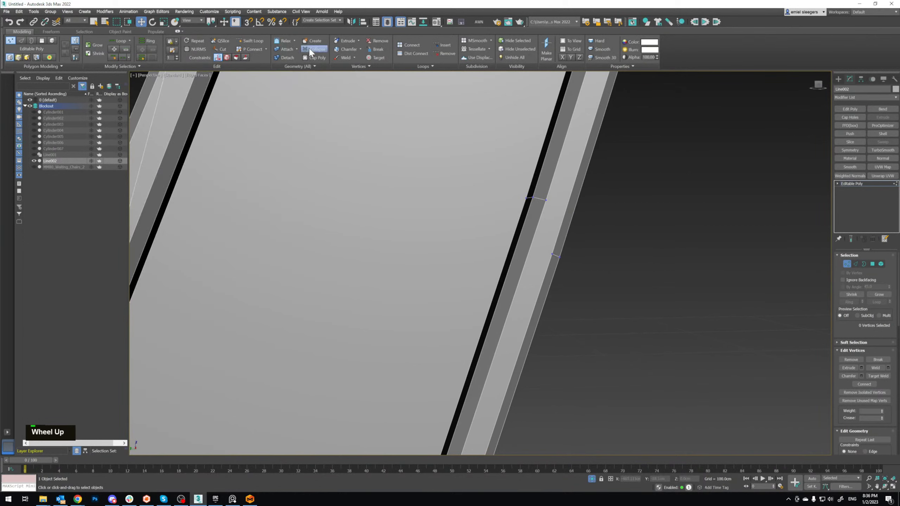
pyautogui.click(226, 51)
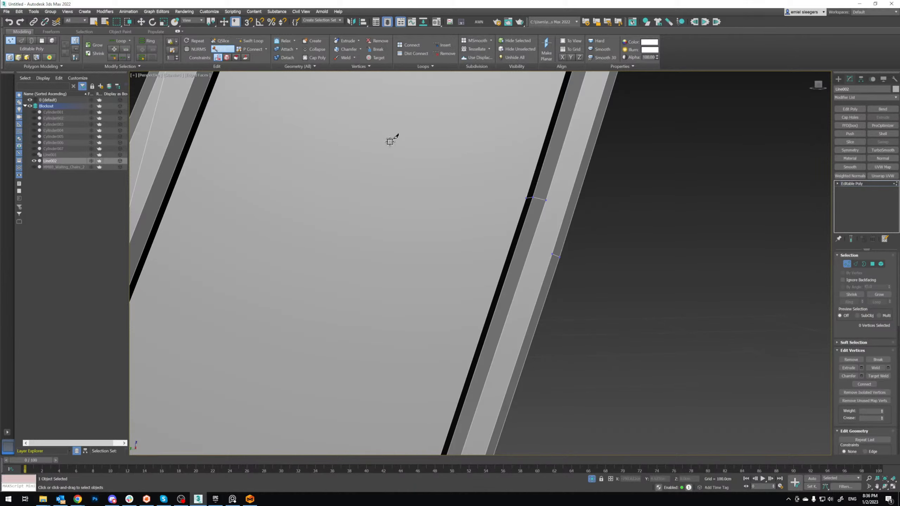
pyautogui.click(553, 255)
pyautogui.rightClick(552, 254)
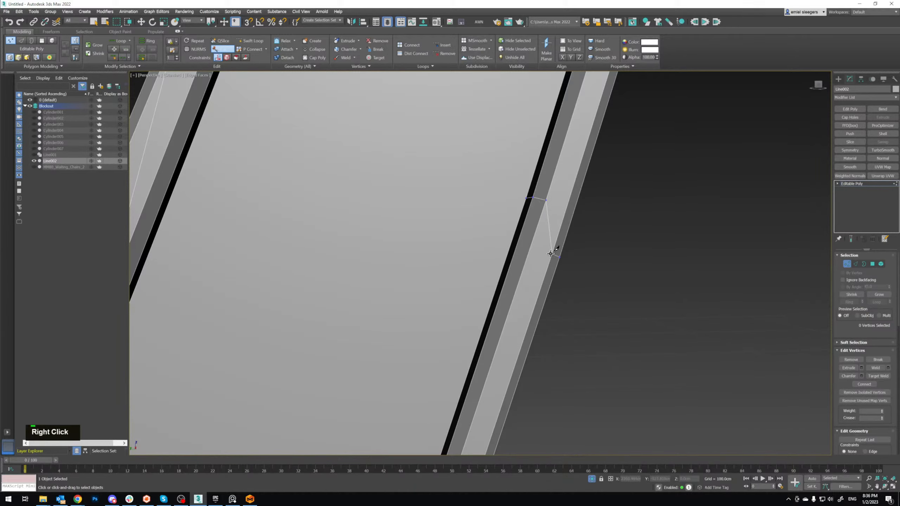
pyautogui.moveTo(552, 253); pyautogui.dragTo(520, 251, button='middle')
pyautogui.scroll(2, 531, 227)
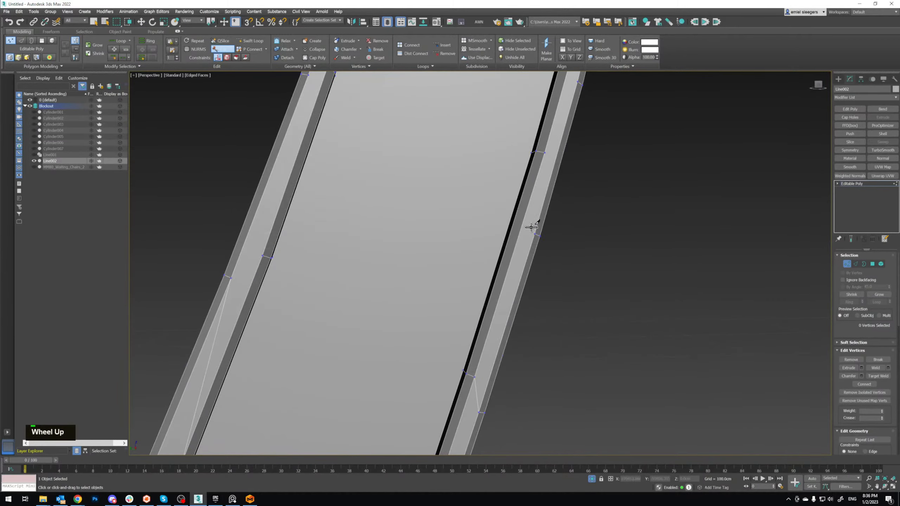
# Step: Cut edges joining recess-edge and outer chamfer vertices where the backrest's rear rim begins to bend
pyautogui.rightClick(552, 147)
pyautogui.moveTo(552, 147); pyautogui.dragTo(531, 277, button='middle')
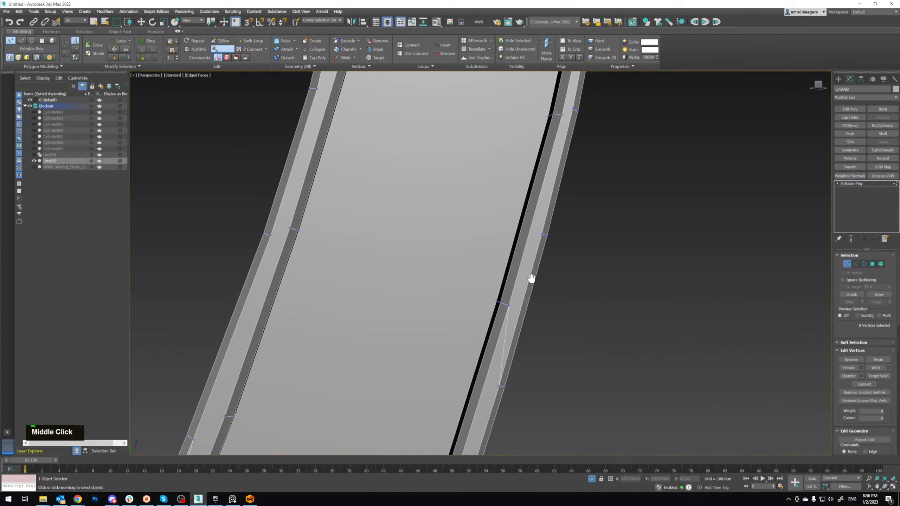
pyautogui.click(544, 236)
pyautogui.click(516, 226)
pyautogui.rightClick(516, 226)
pyautogui.moveTo(577, 155); pyautogui.dragTo(566, 282, button='middle')
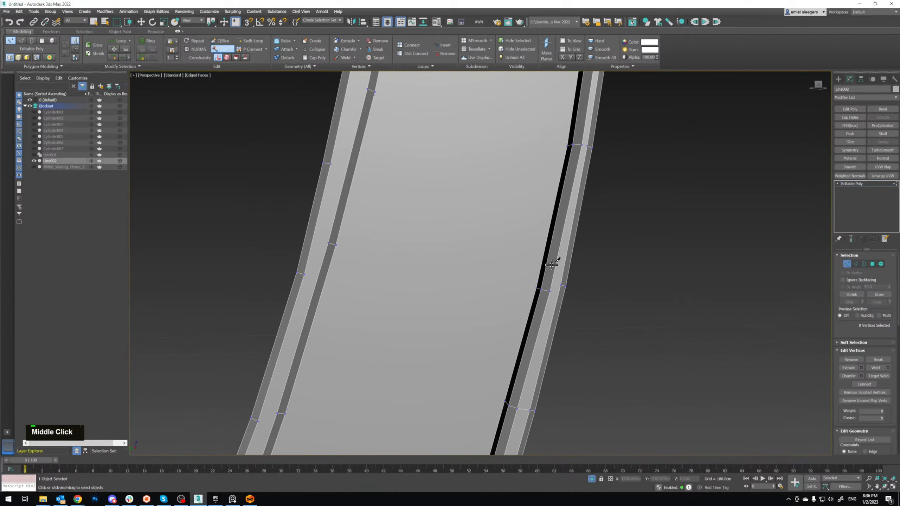
pyautogui.rightClick(559, 285)
pyautogui.moveTo(599, 166); pyautogui.dragTo(589, 240, button='middle')
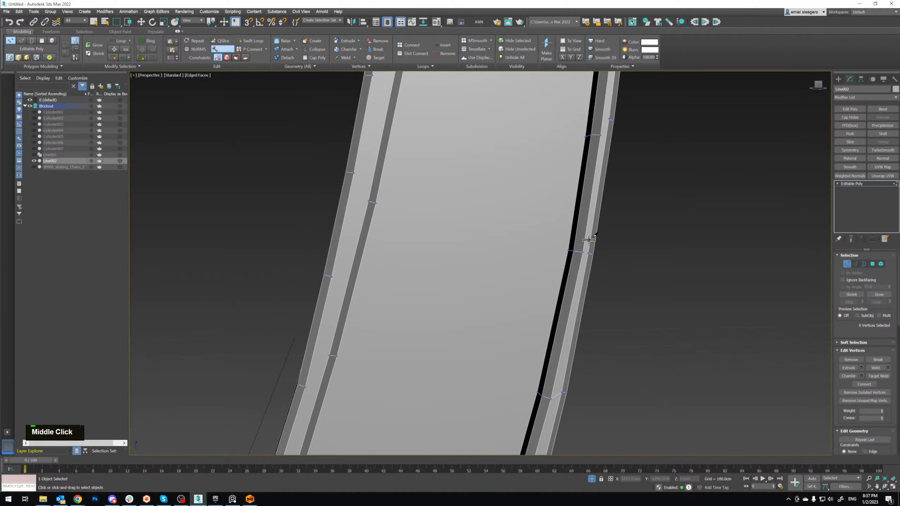
# Step: Cut edges between recess-edge and outer chamfer vertices along the curved middle stretch of the rear rim
pyautogui.rightClick(584, 253)
pyautogui.moveTo(597, 167); pyautogui.dragTo(589, 241, button='middle')
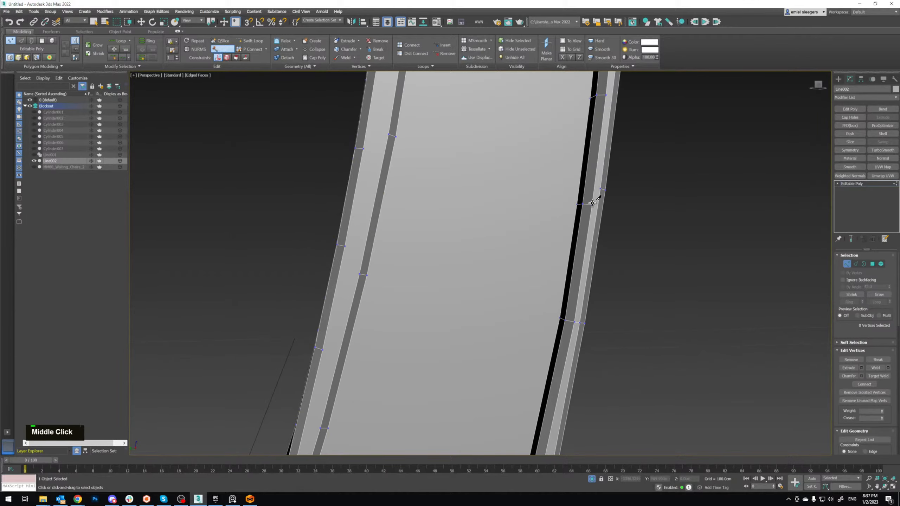
pyautogui.rightClick(600, 185)
pyautogui.moveTo(601, 185); pyautogui.dragTo(537, 285, button='middle')
pyautogui.rightClick(566, 288)
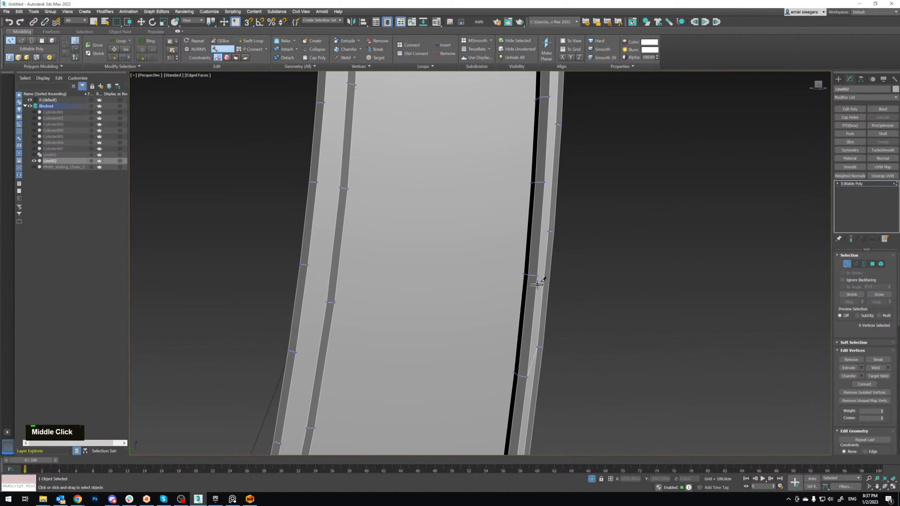
pyautogui.rightClick(546, 231)
pyautogui.moveTo(546, 231); pyautogui.dragTo(504, 297, button='middle')
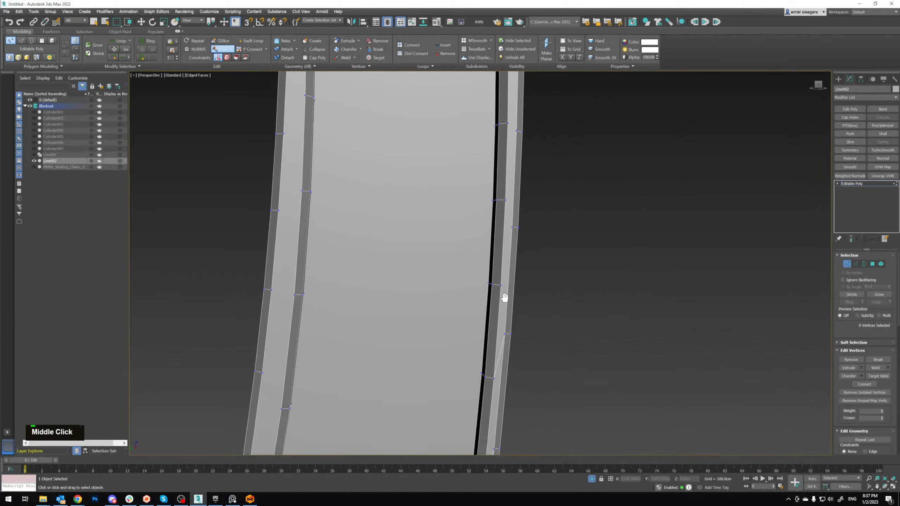
# Step: Cut zigzag edges between recess-edge and outer chamfer vertices along the upper rear rim below the rounded end
pyautogui.click(502, 285)
pyautogui.click(505, 199)
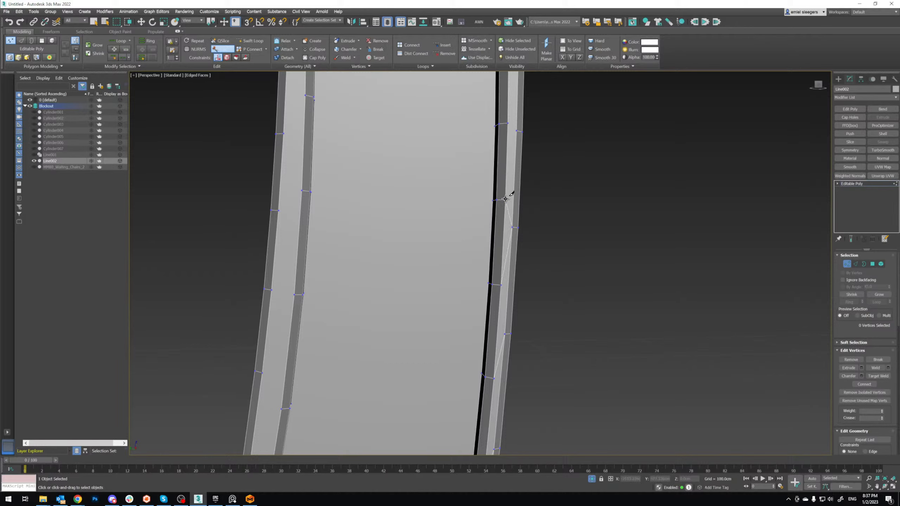
pyautogui.rightClick(505, 200)
pyautogui.moveTo(502, 169); pyautogui.dragTo(525, 306, button='middle')
pyautogui.doubleClick(528, 258)
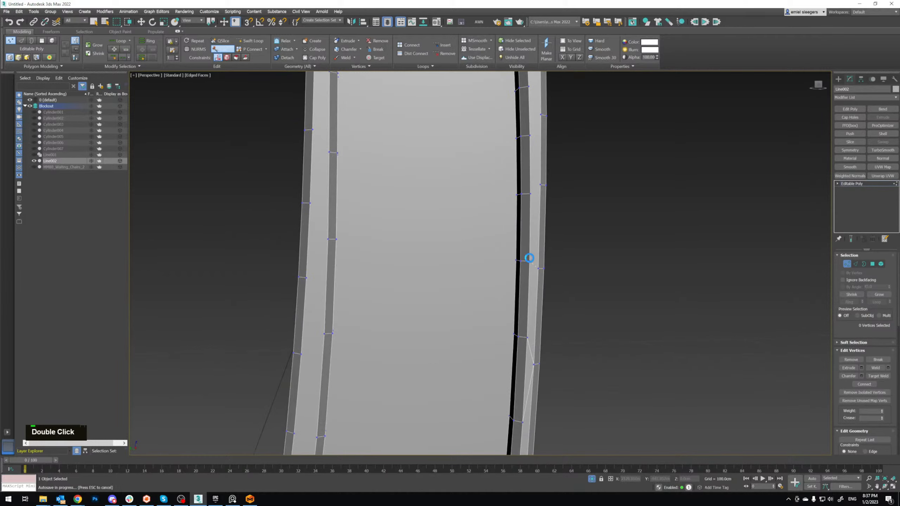
pyautogui.rightClick(529, 257)
pyautogui.moveTo(530, 258); pyautogui.dragTo(548, 255, button='middle')
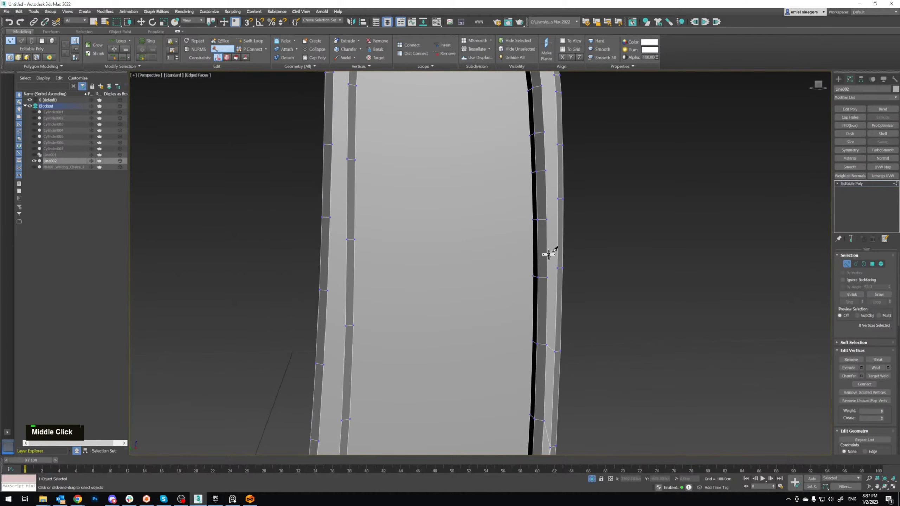
pyautogui.rightClick(548, 276)
pyautogui.moveTo(557, 198); pyautogui.dragTo(552, 240, button='middle')
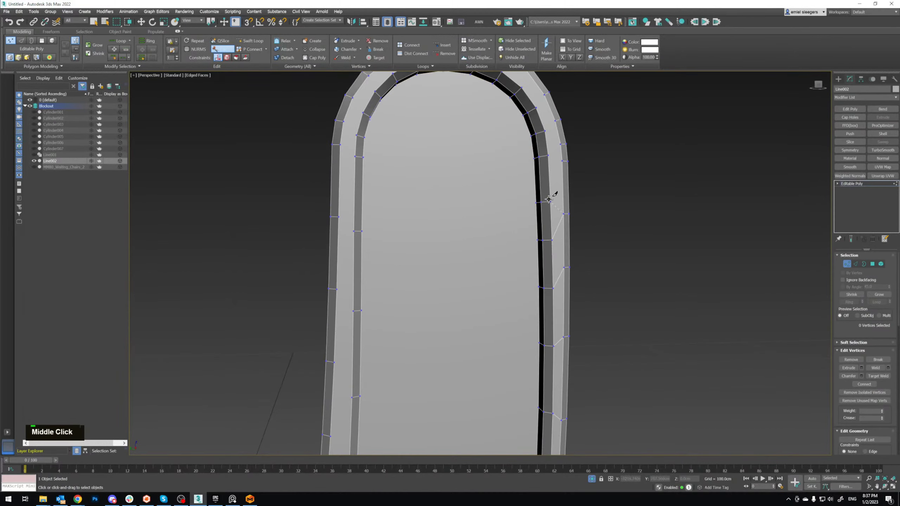
# Step: Cut edges from the recess edge to the outer chamfer vertices around the rear side of the rounded top
pyautogui.rightClick(557, 175)
pyautogui.scroll(3, 590, 241)
pyautogui.moveTo(592, 237); pyautogui.dragTo(638, 280, button='middle')
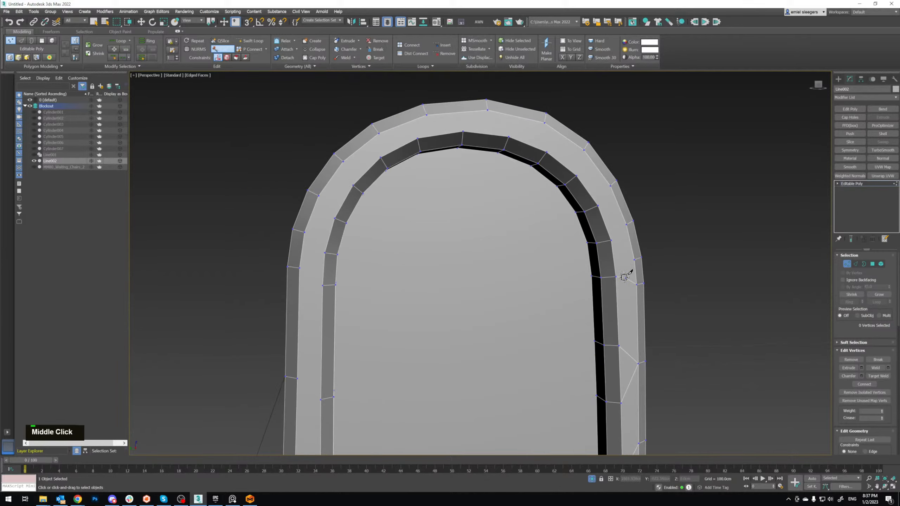
pyautogui.click(635, 259)
pyautogui.rightClick(634, 259)
pyautogui.click(611, 241)
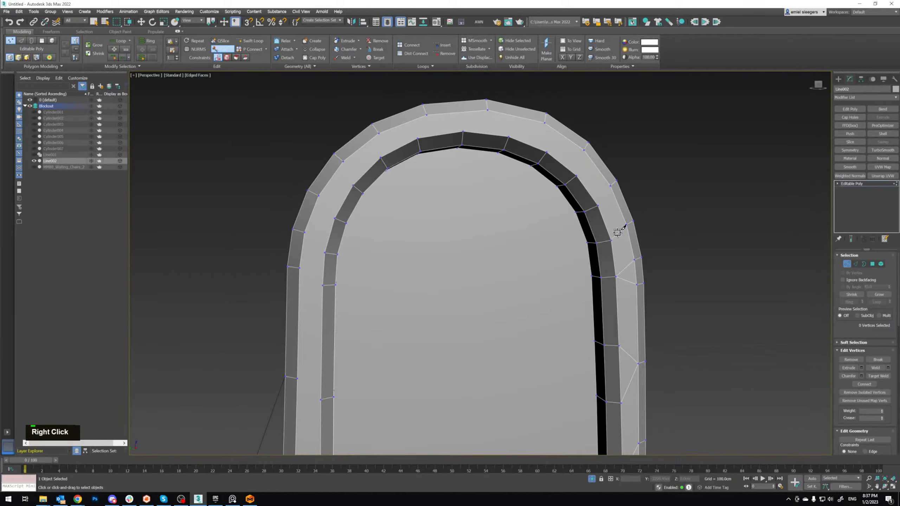
pyautogui.click(627, 225)
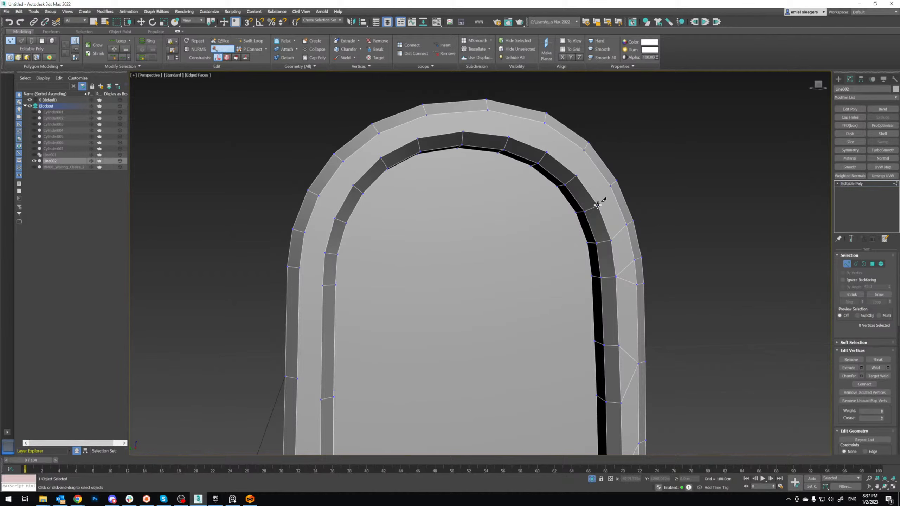
pyautogui.click(610, 185)
pyautogui.rightClick(584, 169)
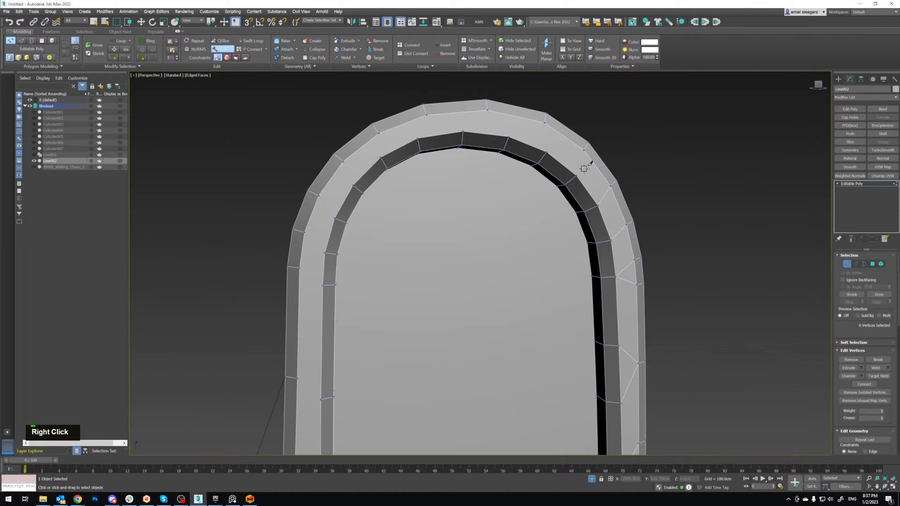
# Step: Cut edges joining recess-edge and outer chamfer vertices over the crown and down the front side of the rounded top
pyautogui.click(543, 152)
pyautogui.click(507, 137)
pyautogui.click(488, 111)
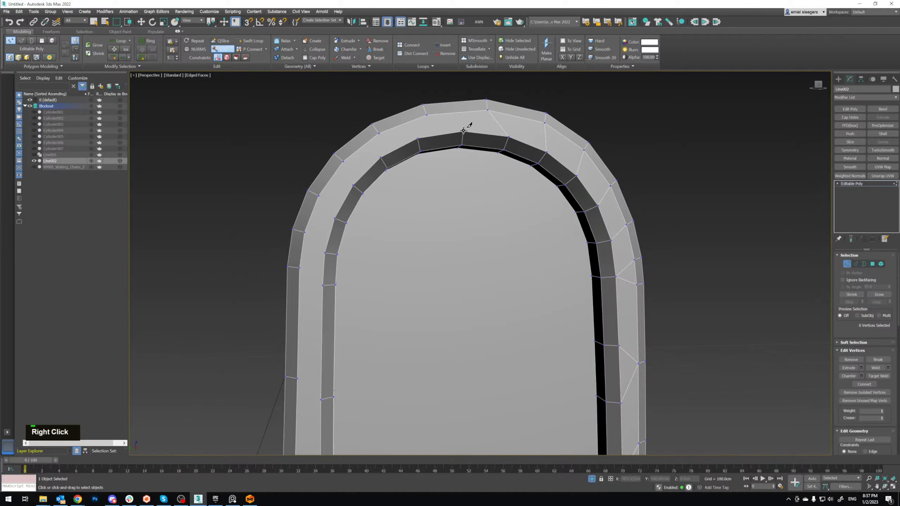
pyautogui.click(418, 138)
pyautogui.click(379, 157)
pyautogui.click(334, 218)
pyautogui.click(325, 254)
# Step: Cut slanted edges between outer chamfer and recess-edge vertices along the upper front rim of the backrest
pyautogui.moveTo(329, 332); pyautogui.dragTo(318, 263, button='middle')
pyautogui.scroll(-4, 344, 300)
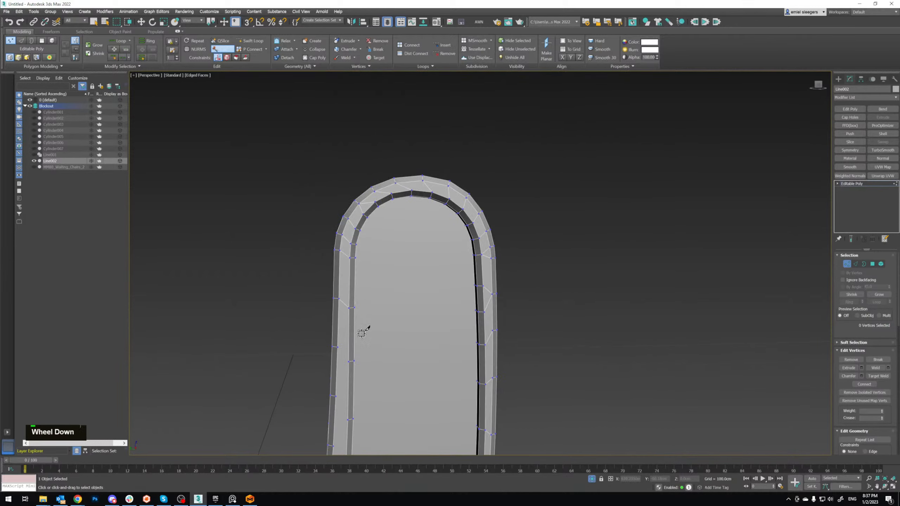
pyautogui.scroll(3, 346, 267)
pyautogui.doubleClick(361, 297)
pyautogui.rightClick(377, 348)
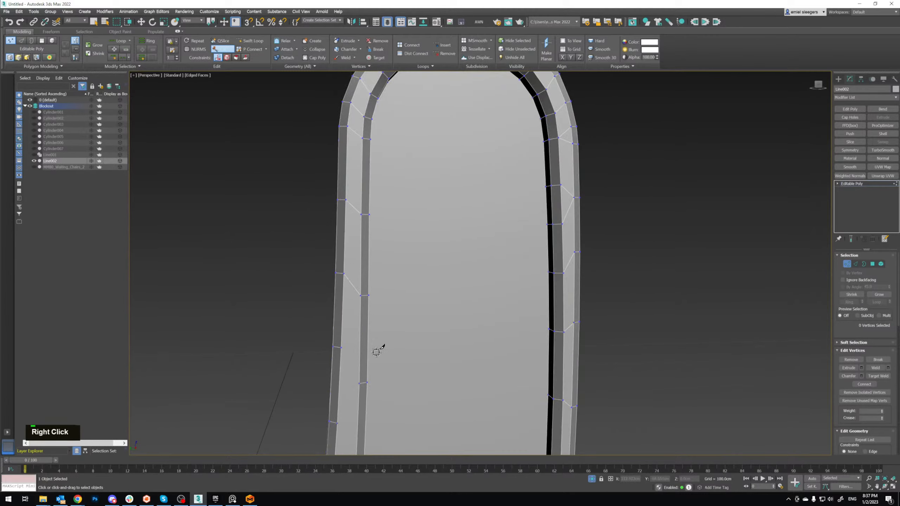
pyautogui.moveTo(376, 347); pyautogui.dragTo(406, 259, button='middle')
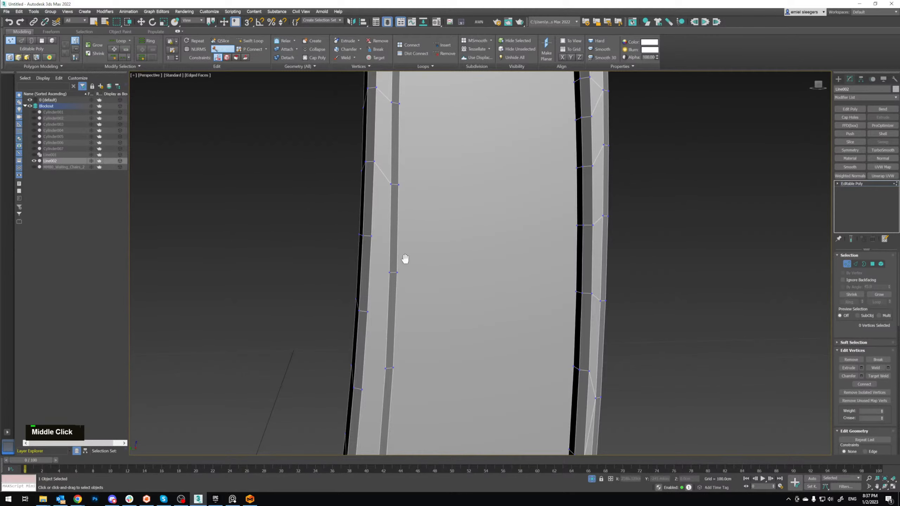
pyautogui.rightClick(392, 272)
# Step: Cut zigzag edges between outer chamfer and recess-edge vertices along the curved middle of the backrest's front rim
pyautogui.moveTo(392, 272); pyautogui.dragTo(382, 245, button='middle')
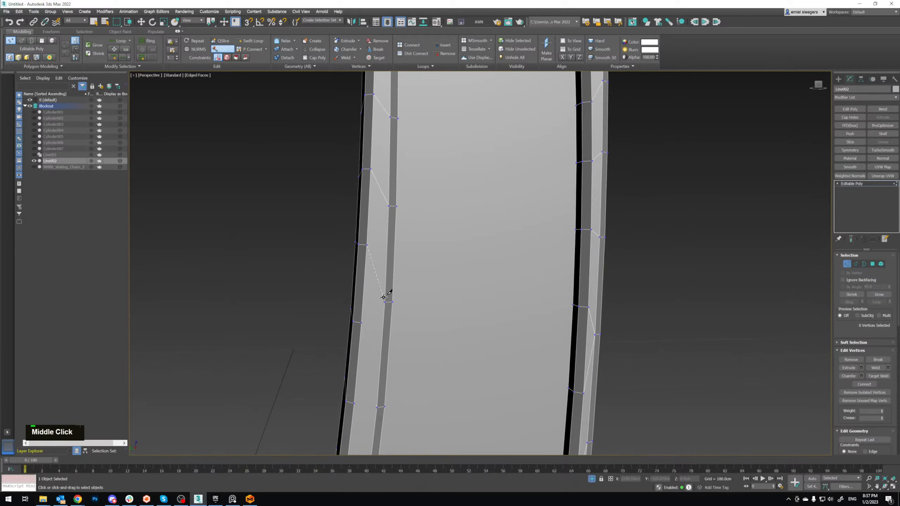
pyautogui.rightClick(364, 326)
pyautogui.moveTo(364, 326); pyautogui.dragTo(370, 249, button='middle')
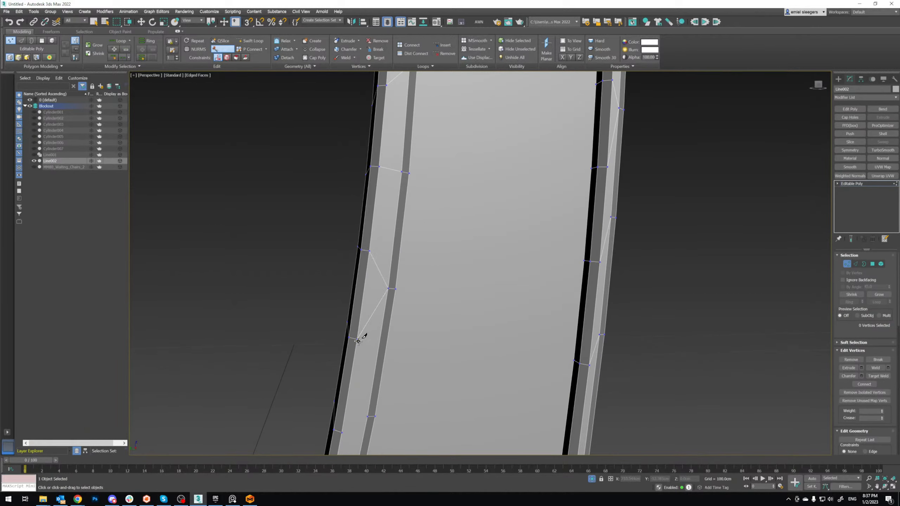
pyautogui.moveTo(364, 338); pyautogui.dragTo(393, 295, button='middle')
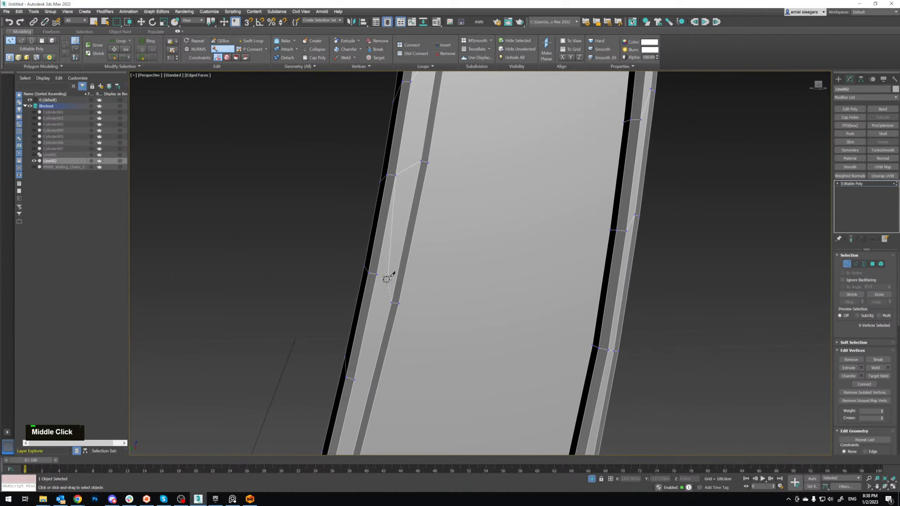
pyautogui.moveTo(382, 262); pyautogui.dragTo(363, 254, button='middle')
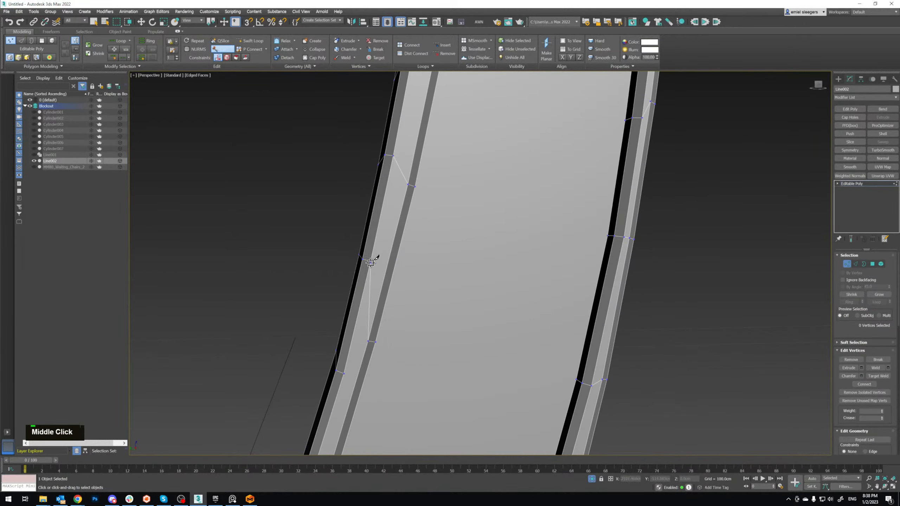
pyautogui.scroll(-2, 352, 358)
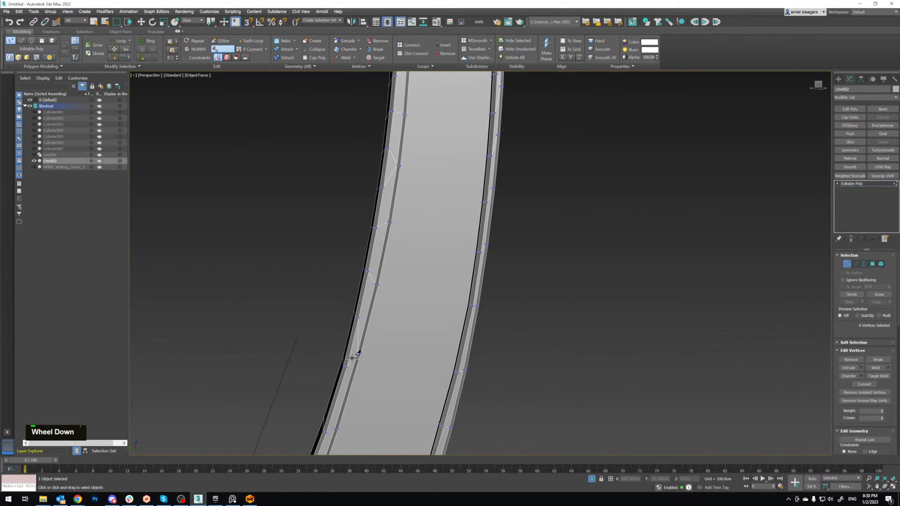
pyautogui.moveTo(352, 358); pyautogui.dragTo(409, 150, button='middle')
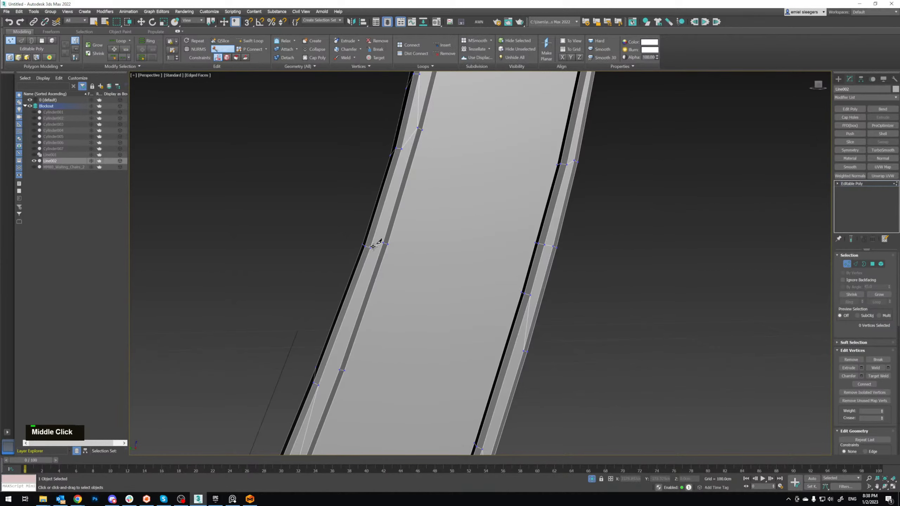
# Step: Cut connecting edges between chamfer and recess-edge vertices where the backrest's front rim straightens below the curve
pyautogui.scroll(2, 411, 230)
pyautogui.moveTo(411, 231); pyautogui.dragTo(426, 198, button='middle')
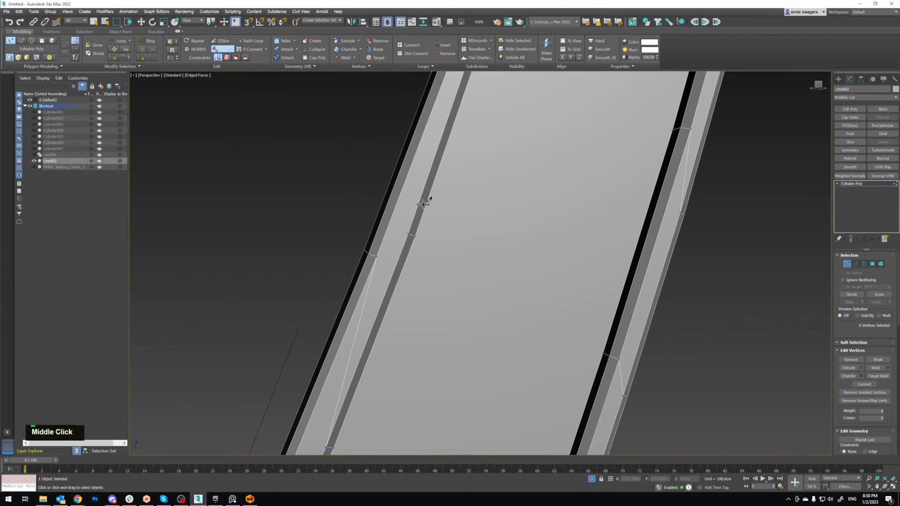
pyautogui.rightClick(377, 259)
pyautogui.moveTo(376, 259); pyautogui.dragTo(402, 231, button='middle')
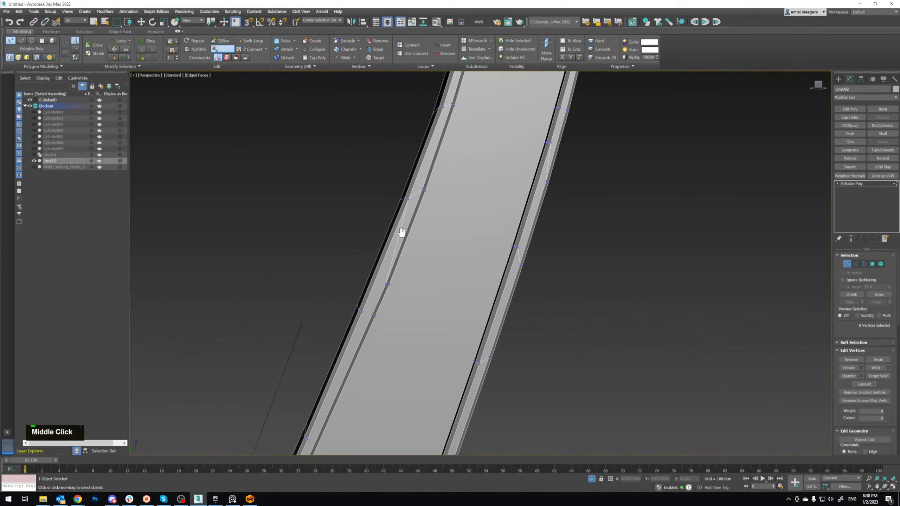
pyautogui.scroll(2, 396, 262)
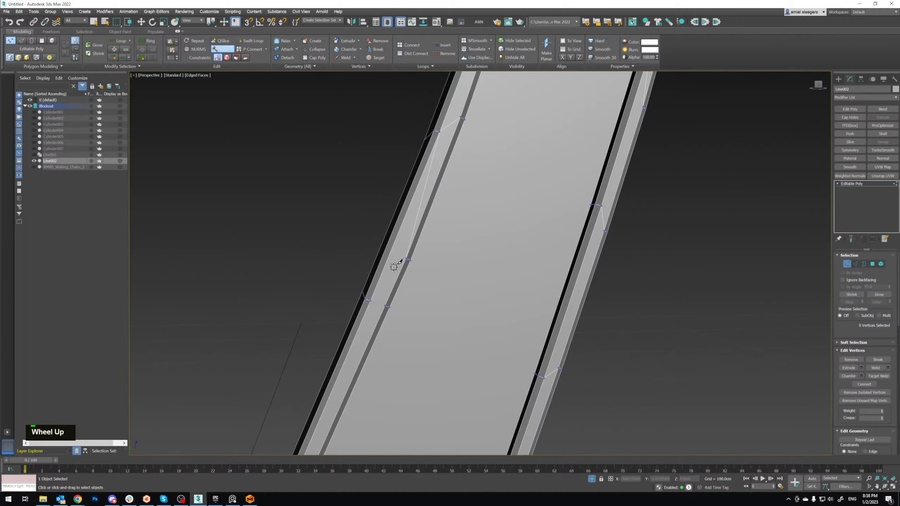
pyautogui.rightClick(369, 300)
pyautogui.scroll(2, 428, 195)
pyautogui.moveTo(386, 267); pyautogui.dragTo(367, 268, button='middle')
pyautogui.scroll(2, 411, 276)
pyautogui.scroll(-2, 405, 265)
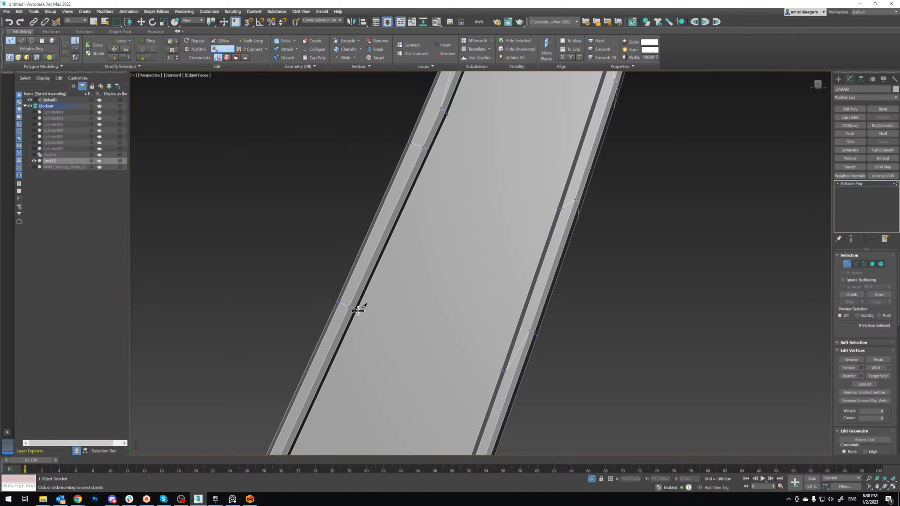
# Step: Cut short edges across the lower straight part of the backrest's front rim, joining chamfer and recess-edge vertices
pyautogui.moveTo(357, 308); pyautogui.dragTo(394, 324, button='middle')
pyautogui.rightClick(416, 297)
pyautogui.rightClick(412, 267)
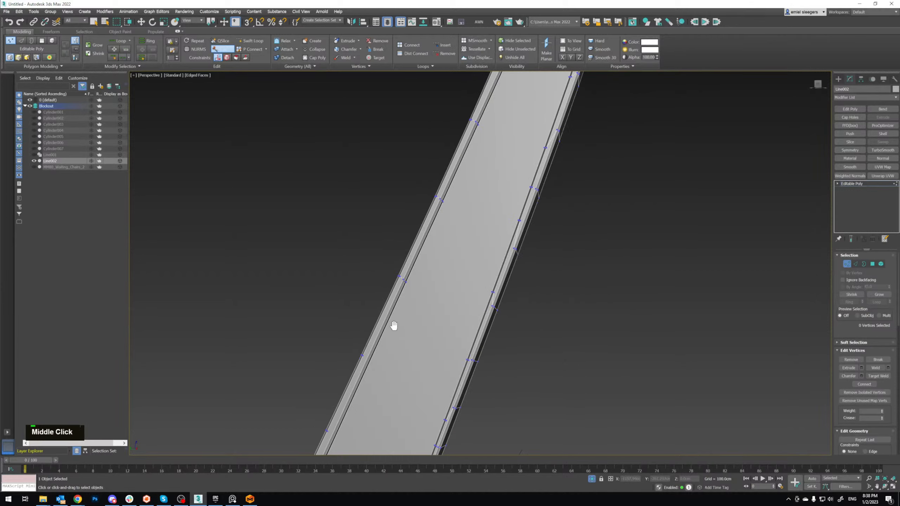
pyautogui.scroll(2, 402, 254)
pyautogui.scroll(2, 408, 217)
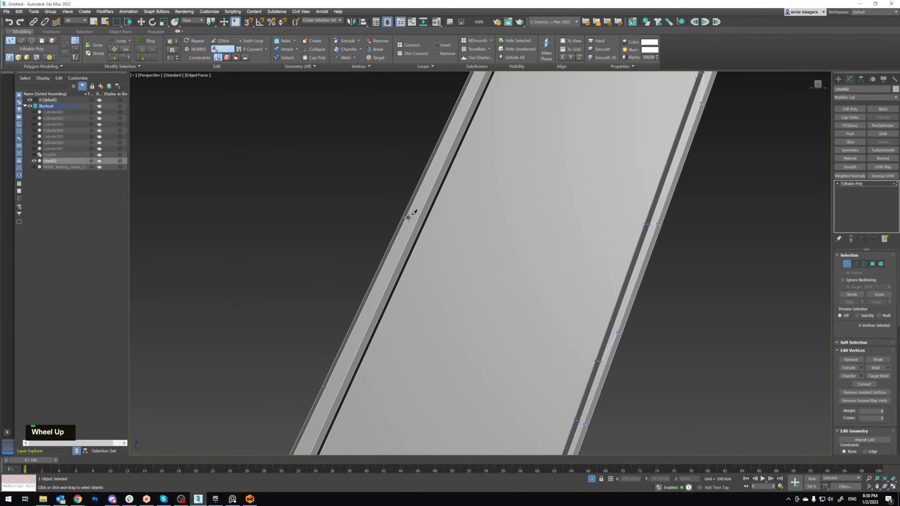
pyautogui.rightClick(422, 232)
pyautogui.moveTo(417, 283); pyautogui.dragTo(367, 257, button='middle')
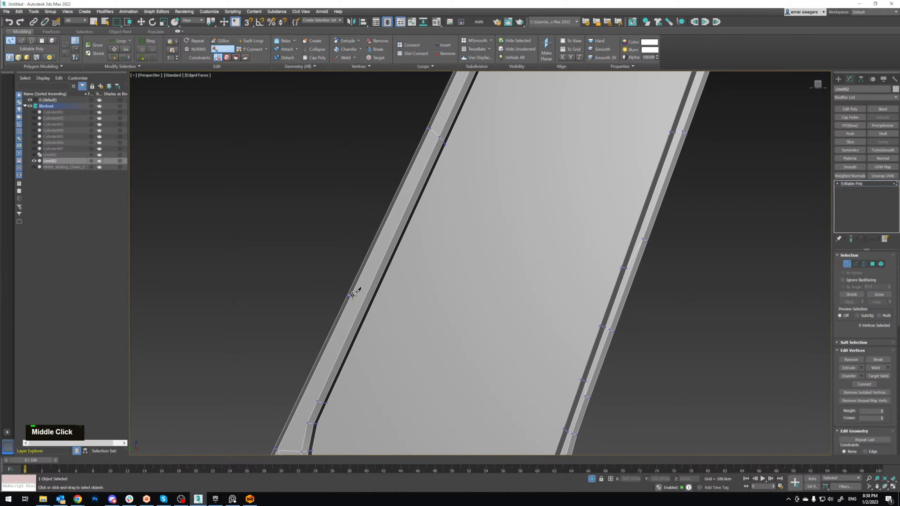
# Step: Cut the remaining edges from the front chamfer vertices to the lower rounded end of the backrest recess and leave vertex editing
pyautogui.moveTo(363, 343); pyautogui.dragTo(454, 245, button='middle')
pyautogui.scroll(-3, 441, 245)
pyautogui.scroll(3, 442, 241)
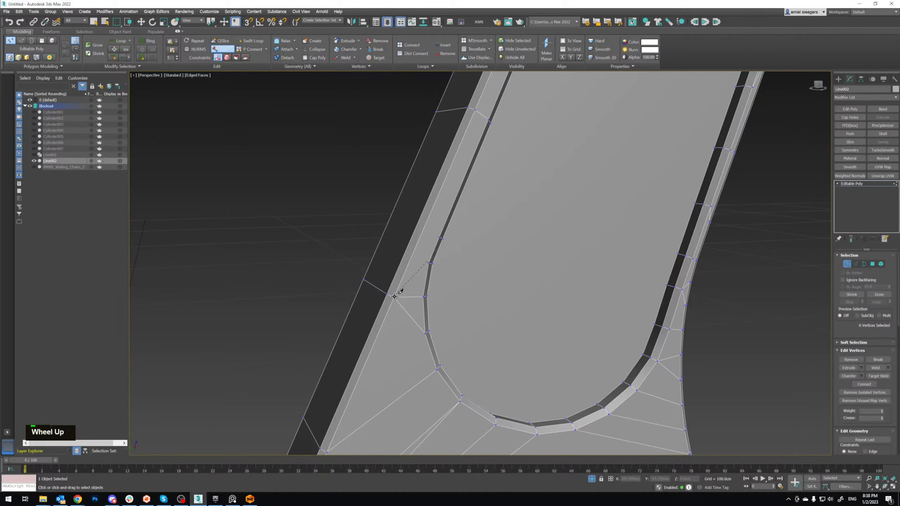
pyautogui.click(395, 296)
pyautogui.click(429, 264)
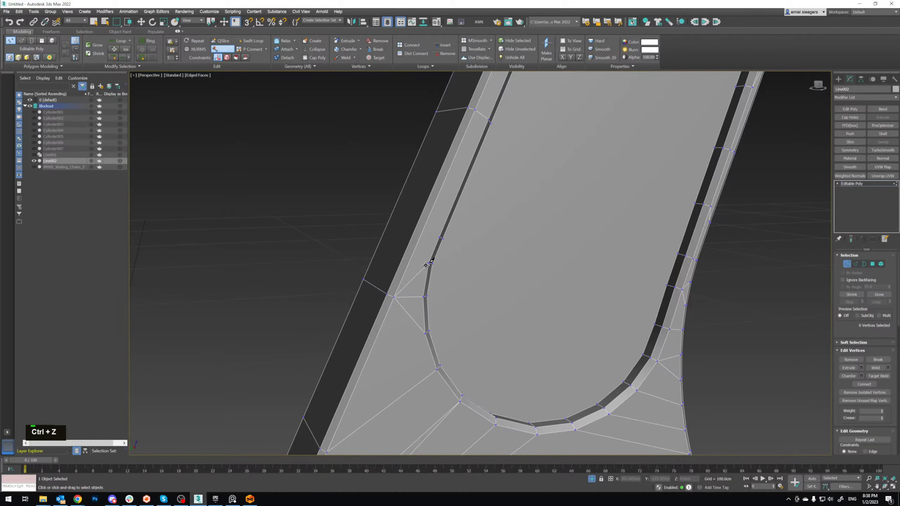
pyautogui.rightClick(439, 237)
pyautogui.click(440, 237)
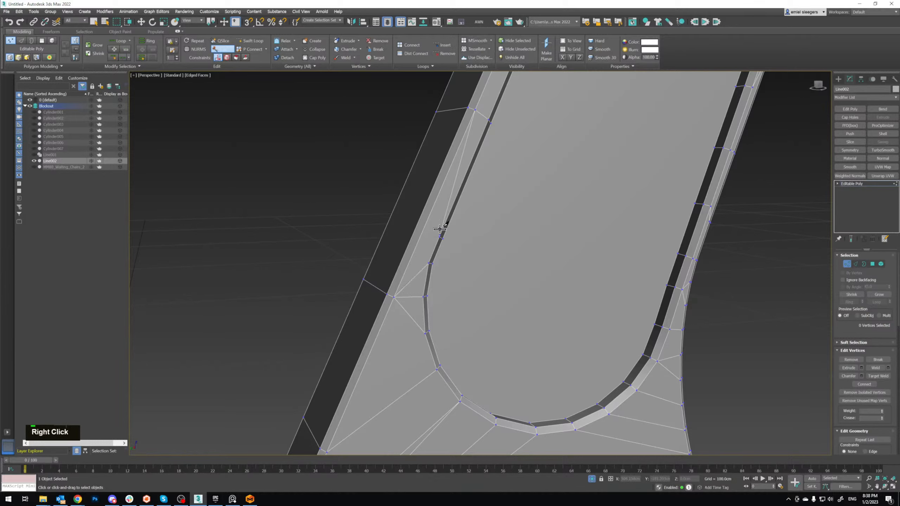
pyautogui.click(476, 110)
pyautogui.rightClick(483, 92)
pyautogui.scroll(-5, 475, 134)
pyautogui.moveTo(469, 199); pyautogui.dragTo(468, 207, button='middle')
pyautogui.press('w')
pyautogui.click(852, 184)
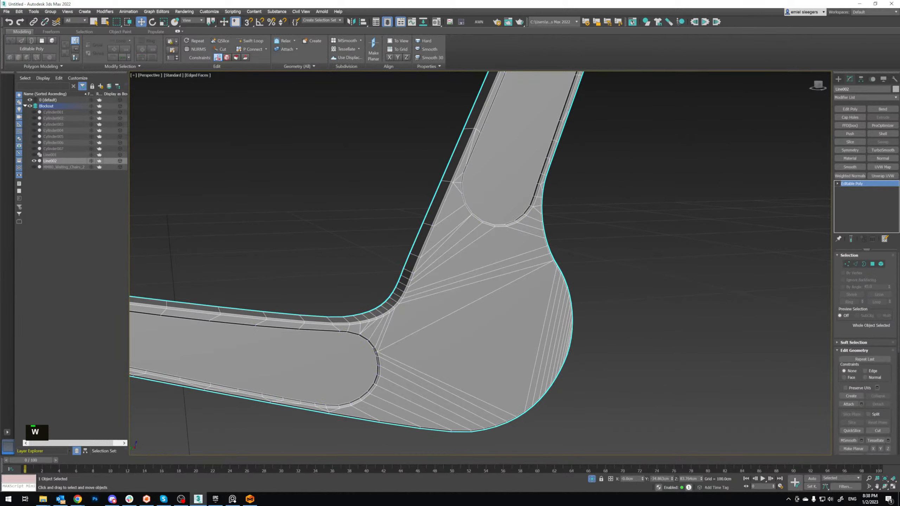
pyautogui.click(34, 12)
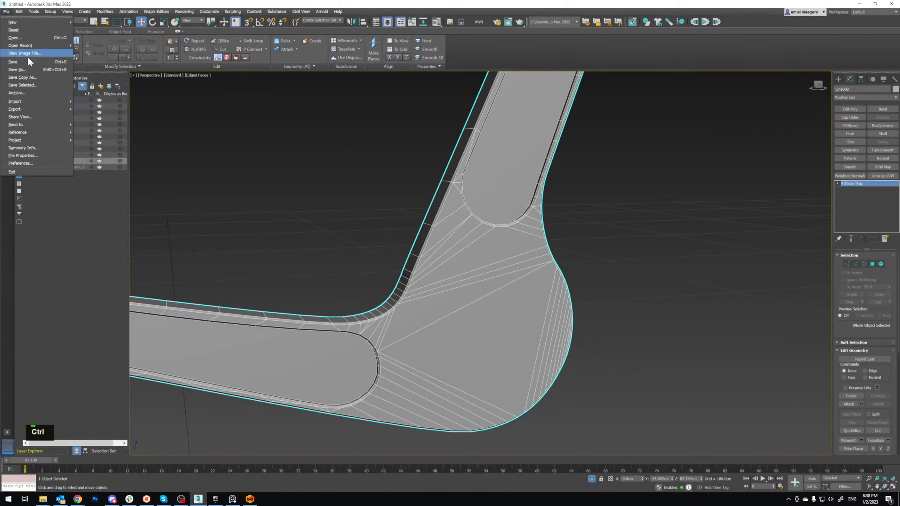
pyautogui.click(37, 73)
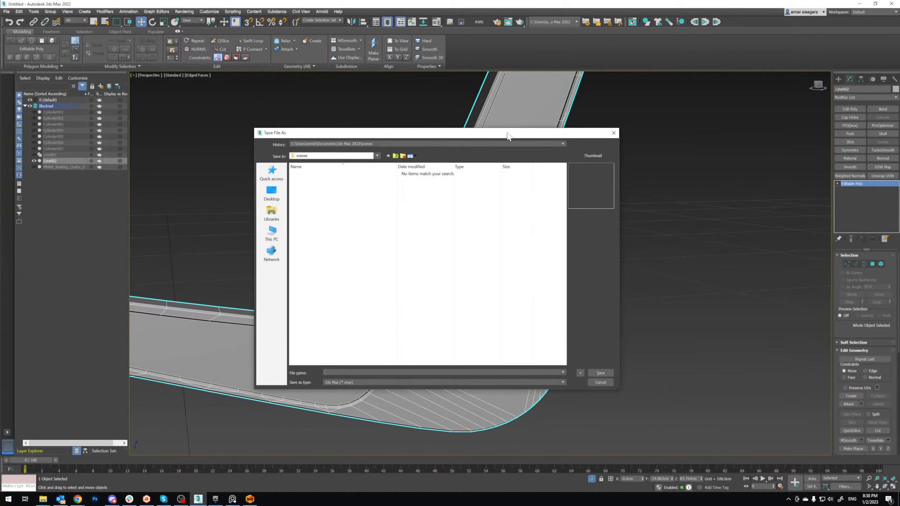
pyautogui.click(613, 132)
# Step: Begin saving the scene under a new name and create and open a Saves folder inside the Waiting_Chairs project folder
pyautogui.click(6, 11)
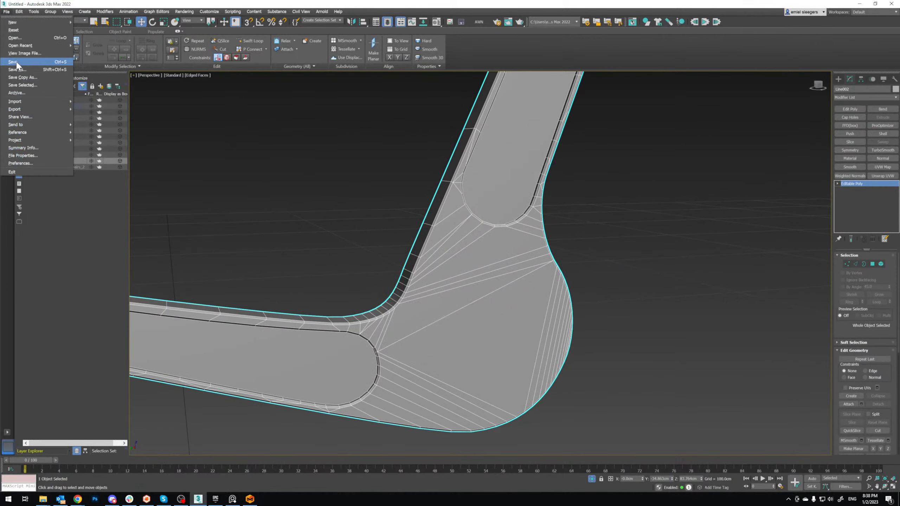
pyautogui.click(15, 69)
pyautogui.press('Return')
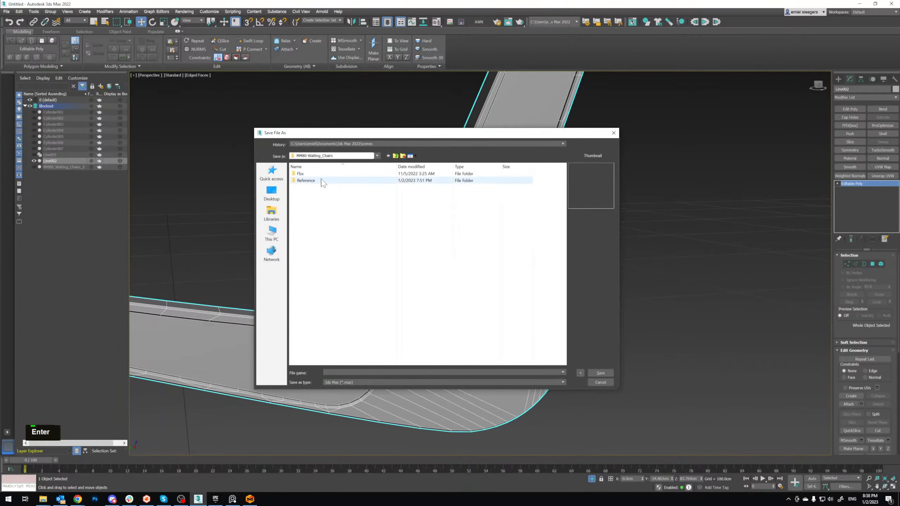
pyautogui.click(403, 156)
pyautogui.write('Saves')
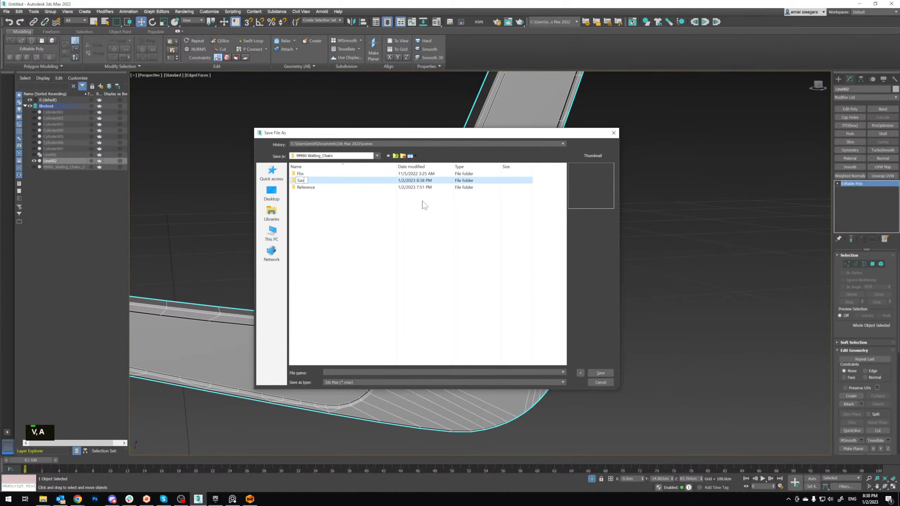
pyautogui.press('Return')
pyautogui.press('Return')
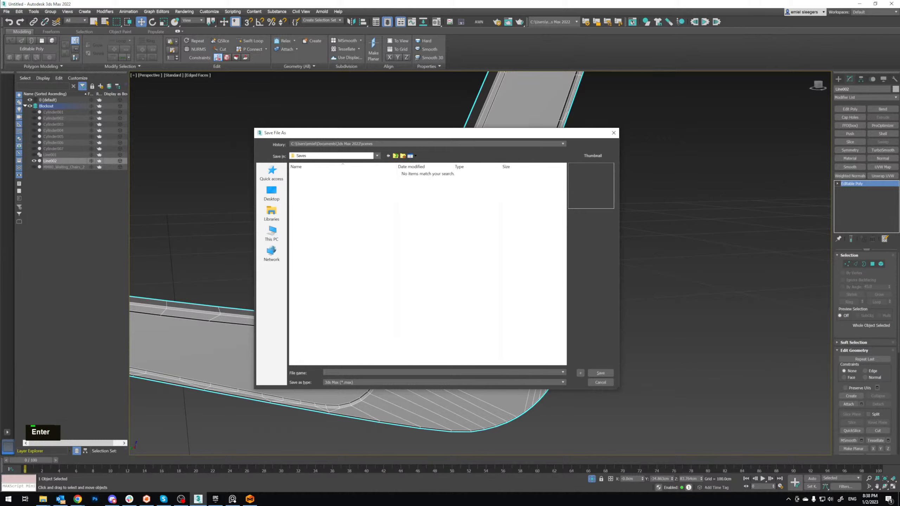
# Step: Save the scene in the Saves folder as MM80-Chairs
pyautogui.write('C')
pyautogui.press('BackSpace')
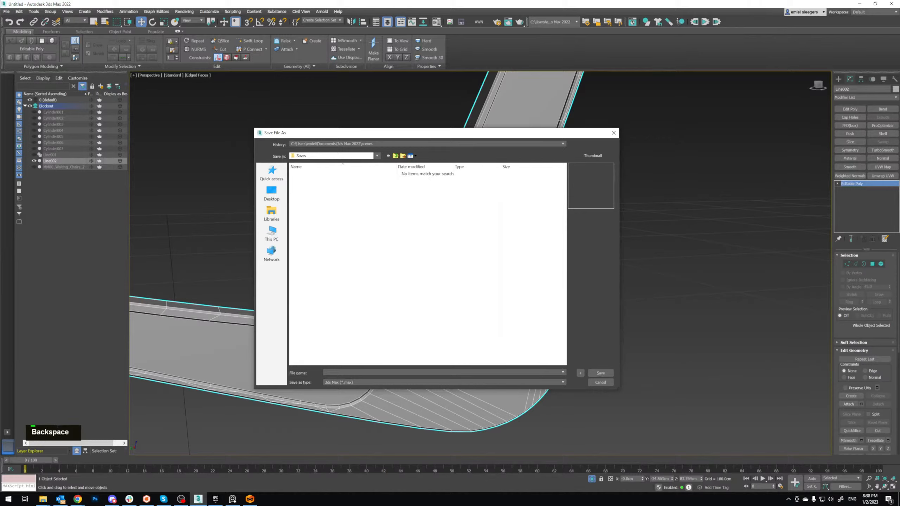
pyautogui.write('MM80-Chairs')
pyautogui.press('Return')
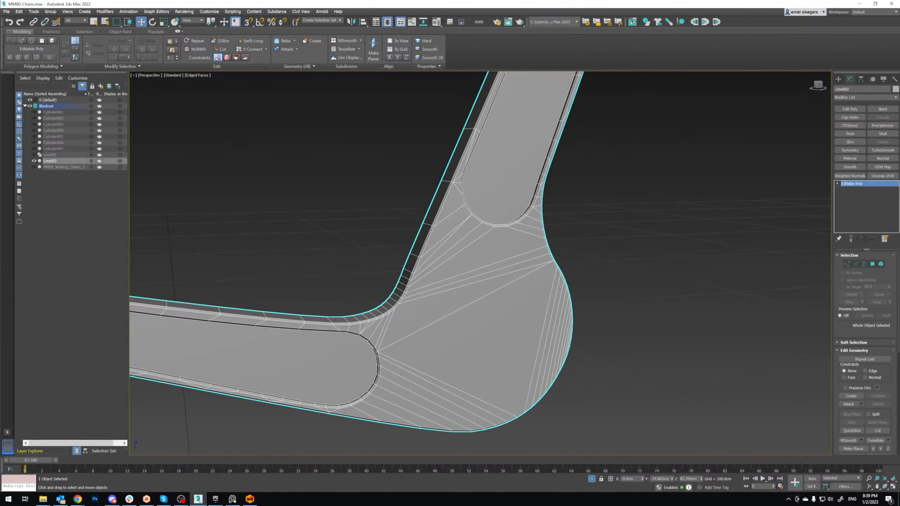
pyautogui.doubleClick(43, 498)
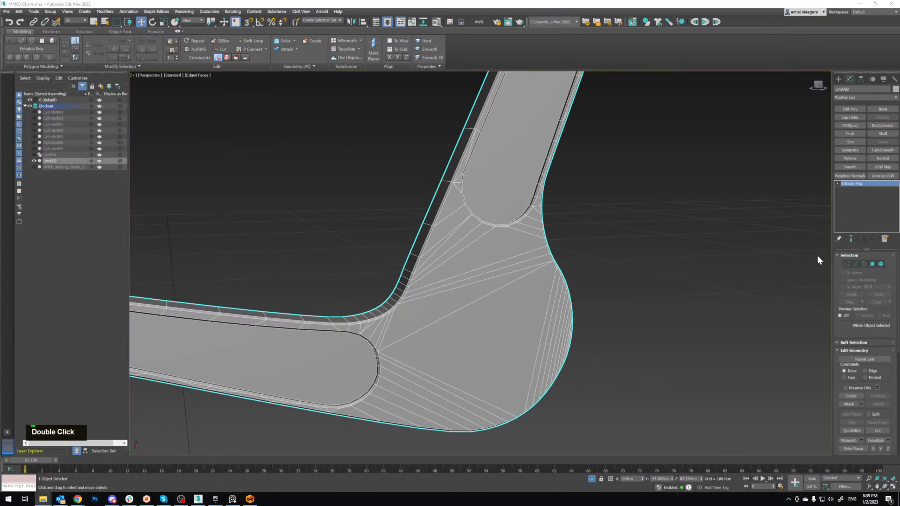
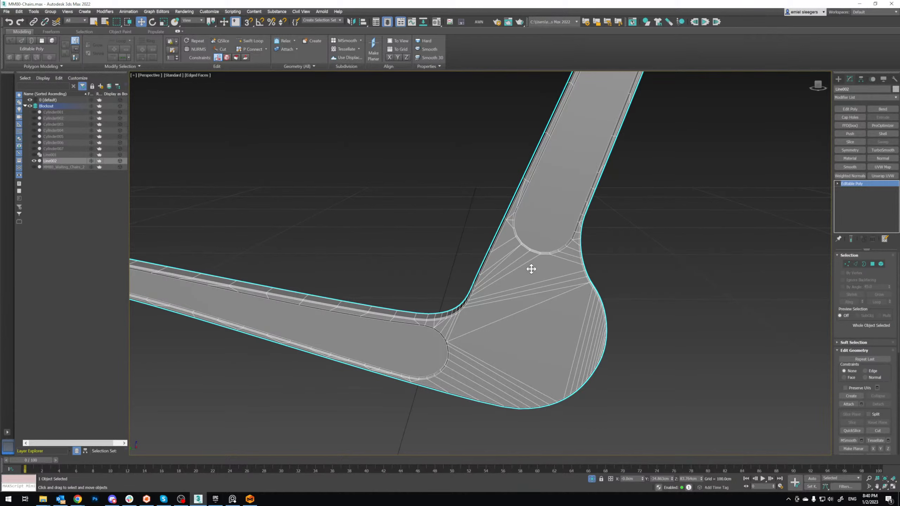
# Step: Examine the side frame's overall shape and edge layout in the perspective and left views
pyautogui.moveTo(531, 263)
pyautogui.mouseDown(button='middle')
pyautogui.moveTo(526, 255)
pyautogui.moveTo(537, 262)
pyautogui.mouseUp(button='middle')
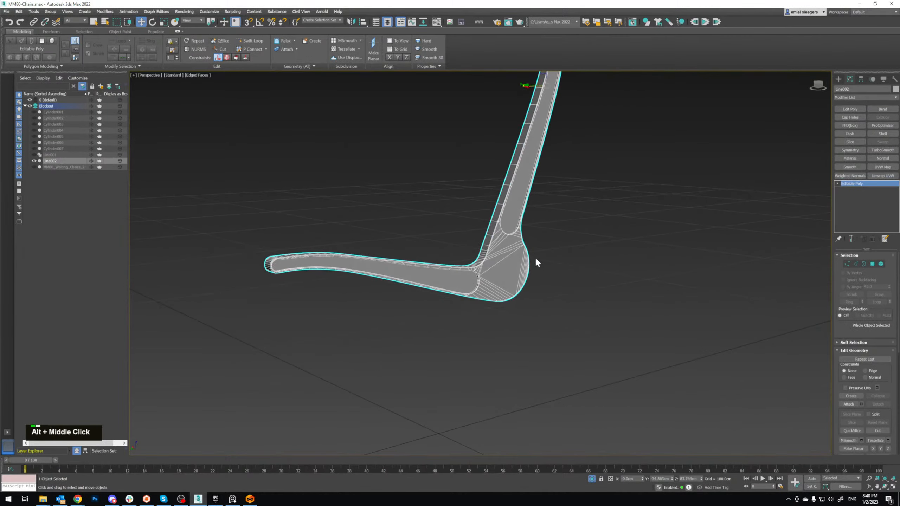
pyautogui.scroll(2, 536, 259)
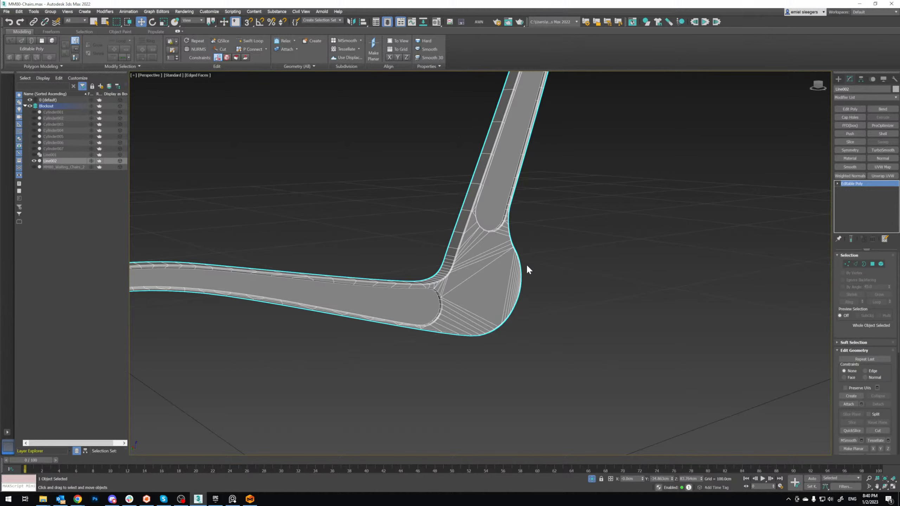
pyautogui.moveTo(526, 268); pyautogui.dragTo(468, 282, button='middle')
pyautogui.press('z')
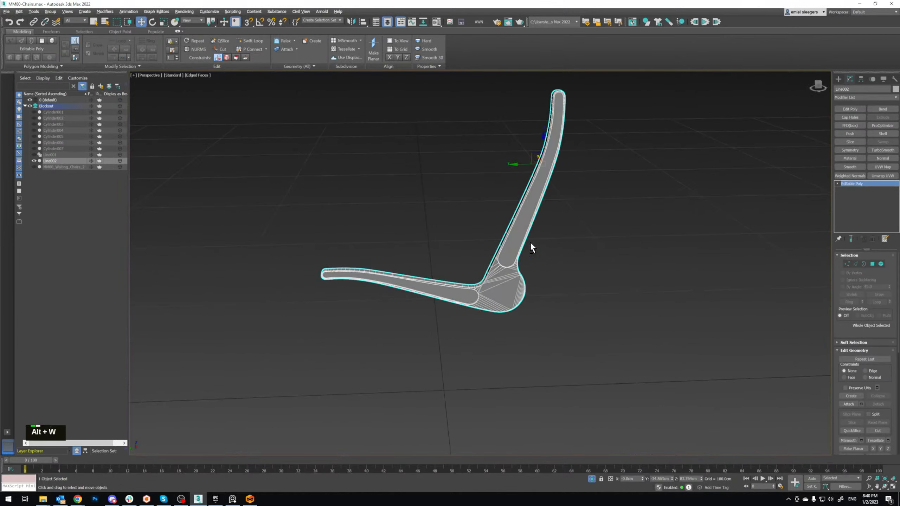
pyautogui.scroll(-2, 381, 308)
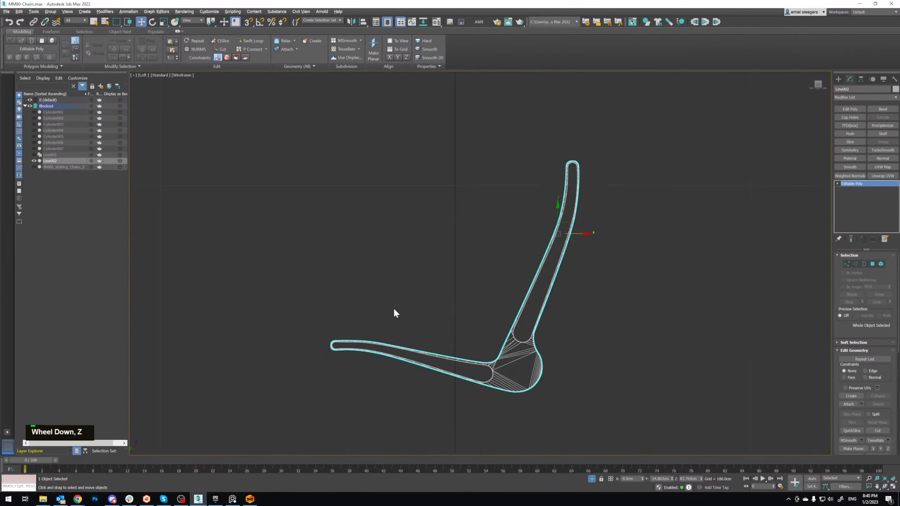
pyautogui.moveTo(394, 311); pyautogui.dragTo(483, 321, button='middle')
pyautogui.scroll(4, 512, 342)
pyautogui.hotkey('alt', 'w')
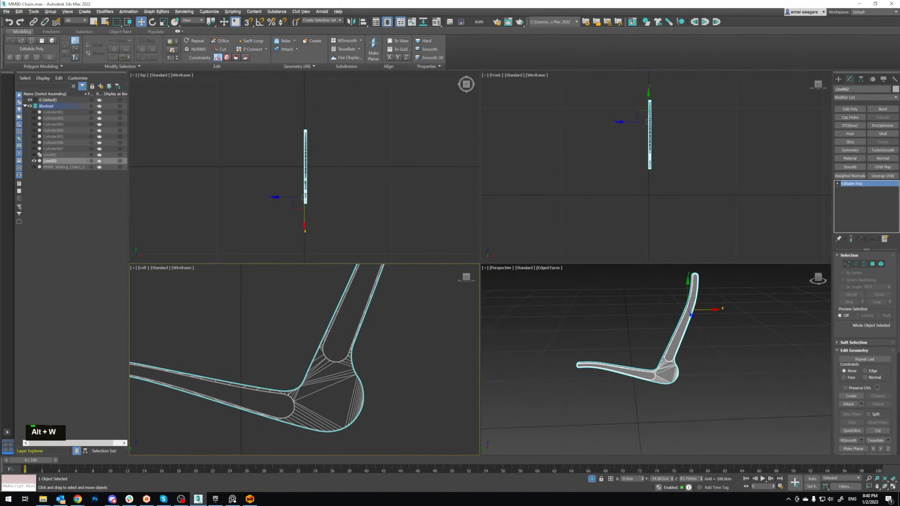
pyautogui.moveTo(389, 1); pyautogui.dragTo(475, 1, button='right')
pyautogui.middleClick(642, 341)
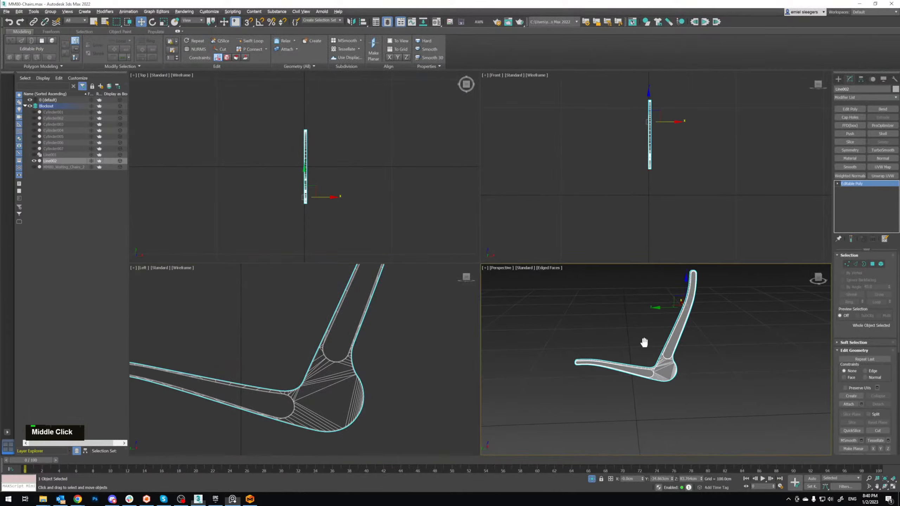
# Step: Select the recessed arm and backrest polygons together on the side frame in the maximized perspective view
pyautogui.hotkey('alt', 'w')
pyautogui.scroll(5, 515, 324)
pyautogui.moveTo(420, 259); pyautogui.dragTo(459, 284, button='middle')
pyautogui.press('4')
pyautogui.click(425, 252)
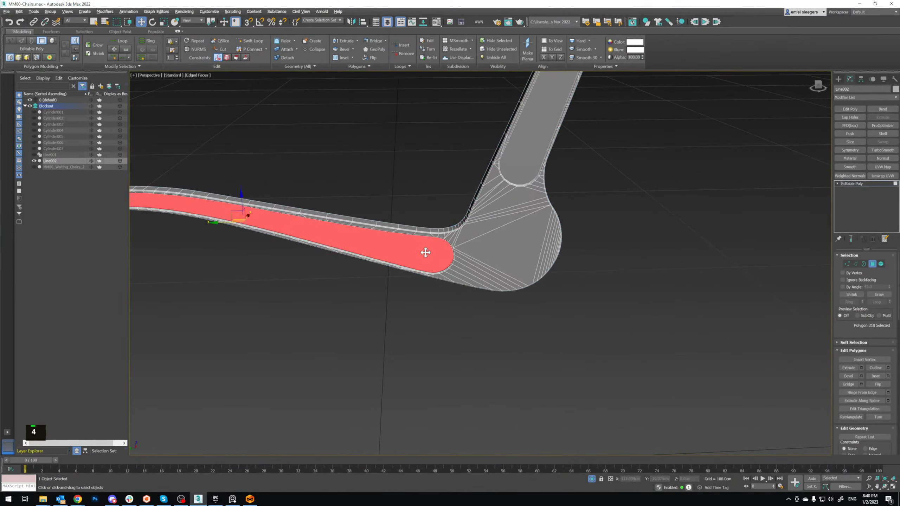
pyautogui.keyDown('shift'); pyautogui.click(523, 161); pyautogui.keyUp('shift')
pyautogui.keyDown('shift'); pyautogui.click(524, 162); pyautogui.keyUp('shift')
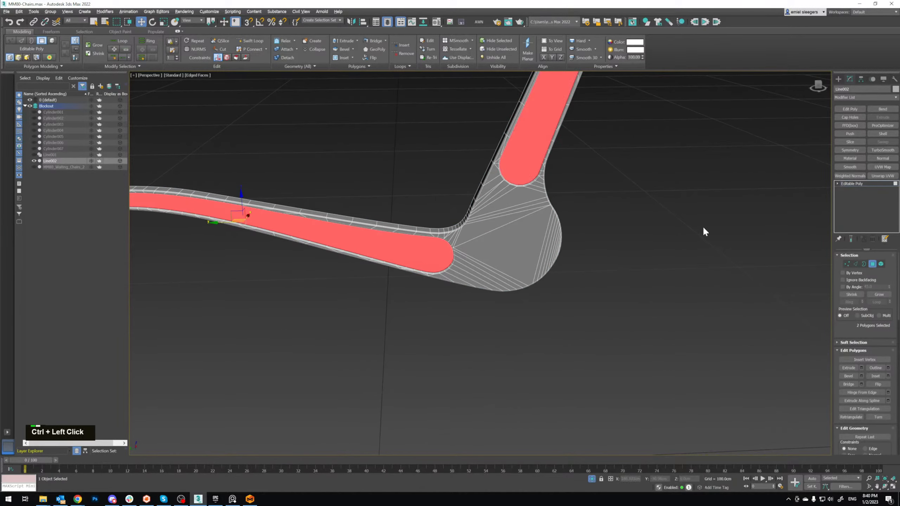
# Step: Convert the selected arm and backrest recess polygons to edges and preview a chamfer of about 0.247 cm on them
pyautogui.keyDown('shift'); pyautogui.click(855, 263); pyautogui.keyUp('shift')
pyautogui.keyDown('alt'); pyautogui.moveTo(518, 292); pyautogui.dragTo(439, 251, button='middle'); pyautogui.keyUp('alt')
pyautogui.scroll(5, 438, 248)
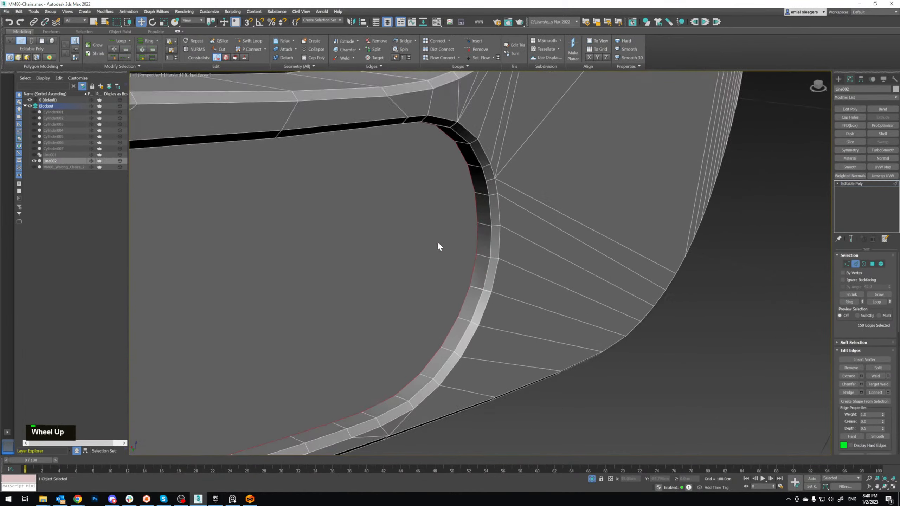
pyautogui.scroll(-1, 394, 123)
pyautogui.click(357, 58)
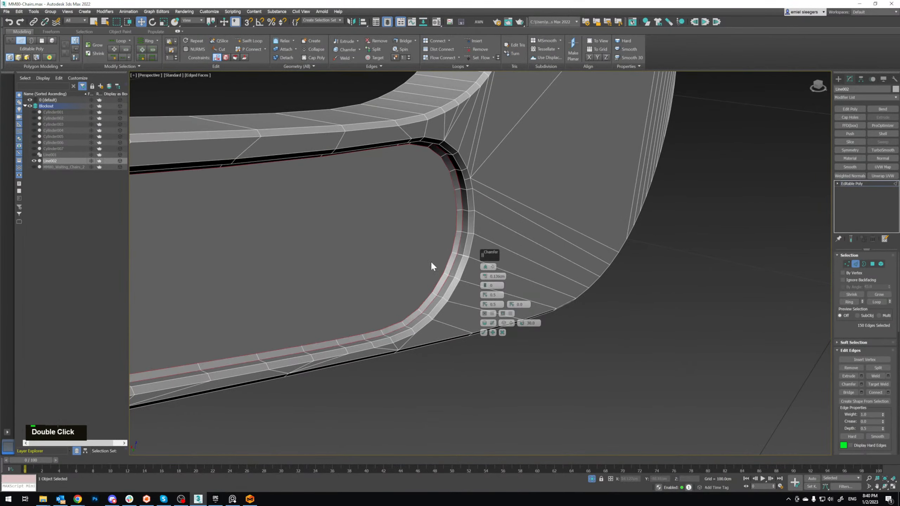
pyautogui.click(485, 284)
pyautogui.moveTo(486, 279); pyautogui.dragTo(487, 276)
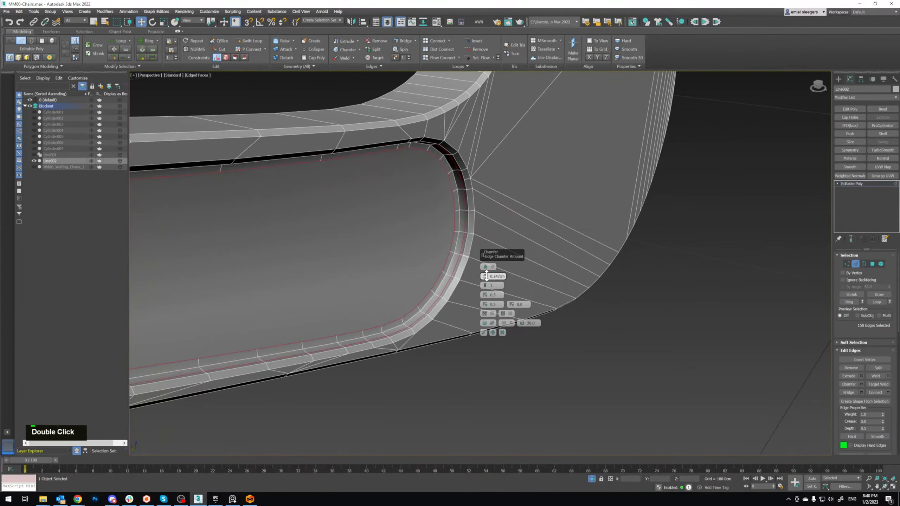
pyautogui.click(485, 285)
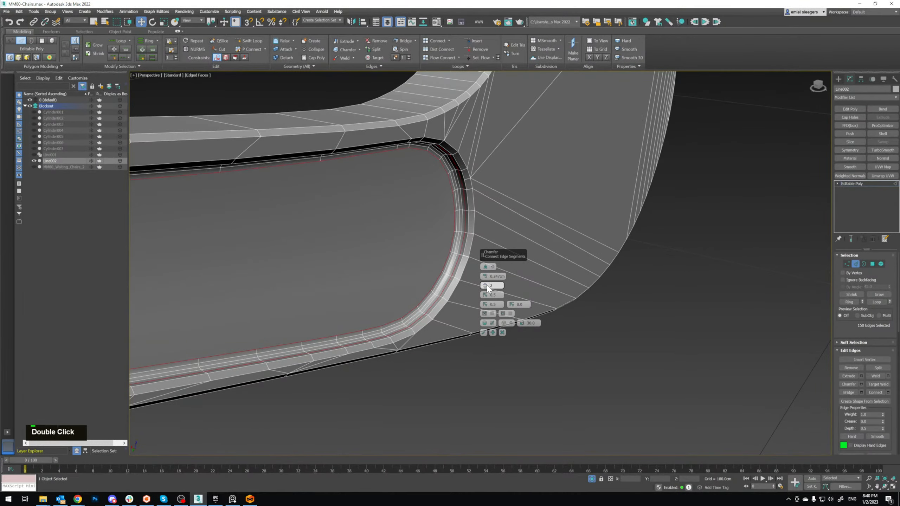
pyautogui.click(486, 288)
pyautogui.scroll(4, 467, 202)
pyautogui.keyDown('alt'); pyautogui.moveTo(468, 202); pyautogui.dragTo(316, 228, button='middle'); pyautogui.keyUp('alt')
pyautogui.moveTo(315, 229); pyautogui.dragTo(454, 236, button='middle')
pyautogui.scroll(-4, 361, 229)
pyautogui.keyDown('alt'); pyautogui.moveTo(377, 233); pyautogui.dragTo(319, 247, button='middle'); pyautogui.keyUp('alt')
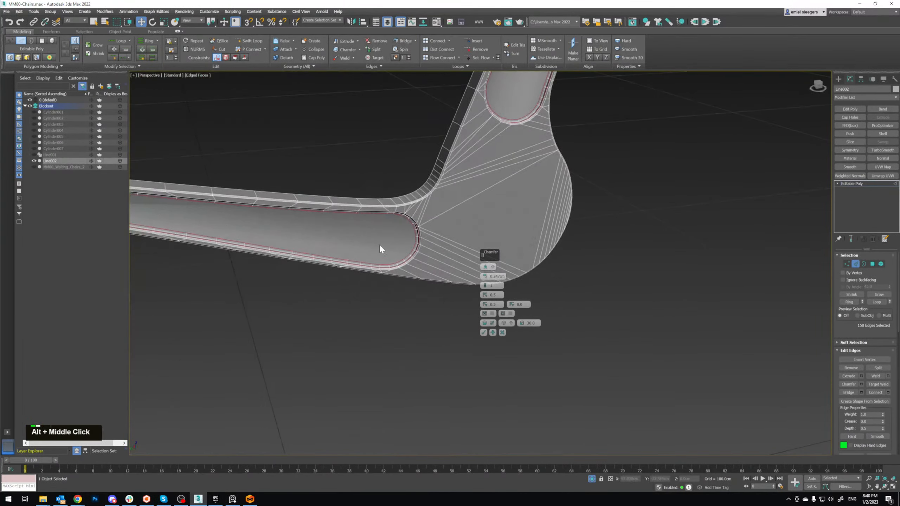
# Step: Reduce the recess edge chamfer amount to about 0.182 cm with 0 segments and apply it
pyautogui.scroll(3, 379, 245)
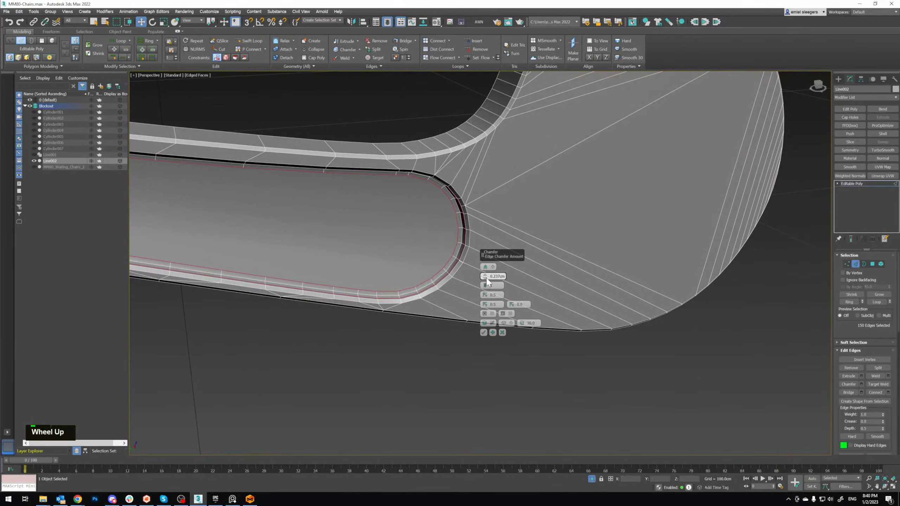
pyautogui.click(485, 288)
pyautogui.keyDown('alt'); pyautogui.moveTo(447, 272); pyautogui.dragTo(456, 273, button='middle'); pyautogui.keyUp('alt')
pyautogui.scroll(4, 471, 259)
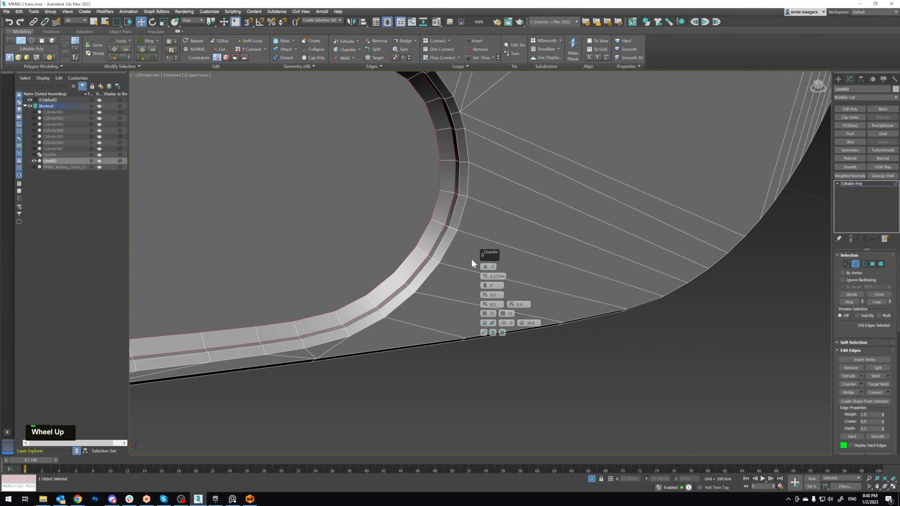
pyautogui.moveTo(486, 276); pyautogui.dragTo(487, 277)
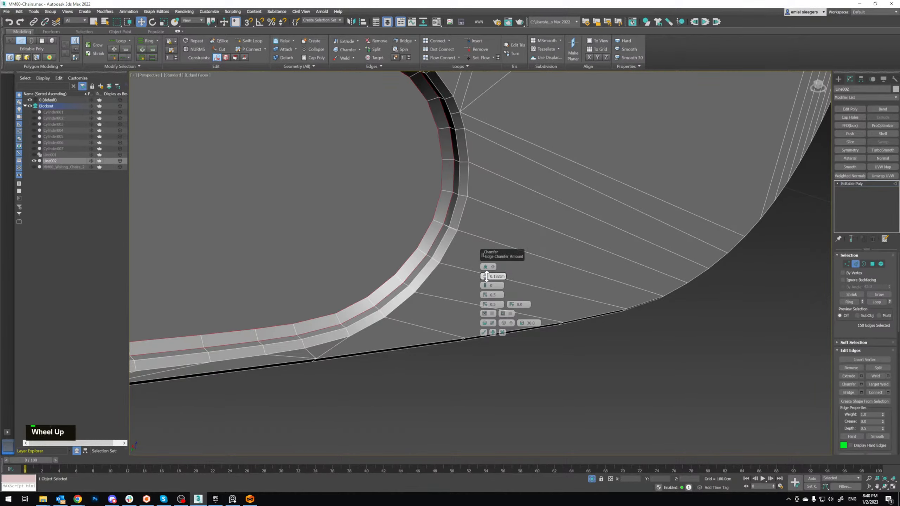
pyautogui.scroll(-5, 354, 244)
pyautogui.keyDown('alt'); pyautogui.moveTo(354, 245); pyautogui.dragTo(309, 234, button='middle'); pyautogui.keyUp('alt')
pyautogui.scroll(4, 306, 231)
pyautogui.middleClick(341, 232)
pyautogui.press('w')
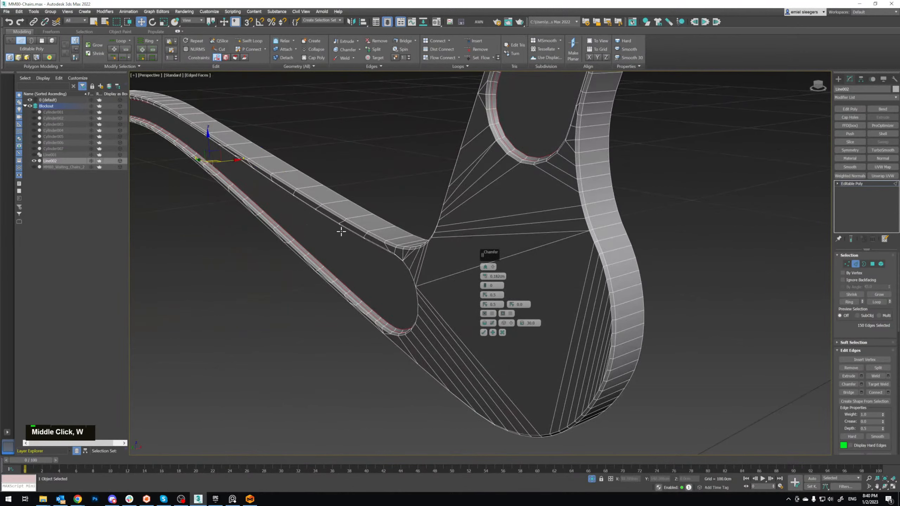
pyautogui.click(483, 332)
# Step: Examine the chamfered recess borders and their vertices around the joint between the arm and backrest
pyautogui.keyDown('alt'); pyautogui.moveTo(452, 321); pyautogui.dragTo(424, 293, button='middle'); pyautogui.keyUp('alt')
pyautogui.scroll(-3, 438, 267)
pyautogui.scroll(5, 425, 287)
pyautogui.scroll(-5, 424, 287)
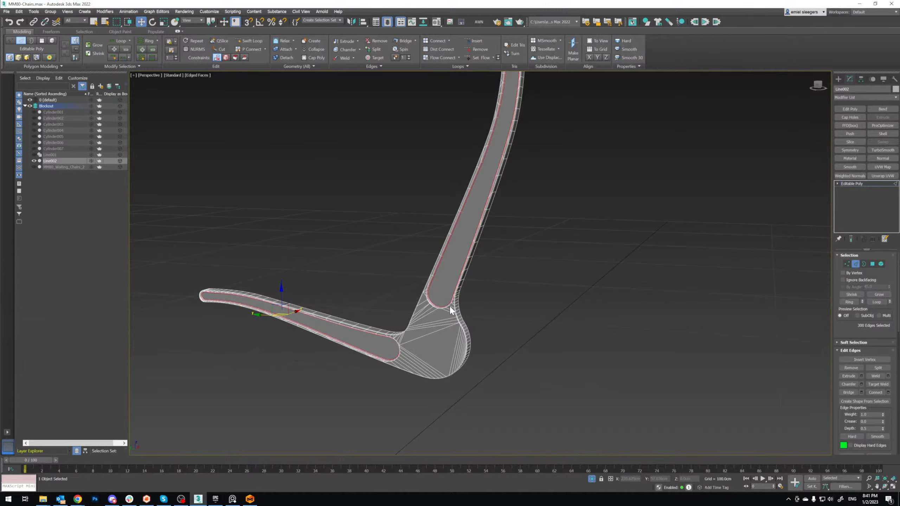
pyautogui.moveTo(449, 305); pyautogui.dragTo(475, 284, button='middle')
pyautogui.scroll(3, 446, 281)
pyautogui.press('1')
pyautogui.scroll(3, 461, 281)
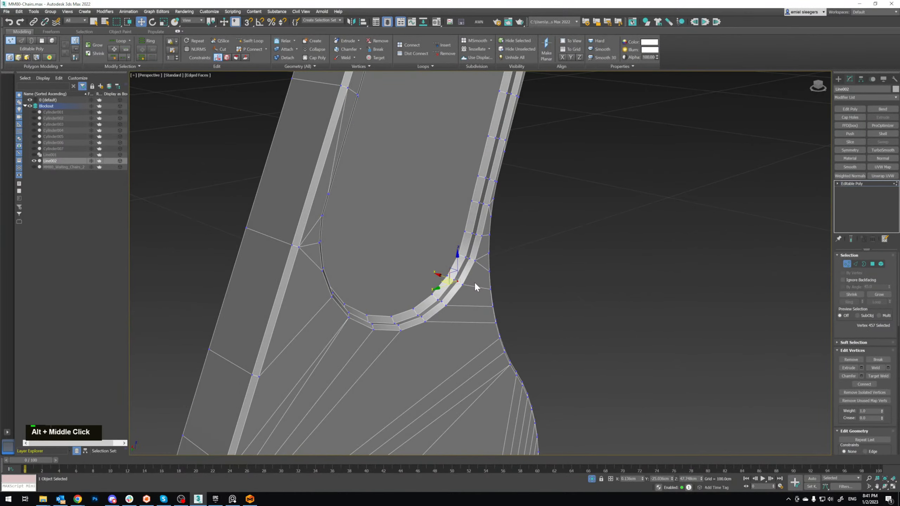
pyautogui.scroll(-5, 474, 283)
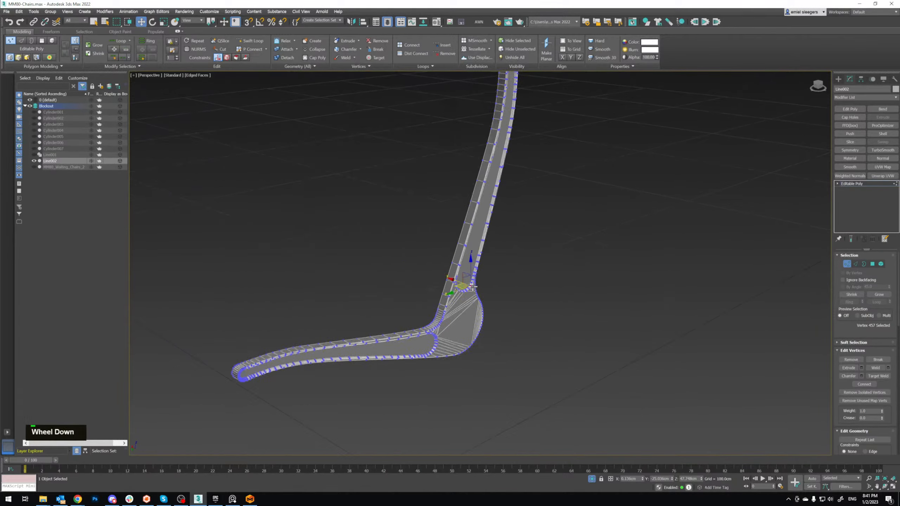
pyautogui.moveTo(474, 282)
pyautogui.keyDown('alt'); pyautogui.mouseDown(button='middle')
pyautogui.moveTo(464, 271)
pyautogui.moveTo(483, 274)
pyautogui.mouseUp(button='middle'); pyautogui.keyUp('alt')
pyautogui.scroll(3, 470, 268)
pyautogui.scroll(-3, 483, 274)
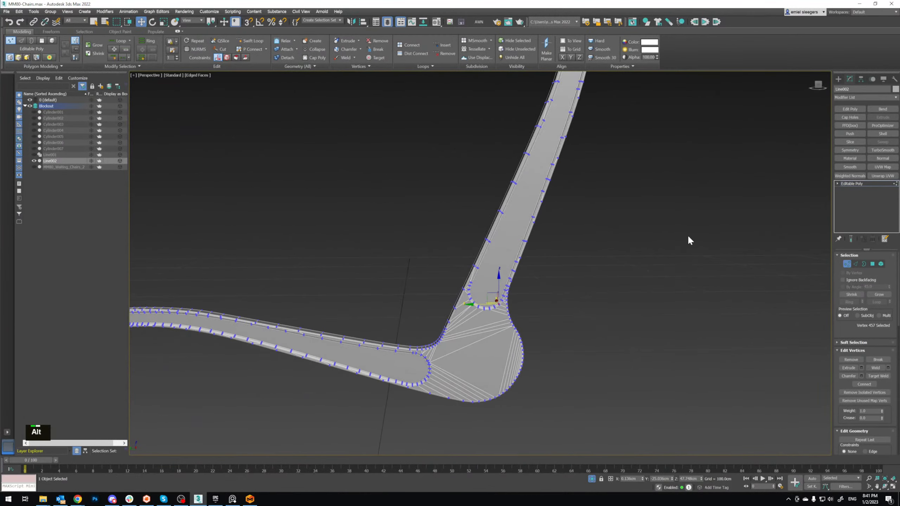
# Step: Leave sub-object editing on the side frame and exit isolation so the blockout objects are shown
pyautogui.click(856, 183)
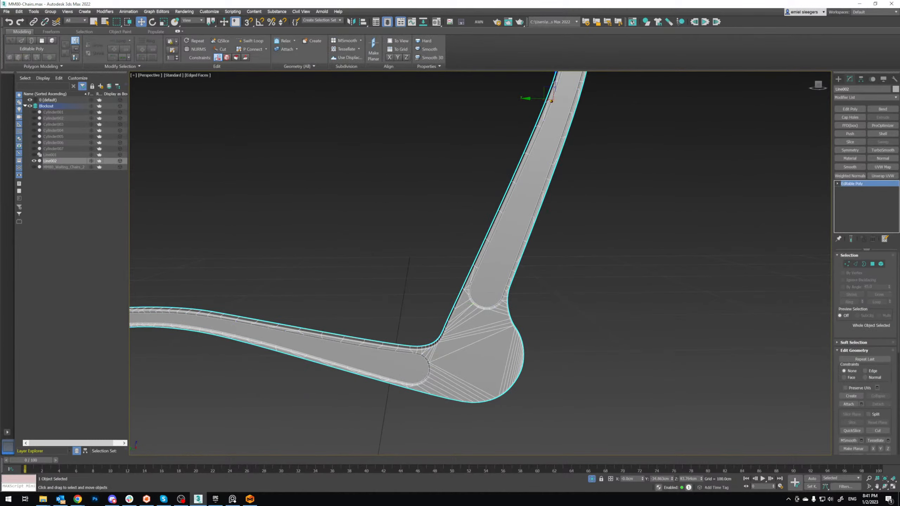
pyautogui.rightClick(748, 164)
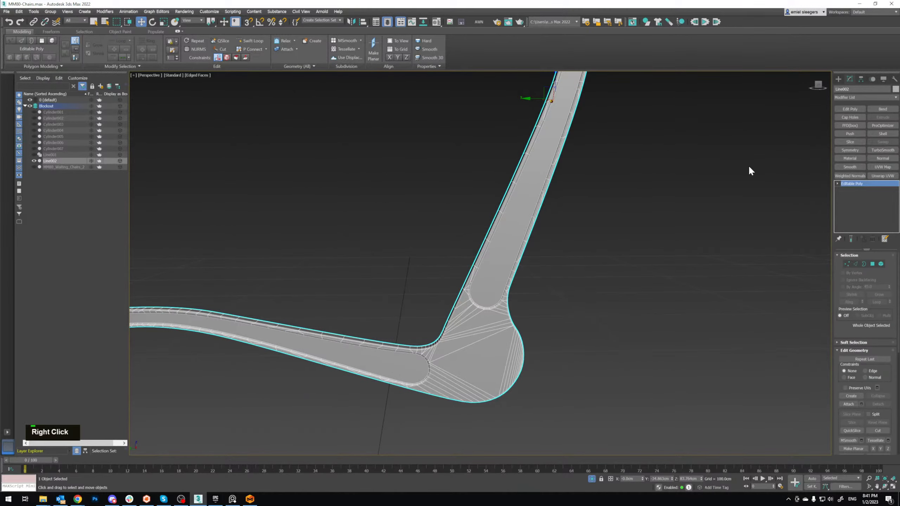
pyautogui.doubleClick(591, 479)
pyautogui.scroll(-3, 552, 284)
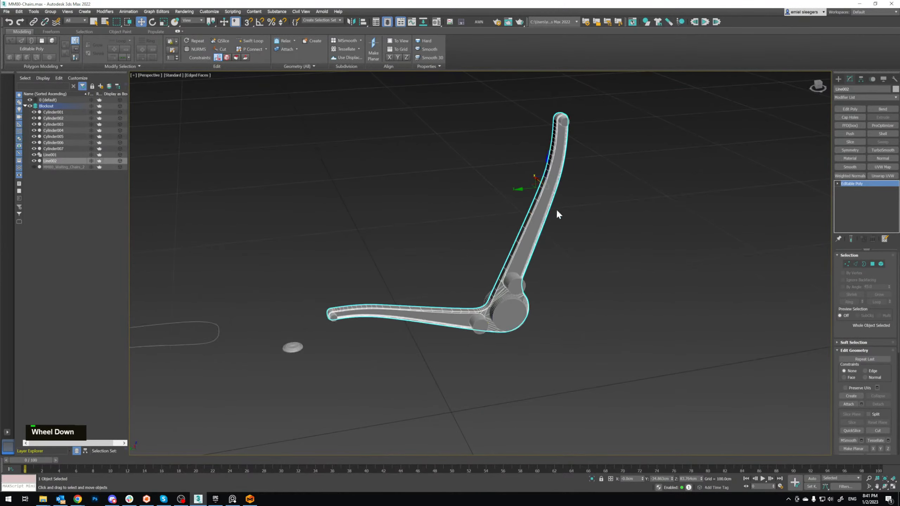
# Step: Delete the four small guide cylinders at the backrest end, beside the hub and at the arm's front end
pyautogui.click(565, 121)
pyautogui.press('Delete')
pyautogui.scroll(5, 529, 342)
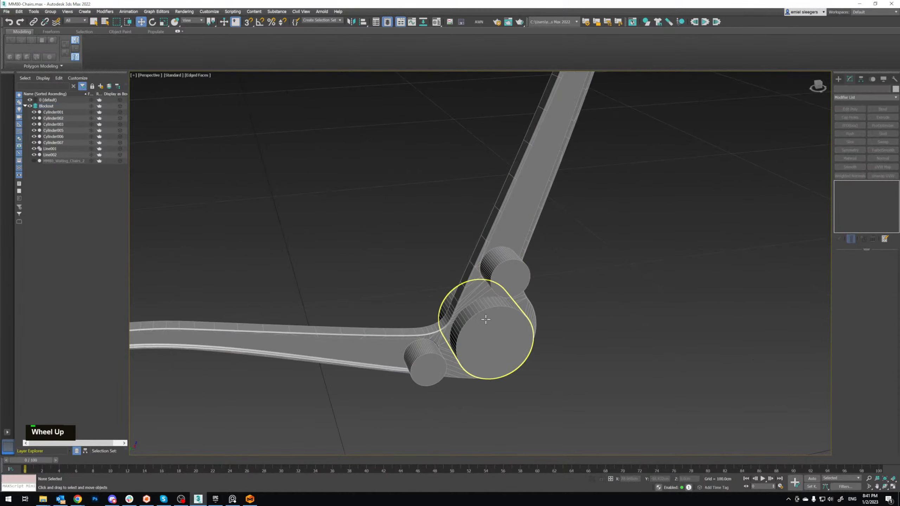
pyautogui.click(505, 281)
pyautogui.press('Delete')
pyautogui.click(428, 362)
pyautogui.press('Delete')
pyautogui.moveTo(377, 352); pyautogui.dragTo(499, 325, button='middle')
pyautogui.click(476, 306)
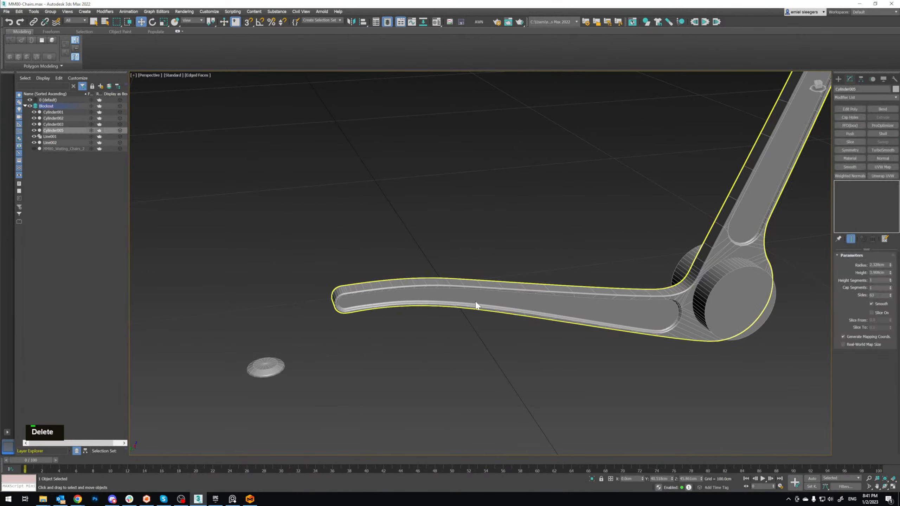
pyautogui.press('Delete')
# Step: Set the large hub cylinder's number of sides to 32
pyautogui.click(744, 294)
pyautogui.moveTo(744, 295); pyautogui.dragTo(511, 246, button='middle')
pyautogui.scroll(2, 512, 247)
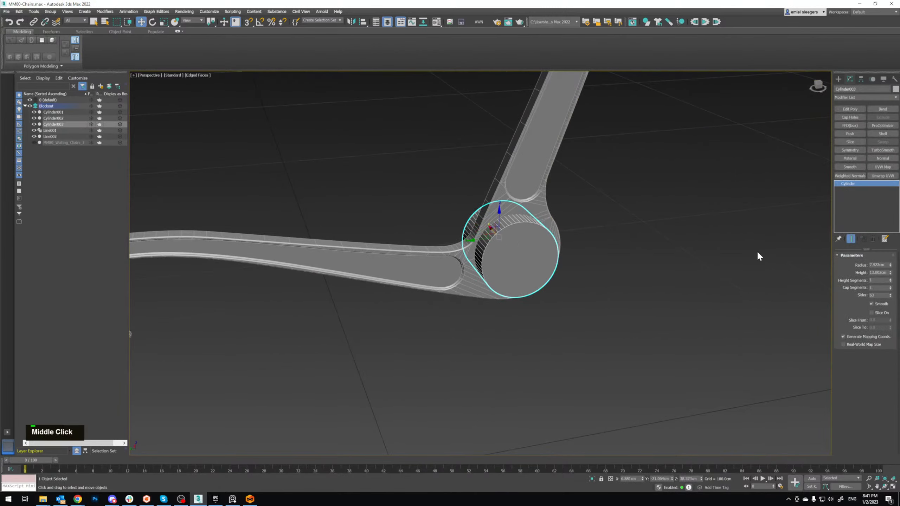
pyautogui.doubleClick(875, 296)
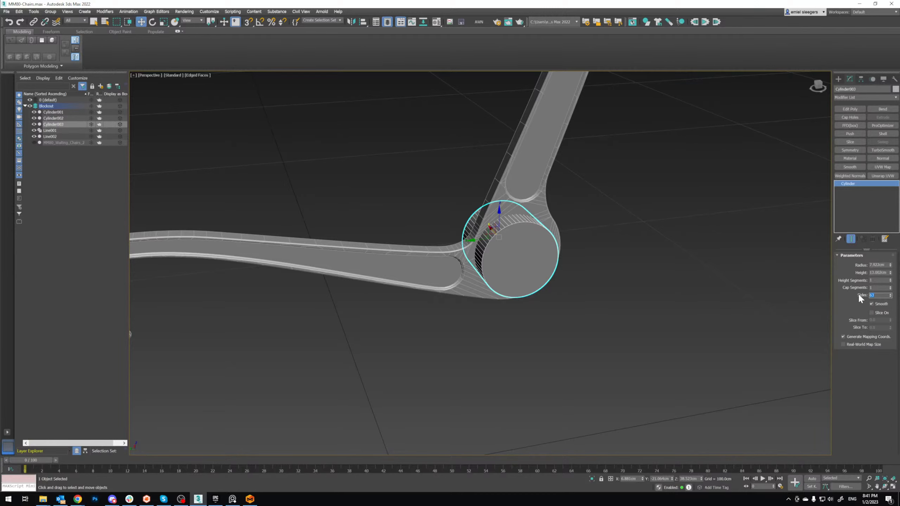
pyautogui.write('32')
pyautogui.press('Return')
# Step: Move the hub cylinder slightly to fit the side frame's rounded joint in the maximized left view
pyautogui.moveTo(531, 250); pyautogui.dragTo(496, 258, button='middle')
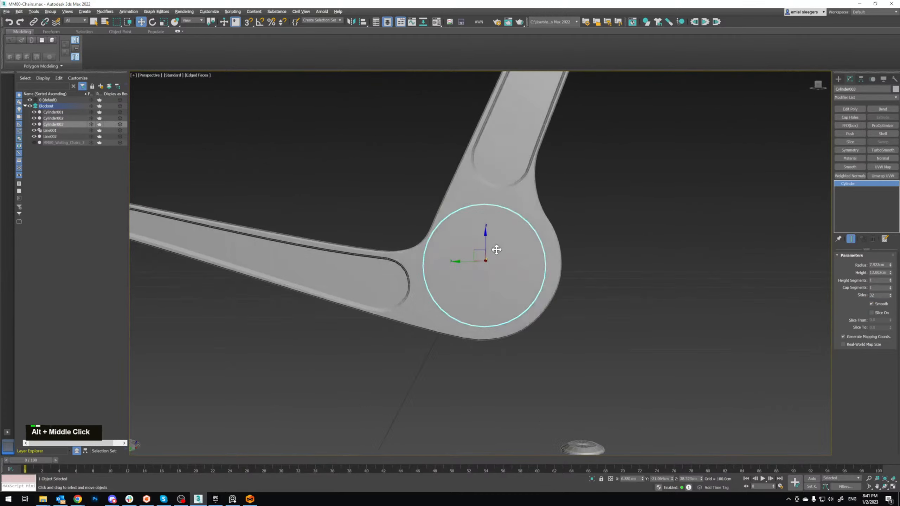
pyautogui.hotkey('alt', 'w')
pyautogui.rightClick(616, 215)
pyautogui.hotkey('alt', 'w')
pyautogui.hotkey('alt', 'w')
pyautogui.rightClick(385, 340)
pyautogui.hotkey('alt', 'w')
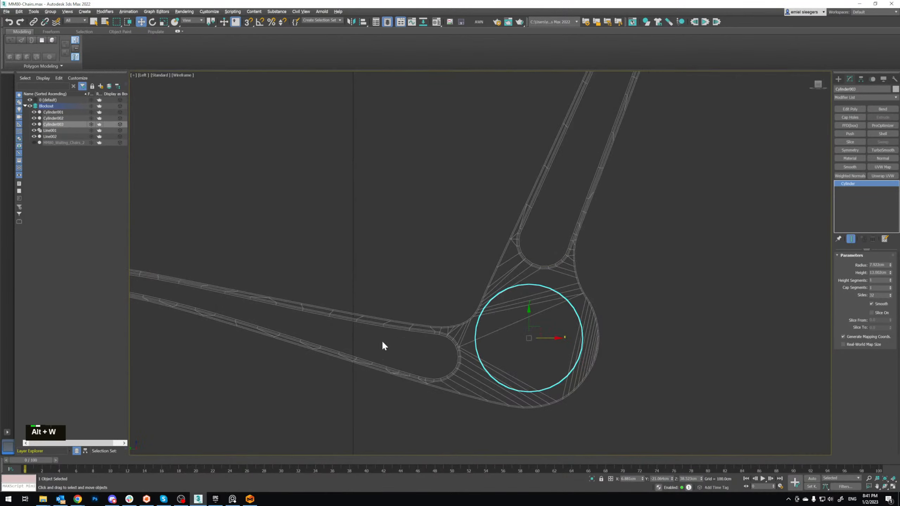
pyautogui.moveTo(543, 345); pyautogui.dragTo(536, 305, button='middle')
pyautogui.scroll(2, 534, 306)
pyautogui.press('w')
pyautogui.moveTo(526, 282)
pyautogui.mouseDown()
pyautogui.moveTo(521, 290)
pyautogui.moveTo(528, 286)
pyautogui.mouseUp()
pyautogui.press('r')
pyautogui.press('w')
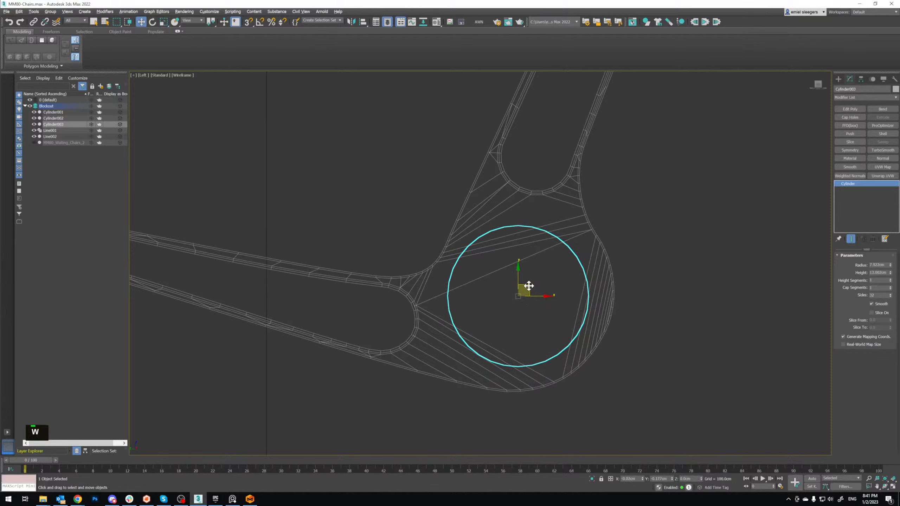
pyautogui.moveTo(577, 342)
pyautogui.keyDown('alt'); pyautogui.mouseDown(button='middle')
pyautogui.moveTo(603, 374)
pyautogui.moveTo(573, 377)
pyautogui.moveTo(617, 376)
pyautogui.moveTo(598, 374)
pyautogui.moveTo(561, 343)
pyautogui.mouseUp(button='middle'); pyautogui.keyUp('alt')
pyautogui.hotkey('alt', 'w')
pyautogui.middleClick(350, 387)
pyautogui.hotkey('alt', 'w')
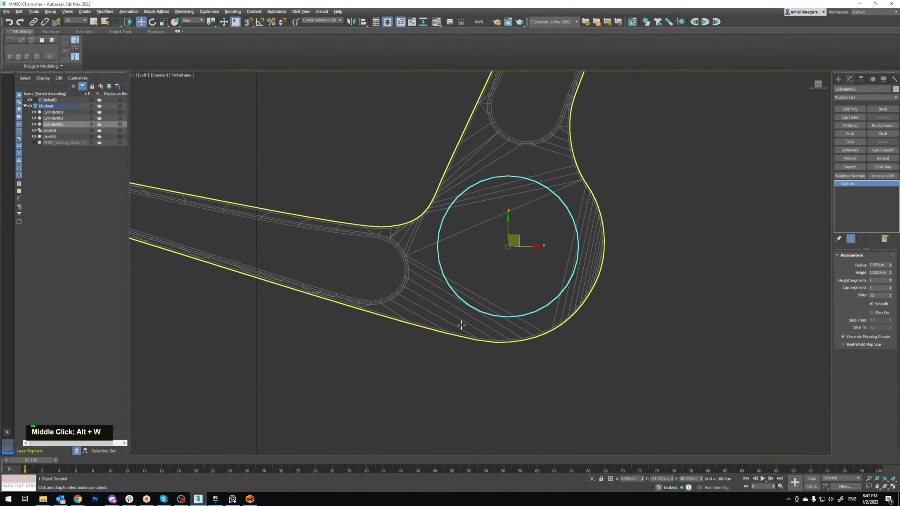
# Step: Select six vertices on the side frame's lower hub curve and nudge them using soft selection with an 8 cm falloff
pyautogui.click(564, 308)
pyautogui.press('1')
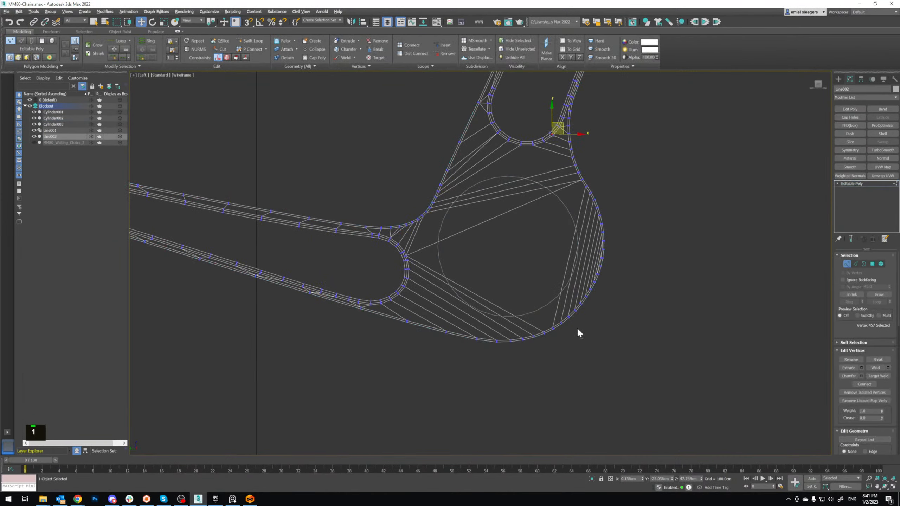
pyautogui.moveTo(566, 300); pyautogui.dragTo(584, 318)
pyautogui.scroll(-2, 851, 359)
pyautogui.click(854, 329)
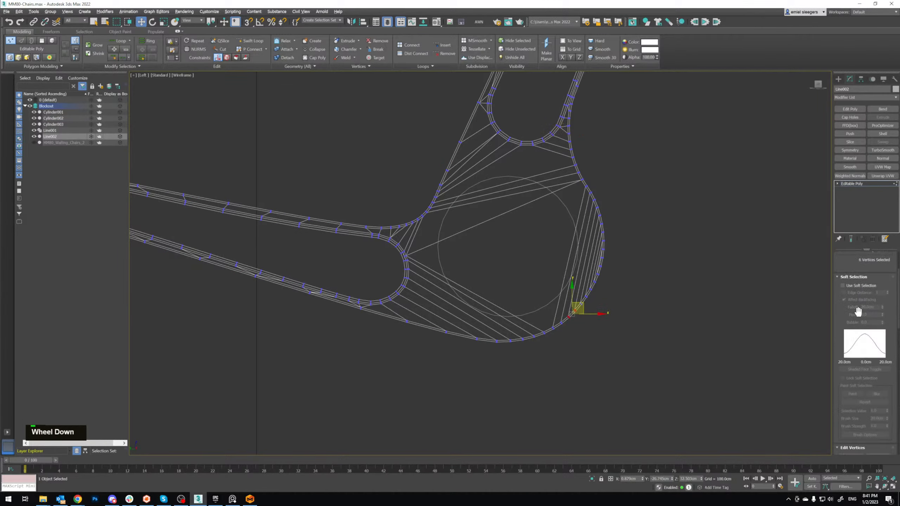
pyautogui.click(859, 285)
pyautogui.moveTo(883, 309); pyautogui.dragTo(882, 322)
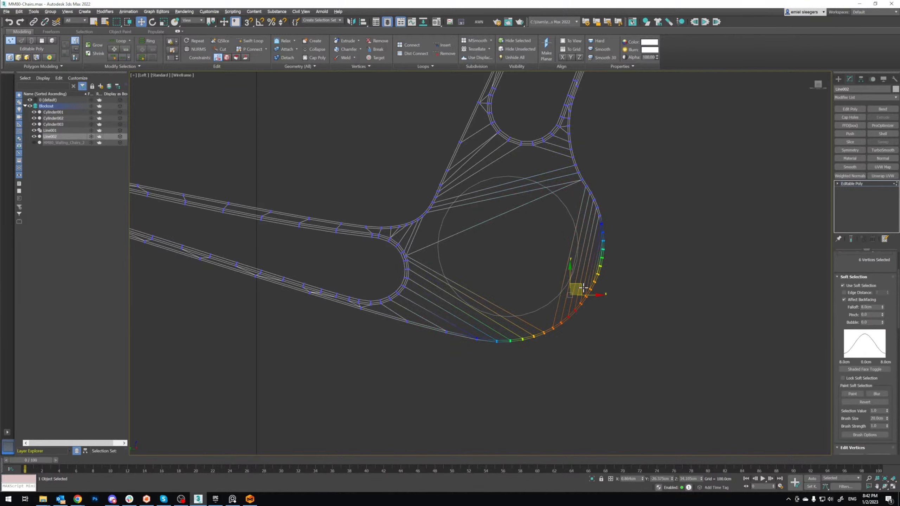
pyautogui.moveTo(581, 286); pyautogui.dragTo(584, 288)
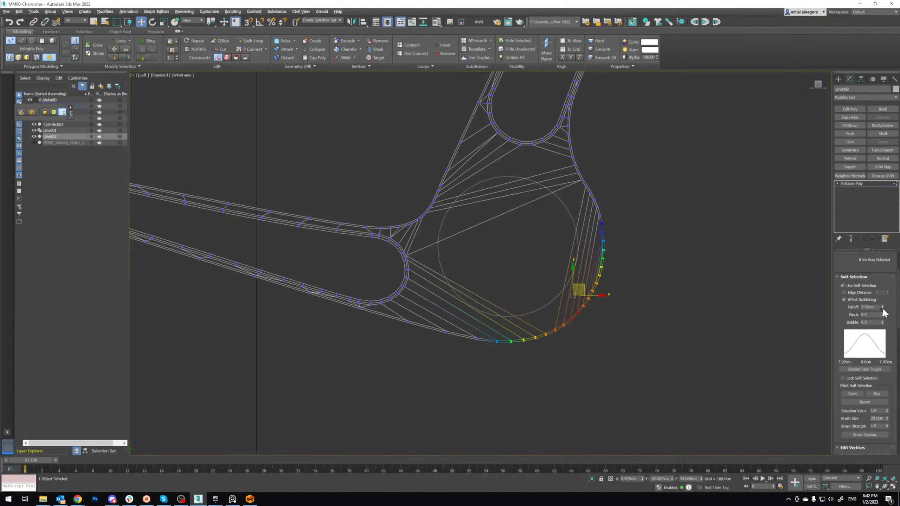
# Step: Try nudging the lower hub curve vertices with the soft selection falloff reduced to about 5.04 cm, and undo it
pyautogui.moveTo(882, 308); pyautogui.dragTo(882, 323)
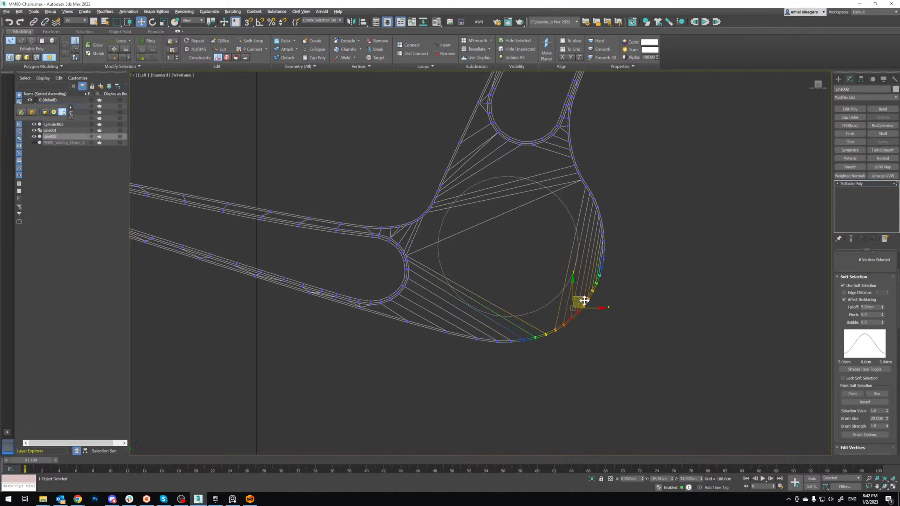
pyautogui.moveTo(584, 298); pyautogui.dragTo(585, 301)
pyautogui.press('1')
pyautogui.press('1')
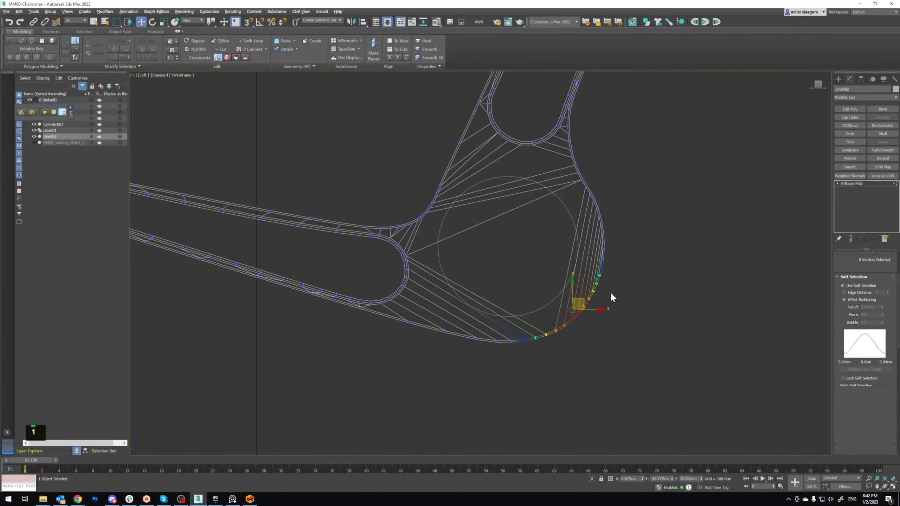
pyautogui.hotkey('ctrl', 'z')
pyautogui.hotkey('ctrl', 'z')
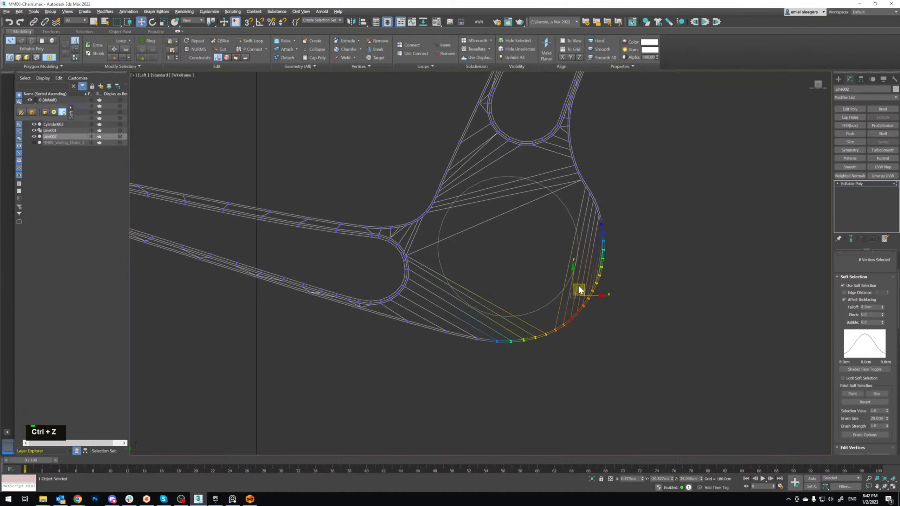
# Step: Adjust the softly selected hub curve vertices slightly with the 8 cm falloff and leave vertex editing
pyautogui.moveTo(584, 285); pyautogui.dragTo(583, 286)
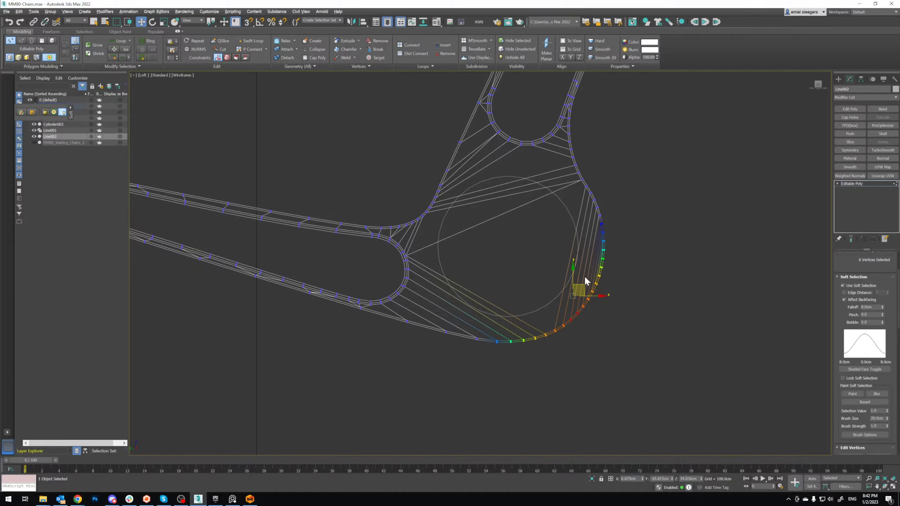
pyautogui.press('1')
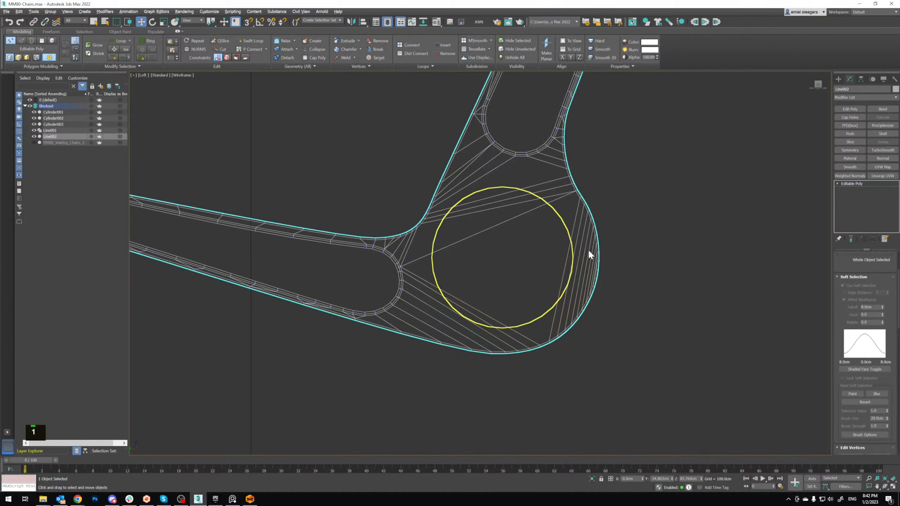
pyautogui.scroll(-3, 603, 261)
pyautogui.scroll(3, 606, 264)
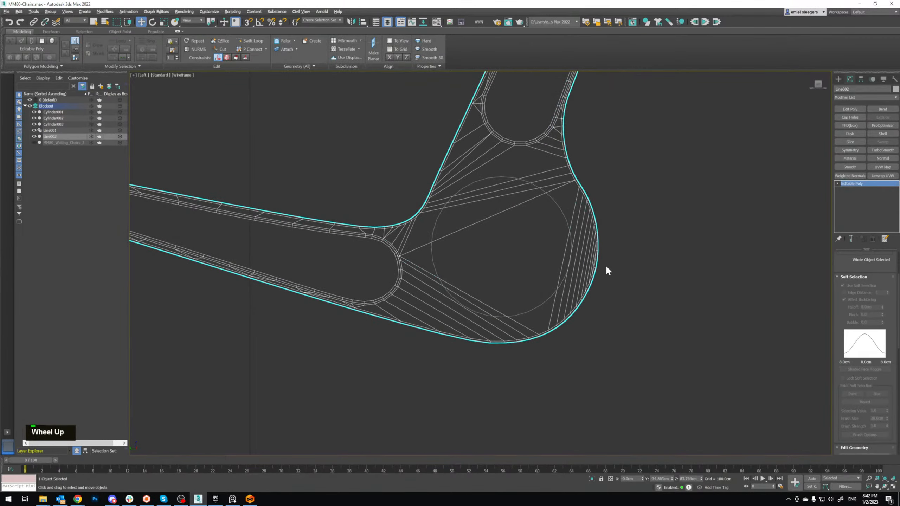
# Step: Enlarge and move the hub cylinder so its outline follows the rounded lower corner of the side frame
pyautogui.click(572, 242)
pyautogui.press('r')
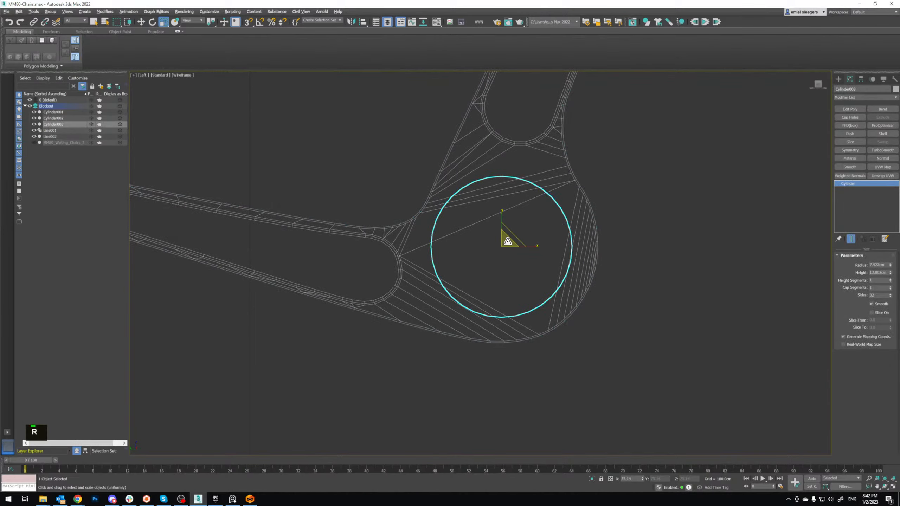
pyautogui.moveTo(510, 238)
pyautogui.mouseDown()
pyautogui.moveTo(522, 233)
pyautogui.moveTo(501, 238)
pyautogui.mouseUp()
pyautogui.press('w')
pyautogui.press('r')
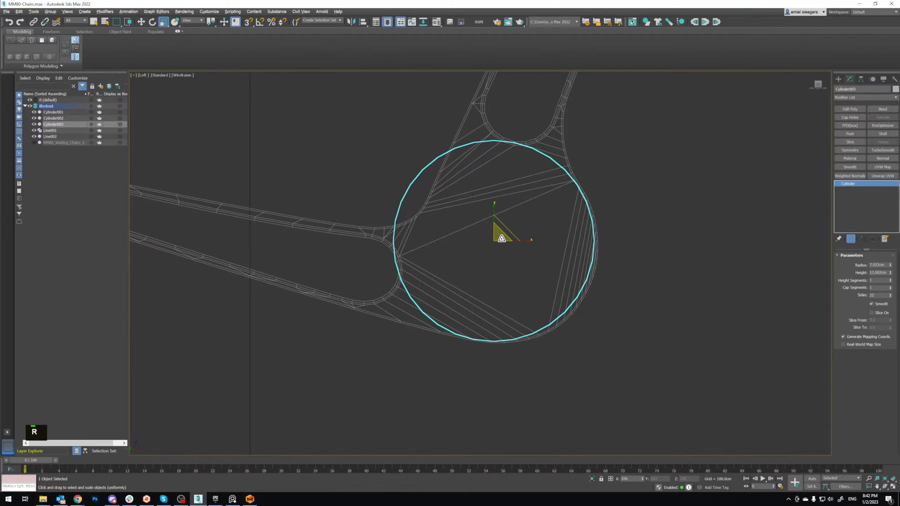
pyautogui.press('w')
# Step: Select six vertices on the lower-right part of the side frame's hub curve and nudge them inward with 8 cm soft selection
pyautogui.scroll(2, 563, 323)
pyautogui.click(565, 323)
pyautogui.scroll(2, 560, 325)
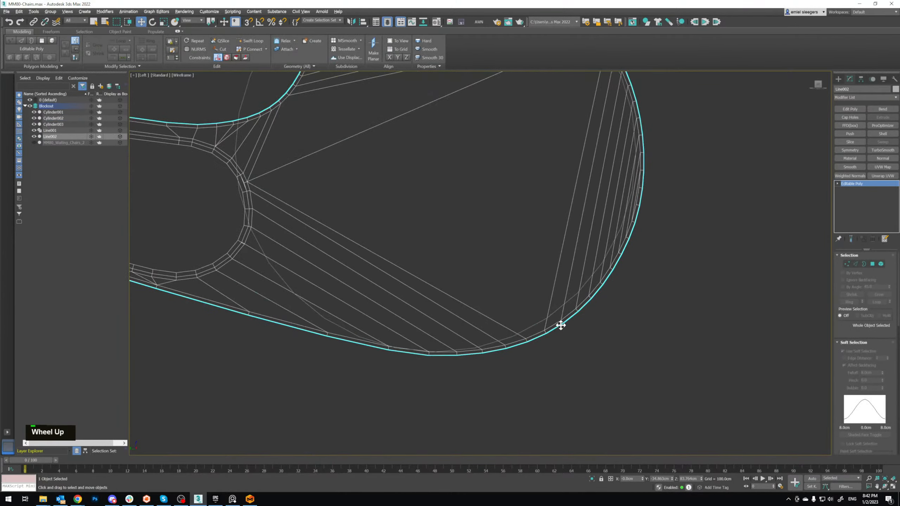
pyautogui.press('1')
pyautogui.moveTo(582, 348); pyautogui.dragTo(560, 307)
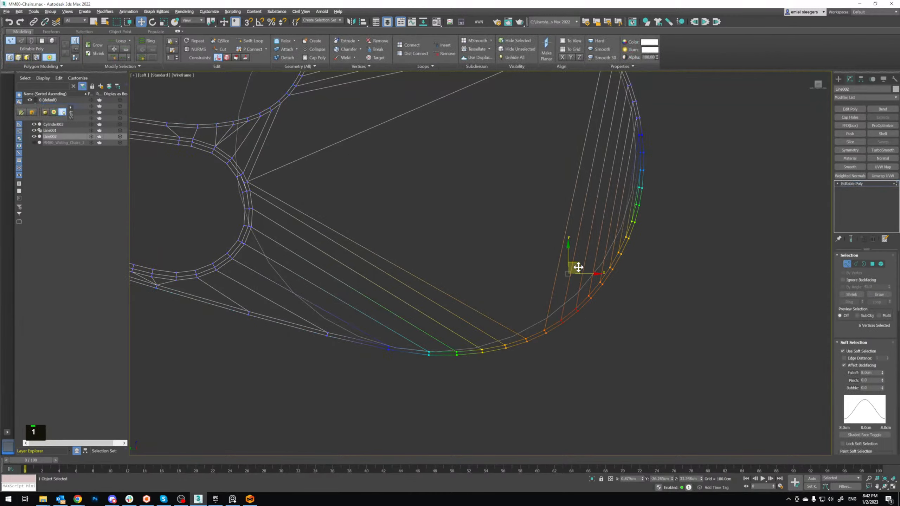
pyautogui.moveTo(578, 267); pyautogui.dragTo(572, 260)
# Step: Select vertices farther up the outer hub curve and nudge them slightly toward the cylinder outline with soft selection
pyautogui.moveTo(588, 239); pyautogui.dragTo(539, 296, button='middle')
pyautogui.moveTo(621, 226); pyautogui.dragTo(586, 265)
pyautogui.moveTo(597, 232); pyautogui.dragTo(580, 267, button='middle')
pyautogui.moveTo(553, 256); pyautogui.dragTo(550, 255)
# Step: Adjust the vertices where the hub curve meets the upright arm to follow the cylinder outline, and leave vertex editing
pyautogui.moveTo(553, 209); pyautogui.dragTo(567, 263, button='middle')
pyautogui.moveTo(580, 178); pyautogui.dragTo(554, 206)
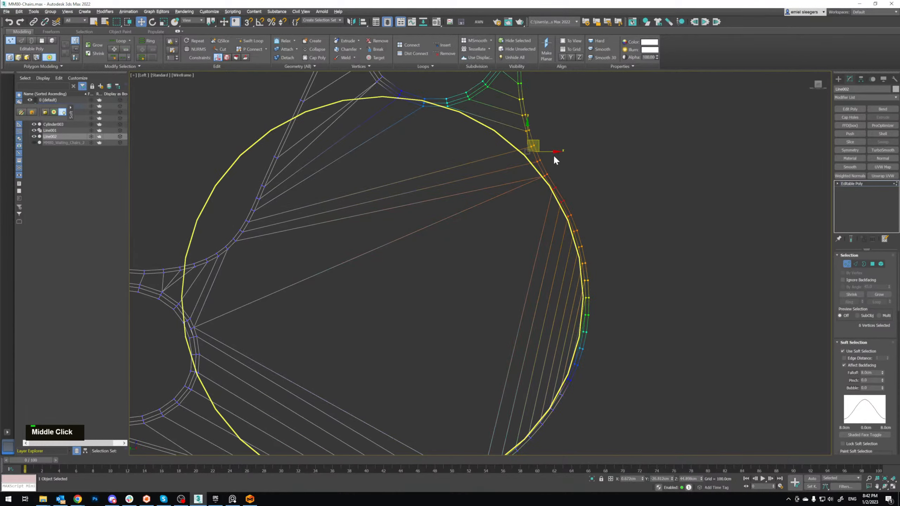
pyautogui.moveTo(539, 146)
pyautogui.mouseDown()
pyautogui.moveTo(564, 148)
pyautogui.moveTo(545, 151)
pyautogui.mouseUp()
pyautogui.moveTo(573, 193); pyautogui.dragTo(551, 182)
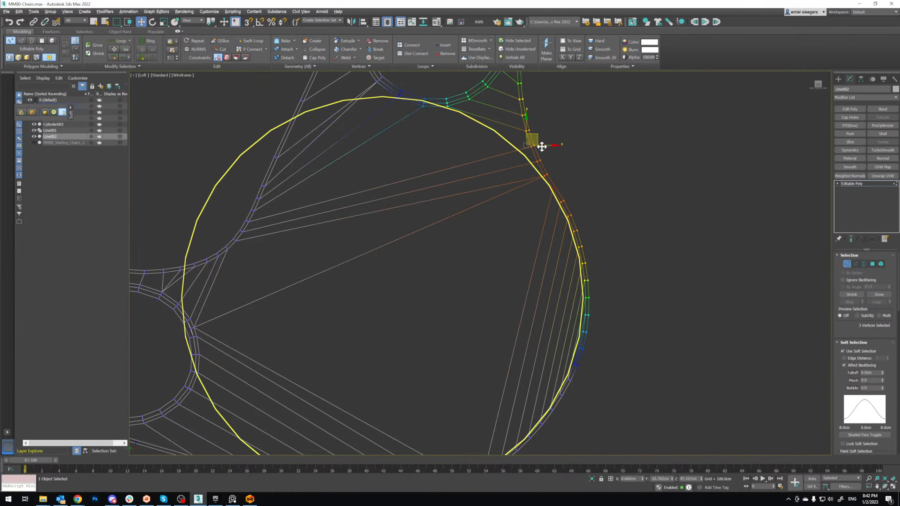
pyautogui.moveTo(537, 140); pyautogui.dragTo(537, 140)
pyautogui.moveTo(502, 293); pyautogui.dragTo(504, 265, button='middle')
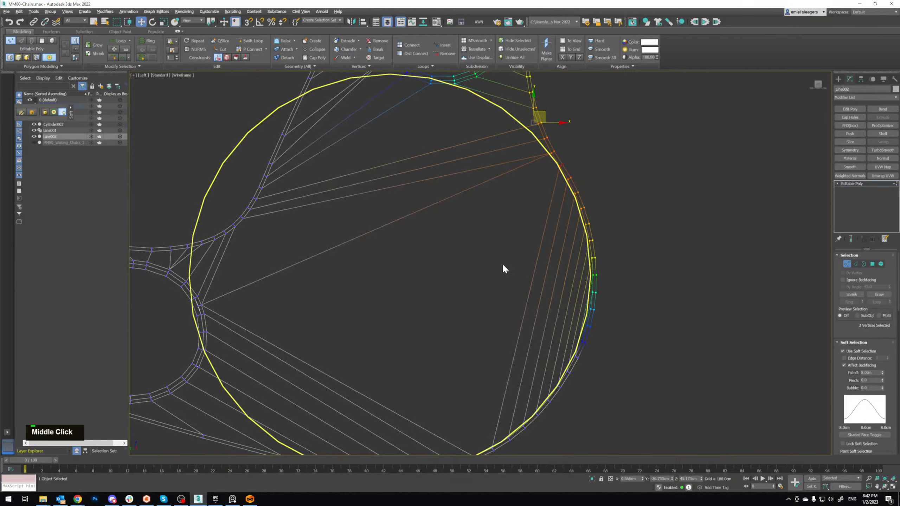
pyautogui.scroll(-3, 503, 268)
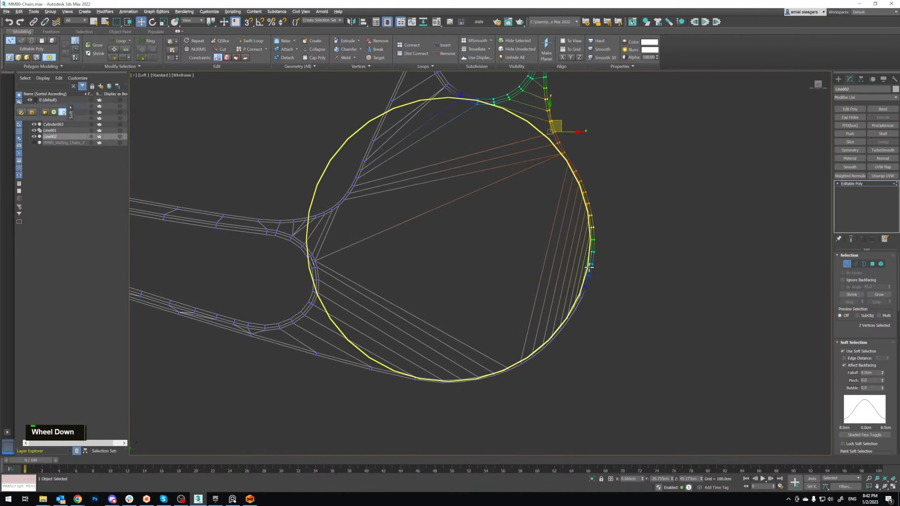
pyautogui.click(608, 285)
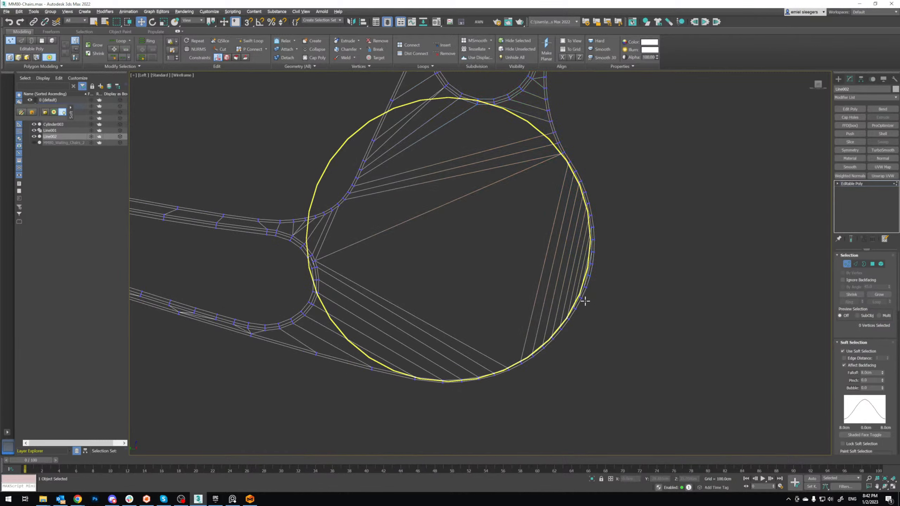
pyautogui.click(862, 183)
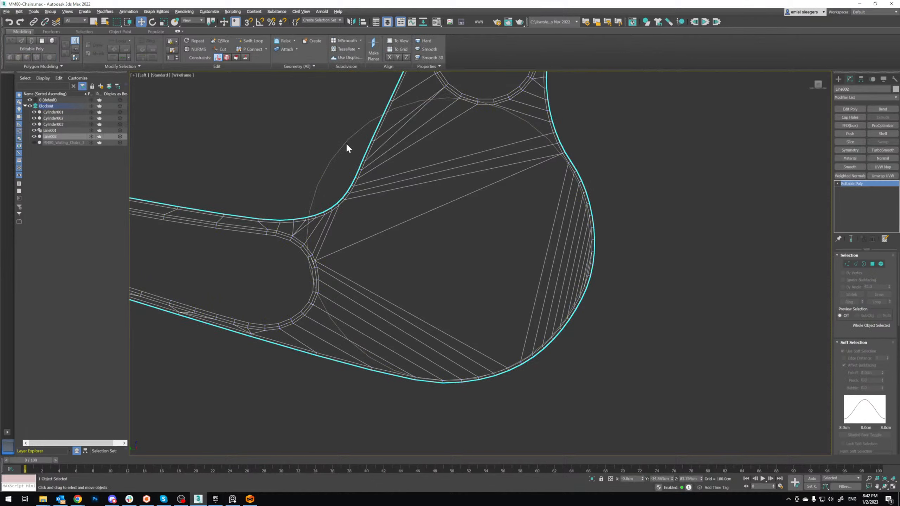
# Step: Scale the hub cylinder down and center it inside the side frame's rounded hub
pyautogui.click(346, 142)
pyautogui.press('r')
pyautogui.moveTo(449, 233); pyautogui.dragTo(468, 238)
pyautogui.press('w')
pyautogui.press('r')
pyautogui.press('w')
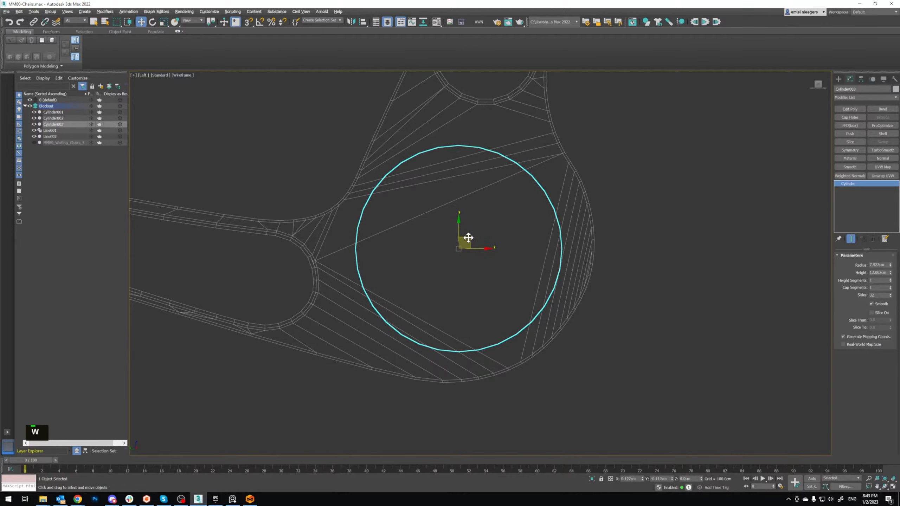
pyautogui.press('r')
pyautogui.moveTo(468, 238); pyautogui.dragTo(472, 241)
pyautogui.press('w')
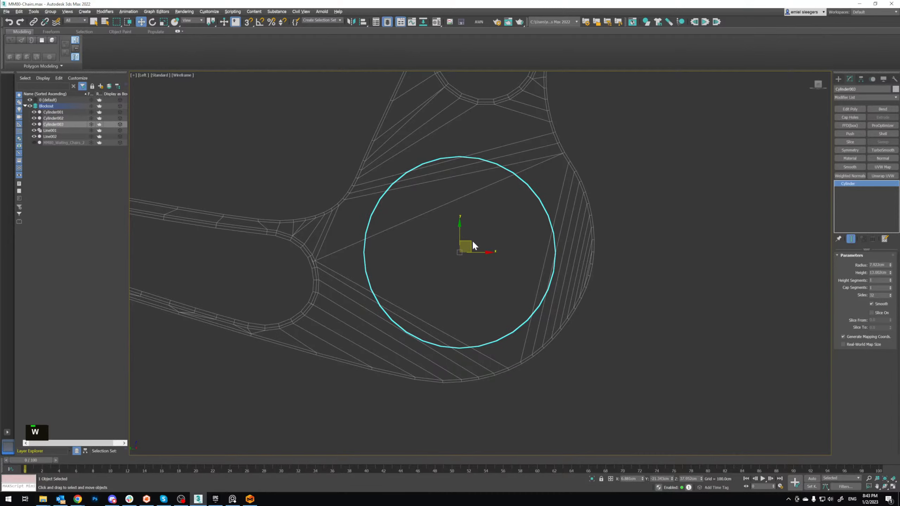
# Step: Examine the hub cylinder's size and placement through the side frame from several angles in the perspective view
pyautogui.moveTo(474, 243); pyautogui.dragTo(464, 259, button='middle')
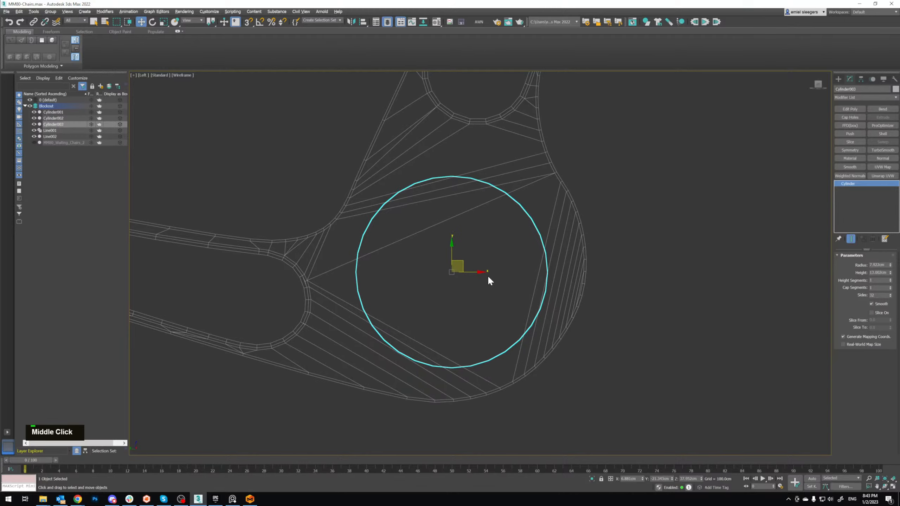
pyautogui.hotkey('alt', 'w')
pyautogui.hotkey('alt', 'w')
pyautogui.click(637, 352)
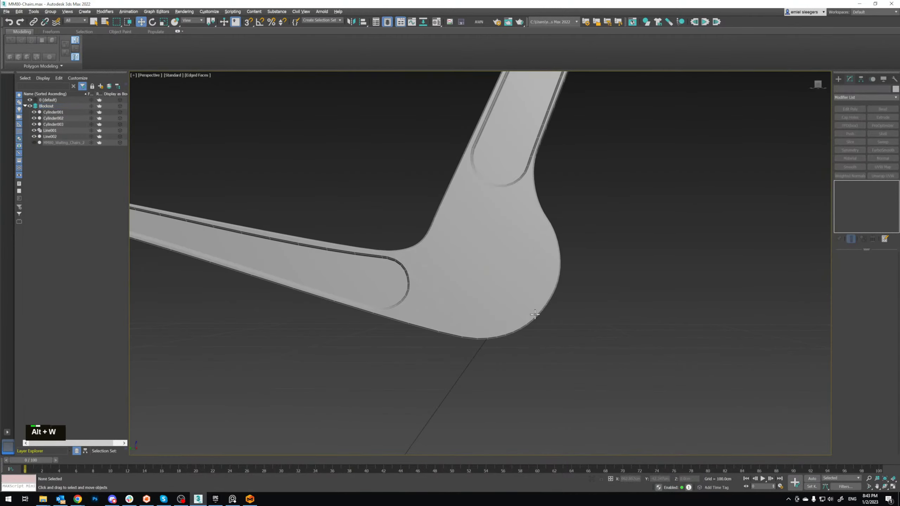
pyautogui.press('F4')
pyautogui.keyDown('alt'); pyautogui.moveTo(581, 314); pyautogui.dragTo(519, 322, button='middle'); pyautogui.keyUp('alt')
pyautogui.click(549, 258)
pyautogui.press('z')
pyautogui.keyDown('alt'); pyautogui.moveTo(539, 268); pyautogui.dragTo(549, 277, button='middle'); pyautogui.keyUp('alt')
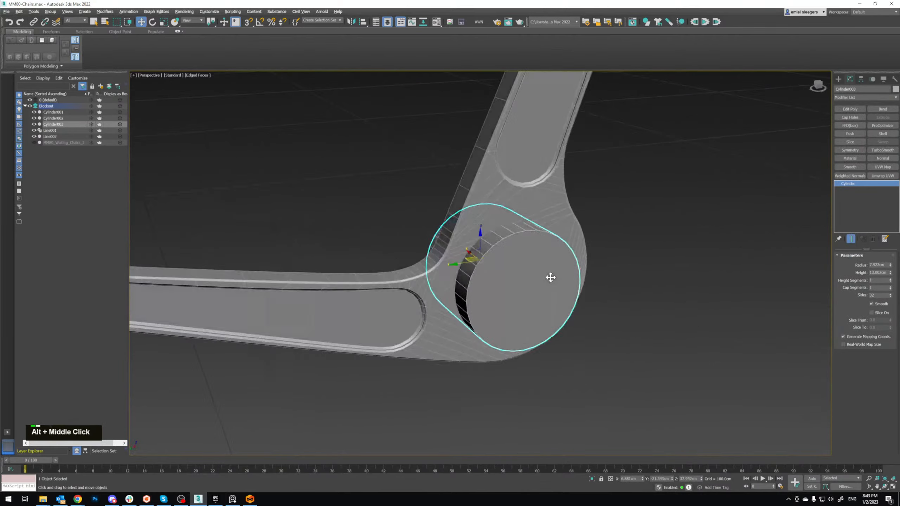
pyautogui.scroll(3, 508, 253)
pyautogui.keyDown('alt'); pyautogui.moveTo(507, 253); pyautogui.dragTo(508, 251, button='middle'); pyautogui.keyUp('alt')
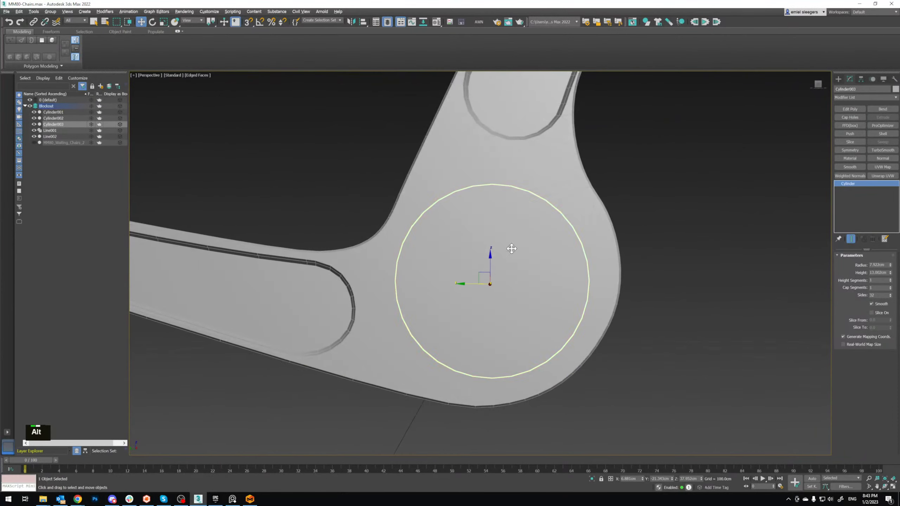
pyautogui.keyDown('alt'); pyautogui.moveTo(590, 251); pyautogui.dragTo(519, 254, button='middle'); pyautogui.keyUp('alt')
pyautogui.scroll(-5, 527, 249)
pyautogui.scroll(3, 523, 250)
pyautogui.scroll(-4, 523, 249)
# Step: Scale the hub cylinder down slightly more to leave a wider rim around it in the hub
pyautogui.press('r')
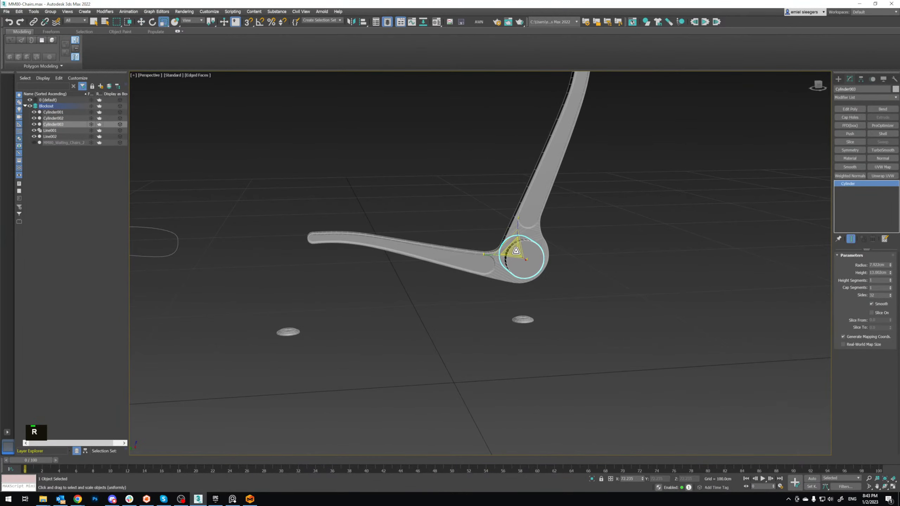
pyautogui.moveTo(516, 250); pyautogui.dragTo(516, 252)
pyautogui.keyDown('alt'); pyautogui.moveTo(568, 261); pyautogui.dragTo(550, 256, button='middle'); pyautogui.keyUp('alt')
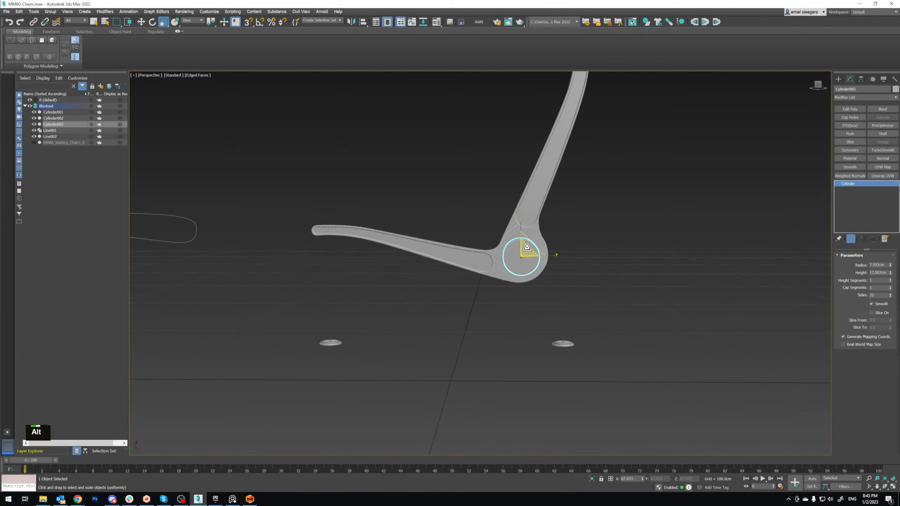
pyautogui.scroll(5, 527, 247)
pyautogui.press('w')
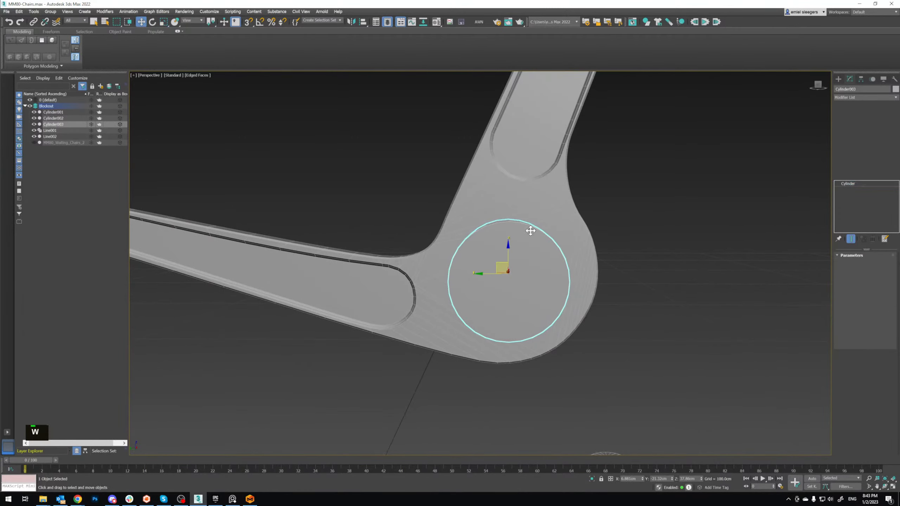
# Step: Subtract the hub cylinder from the side frame with a ProBoolean operation to cut a round hole through the hub
pyautogui.doubleClick(559, 227)
pyautogui.click(839, 77)
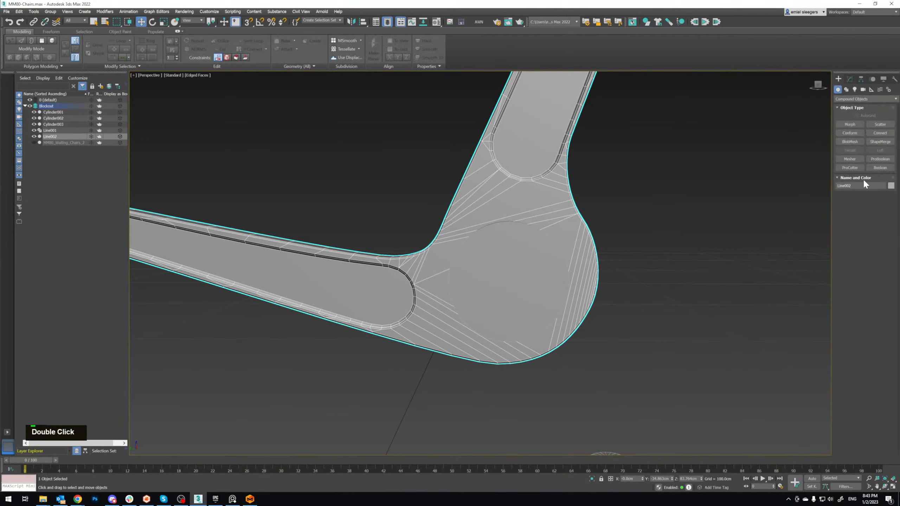
pyautogui.click(883, 161)
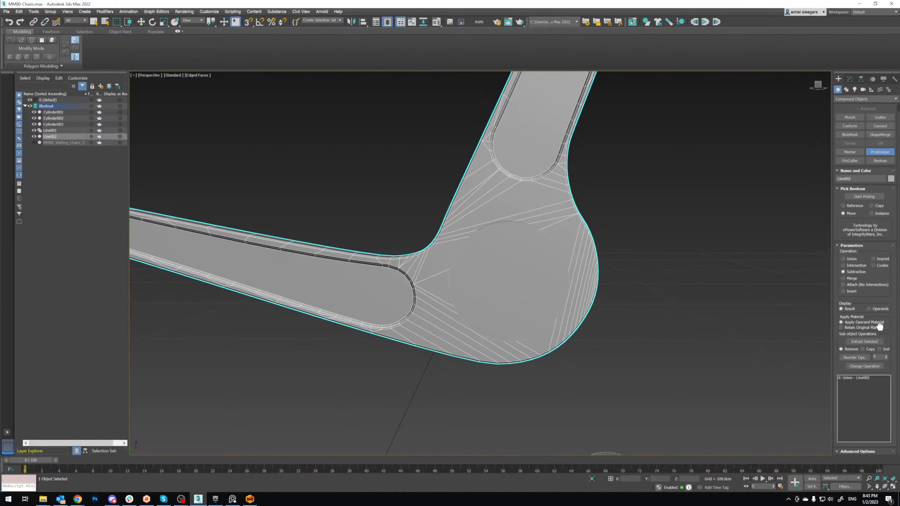
pyautogui.scroll(-1, 875, 426)
pyautogui.click(859, 451)
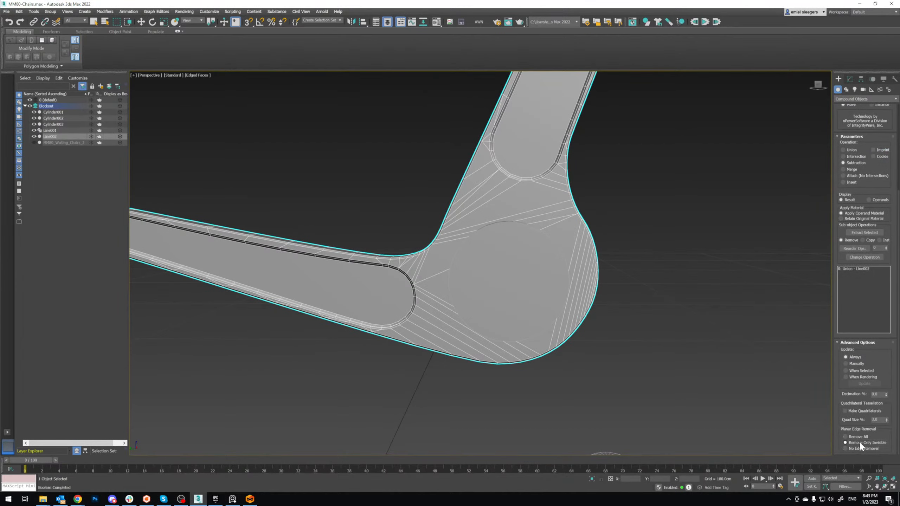
pyautogui.scroll(1, 853, 335)
pyautogui.scroll(2, 863, 255)
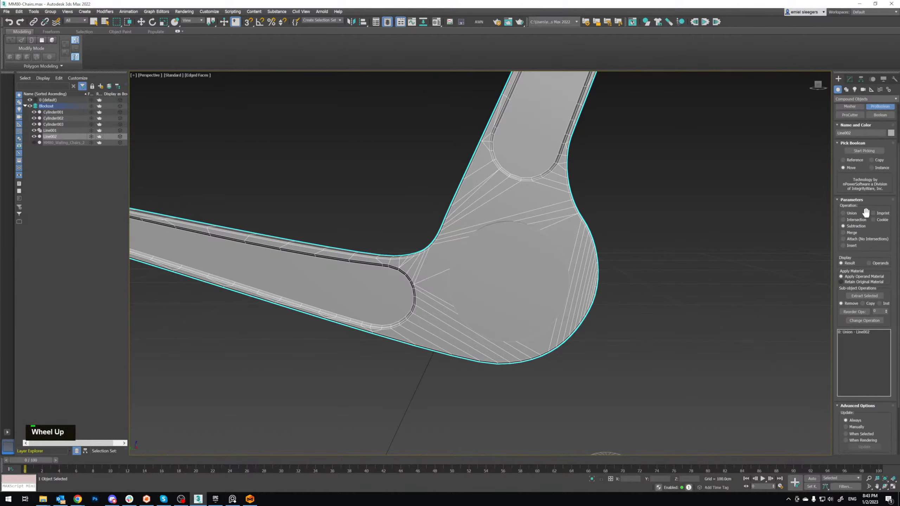
pyautogui.click(864, 150)
pyautogui.doubleClick(532, 277)
pyautogui.press('w')
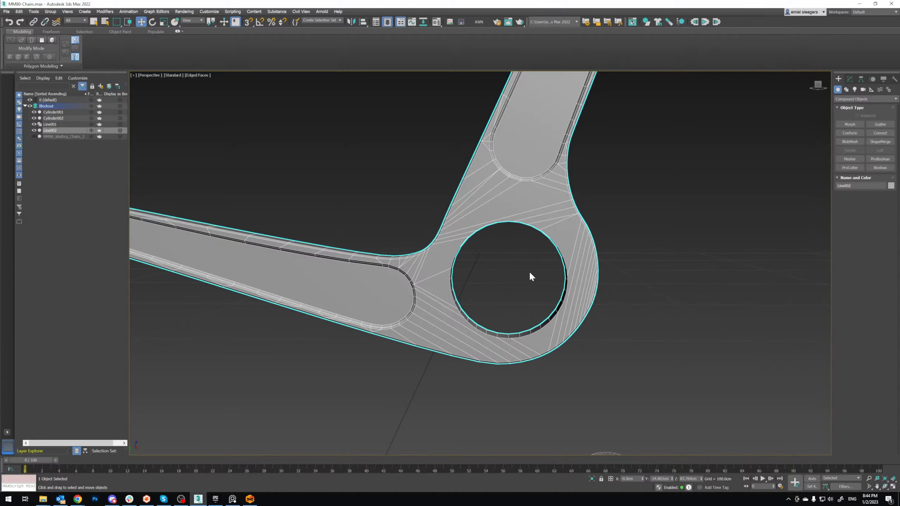
# Step: Convert the side frame with the cut hub hole to an Editable Poly and enter vertex editing
pyautogui.scroll(1, 529, 272)
pyautogui.keyDown('alt'); pyautogui.moveTo(525, 259); pyautogui.dragTo(475, 172, button='middle'); pyautogui.keyUp('alt')
pyautogui.scroll(1, 475, 172)
pyautogui.press('1')
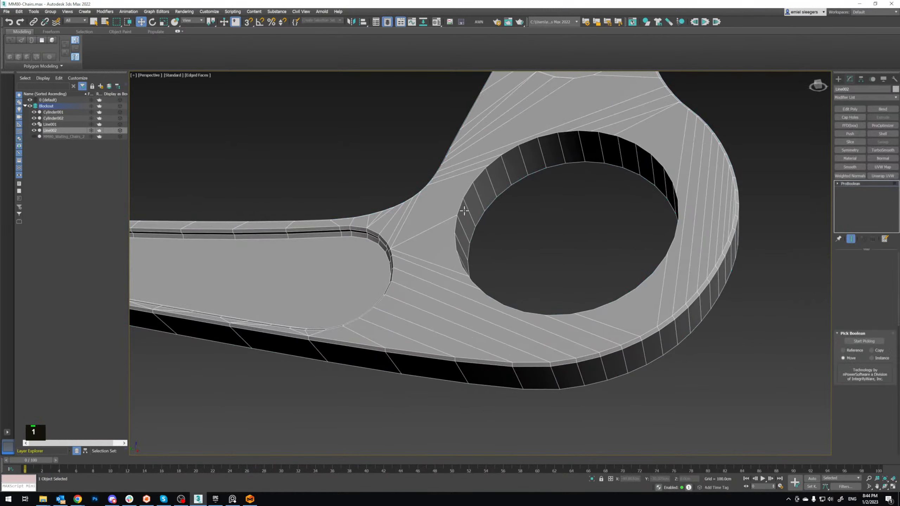
pyautogui.rightClick(549, 160)
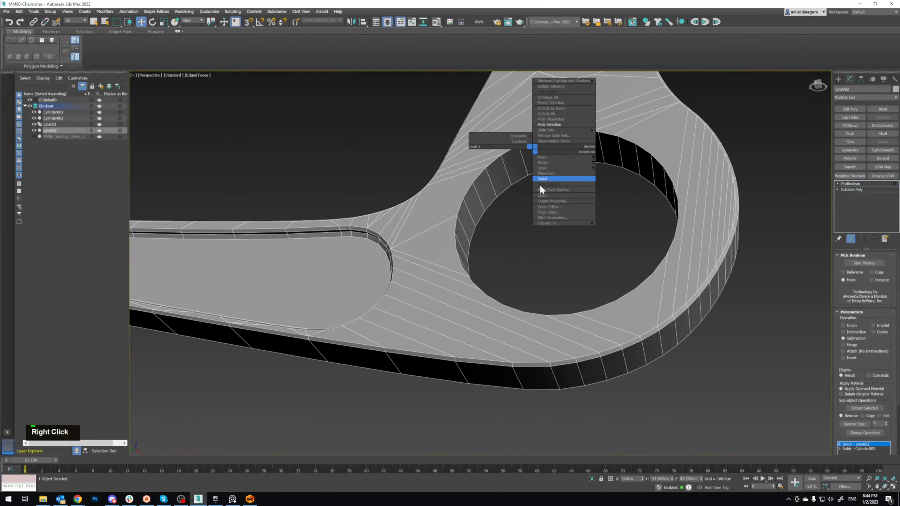
pyautogui.click(616, 225)
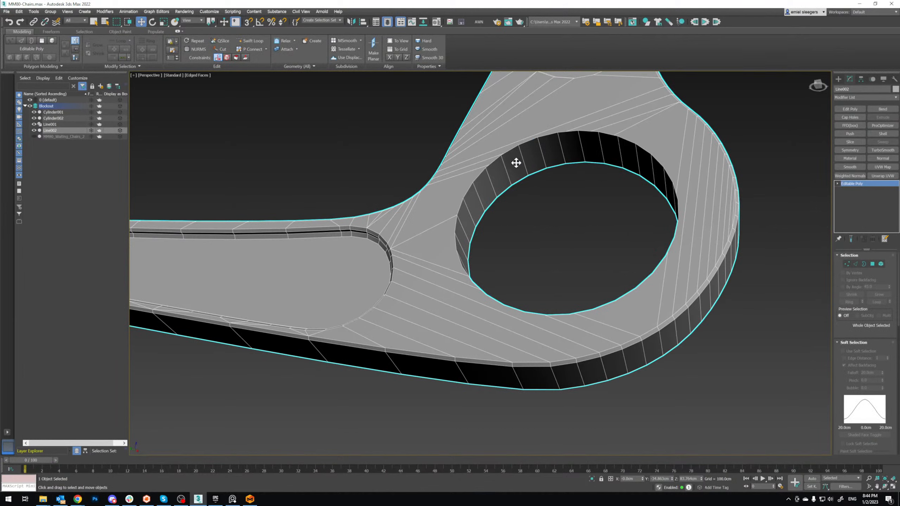
pyautogui.press('1')
# Step: Try moving a vertex on the rim of the hub hole, and undo the move
pyautogui.click(484, 163)
pyautogui.moveTo(484, 162); pyautogui.dragTo(457, 192, button='middle')
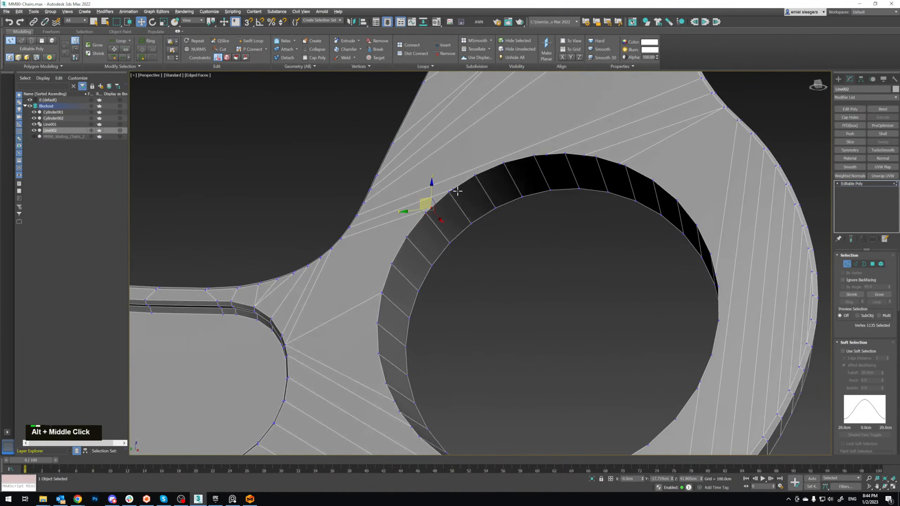
pyautogui.click(380, 289)
pyautogui.moveTo(383, 271); pyautogui.dragTo(382, 271)
pyautogui.hotkey('ctrl', 'z')
pyautogui.hotkey('alt', 'x')
pyautogui.hotkey('alt', 'x')
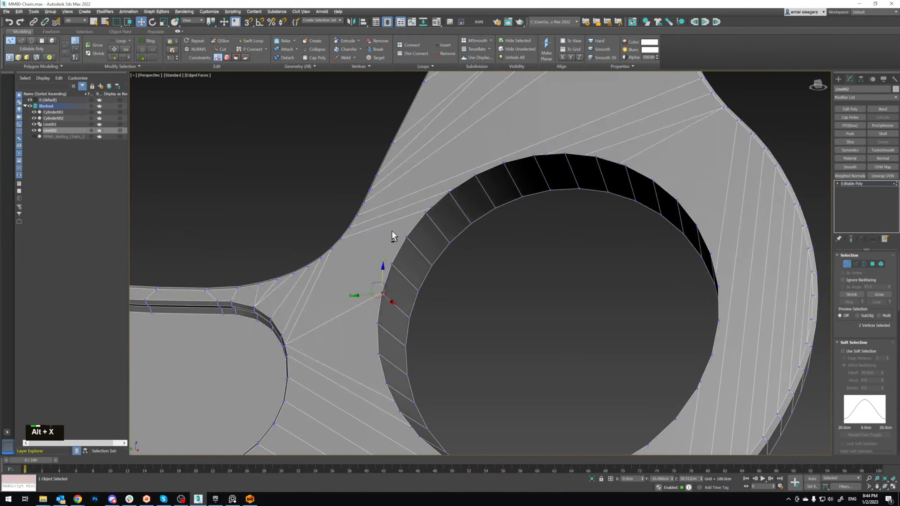
# Step: Target weld the stray vertex on the upper-left rim of the hub hole to its neighbouring corner vertex
pyautogui.doubleClick(432, 243)
pyautogui.scroll(2, 431, 243)
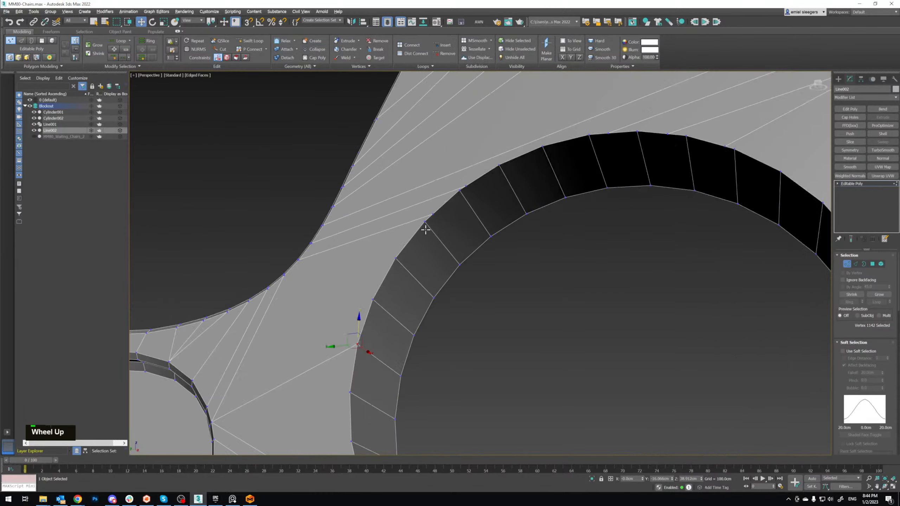
pyautogui.click(558, 300)
pyautogui.click(375, 57)
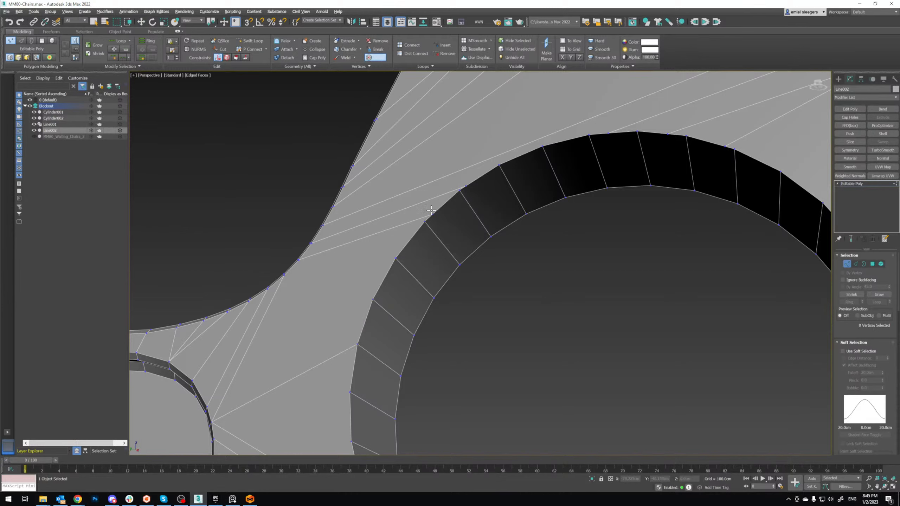
pyautogui.doubleClick(426, 220)
pyautogui.click(462, 191)
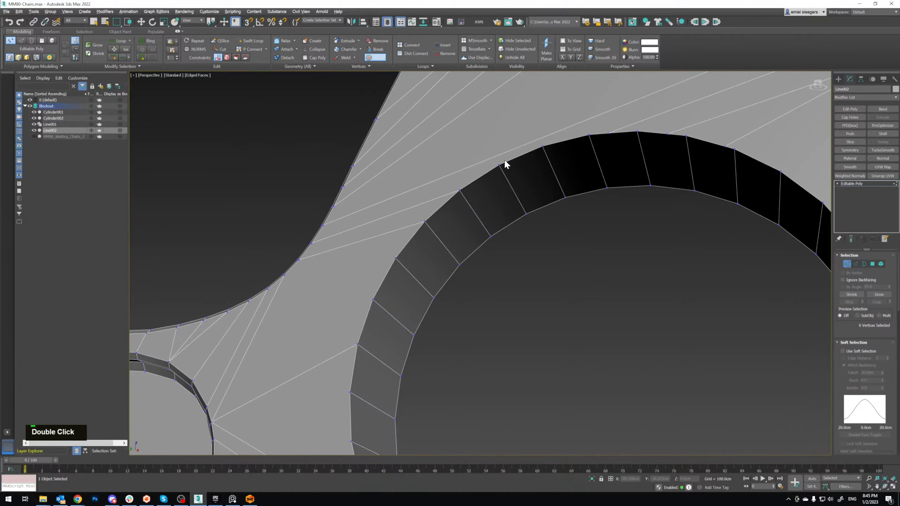
pyautogui.press('w')
pyautogui.moveTo(572, 159); pyautogui.dragTo(519, 185, button='middle')
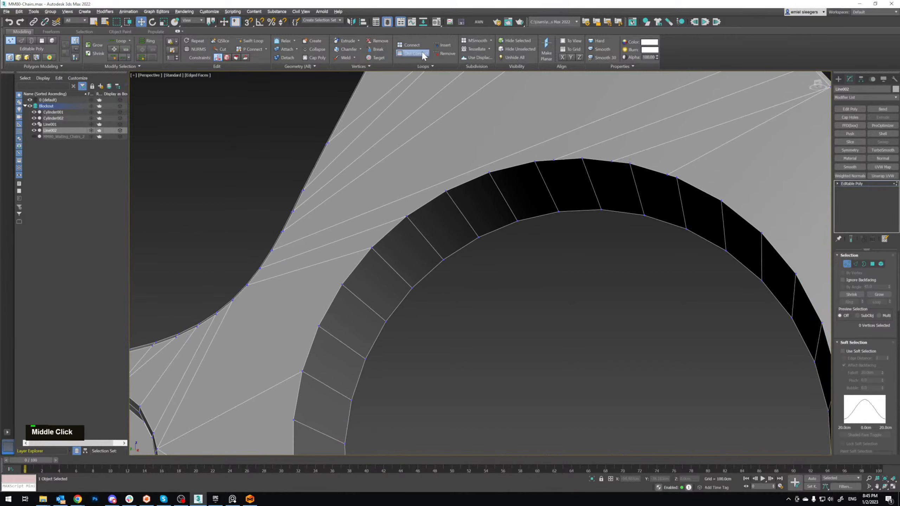
# Step: Target weld the stray vertices along the top rim of the hub hole to their neighbouring corner vertices
pyautogui.click(375, 57)
pyautogui.click(553, 161)
pyautogui.click(535, 162)
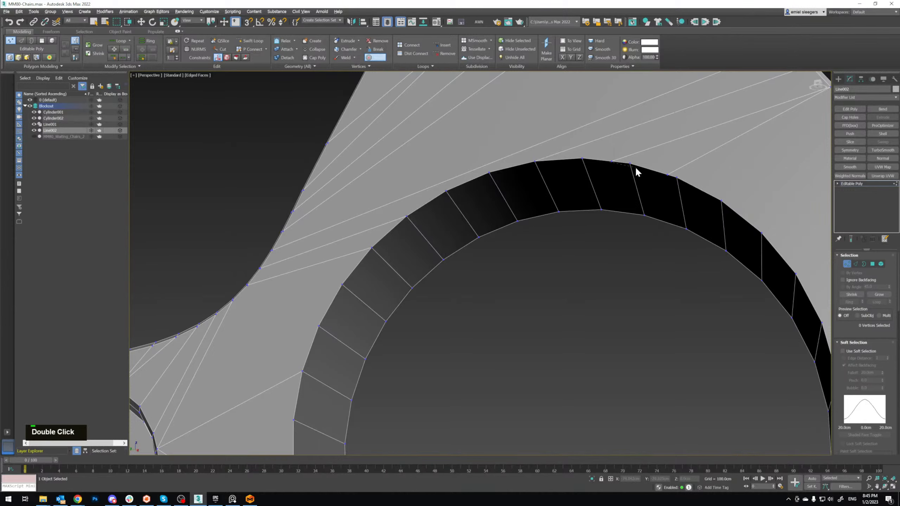
pyautogui.click(583, 159)
pyautogui.click(667, 175)
pyautogui.click(677, 178)
# Step: Target weld the stray vertices along the right and lower-right rim of the hub hole to the adjacent corners
pyautogui.scroll(-5, 678, 180)
pyautogui.moveTo(673, 182); pyautogui.dragTo(590, 189, button='middle')
pyautogui.scroll(6, 438, 269)
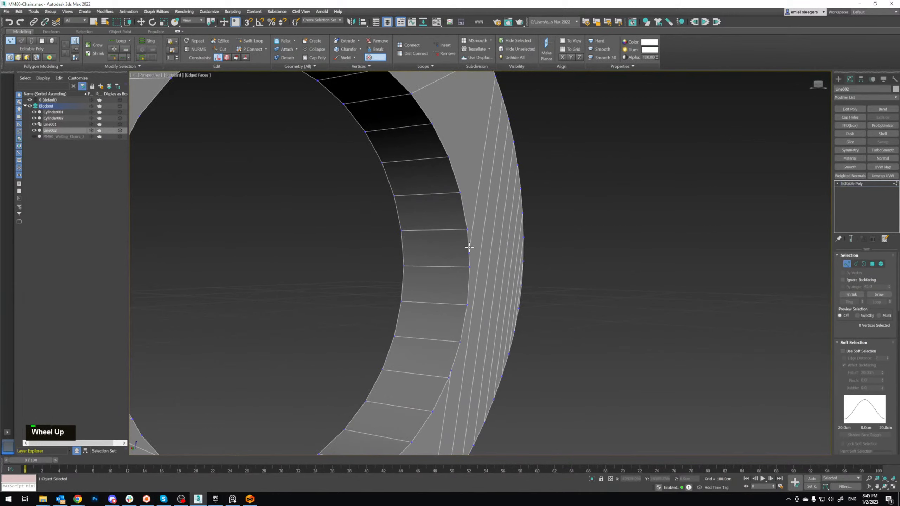
pyautogui.click(467, 230)
pyautogui.moveTo(459, 305); pyautogui.dragTo(469, 246, button='middle')
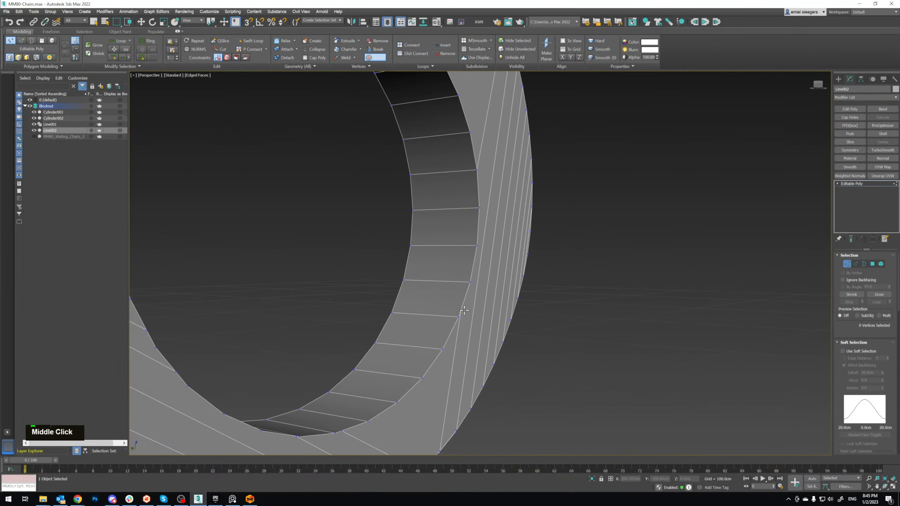
pyautogui.moveTo(441, 362); pyautogui.dragTo(495, 277, button='middle')
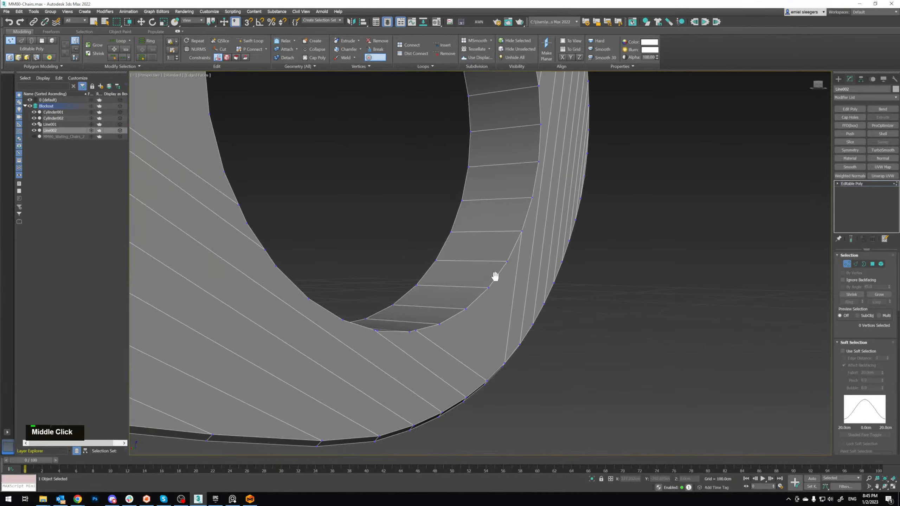
pyautogui.doubleClick(438, 326)
# Step: Target weld the remaining stray vertices along the bottom and lower-left rim of the hub hole to their corners
pyautogui.scroll(-5, 378, 331)
pyautogui.keyDown('alt'); pyautogui.moveTo(378, 331); pyautogui.dragTo(411, 331, button='middle'); pyautogui.keyUp('alt')
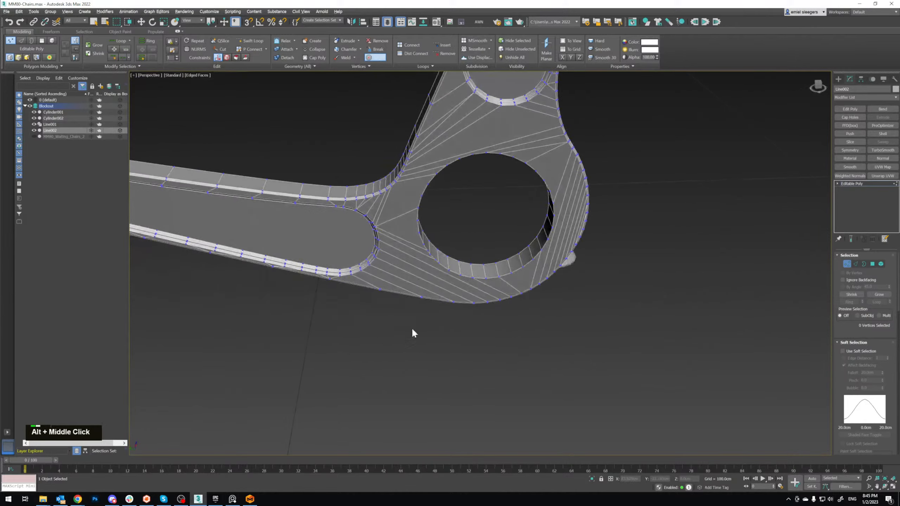
pyautogui.scroll(8, 480, 275)
pyautogui.doubleClick(461, 250)
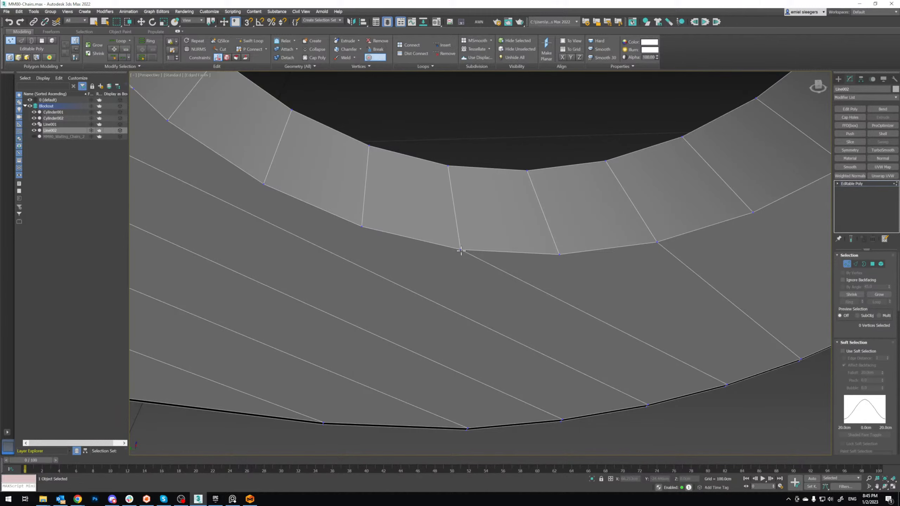
pyautogui.moveTo(456, 251)
pyautogui.mouseDown(button='middle')
pyautogui.moveTo(458, 266)
pyautogui.moveTo(449, 258)
pyautogui.moveTo(430, 264)
pyautogui.moveTo(467, 260)
pyautogui.mouseUp(button='middle')
pyautogui.scroll(-6, 430, 264)
pyautogui.scroll(6, 466, 262)
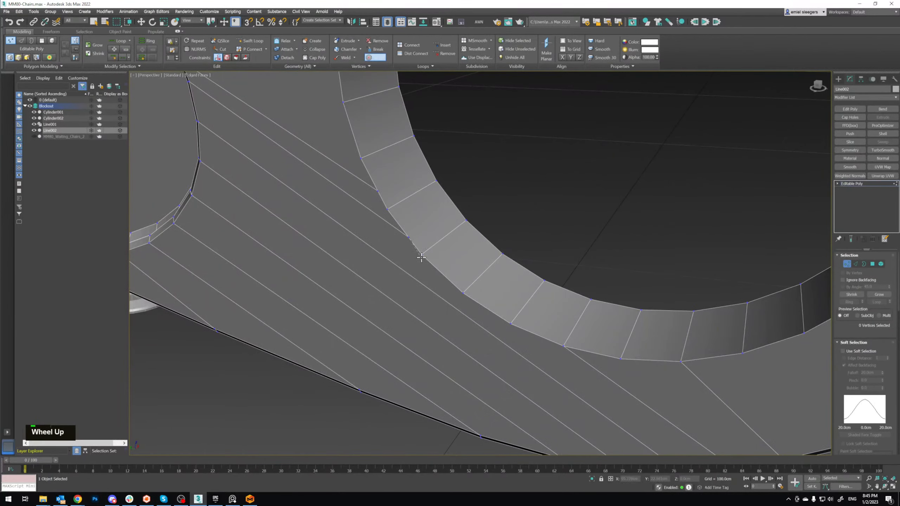
pyautogui.click(361, 159)
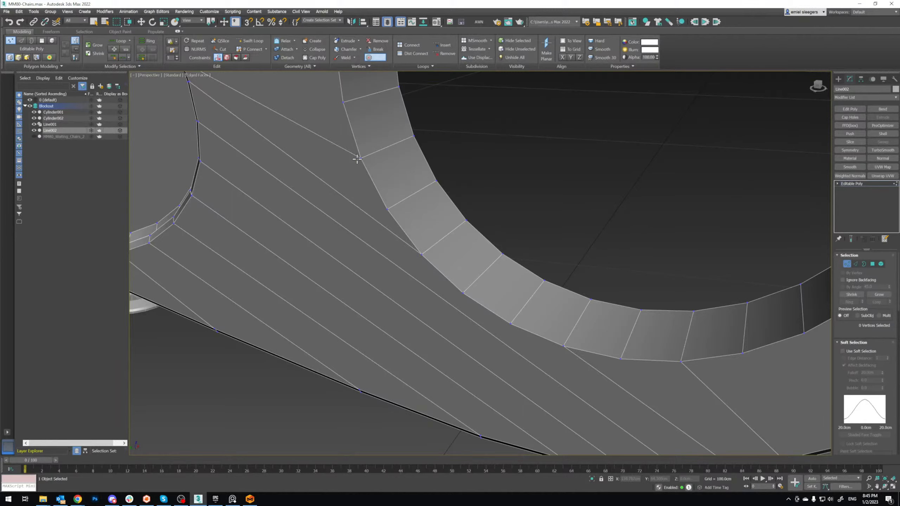
# Step: Cut two edges from the frame's curved inner corner to the unconnected vertices on the upper-left rim of the hub hole
pyautogui.scroll(-4, 366, 164)
pyautogui.moveTo(367, 163); pyautogui.dragTo(365, 192, button='middle')
pyautogui.press('w')
pyautogui.click(364, 207)
pyautogui.scroll(2, 358, 184)
pyautogui.moveTo(354, 174); pyautogui.dragTo(372, 201, button='middle')
pyautogui.scroll(3, 373, 205)
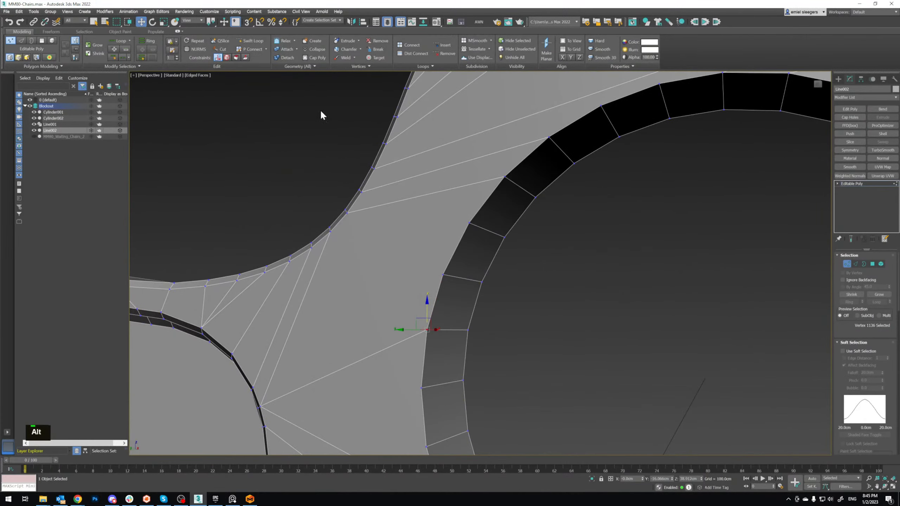
pyautogui.click(222, 49)
pyautogui.click(330, 230)
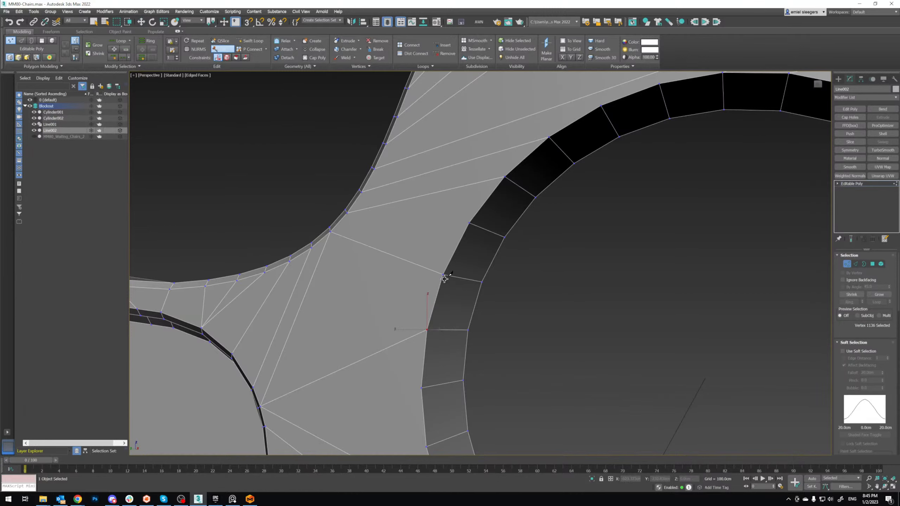
pyautogui.click(443, 274)
pyautogui.rightClick(443, 274)
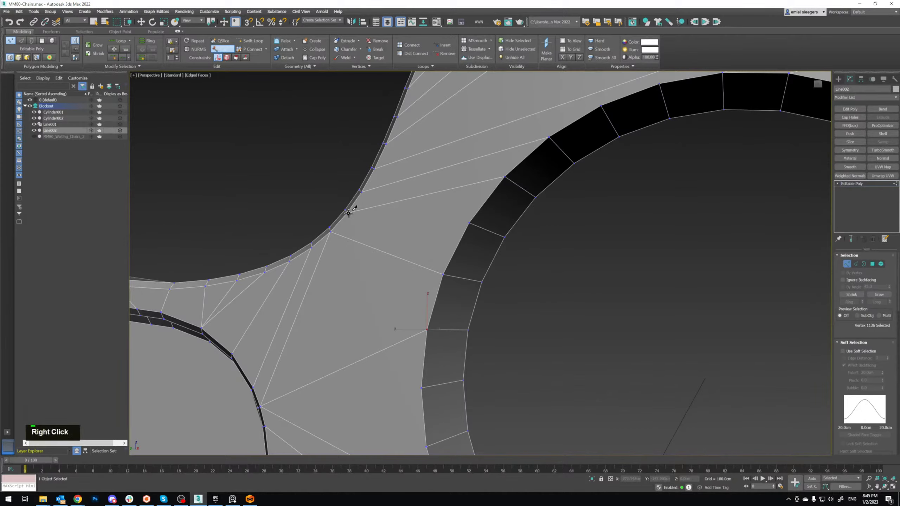
pyautogui.click(347, 212)
pyautogui.rightClick(468, 218)
# Step: Cut edges between the rounded end of the arm's slot and the unconnected vertices on the left rim of the hub hole
pyautogui.scroll(-3, 471, 241)
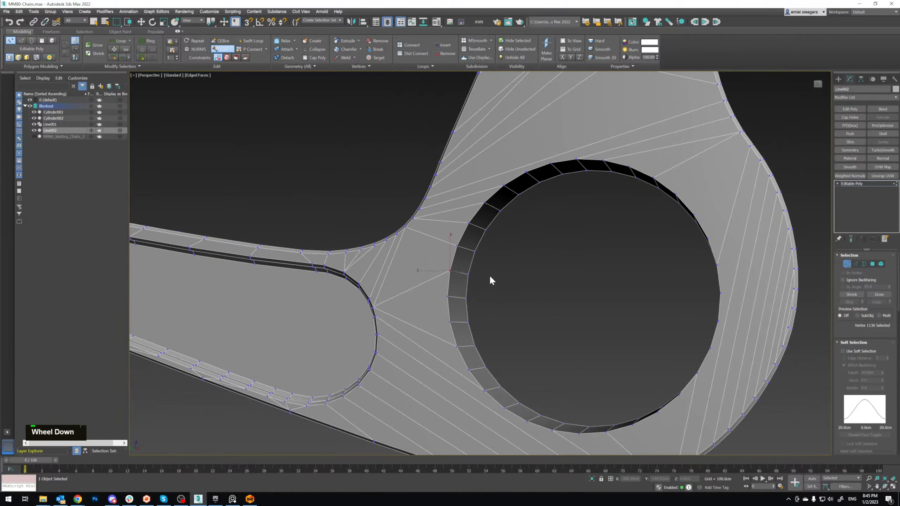
pyautogui.moveTo(491, 279); pyautogui.dragTo(423, 217, button='middle')
pyautogui.click(418, 195)
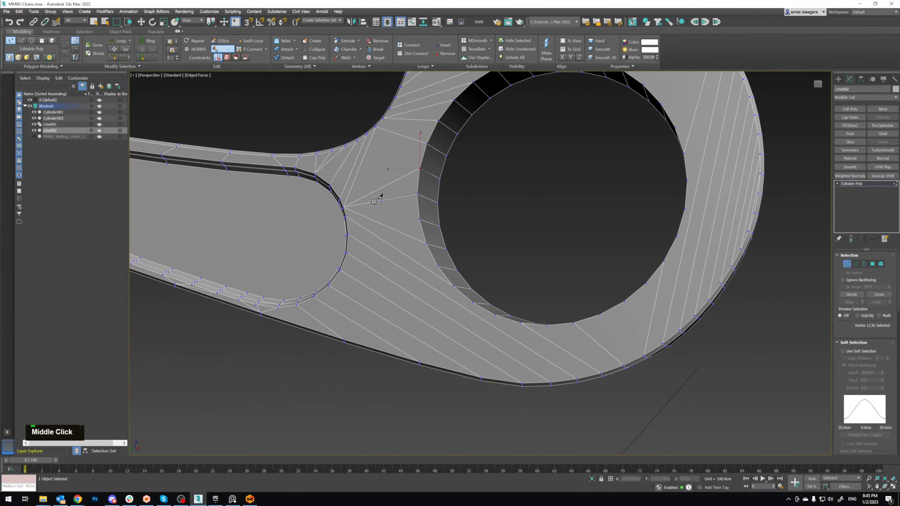
pyautogui.click(347, 207)
pyautogui.click(421, 219)
pyautogui.rightClick(421, 219)
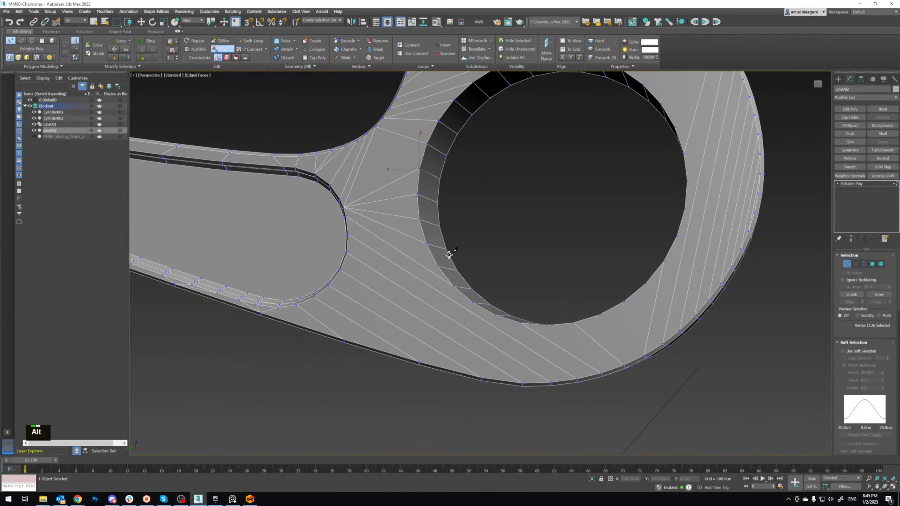
pyautogui.scroll(3, 448, 256)
pyautogui.keyDown('alt'); pyautogui.moveTo(448, 256); pyautogui.dragTo(448, 261, button='middle'); pyautogui.keyUp('alt')
pyautogui.click(437, 262)
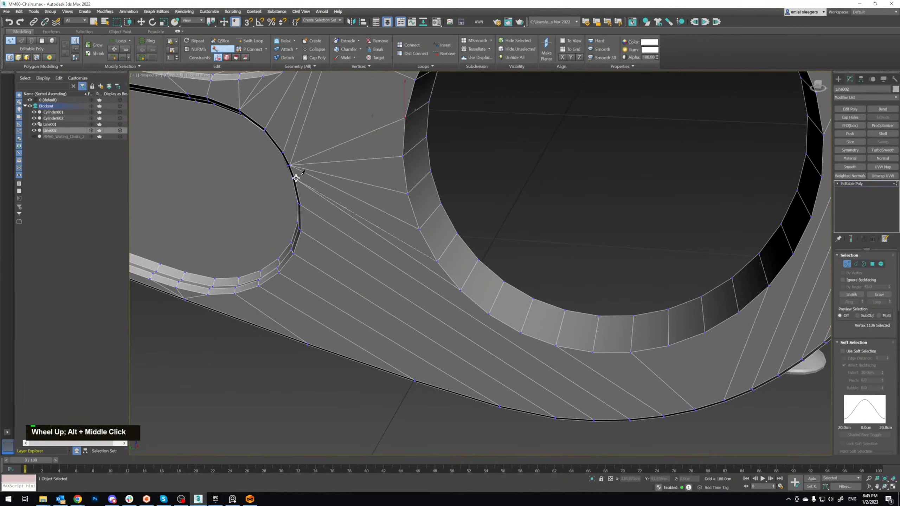
pyautogui.click(296, 179)
pyautogui.rightClick(297, 179)
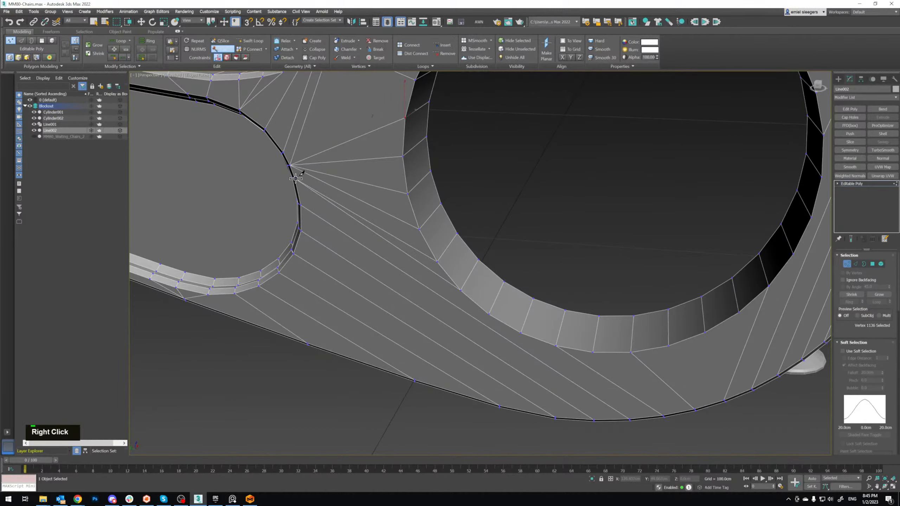
# Step: Cut an edge from the bottom rim of the hub hole to the frame's lower outer edge
pyautogui.scroll(-3, 561, 261)
pyautogui.keyDown('alt'); pyautogui.moveTo(561, 261); pyautogui.dragTo(437, 240, button='middle'); pyautogui.keyUp('alt')
pyautogui.scroll(3, 457, 227)
pyautogui.scroll(2, 437, 240)
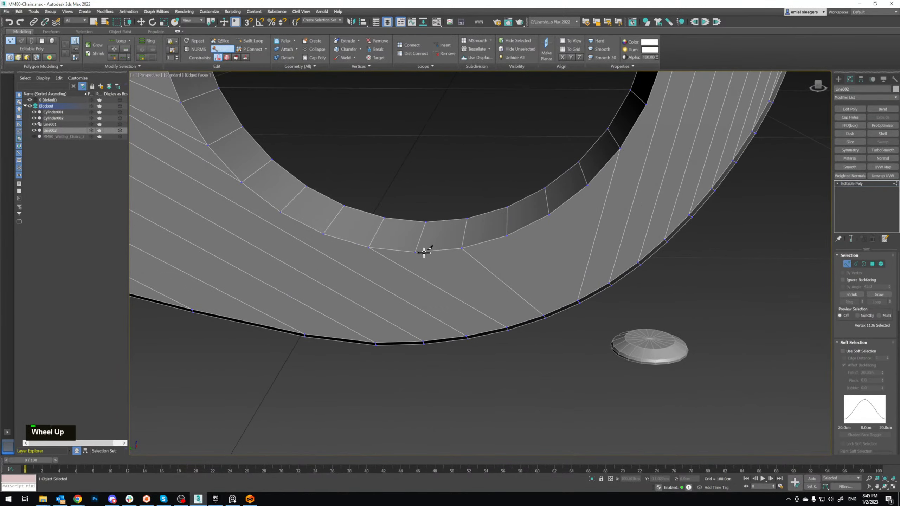
pyautogui.rightClick(472, 328)
pyautogui.click(415, 252)
pyautogui.click(507, 327)
pyautogui.rightClick(507, 327)
# Step: Cut edges linking three lower-right rim vertices of the hub hole to the frame's outer edge
pyautogui.click(507, 236)
pyautogui.click(543, 313)
pyautogui.click(548, 214)
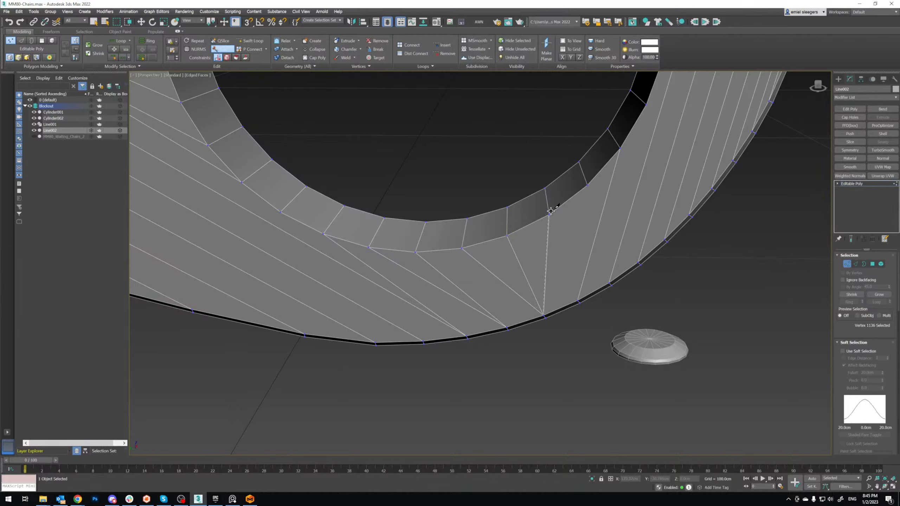
pyautogui.rightClick(548, 215)
pyautogui.click(588, 185)
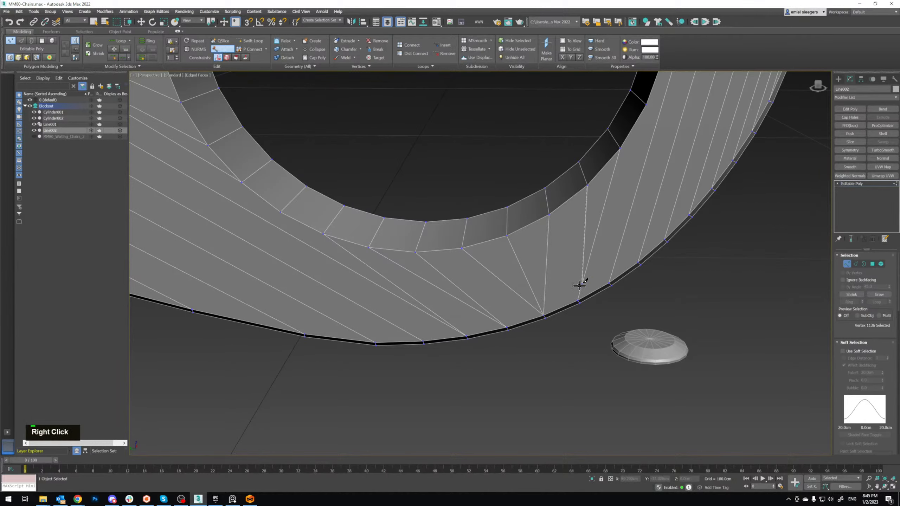
pyautogui.click(579, 301)
pyautogui.rightClick(578, 301)
# Step: Cut three edges from the right rim of the hub hole across the narrow strips to the frame's outer edge
pyautogui.scroll(-3, 590, 280)
pyautogui.moveTo(603, 232); pyautogui.dragTo(592, 247, button='middle')
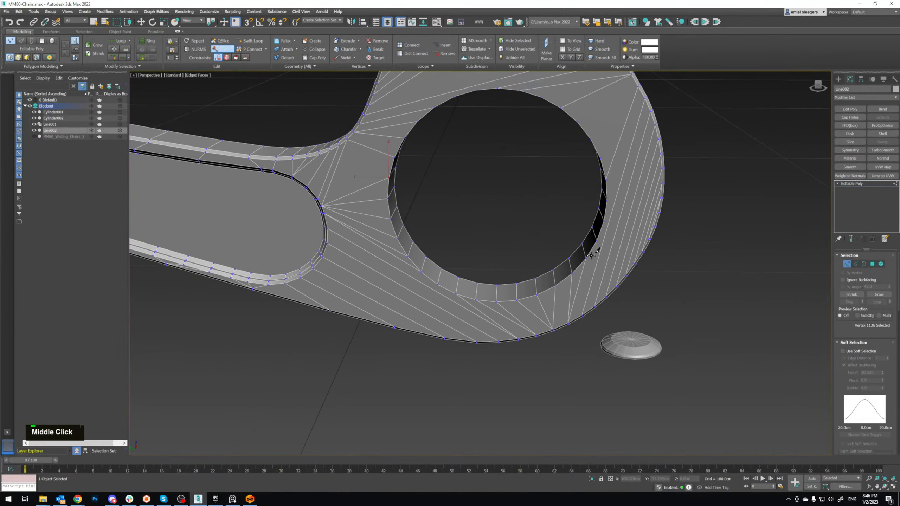
pyautogui.scroll(4, 597, 236)
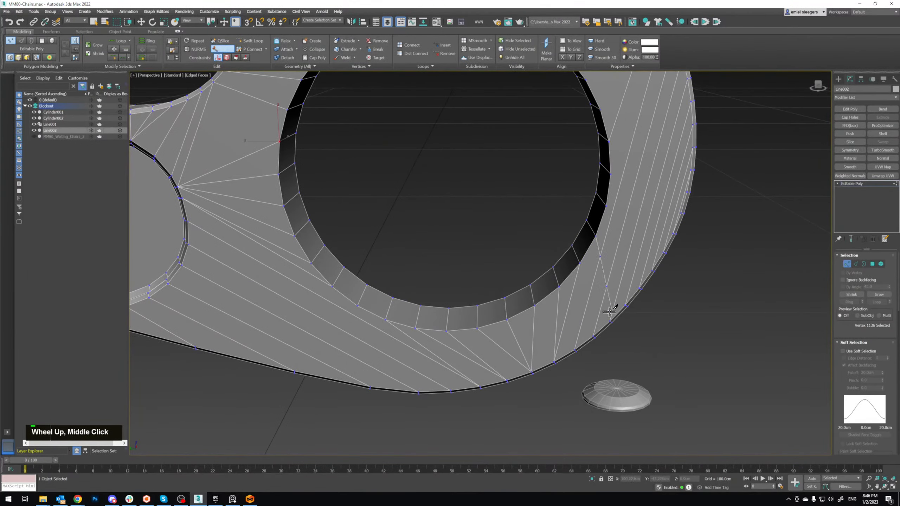
pyautogui.click(595, 236)
pyautogui.click(654, 271)
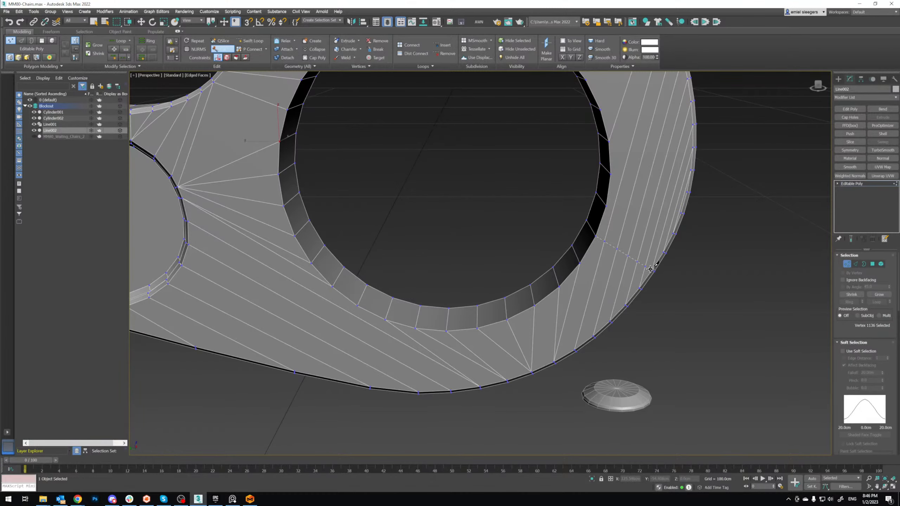
pyautogui.rightClick(616, 205)
pyautogui.click(608, 207)
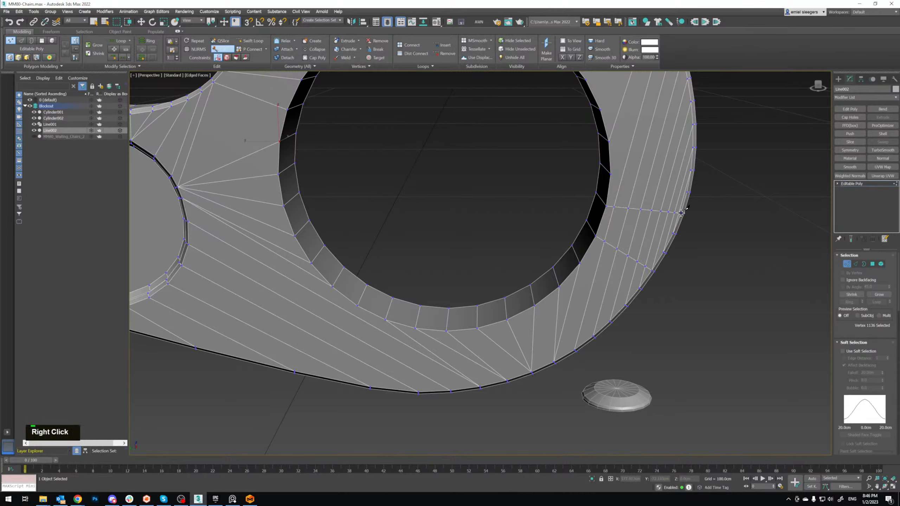
pyautogui.click(610, 174)
pyautogui.click(693, 170)
pyautogui.rightClick(692, 170)
# Step: Cut edges connecting the open upper-right rim vertices of the hub hole to the two nearby outer corner vertices
pyautogui.moveTo(632, 149); pyautogui.dragTo(542, 262, button='middle')
pyautogui.scroll(3, 542, 263)
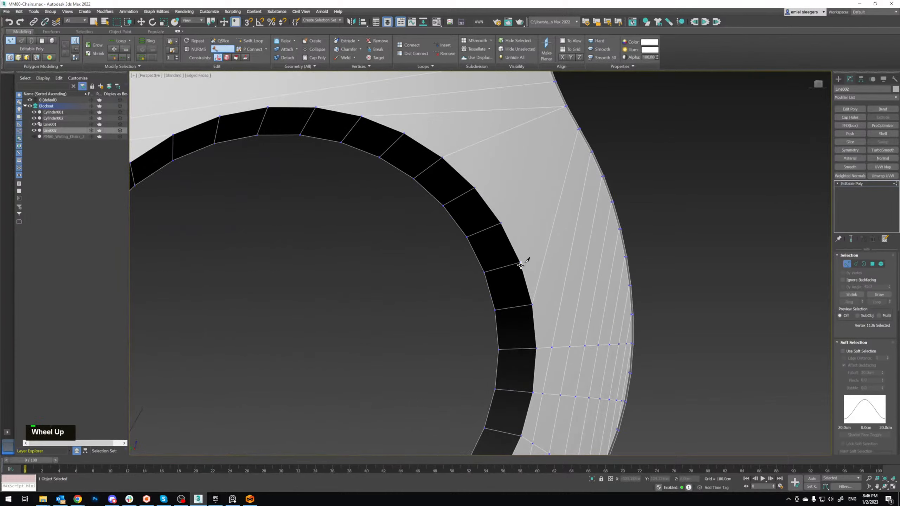
pyautogui.click(579, 129)
pyautogui.rightClick(498, 209)
pyautogui.click(476, 186)
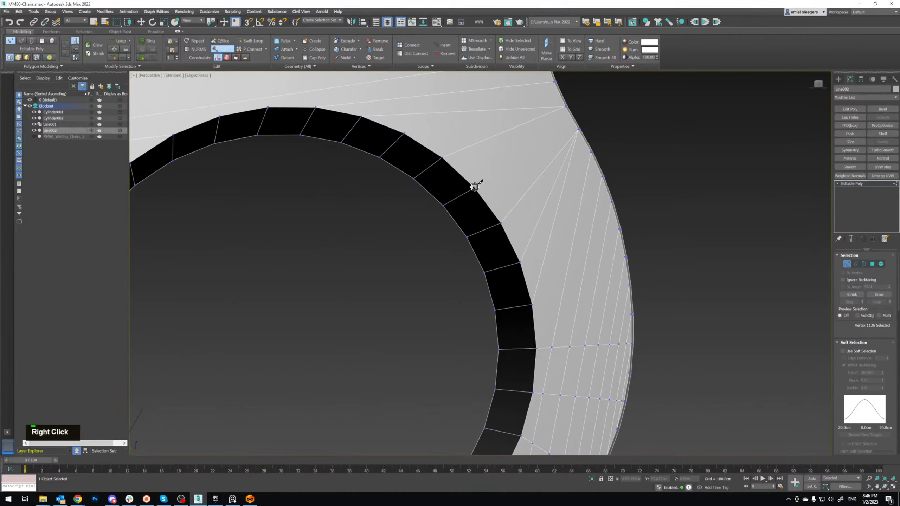
pyautogui.click(566, 107)
pyautogui.rightClick(566, 107)
pyautogui.click(405, 133)
pyautogui.rightClick(564, 107)
# Step: Cut edges from the top-left rim of the hub hole to vertices on the frame's upper-left edge
pyautogui.moveTo(564, 107); pyautogui.dragTo(394, 183, button='middle')
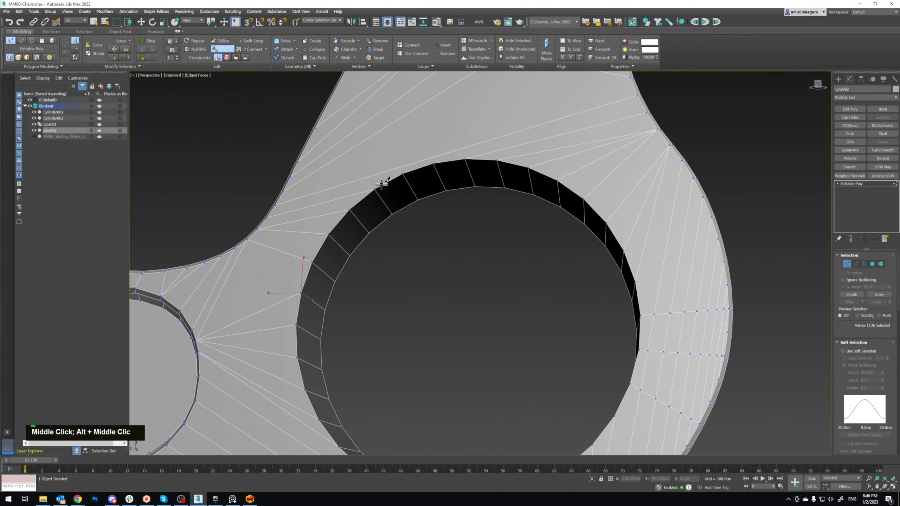
pyautogui.rightClick(286, 187)
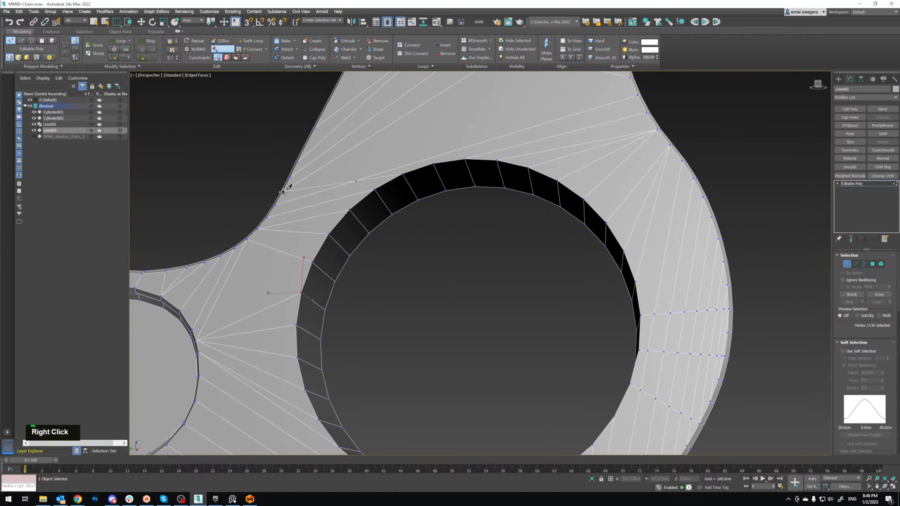
pyautogui.click(434, 163)
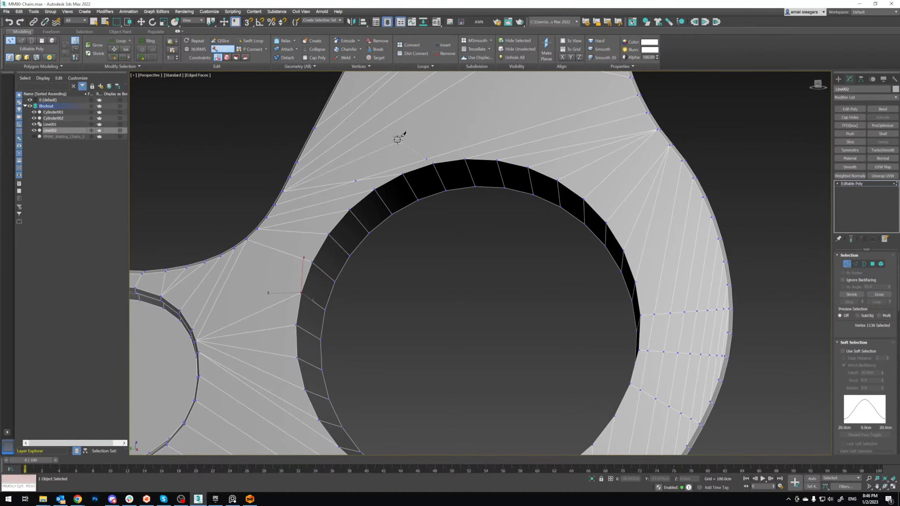
pyautogui.rightClick(320, 126)
# Step: Select the front rim edge loop of the hub hole and chamfer it by about 0.19 cm
pyautogui.press('w')
pyautogui.scroll(-5, 394, 156)
pyautogui.press('2')
pyautogui.scroll(5, 399, 163)
pyautogui.doubleClick(372, 155)
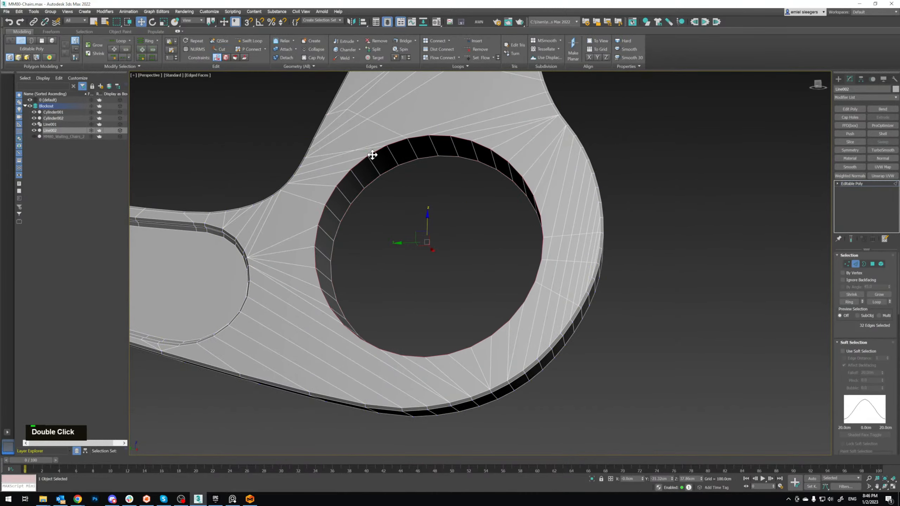
pyautogui.keyDown('alt'); pyautogui.moveTo(387, 173); pyautogui.dragTo(379, 105, button='middle'); pyautogui.keyUp('alt')
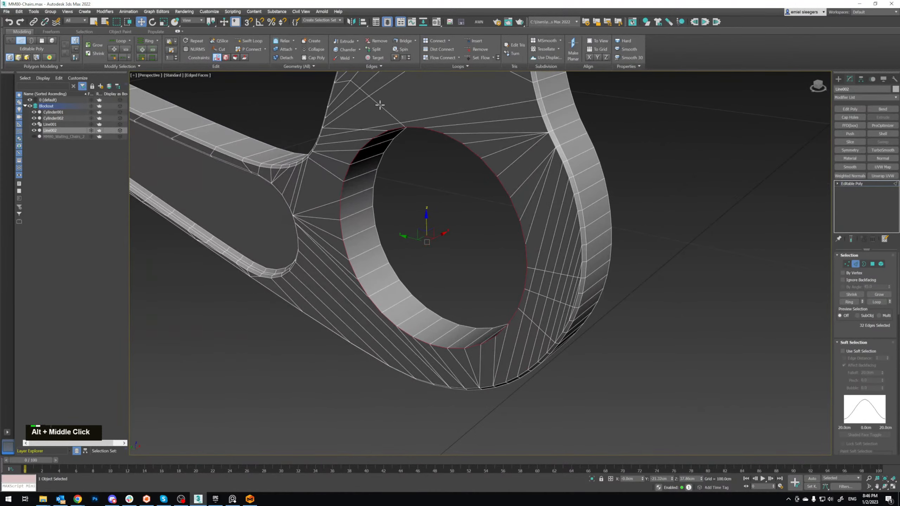
pyautogui.doubleClick(360, 49)
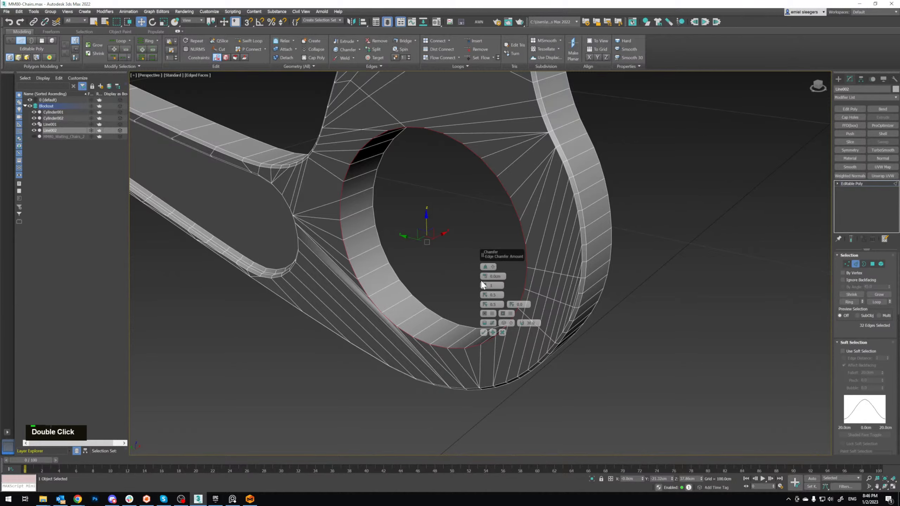
pyautogui.moveTo(485, 290); pyautogui.dragTo(484, 276)
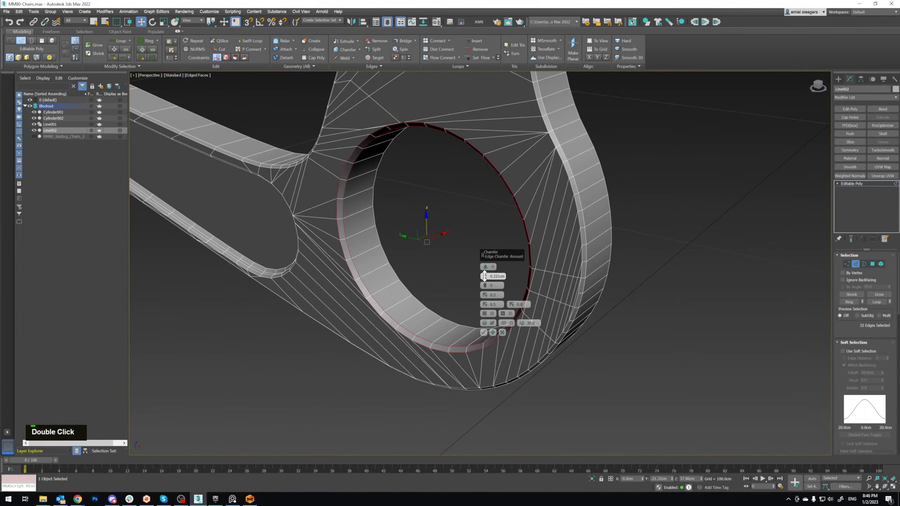
pyautogui.keyDown('alt'); pyautogui.moveTo(445, 235); pyautogui.dragTo(451, 230, button='middle'); pyautogui.keyUp('alt')
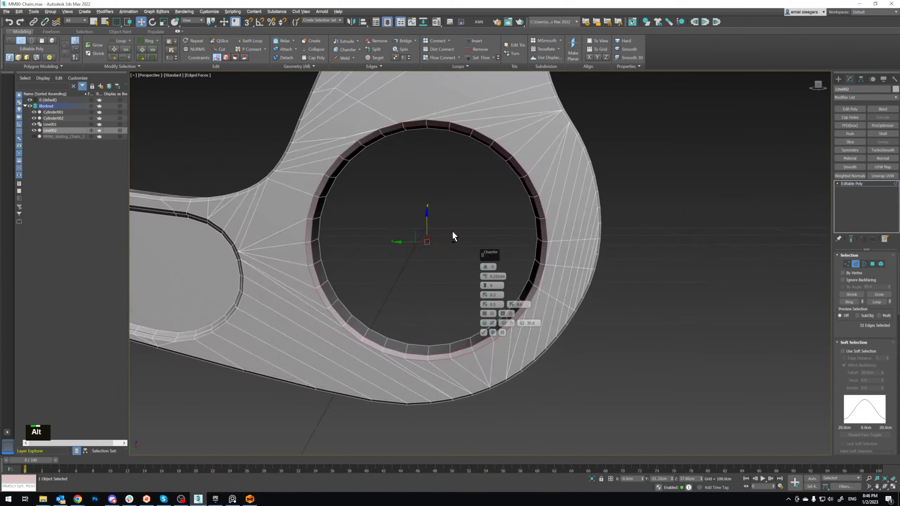
pyautogui.doubleClick(486, 279)
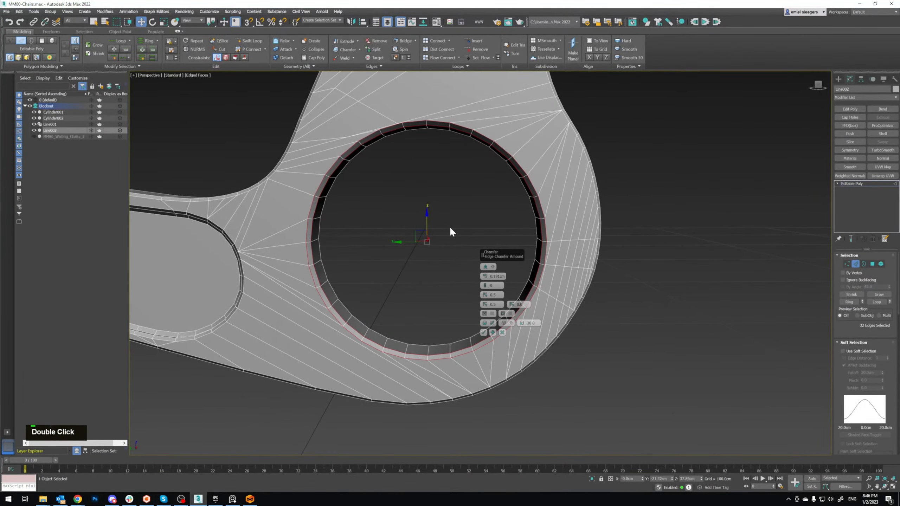
pyautogui.click(484, 333)
pyautogui.moveTo(412, 157); pyautogui.dragTo(427, 189, button='middle')
pyautogui.scroll(5, 411, 157)
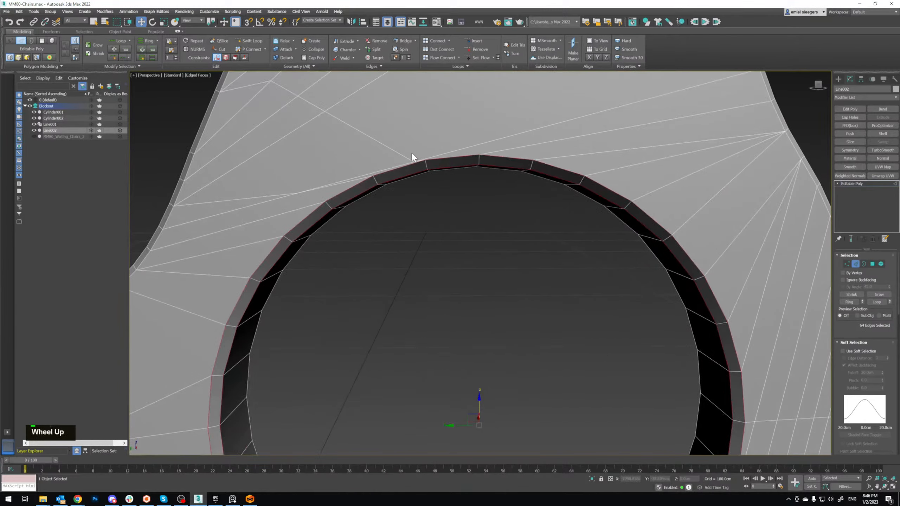
pyautogui.press('1')
pyautogui.click(414, 161)
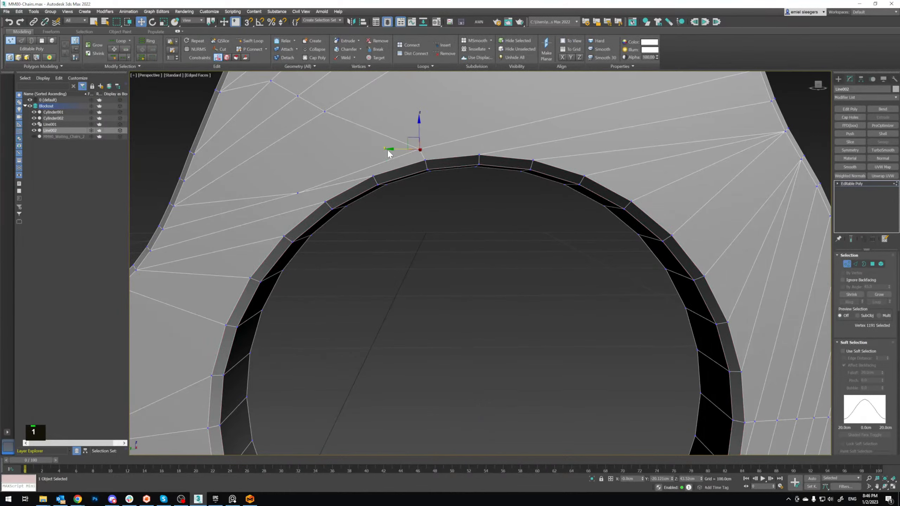
pyautogui.scroll(-4, 390, 151)
pyautogui.moveTo(345, 177); pyautogui.dragTo(419, 177, button='middle')
pyautogui.click(429, 154)
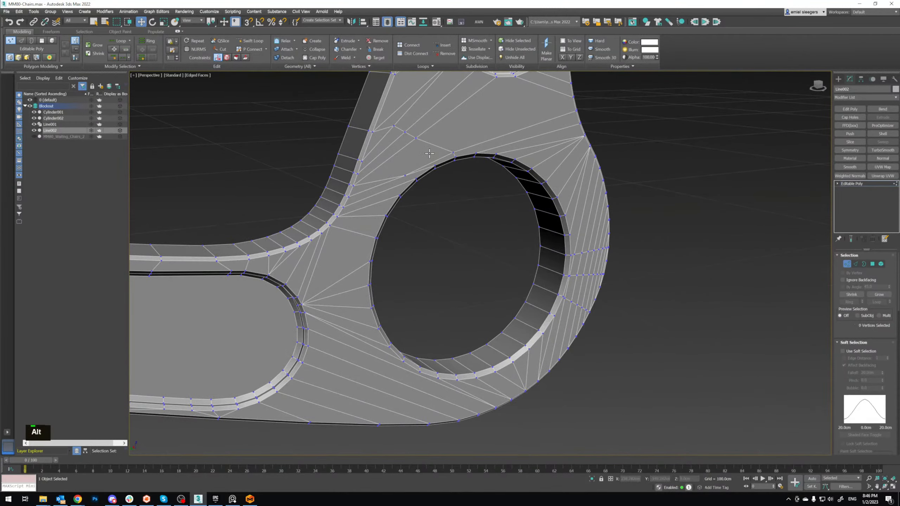
pyautogui.click(376, 58)
pyautogui.scroll(3, 407, 178)
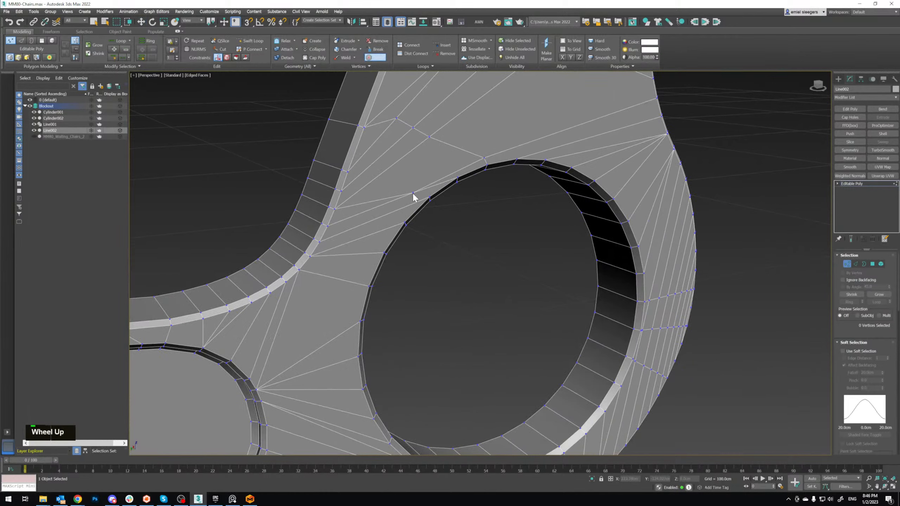
pyautogui.rightClick(397, 207)
pyautogui.scroll(-5, 397, 206)
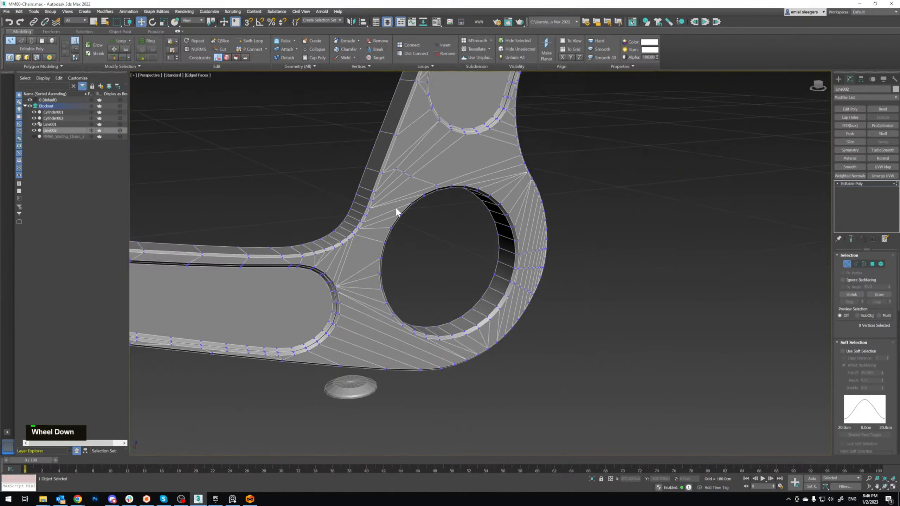
pyautogui.scroll(1, 428, 186)
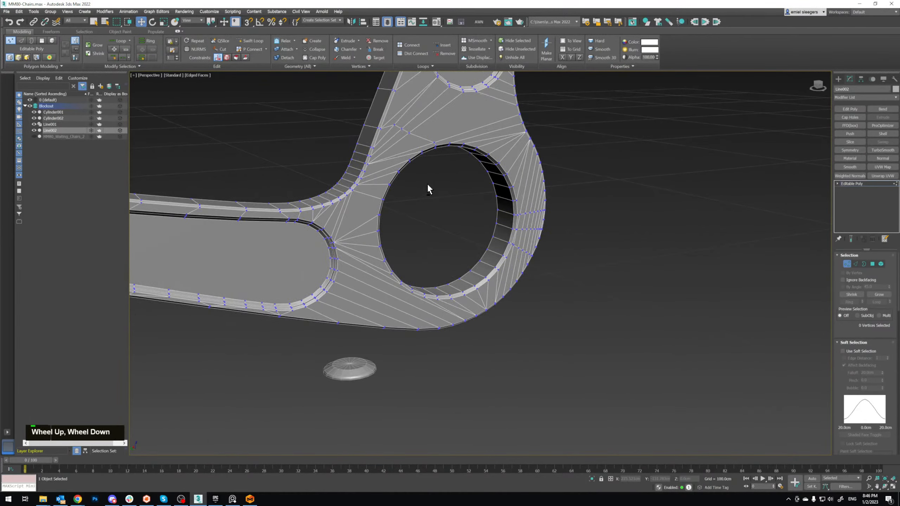
# Step: Save the scene and show the frame's hub in a maximized Left wireframe view
pyautogui.hotkey('ctrl', 's')
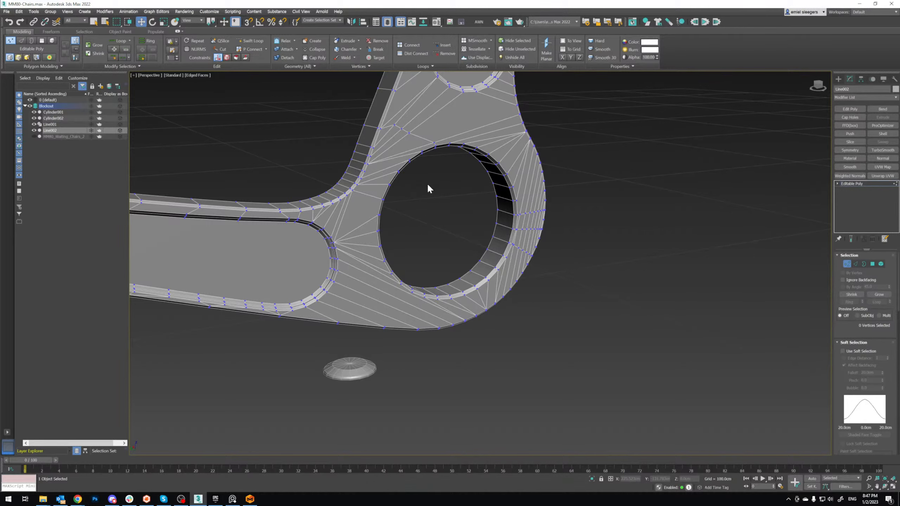
pyautogui.moveTo(428, 185); pyautogui.dragTo(402, 233, button='middle')
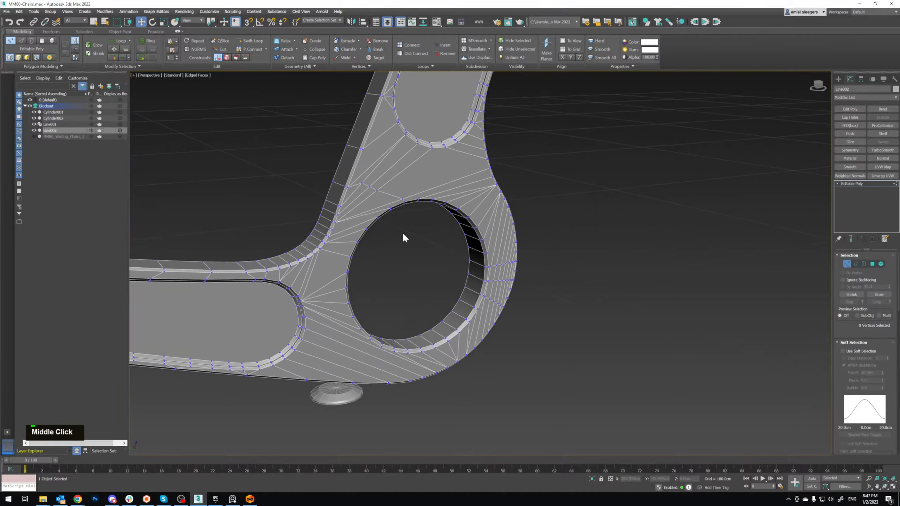
pyautogui.hotkey('alt', 'w')
pyautogui.click(584, 147)
pyautogui.hotkey('alt', 'w')
pyautogui.hotkey('alt', 'w')
pyautogui.click(337, 324)
pyautogui.hotkey('alt', 'w')
pyautogui.moveTo(337, 328); pyautogui.dragTo(483, 250, button='middle')
# Step: Create a thin 32-sided cylinder of about 7.9 cm radius around the hub hole as a guide circle
pyautogui.click(860, 184)
pyautogui.click(838, 80)
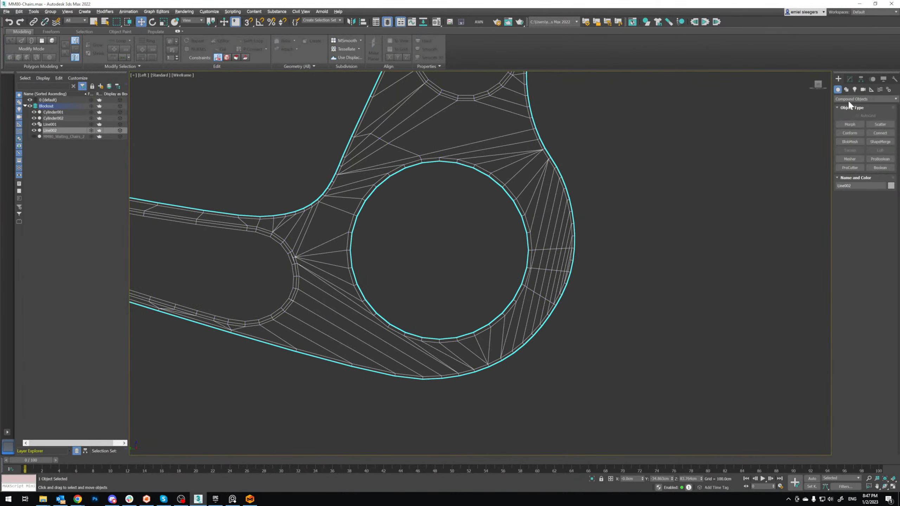
pyautogui.click(848, 99)
pyautogui.click(852, 106)
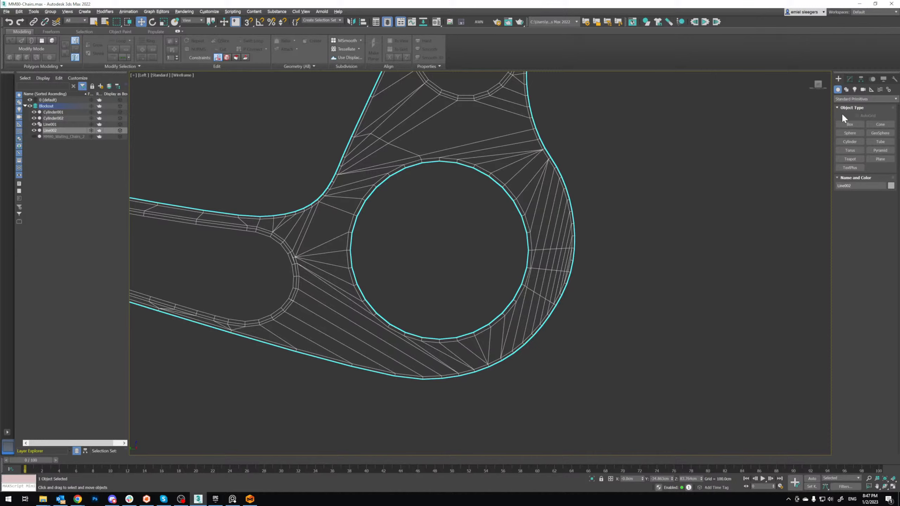
pyautogui.click(850, 142)
pyautogui.moveTo(428, 237); pyautogui.dragTo(529, 318)
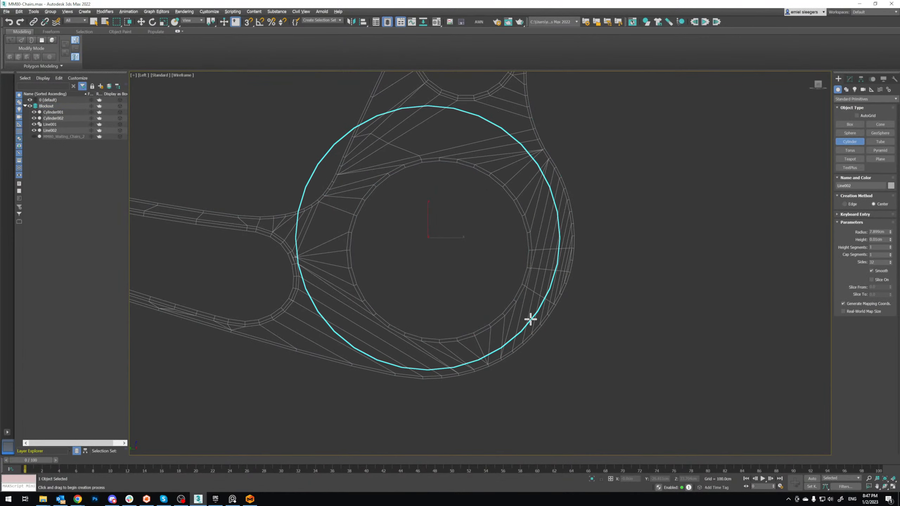
pyautogui.click(553, 304)
# Step: Scale up and move the guide cylinder until its outline follows the rounded outer edge of the hub
pyautogui.press('w')
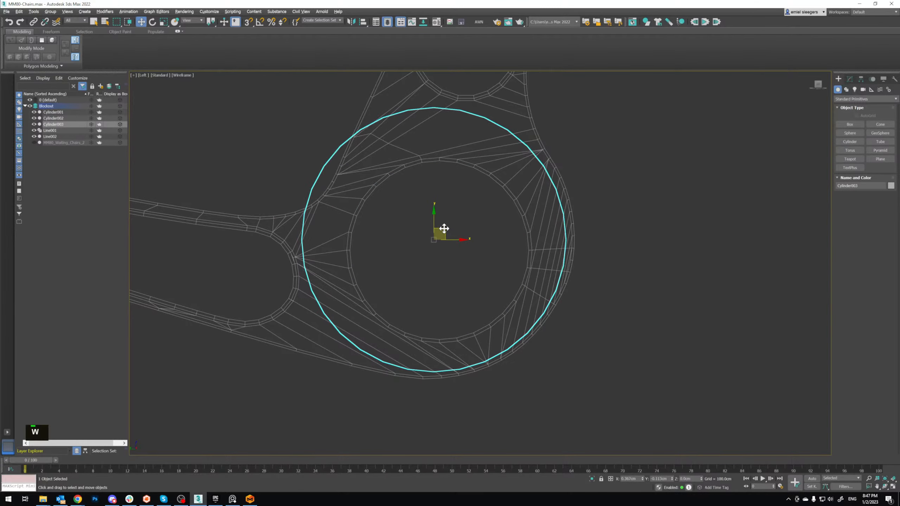
pyautogui.press('r')
pyautogui.moveTo(440, 244); pyautogui.dragTo(438, 222)
pyautogui.press('w')
pyautogui.press('r')
pyautogui.press('w')
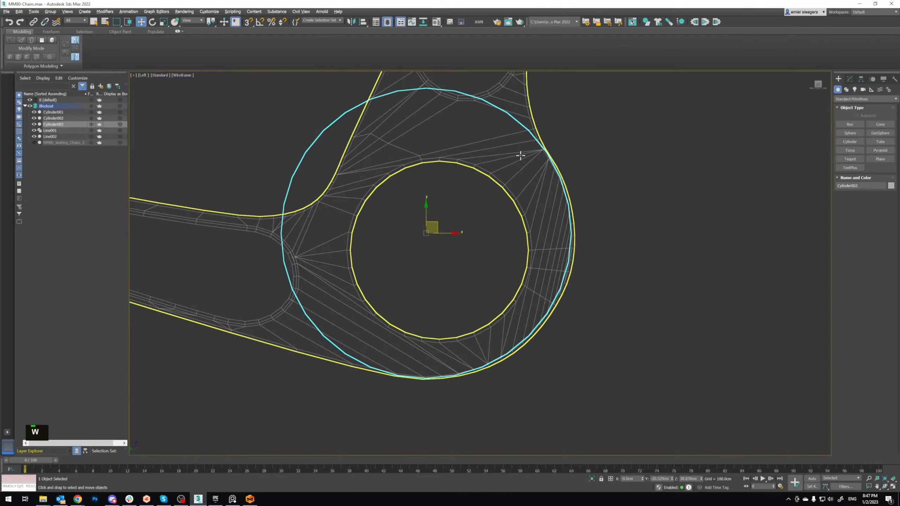
# Step: Select the side frame and move its upper-right hub edge vertices outward to smooth the curve along the guide circle
pyautogui.moveTo(542, 90); pyautogui.dragTo(504, 162, button='middle')
pyautogui.click(488, 171)
pyautogui.scroll(6, 492, 179)
pyautogui.press('1')
pyautogui.scroll(-2, 482, 209)
pyautogui.moveTo(521, 276); pyautogui.dragTo(466, 187, button='middle')
pyautogui.scroll(2, 504, 259)
pyautogui.moveTo(511, 251); pyautogui.dragTo(509, 250)
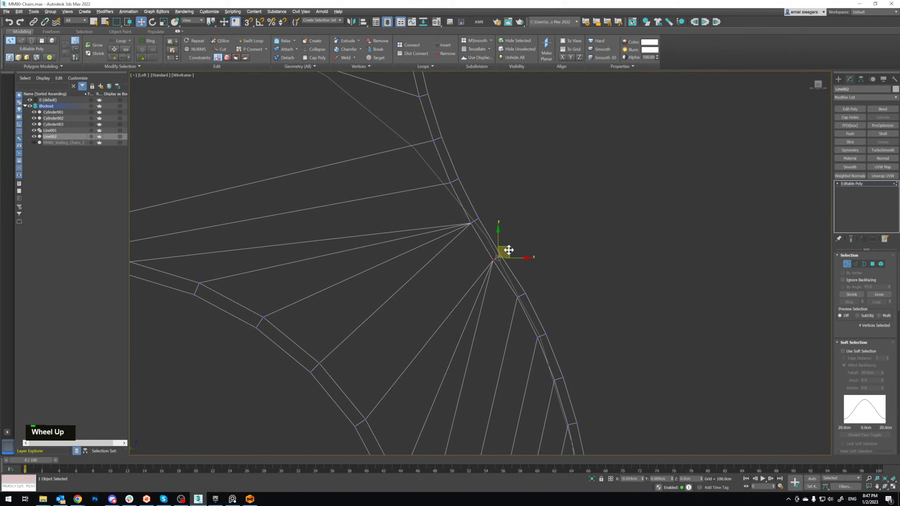
pyautogui.moveTo(509, 287); pyautogui.dragTo(495, 253, button='middle')
pyautogui.moveTo(495, 253); pyautogui.dragTo(514, 256)
pyautogui.moveTo(511, 287); pyautogui.dragTo(506, 251, button='middle')
pyautogui.moveTo(505, 252); pyautogui.dragTo(529, 264)
# Step: Shift the edge vertices where the hub meets the backrest outward to even out the transition
pyautogui.moveTo(468, 181); pyautogui.dragTo(480, 218, button='middle')
pyautogui.scroll(2, 480, 218)
pyautogui.moveTo(480, 219); pyautogui.dragTo(498, 218)
pyautogui.moveTo(448, 164); pyautogui.dragTo(472, 194)
pyautogui.click(471, 192)
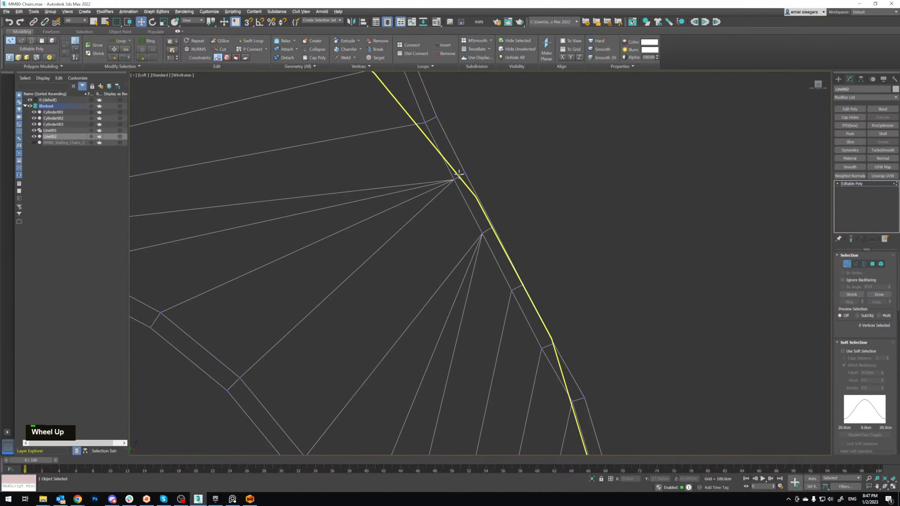
pyautogui.moveTo(448, 165); pyautogui.dragTo(466, 167)
# Step: Move the next vertex pairs down the hub's upper-right outer edge into a smoother arc
pyautogui.scroll(-3, 471, 178)
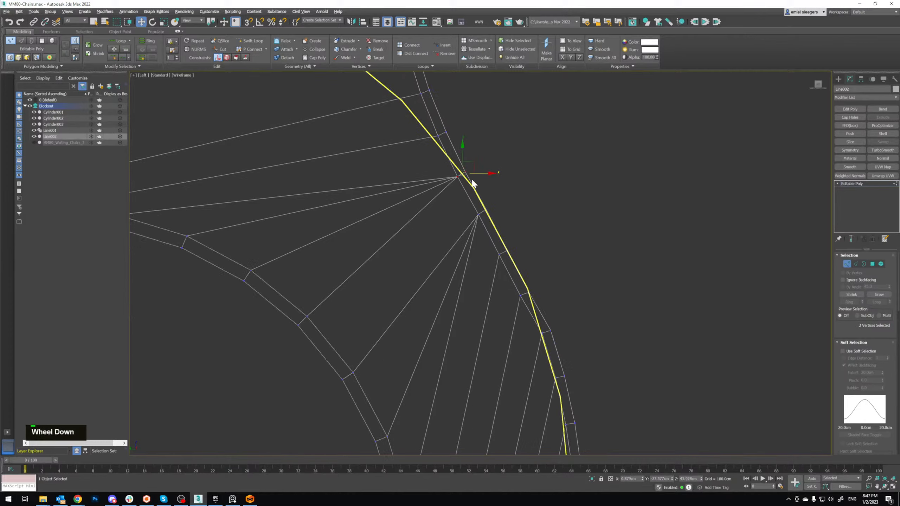
pyautogui.moveTo(499, 244); pyautogui.dragTo(483, 182, button='middle')
pyautogui.scroll(2, 491, 199)
pyautogui.moveTo(498, 222); pyautogui.dragTo(517, 226)
pyautogui.moveTo(516, 226); pyautogui.dragTo(516, 190, button='middle')
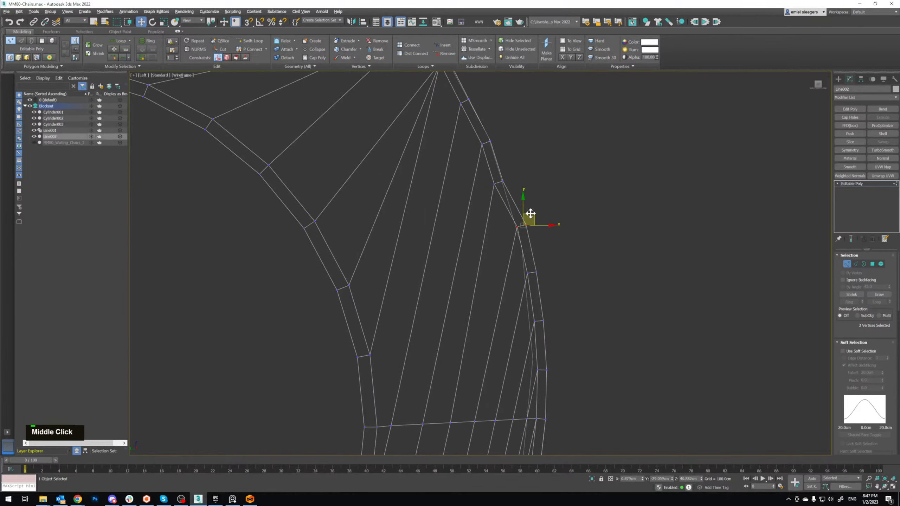
pyautogui.moveTo(521, 215); pyautogui.dragTo(521, 214)
# Step: Adjust the outer edge vertices just above the upper horizontal cut across the hub's right side to round the curve
pyautogui.moveTo(536, 268); pyautogui.dragTo(526, 225, button='middle')
pyautogui.moveTo(508, 217); pyautogui.dragTo(526, 225)
pyautogui.moveTo(521, 244); pyautogui.dragTo(526, 189, button='middle')
pyautogui.moveTo(521, 213)
pyautogui.mouseDown()
pyautogui.moveTo(559, 237)
pyautogui.moveTo(533, 213)
pyautogui.mouseUp()
pyautogui.moveTo(530, 268); pyautogui.dragTo(532, 229, button='middle')
pyautogui.moveTo(527, 222)
pyautogui.mouseDown()
pyautogui.moveTo(557, 244)
pyautogui.moveTo(540, 224)
pyautogui.mouseUp()
pyautogui.moveTo(508, 256); pyautogui.dragTo(516, 232, button='middle')
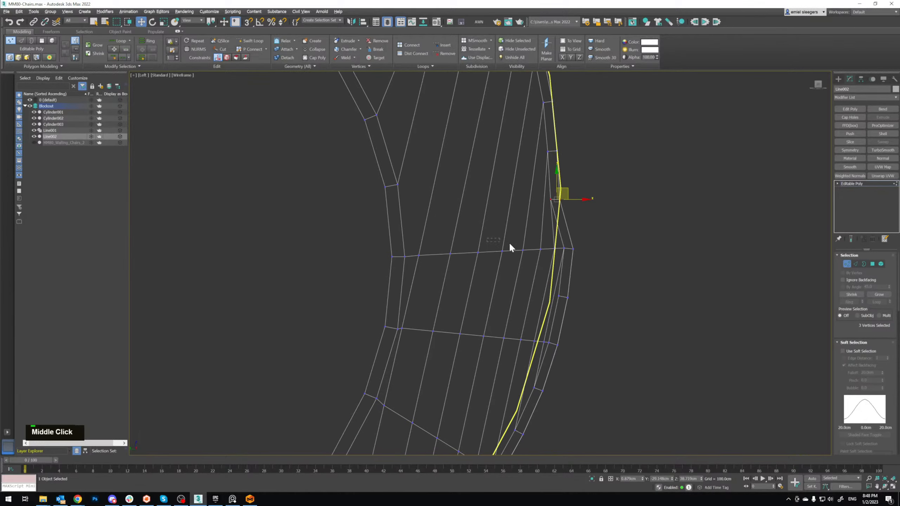
# Step: Move the outer vertices of the upper horizontal cut inward, leaving the vertices nearer the hole out of the selection
pyautogui.moveTo(510, 244); pyautogui.dragTo(560, 250)
pyautogui.keyDown('alt'); pyautogui.click(493, 250); pyautogui.keyUp('alt')
pyautogui.keyDown('alt'); pyautogui.click(508, 251); pyautogui.keyUp('alt')
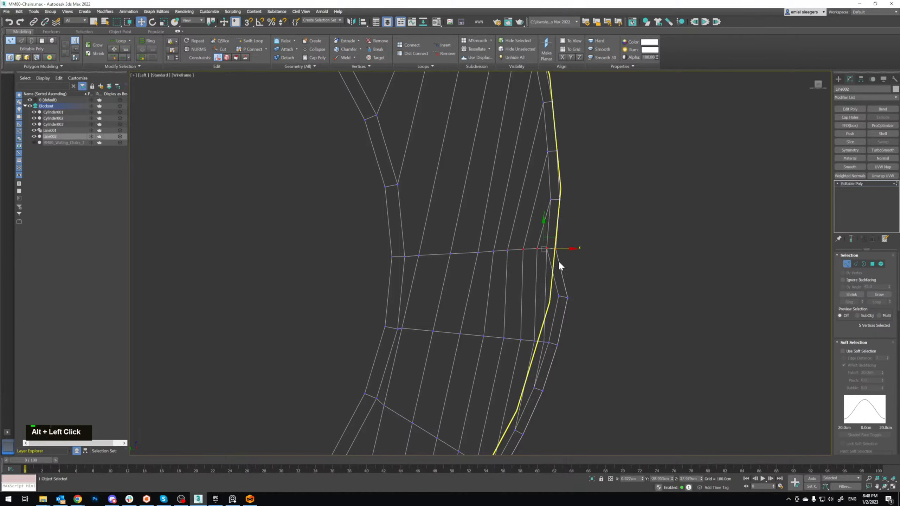
pyautogui.moveTo(538, 279); pyautogui.dragTo(553, 240, button='middle')
pyautogui.click(574, 257)
# Step: Shift the outer vertices of the lower horizontal cut inward with graduated spacing and pull in the edge vertices between both cuts
pyautogui.moveTo(499, 297); pyautogui.dragTo(587, 317)
pyautogui.hotkey('ctrl', 'z')
pyautogui.keyDown('ctrl'); pyautogui.moveTo(491, 324); pyautogui.dragTo(491, 325); pyautogui.keyUp('ctrl')
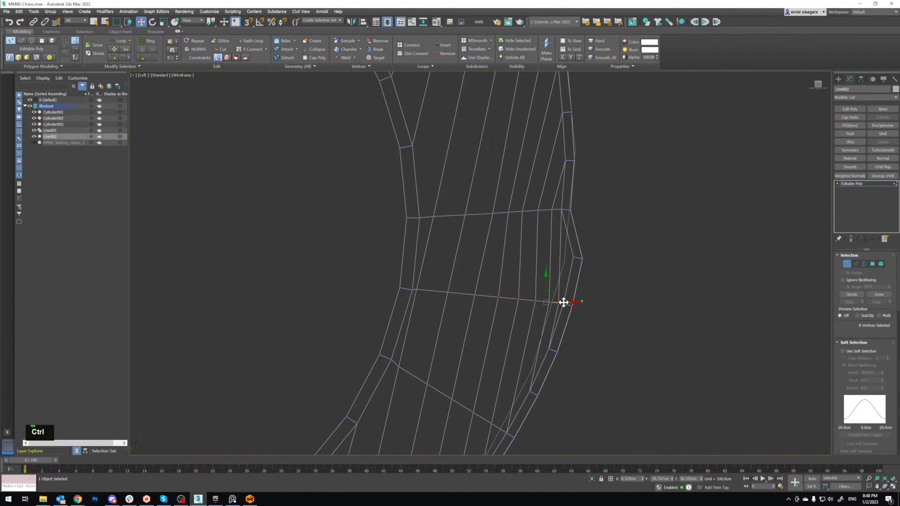
pyautogui.moveTo(565, 302); pyautogui.dragTo(555, 302)
pyautogui.keyDown('alt'); pyautogui.moveTo(480, 284); pyautogui.dragTo(502, 313); pyautogui.keyUp('alt')
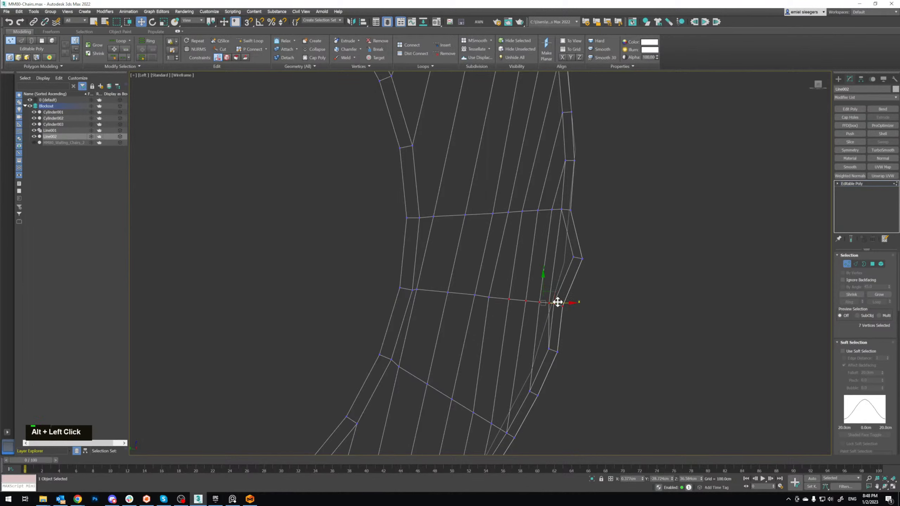
pyautogui.moveTo(560, 302); pyautogui.dragTo(551, 302)
pyautogui.keyDown('alt'); pyautogui.moveTo(486, 290); pyautogui.dragTo(553, 303); pyautogui.keyUp('alt')
pyautogui.moveTo(578, 261); pyautogui.dragTo(573, 247)
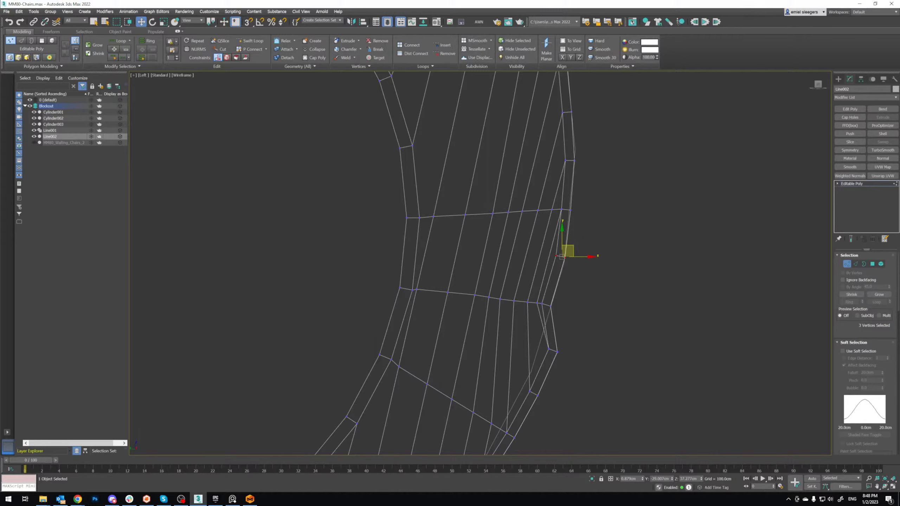
# Step: Switch to Discord, maximize its window and open the FastTrackTutorials general-talk channel
pyautogui.scroll(-1, 566, 252)
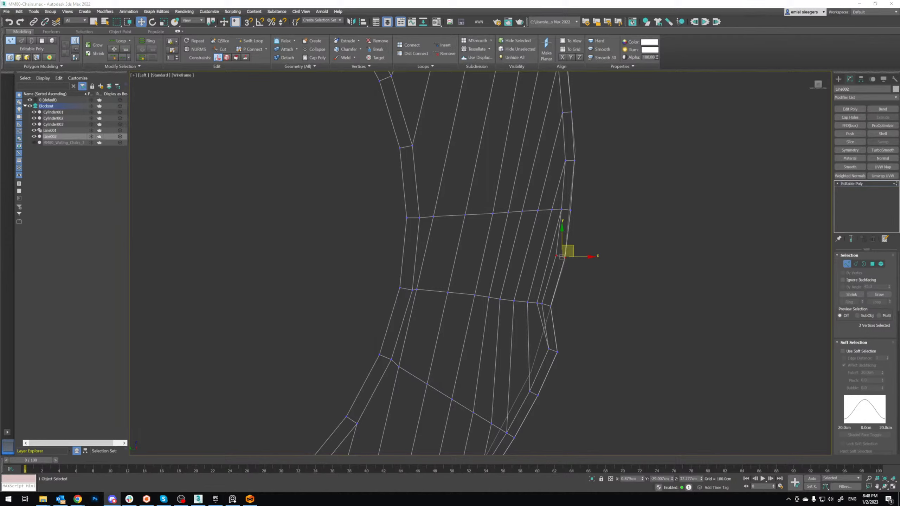
pyautogui.moveTo(0, 156); pyautogui.dragTo(515, 133)
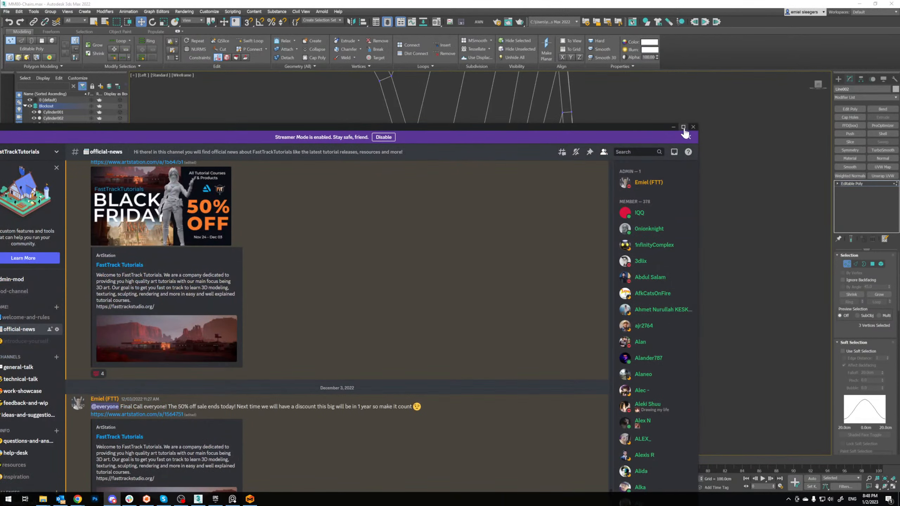
pyautogui.click(684, 127)
pyautogui.click(62, 244)
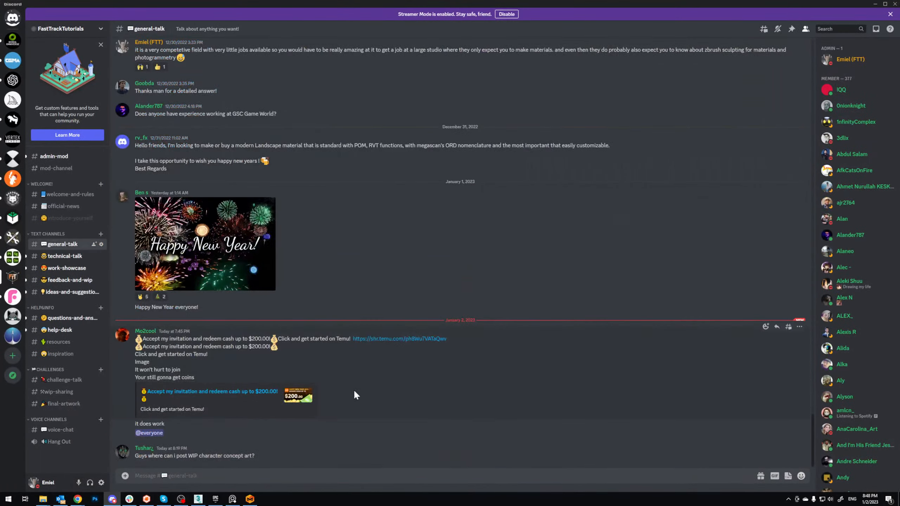
pyautogui.scroll(-1, 351, 385)
# Step: Open the server ban dialog for the member who posted the Temu cash invitation in general-talk
pyautogui.click(800, 326)
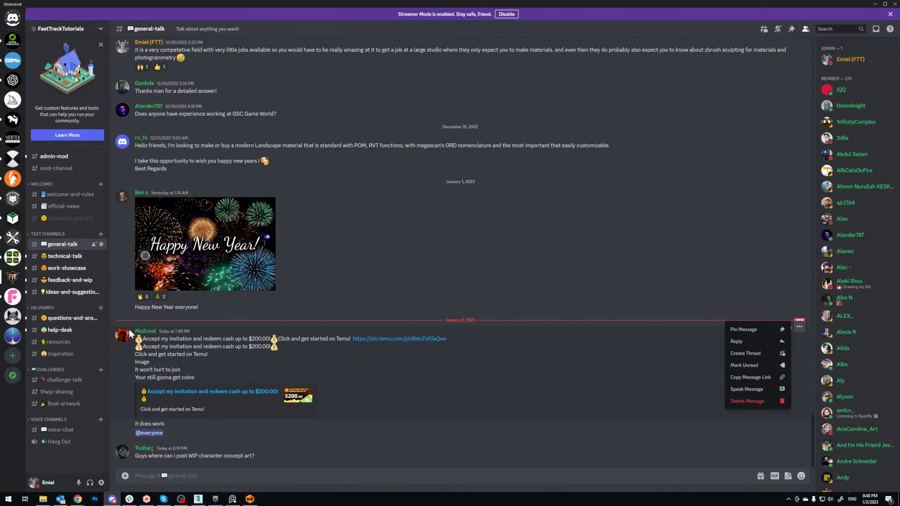
pyautogui.click(145, 332)
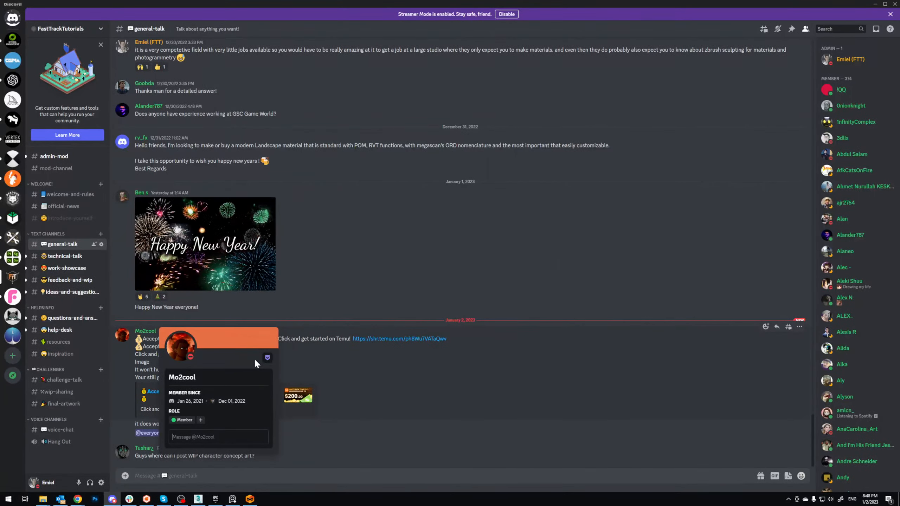
pyautogui.click(299, 375)
pyautogui.rightClick(122, 334)
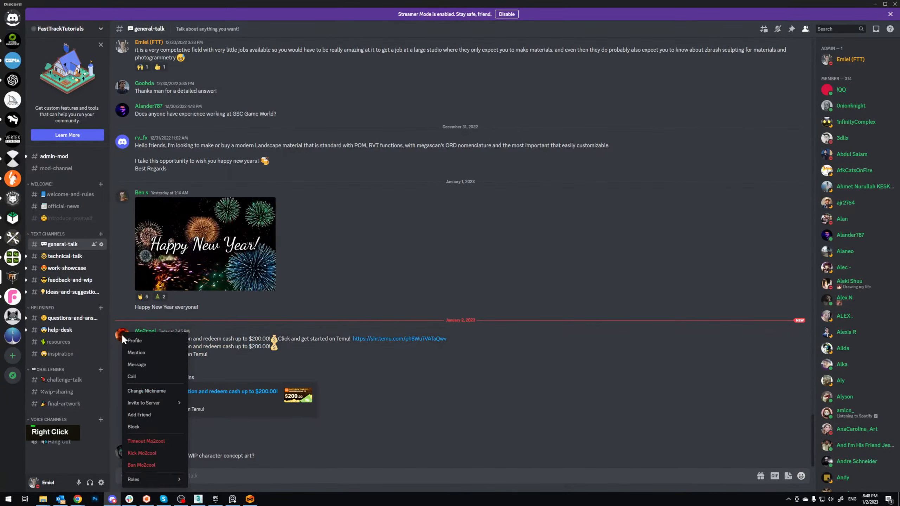
pyautogui.click(141, 465)
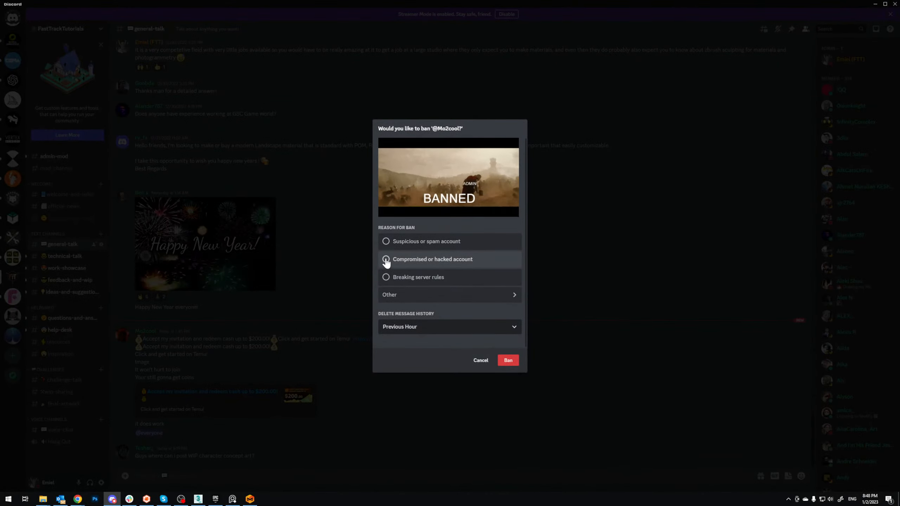
# Step: Ban the spam poster as a suspicious or spam account, deleting the previous 7 days of messages, and open the technical-talk channel
pyautogui.click(386, 242)
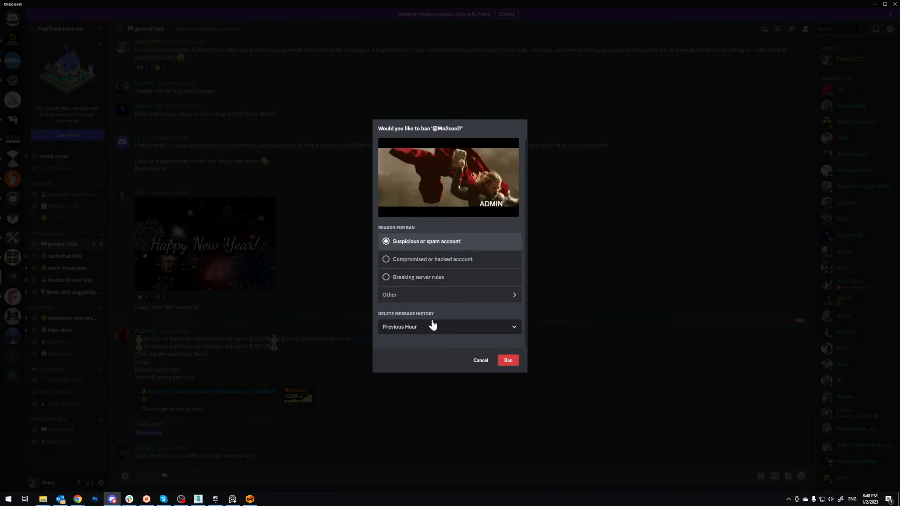
pyautogui.click(440, 331)
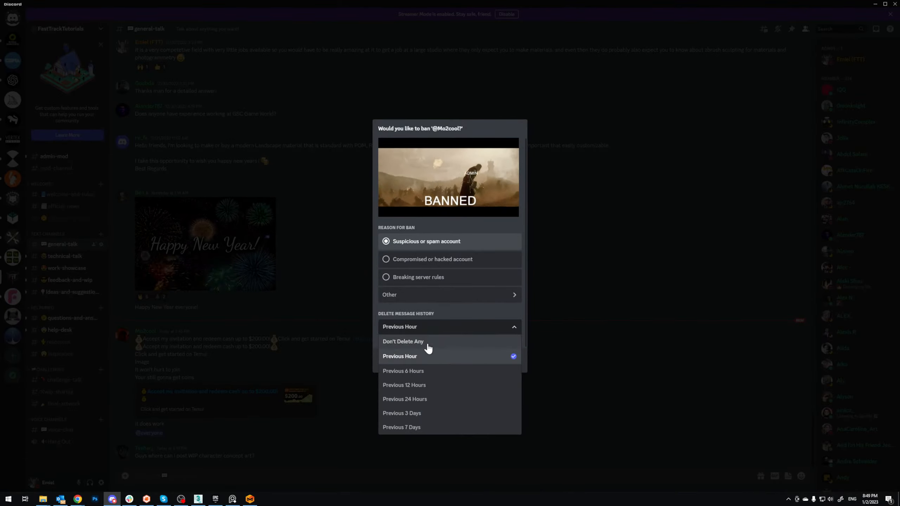
pyautogui.click(418, 427)
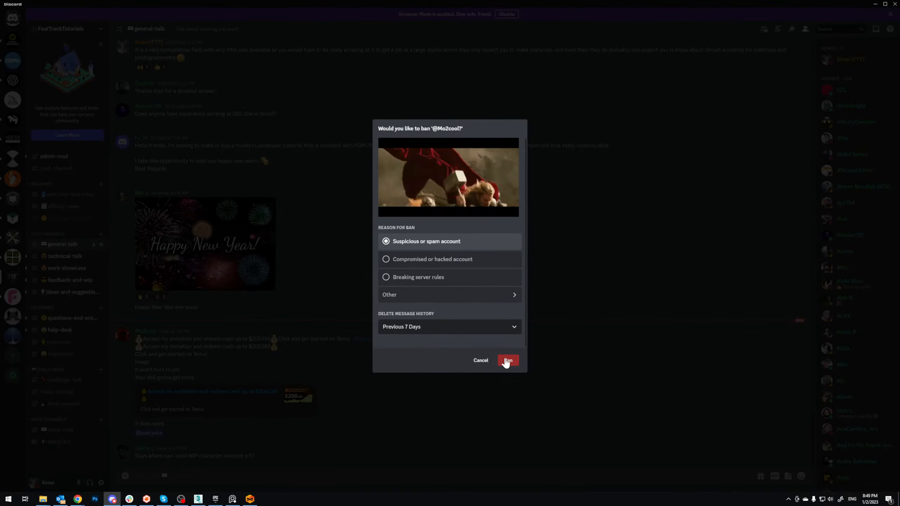
pyautogui.click(503, 362)
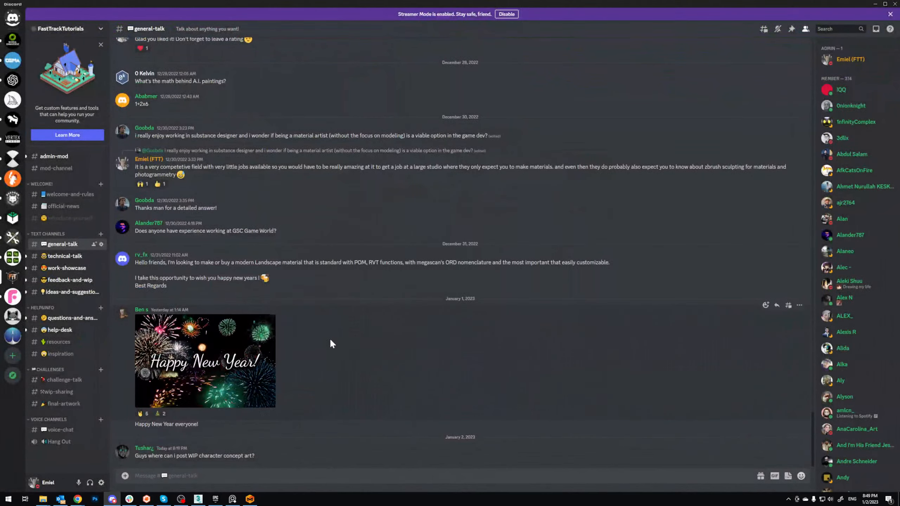
pyautogui.click(65, 256)
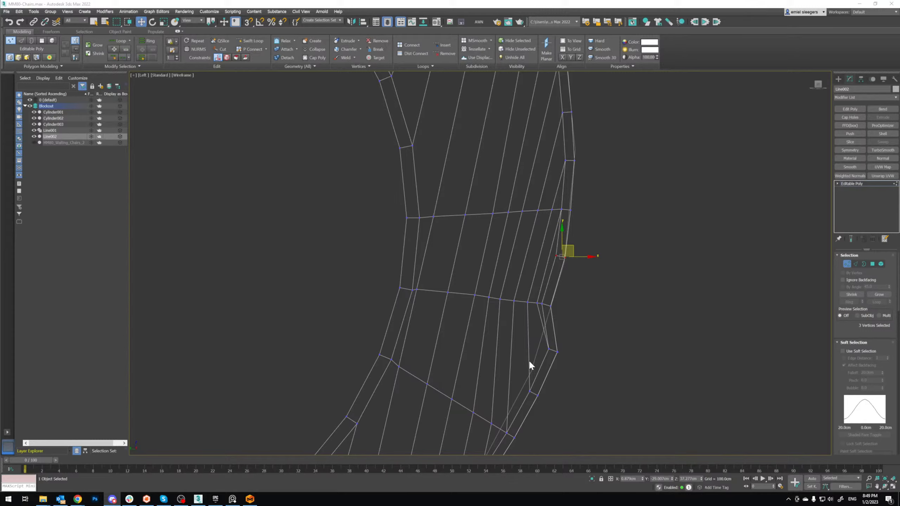
# Step: In 3ds Max, move the outer-edge vertices on the right side of the frame's hub onto the guide cylinder's circular outline
pyautogui.moveTo(548, 372); pyautogui.dragTo(553, 296, button='middle')
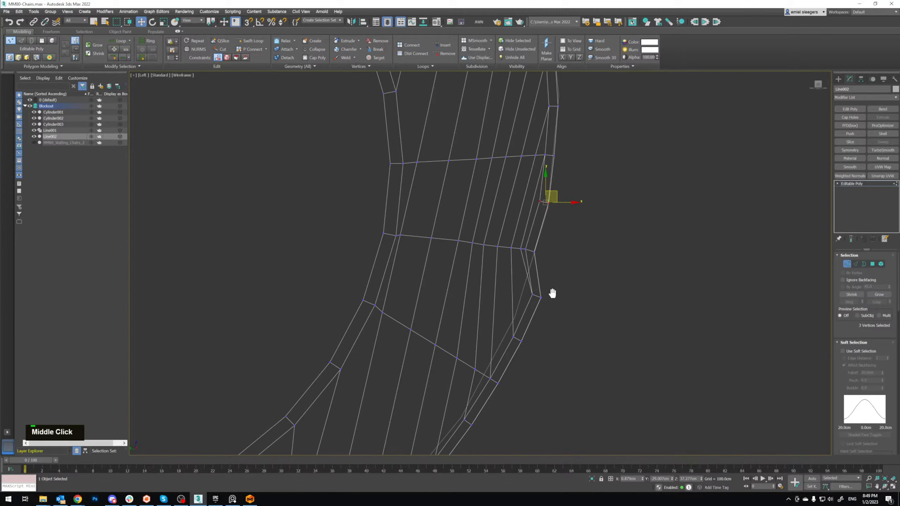
pyautogui.scroll(3, 515, 273)
pyautogui.moveTo(515, 273); pyautogui.dragTo(571, 229, button='middle')
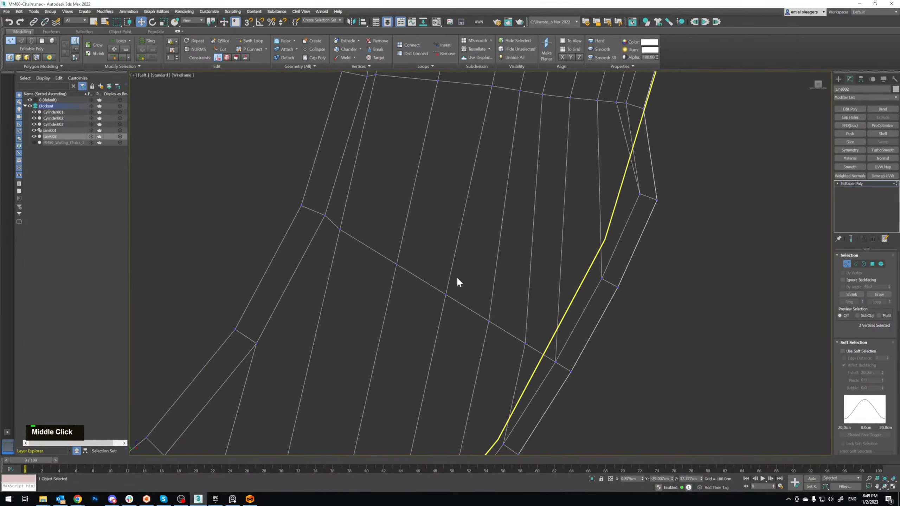
pyautogui.moveTo(583, 385); pyautogui.dragTo(582, 385)
pyautogui.moveTo(539, 337); pyautogui.dragTo(510, 319)
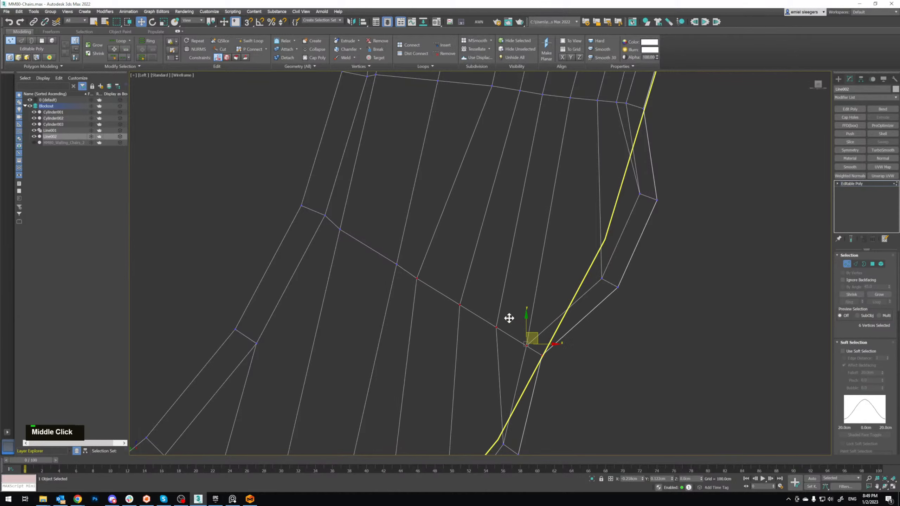
pyautogui.moveTo(564, 259); pyautogui.dragTo(625, 183)
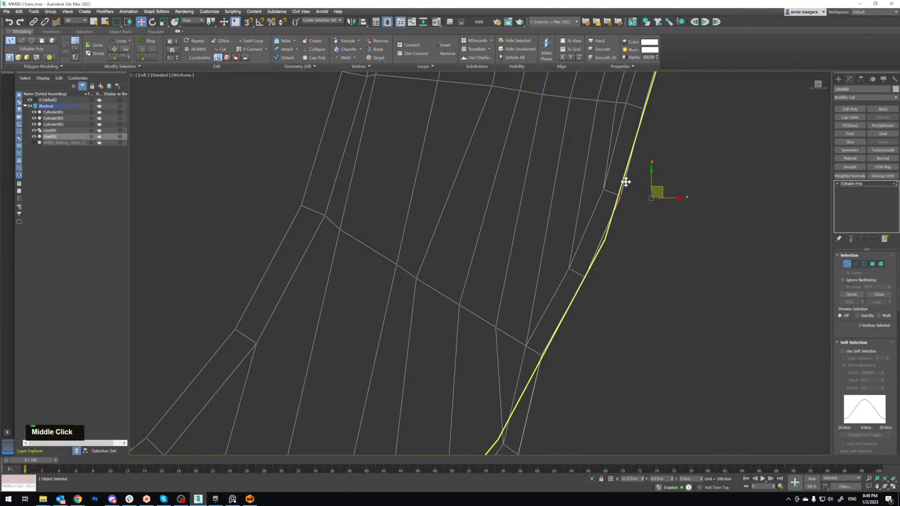
# Step: Continue down the hub's lower-right curve, moving the next three edge vertex pairs onto the guide circle
pyautogui.scroll(-2, 625, 182)
pyautogui.moveTo(587, 284); pyautogui.dragTo(630, 209, button='middle')
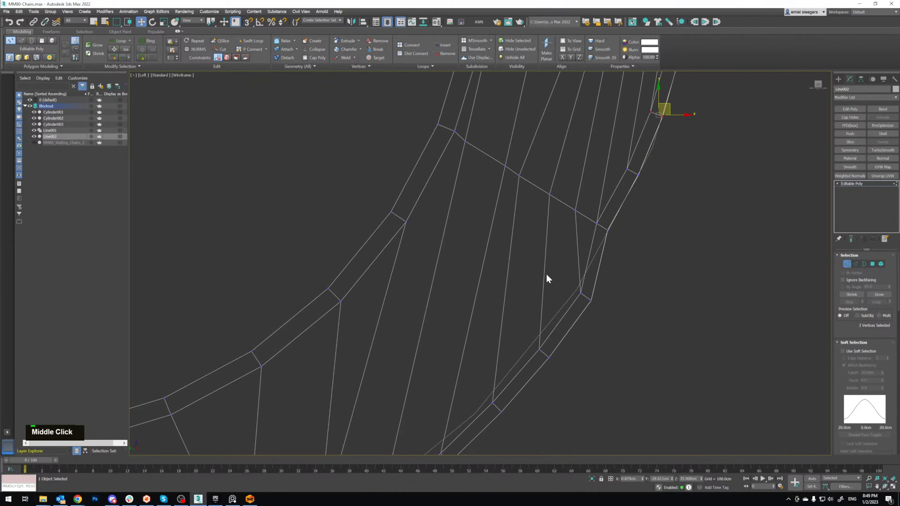
pyautogui.moveTo(546, 274); pyautogui.dragTo(582, 279)
pyautogui.moveTo(582, 281); pyautogui.dragTo(633, 235, button='middle')
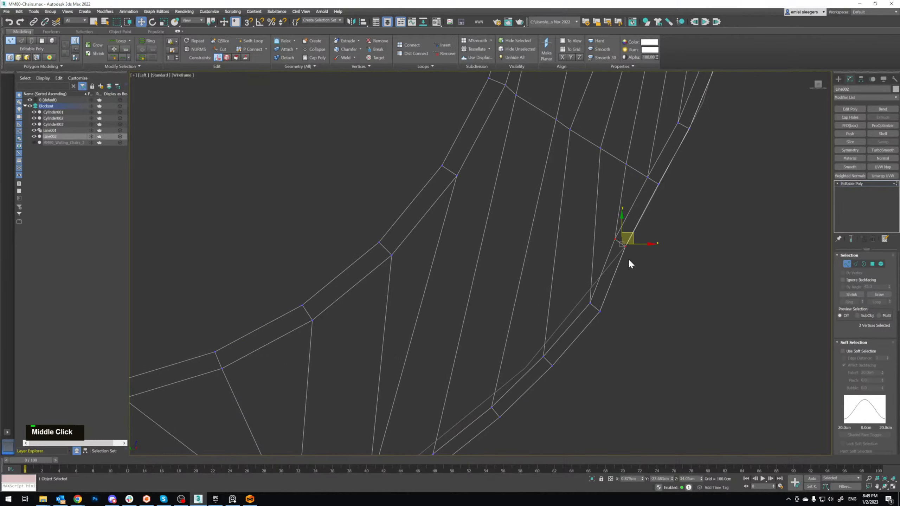
pyautogui.moveTo(571, 286)
pyautogui.mouseDown()
pyautogui.moveTo(612, 320)
pyautogui.moveTo(589, 283)
pyautogui.mouseUp()
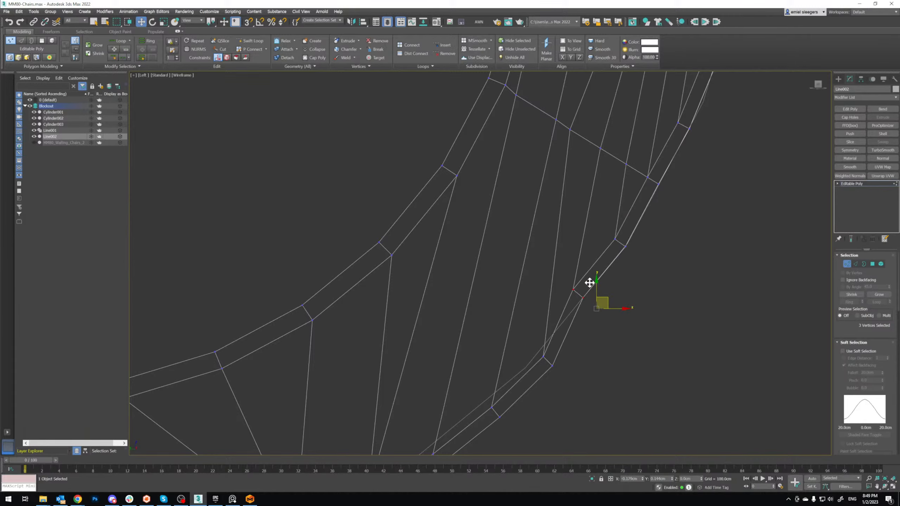
pyautogui.moveTo(571, 386); pyautogui.dragTo(542, 340)
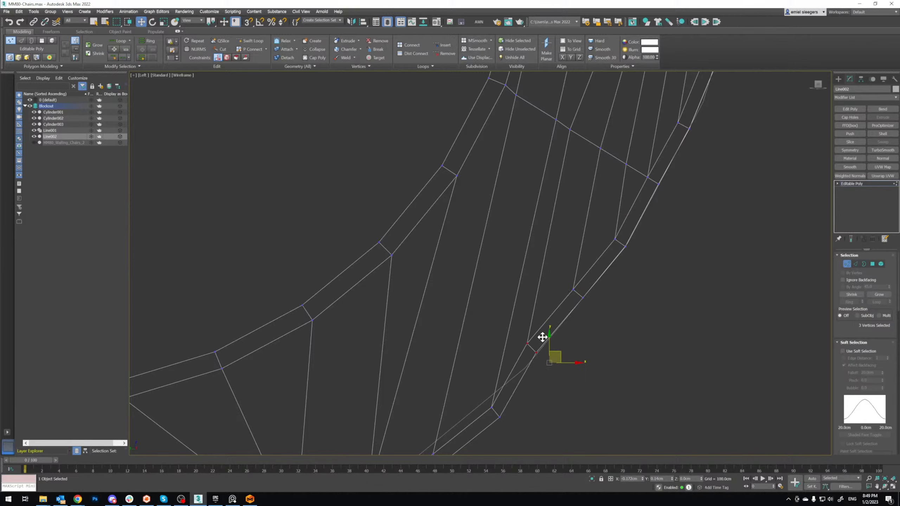
# Step: Align the outer-edge vertex pairs where the hub's lower-right curve turns toward its underside with the guide circle
pyautogui.moveTo(543, 340); pyautogui.dragTo(656, 247, button='middle')
pyautogui.moveTo(624, 340); pyautogui.dragTo(622, 339)
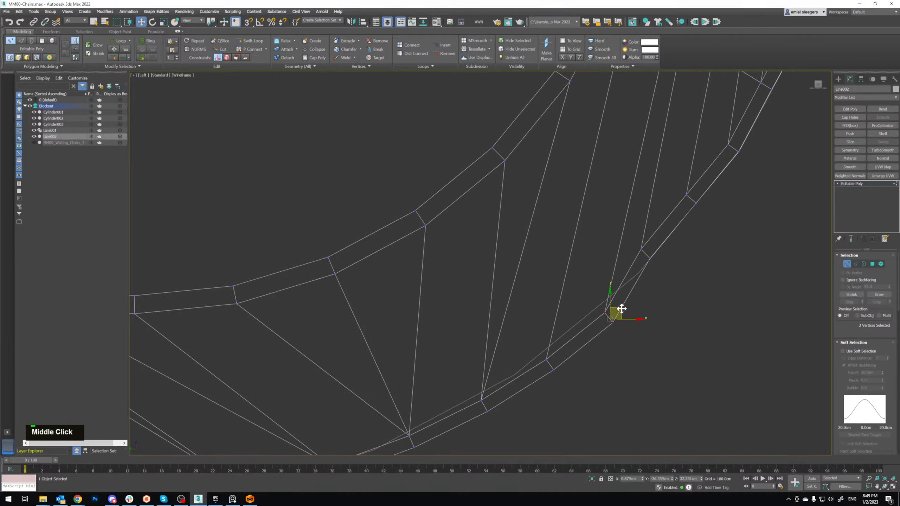
pyautogui.moveTo(619, 307); pyautogui.dragTo(602, 292)
pyautogui.moveTo(515, 341); pyautogui.dragTo(543, 337)
pyautogui.moveTo(542, 338); pyautogui.dragTo(545, 314, button='middle')
pyautogui.moveTo(552, 306); pyautogui.dragTo(498, 337)
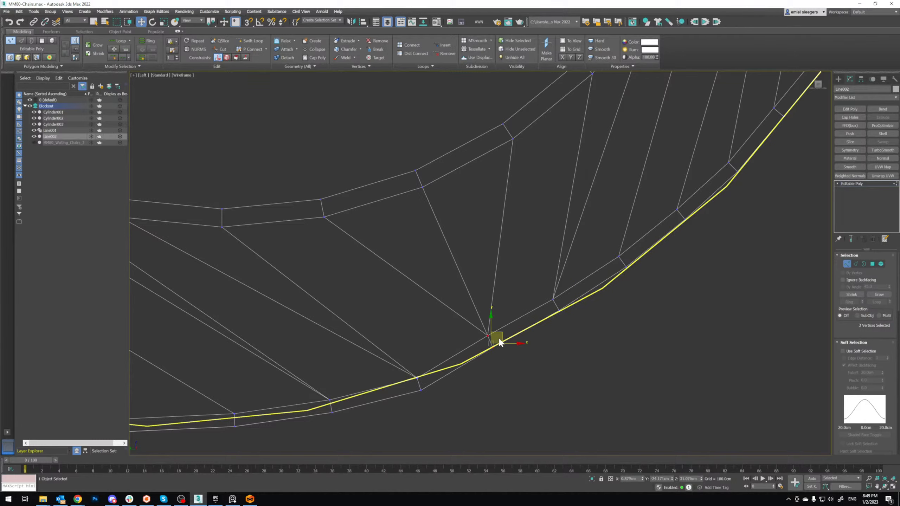
# Step: Raise the remaining vertex pairs along the hub's underside to smooth the bottom curve along the guide circle
pyautogui.moveTo(498, 338); pyautogui.dragTo(538, 369, button='middle')
pyautogui.moveTo(542, 355); pyautogui.dragTo(541, 342)
pyautogui.moveTo(540, 341); pyautogui.dragTo(590, 341, button='middle')
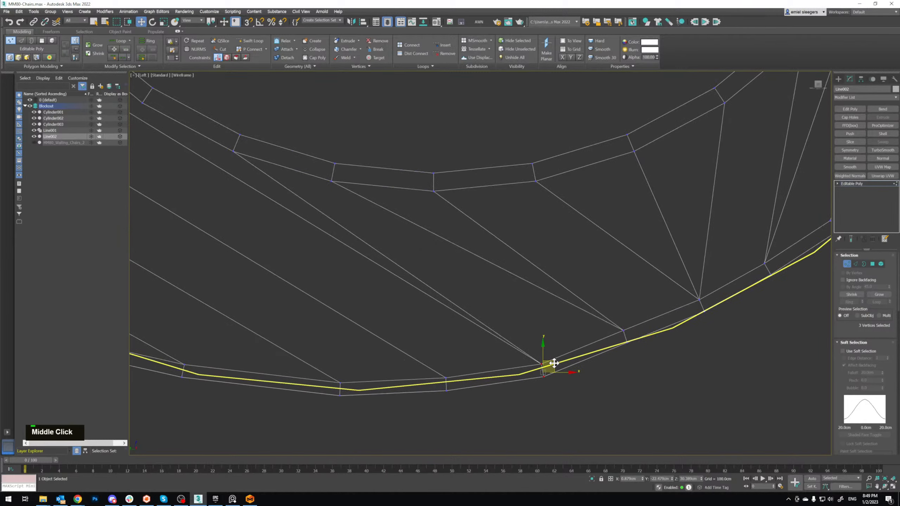
pyautogui.moveTo(555, 363); pyautogui.dragTo(551, 355)
pyautogui.moveTo(436, 357); pyautogui.dragTo(520, 351, button='middle')
pyautogui.moveTo(520, 351); pyautogui.dragTo(538, 363)
pyautogui.moveTo(491, 370); pyautogui.dragTo(604, 355, button='middle')
pyautogui.moveTo(521, 345); pyautogui.dragTo(589, 399)
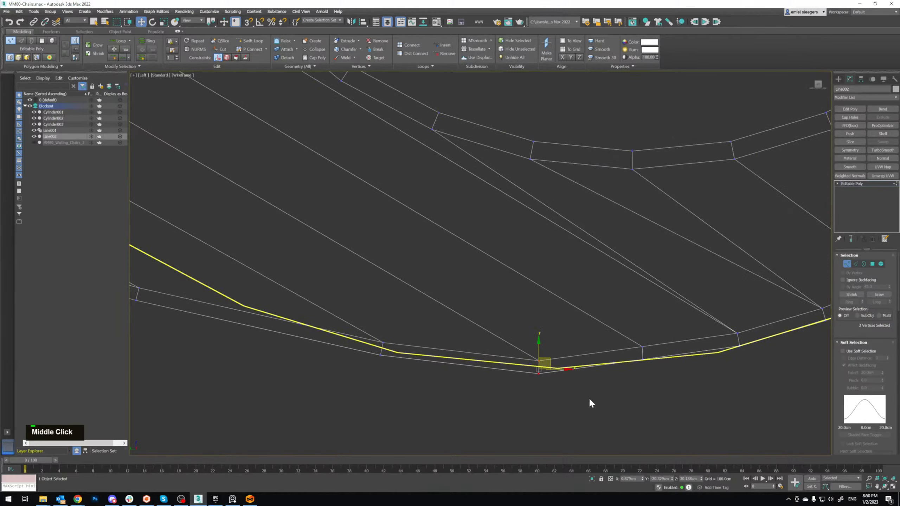
pyautogui.moveTo(549, 362); pyautogui.dragTo(550, 354)
# Step: Leave vertex editing and move the large guide cylinder off the hub into the empty space beside the frame
pyautogui.scroll(-2, 425, 320)
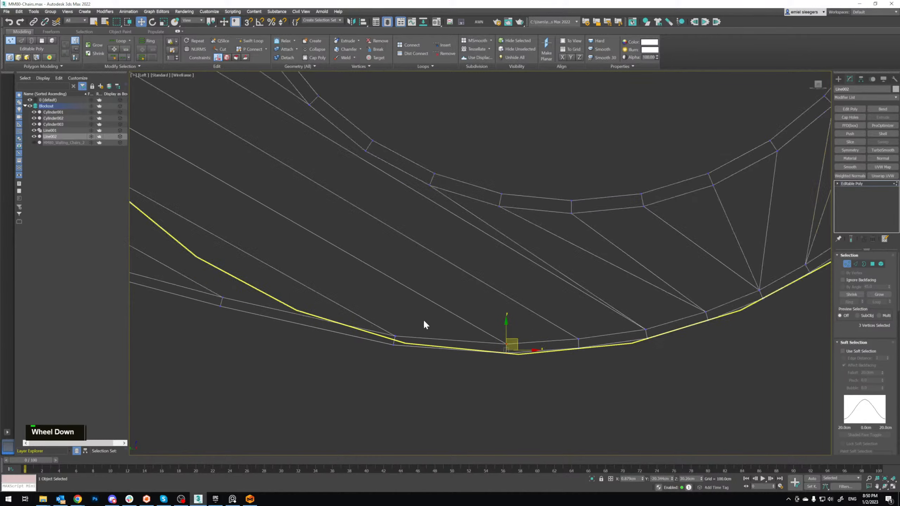
pyautogui.moveTo(400, 317); pyautogui.dragTo(516, 330, button='middle')
pyautogui.scroll(-2, 515, 331)
pyautogui.scroll(-4, 516, 331)
pyautogui.scroll(3, 528, 331)
pyautogui.press('1')
pyautogui.scroll(-4, 574, 280)
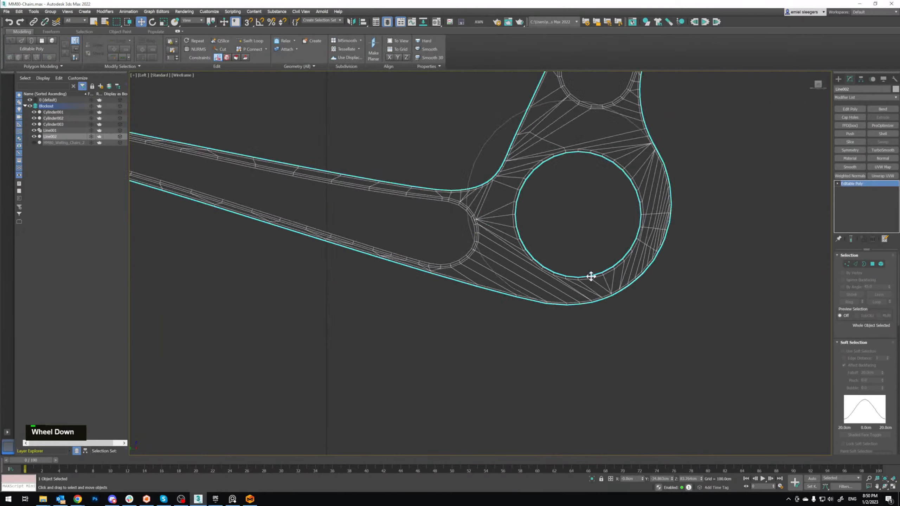
pyautogui.moveTo(591, 276); pyautogui.dragTo(531, 371, button='middle')
pyautogui.moveTo(432, 229); pyautogui.dragTo(437, 236)
pyautogui.moveTo(497, 277); pyautogui.dragTo(451, 263, button='middle')
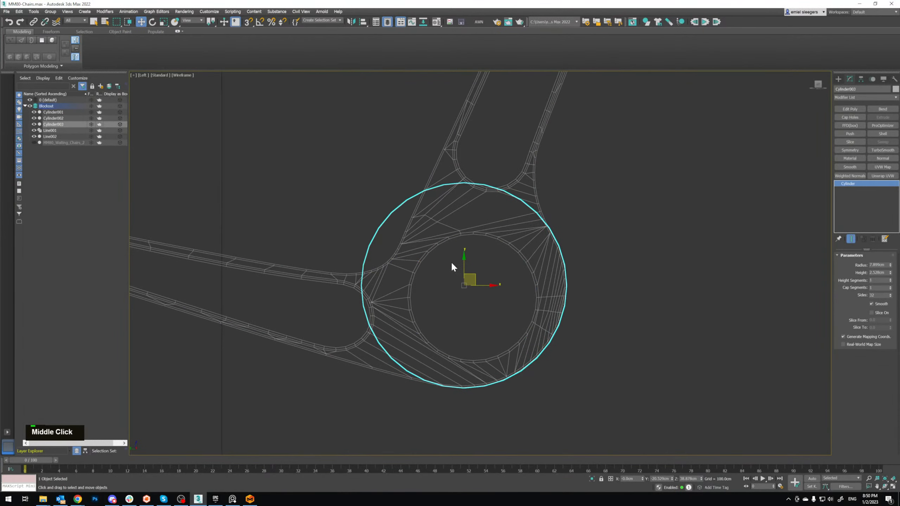
pyautogui.moveTo(470, 275); pyautogui.dragTo(708, 269)
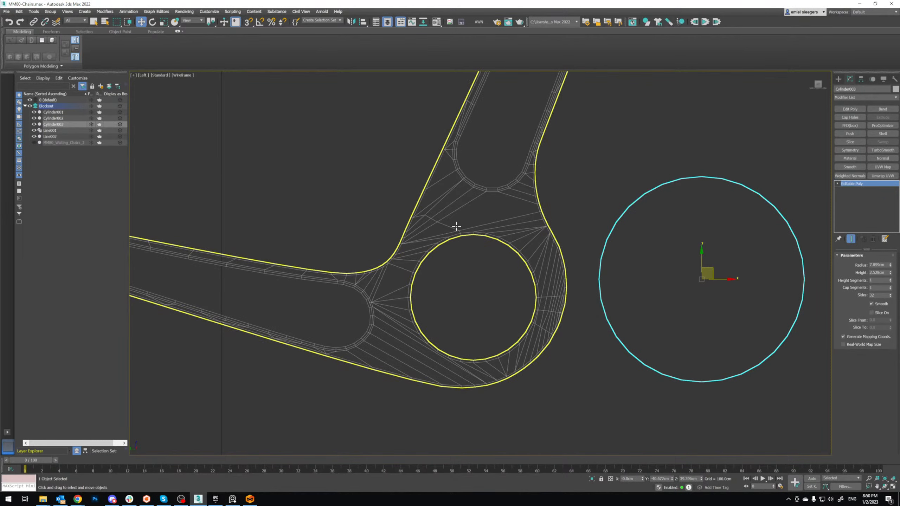
# Step: Region-select all rim vertices of the hub's round hole and shift them slightly up and left to centre the hole
pyautogui.click(446, 234)
pyautogui.scroll(2, 446, 234)
pyautogui.press('1')
pyautogui.moveTo(481, 249); pyautogui.dragTo(478, 226, button='middle')
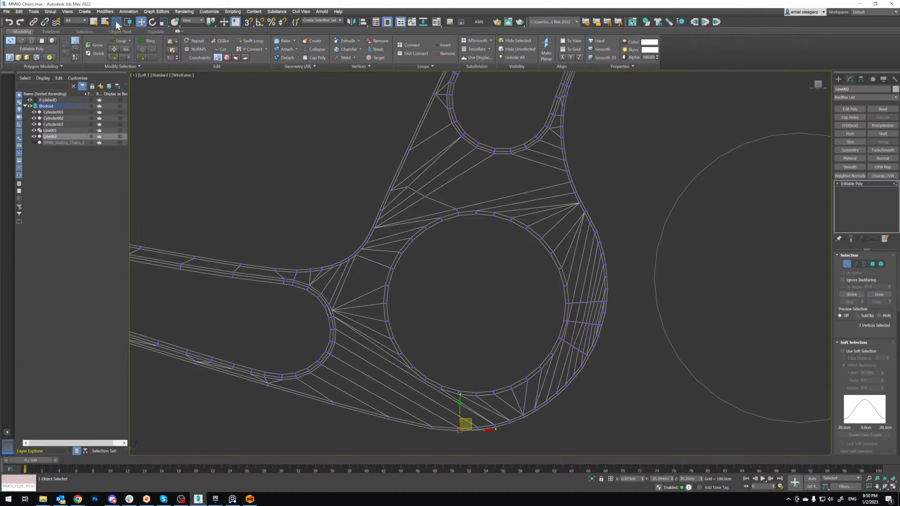
pyautogui.moveTo(116, 22); pyautogui.dragTo(117, 65)
pyautogui.moveTo(422, 220)
pyautogui.mouseDown()
pyautogui.moveTo(376, 280)
pyautogui.moveTo(383, 369)
pyautogui.moveTo(472, 408)
pyautogui.moveTo(536, 394)
pyautogui.mouseUp()
pyautogui.moveTo(564, 355)
pyautogui.mouseDown()
pyautogui.moveTo(578, 302)
pyautogui.moveTo(572, 228)
pyautogui.moveTo(537, 209)
pyautogui.mouseUp()
pyautogui.moveTo(491, 293); pyautogui.dragTo(498, 276, button='middle')
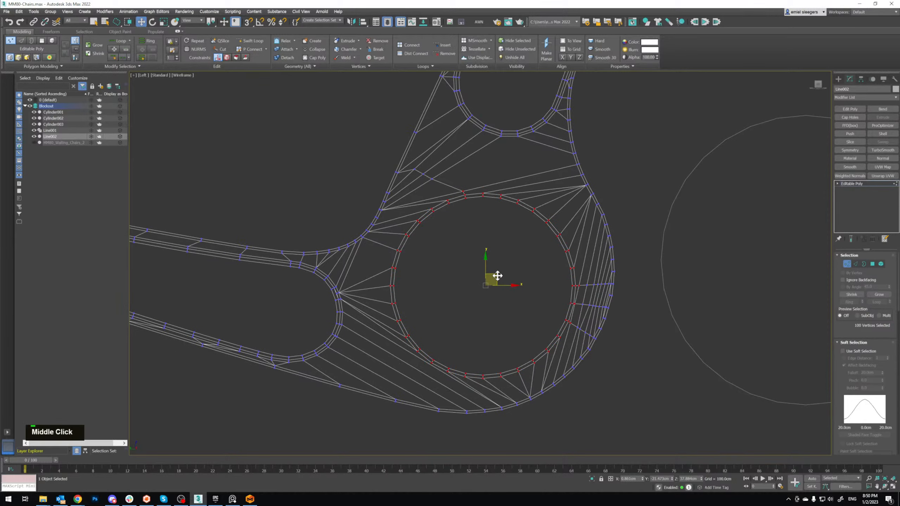
pyautogui.moveTo(496, 275); pyautogui.dragTo(491, 269)
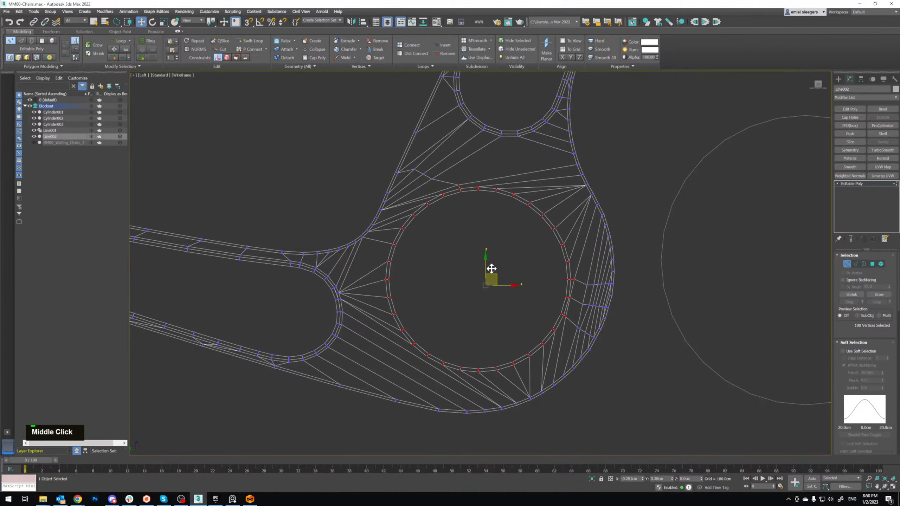
# Step: Leave vertex editing and examine the reshaped hub and its hole in the Perspective and Left views
pyautogui.scroll(-4, 496, 273)
pyautogui.press('1')
pyautogui.hotkey('alt', 'w')
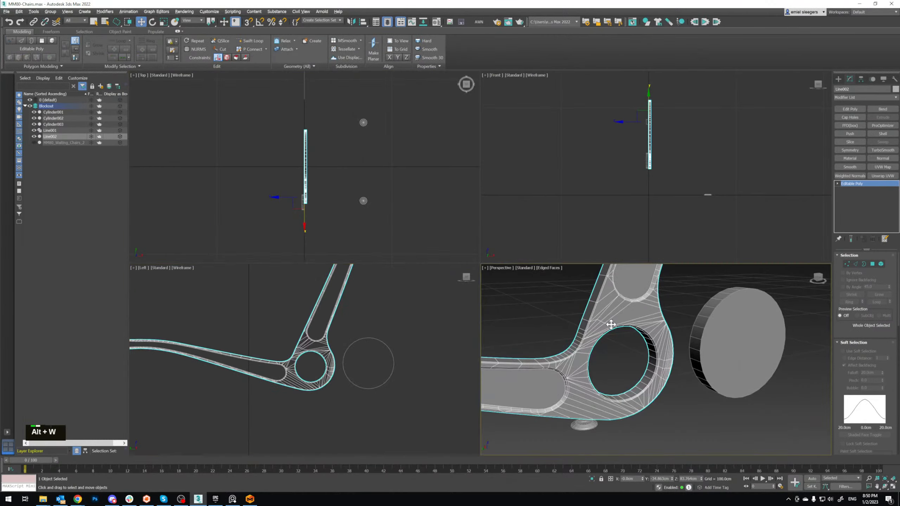
pyautogui.hotkey('alt', 'w')
pyautogui.scroll(-5, 611, 312)
pyautogui.keyDown('alt'); pyautogui.moveTo(610, 311); pyautogui.dragTo(582, 301, button='middle'); pyautogui.keyUp('alt')
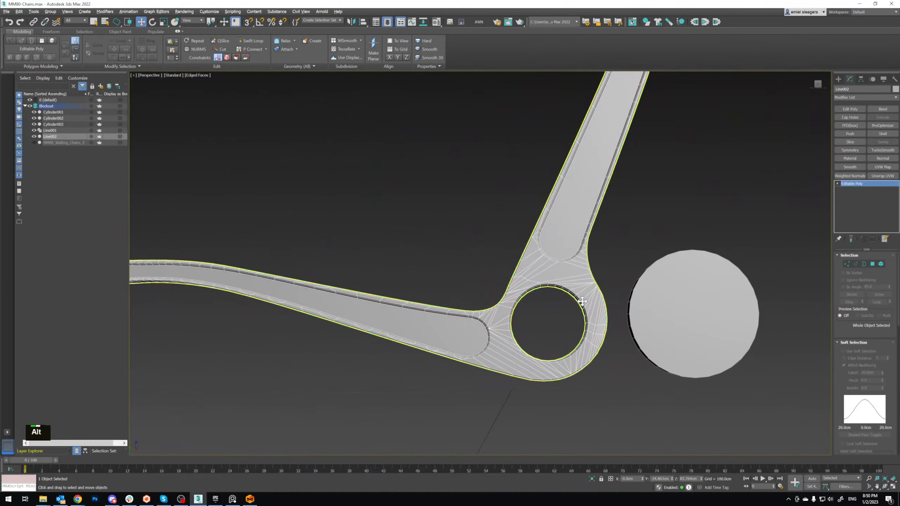
pyautogui.hotkey('alt', 'w')
pyautogui.middleClick(403, 328)
pyautogui.hotkey('alt', 'w')
pyautogui.moveTo(528, 279); pyautogui.dragTo(530, 248, button='middle')
pyautogui.scroll(4, 530, 248)
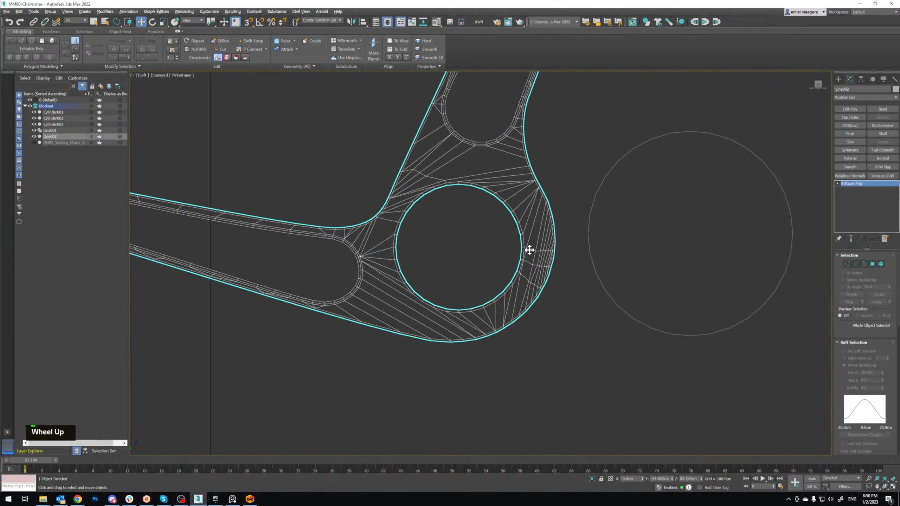
# Step: Overlay the guide cylinder on the hub to check the rounded outline, and return it to the side of the frame
pyautogui.click(604, 250)
pyautogui.press('w')
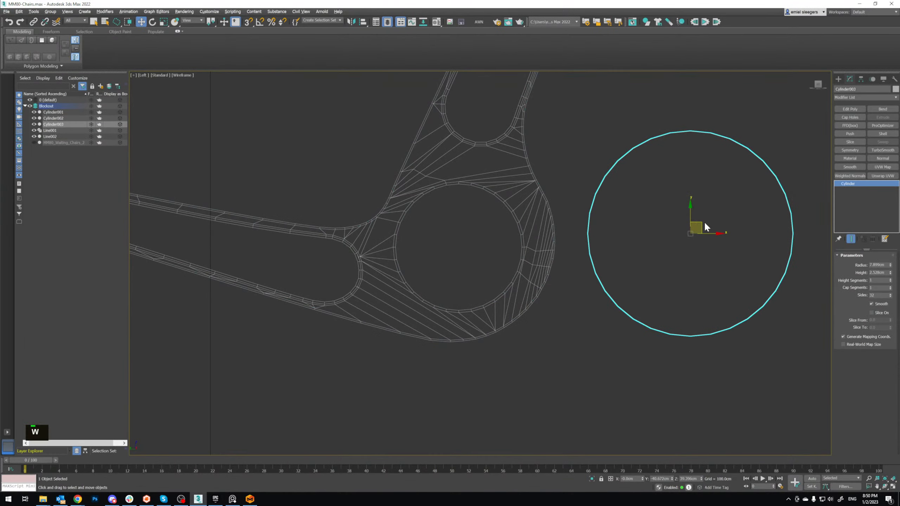
pyautogui.moveTo(704, 221); pyautogui.dragTo(462, 227)
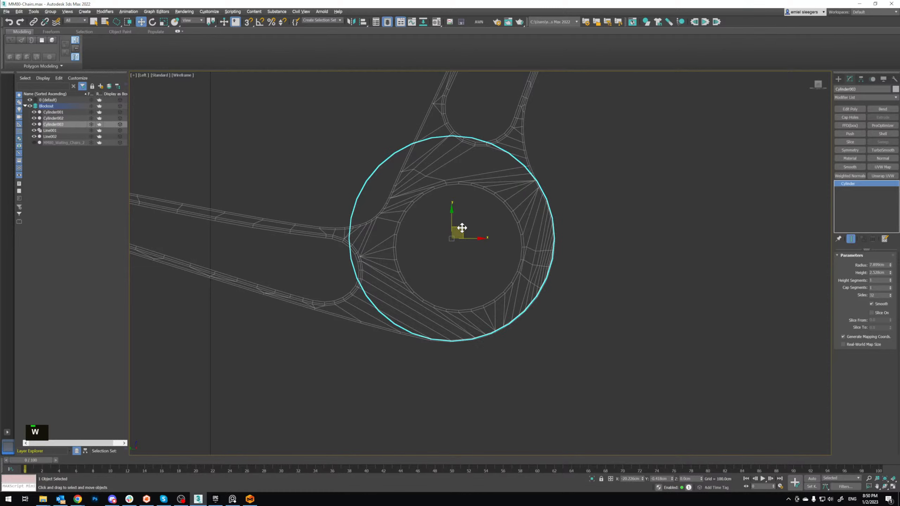
pyautogui.hotkey('ctrl', 'z')
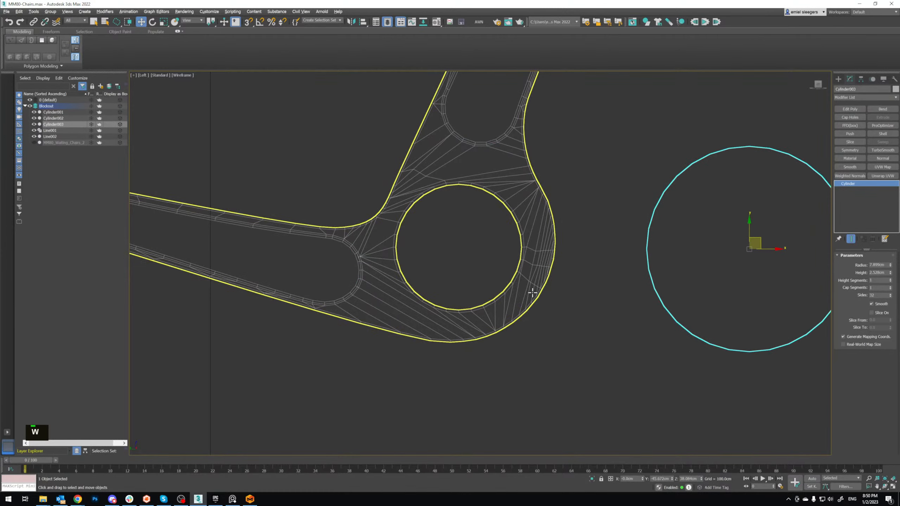
# Step: Select the chair frame in the Perspective view and save the scene
pyautogui.scroll(2, 498, 223)
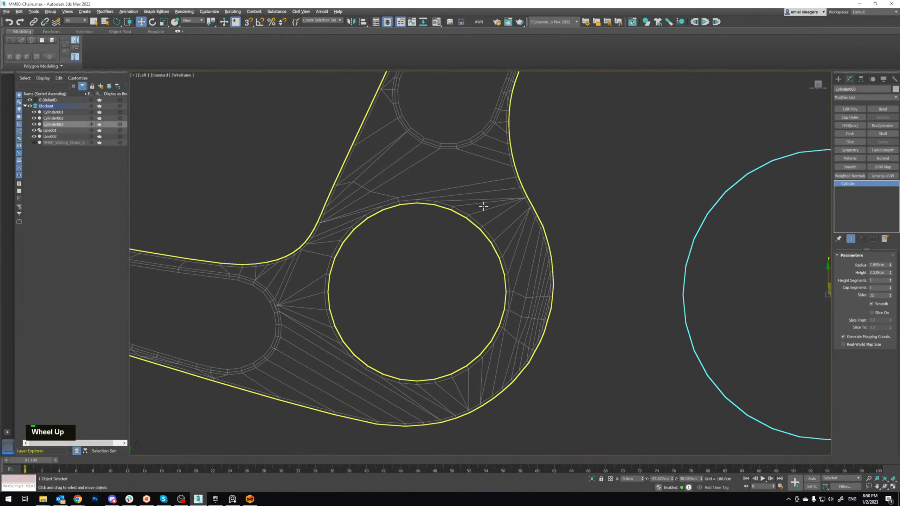
pyautogui.scroll(-3, 579, 230)
pyautogui.hotkey('alt', 'w')
pyautogui.middleClick(647, 296)
pyautogui.hotkey('alt', 'w')
pyautogui.keyDown('alt'); pyautogui.moveTo(627, 252); pyautogui.dragTo(533, 225, button='middle'); pyautogui.keyUp('alt')
pyautogui.click(596, 241)
pyautogui.scroll(-2, 583, 248)
pyautogui.scroll(1, 573, 247)
pyautogui.keyDown('alt'); pyautogui.scroll(1, 573, 248); pyautogui.keyUp('alt')
pyautogui.hotkey('ctrl', 's')
# Step: Examine the round black cap on the seat frame's hub in the waiting-chair reference photo
pyautogui.moveTo(383, 505); pyautogui.dragTo(527, 186, button='right')
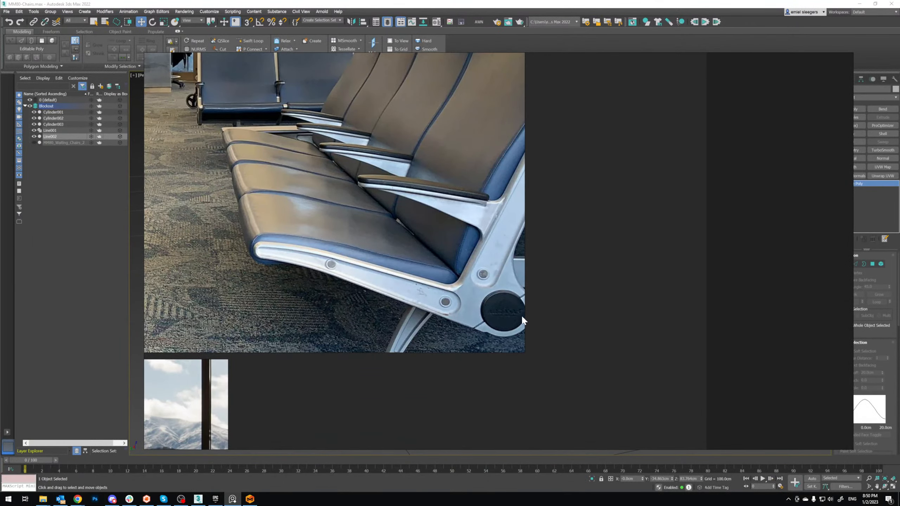
pyautogui.scroll(2, 521, 304)
pyautogui.moveTo(522, 300); pyautogui.dragTo(512, 303, button='middle')
pyautogui.moveTo(507, 315); pyautogui.dragTo(438, 0, button='right')
# Step: Delete the guide cylinder beside the chair frame
pyautogui.click(569, 369)
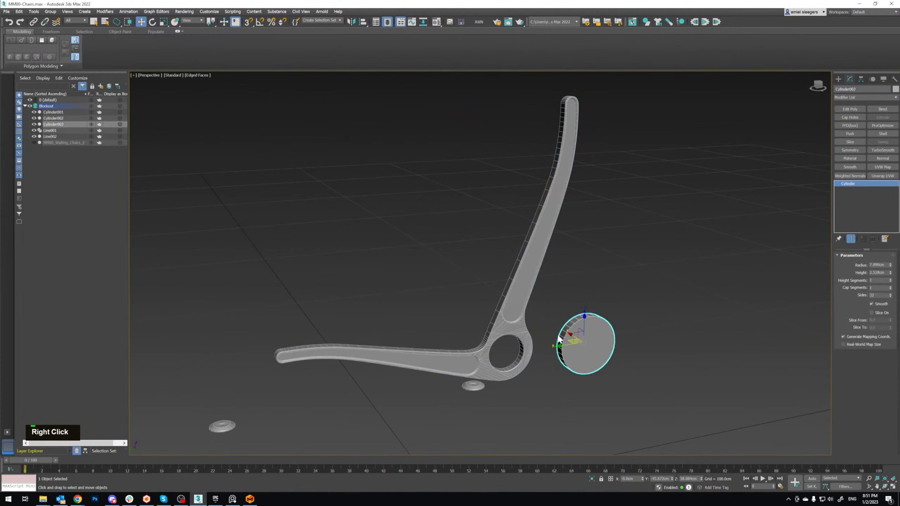
pyautogui.scroll(4, 538, 277)
pyautogui.keyDown('alt'); pyautogui.moveTo(538, 278); pyautogui.dragTo(536, 277, button='middle'); pyautogui.keyUp('alt')
pyautogui.hotkey('alt', 'w')
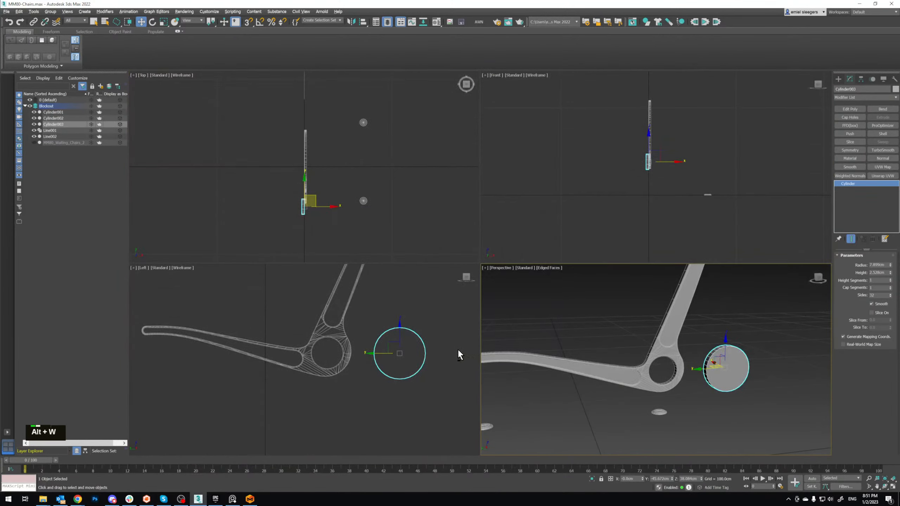
pyautogui.middleClick(698, 332)
pyautogui.hotkey('alt', 'w')
pyautogui.press('Delete')
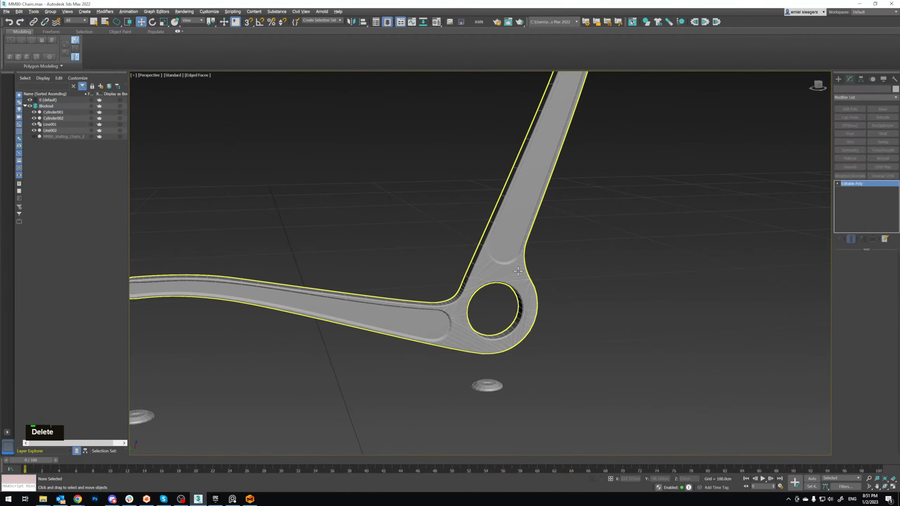
# Step: Review the whole chair frame around its rounded hub, clear the selection and save the scene
pyautogui.click(518, 271)
pyautogui.hotkey('ctrl', 's')
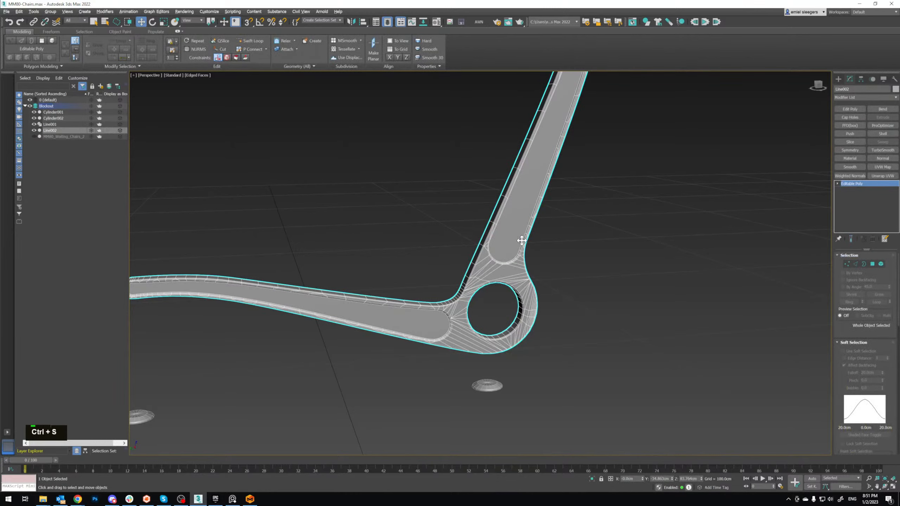
pyautogui.scroll(-4, 521, 242)
pyautogui.moveTo(521, 242); pyautogui.dragTo(504, 315, button='middle')
pyautogui.scroll(-4, 510, 277)
pyautogui.moveTo(474, 285)
pyautogui.keyDown('alt'); pyautogui.mouseDown(button='middle')
pyautogui.moveTo(512, 281)
pyautogui.moveTo(458, 276)
pyautogui.moveTo(469, 287)
pyautogui.moveTo(492, 285)
pyautogui.moveTo(476, 270)
pyautogui.moveTo(485, 280)
pyautogui.mouseUp(button='middle'); pyautogui.keyUp('alt')
pyautogui.scroll(3, 486, 280)
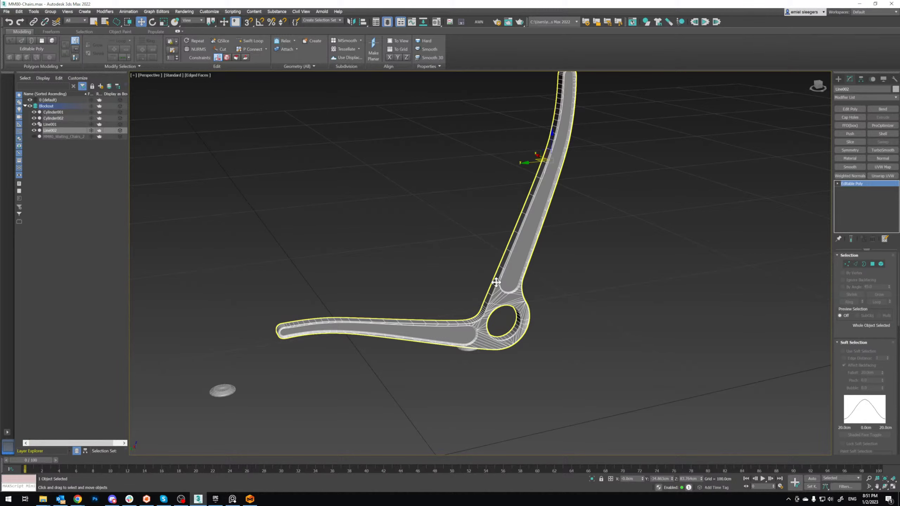
pyautogui.click(390, 265)
pyautogui.hotkey('ctrl', 's')
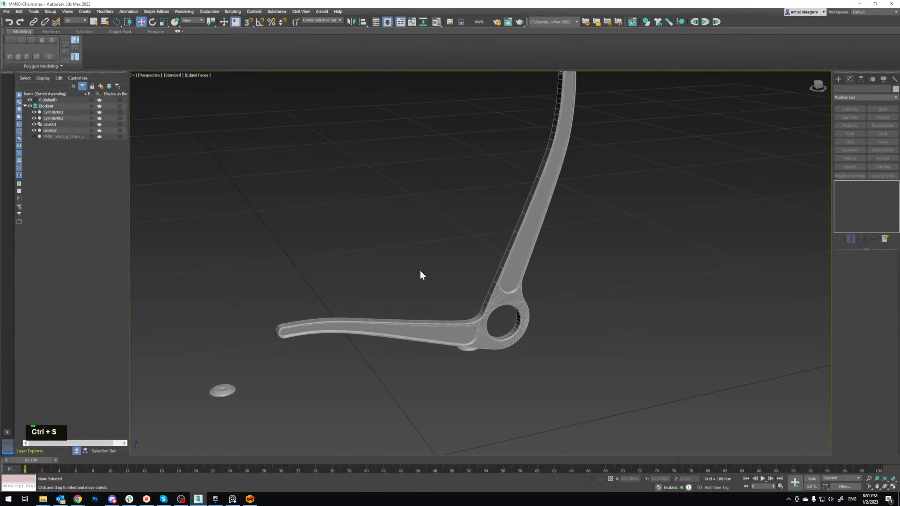
# Step: Switch to Marvelous Designer and simulate the square cloth while pulling it across the waiting chair
pyautogui.click(250, 499)
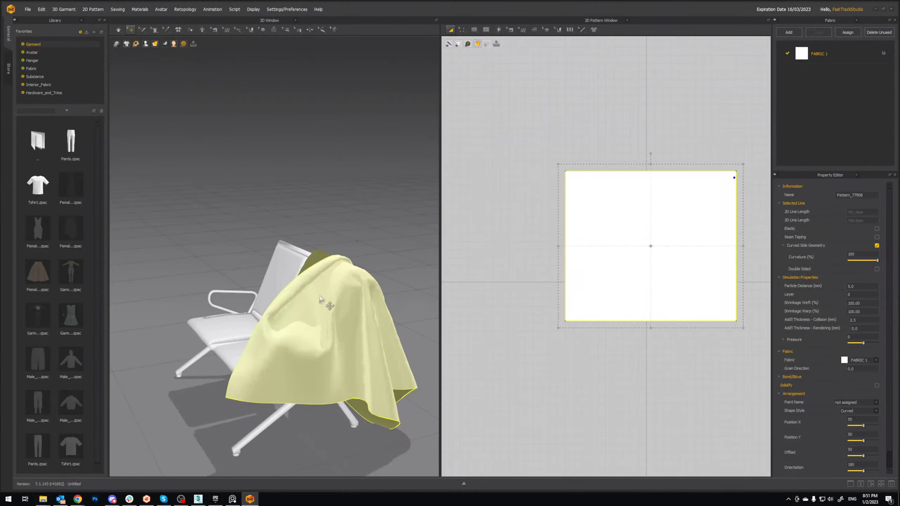
pyautogui.rightClick(143, 61)
pyautogui.click(119, 30)
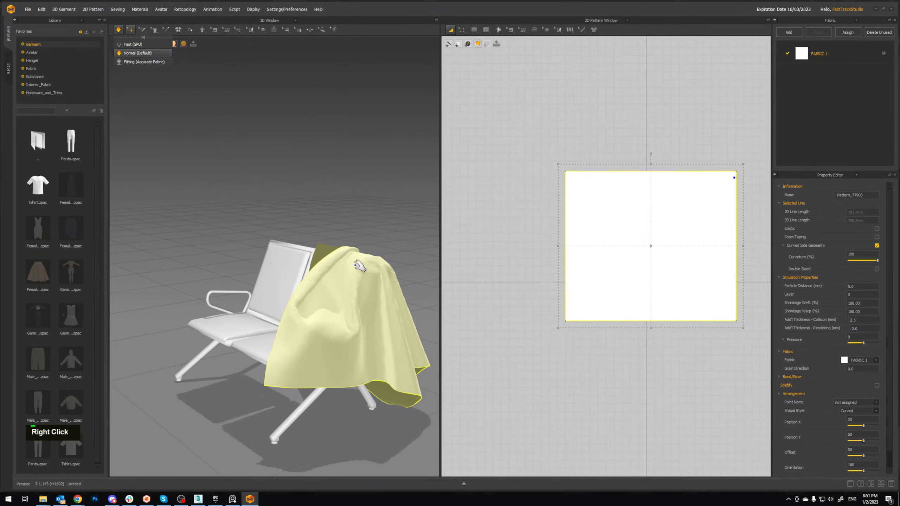
pyautogui.moveTo(362, 266); pyautogui.dragTo(301, 54)
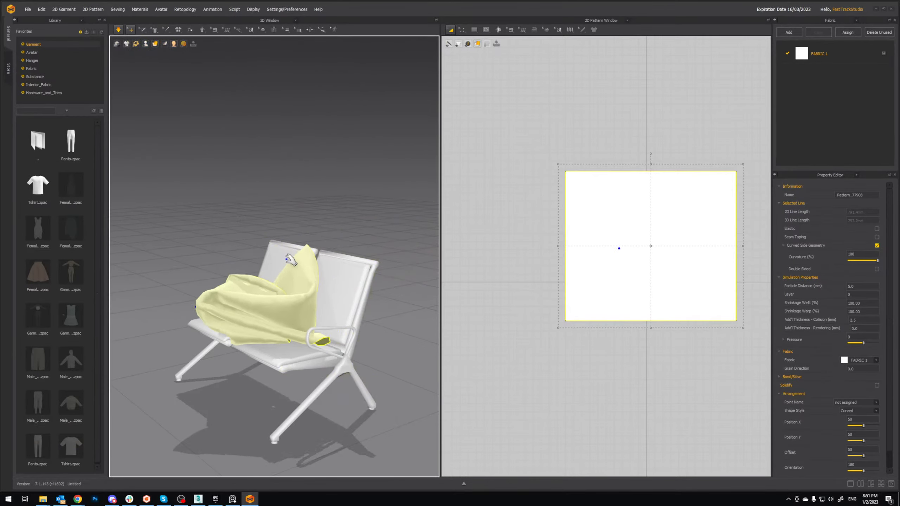
pyautogui.moveTo(303, 257); pyautogui.dragTo(298, 141)
pyautogui.moveTo(298, 141); pyautogui.dragTo(332, 145, button='right')
pyautogui.moveTo(206, 256); pyautogui.dragTo(272, 52)
pyautogui.moveTo(278, 76); pyautogui.dragTo(260, 91, button='right')
pyautogui.click(118, 30)
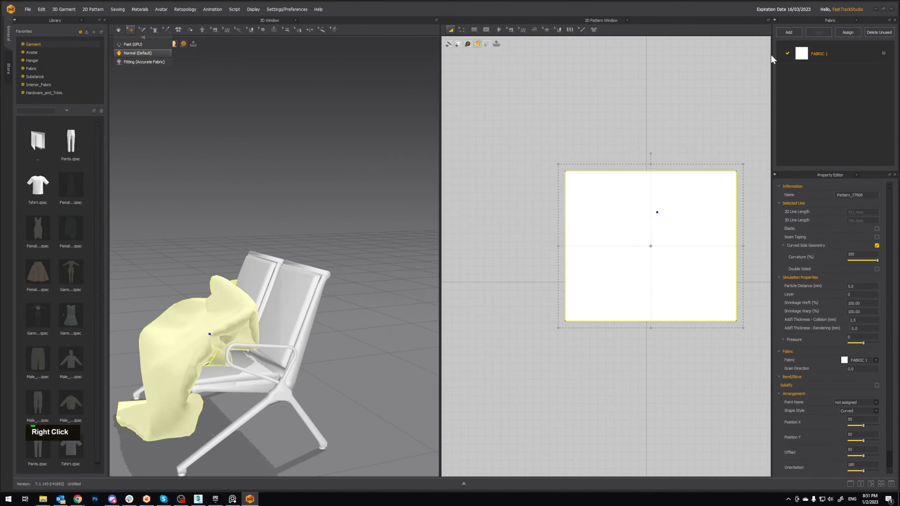
# Step: Close Marvelous Designer without saving the cloth file, and save the chair scene in 3ds Max
pyautogui.doubleClick(890, 11)
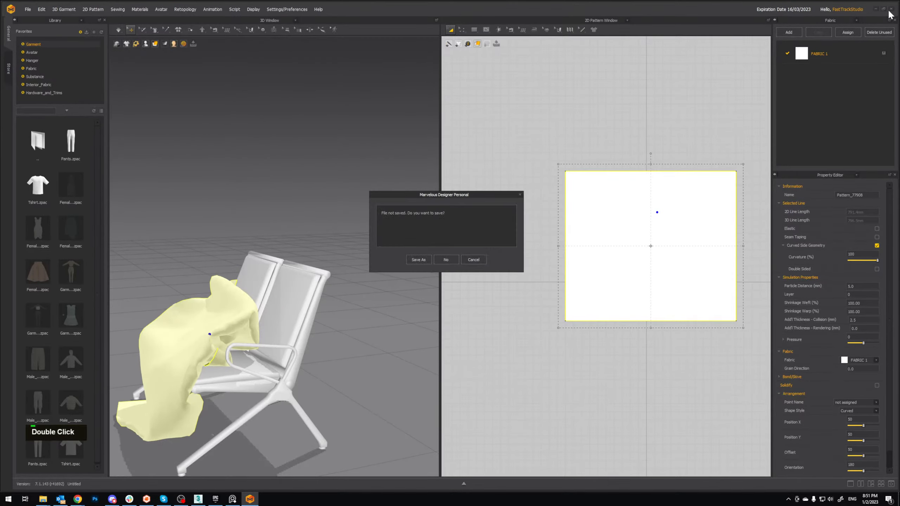
pyautogui.click(446, 262)
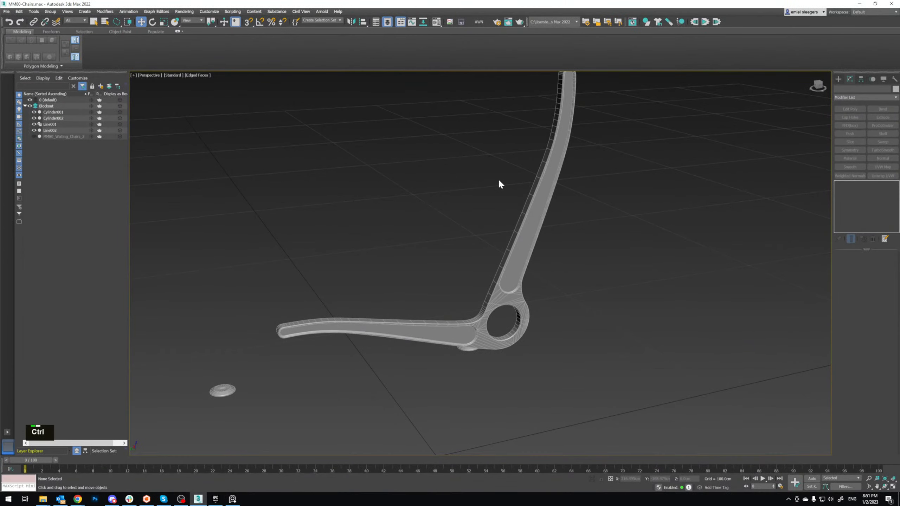
pyautogui.hotkey('ctrl', 's')
# Step: Examine the airport waiting-chair photos on the reference board for the side frame, armrest and leg shapes
pyautogui.moveTo(309, 0); pyautogui.dragTo(380, 235, button='right')
pyautogui.scroll(-3, 380, 235)
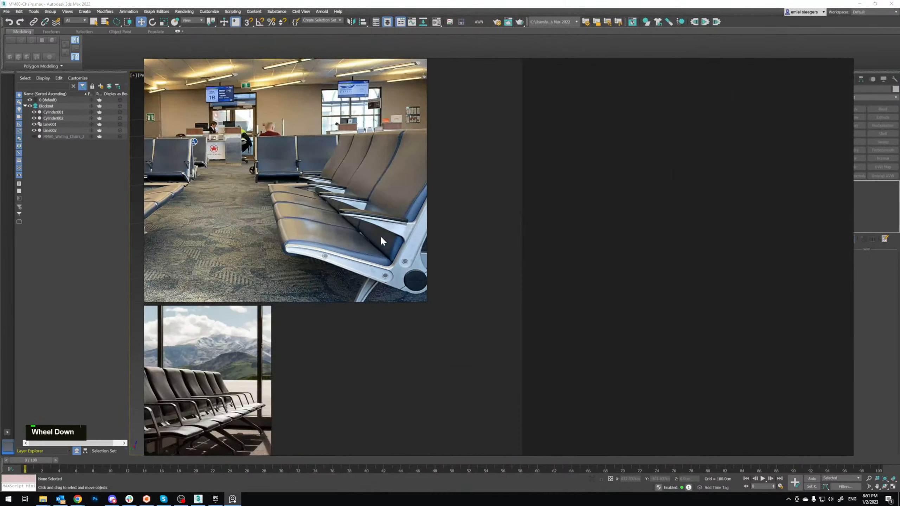
pyautogui.scroll(4, 374, 222)
pyautogui.scroll(-2, 404, 301)
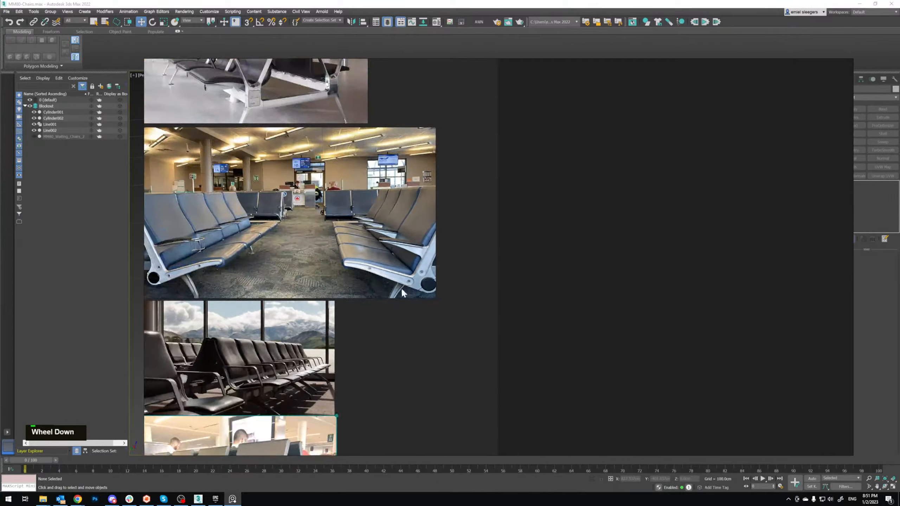
pyautogui.moveTo(401, 288); pyautogui.dragTo(330, 271, button='middle')
pyautogui.scroll(2, 546, 293)
pyautogui.scroll(-2, 545, 293)
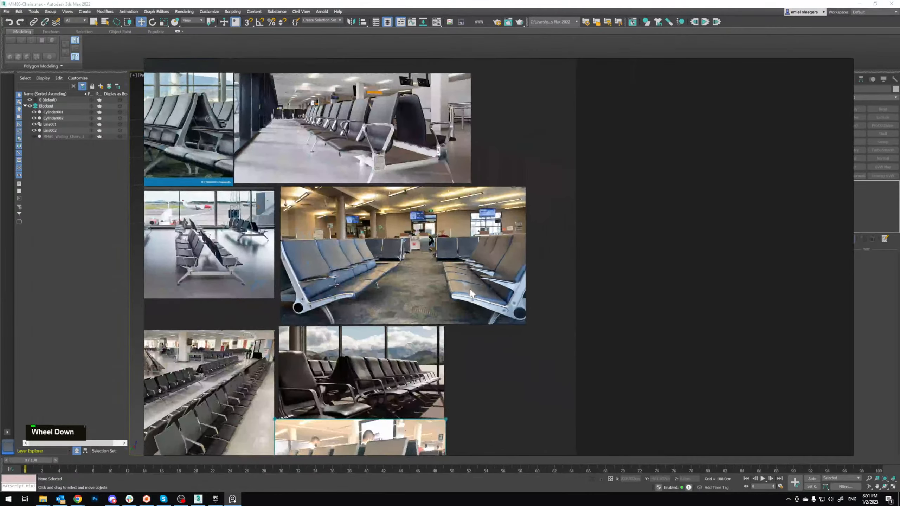
pyautogui.scroll(2, 497, 272)
pyautogui.moveTo(498, 272); pyautogui.dragTo(496, 0, button='right')
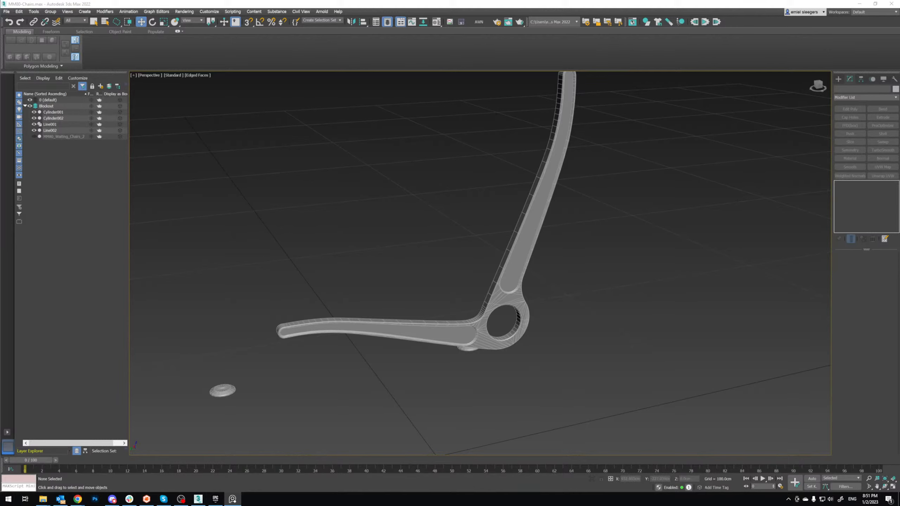
# Step: Bring up the Saves folder and start saving the PureRef reference board in the waiting chairs' Reference folder
pyautogui.click(48, 499)
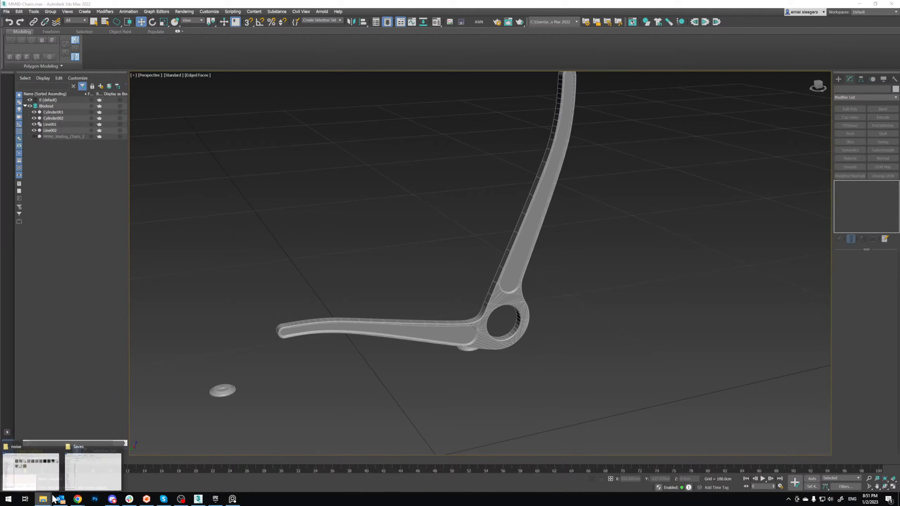
pyautogui.click(79, 473)
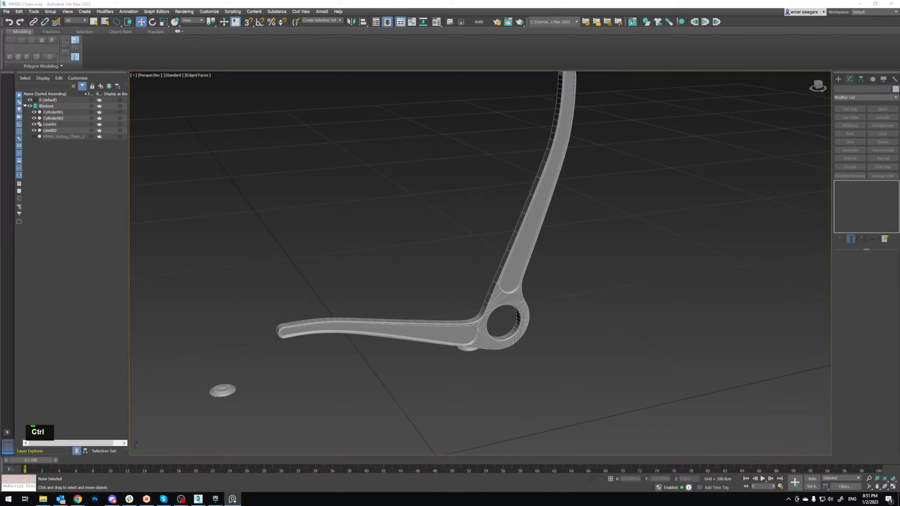
pyautogui.press('Return')
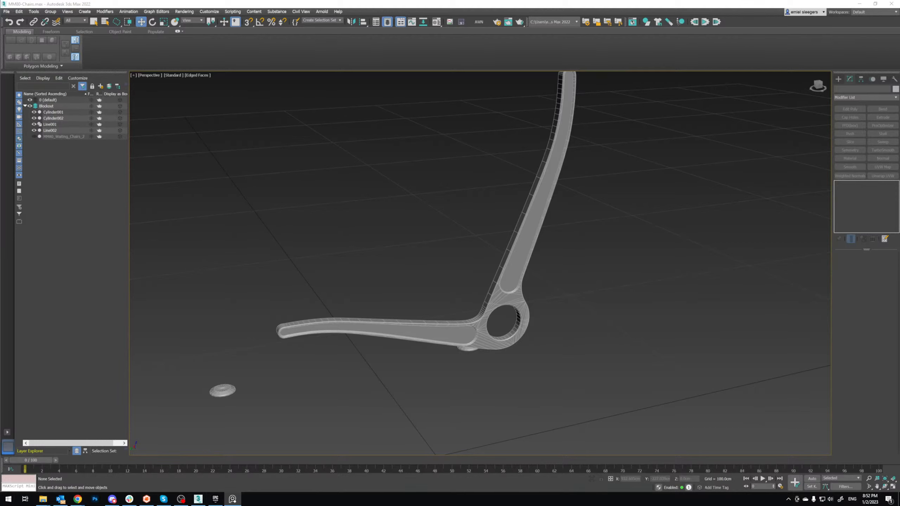
pyautogui.hotkey('ctrl', 's')
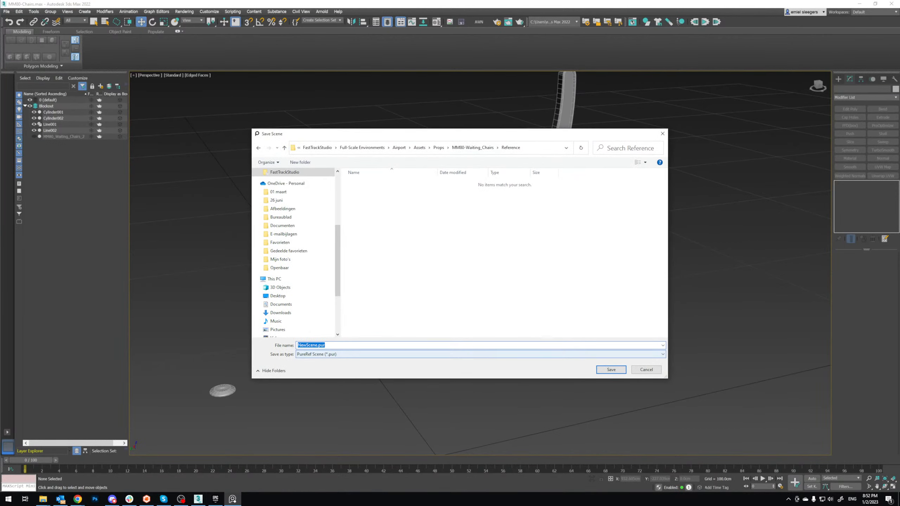
pyautogui.doubleClick(506, 202)
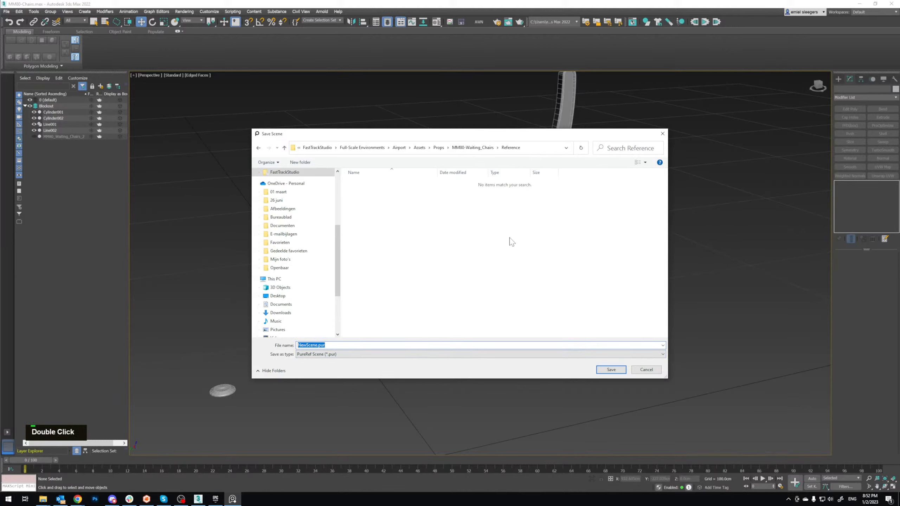
pyautogui.hotkey('alt', 'Tab')
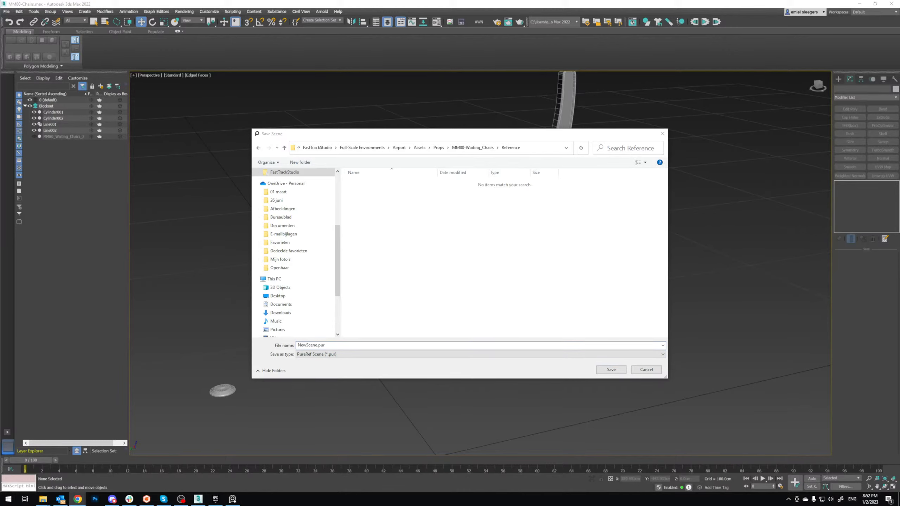
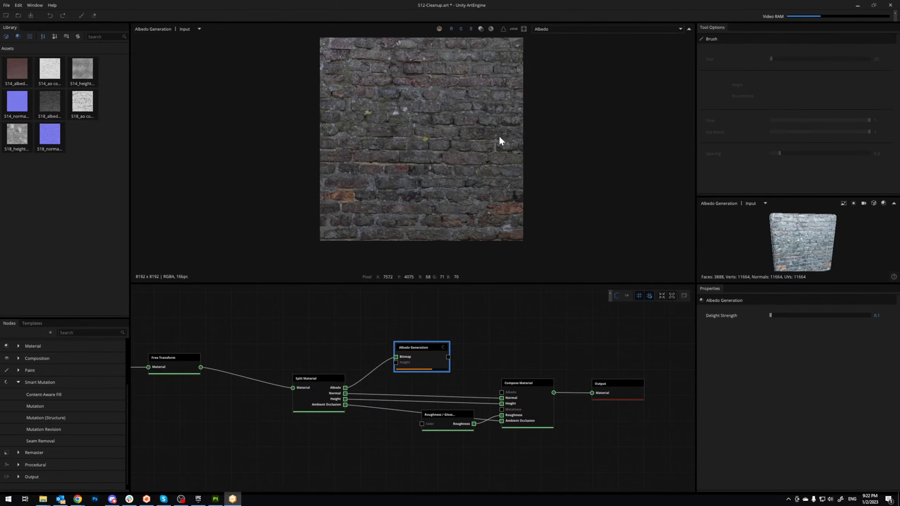
# Step: In Unity ArtEngine, examine the brick wall's Albedo Generation input and output for shadow removal and surface detail
pyautogui.scroll(8, 435, 136)
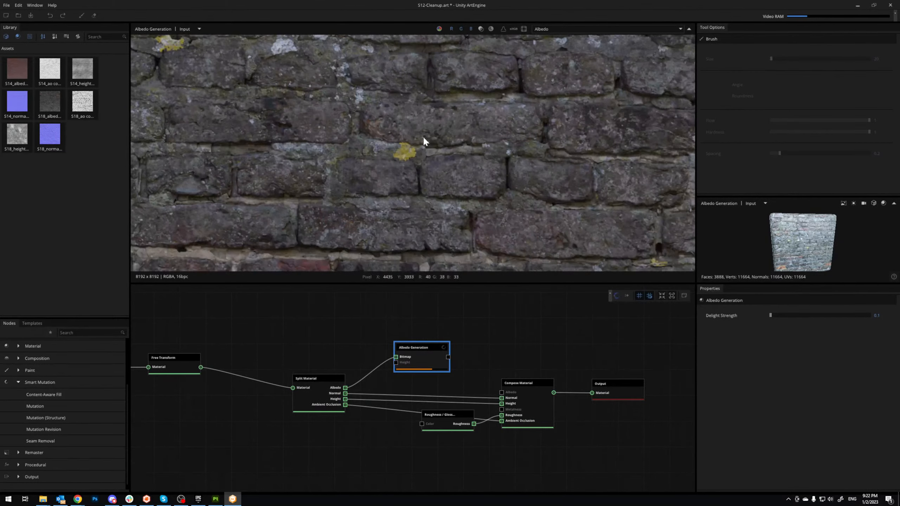
pyautogui.moveTo(422, 140); pyautogui.dragTo(445, 166, button='middle')
pyautogui.scroll(5, 440, 158)
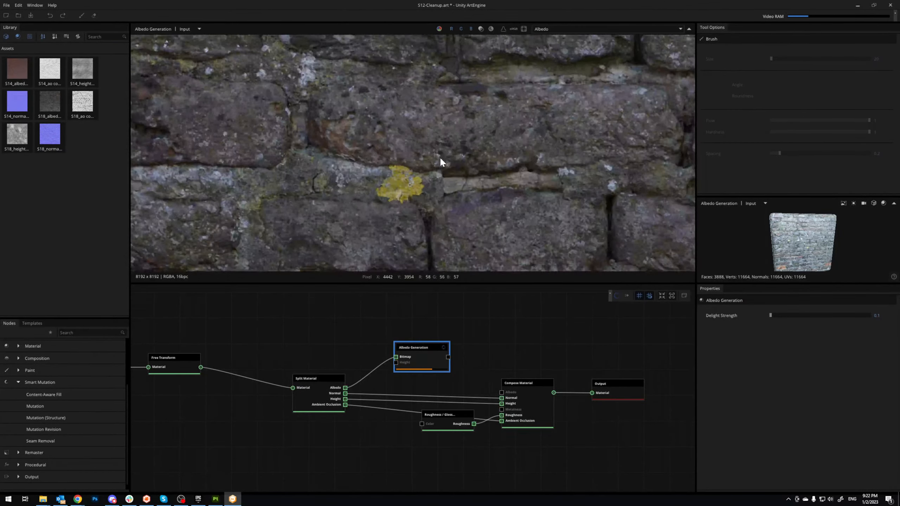
pyautogui.scroll(-10, 441, 159)
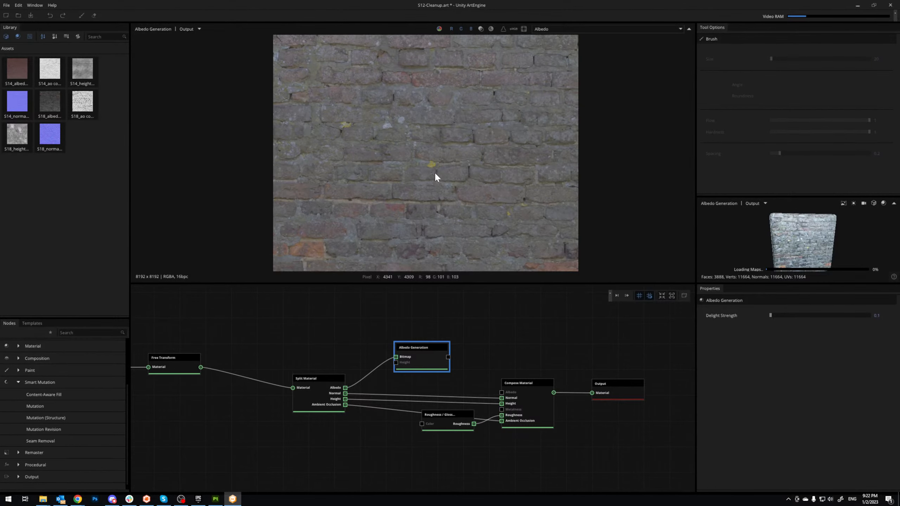
pyautogui.scroll(2, 434, 171)
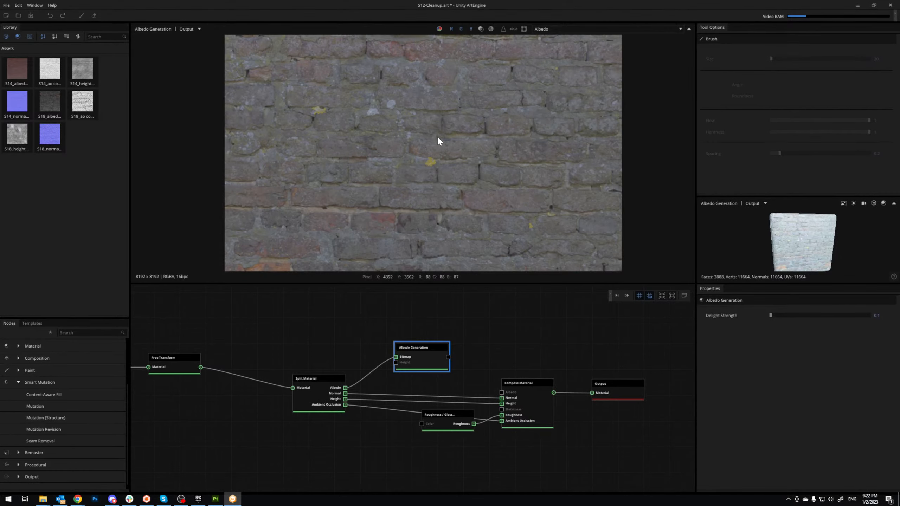
pyautogui.scroll(5, 434, 129)
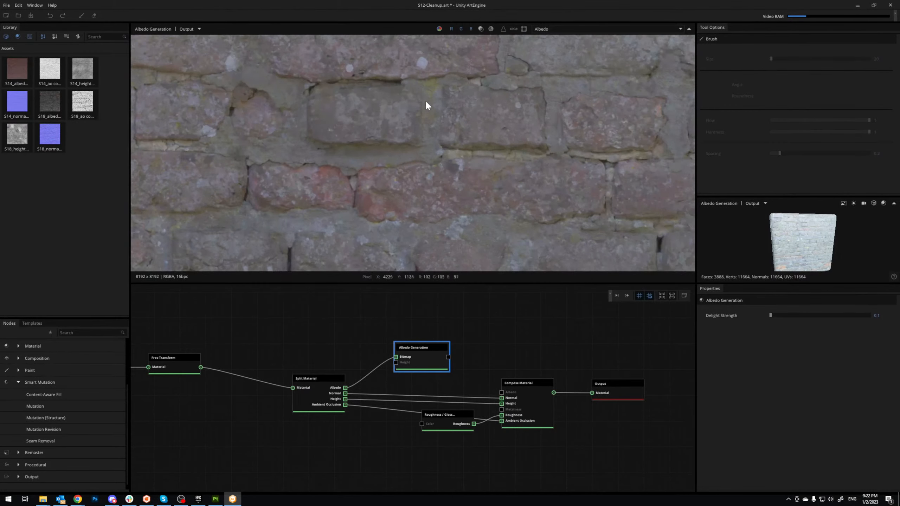
pyautogui.scroll(-6, 349, 147)
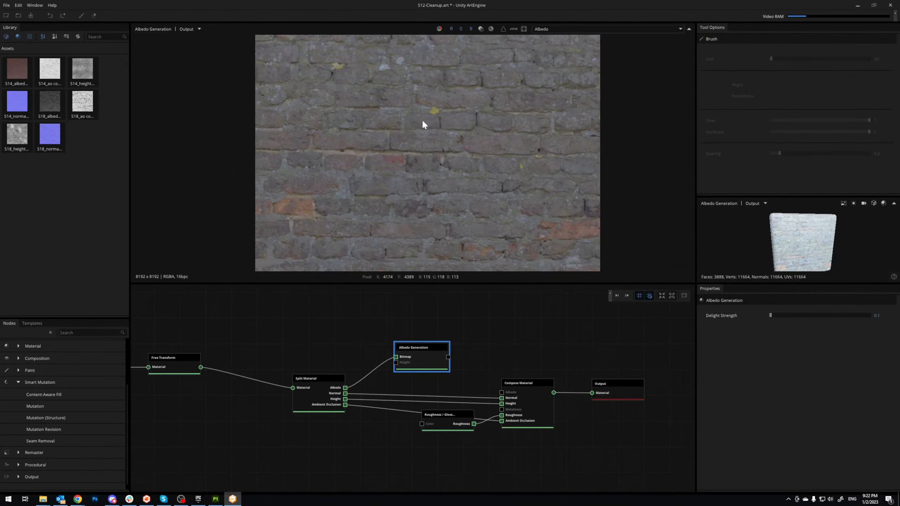
pyautogui.moveTo(478, 168); pyautogui.dragTo(435, 239, button='middle')
pyautogui.scroll(1, 451, 135)
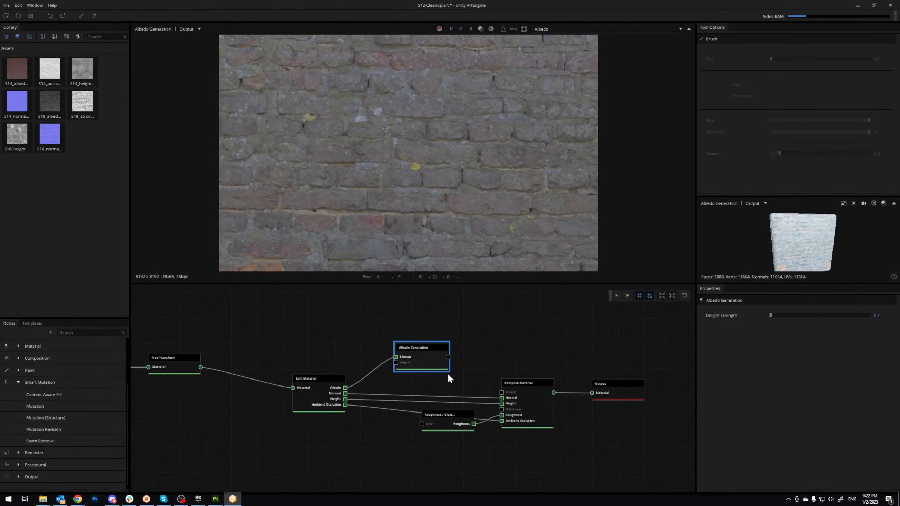
# Step: Connect the Albedo Generation output to Compose Material's Albedo and the roughness node's Color, and export the Output node's texture maps
pyautogui.moveTo(448, 357); pyautogui.dragTo(502, 391)
pyautogui.moveTo(448, 357); pyautogui.dragTo(422, 423)
pyautogui.click(629, 394)
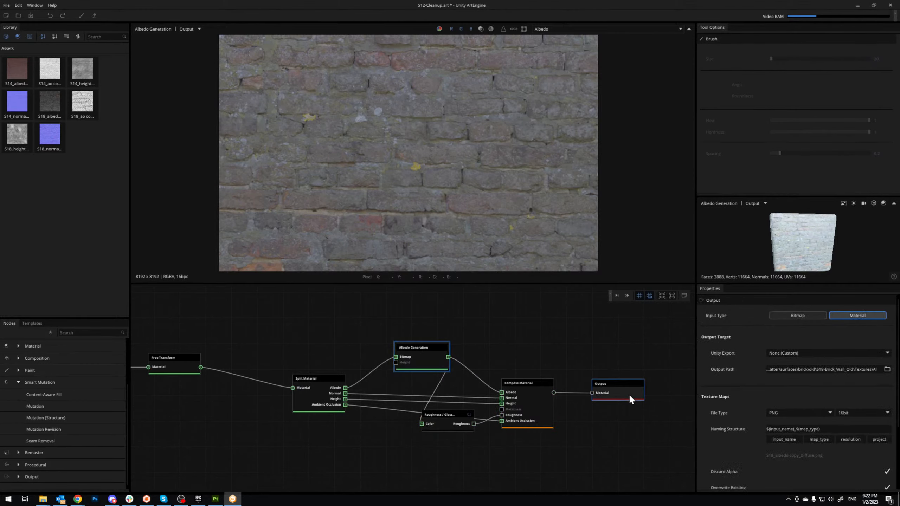
pyautogui.scroll(-3, 758, 436)
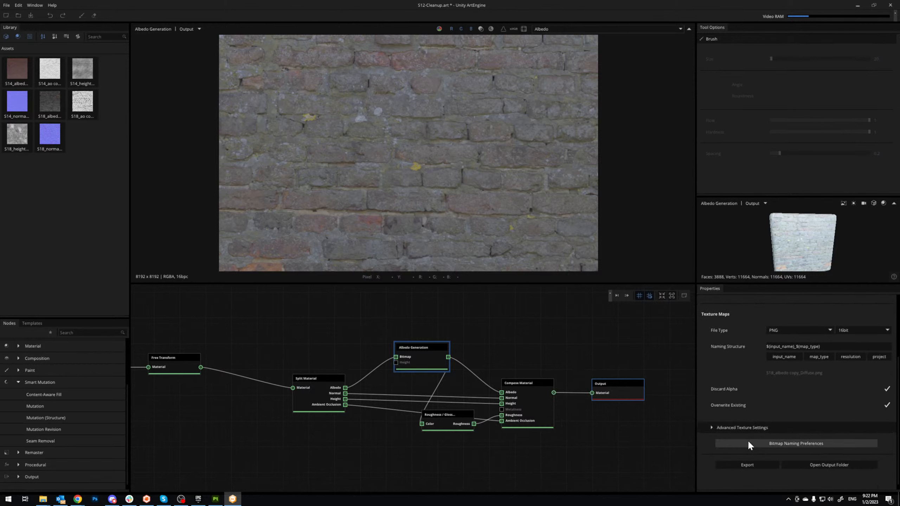
pyautogui.click(750, 466)
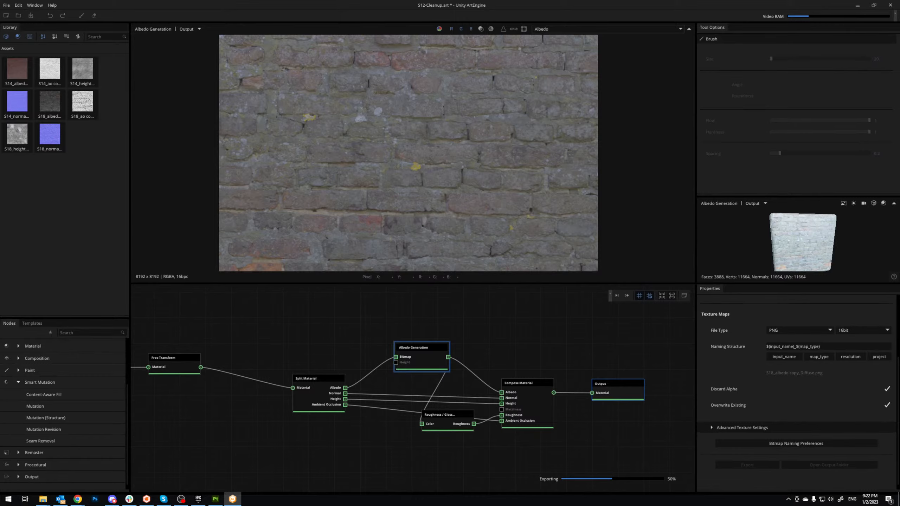
# Step: Open the exported S18_albedo copy_Albedo.png in Windows Photo Viewer and inspect the brick texture up close and as a whole
pyautogui.moveTo(0, 340); pyautogui.dragTo(577, 88)
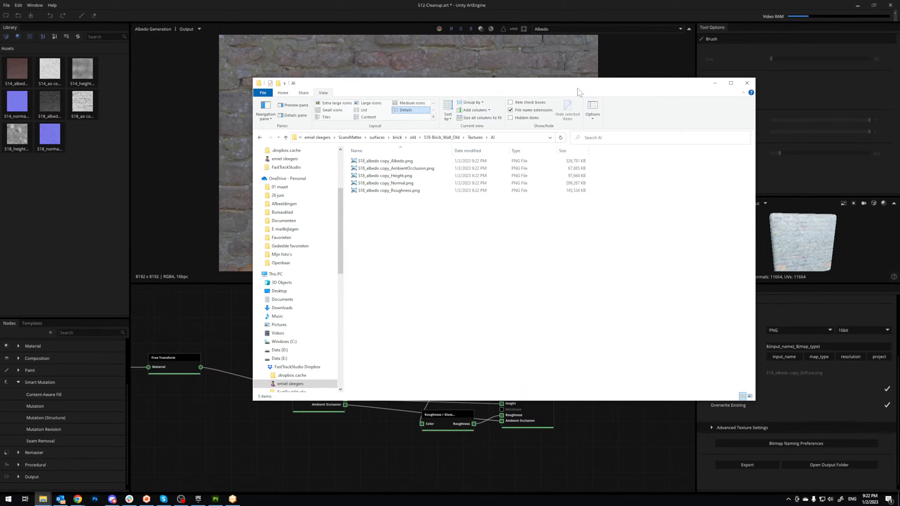
pyautogui.doubleClick(390, 161)
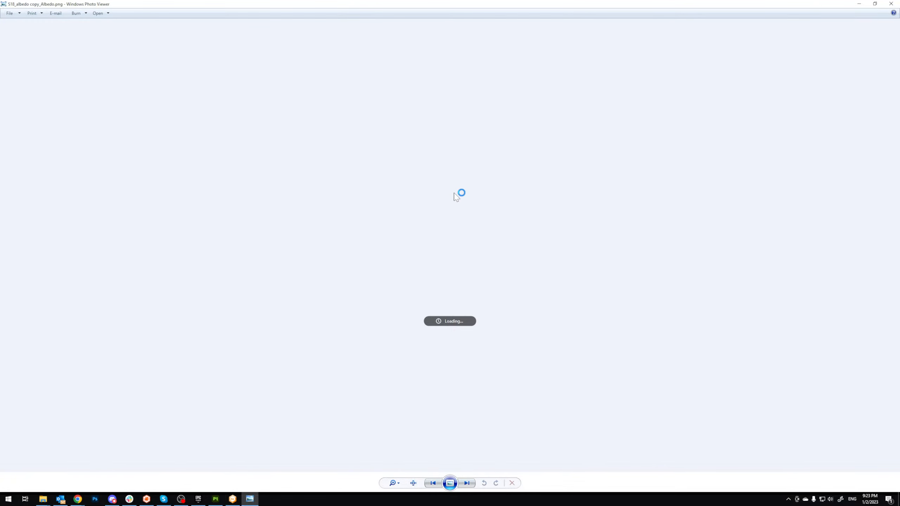
pyautogui.scroll(5, 491, 167)
pyautogui.scroll(-5, 491, 168)
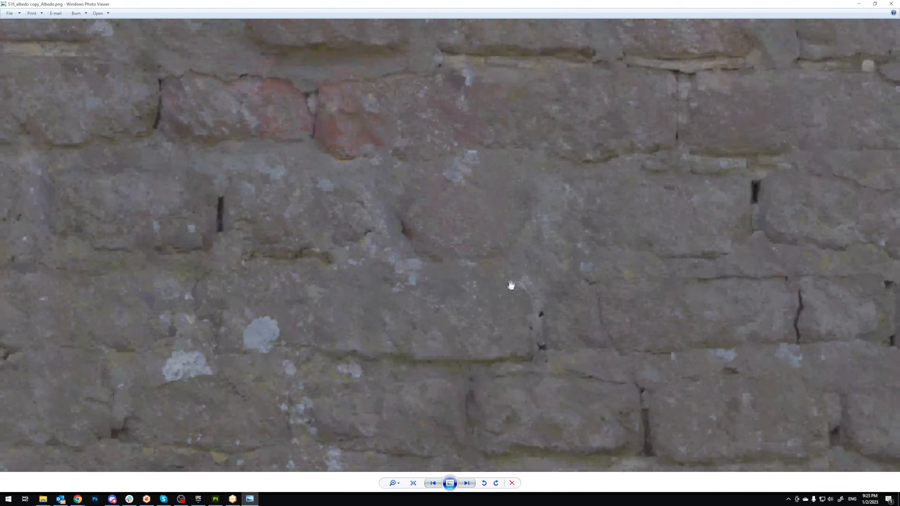
pyautogui.scroll(1, 495, 305)
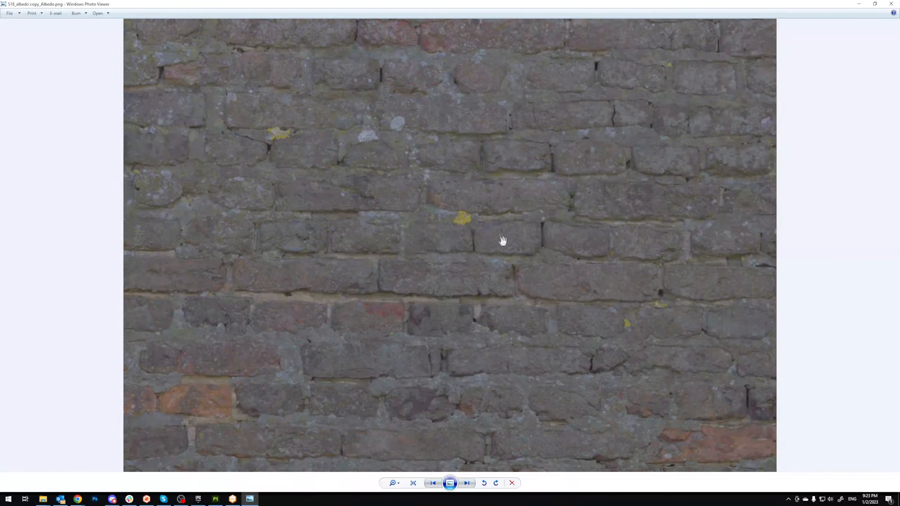
pyautogui.moveTo(503, 242); pyautogui.dragTo(499, 319)
pyautogui.scroll(-2, 496, 226)
pyautogui.doubleClick(476, 8)
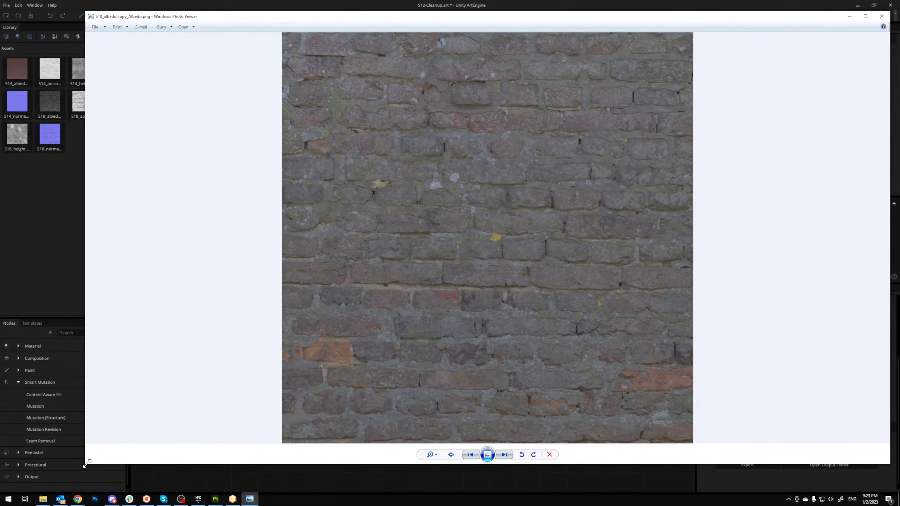
# Step: Open the original S18_albedo copy.png from the Textures/Bakes folder and arrange it side by side with the exported albedo
pyautogui.moveTo(87, 464); pyautogui.dragTo(511, 452)
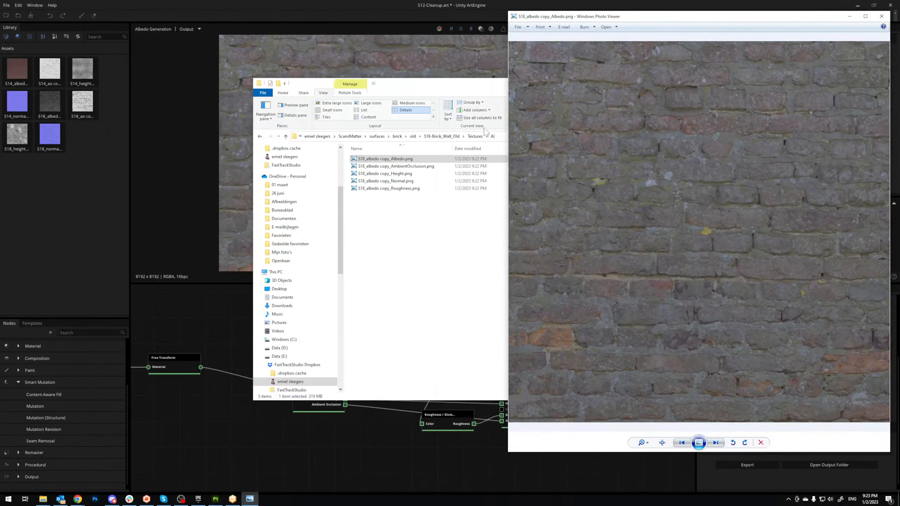
pyautogui.moveTo(477, 138); pyautogui.dragTo(247, 146)
pyautogui.click(247, 145)
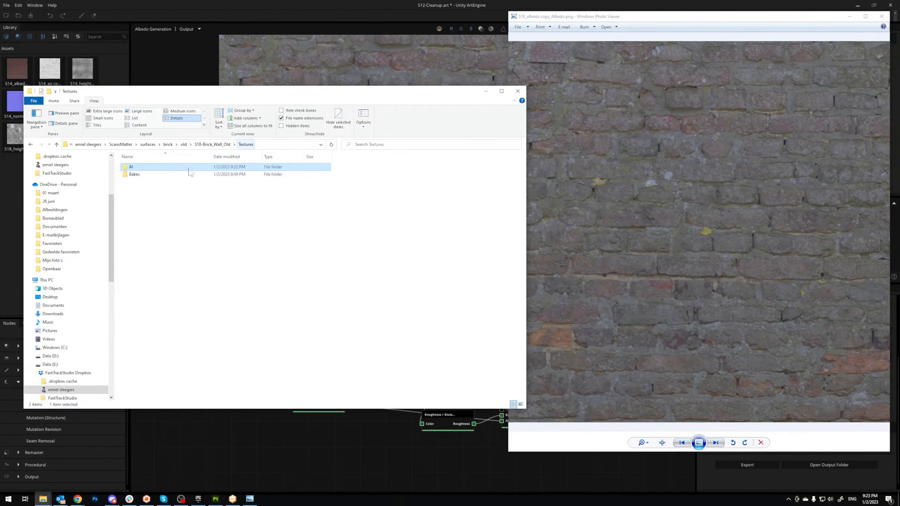
pyautogui.doubleClick(157, 174)
pyautogui.doubleClick(150, 173)
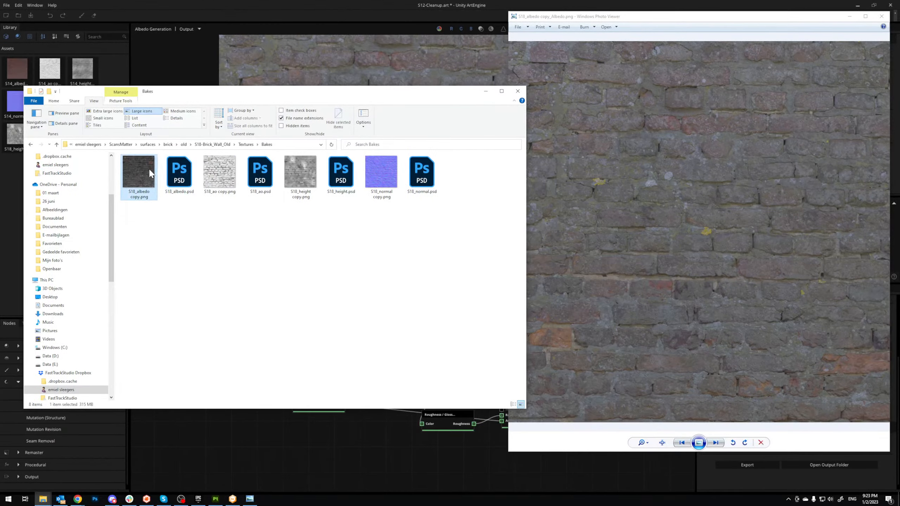
pyautogui.moveTo(591, 11); pyautogui.dragTo(507, 14)
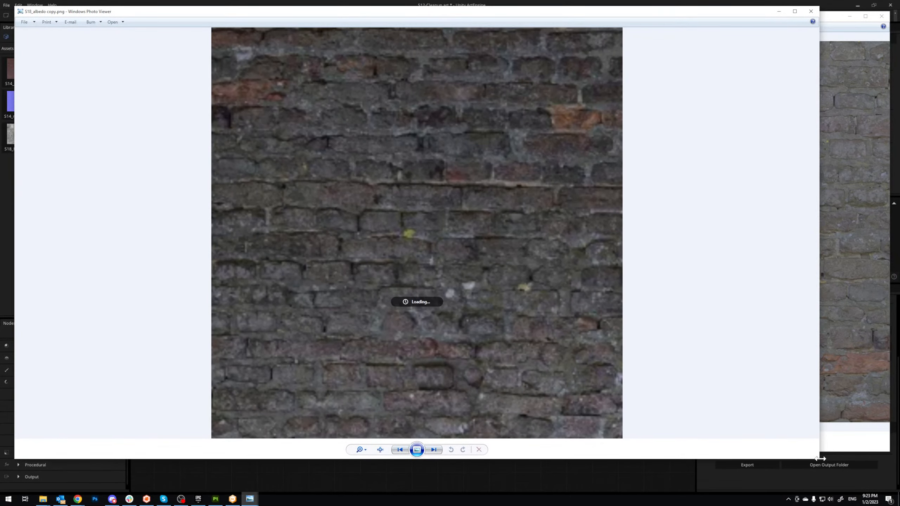
pyautogui.moveTo(817, 459); pyautogui.dragTo(490, 455)
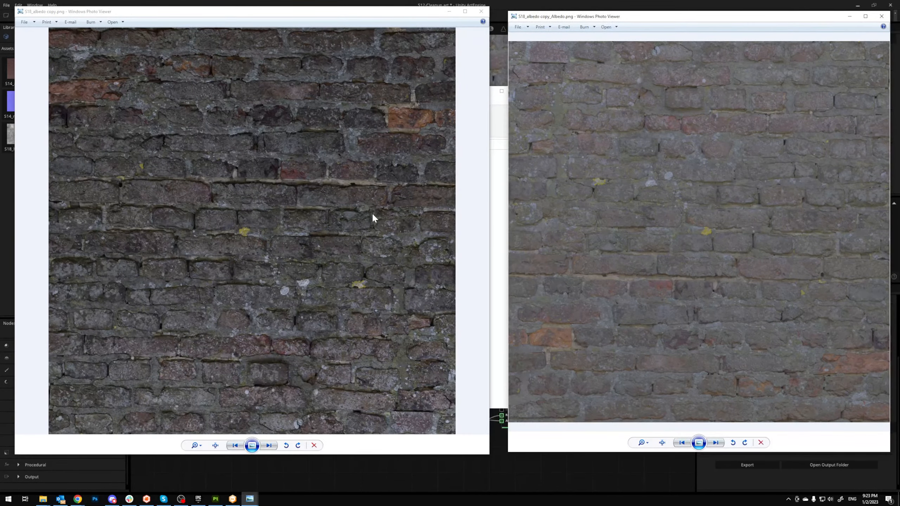
# Step: Rotate the original S18_albedo copy.png by 180 degrees and compare its shadows and brick detail with the exported albedo up close
pyautogui.scroll(3, 373, 216)
pyautogui.scroll(-3, 325, 171)
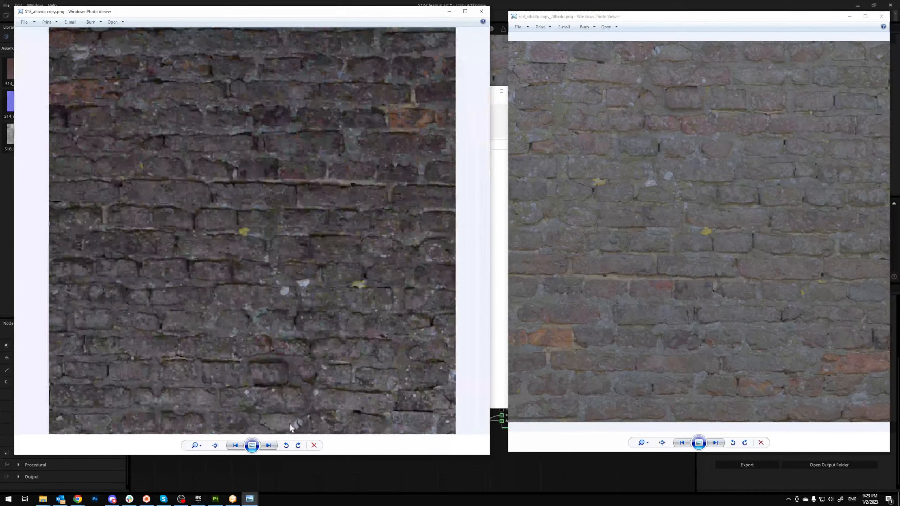
pyautogui.click(299, 450)
pyautogui.click(299, 450)
pyautogui.scroll(3, 243, 215)
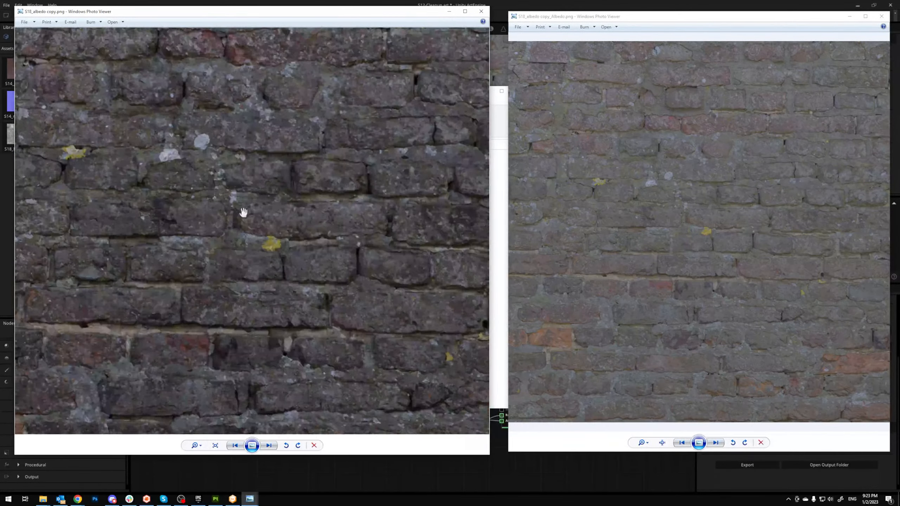
pyautogui.scroll(2, 699, 222)
pyautogui.scroll(-3, 700, 222)
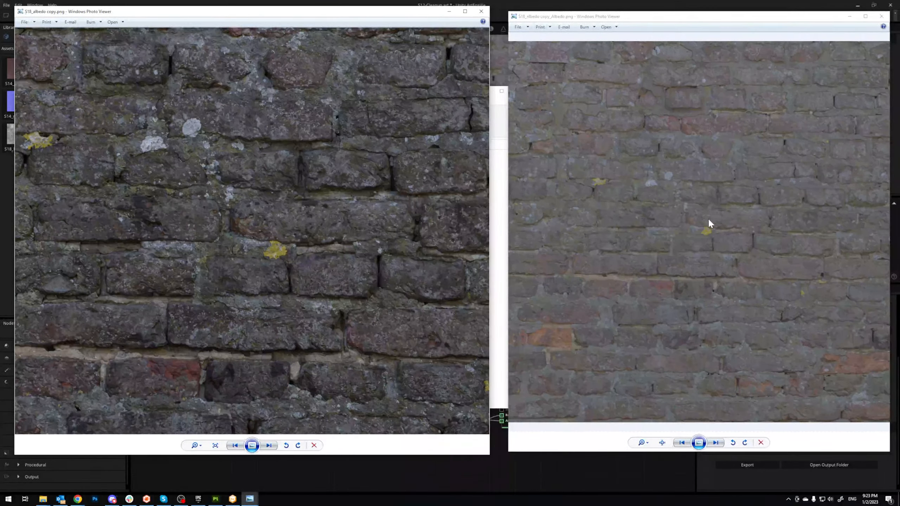
pyautogui.scroll(-3, 270, 298)
pyautogui.scroll(5, 280, 273)
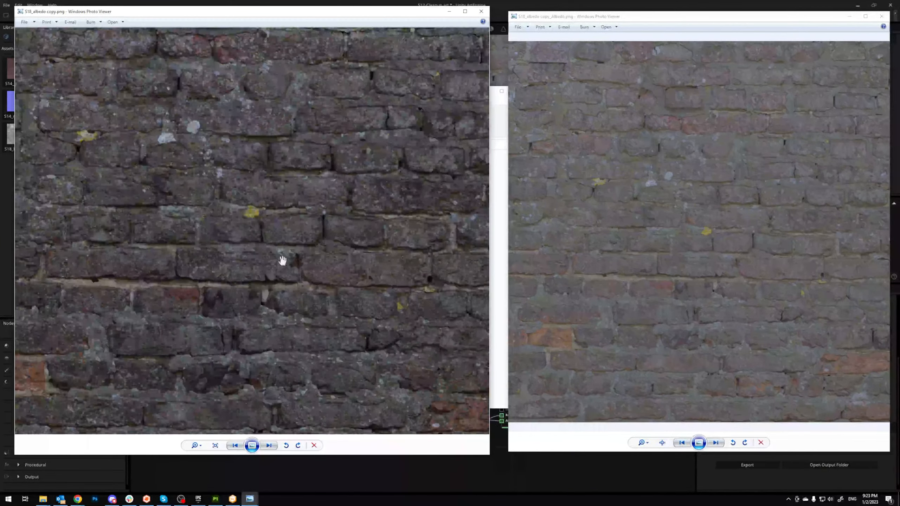
pyautogui.moveTo(282, 266); pyautogui.dragTo(303, 297)
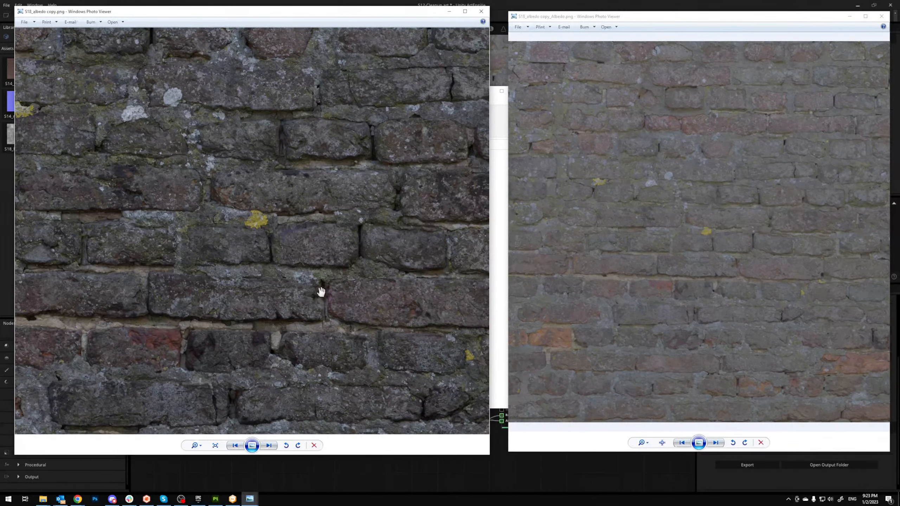
pyautogui.scroll(-3, 333, 248)
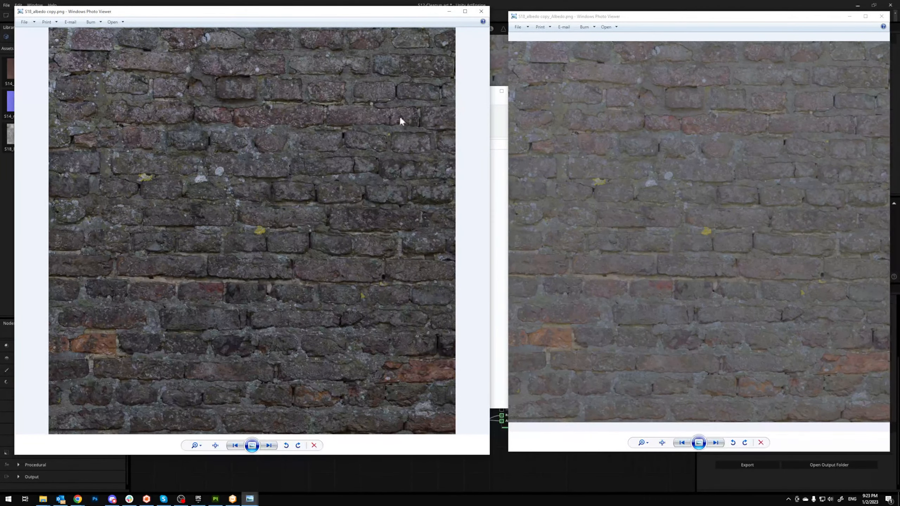
# Step: Close both albedo images and exit Unity ArtEngine without saving the changes to S12-Cleanup.art
pyautogui.click(480, 11)
pyautogui.click(882, 17)
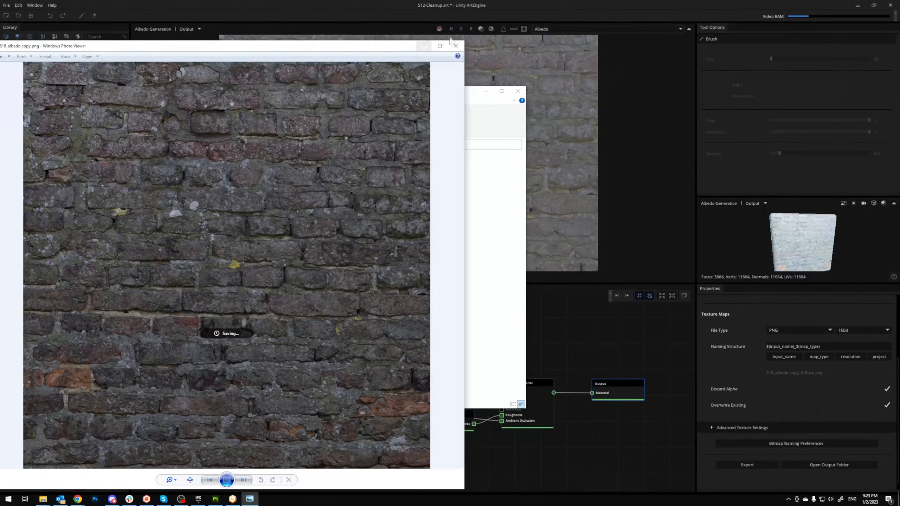
pyautogui.click(449, 14)
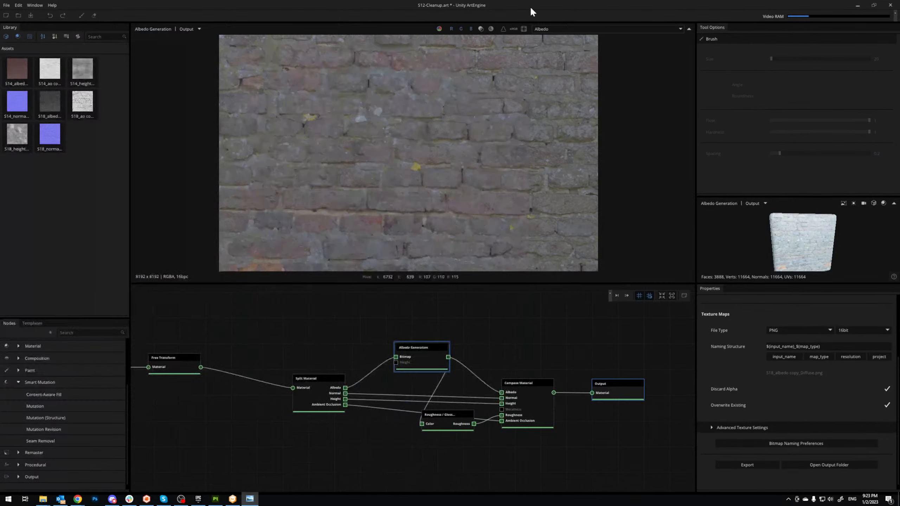
pyautogui.click(890, 5)
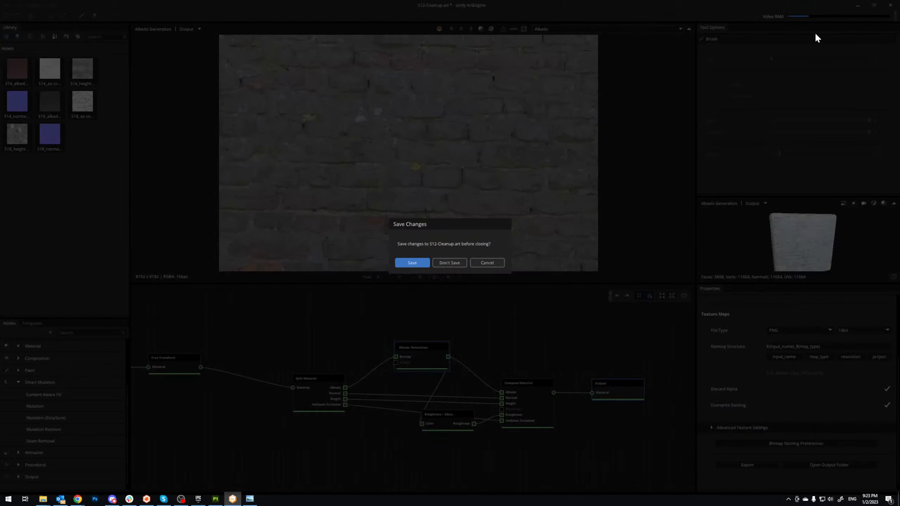
pyautogui.click(441, 265)
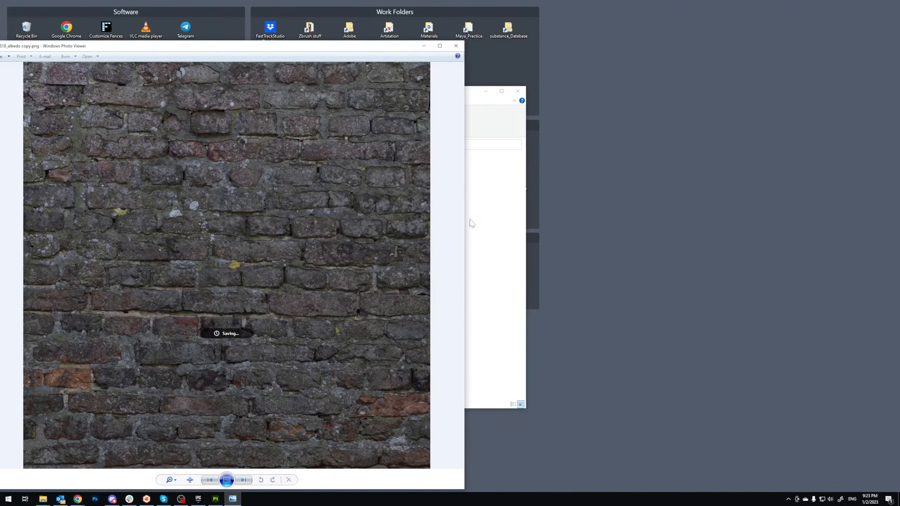
pyautogui.click(489, 206)
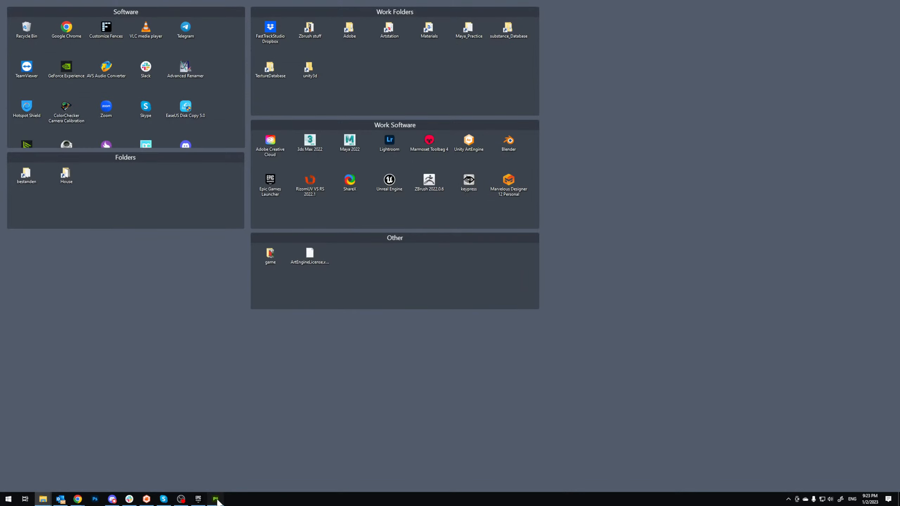
# Step: Switch to Adobe Substance 3D Painter and start a new project with the SM-Scan-Cleanup_FullMat template
pyautogui.click(216, 499)
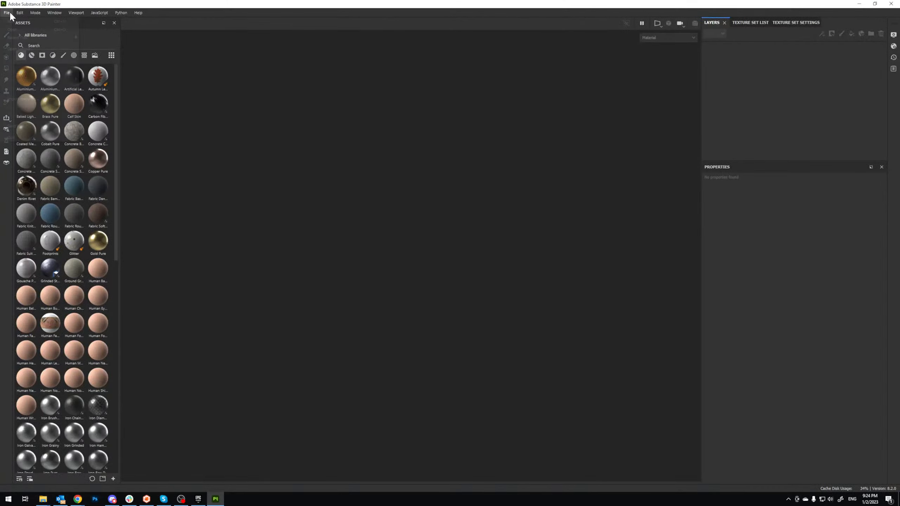
pyautogui.click(15, 22)
pyautogui.click(488, 158)
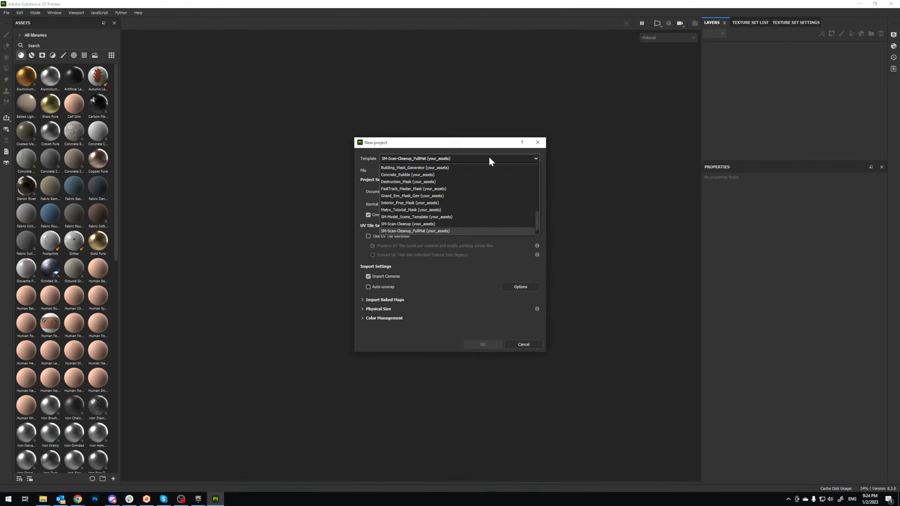
pyautogui.click(445, 228)
# Step: Select the seam removal plane FBX from ScansMatter's Templates/Substance_Painter_Templates folder as the new project's mesh
pyautogui.click(522, 170)
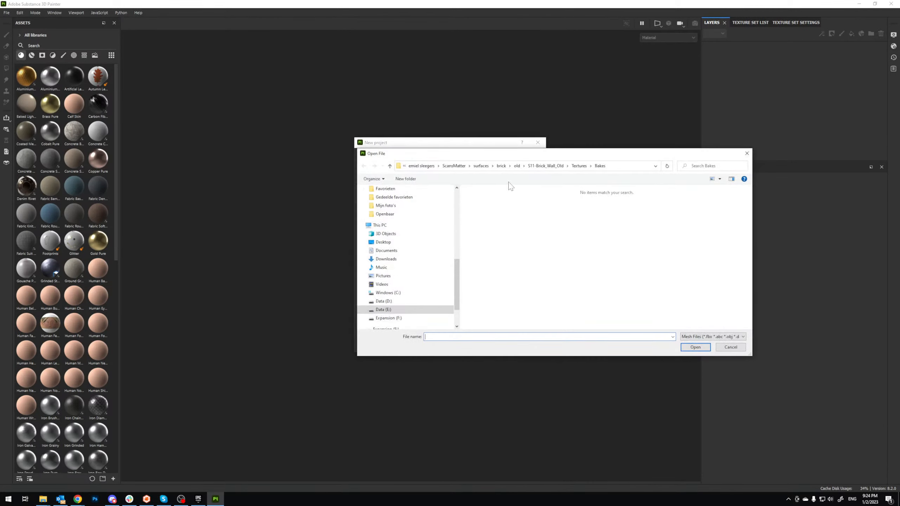
pyautogui.scroll(5, 393, 241)
pyautogui.click(390, 228)
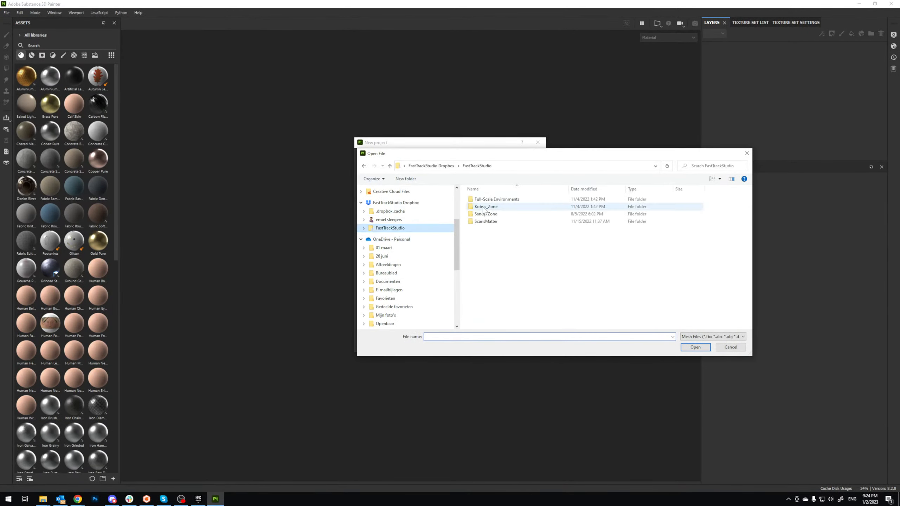
pyautogui.doubleClick(486, 221)
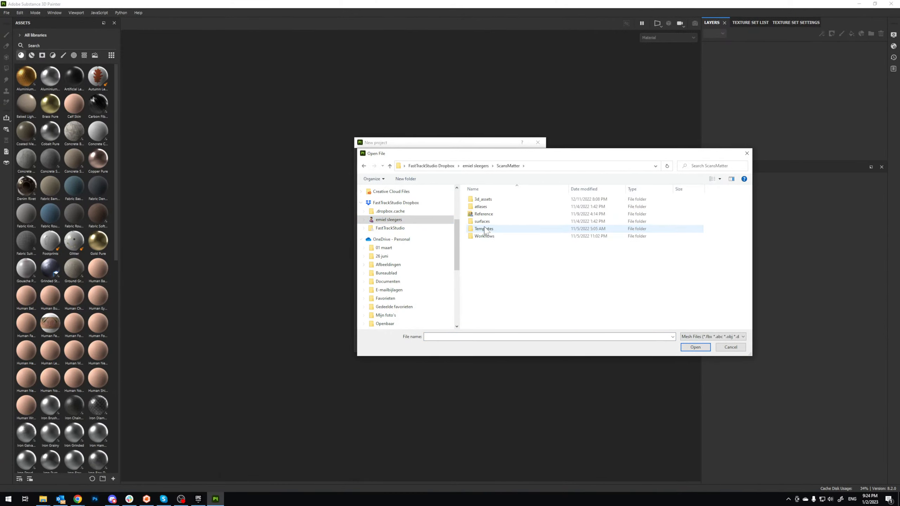
pyautogui.doubleClick(486, 229)
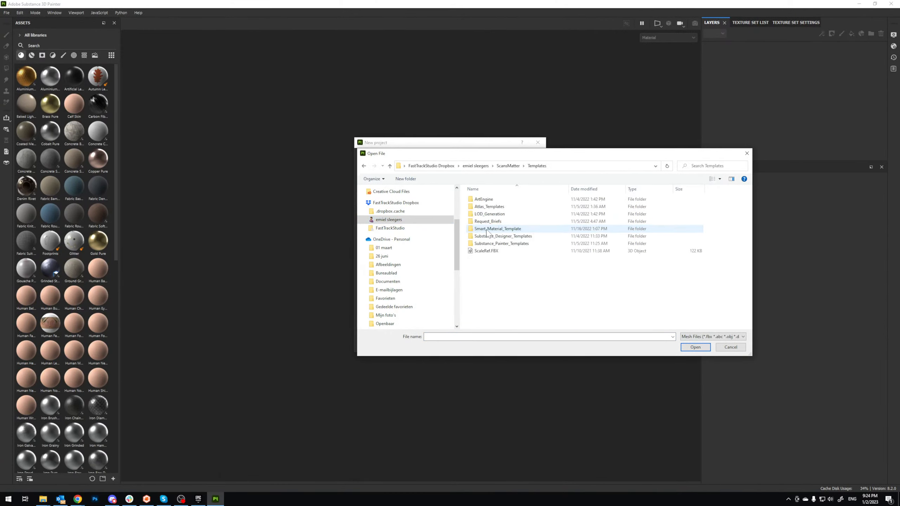
pyautogui.doubleClick(501, 243)
pyautogui.doubleClick(480, 214)
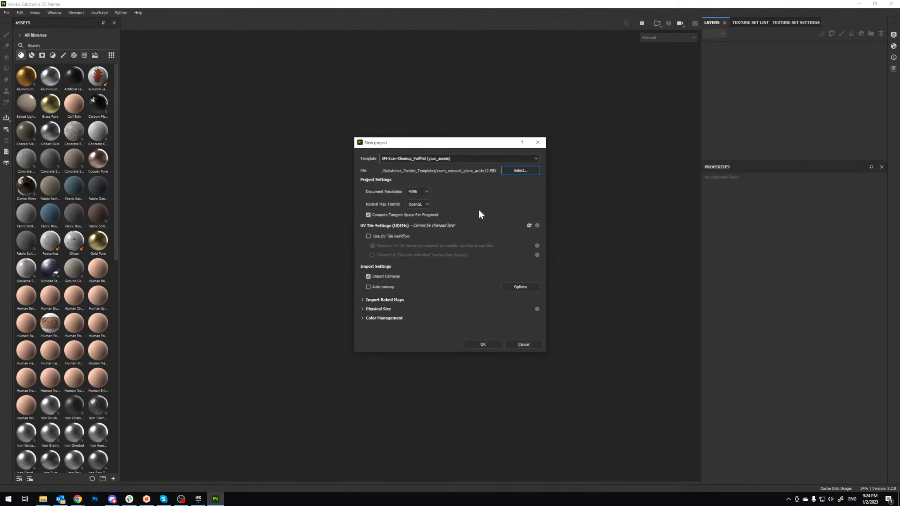
# Step: Add the five S18_albedo copy texture maps from the brick wall's Textures/AI folder as baked maps and create the project
pyautogui.click(383, 300)
pyautogui.scroll(-2, 415, 283)
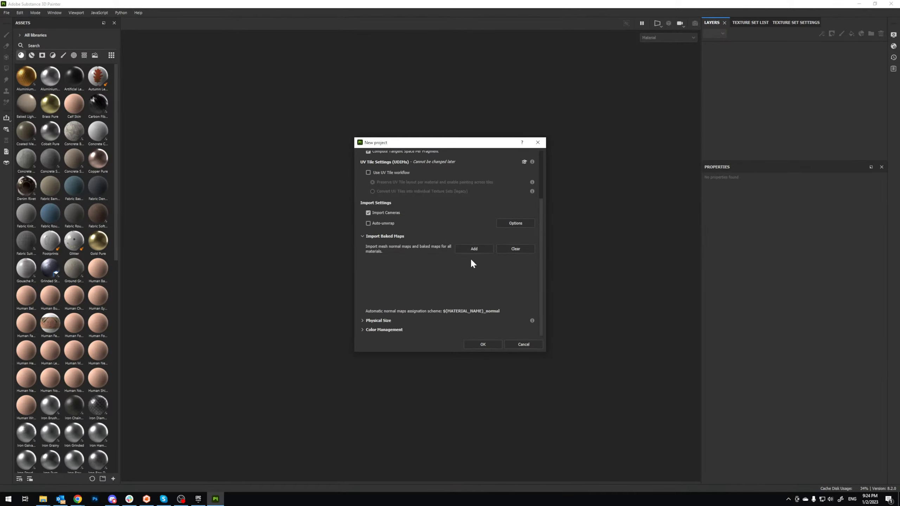
pyautogui.click(474, 249)
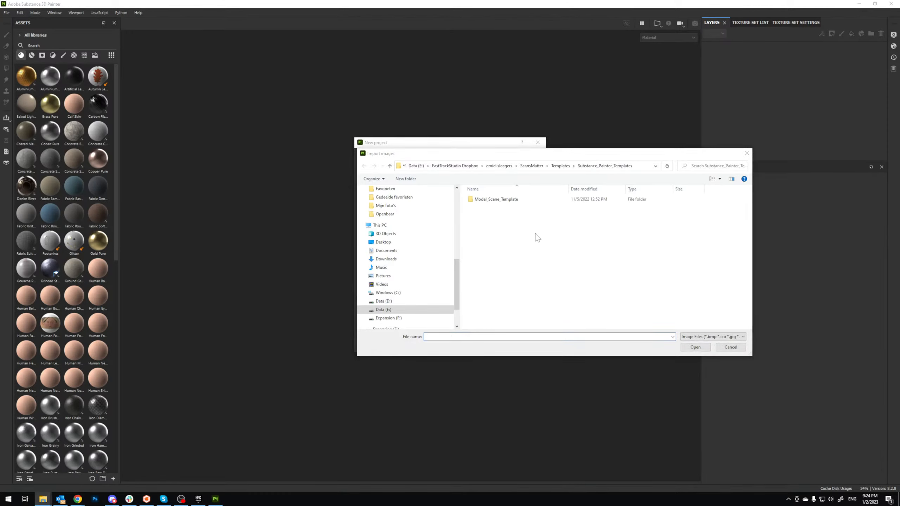
pyautogui.click(646, 167)
pyautogui.hotkey('ctrl', 'v')
pyautogui.press('Return')
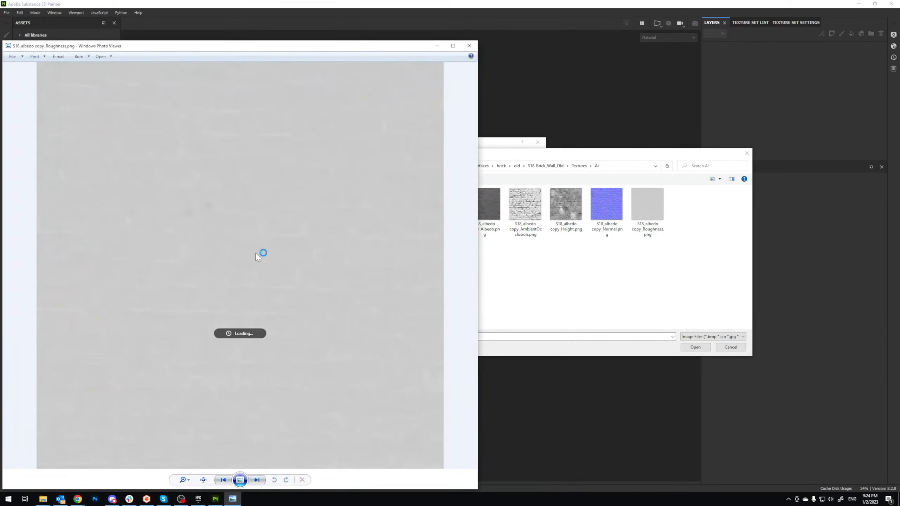
pyautogui.click(469, 45)
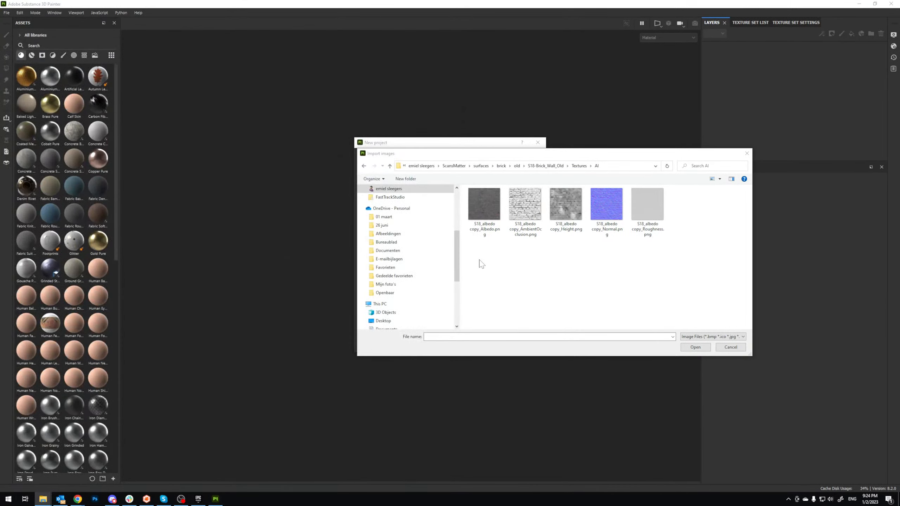
pyautogui.moveTo(479, 259); pyautogui.dragTo(700, 197)
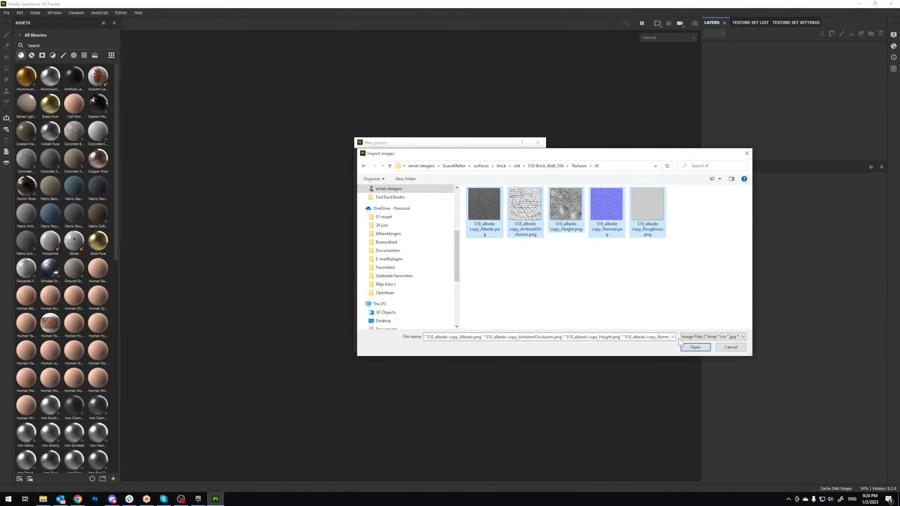
pyautogui.click(691, 346)
pyautogui.click(485, 344)
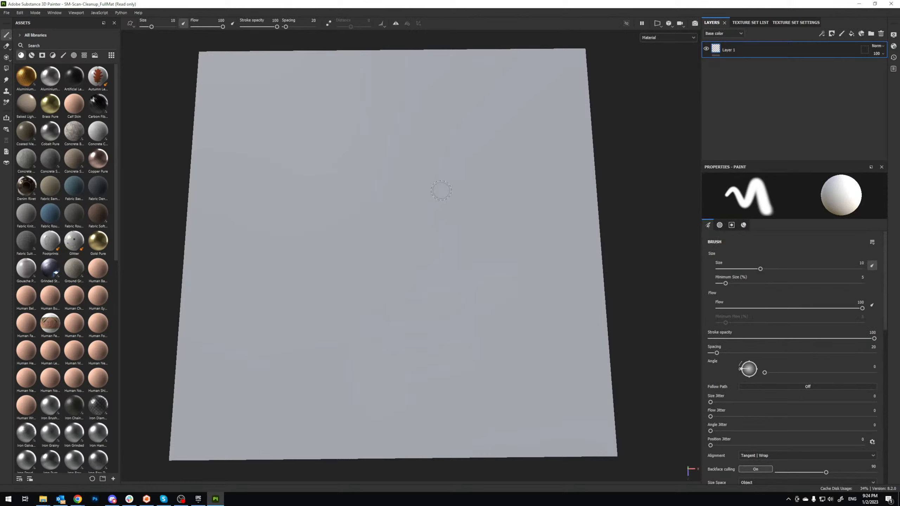
# Step: Rename the DefaultMaterial texture set to S18
pyautogui.click(751, 22)
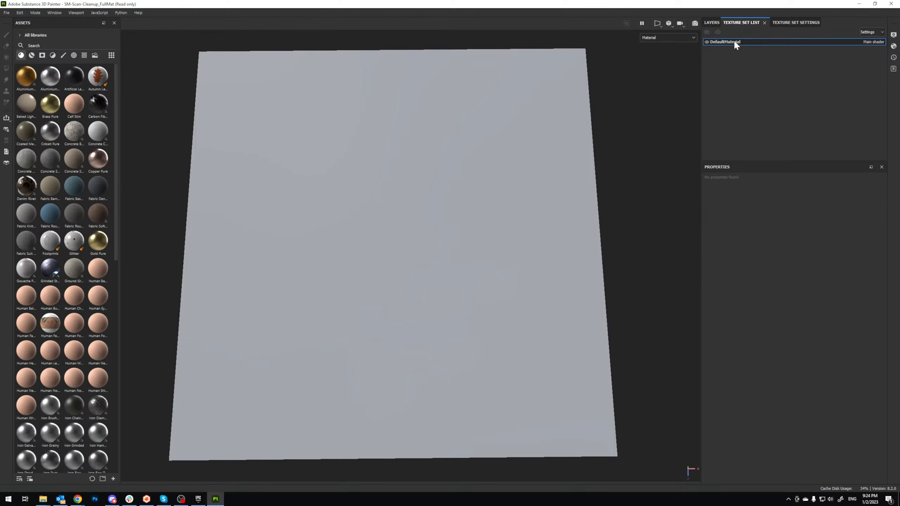
pyautogui.doubleClick(735, 41)
pyautogui.write('S18')
pyautogui.press('Return')
# Step: Enlarge the display of the S18 texture set settings and review its channels and mesh maps
pyautogui.click(794, 22)
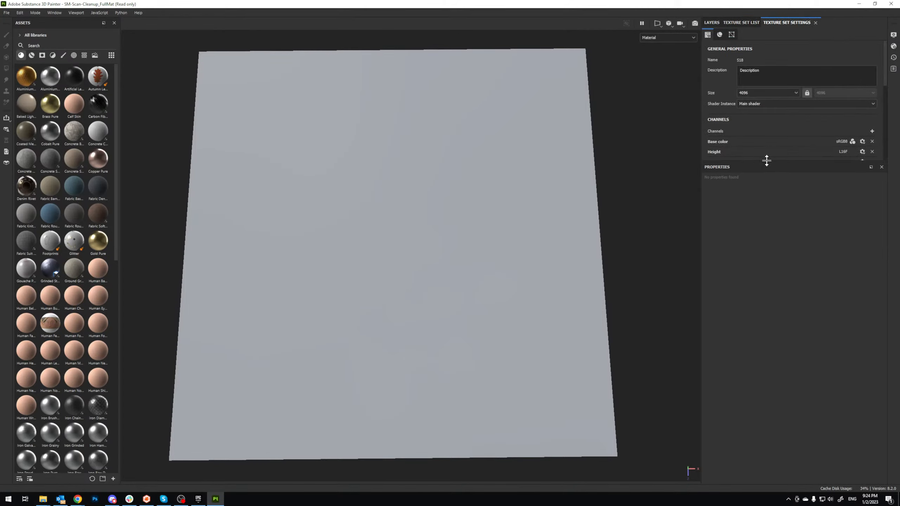
pyautogui.moveTo(767, 160); pyautogui.dragTo(770, 278)
pyautogui.scroll(-6, 779, 152)
pyautogui.scroll(2, 779, 126)
# Step: Add the SM-Scan-Cleanup-CloneTool smart material to the layer stack of the S18 texture set
pyautogui.click(713, 21)
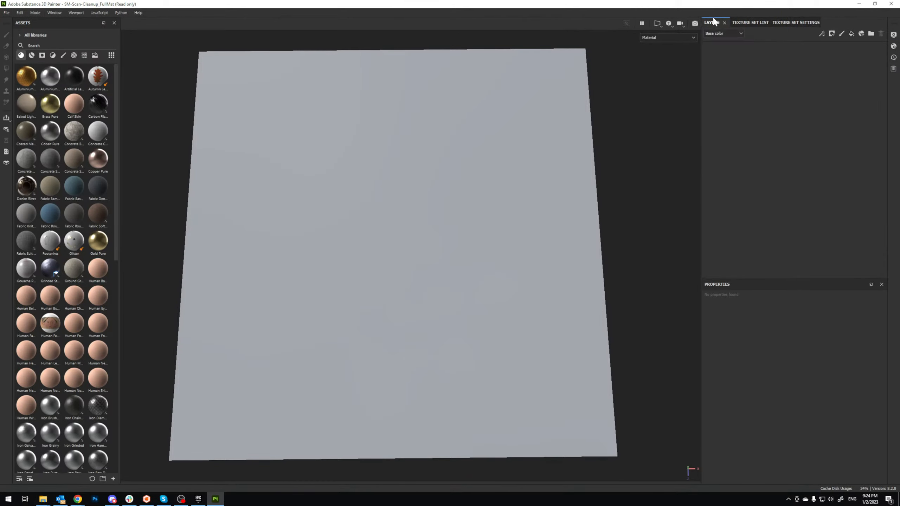
pyautogui.click(32, 55)
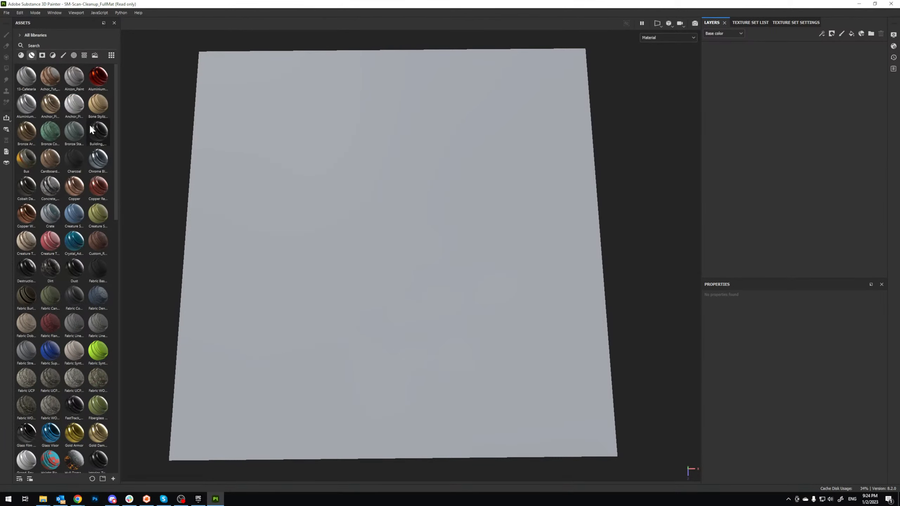
pyautogui.scroll(-10, 91, 135)
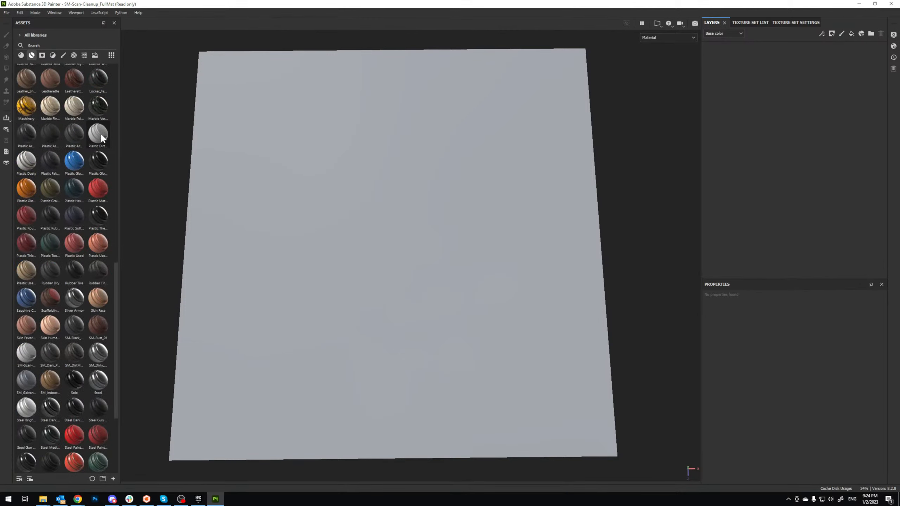
pyautogui.scroll(-5, 92, 144)
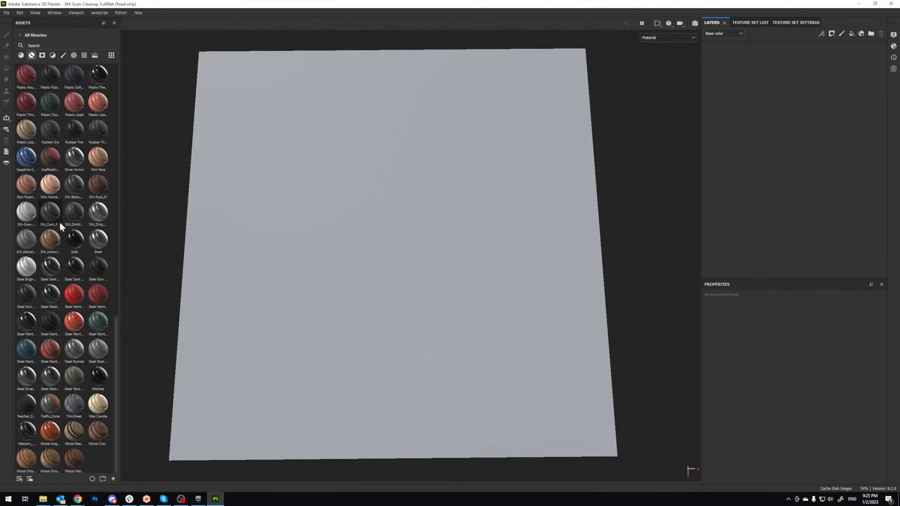
pyautogui.moveTo(26, 213); pyautogui.dragTo(806, 89)
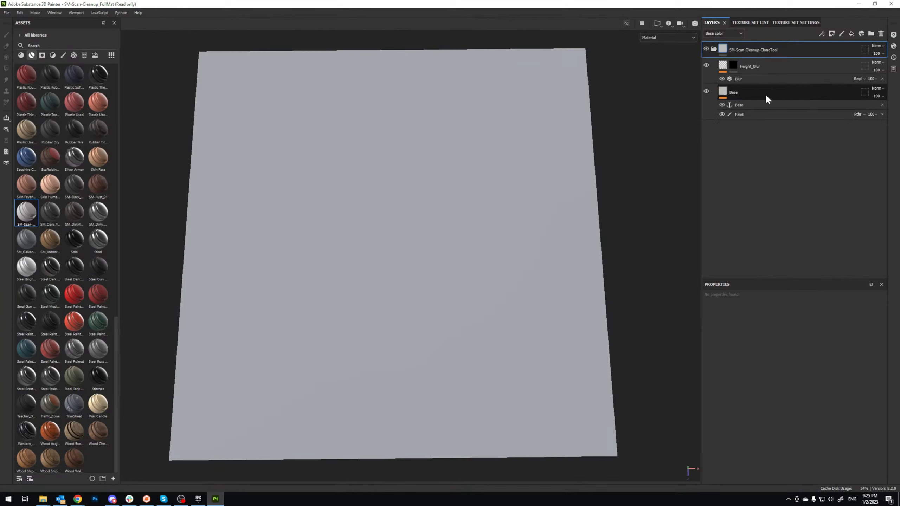
# Step: Select the Base fill layer to show its fill properties and switch the layer stack's displayed channel to Height
pyautogui.moveTo(748, 279)
pyautogui.mouseDown()
pyautogui.moveTo(770, 102)
pyautogui.moveTo(762, 132)
pyautogui.mouseUp()
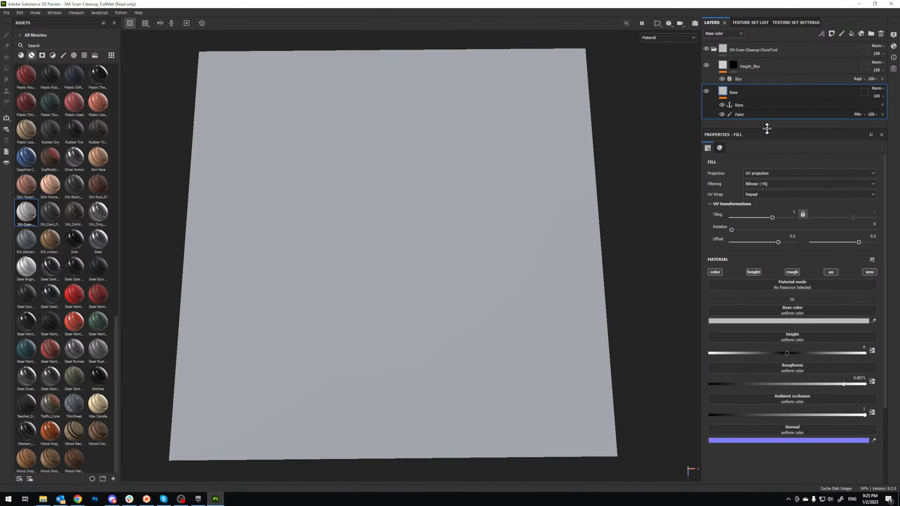
pyautogui.click(722, 33)
pyautogui.click(717, 49)
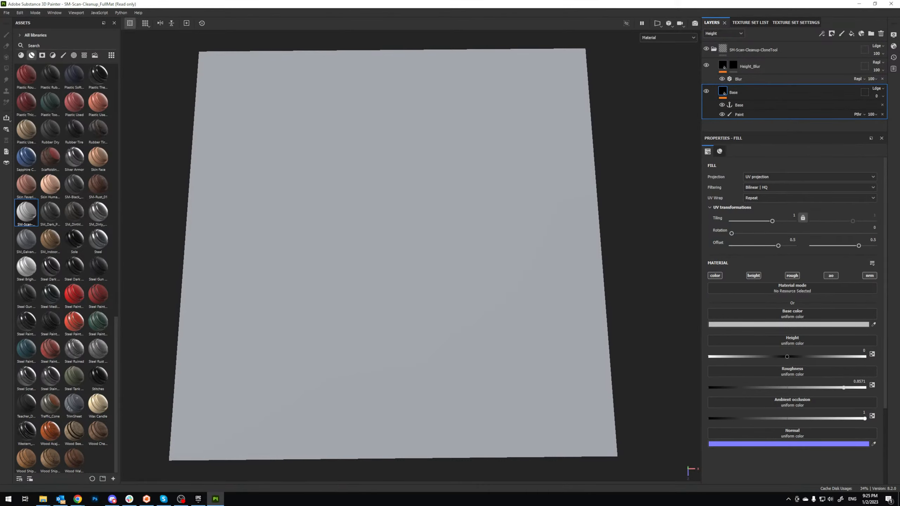
pyautogui.moveTo(1, 199)
pyautogui.mouseDown()
pyautogui.moveTo(388, 164)
pyautogui.moveTo(0, 181)
pyautogui.mouseUp()
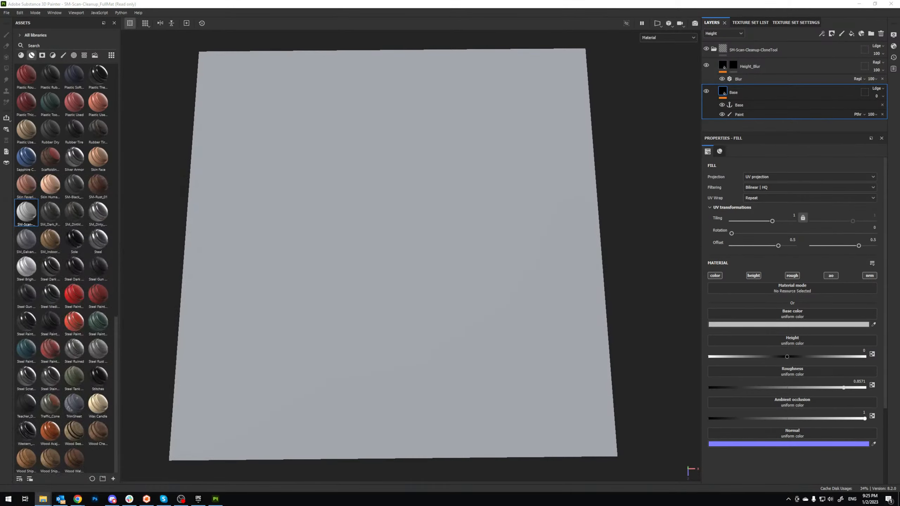
# Step: Find the imported S18 textures in the asset library and assign S18_albedo copy_Albedo to the Base layer's Base color
pyautogui.click(85, 54)
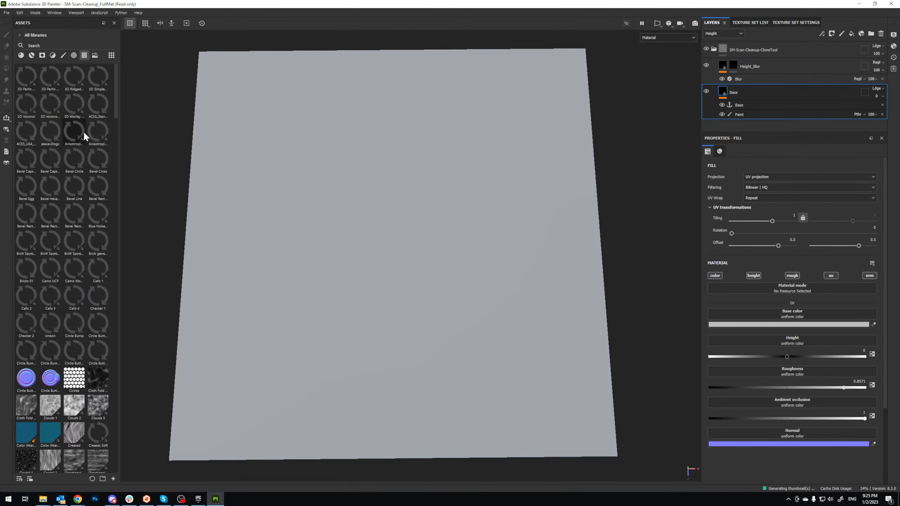
pyautogui.scroll(-15, 83, 132)
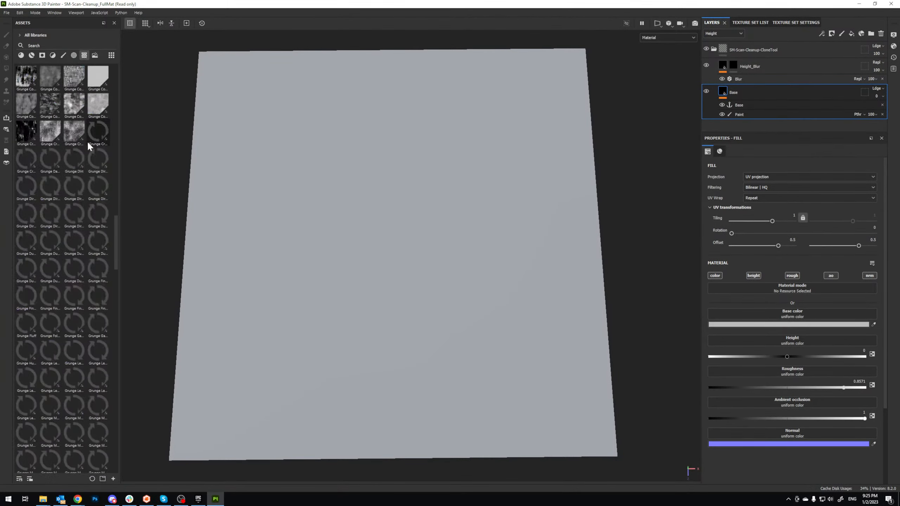
pyautogui.scroll(-15, 88, 144)
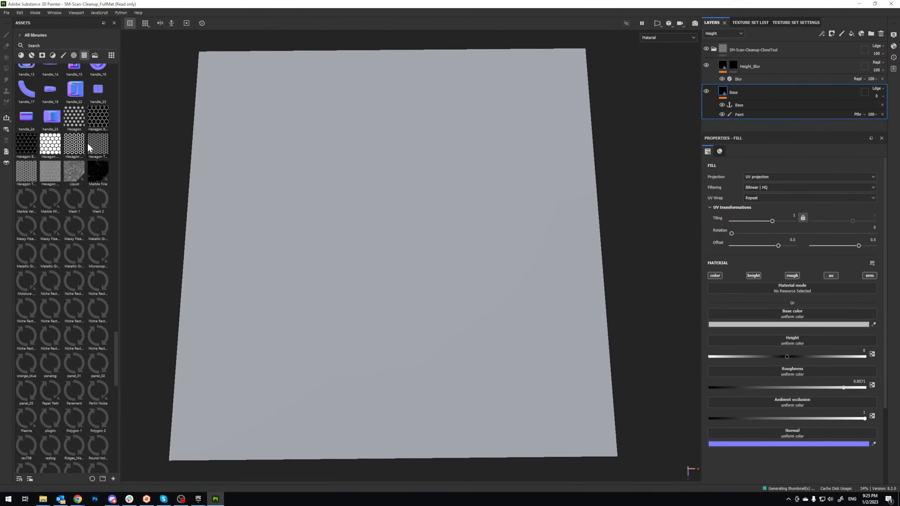
pyautogui.scroll(-5, 88, 142)
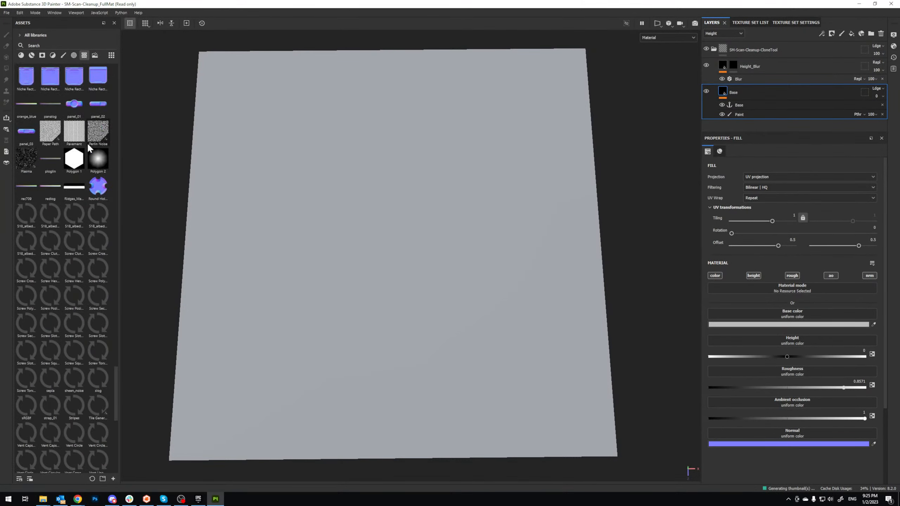
pyautogui.scroll(-10, 87, 142)
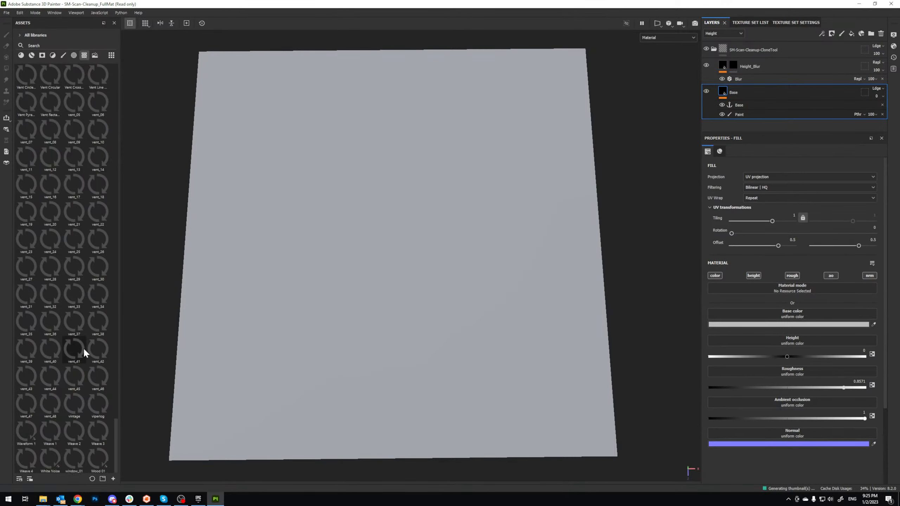
pyautogui.scroll(10, 84, 340)
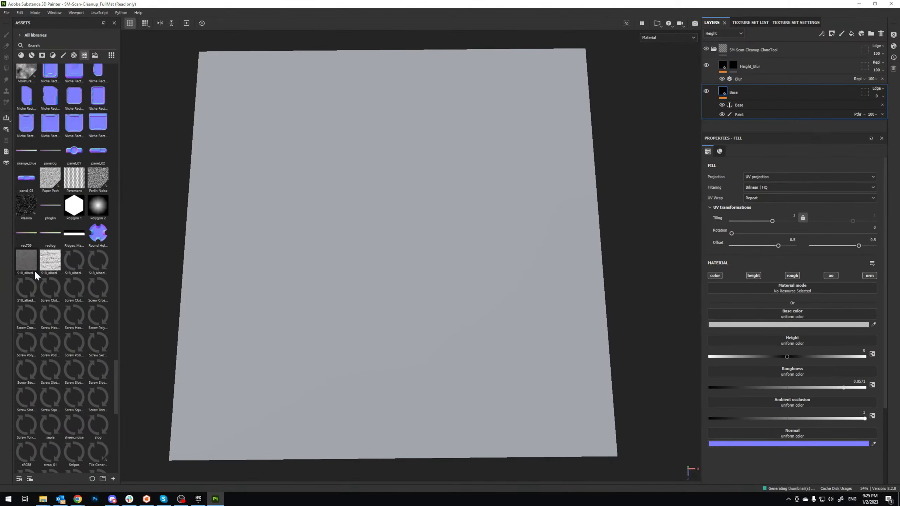
pyautogui.moveTo(35, 274); pyautogui.dragTo(815, 320)
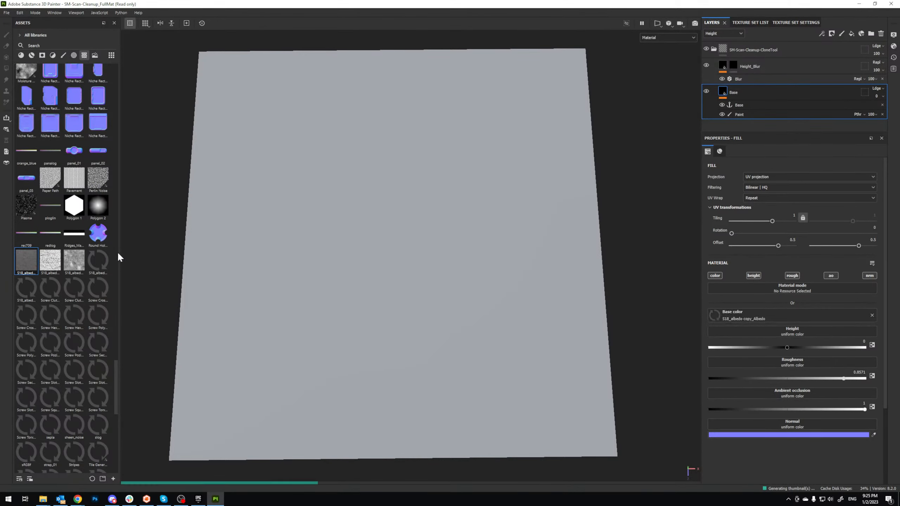
# Step: Assign the matching S18_albedo copy maps to the Base layer's Height, Normal, Ambient occlusion and Roughness channels
pyautogui.moveTo(65, 262); pyautogui.dragTo(794, 333)
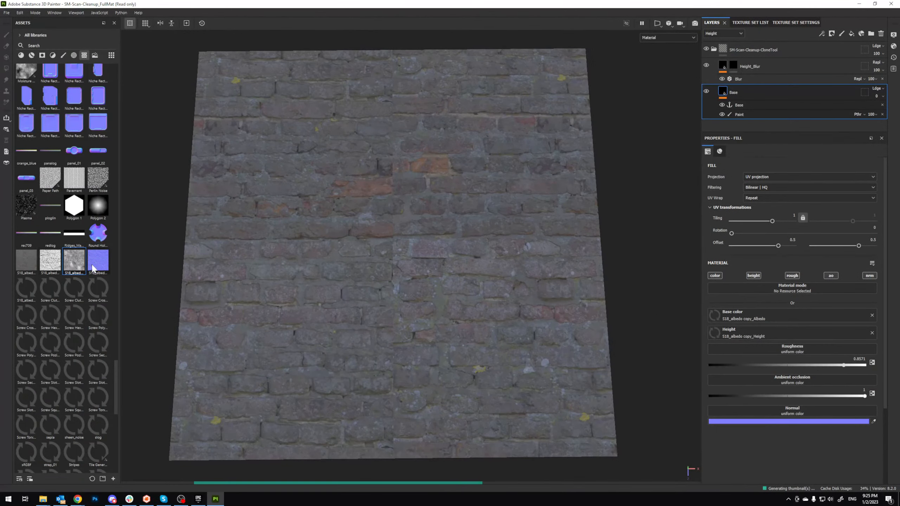
pyautogui.moveTo(93, 269); pyautogui.dragTo(798, 418)
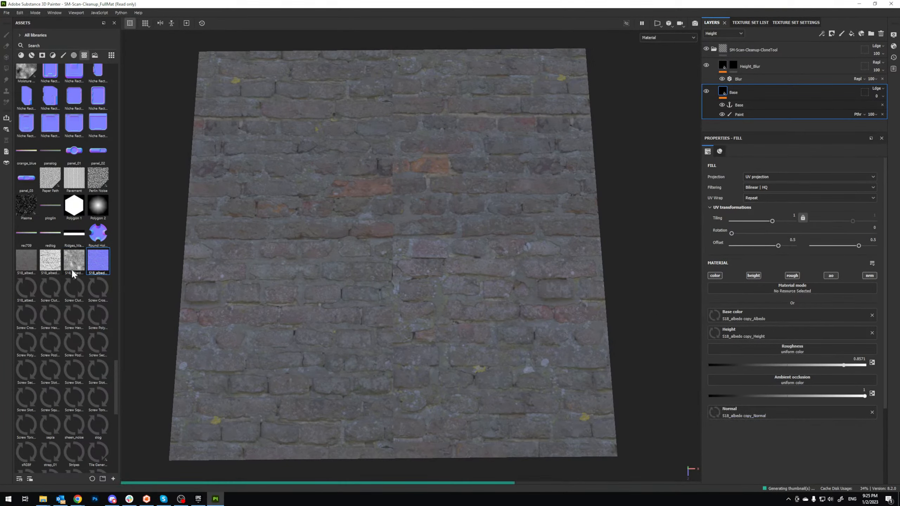
pyautogui.moveTo(53, 265); pyautogui.dragTo(779, 380)
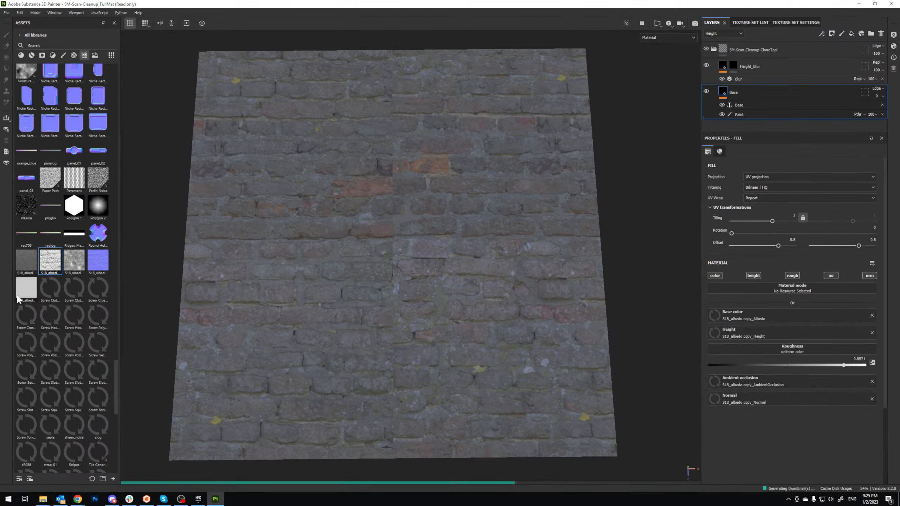
pyautogui.moveTo(26, 291); pyautogui.dragTo(769, 351)
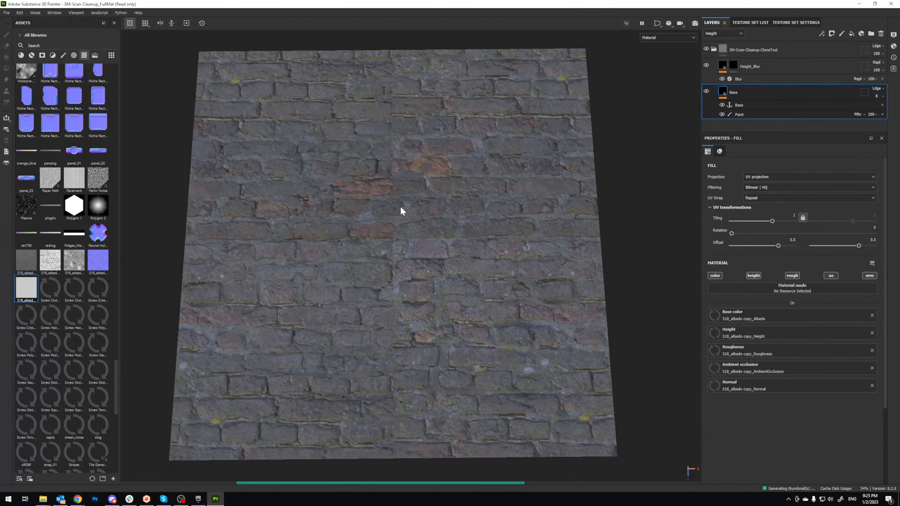
# Step: Select the Base layer's Paint effect and save the project as S18-Paint in the brick wall's Saves folder
pyautogui.keyDown('alt'); pyautogui.moveTo(434, 246); pyautogui.dragTo(434, 261); pyautogui.keyUp('alt')
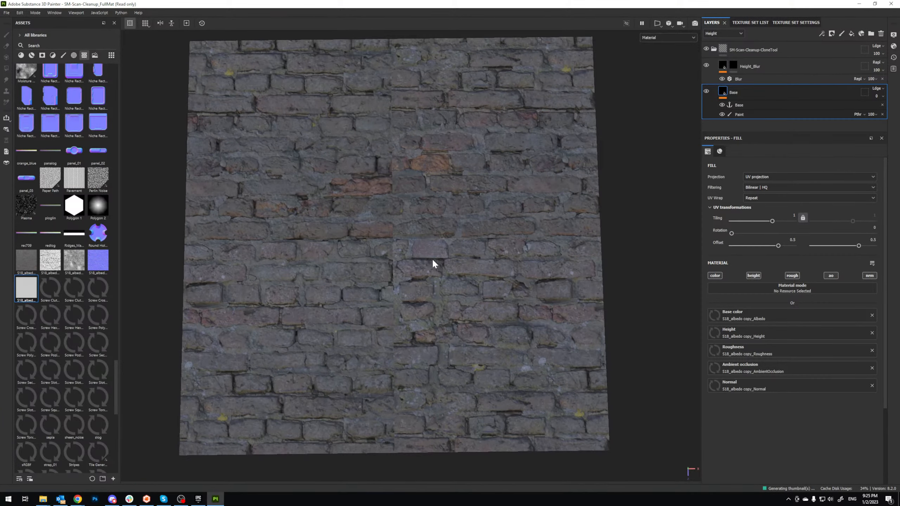
pyautogui.click(752, 112)
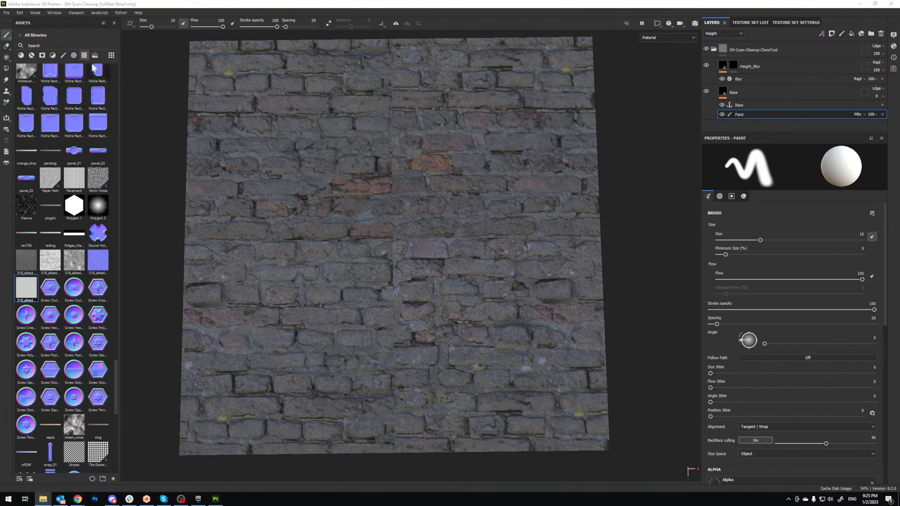
pyautogui.click(19, 12)
pyautogui.click(6, 12)
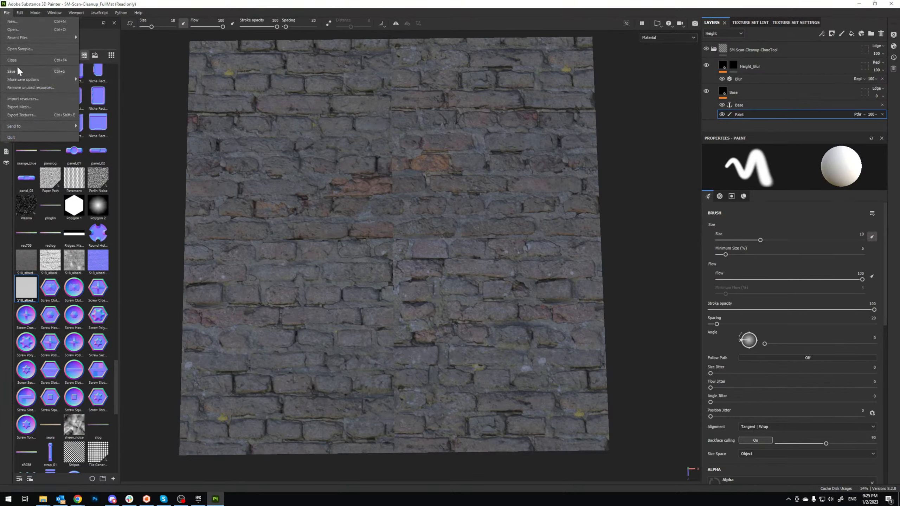
pyautogui.click(58, 71)
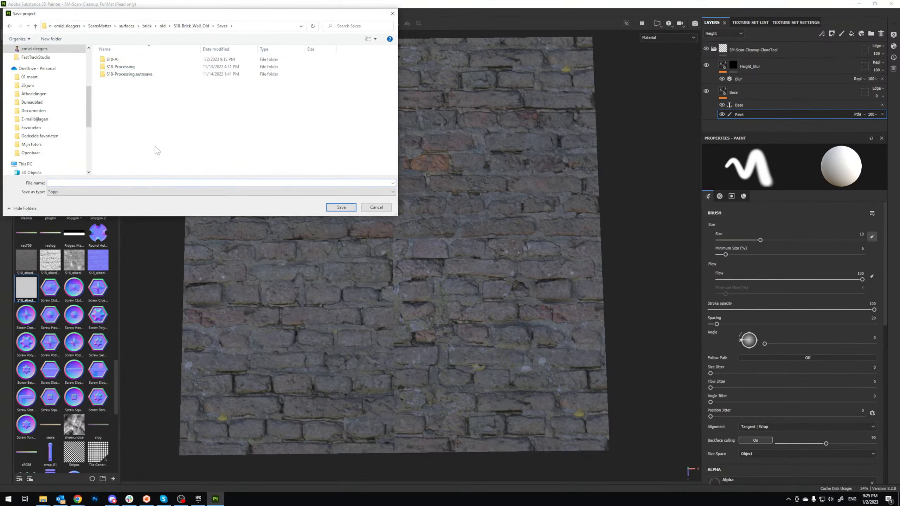
pyautogui.write('S18-Paint')
pyautogui.press('Return')
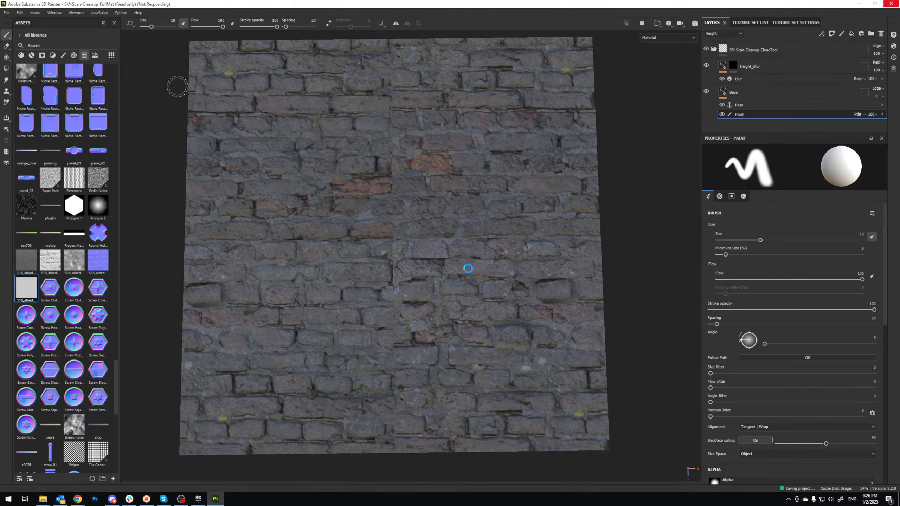
# Step: Activate the Clone tool on the Base layer's Paint effect and set its brush size to 5.96
pyautogui.rightClick(492, 290)
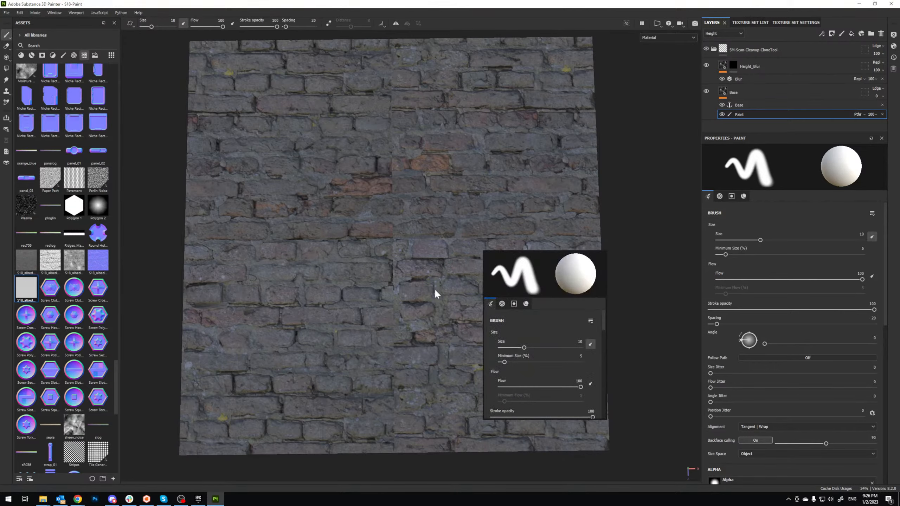
pyautogui.moveTo(434, 290)
pyautogui.keyDown('shift'); pyautogui.mouseDown(button='right')
pyautogui.moveTo(409, 291)
pyautogui.moveTo(431, 294)
pyautogui.mouseUp(button='right'); pyautogui.keyUp('shift')
pyautogui.keyDown('alt'); pyautogui.moveTo(430, 329); pyautogui.dragTo(430, 325, button='middle'); pyautogui.keyUp('alt')
pyautogui.scroll(3, 430, 325)
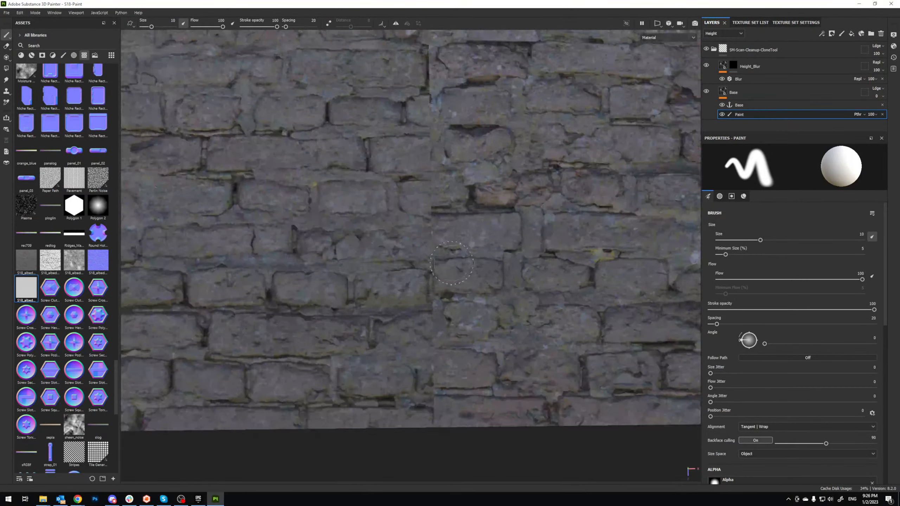
pyautogui.click(746, 91)
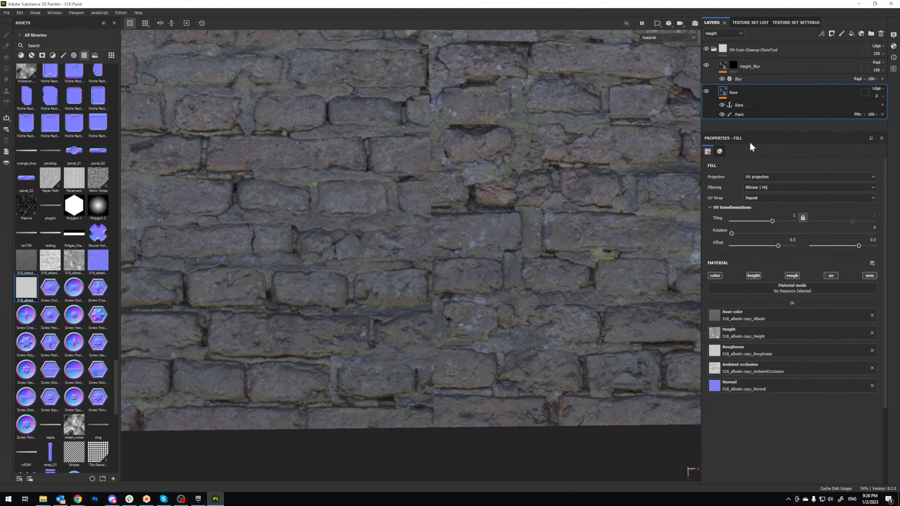
pyautogui.click(753, 114)
pyautogui.scroll(2, 647, 225)
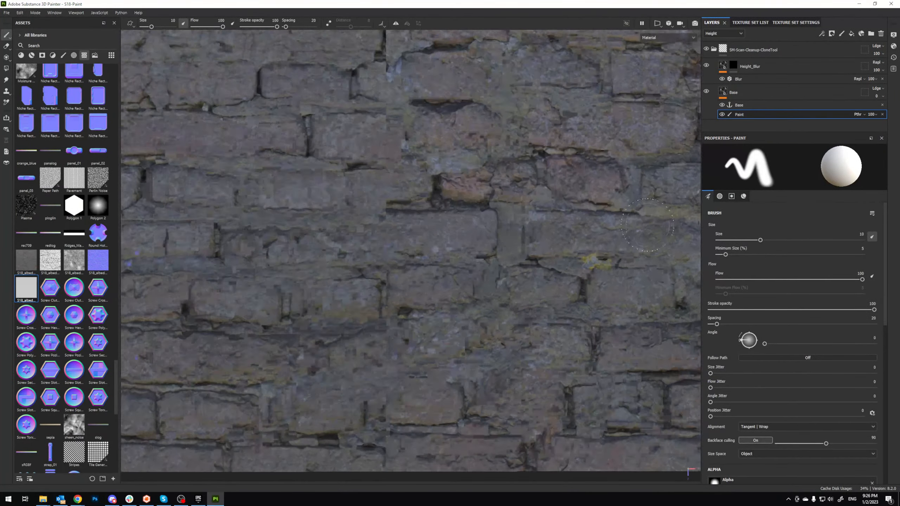
pyautogui.click(6, 91)
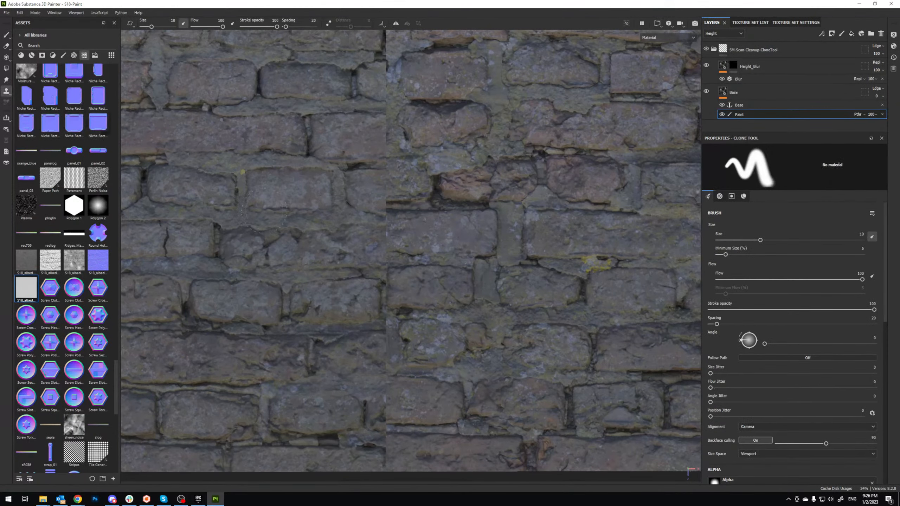
pyautogui.keyDown('alt'); pyautogui.moveTo(438, 271); pyautogui.dragTo(433, 283, button='middle'); pyautogui.keyUp('alt')
pyautogui.click(750, 239)
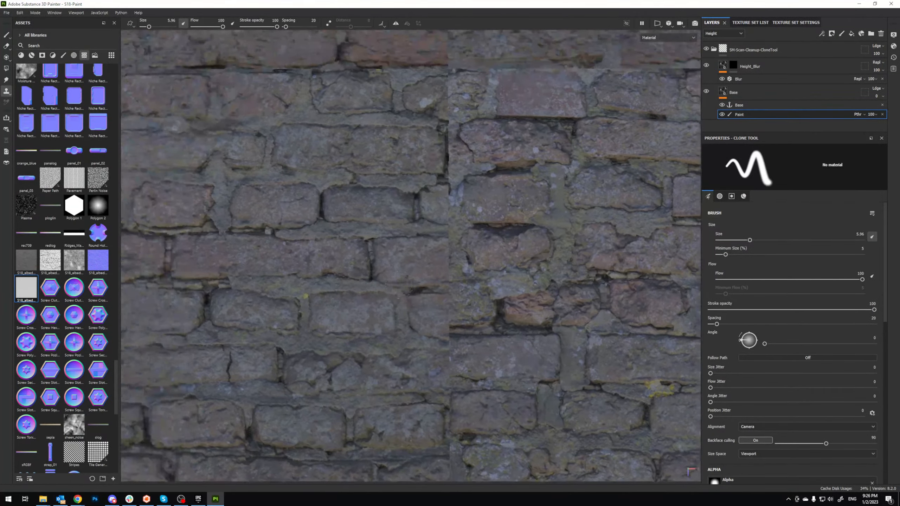
# Step: Clone a reddish whole brick and its mortar from the wall over the cut-off brick at the central vertical seam
pyautogui.keyDown('alt'); pyautogui.moveTo(398, 286); pyautogui.dragTo(441, 307, button='middle'); pyautogui.keyUp('alt')
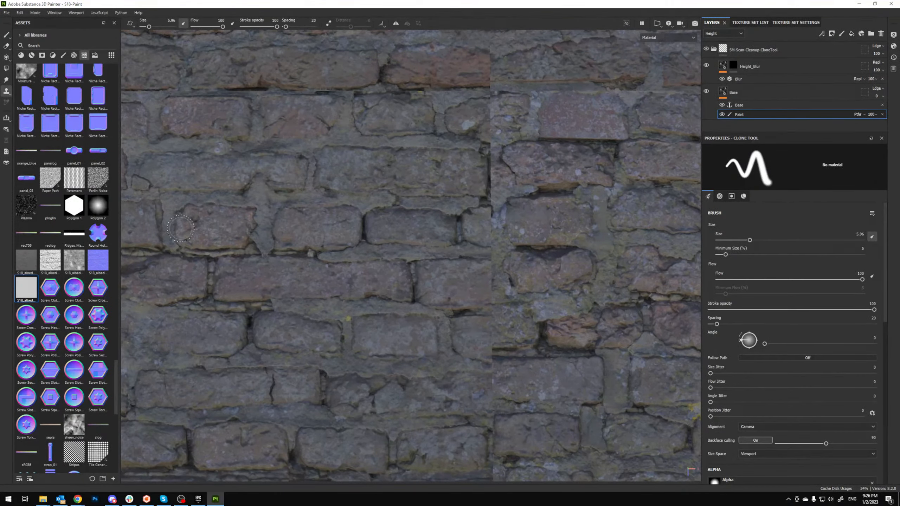
pyautogui.press('v')
pyautogui.click(182, 238)
pyautogui.moveTo(458, 353)
pyautogui.mouseDown()
pyautogui.moveTo(461, 320)
pyautogui.moveTo(509, 323)
pyautogui.moveTo(533, 337)
pyautogui.moveTo(537, 345)
pyautogui.moveTo(521, 358)
pyautogui.moveTo(506, 357)
pyautogui.mouseUp()
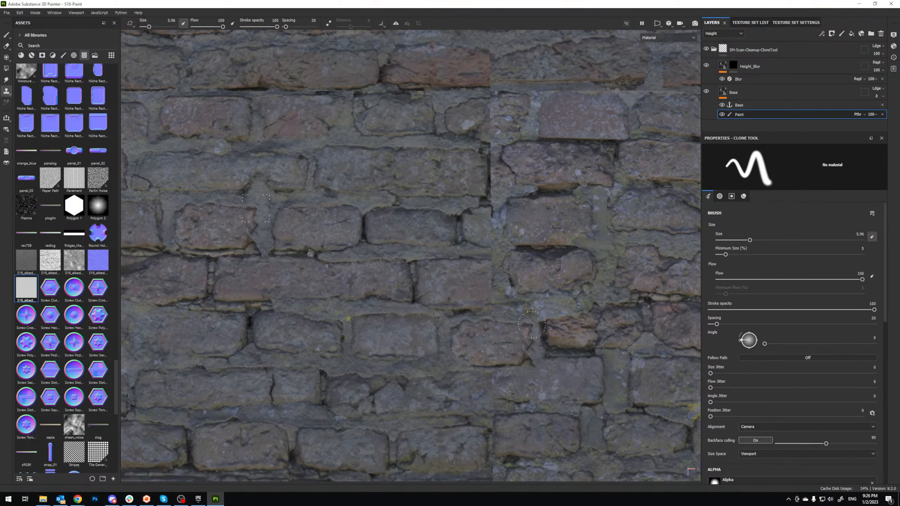
pyautogui.moveTo(532, 324); pyautogui.dragTo(513, 316)
# Step: Clone intact brick surface over the small broken bricks beside the vertical seam, one row below the cloned reddish brick
pyautogui.keyDown('alt'); pyautogui.moveTo(524, 358); pyautogui.dragTo(472, 253, button='middle'); pyautogui.keyUp('alt')
pyautogui.keyDown('alt'); pyautogui.moveTo(460, 289); pyautogui.dragTo(333, 292, button='middle'); pyautogui.keyUp('alt')
pyautogui.scroll(-1, 411, 270)
pyautogui.keyDown('alt'); pyautogui.moveTo(429, 264); pyautogui.dragTo(445, 288, button='middle'); pyautogui.keyUp('alt')
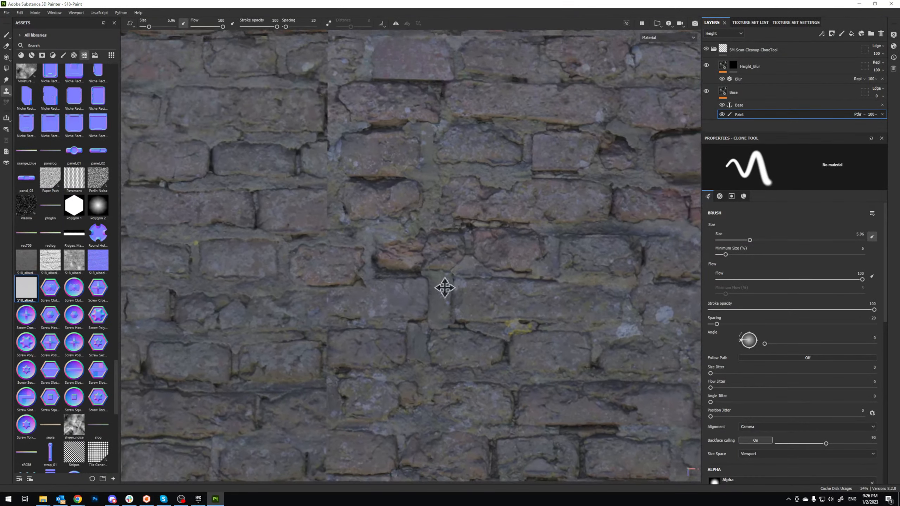
pyautogui.keyDown('alt'); pyautogui.moveTo(457, 255); pyautogui.dragTo(524, 233, button='middle'); pyautogui.keyUp('alt')
pyautogui.keyDown('alt'); pyautogui.moveTo(470, 234); pyautogui.dragTo(523, 247, button='middle'); pyautogui.keyUp('alt')
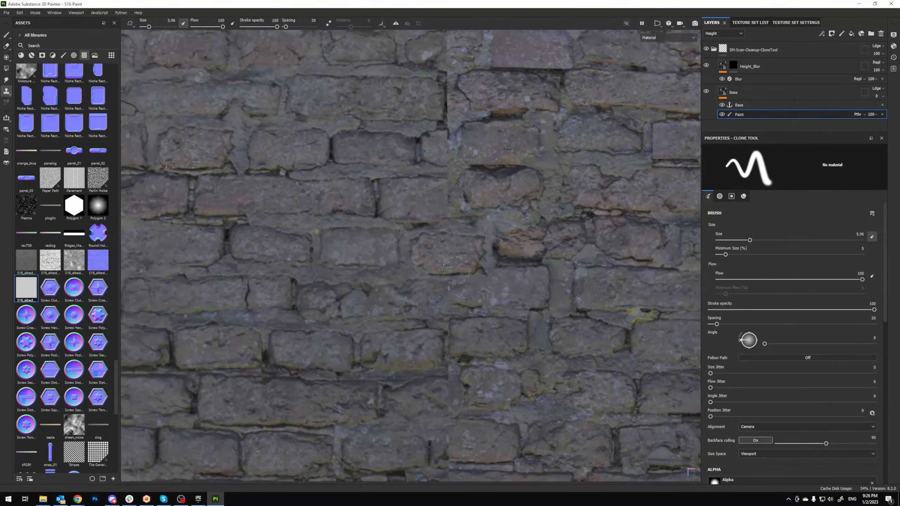
pyautogui.keyDown('alt'); pyautogui.moveTo(434, 279); pyautogui.dragTo(459, 301, button='middle'); pyautogui.keyUp('alt')
pyautogui.moveTo(301, 189)
pyautogui.keyDown('alt'); pyautogui.mouseDown(button='middle')
pyautogui.moveTo(299, 198)
pyautogui.moveTo(273, 185)
pyautogui.moveTo(287, 132)
pyautogui.moveTo(270, 158)
pyautogui.mouseUp(button='middle'); pyautogui.keyUp('alt')
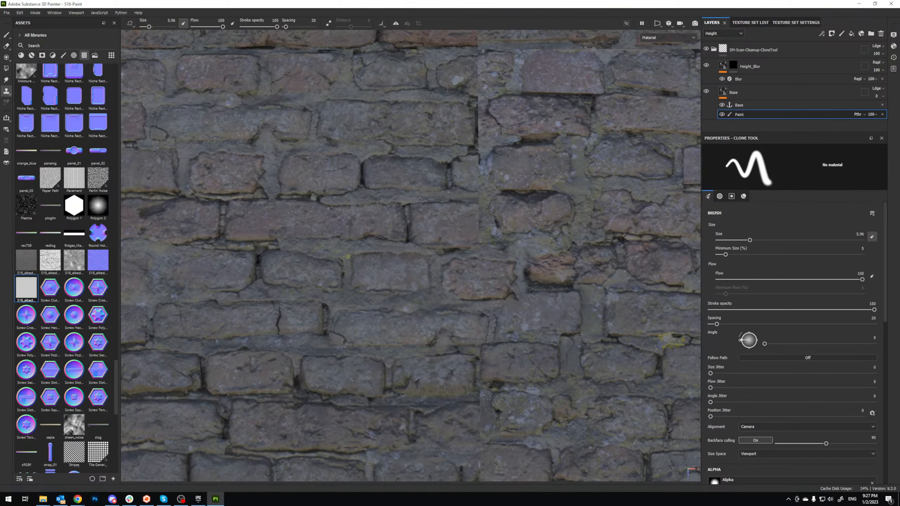
# Step: Clone a whole brick end with its joint over the seam in the row below the cloned reddish brick
pyautogui.scroll(5, 432, 331)
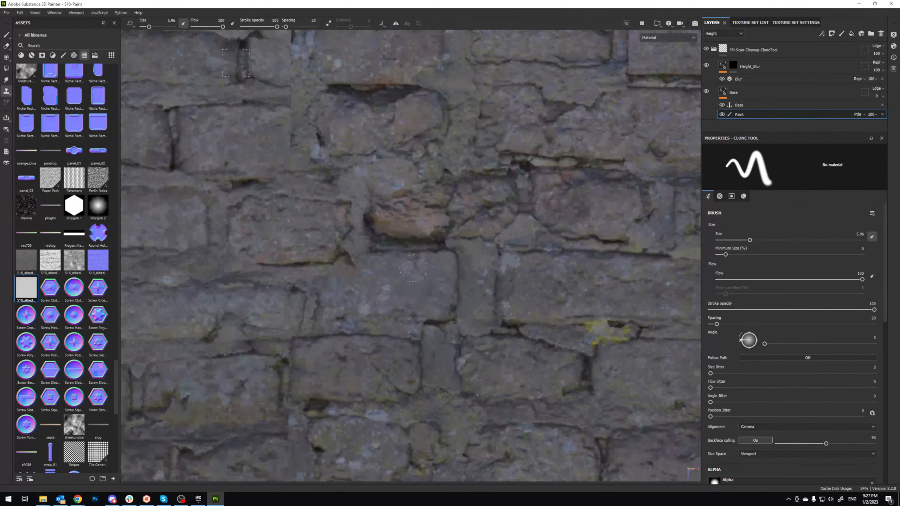
pyautogui.scroll(-5, 462, 257)
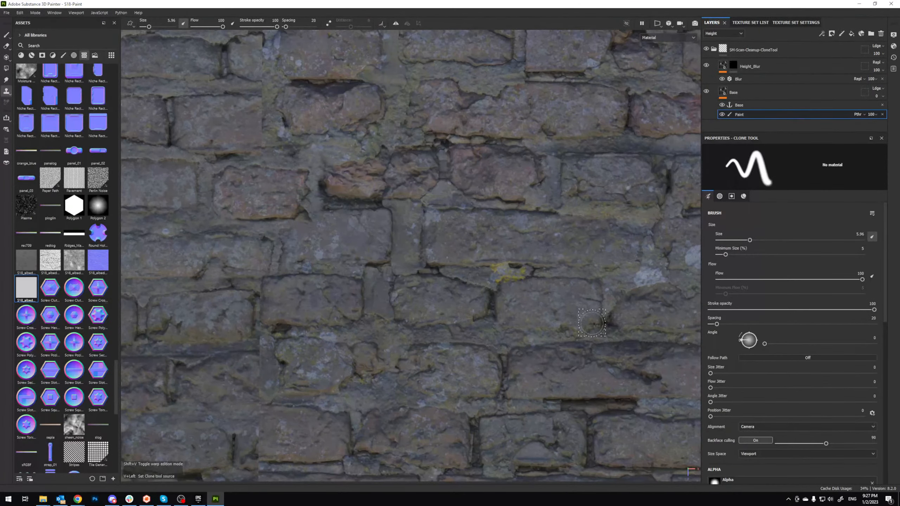
pyautogui.moveTo(384, 260)
pyautogui.mouseDown()
pyautogui.moveTo(383, 228)
pyautogui.moveTo(365, 223)
pyautogui.moveTo(292, 235)
pyautogui.moveTo(288, 257)
pyautogui.mouseUp()
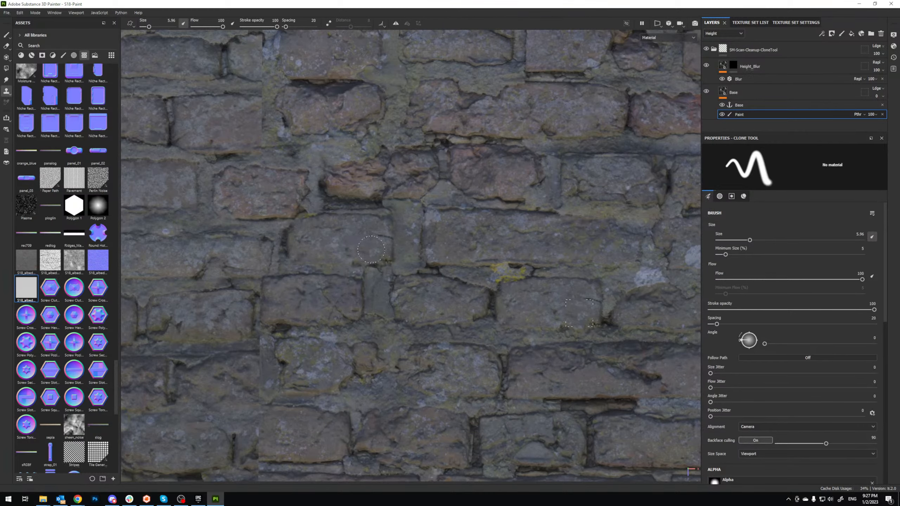
pyautogui.keyDown('alt'); pyautogui.moveTo(280, 242); pyautogui.dragTo(364, 240, button='middle'); pyautogui.keyUp('alt')
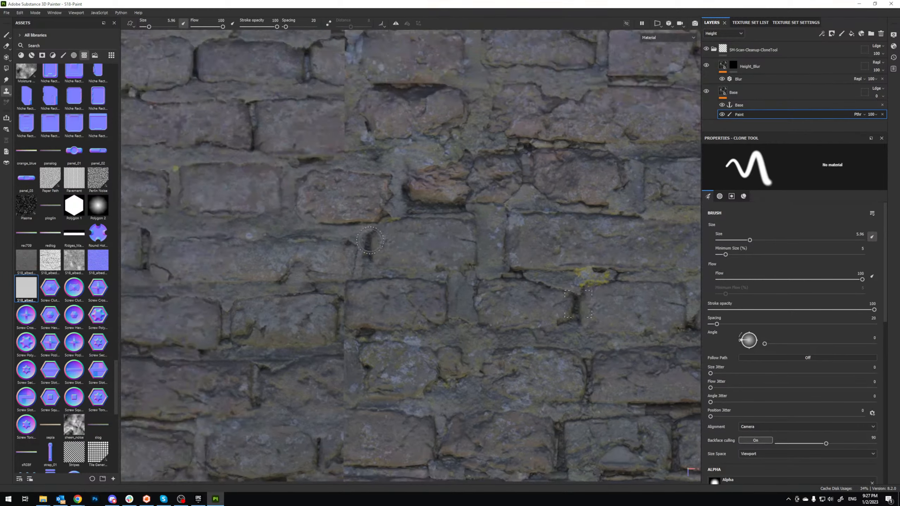
# Step: Reduce the clone brush size to 3.24 and clone mortar over the dark joint gap and upper corner at the grey brick's left end
pyautogui.scroll(7, 366, 235)
pyautogui.moveTo(749, 240); pyautogui.dragTo(740, 240)
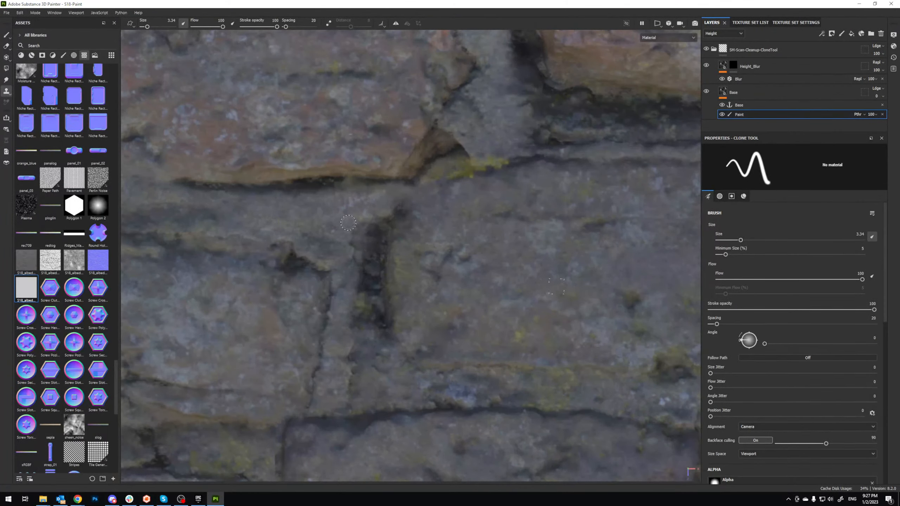
pyautogui.scroll(-4, 342, 227)
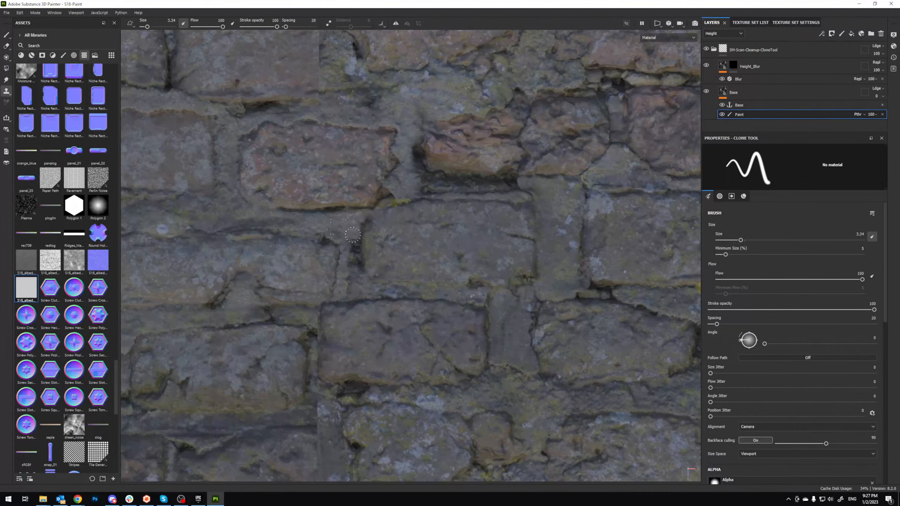
pyautogui.moveTo(355, 239); pyautogui.dragTo(355, 278)
pyautogui.press('v')
pyautogui.click(346, 229)
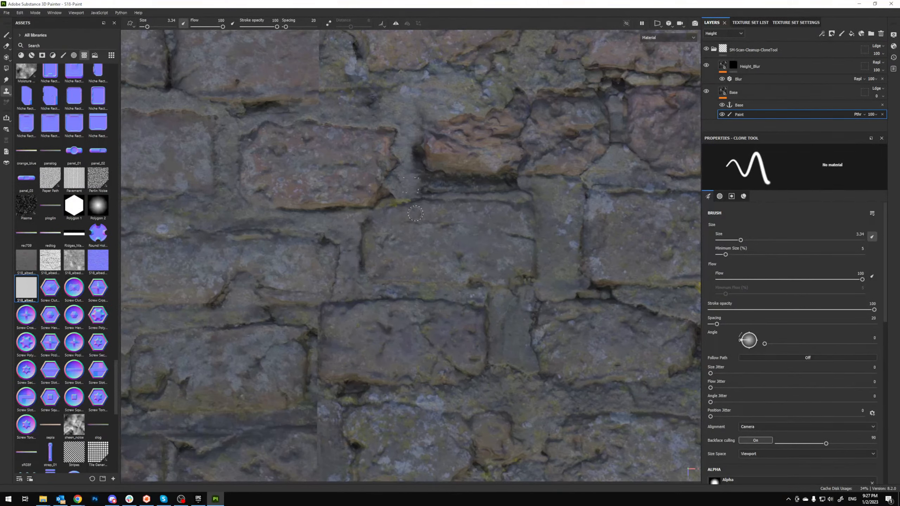
pyautogui.moveTo(393, 195); pyautogui.dragTo(391, 189)
# Step: Clone mortar over the dark recess beneath the small orange-red brick to the right of the seam
pyautogui.keyDown('alt'); pyautogui.moveTo(519, 180); pyautogui.dragTo(482, 222, button='middle'); pyautogui.keyUp('alt')
pyautogui.scroll(2, 481, 222)
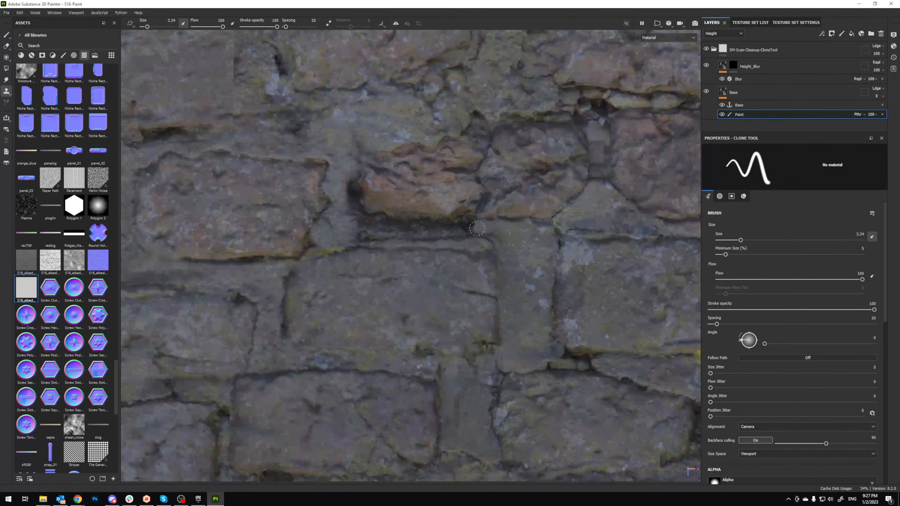
pyautogui.moveTo(444, 233)
pyautogui.mouseDown()
pyautogui.moveTo(466, 231)
pyautogui.moveTo(425, 231)
pyautogui.mouseUp()
pyautogui.press('v')
pyautogui.click(329, 233)
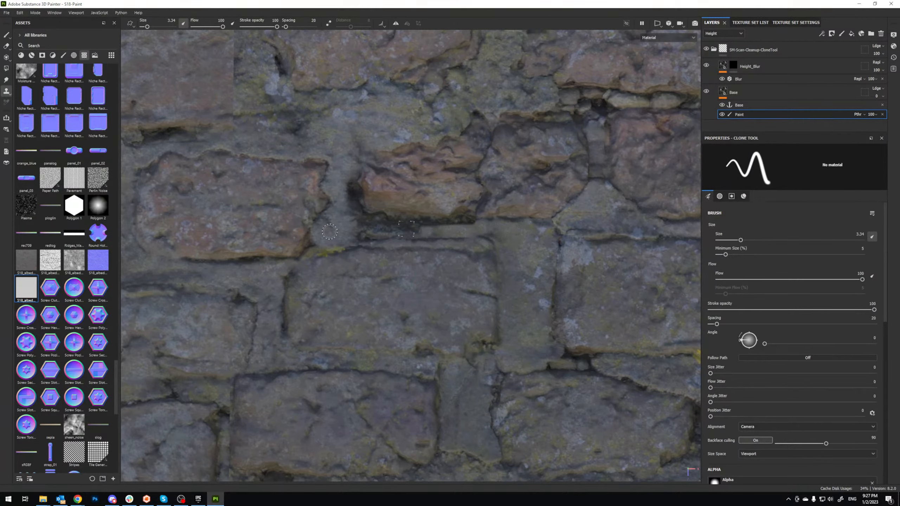
pyautogui.moveTo(349, 232); pyautogui.dragTo(405, 231)
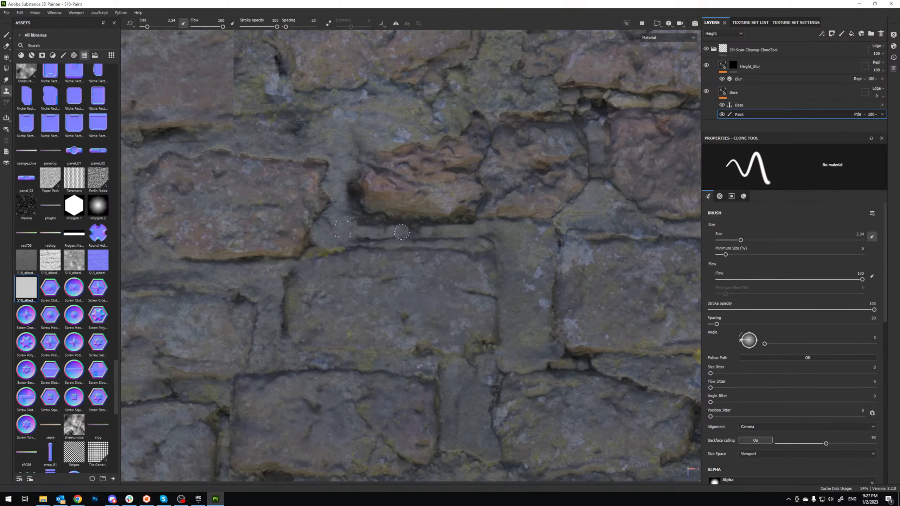
# Step: Set the brush size to 4.56 and clone a long reddish brick with the whole brick beneath it over the seam in the lower rows
pyautogui.keyDown('alt'); pyautogui.moveTo(419, 229); pyautogui.dragTo(326, 212, button='right'); pyautogui.keyUp('alt')
pyautogui.keyDown('alt'); pyautogui.moveTo(326, 213); pyautogui.dragTo(365, 183, button='middle'); pyautogui.keyUp('alt')
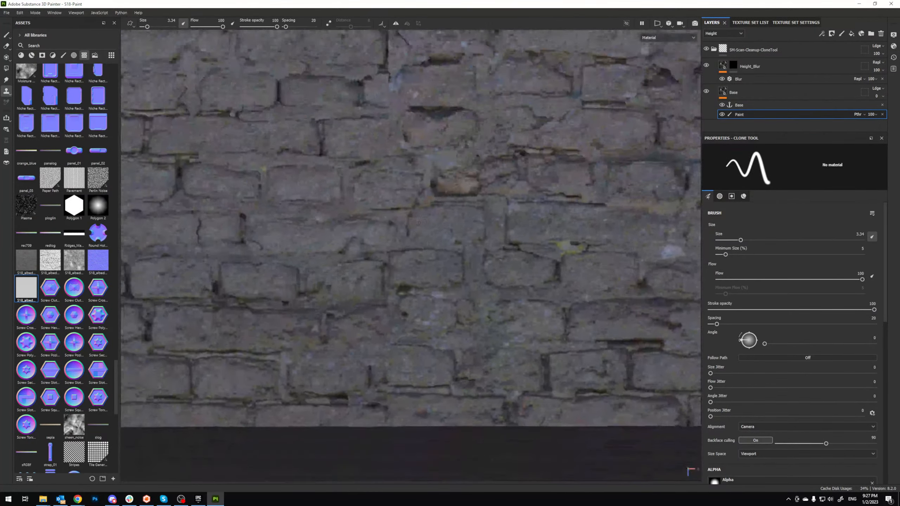
pyautogui.keyDown('alt'); pyautogui.moveTo(365, 182); pyautogui.dragTo(673, 277, button='right'); pyautogui.keyUp('alt')
pyautogui.moveTo(740, 240); pyautogui.dragTo(746, 240)
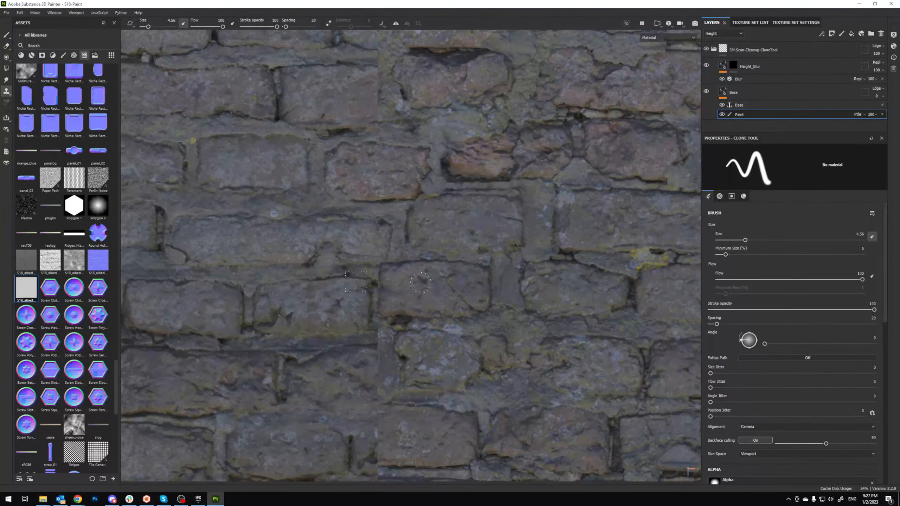
pyautogui.moveTo(420, 282)
pyautogui.keyDown('alt'); pyautogui.mouseDown(button='middle')
pyautogui.moveTo(444, 248)
pyautogui.moveTo(422, 234)
pyautogui.moveTo(474, 223)
pyautogui.moveTo(475, 233)
pyautogui.mouseUp(button='middle'); pyautogui.keyUp('alt')
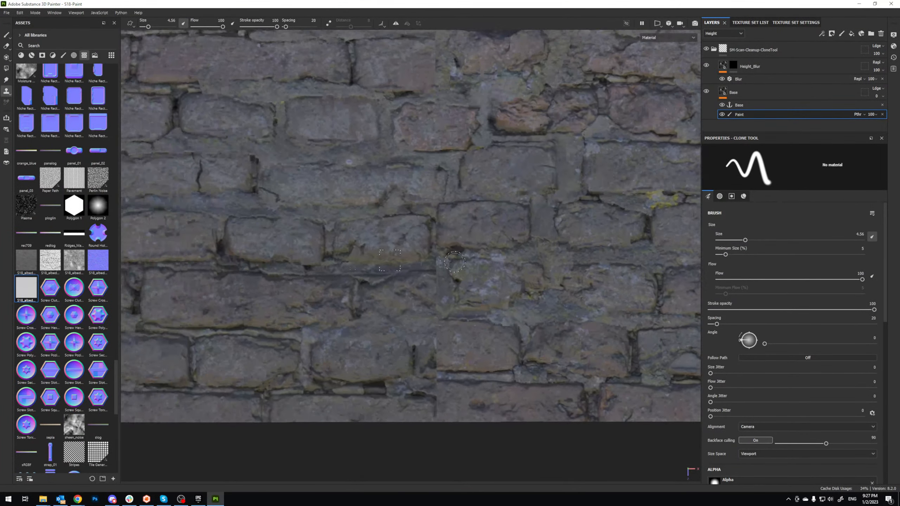
pyautogui.keyDown('alt'); pyautogui.moveTo(455, 262); pyautogui.dragTo(280, 279, button='right'); pyautogui.keyUp('alt')
pyautogui.keyDown('alt'); pyautogui.moveTo(280, 279); pyautogui.dragTo(364, 294, button='middle'); pyautogui.keyUp('alt')
pyautogui.keyDown('alt'); pyautogui.moveTo(363, 294); pyautogui.dragTo(282, 236, button='right'); pyautogui.keyUp('alt')
pyautogui.keyDown('alt'); pyautogui.moveTo(282, 235); pyautogui.dragTo(298, 281, button='middle'); pyautogui.keyUp('alt')
pyautogui.moveTo(288, 212)
pyautogui.keyDown('alt'); pyautogui.mouseDown(button='middle')
pyautogui.moveTo(314, 233)
pyautogui.moveTo(279, 215)
pyautogui.moveTo(240, 231)
pyautogui.moveTo(219, 226)
pyautogui.mouseUp(button='middle'); pyautogui.keyUp('alt')
pyautogui.keyDown('alt'); pyautogui.moveTo(553, 267); pyautogui.dragTo(526, 255, button='right'); pyautogui.keyUp('alt')
pyautogui.keyDown('alt'); pyautogui.moveTo(526, 255); pyautogui.dragTo(428, 222, button='middle'); pyautogui.keyUp('alt')
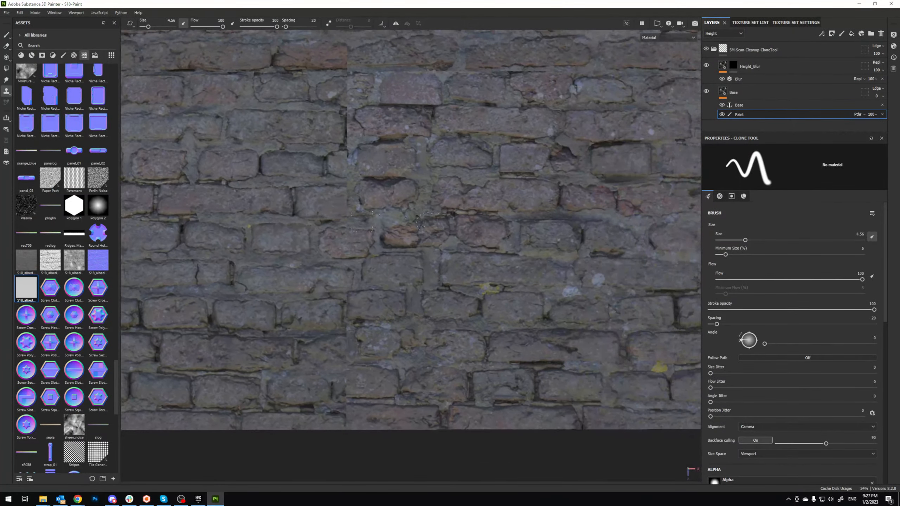
pyautogui.keyDown('alt'); pyautogui.moveTo(435, 223); pyautogui.dragTo(538, 136, button='right'); pyautogui.keyUp('alt')
pyautogui.moveTo(538, 137)
pyautogui.keyDown('alt'); pyautogui.mouseDown(button='middle')
pyautogui.moveTo(545, 149)
pyautogui.moveTo(466, 138)
pyautogui.moveTo(494, 133)
pyautogui.moveTo(508, 149)
pyautogui.mouseUp(button='middle'); pyautogui.keyUp('alt')
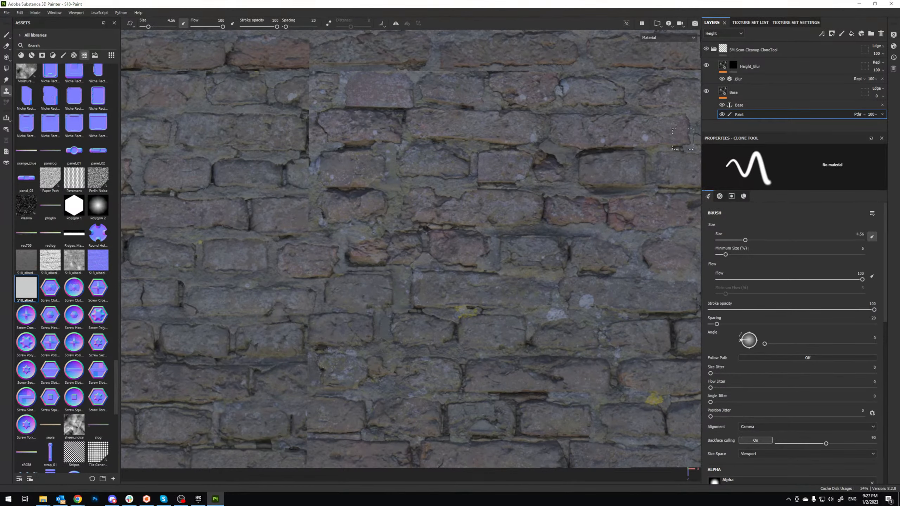
pyautogui.moveTo(308, 371); pyautogui.dragTo(308, 366)
pyautogui.press('v')
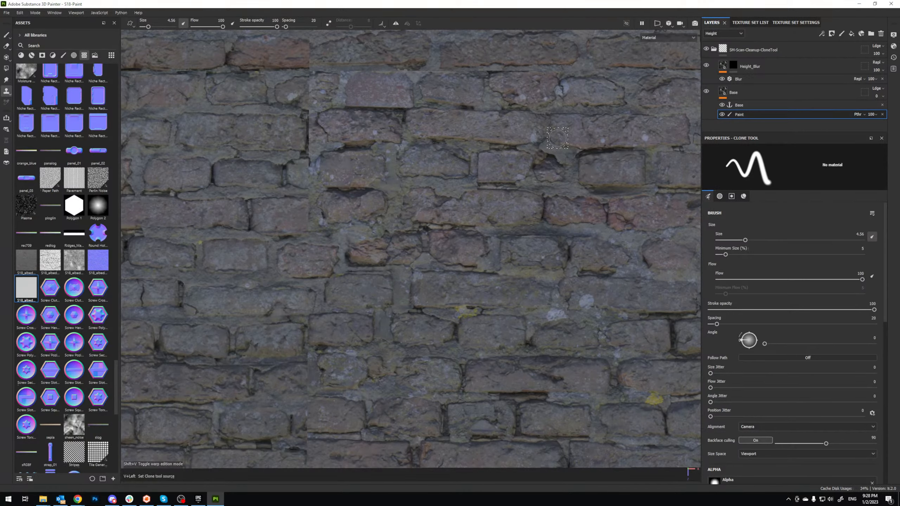
pyautogui.click(558, 138)
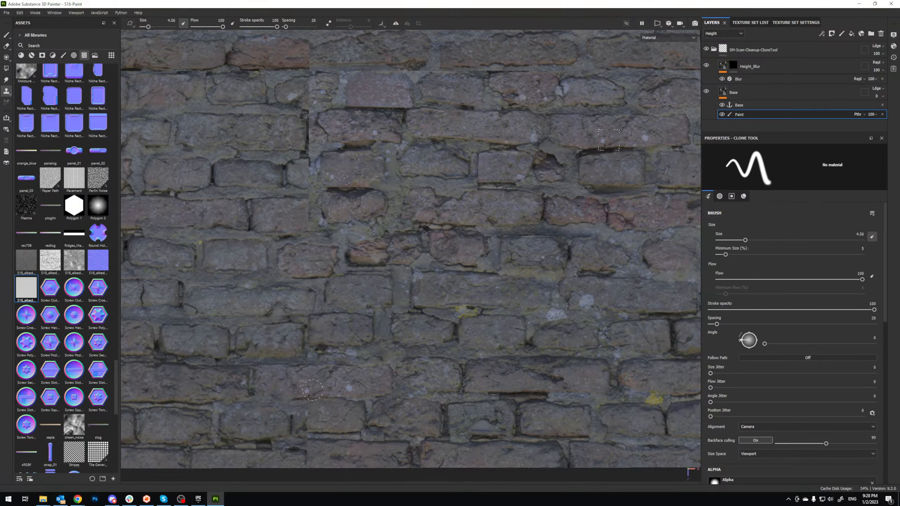
pyautogui.moveTo(313, 390); pyautogui.dragTo(312, 410)
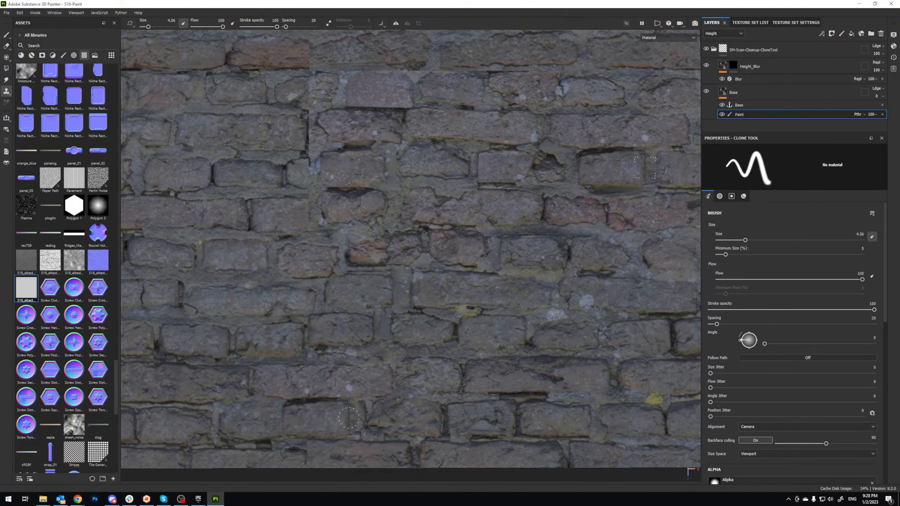
# Step: Clone mortar over the vertical joint at the right end of the copied brick beneath the long reddish brick
pyautogui.scroll(5, 377, 414)
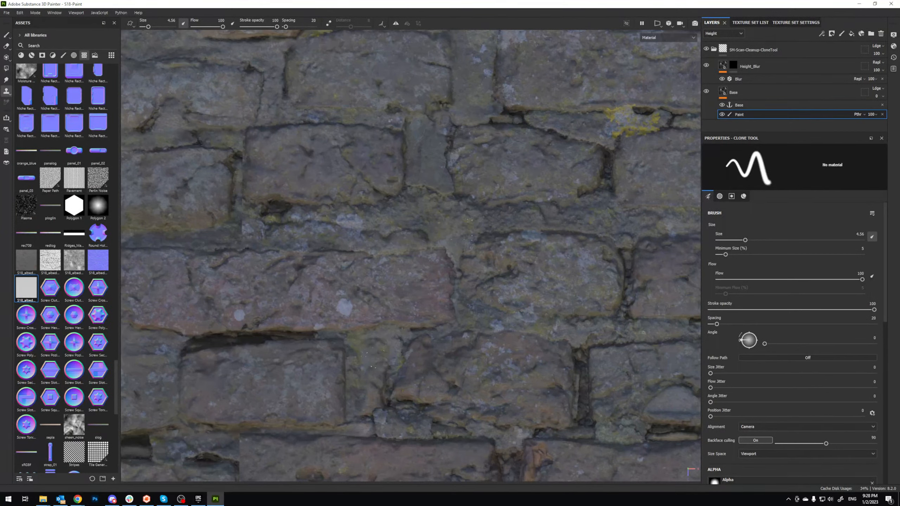
pyautogui.press('v')
pyautogui.click(448, 232)
pyautogui.moveTo(369, 408); pyautogui.dragTo(468, 338, button='middle')
pyautogui.scroll(-5, 408, 324)
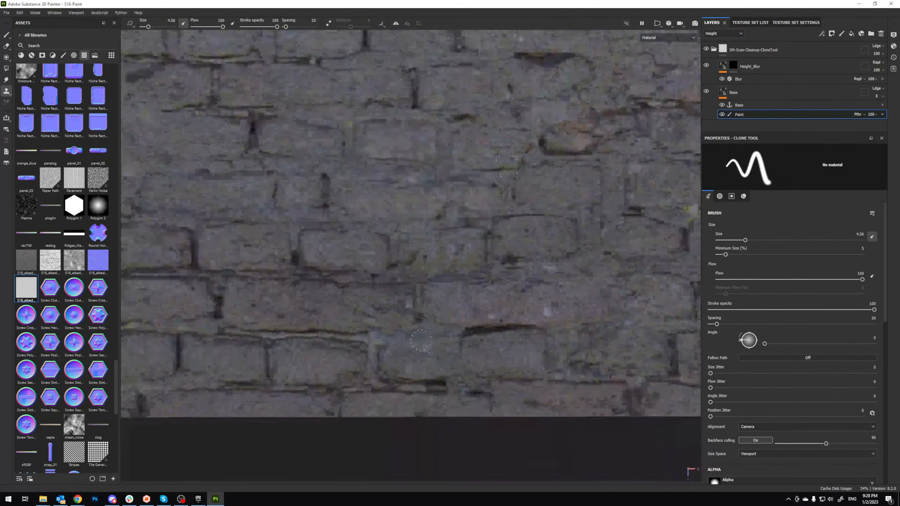
# Step: Examine the cloned bricks in the individual channel views, including ambient occlusion, normal and height, and return to the material view
pyautogui.scroll(3, 457, 349)
pyautogui.press('c')
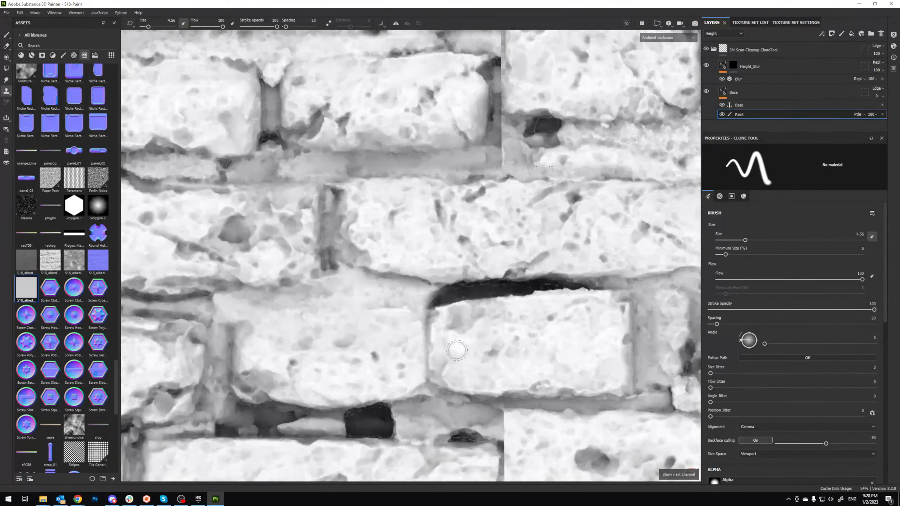
pyautogui.press('c')
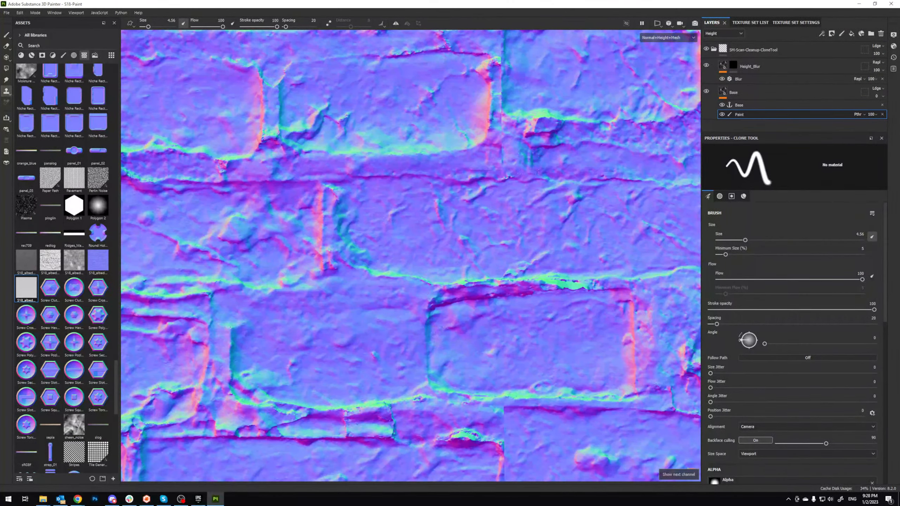
pyautogui.press('c')
pyautogui.press('c')
pyautogui.press('c')
pyautogui.press('c')
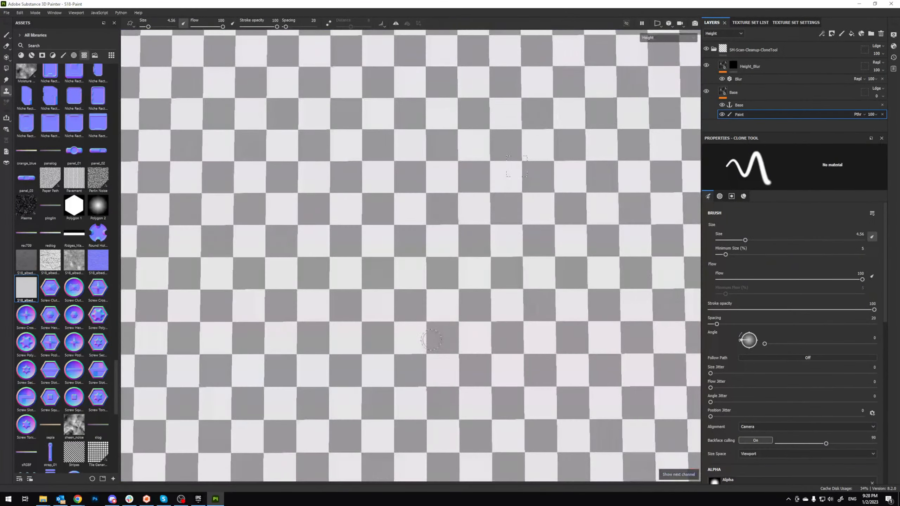
pyautogui.press('c')
pyautogui.press('m')
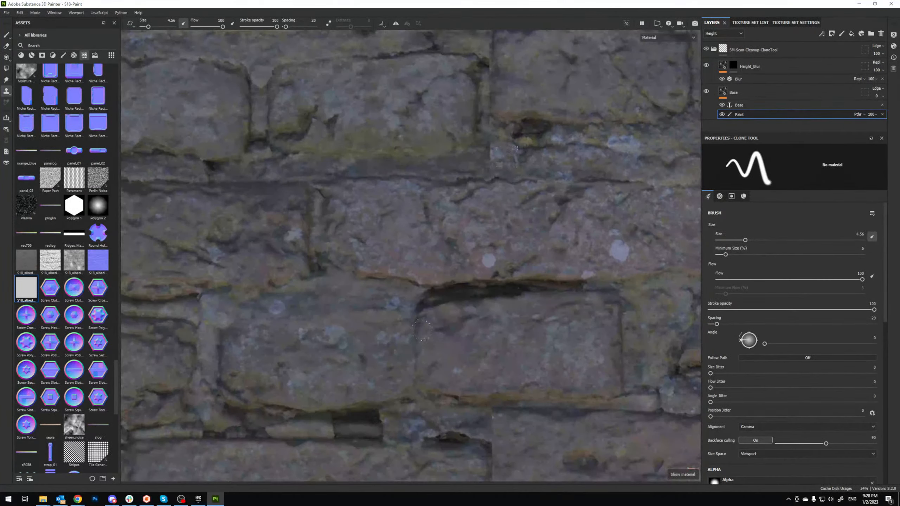
# Step: Clone mortar from farther along the horizontal joint over the upper-left corner of the copied brick beneath the long reddish brick
pyautogui.moveTo(391, 295)
pyautogui.mouseDown(button='middle')
pyautogui.moveTo(431, 313)
pyautogui.moveTo(446, 287)
pyautogui.moveTo(461, 298)
pyautogui.moveTo(488, 295)
pyautogui.moveTo(369, 298)
pyautogui.mouseUp(button='middle')
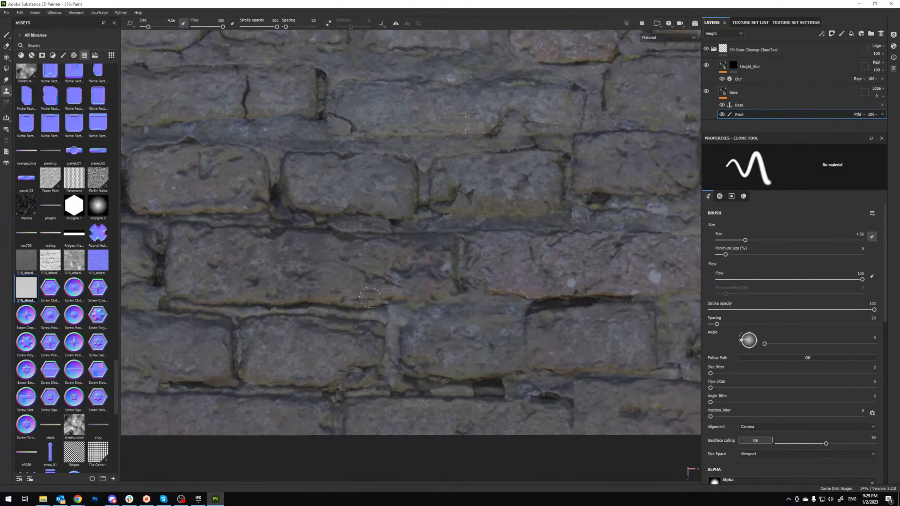
pyautogui.press('v')
pyautogui.press('v')
pyautogui.moveTo(518, 318)
pyautogui.mouseDown()
pyautogui.moveTo(519, 348)
pyautogui.moveTo(500, 319)
pyautogui.moveTo(526, 314)
pyautogui.mouseUp()
pyautogui.keyDown('alt'); pyautogui.moveTo(526, 294); pyautogui.dragTo(474, 291, button='middle'); pyautogui.keyUp('alt')
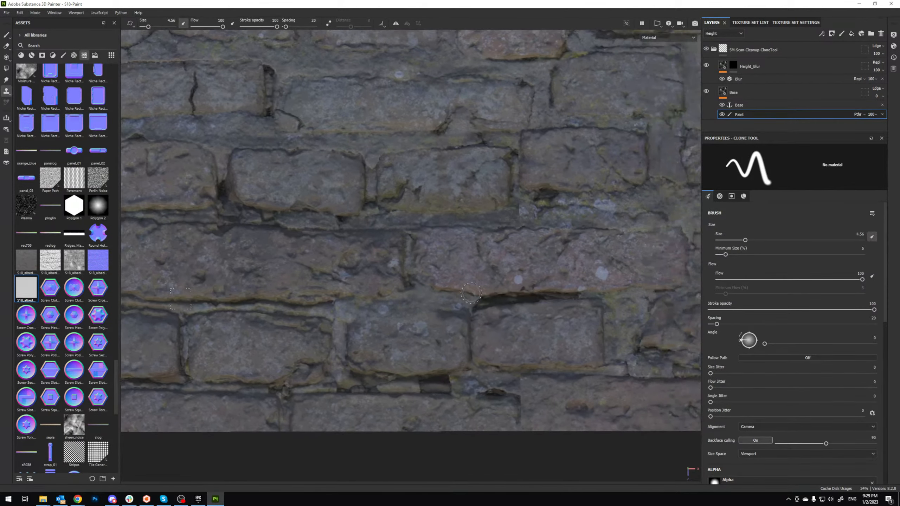
# Step: Clone rough, lichen-covered mortar over the vertical seam in the horizontal joint above the long reddish brick
pyautogui.scroll(1, 454, 293)
pyautogui.scroll(-2, 454, 293)
pyautogui.moveTo(534, 297)
pyautogui.keyDown('alt'); pyautogui.mouseDown(button='middle')
pyautogui.moveTo(467, 304)
pyautogui.moveTo(433, 337)
pyautogui.mouseUp(button='middle'); pyautogui.keyUp('alt')
pyautogui.scroll(4, 433, 337)
pyautogui.press('v')
pyautogui.click(478, 280)
pyautogui.moveTo(414, 283); pyautogui.dragTo(401, 278)
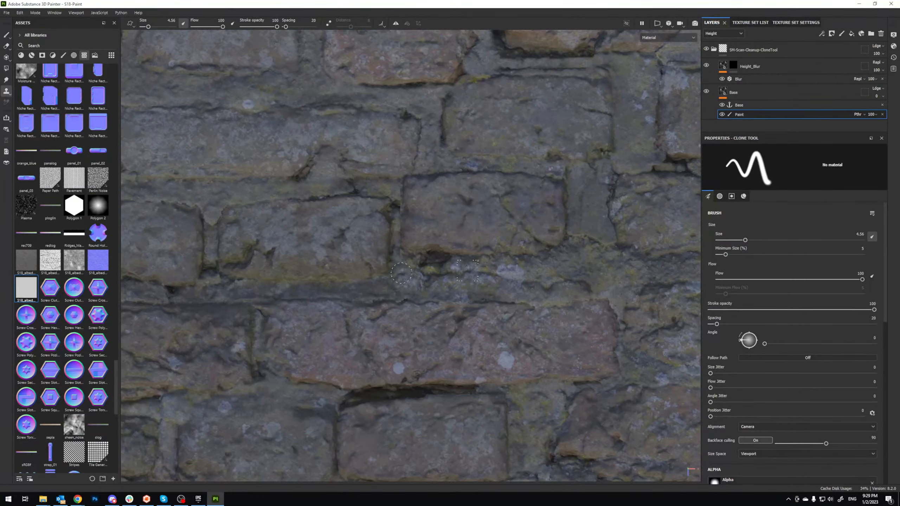
# Step: Clone mortar over the seam remnant beside the lower-left corner of the grey brick above the long reddish brick
pyautogui.keyDown('alt'); pyautogui.moveTo(443, 267); pyautogui.dragTo(386, 315, button='middle'); pyautogui.keyUp('alt')
pyautogui.scroll(-3, 386, 315)
pyautogui.scroll(1, 443, 269)
pyautogui.scroll(5, 412, 267)
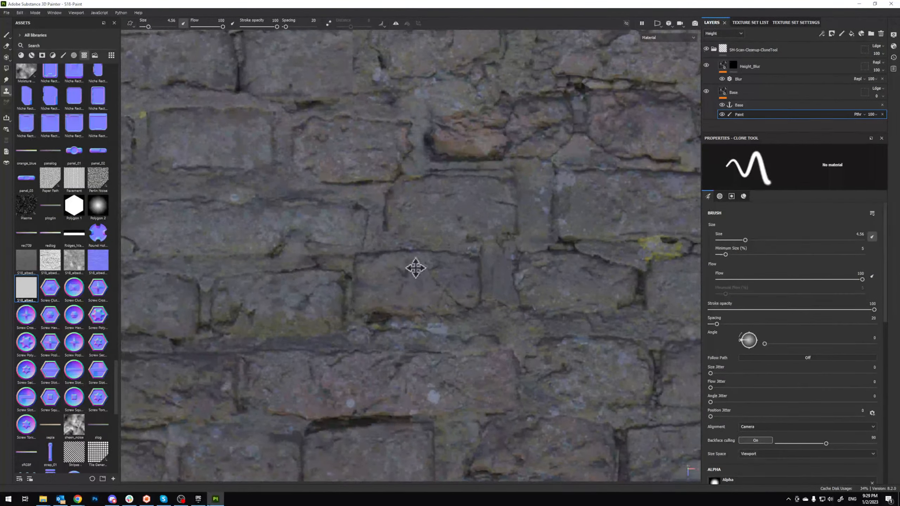
pyautogui.press('v')
pyautogui.moveTo(347, 372); pyautogui.dragTo(340, 324)
# Step: Clone mortar from the vertical joint one row up down the whole joint along that grey brick's left side
pyautogui.keyDown('alt'); pyautogui.moveTo(369, 217); pyautogui.dragTo(398, 310, button='middle'); pyautogui.keyUp('alt')
pyautogui.press('v')
pyautogui.click(423, 205)
pyautogui.moveTo(373, 332); pyautogui.dragTo(371, 392)
pyautogui.press('v')
pyautogui.click(422, 222)
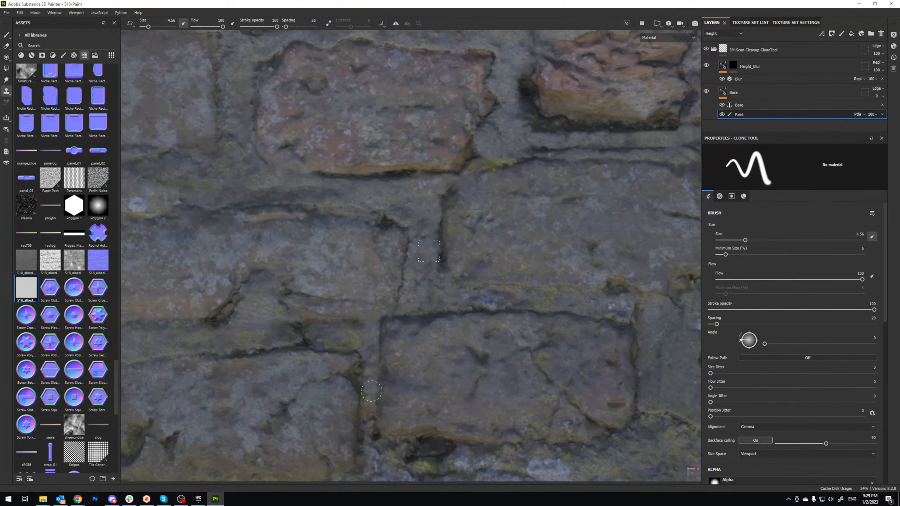
pyautogui.press('v')
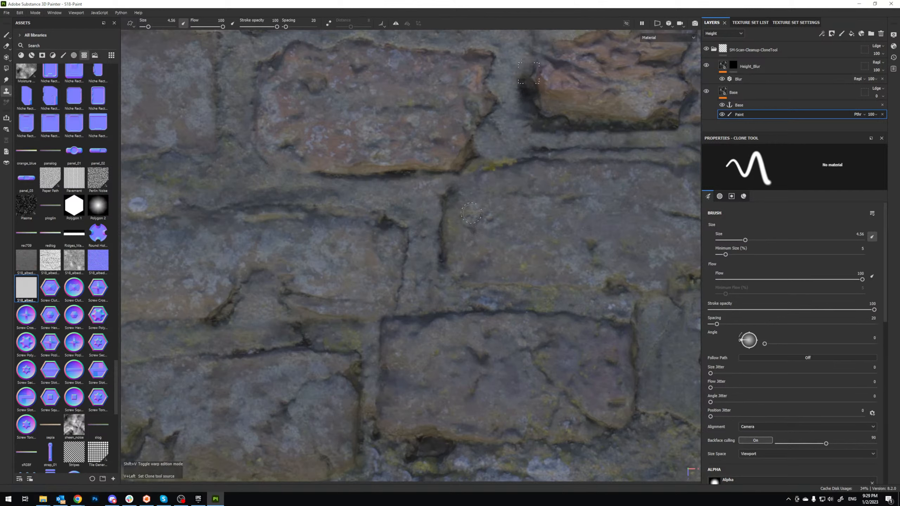
pyautogui.click(424, 235)
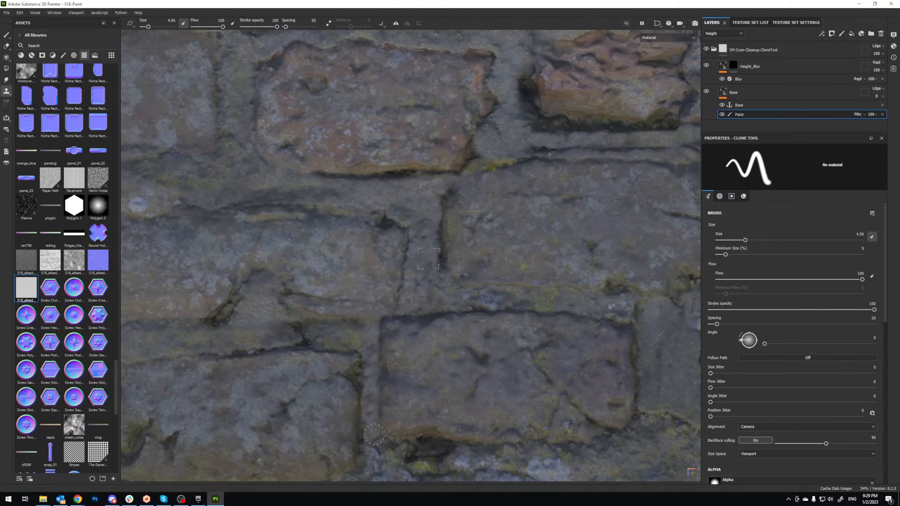
# Step: Clone a whole brick's right end and mortar over the cut-off brick at the seam, one row above the cloned reddish brick
pyautogui.keyDown('alt'); pyautogui.moveTo(507, 284); pyautogui.dragTo(485, 275, button='right'); pyautogui.keyUp('alt')
pyautogui.keyDown('alt'); pyautogui.moveTo(485, 274); pyautogui.dragTo(468, 296, button='middle'); pyautogui.keyUp('alt')
pyautogui.keyDown('alt'); pyautogui.moveTo(460, 294); pyautogui.dragTo(462, 231, button='right'); pyautogui.keyUp('alt')
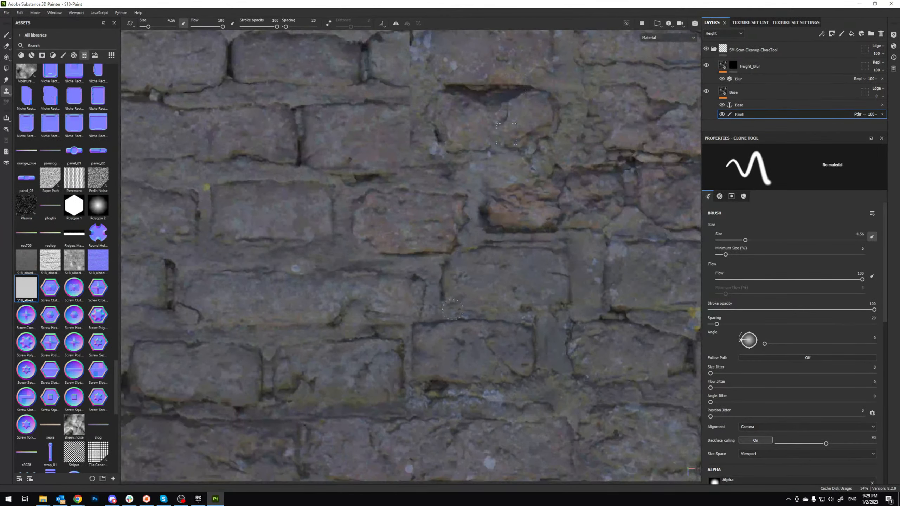
pyautogui.keyDown('alt'); pyautogui.moveTo(462, 231); pyautogui.dragTo(462, 363, button='middle'); pyautogui.keyUp('alt')
pyautogui.keyDown('alt'); pyautogui.moveTo(463, 364); pyautogui.dragTo(457, 284, button='right'); pyautogui.keyUp('alt')
pyautogui.keyDown('alt'); pyautogui.moveTo(457, 284); pyautogui.dragTo(506, 355, button='middle'); pyautogui.keyUp('alt')
pyautogui.scroll(2, 235, 276)
pyautogui.keyDown('alt'); pyautogui.moveTo(235, 276); pyautogui.dragTo(310, 262, button='middle'); pyautogui.keyUp('alt')
pyautogui.press('v')
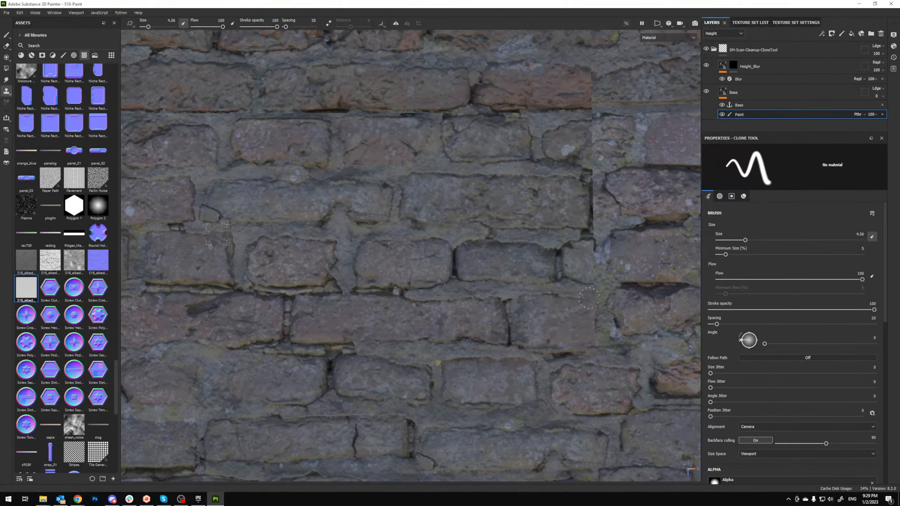
pyautogui.moveTo(599, 296)
pyautogui.mouseDown()
pyautogui.moveTo(606, 324)
pyautogui.moveTo(589, 348)
pyautogui.moveTo(539, 346)
pyautogui.moveTo(571, 337)
pyautogui.mouseUp()
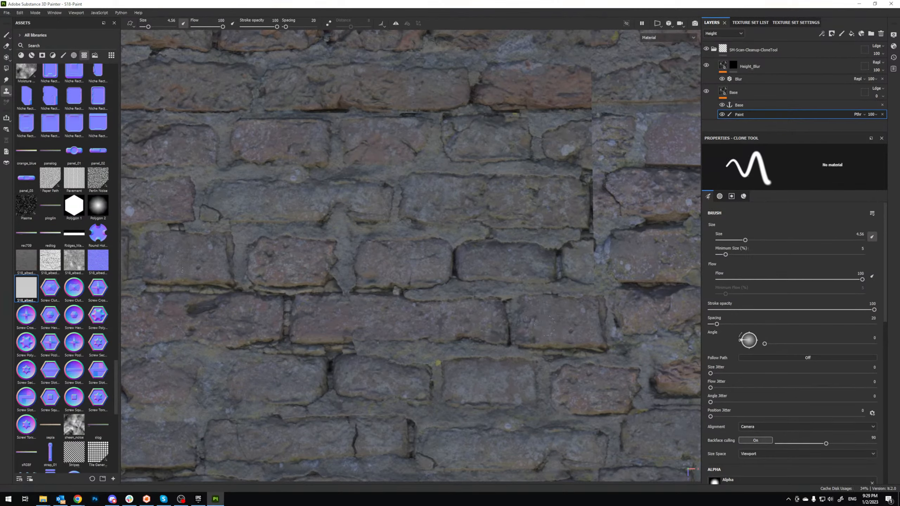
pyautogui.keyDown('alt'); pyautogui.moveTo(602, 264); pyautogui.dragTo(438, 307, button='middle'); pyautogui.keyUp('alt')
pyautogui.scroll(-2, 435, 309)
pyautogui.scroll(3, 348, 289)
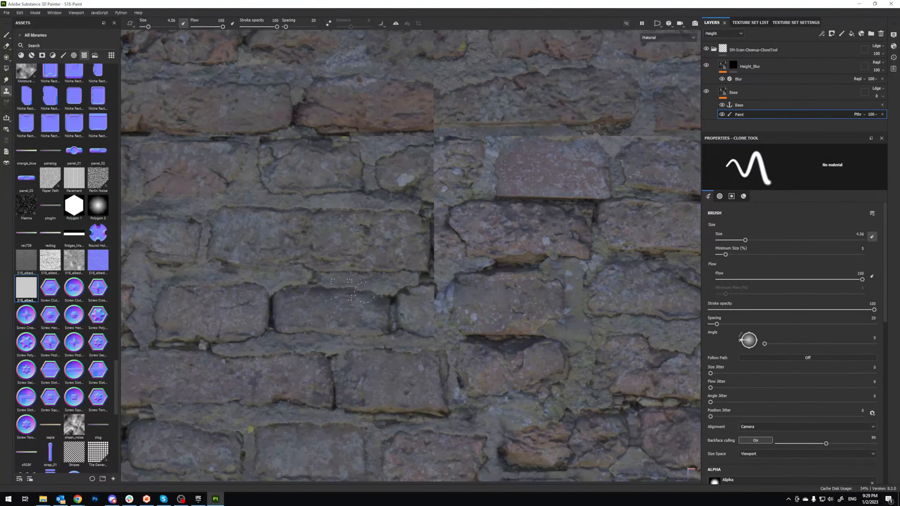
# Step: Clone grey brick surface and its end edge over the cut-off half brick at the vertical seam, extending the grey brick
pyautogui.moveTo(421, 295)
pyautogui.mouseDown()
pyautogui.moveTo(415, 325)
pyautogui.moveTo(389, 299)
pyautogui.mouseUp()
pyautogui.moveTo(410, 333); pyautogui.dragTo(382, 320)
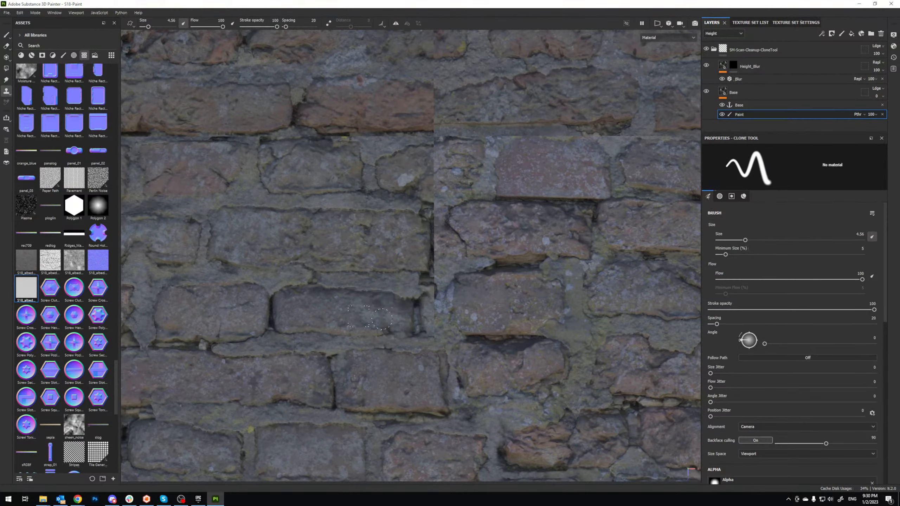
pyautogui.scroll(3, 380, 325)
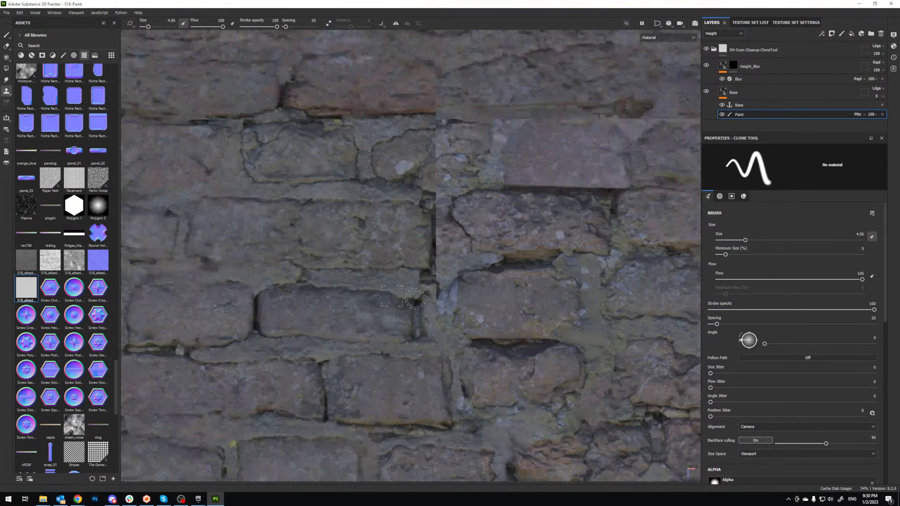
pyautogui.moveTo(455, 304)
pyautogui.keyDown('alt'); pyautogui.mouseDown(button='middle')
pyautogui.moveTo(456, 318)
pyautogui.moveTo(367, 267)
pyautogui.mouseUp(button='middle'); pyautogui.keyUp('alt')
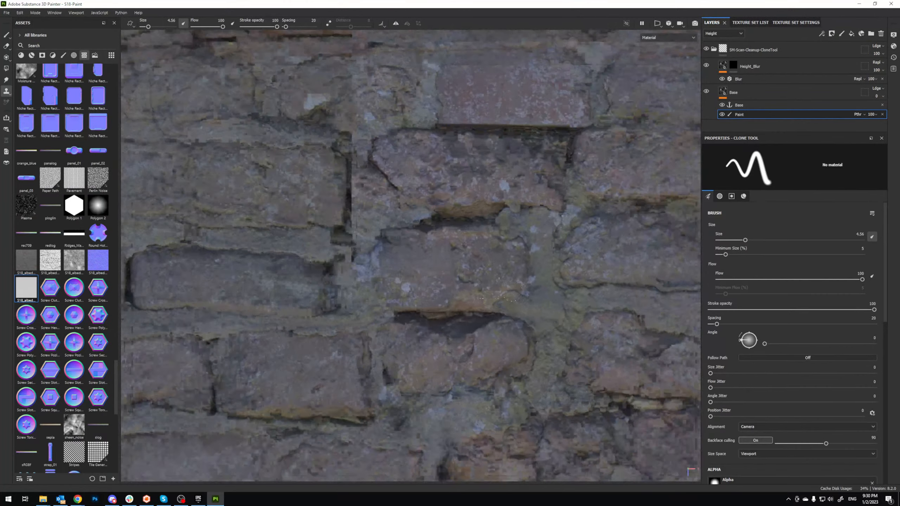
# Step: Clone mortar over the dark vertical remnant just right of the extended grey brick's end
pyautogui.press('v')
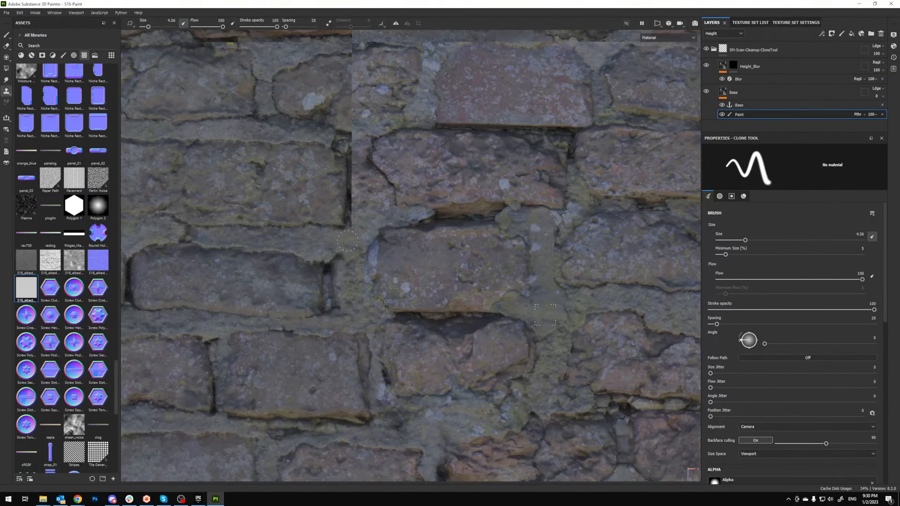
pyautogui.moveTo(346, 249)
pyautogui.mouseDown()
pyautogui.moveTo(342, 281)
pyautogui.moveTo(329, 284)
pyautogui.moveTo(332, 260)
pyautogui.moveTo(331, 269)
pyautogui.mouseUp()
pyautogui.press('v')
pyautogui.click(352, 294)
pyautogui.moveTo(331, 300); pyautogui.dragTo(332, 314)
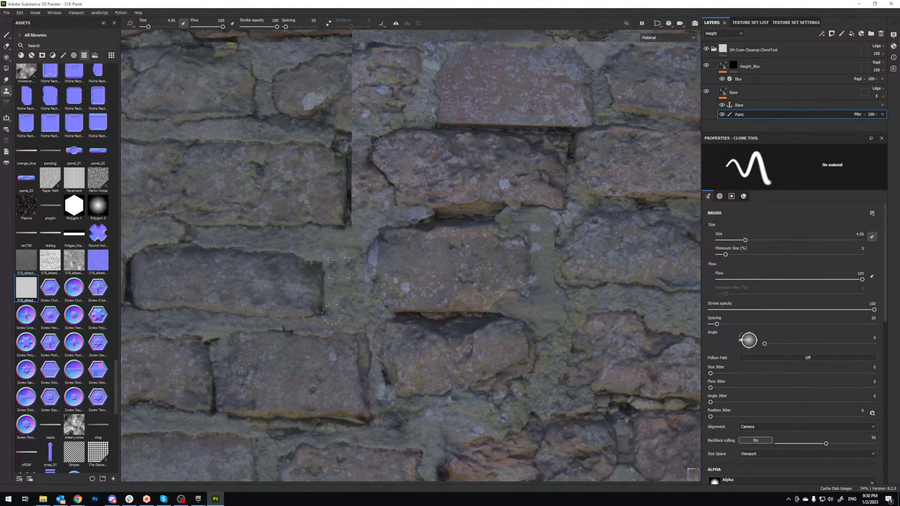
pyautogui.scroll(3, 346, 265)
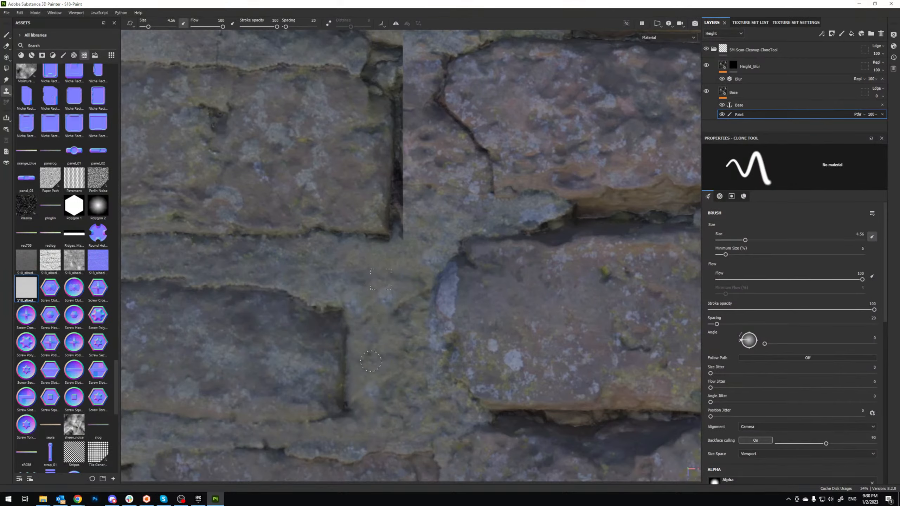
# Step: Clone mortar over the vertical seam along the right end of the long grey brick one row higher and the joint above it
pyautogui.scroll(-6, 371, 361)
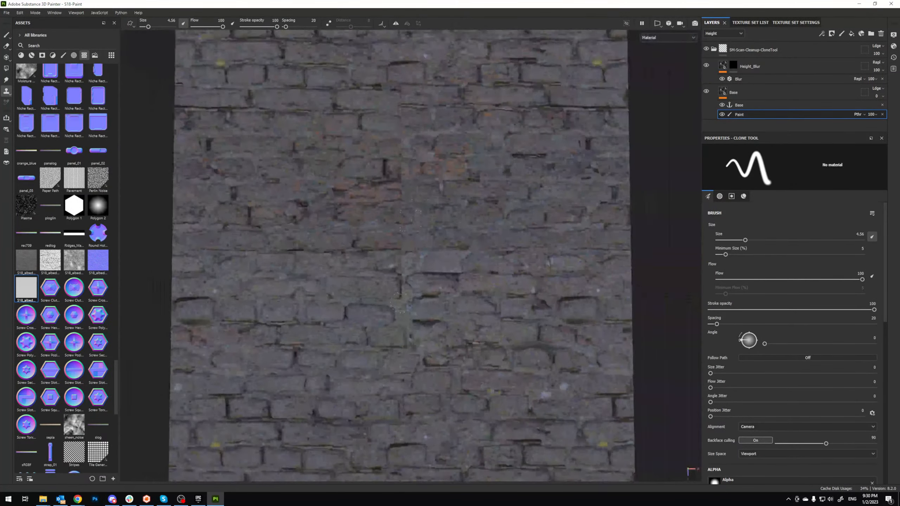
pyautogui.scroll(5, 397, 303)
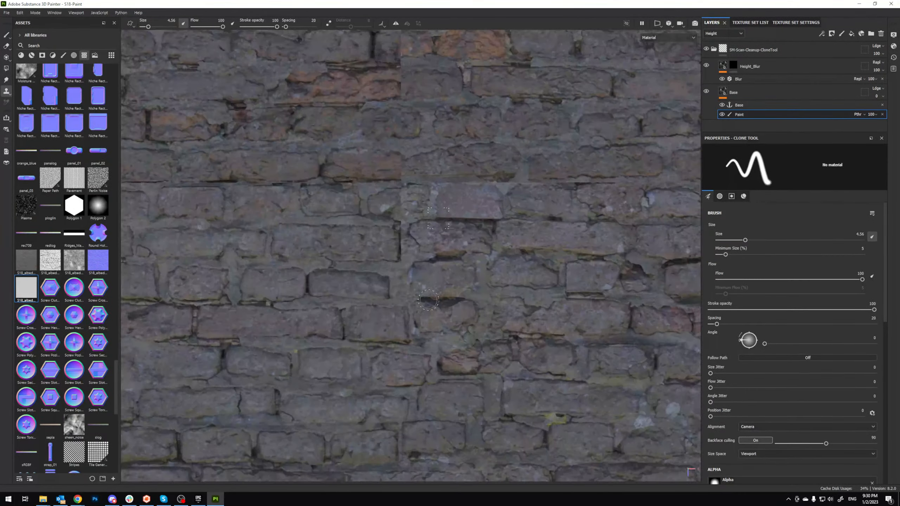
pyautogui.scroll(4, 427, 301)
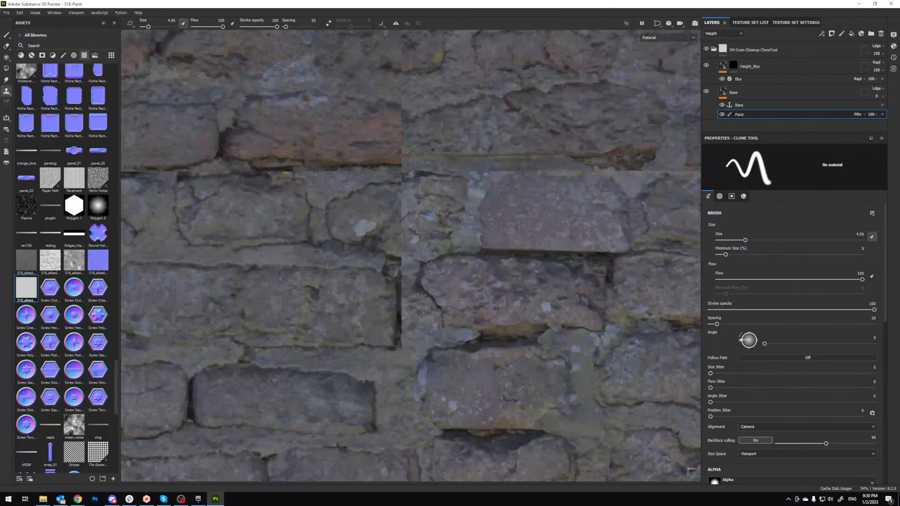
pyautogui.scroll(-3, 418, 304)
pyautogui.scroll(3, 430, 307)
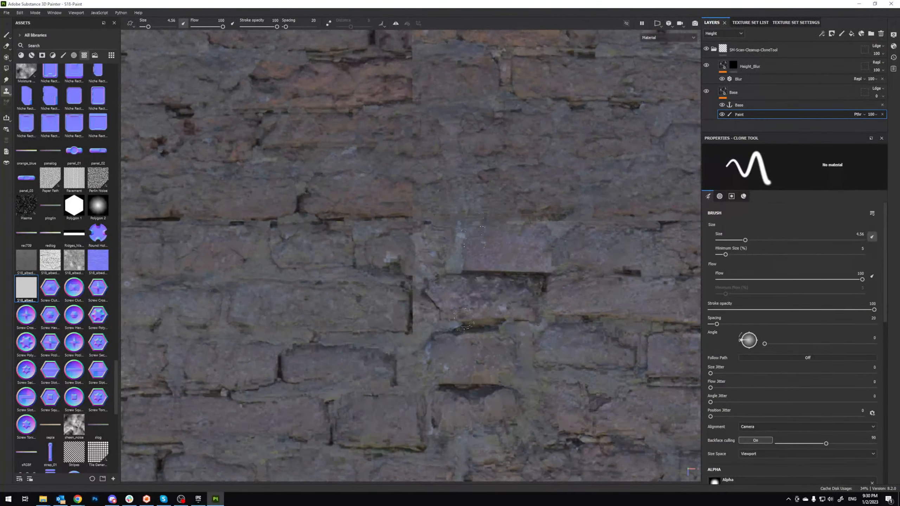
pyautogui.scroll(3, 462, 321)
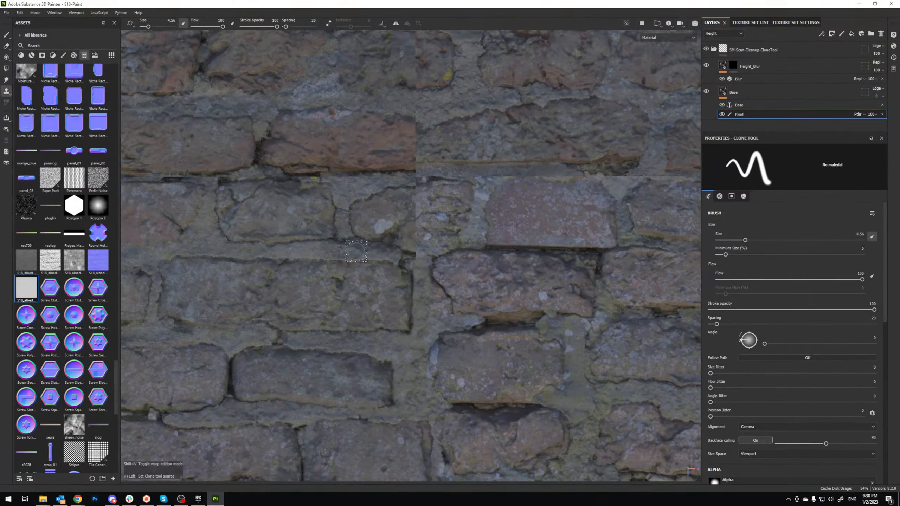
pyautogui.scroll(2, 406, 260)
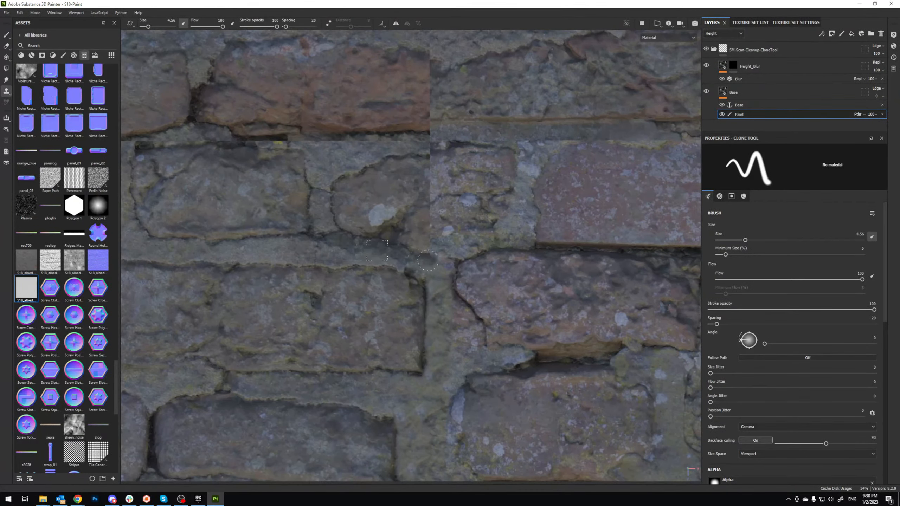
pyautogui.scroll(5, 443, 262)
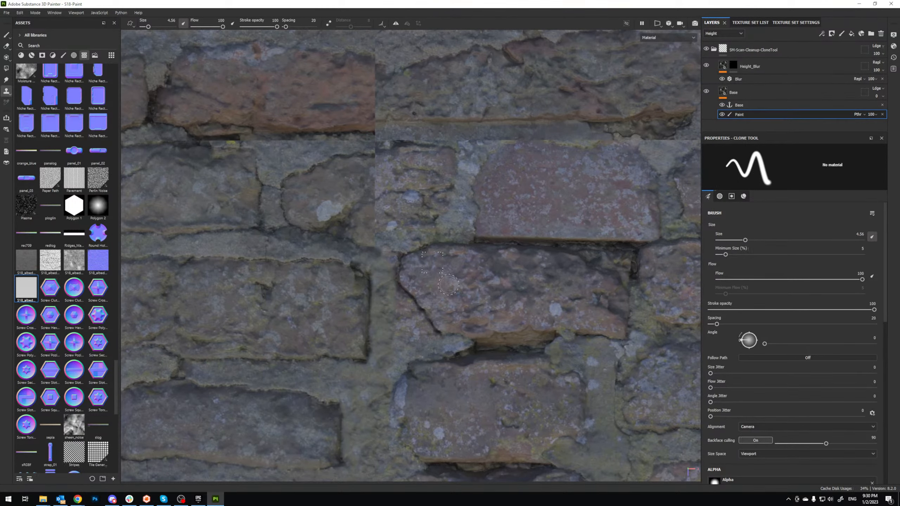
# Step: Examine the bricks and mortar joints on both sides of the repaired vertical seam for leftover traces
pyautogui.keyDown('alt'); pyautogui.moveTo(489, 236); pyautogui.dragTo(456, 246, button='middle'); pyautogui.keyUp('alt')
pyautogui.scroll(1, 456, 246)
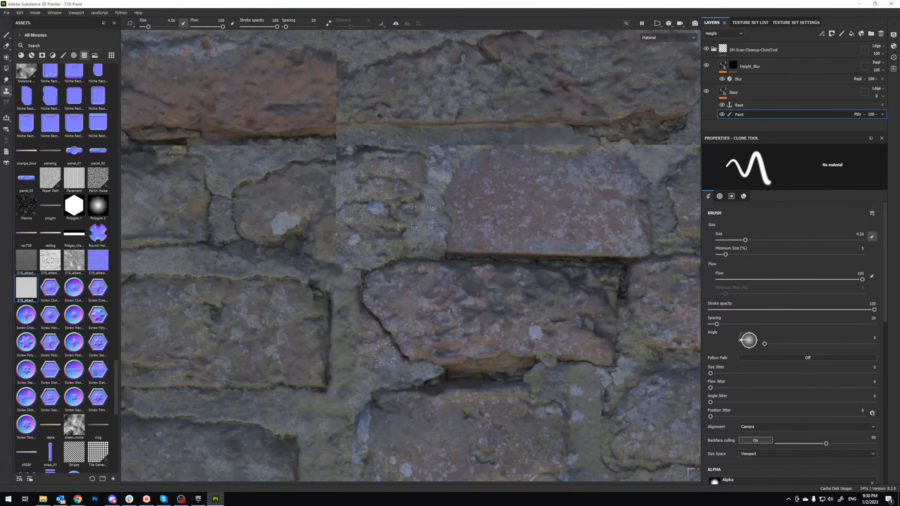
pyautogui.keyDown('alt'); pyautogui.moveTo(387, 352); pyautogui.dragTo(462, 249, button='middle'); pyautogui.keyUp('alt')
pyautogui.scroll(-1, 462, 249)
pyautogui.moveTo(404, 282)
pyautogui.keyDown('alt'); pyautogui.mouseDown(button='middle')
pyautogui.moveTo(430, 296)
pyautogui.moveTo(658, 280)
pyautogui.moveTo(586, 283)
pyautogui.moveTo(608, 269)
pyautogui.mouseUp(button='middle'); pyautogui.keyUp('alt')
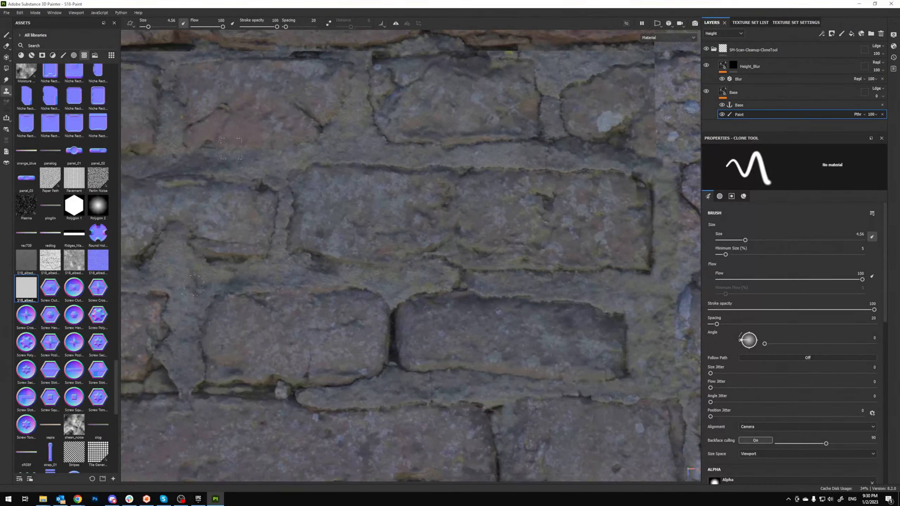
pyautogui.scroll(-1, 650, 252)
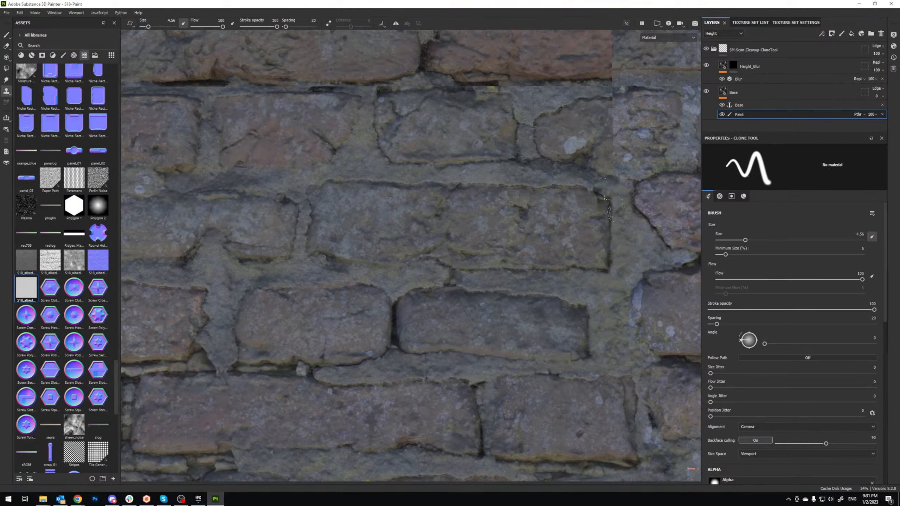
# Step: Clone mortar over the horizontal seam below the first full brick at the wall's left edge
pyautogui.keyDown('alt'); pyautogui.moveTo(618, 211); pyautogui.dragTo(454, 314, button='middle'); pyautogui.keyUp('alt')
pyautogui.scroll(-3, 467, 276)
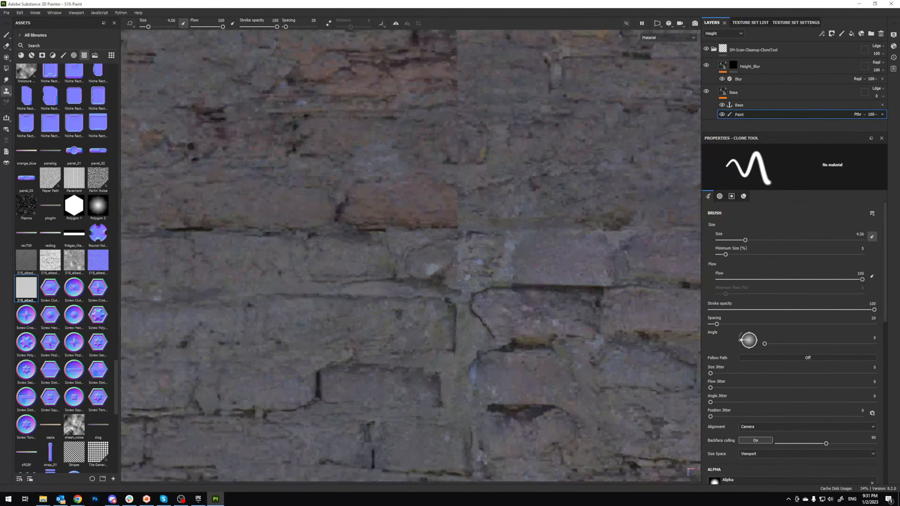
pyautogui.moveTo(467, 276)
pyautogui.keyDown('alt'); pyautogui.mouseDown(button='middle')
pyautogui.moveTo(420, 295)
pyautogui.moveTo(502, 294)
pyautogui.mouseUp(button='middle'); pyautogui.keyUp('alt')
pyautogui.keyDown('alt'); pyautogui.moveTo(298, 283); pyautogui.dragTo(536, 288, button='middle'); pyautogui.keyUp('alt')
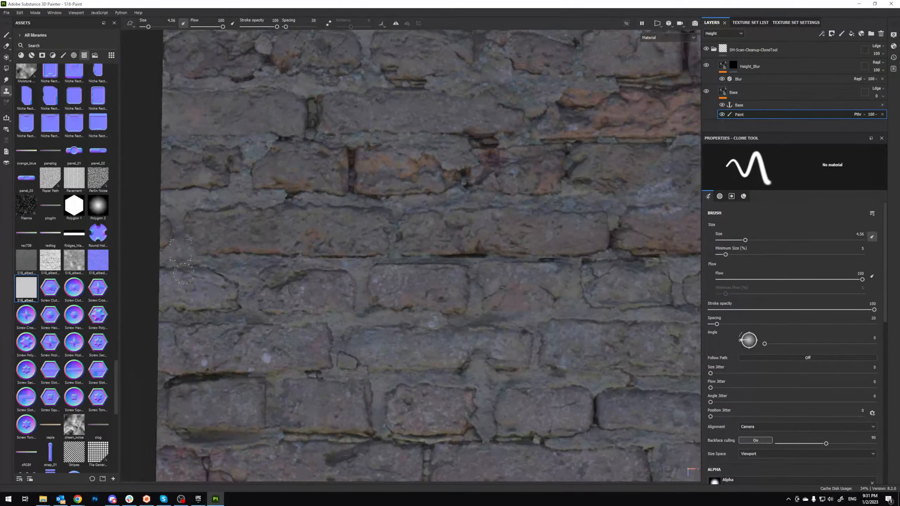
pyautogui.keyDown('alt'); pyautogui.moveTo(184, 274); pyautogui.dragTo(309, 266, button='middle'); pyautogui.keyUp('alt')
pyautogui.scroll(6, 309, 244)
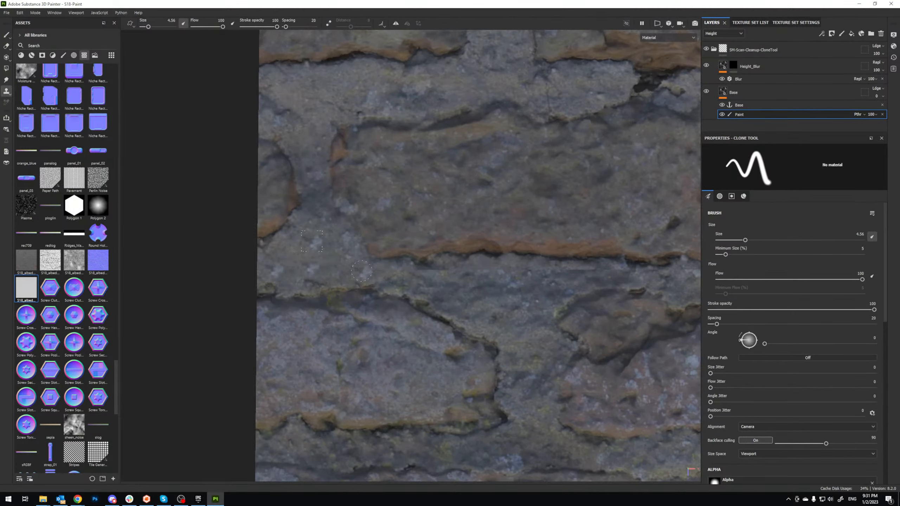
pyautogui.moveTo(419, 274); pyautogui.dragTo(594, 276)
# Step: Clone freshly sampled mortar over the horizontal seam above the brown chipped brick corner near the wall's left edge
pyautogui.press('v')
pyautogui.click(486, 293)
pyautogui.press('v')
pyautogui.click(520, 292)
pyautogui.keyDown('alt'); pyautogui.moveTo(603, 270); pyautogui.dragTo(385, 266, button='middle'); pyautogui.keyUp('alt')
pyautogui.scroll(2, 384, 265)
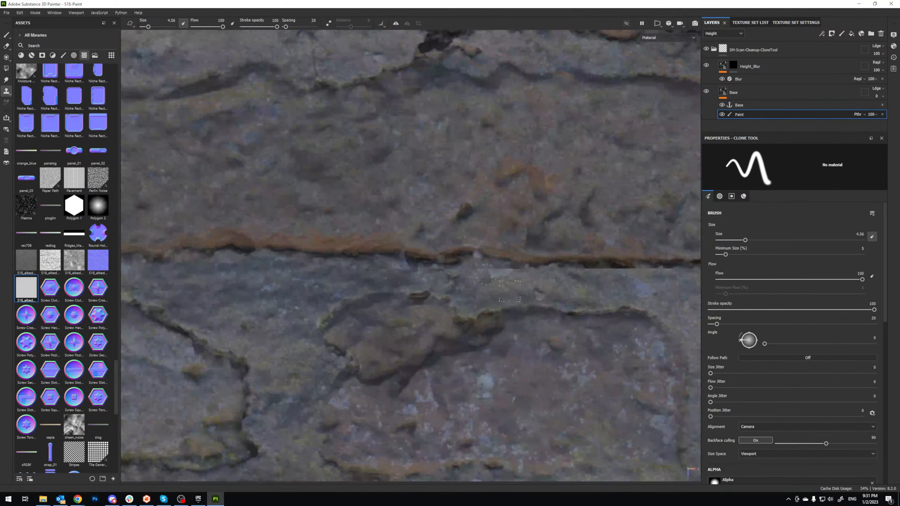
pyautogui.moveTo(424, 271); pyautogui.dragTo(373, 267)
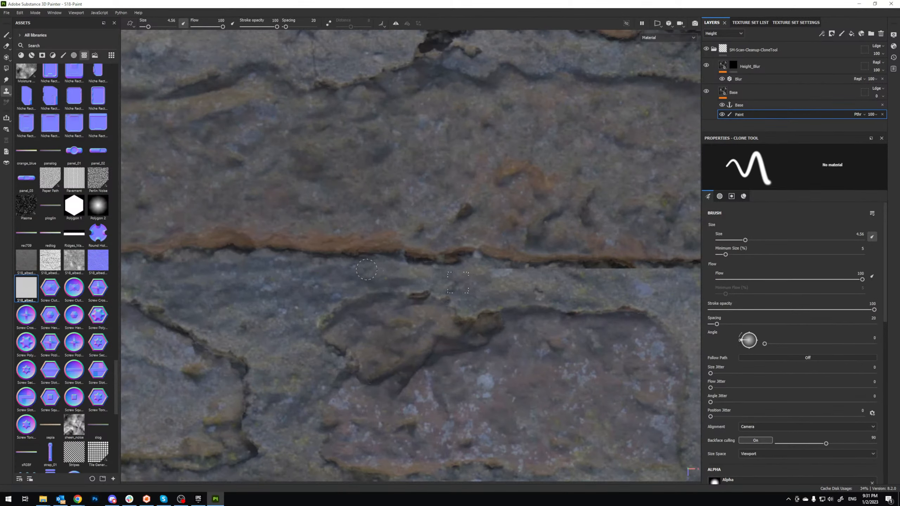
# Step: Continue cloning mortar rightward along the horizontal seam beneath the orange-edged brick row
pyautogui.keyDown('alt'); pyautogui.moveTo(494, 284); pyautogui.dragTo(313, 284, button='middle'); pyautogui.keyUp('alt')
pyautogui.press('v')
pyautogui.click(359, 286)
pyautogui.moveTo(302, 267); pyautogui.dragTo(466, 271)
pyautogui.keyDown('alt'); pyautogui.moveTo(466, 279); pyautogui.dragTo(318, 284, button='middle'); pyautogui.keyUp('alt')
pyautogui.moveTo(309, 277); pyautogui.dragTo(444, 267)
# Step: Resample the mortar and clone it over the next stretch of horizontal seam, left of the protruding brown lump
pyautogui.press('v')
pyautogui.click(486, 250)
pyautogui.moveTo(479, 272)
pyautogui.mouseDown(button='middle')
pyautogui.moveTo(472, 255)
pyautogui.moveTo(232, 253)
pyautogui.mouseUp(button='middle')
pyautogui.scroll(-1, 362, 270)
pyautogui.press('v')
pyautogui.click(455, 272)
pyautogui.moveTo(450, 259); pyautogui.dragTo(335, 258)
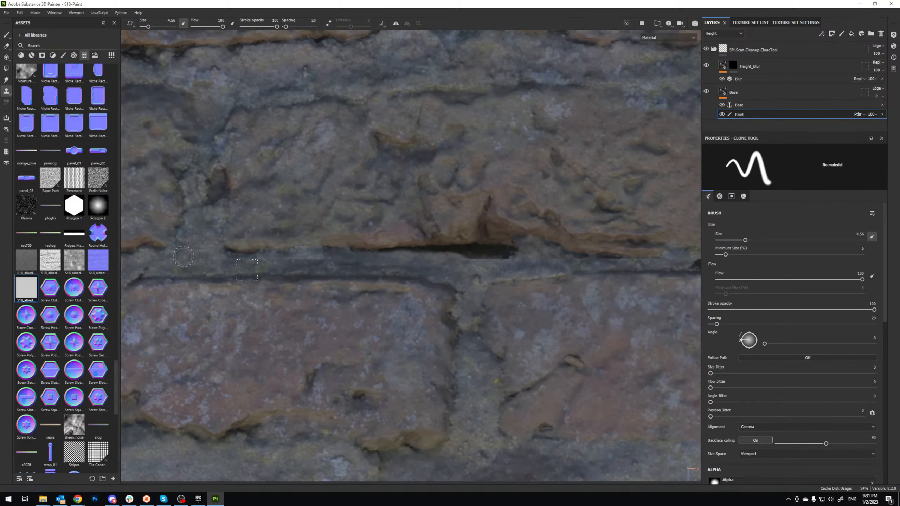
# Step: Clone mortar over the horizontal seam beneath the brick with the protruding brown lump
pyautogui.keyDown('alt'); pyautogui.moveTo(183, 256); pyautogui.dragTo(280, 261, button='middle'); pyautogui.keyUp('alt')
pyautogui.scroll(1, 280, 261)
pyautogui.press('v')
pyautogui.click(209, 266)
pyautogui.moveTo(327, 261); pyautogui.dragTo(447, 263)
pyautogui.scroll(-2, 469, 262)
# Step: Clone mortar over the horizontal seam where it crosses the vertical joint beside the cracked reddish brick
pyautogui.keyDown('alt'); pyautogui.moveTo(554, 263); pyautogui.dragTo(315, 268, button='middle'); pyautogui.keyUp('alt')
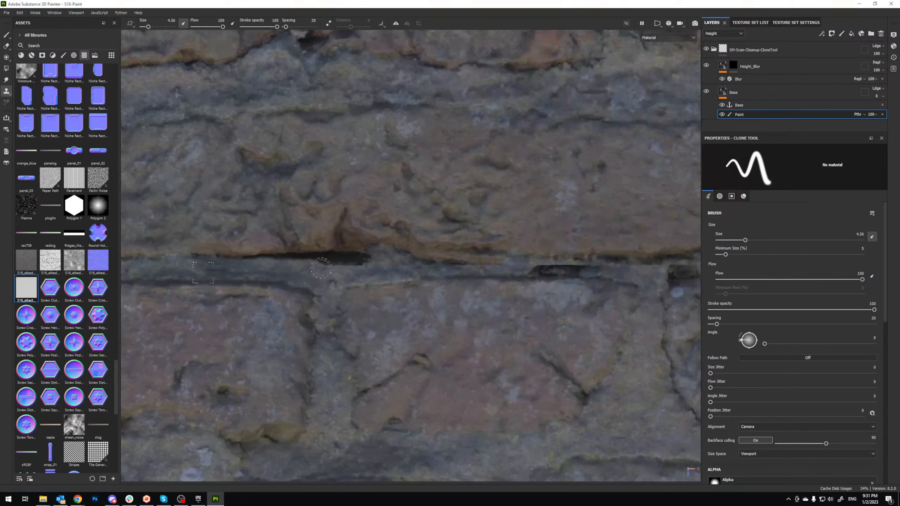
pyautogui.press('v')
pyautogui.click(325, 288)
pyautogui.moveTo(319, 267)
pyautogui.mouseDown()
pyautogui.moveTo(336, 260)
pyautogui.moveTo(286, 260)
pyautogui.moveTo(415, 269)
pyautogui.mouseUp()
pyautogui.press('v')
pyautogui.click(283, 268)
# Step: Clone mortar over the dark gap in the horizontal seam above the cracked reddish brick
pyautogui.keyDown('alt'); pyautogui.moveTo(492, 270); pyautogui.dragTo(413, 271, button='middle'); pyautogui.keyUp('alt')
pyautogui.scroll(2, 414, 270)
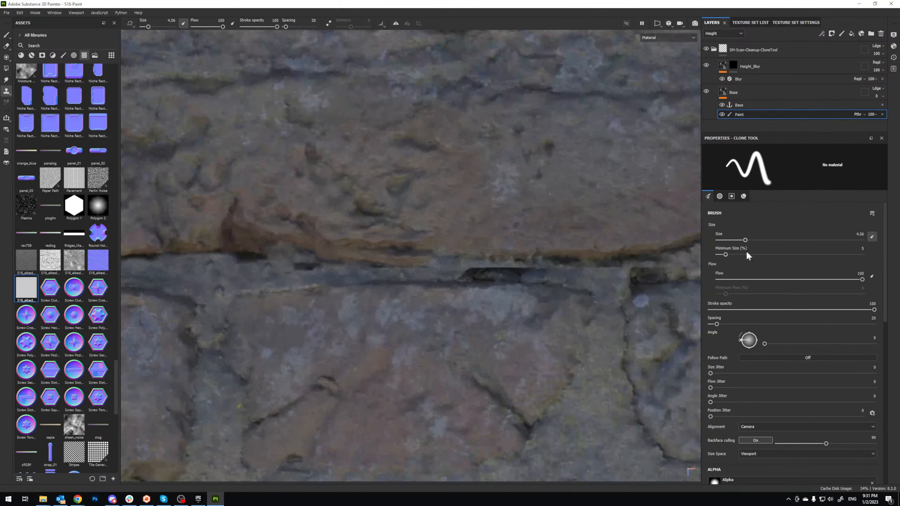
pyautogui.scroll(-4, 573, 291)
pyautogui.keyDown('alt'); pyautogui.moveTo(496, 279); pyautogui.dragTo(471, 246, button='middle'); pyautogui.keyUp('alt')
pyautogui.scroll(3, 472, 246)
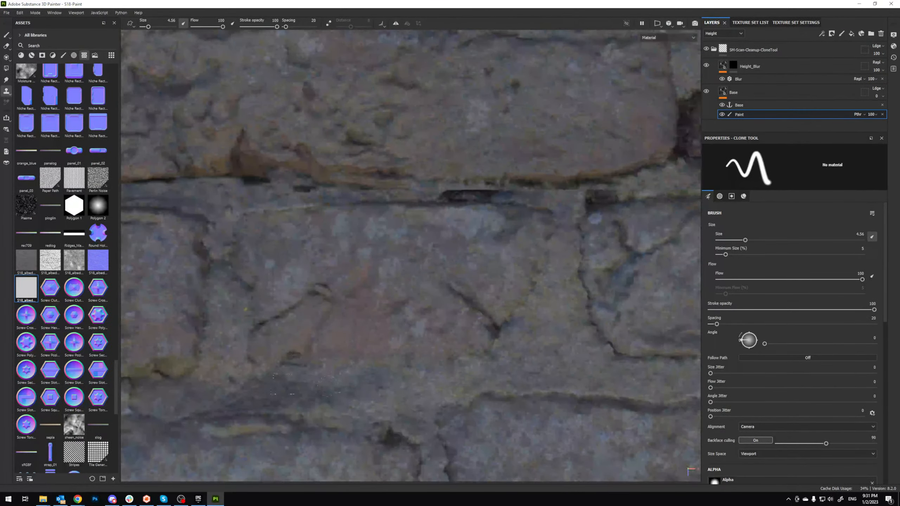
pyautogui.moveTo(297, 188)
pyautogui.mouseDown()
pyautogui.moveTo(331, 189)
pyautogui.moveTo(362, 206)
pyautogui.moveTo(377, 191)
pyautogui.moveTo(581, 197)
pyautogui.mouseUp()
# Step: Clone mortar over the horizontal seam above the grey brick, below the dark vertical joint between the two reddish bricks
pyautogui.keyDown('alt'); pyautogui.moveTo(536, 246); pyautogui.dragTo(319, 263, button='middle'); pyautogui.keyUp('alt')
pyautogui.moveTo(351, 235)
pyautogui.mouseDown()
pyautogui.moveTo(378, 209)
pyautogui.moveTo(390, 219)
pyautogui.mouseUp()
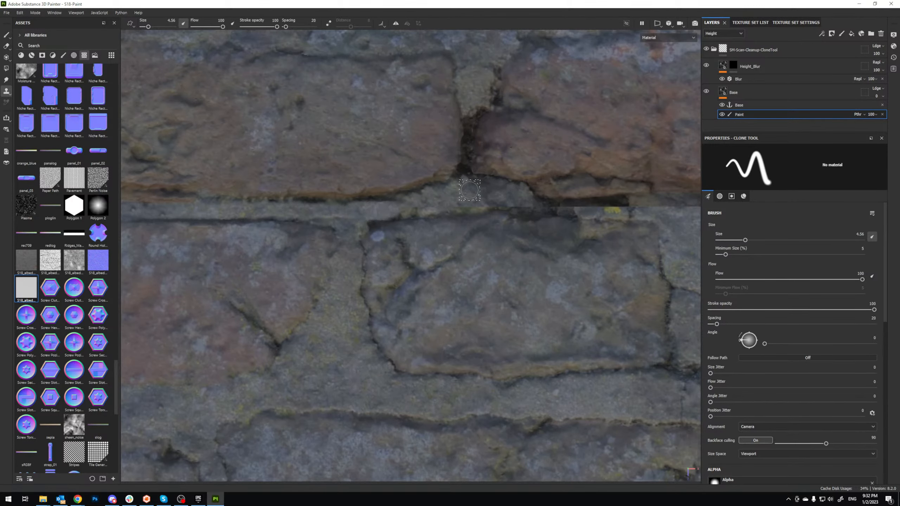
pyautogui.click(454, 194)
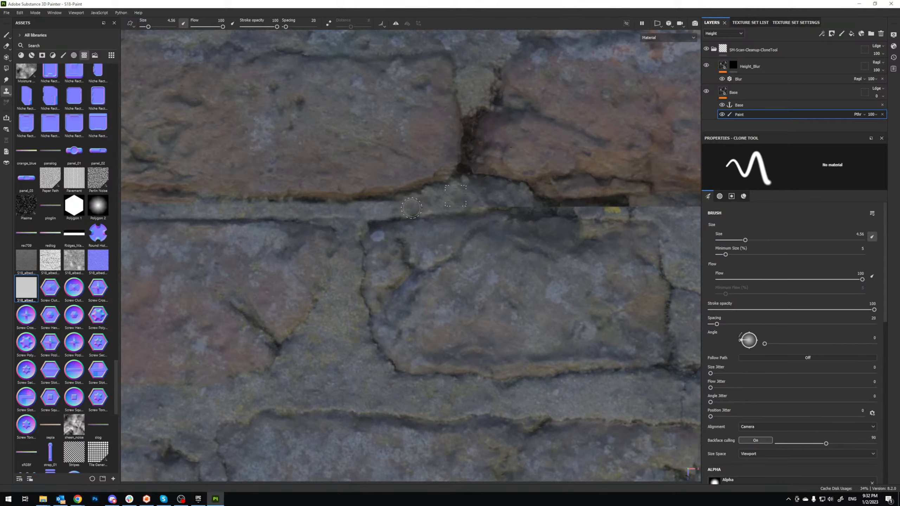
pyautogui.keyDown('alt'); pyautogui.moveTo(411, 208); pyautogui.dragTo(390, 206, button='middle'); pyautogui.keyUp('alt')
pyautogui.moveTo(424, 210); pyautogui.dragTo(447, 214)
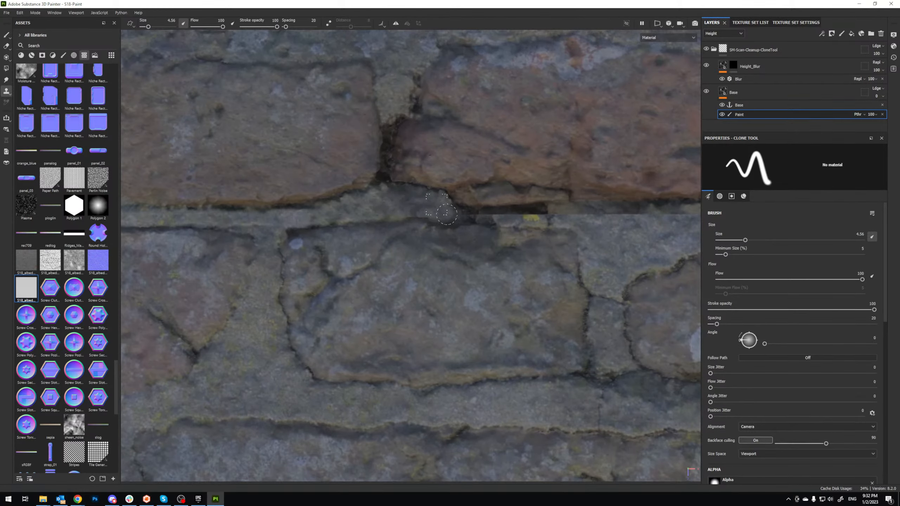
# Step: Clone mortar over the horizontal seam beneath the reddish brick, working toward the vertical seam
pyautogui.keyDown('alt'); pyautogui.moveTo(618, 227); pyautogui.dragTo(368, 235, button='middle'); pyautogui.keyUp('alt')
pyautogui.moveTo(411, 218); pyautogui.dragTo(208, 221)
pyautogui.moveTo(392, 247); pyautogui.dragTo(328, 256, button='middle')
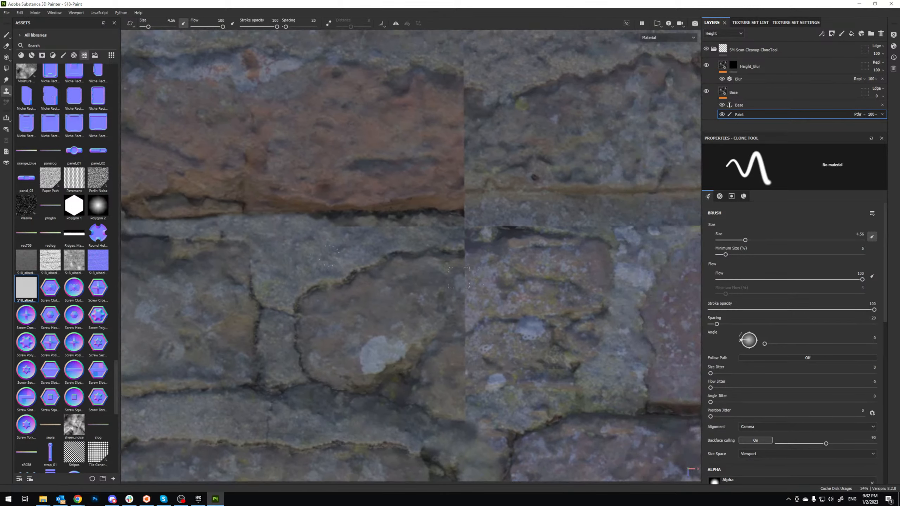
pyautogui.moveTo(331, 226); pyautogui.dragTo(357, 223)
pyautogui.moveTo(295, 243); pyautogui.dragTo(350, 229)
# Step: Inspect the cloned areas in the ambient occlusion, normal and base color channels, checking the wall's remaining seams up close and from afar
pyautogui.press('c')
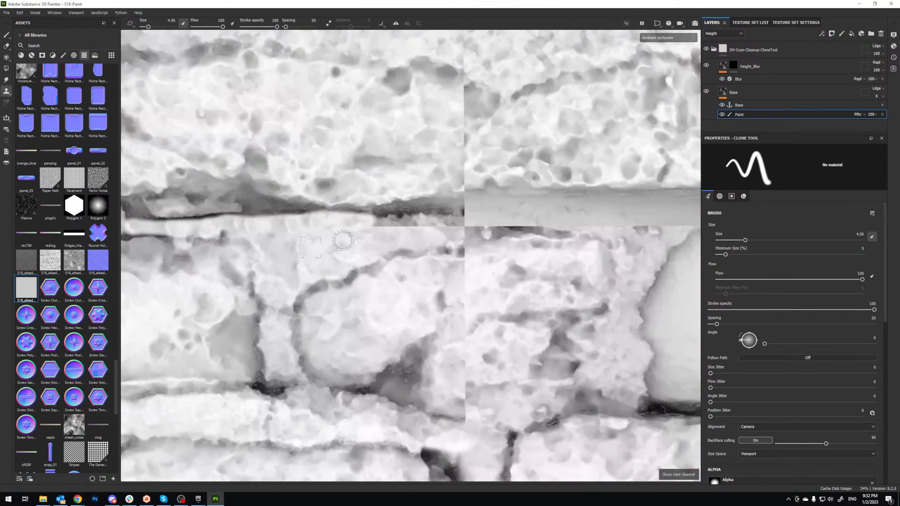
pyautogui.press('c')
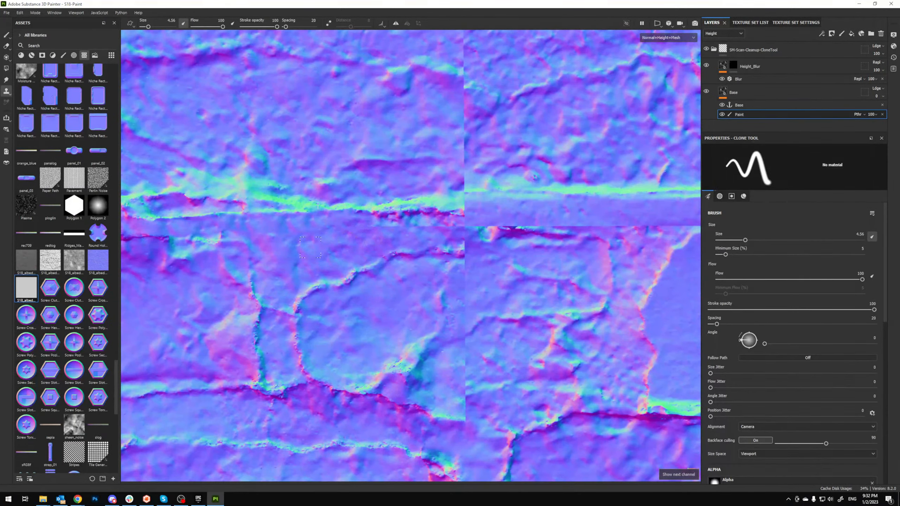
pyautogui.press('c')
pyautogui.scroll(3, 365, 245)
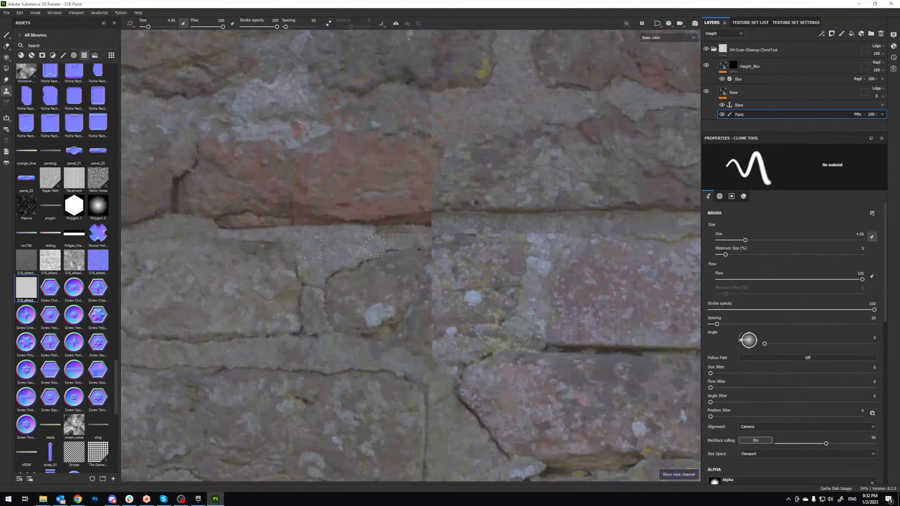
pyautogui.scroll(-5, 391, 247)
pyautogui.scroll(5, 419, 263)
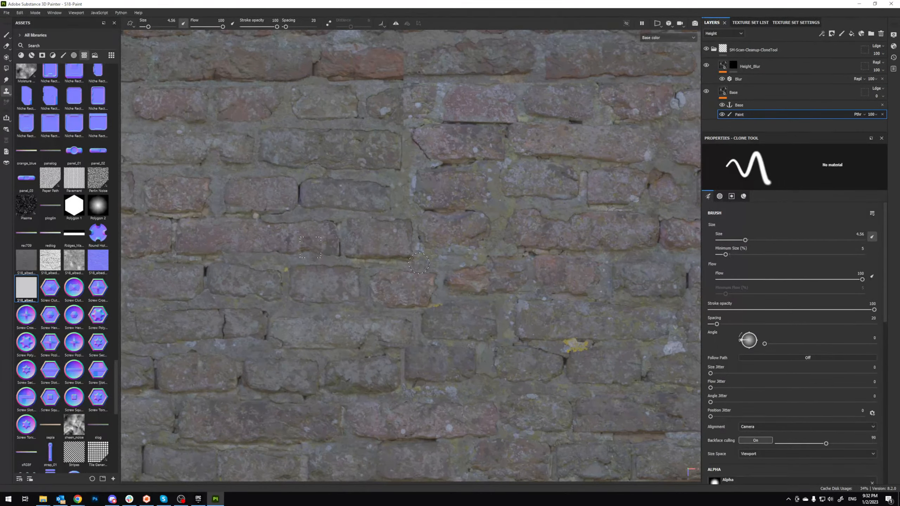
pyautogui.scroll(5, 419, 263)
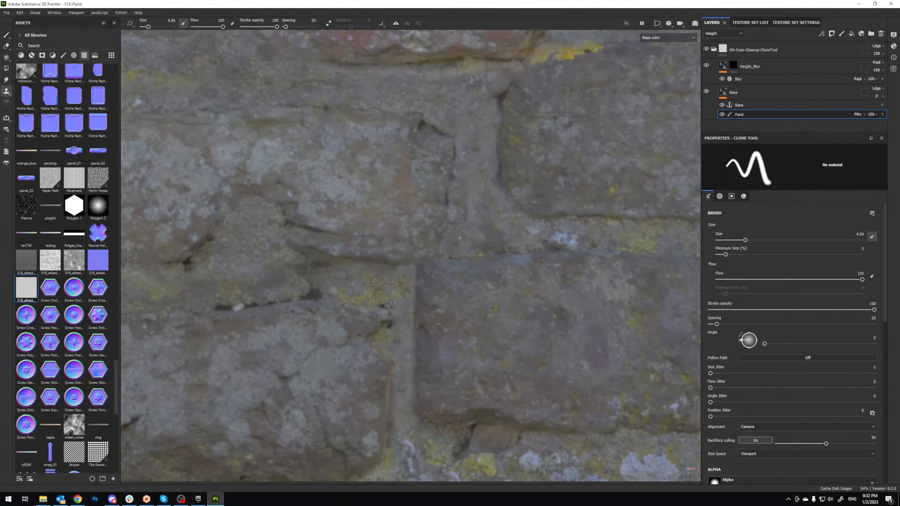
pyautogui.scroll(-5, 397, 295)
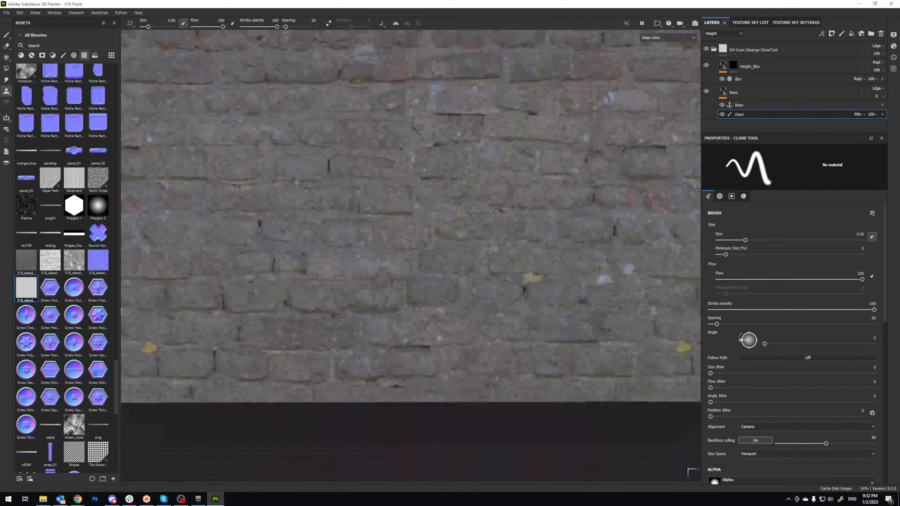
# Step: Display the full material and clone mortar along the horizontal seam above the speckled pinkish brick beside the vertical seam
pyautogui.scroll(3, 411, 268)
pyautogui.press('m')
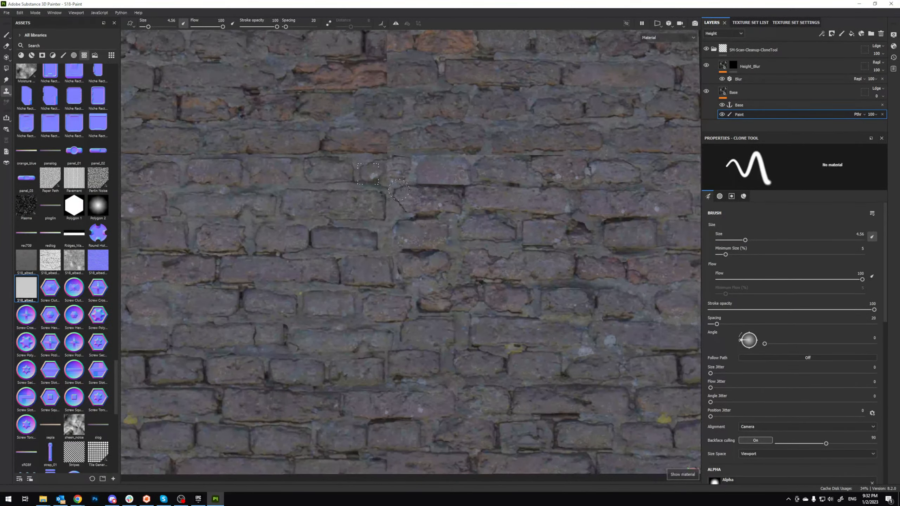
pyautogui.scroll(5, 382, 221)
pyautogui.scroll(3, 382, 221)
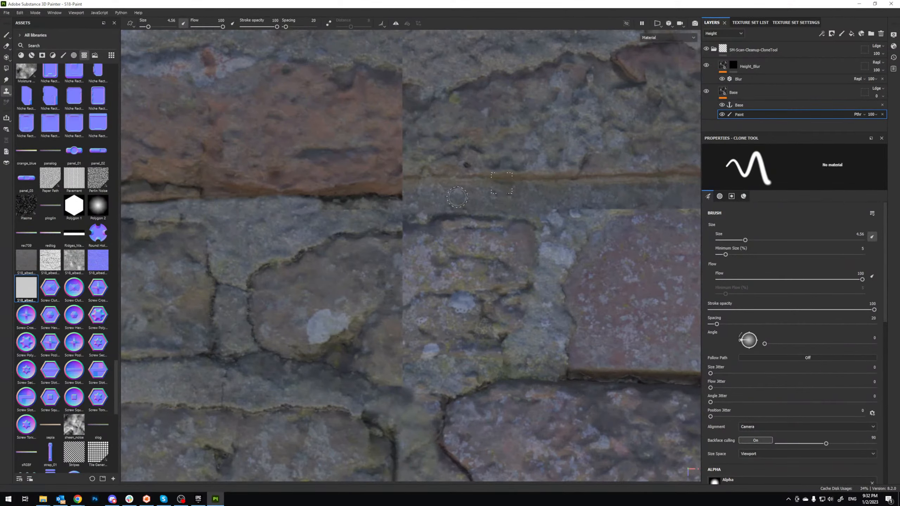
pyautogui.press('v')
pyautogui.click(457, 197)
pyautogui.keyDown('alt'); pyautogui.moveTo(552, 198); pyautogui.dragTo(326, 224, button='middle'); pyautogui.keyUp('alt')
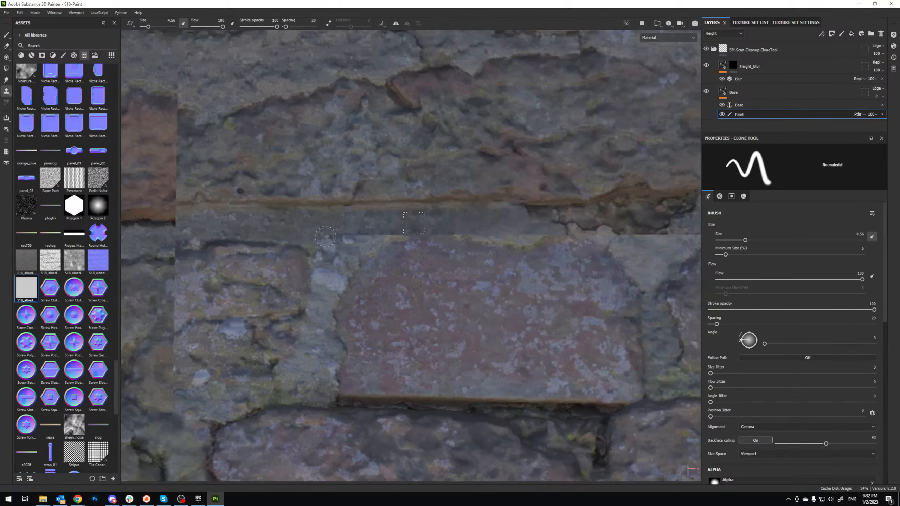
pyautogui.press('v')
pyautogui.click(326, 223)
pyautogui.moveTo(326, 237); pyautogui.dragTo(537, 229)
# Step: Clone mortar over the seam at the upper corner of the speckled pinkish brick and save the project
pyautogui.press('v')
pyautogui.click(498, 223)
pyautogui.moveTo(537, 230)
pyautogui.keyDown('alt'); pyautogui.mouseDown(button='middle')
pyautogui.moveTo(542, 221)
pyautogui.moveTo(326, 230)
pyautogui.mouseUp(button='middle'); pyautogui.keyUp('alt')
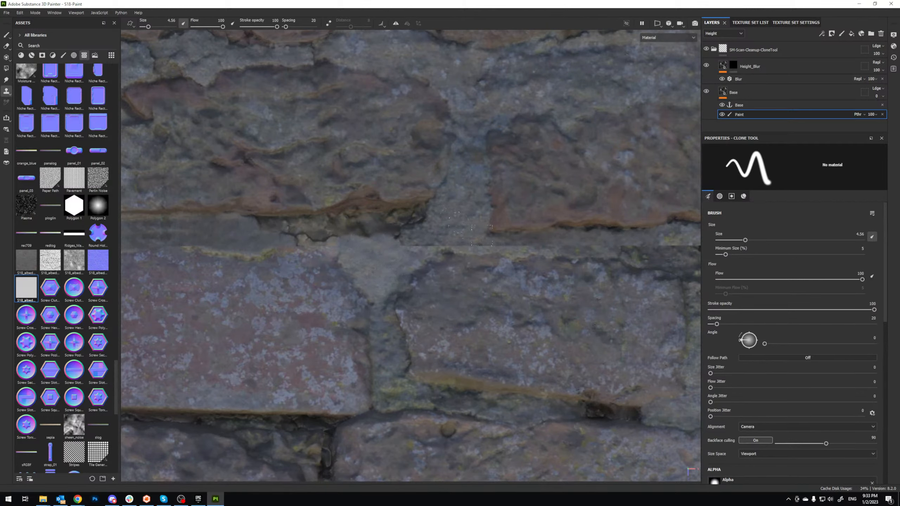
pyautogui.moveTo(415, 247)
pyautogui.mouseDown()
pyautogui.moveTo(399, 250)
pyautogui.moveTo(401, 241)
pyautogui.moveTo(363, 251)
pyautogui.mouseUp()
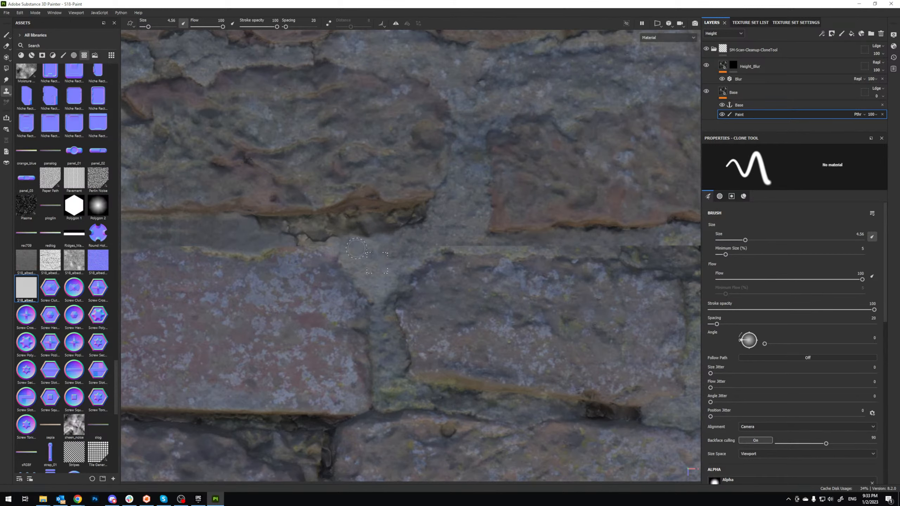
pyautogui.click(6, 12)
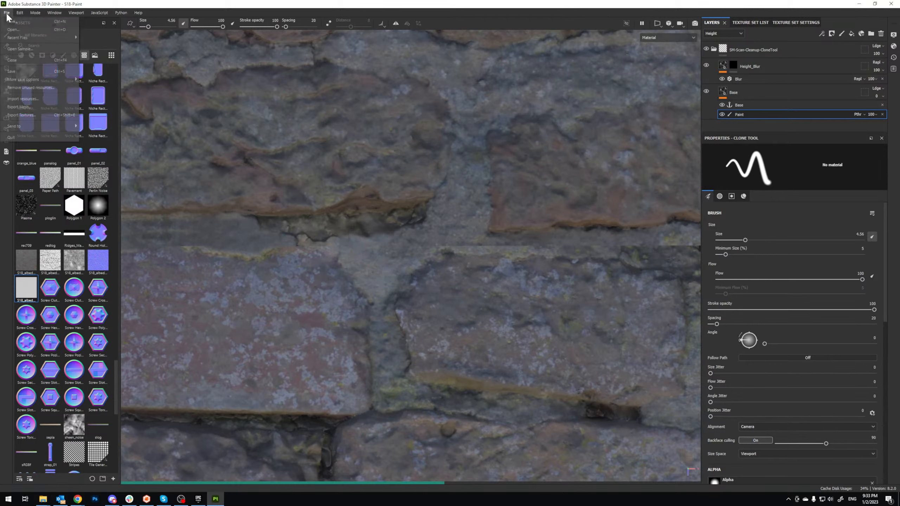
pyautogui.click(23, 70)
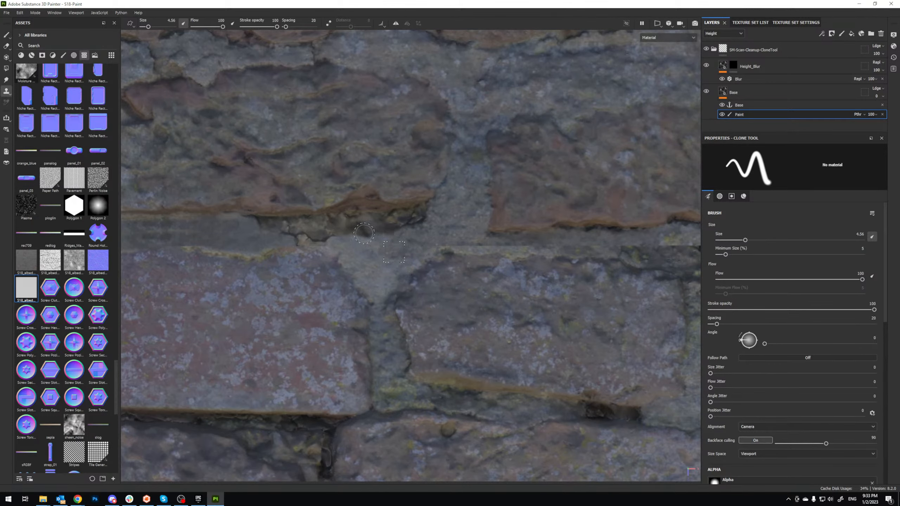
# Step: Clone mortar over the horizontal seam at the foot of the vertical joint beside the orange-edged brick
pyautogui.keyDown('alt'); pyautogui.moveTo(466, 233); pyautogui.dragTo(407, 256, button='middle'); pyautogui.keyUp('alt')
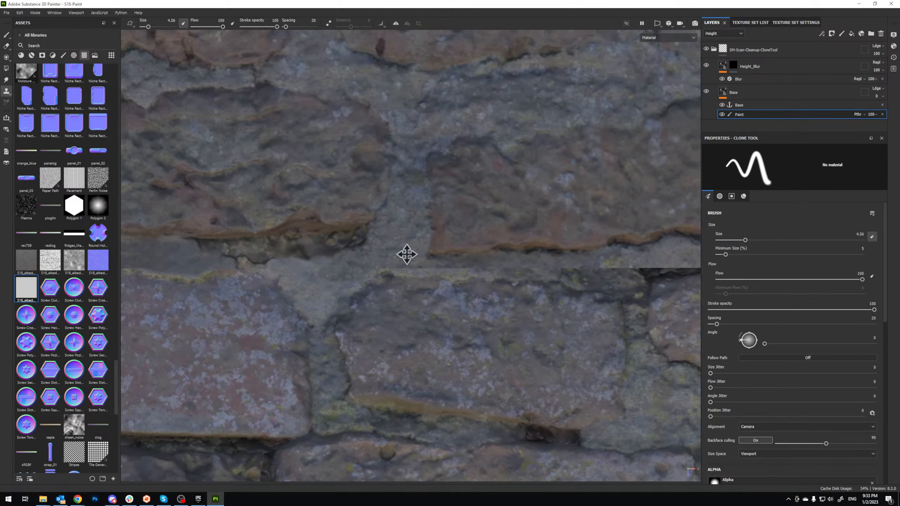
pyautogui.press('v')
pyautogui.click(401, 248)
pyautogui.moveTo(398, 270); pyautogui.dragTo(381, 266)
# Step: Clone mortar along the horizontal seam beneath the left part of the orange-edged brick
pyautogui.keyDown('alt'); pyautogui.moveTo(530, 253); pyautogui.dragTo(414, 254, button='middle'); pyautogui.keyUp('alt')
pyautogui.keyDown('alt'); pyautogui.moveTo(414, 253); pyautogui.dragTo(446, 251, button='right'); pyautogui.keyUp('alt')
pyautogui.press('v')
pyautogui.click(490, 261)
pyautogui.moveTo(464, 274); pyautogui.dragTo(495, 272)
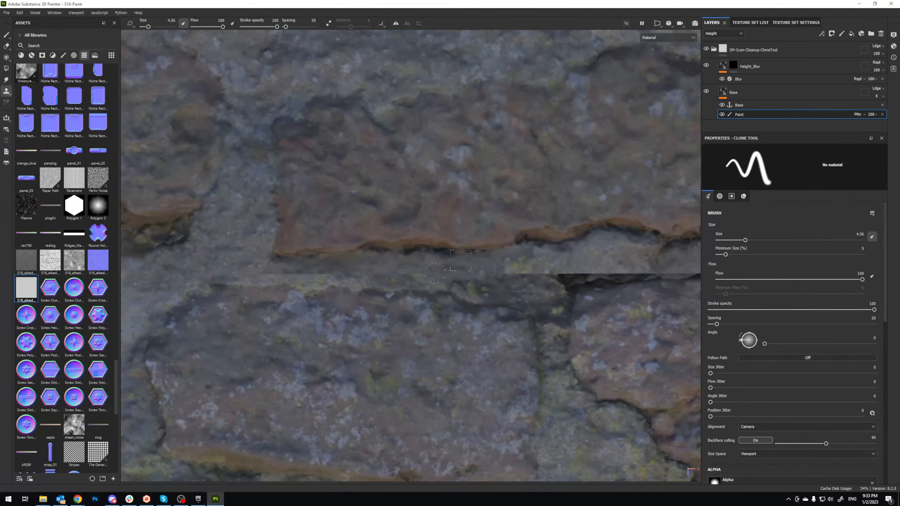
pyautogui.moveTo(434, 273); pyautogui.dragTo(255, 276)
# Step: Clone mortar over the seam above the dark joint between the grey brick and the cracked reddish brick
pyautogui.keyDown('alt'); pyautogui.moveTo(487, 264); pyautogui.dragTo(387, 266, button='middle'); pyautogui.keyUp('alt')
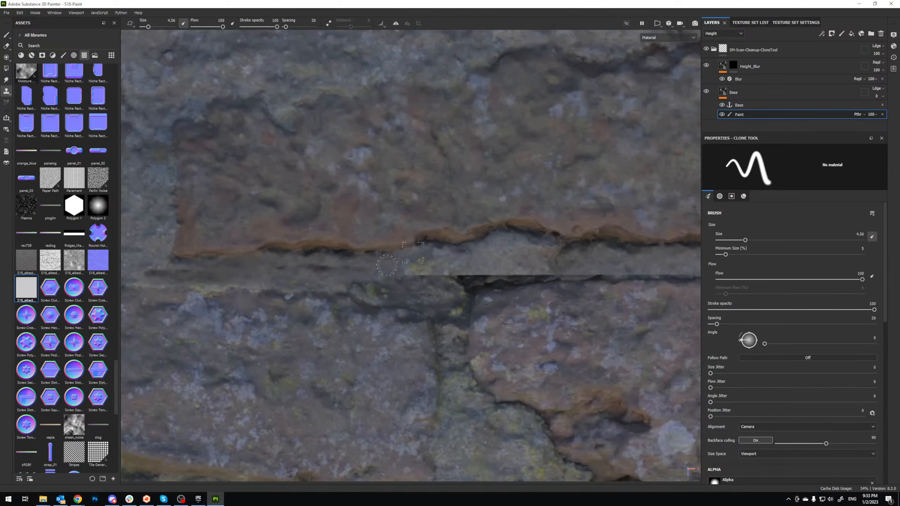
pyautogui.press('v')
pyautogui.click(466, 255)
pyautogui.moveTo(324, 270); pyautogui.dragTo(297, 271)
pyautogui.keyDown('alt'); pyautogui.moveTo(399, 266); pyautogui.dragTo(309, 276, button='middle'); pyautogui.keyUp('alt')
pyautogui.press('v')
pyautogui.click(464, 258)
pyautogui.moveTo(461, 281)
pyautogui.mouseDown()
pyautogui.moveTo(334, 285)
pyautogui.moveTo(397, 290)
pyautogui.moveTo(367, 284)
pyautogui.mouseUp()
# Step: Blend the dark edge at the joint and clone mortar along the horizontal seam above the cracked reddish brick
pyautogui.press('v')
pyautogui.click(378, 316)
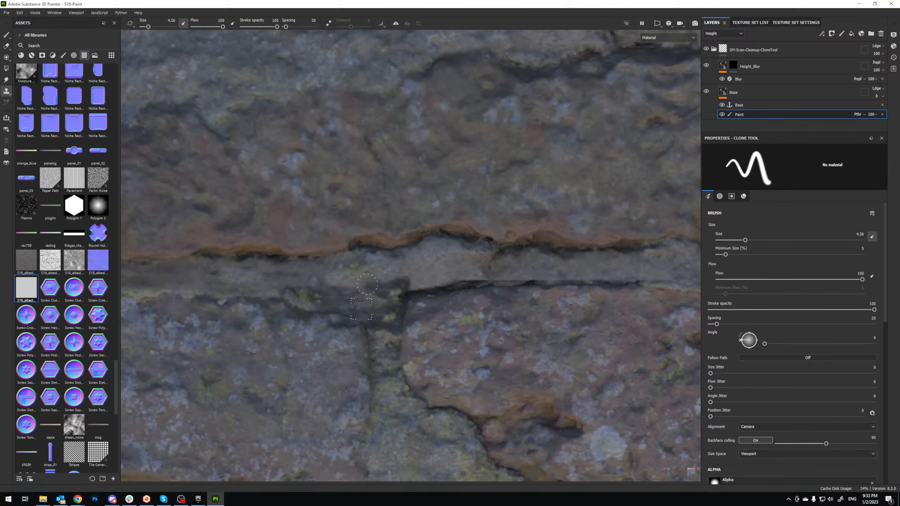
pyautogui.scroll(-2, 492, 273)
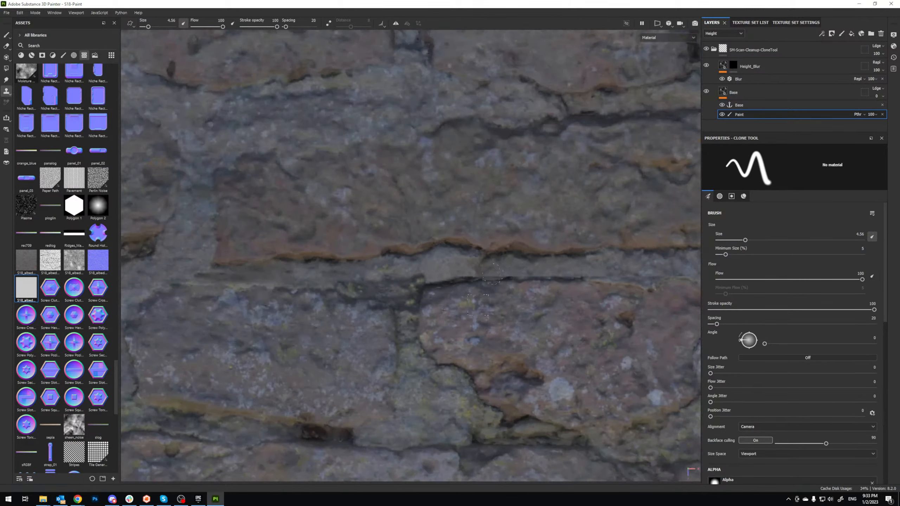
pyautogui.scroll(2, 492, 272)
pyautogui.moveTo(549, 283)
pyautogui.mouseDown()
pyautogui.moveTo(399, 281)
pyautogui.moveTo(248, 293)
pyautogui.mouseUp()
pyautogui.moveTo(559, 280); pyautogui.dragTo(304, 276, button='middle')
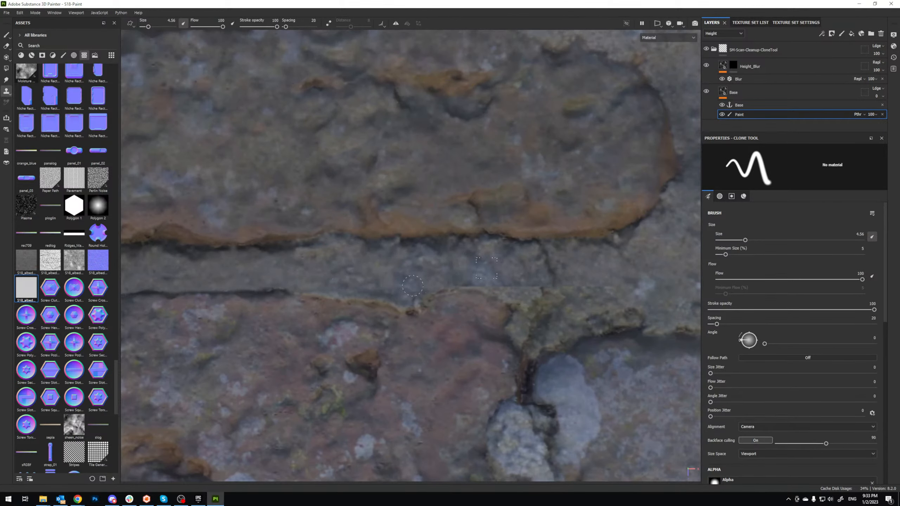
pyautogui.moveTo(601, 282); pyautogui.dragTo(455, 285, button='middle')
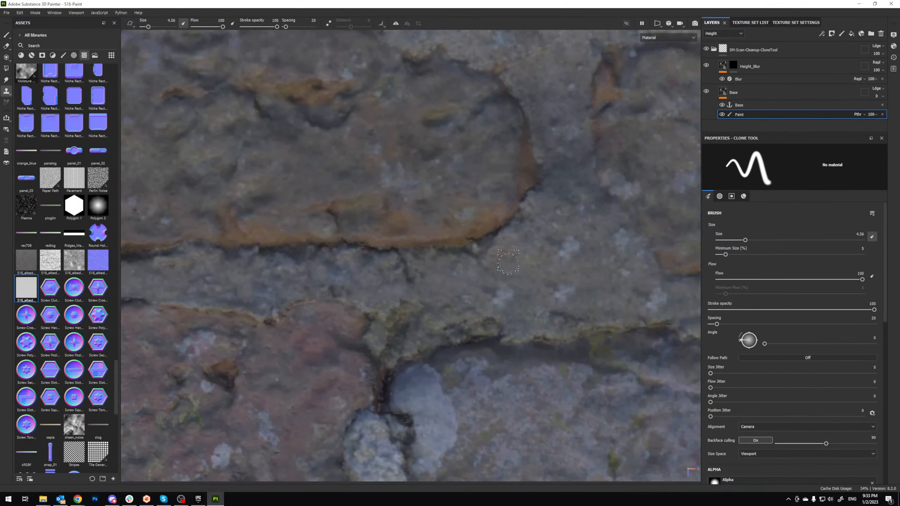
# Step: Clone the rounded brick from two courses below over the mismatched half bricks at the vertical seam
pyautogui.scroll(-6, 458, 300)
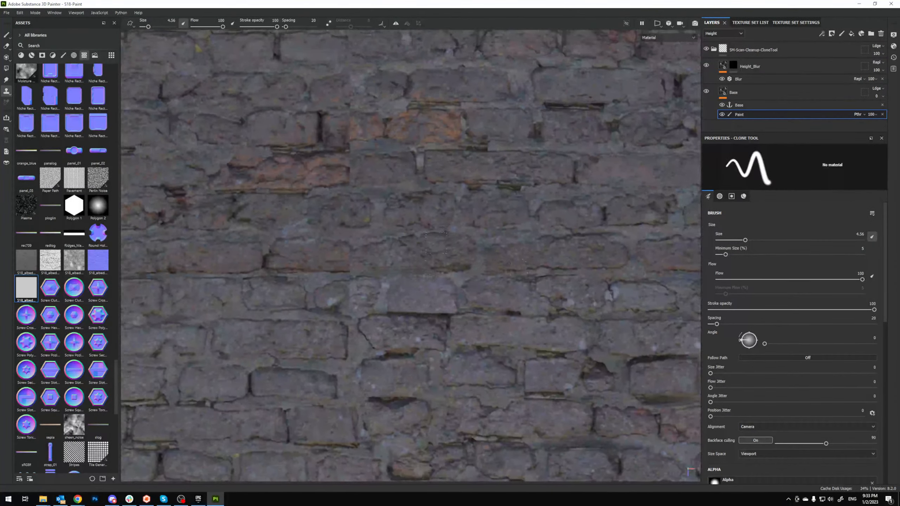
pyautogui.scroll(3, 354, 316)
pyautogui.keyDown('alt'); pyautogui.moveTo(350, 318); pyautogui.dragTo(501, 272, button='middle'); pyautogui.keyUp('alt')
pyautogui.keyDown('alt'); pyautogui.moveTo(267, 296); pyautogui.dragTo(320, 292, button='middle'); pyautogui.keyUp('alt')
pyautogui.press('v')
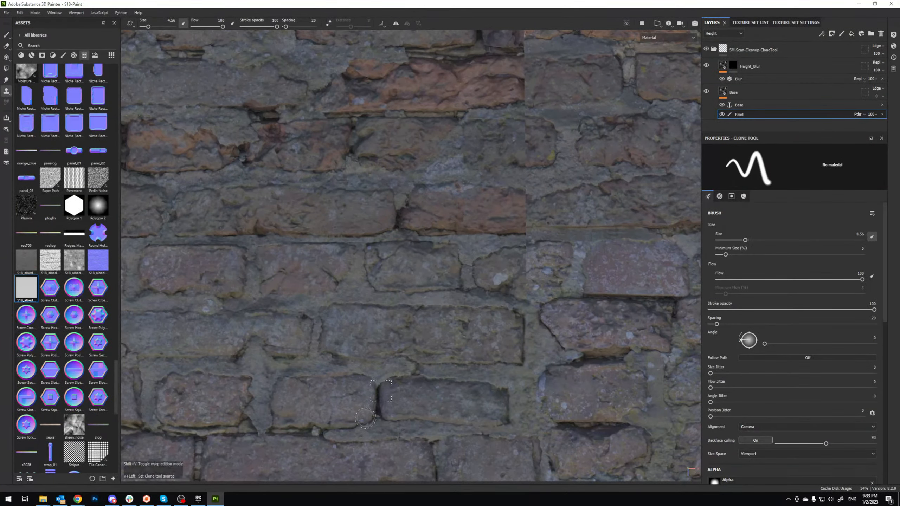
pyautogui.scroll(-5, 229, 418)
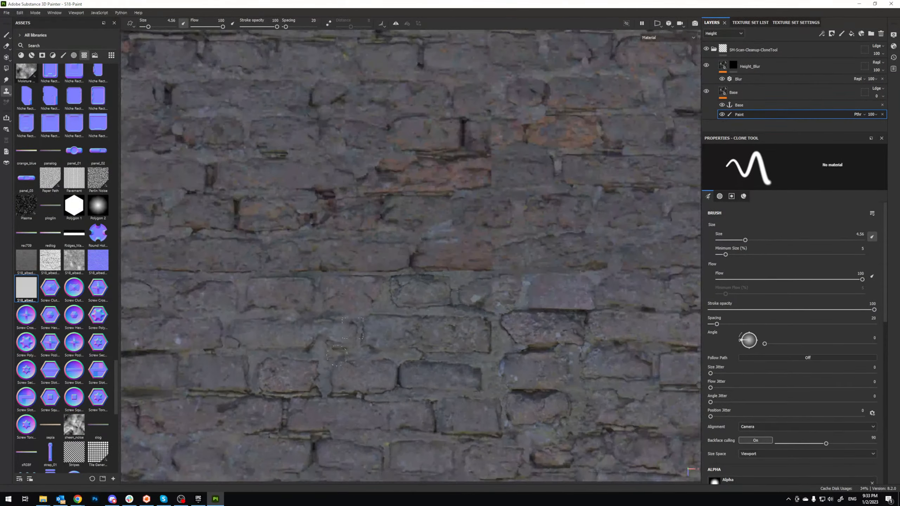
pyautogui.scroll(5, 375, 382)
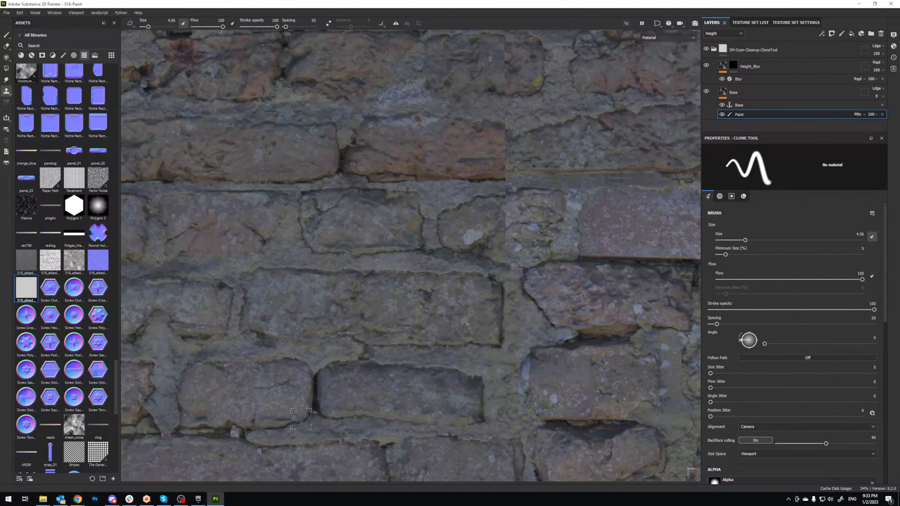
pyautogui.moveTo(549, 251); pyautogui.dragTo(555, 196)
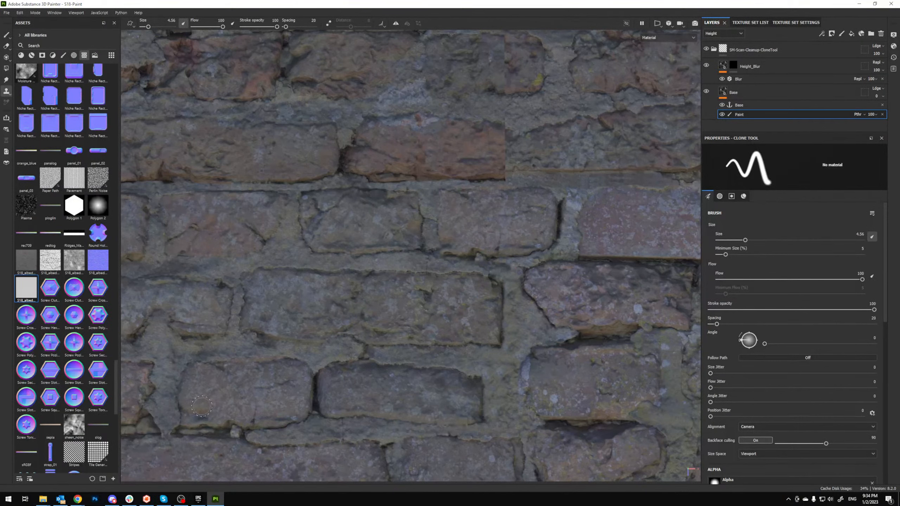
pyautogui.moveTo(451, 246)
pyautogui.mouseDown()
pyautogui.moveTo(443, 202)
pyautogui.moveTo(464, 197)
pyautogui.mouseUp()
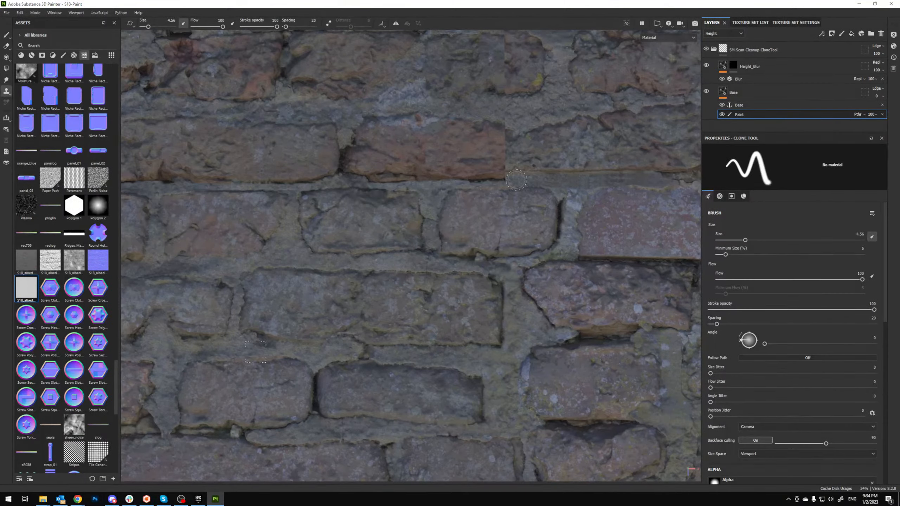
# Step: Clone the long brick from two courses above over the reddish brick cut by the vertical seam
pyautogui.scroll(-10, 516, 180)
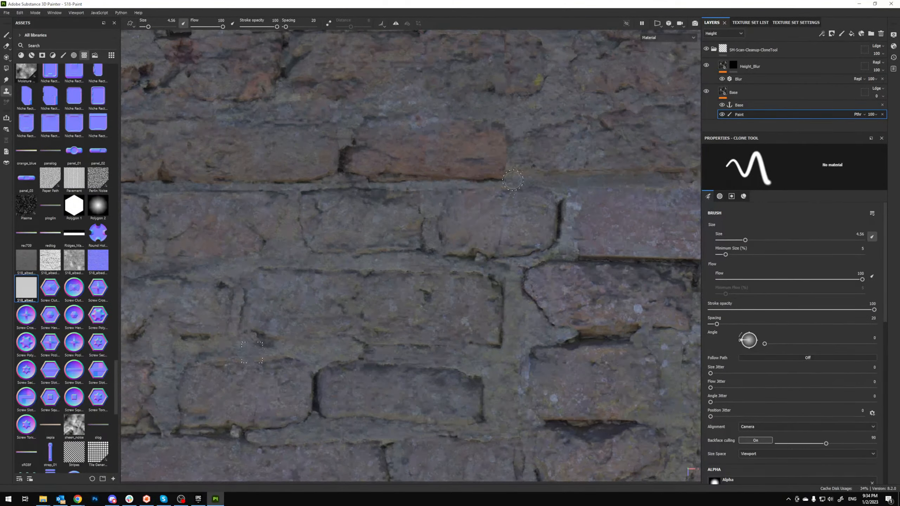
pyautogui.scroll(8, 480, 215)
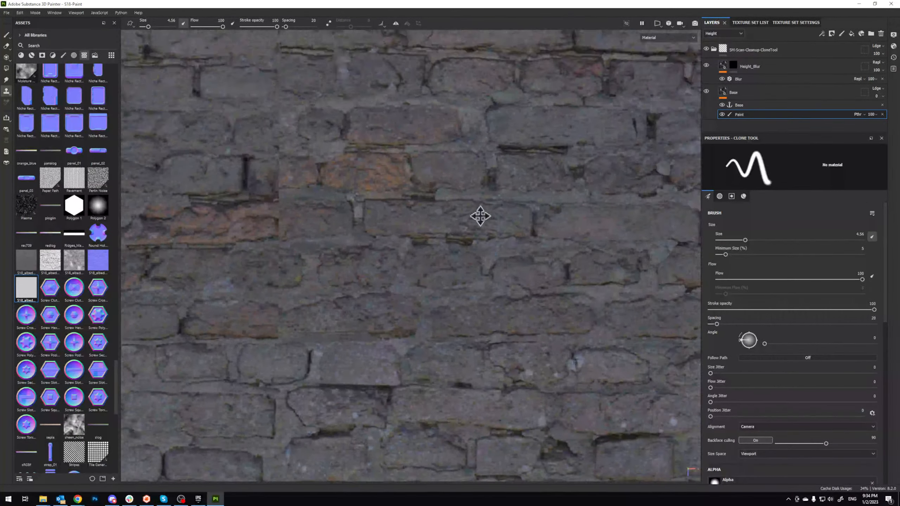
pyautogui.scroll(2, 464, 219)
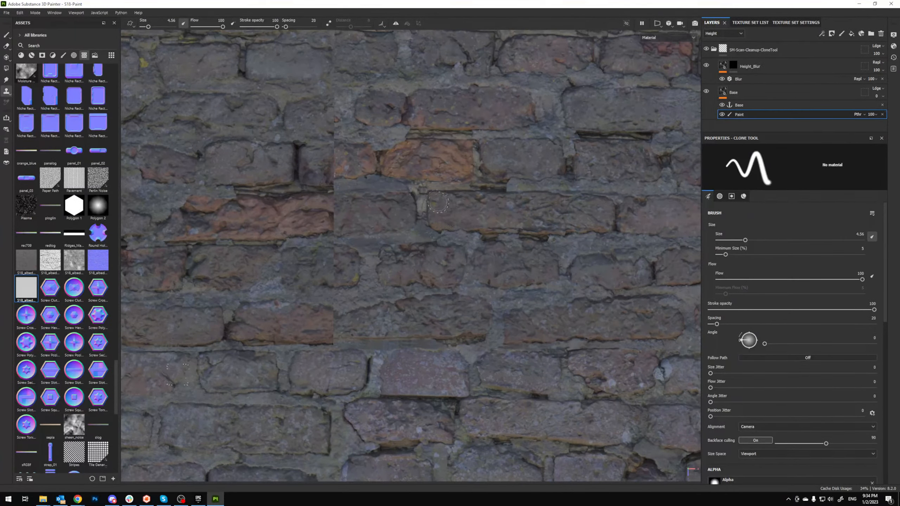
pyautogui.press('v')
pyautogui.click(433, 199)
pyautogui.moveTo(238, 308); pyautogui.dragTo(236, 334)
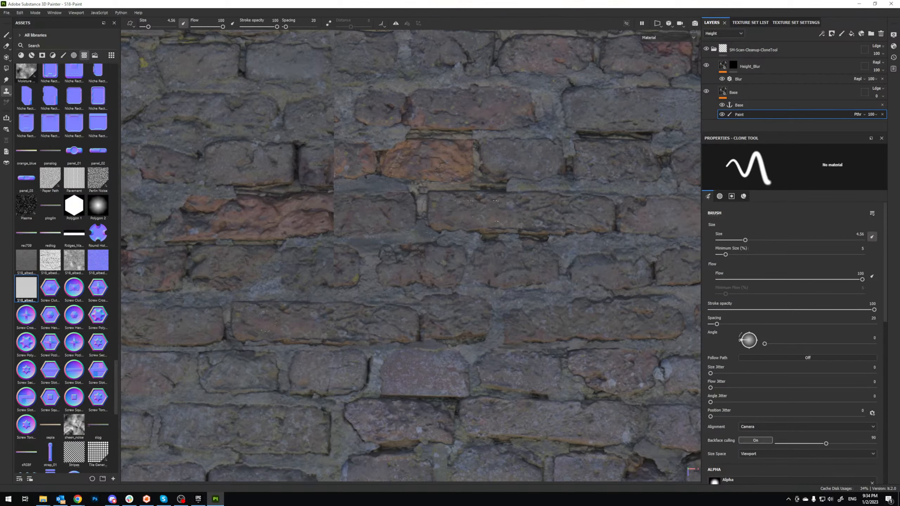
# Step: Clone the grey brick beside the bright orange one over the short brick three courses below
pyautogui.keyDown('alt'); pyautogui.moveTo(438, 320); pyautogui.dragTo(346, 303, button='middle'); pyautogui.keyUp('alt')
pyautogui.keyDown('alt'); pyautogui.moveTo(347, 303); pyautogui.dragTo(397, 301, button='right'); pyautogui.keyUp('alt')
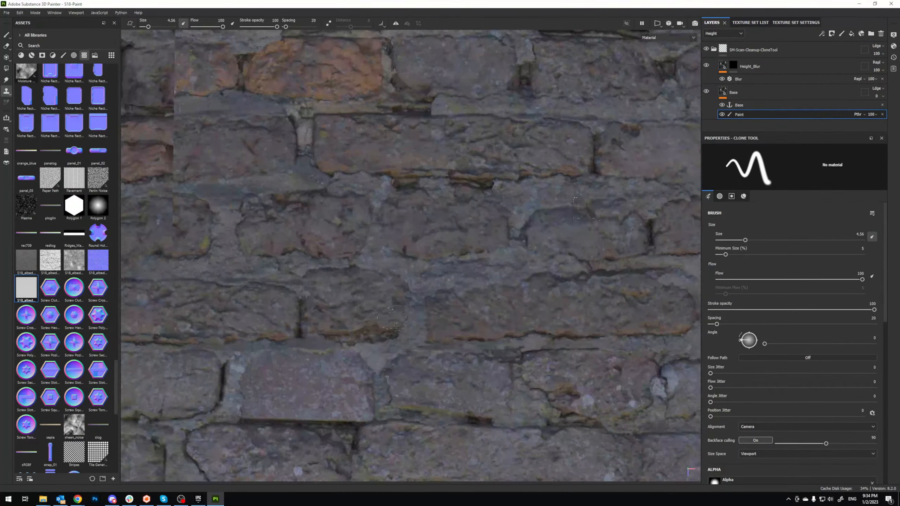
pyautogui.keyDown('alt'); pyautogui.moveTo(397, 300); pyautogui.dragTo(341, 296, button='middle'); pyautogui.keyUp('alt')
pyautogui.keyDown('alt'); pyautogui.moveTo(450, 260); pyautogui.dragTo(418, 255, button='right'); pyautogui.keyUp('alt')
pyautogui.moveTo(419, 255)
pyautogui.keyDown('alt'); pyautogui.mouseDown(button='middle')
pyautogui.moveTo(441, 282)
pyautogui.moveTo(324, 292)
pyautogui.moveTo(443, 319)
pyautogui.mouseUp(button='middle'); pyautogui.keyUp('alt')
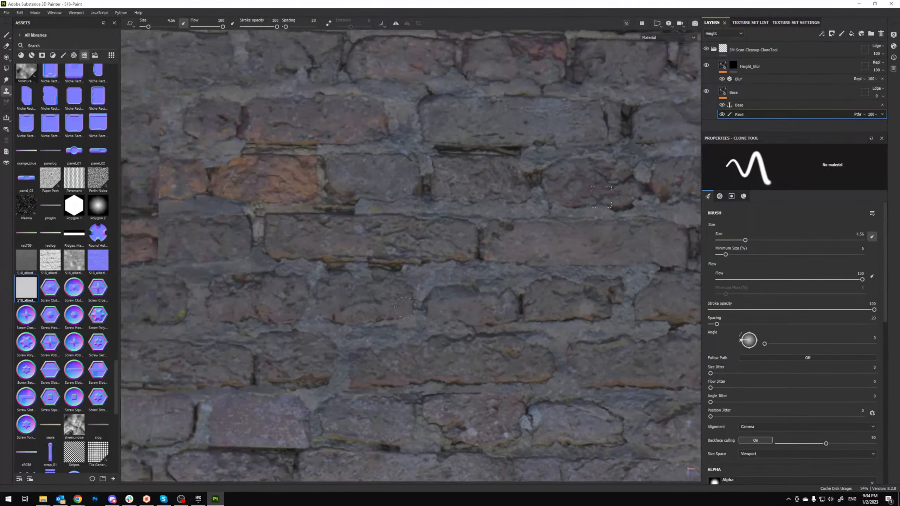
pyautogui.keyDown('alt'); pyautogui.moveTo(443, 320); pyautogui.dragTo(465, 301, button='right'); pyautogui.keyUp('alt')
pyautogui.keyDown('alt'); pyautogui.moveTo(465, 302); pyautogui.dragTo(459, 296, button='middle'); pyautogui.keyUp('alt')
pyautogui.click(381, 156)
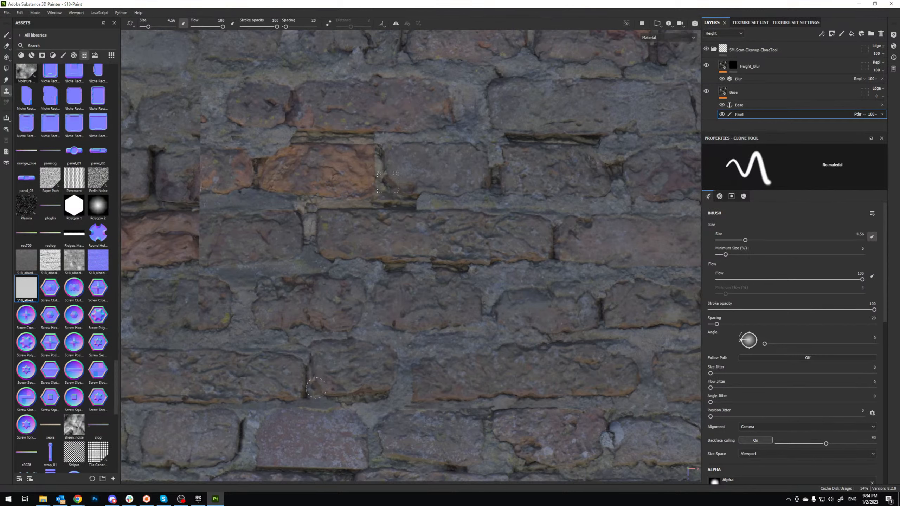
pyautogui.moveTo(336, 392); pyautogui.dragTo(378, 393)
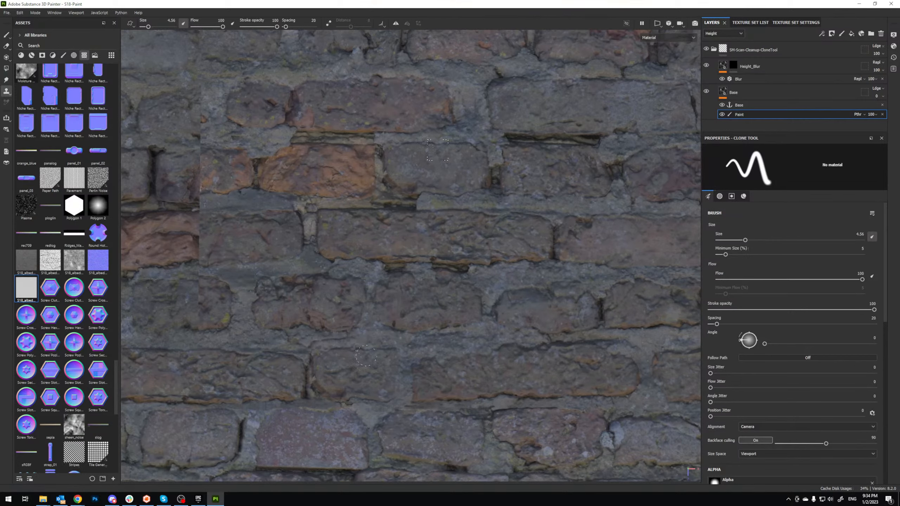
# Step: Clone mortar along the joint above the short cloned brick and rework the brick's right end
pyautogui.scroll(5, 372, 372)
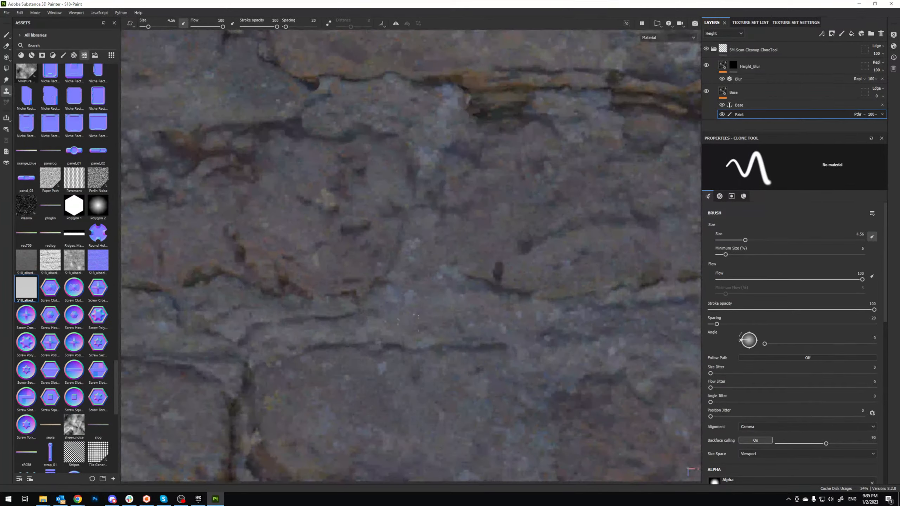
pyautogui.moveTo(349, 320); pyautogui.dragTo(310, 319)
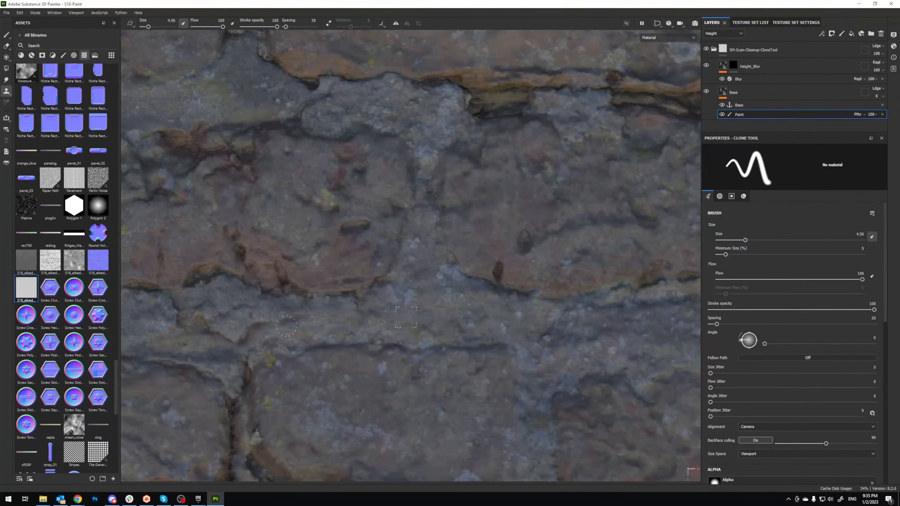
pyautogui.scroll(-5, 256, 335)
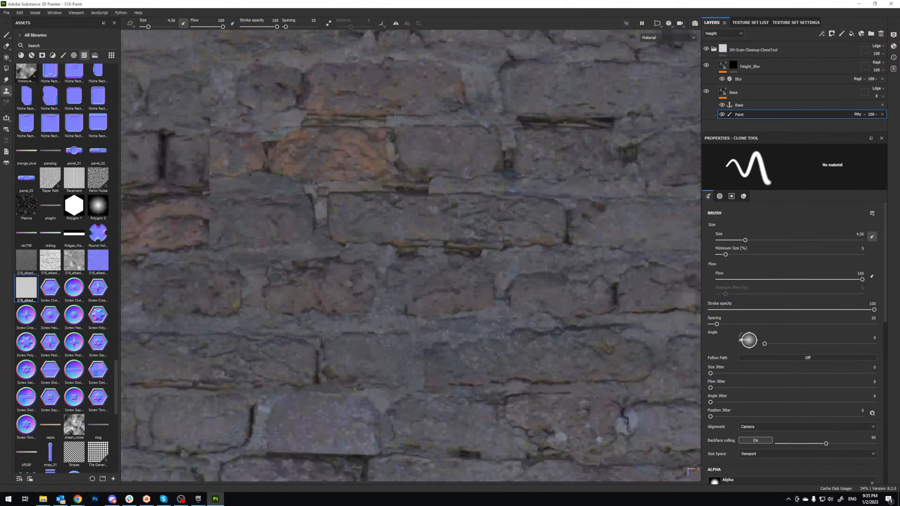
pyautogui.scroll(1, 362, 316)
pyautogui.keyDown('alt'); pyautogui.moveTo(390, 336); pyautogui.dragTo(367, 344, button='middle'); pyautogui.keyUp('alt')
pyautogui.scroll(-1, 397, 255)
pyautogui.keyDown('alt'); pyautogui.moveTo(426, 165); pyautogui.dragTo(434, 193, button='middle'); pyautogui.keyUp('alt')
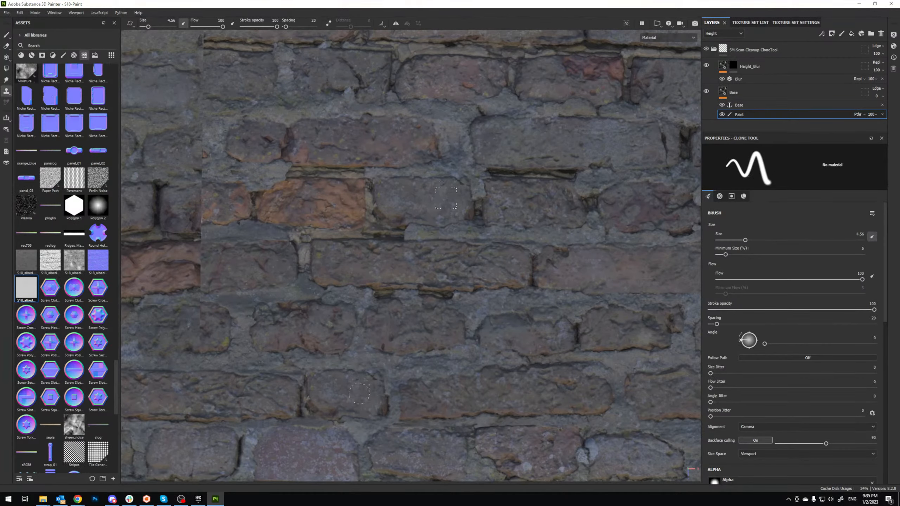
pyautogui.scroll(-5, 399, 342)
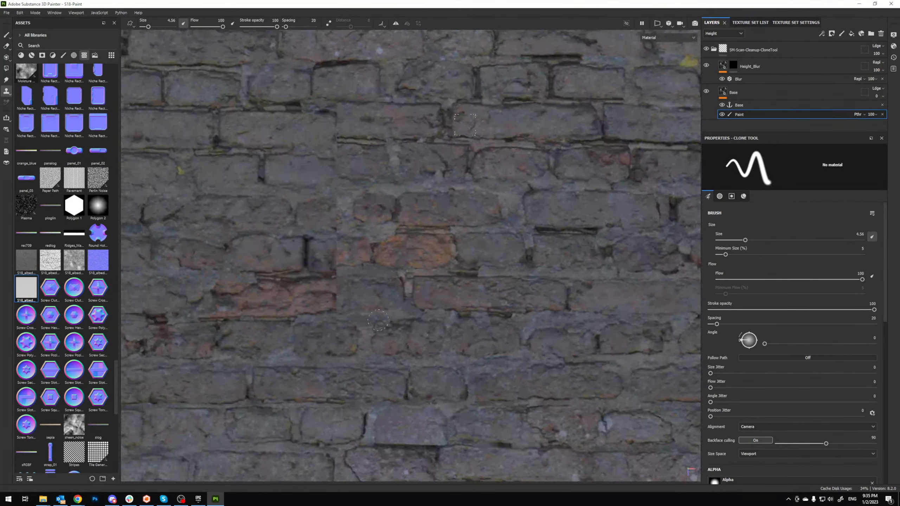
pyautogui.scroll(5, 417, 344)
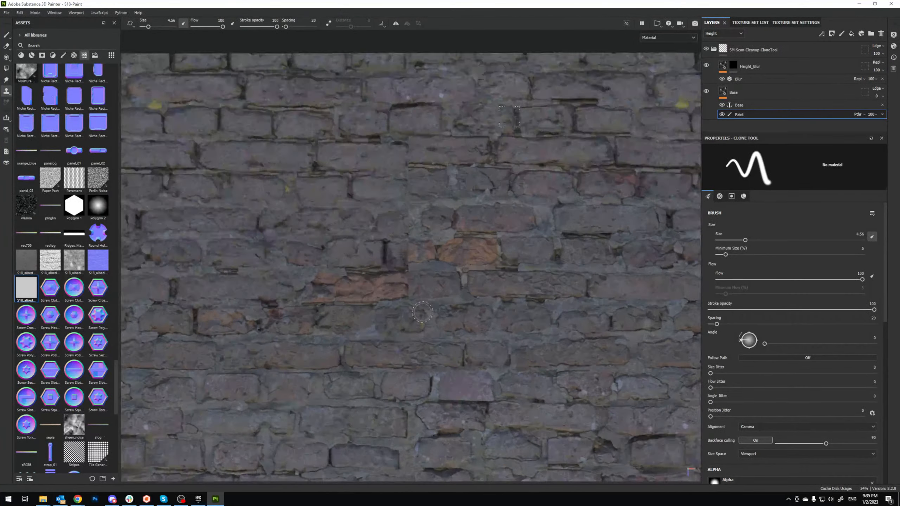
pyautogui.scroll(-3, 448, 321)
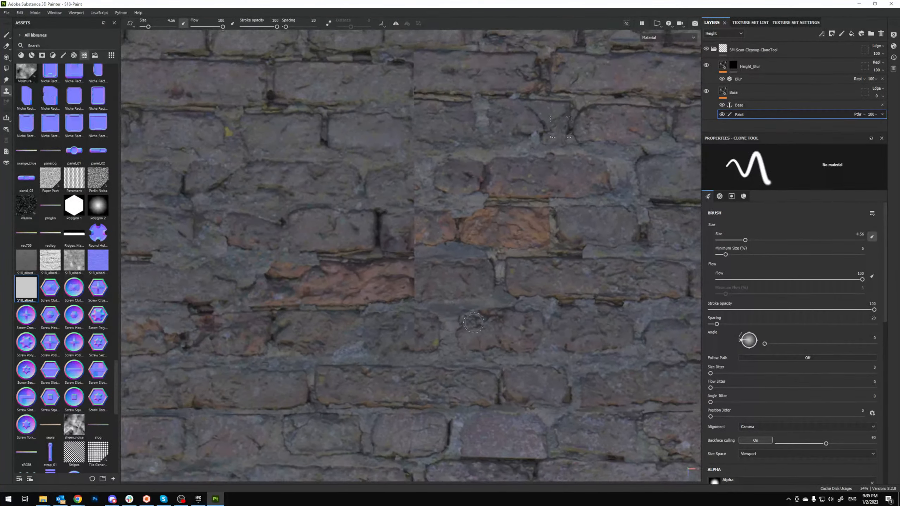
# Step: Clone the pinkish brick from two courses below over the brick crossing the vertical seam beneath the cut reddish brick
pyautogui.moveTo(460, 281); pyautogui.dragTo(493, 291, button='middle')
pyautogui.moveTo(413, 280)
pyautogui.mouseDown(button='middle')
pyautogui.moveTo(277, 277)
pyautogui.moveTo(436, 286)
pyautogui.mouseUp(button='middle')
pyautogui.keyDown('alt'); pyautogui.moveTo(524, 320); pyautogui.dragTo(583, 262, button='middle'); pyautogui.keyUp('alt')
pyautogui.keyDown('alt'); pyautogui.moveTo(325, 307); pyautogui.dragTo(345, 317, button='middle'); pyautogui.keyUp('alt')
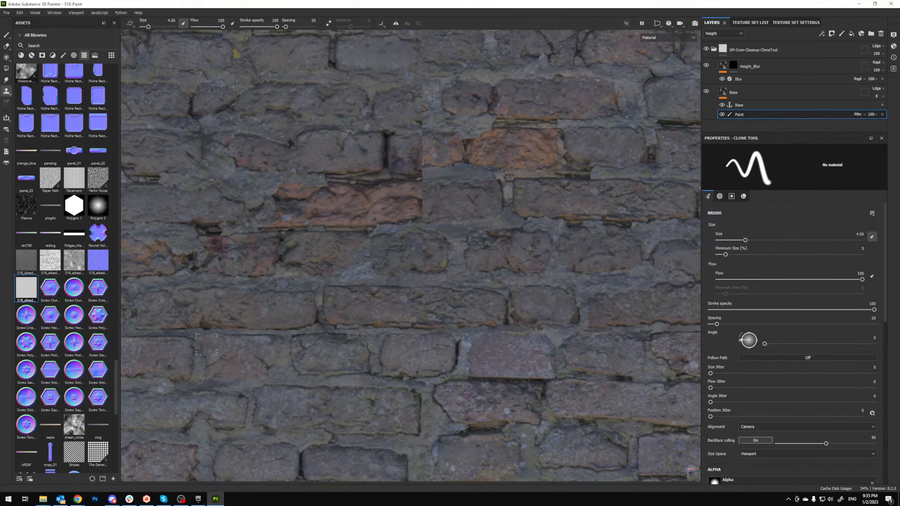
pyautogui.moveTo(392, 238)
pyautogui.mouseDown()
pyautogui.moveTo(433, 236)
pyautogui.moveTo(411, 271)
pyautogui.moveTo(373, 269)
pyautogui.moveTo(431, 250)
pyautogui.mouseUp()
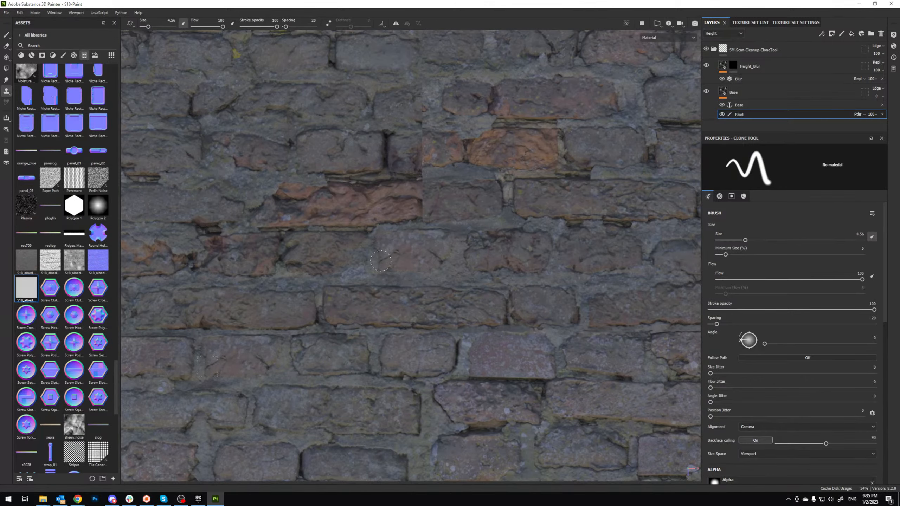
pyautogui.scroll(6, 385, 259)
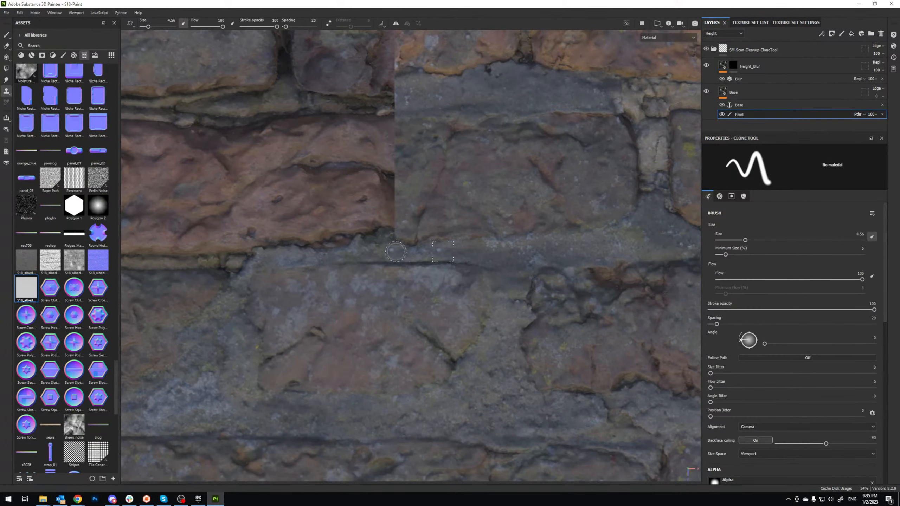
pyautogui.scroll(-8, 396, 251)
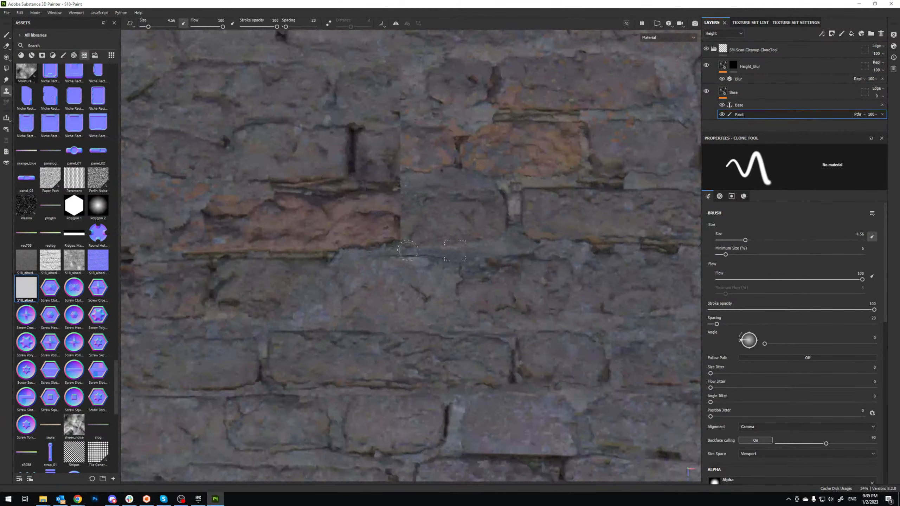
# Step: Clone the long grey brick from two courses above over the reddish brick and the half brick that meet at the seam
pyautogui.keyDown('alt'); pyautogui.moveTo(398, 279); pyautogui.dragTo(388, 307, button='middle'); pyautogui.keyUp('alt')
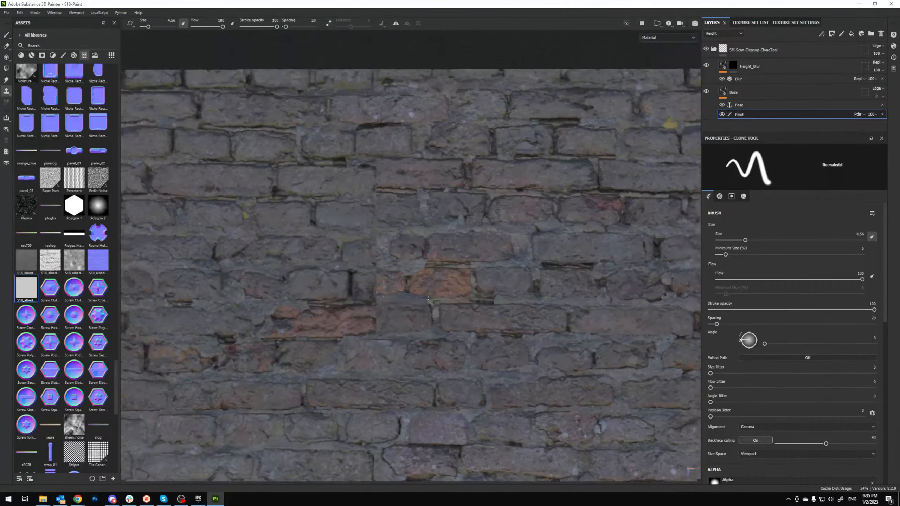
pyautogui.scroll(1, 418, 250)
pyautogui.keyDown('alt'); pyautogui.moveTo(418, 250); pyautogui.dragTo(385, 240, button='middle'); pyautogui.keyUp('alt')
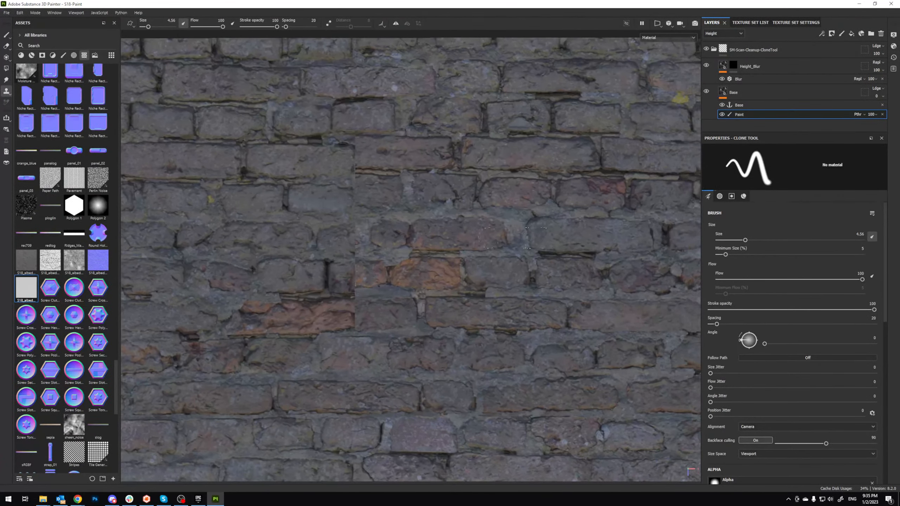
pyautogui.press('v')
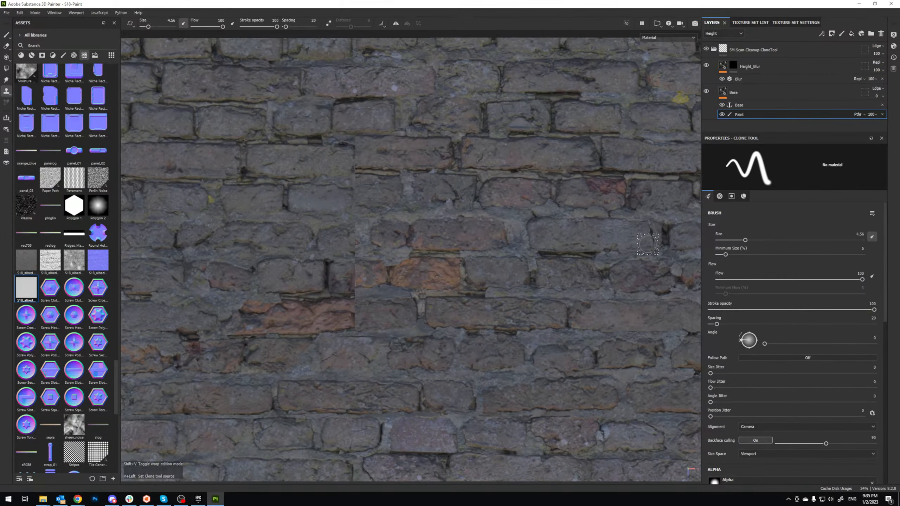
pyautogui.click(648, 244)
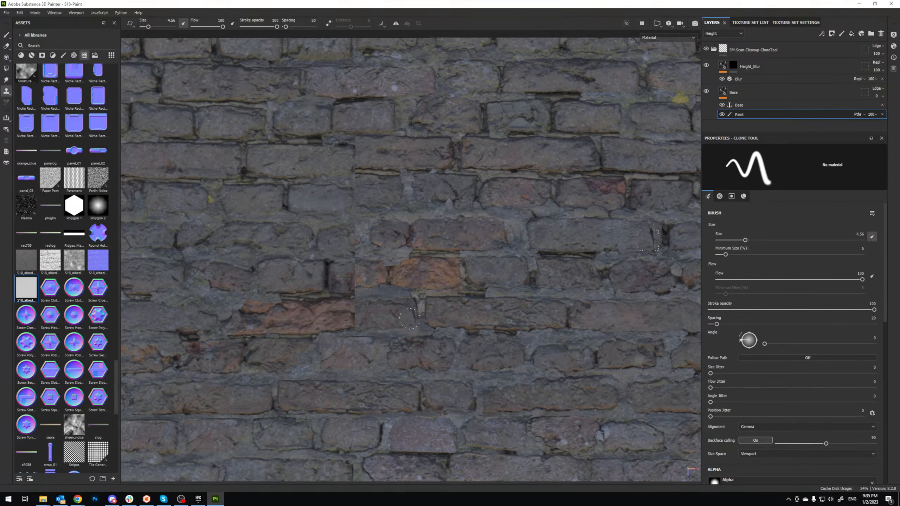
pyautogui.moveTo(409, 319)
pyautogui.mouseDown()
pyautogui.moveTo(404, 307)
pyautogui.moveTo(353, 301)
pyautogui.moveTo(283, 304)
pyautogui.moveTo(289, 321)
pyautogui.moveTo(306, 328)
pyautogui.moveTo(388, 325)
pyautogui.moveTo(323, 317)
pyautogui.mouseUp()
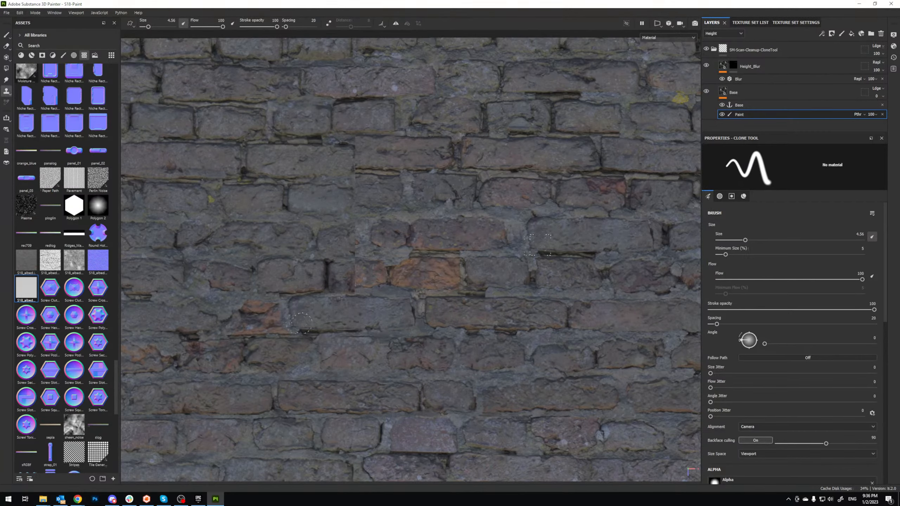
# Step: Clone plain mortar into the joint between the remaining orange brick piece and the cloned long grey brick
pyautogui.keyDown('alt'); pyautogui.moveTo(350, 309); pyautogui.dragTo(464, 289, button='middle'); pyautogui.keyUp('alt')
pyautogui.scroll(6, 337, 284)
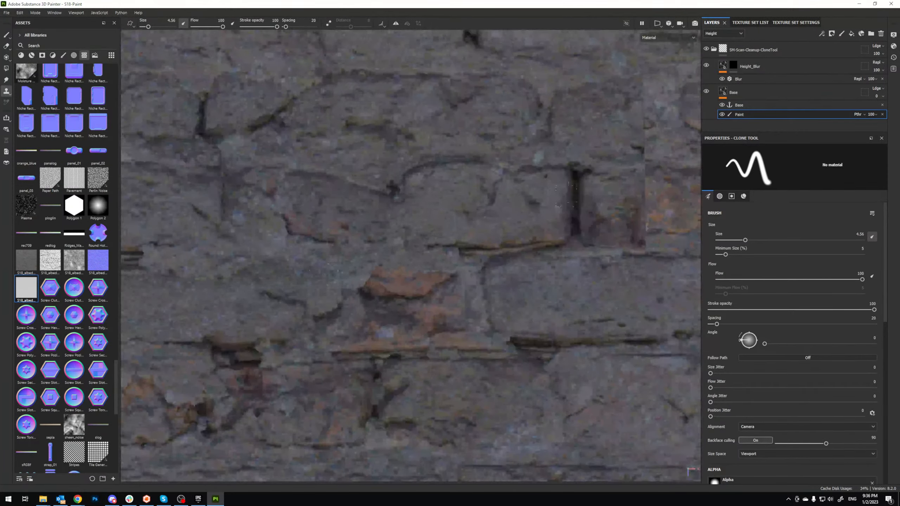
pyautogui.scroll(-4, 329, 272)
pyautogui.keyDown('alt'); pyautogui.moveTo(337, 277); pyautogui.dragTo(361, 291, button='middle'); pyautogui.keyUp('alt')
pyautogui.scroll(2, 358, 290)
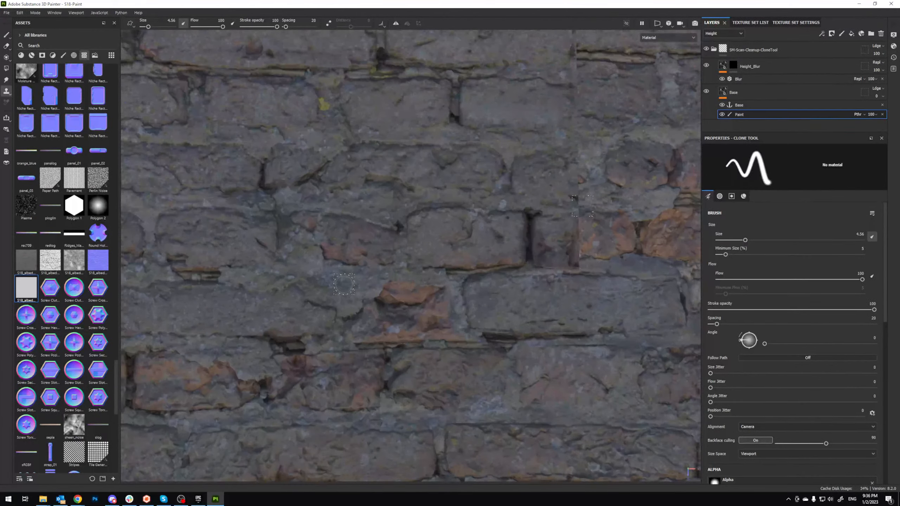
pyautogui.click(344, 284)
pyautogui.moveTo(445, 287); pyautogui.dragTo(452, 294)
pyautogui.scroll(3, 452, 312)
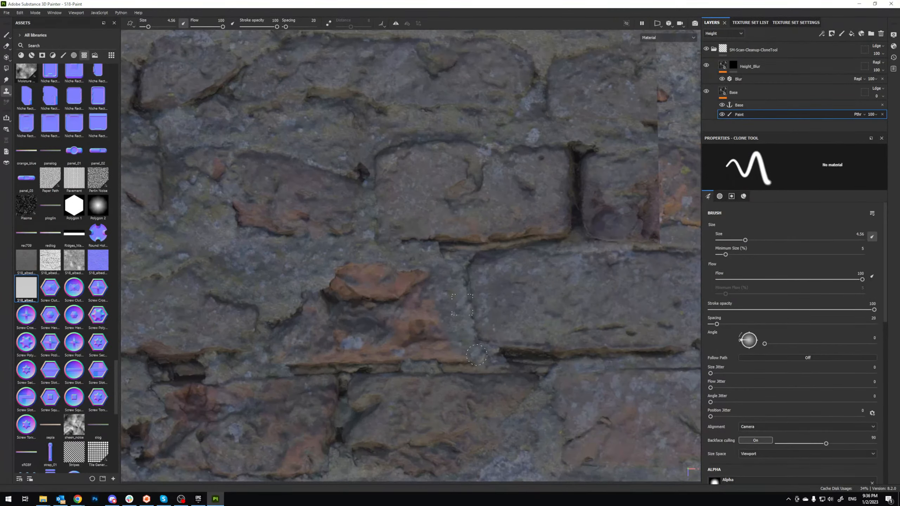
# Step: Examine the height and normal channels around the reworked mortar joint, and return to the material view
pyautogui.press('c')
pyautogui.press('c')
pyautogui.press('c')
pyautogui.press('c')
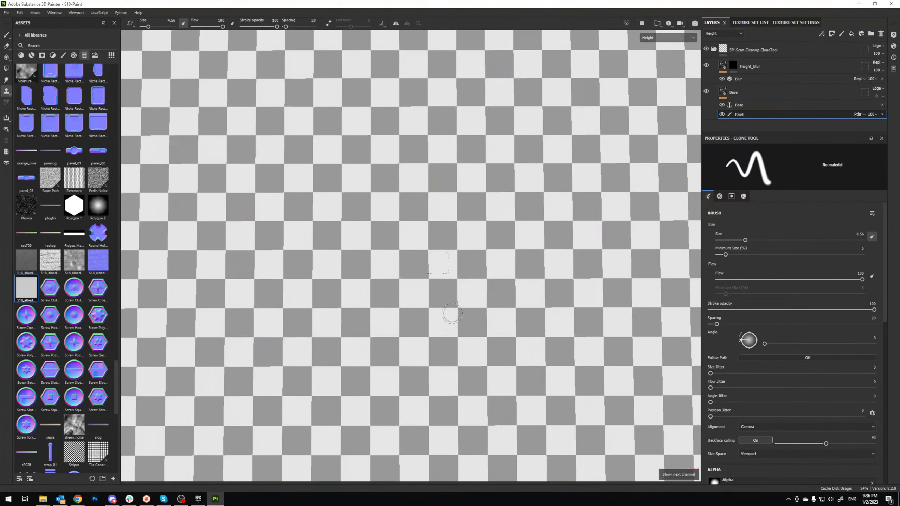
pyautogui.press('c')
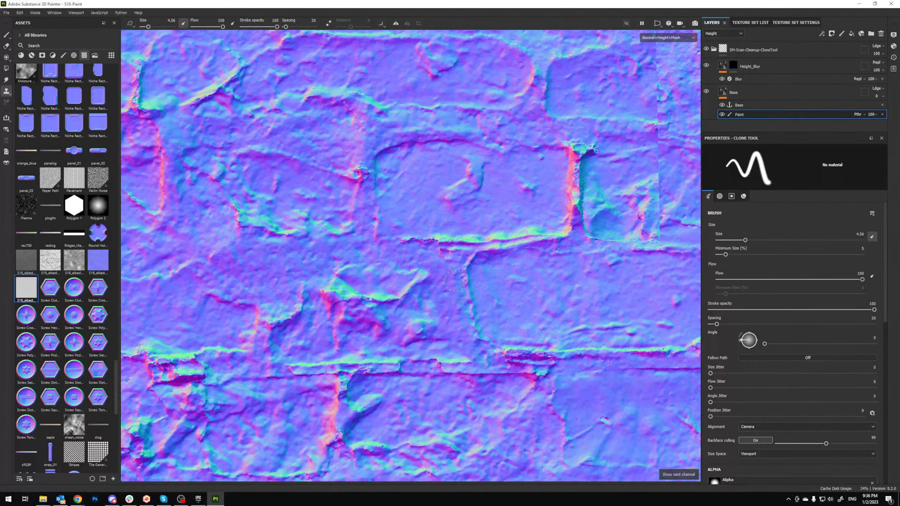
pyautogui.press('m')
pyautogui.scroll(-5, 456, 281)
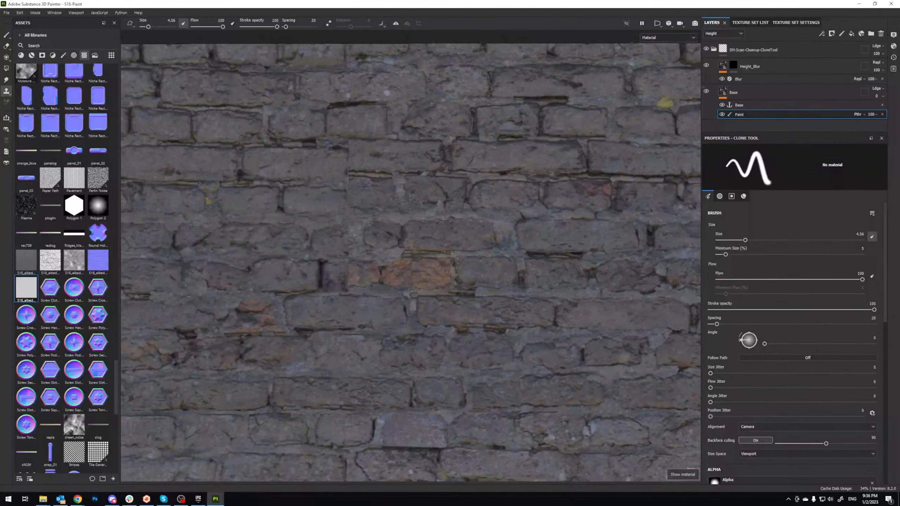
# Step: Clone the grey brick beside the yellow patch two courses above over the dark and orange half bricks meeting at the seam
pyautogui.scroll(4, 447, 258)
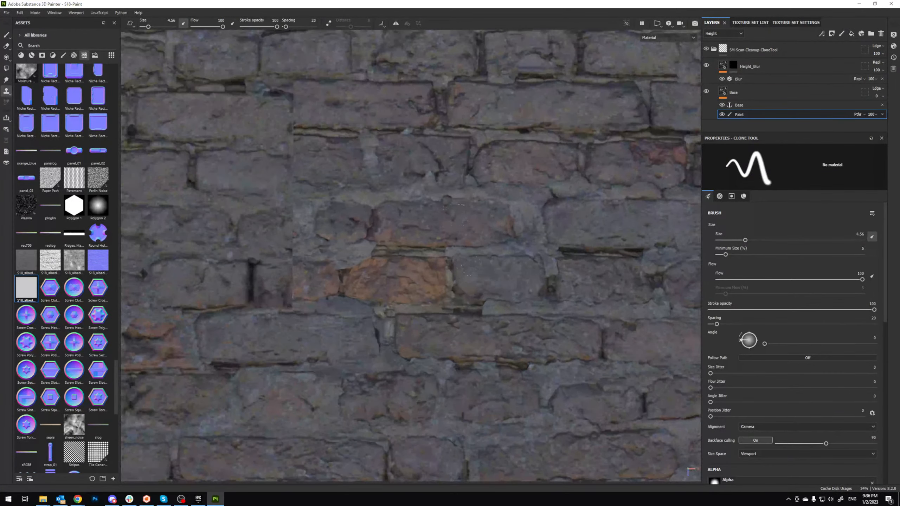
pyautogui.scroll(-2, 527, 288)
pyautogui.keyDown('alt'); pyautogui.moveTo(404, 283); pyautogui.dragTo(430, 297, button='middle'); pyautogui.keyUp('alt')
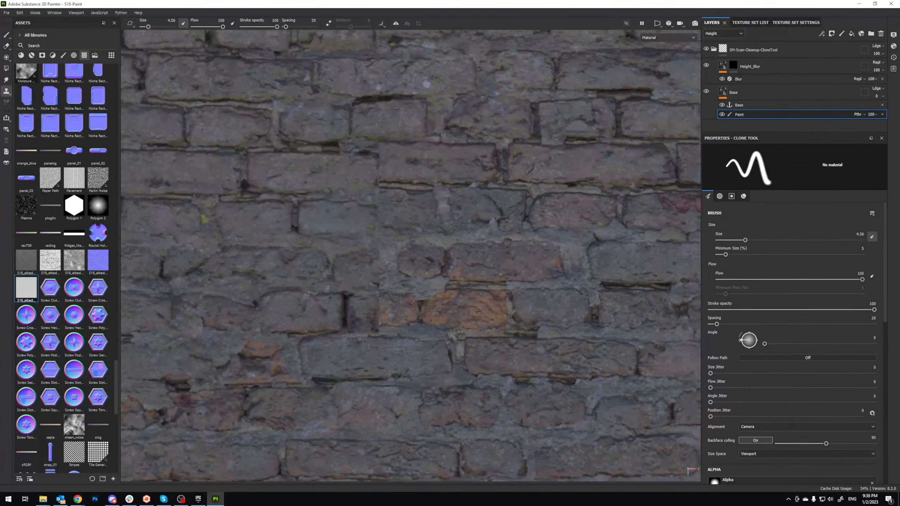
pyautogui.moveTo(462, 306)
pyautogui.keyDown('ctrl'); pyautogui.keyDown('alt'); pyautogui.mouseDown()
pyautogui.moveTo(436, 301)
pyautogui.moveTo(456, 314)
pyautogui.moveTo(489, 313)
pyautogui.mouseUp(); pyautogui.keyUp('alt'); pyautogui.keyUp('ctrl')
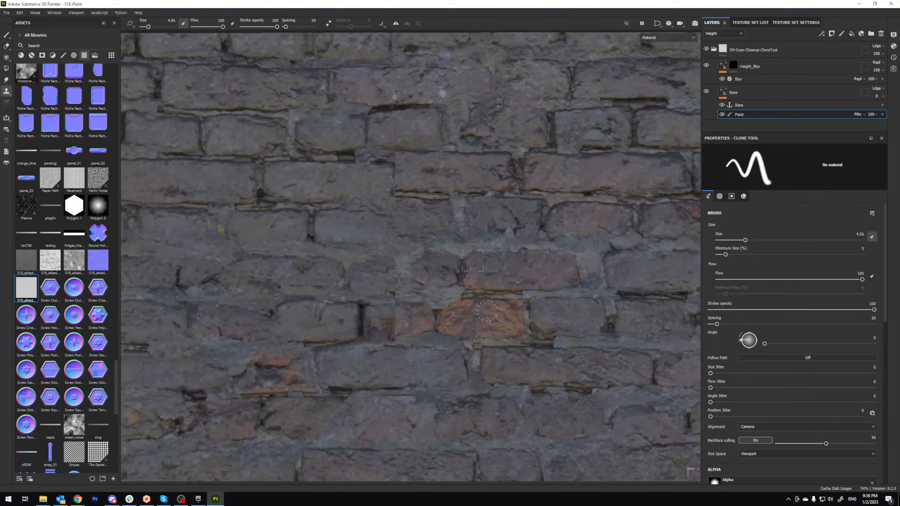
pyautogui.scroll(2, 559, 309)
pyautogui.keyDown('alt'); pyautogui.moveTo(559, 309); pyautogui.dragTo(644, 332, button='middle'); pyautogui.keyUp('alt')
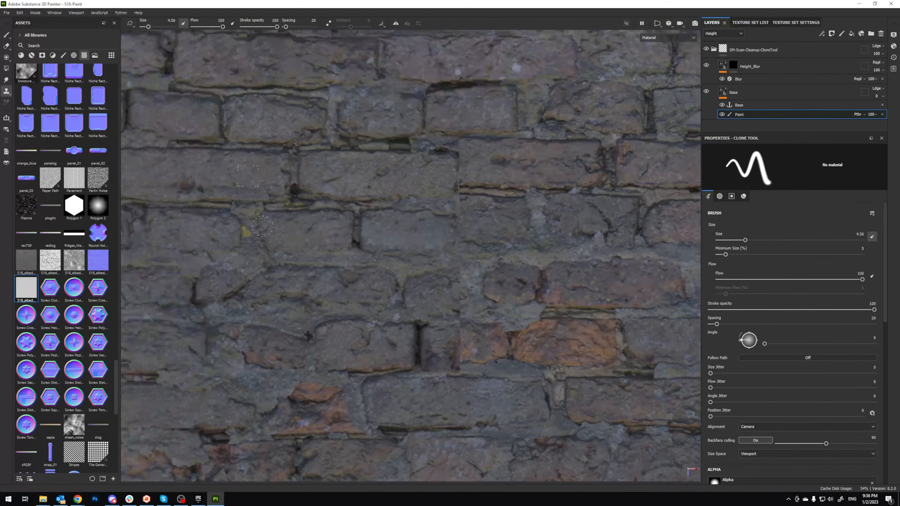
pyautogui.keyDown('alt'); pyautogui.moveTo(266, 232); pyautogui.dragTo(339, 233, button='middle'); pyautogui.keyUp('alt')
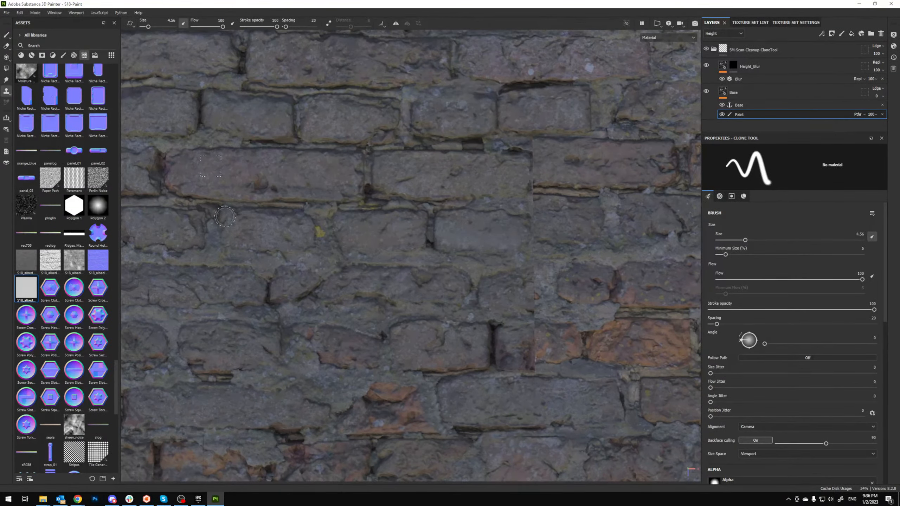
pyautogui.moveTo(237, 223)
pyautogui.keyDown('alt'); pyautogui.mouseDown(button='middle')
pyautogui.moveTo(293, 221)
pyautogui.moveTo(255, 220)
pyautogui.mouseUp(button='middle'); pyautogui.keyUp('alt')
pyautogui.scroll(-1, 293, 221)
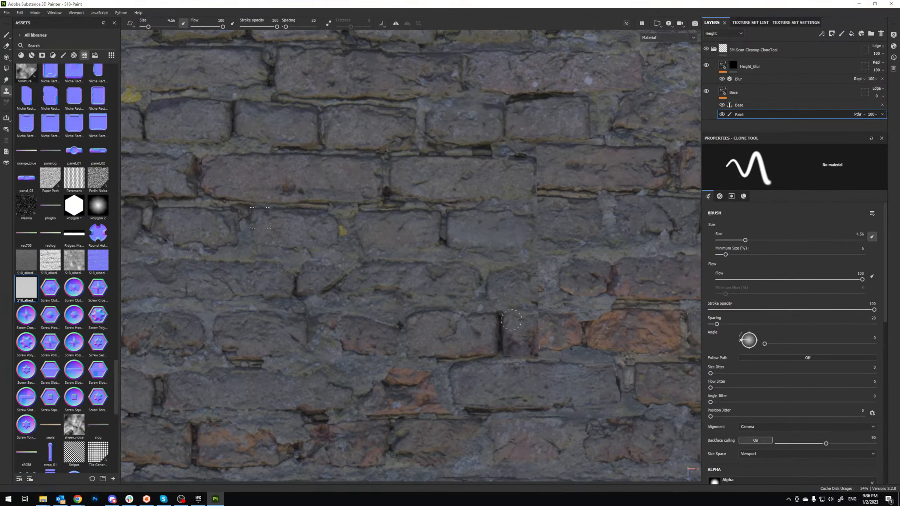
pyautogui.moveTo(512, 320)
pyautogui.mouseDown()
pyautogui.moveTo(509, 350)
pyautogui.moveTo(535, 347)
pyautogui.mouseUp()
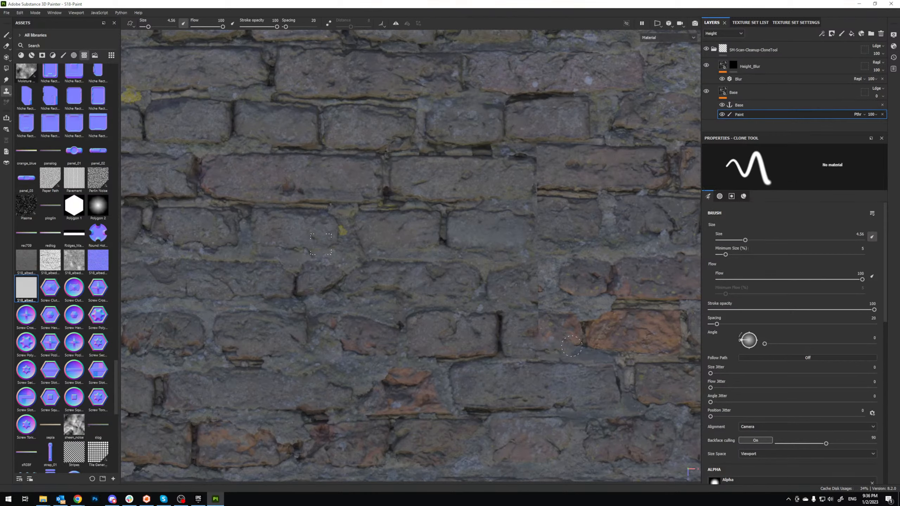
pyautogui.moveTo(574, 314)
pyautogui.mouseDown()
pyautogui.moveTo(538, 318)
pyautogui.moveTo(531, 330)
pyautogui.mouseUp()
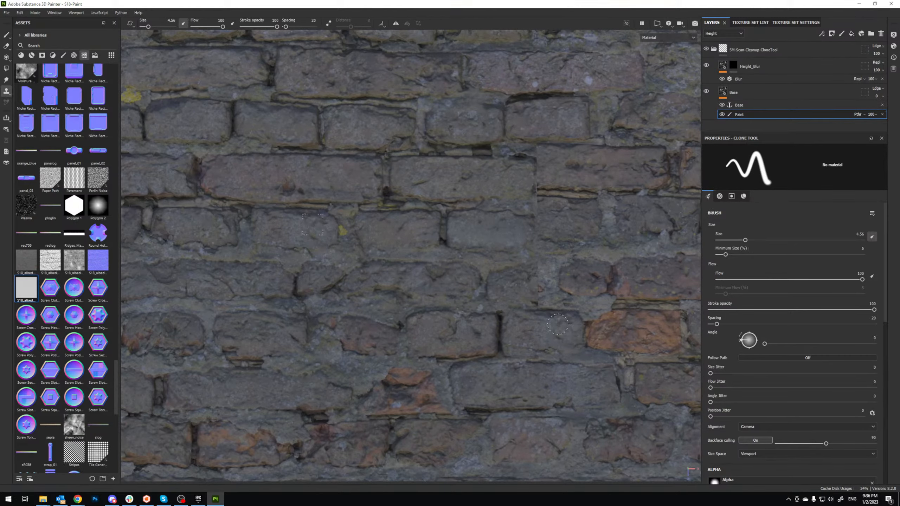
# Step: Clone the grey brick from three courses above over the seam brick beside the small reddish one, undoing and reworking a stroke
pyautogui.keyDown('alt'); pyautogui.moveTo(542, 310); pyautogui.dragTo(474, 334, button='middle'); pyautogui.keyUp('alt')
pyautogui.keyDown('alt'); pyautogui.moveTo(451, 296); pyautogui.dragTo(375, 309, button='middle'); pyautogui.keyUp('alt')
pyautogui.scroll(1, 400, 299)
pyautogui.scroll(-3, 404, 300)
pyautogui.scroll(-3, 374, 307)
pyautogui.scroll(4, 376, 307)
pyautogui.scroll(-1, 396, 306)
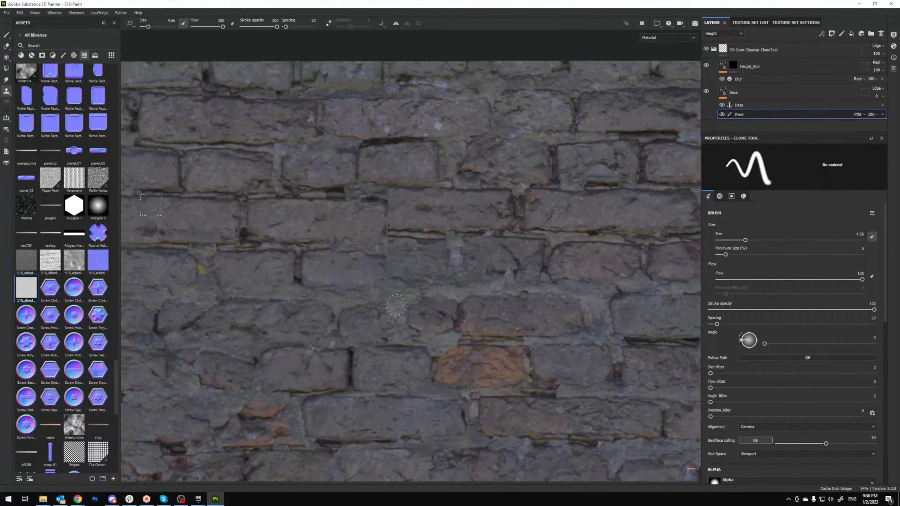
pyautogui.scroll(-1, 397, 306)
pyautogui.keyDown('alt'); pyautogui.moveTo(449, 294); pyautogui.dragTo(414, 296, button='middle'); pyautogui.keyUp('alt')
pyautogui.moveTo(580, 259)
pyautogui.keyDown('alt'); pyautogui.mouseDown(button='middle')
pyautogui.moveTo(484, 263)
pyautogui.moveTo(512, 263)
pyautogui.mouseUp(button='middle'); pyautogui.keyUp('alt')
pyautogui.press('v')
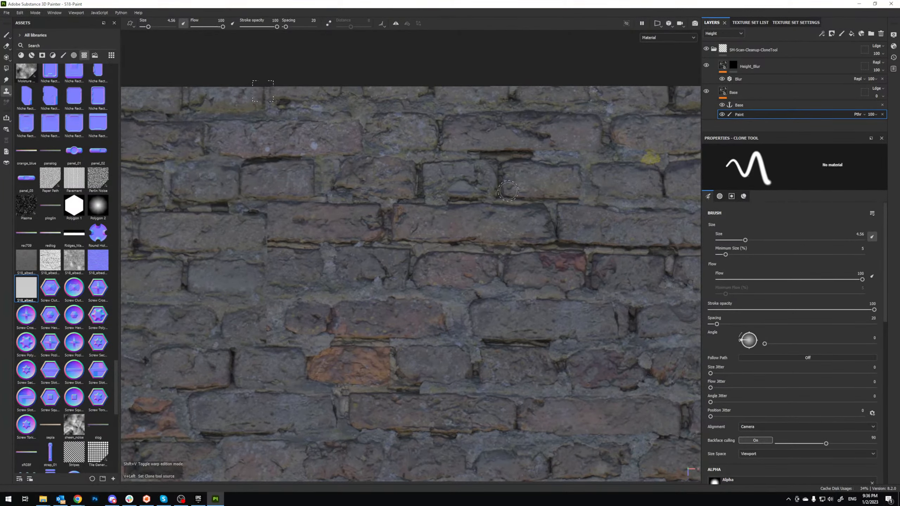
pyautogui.click(508, 191)
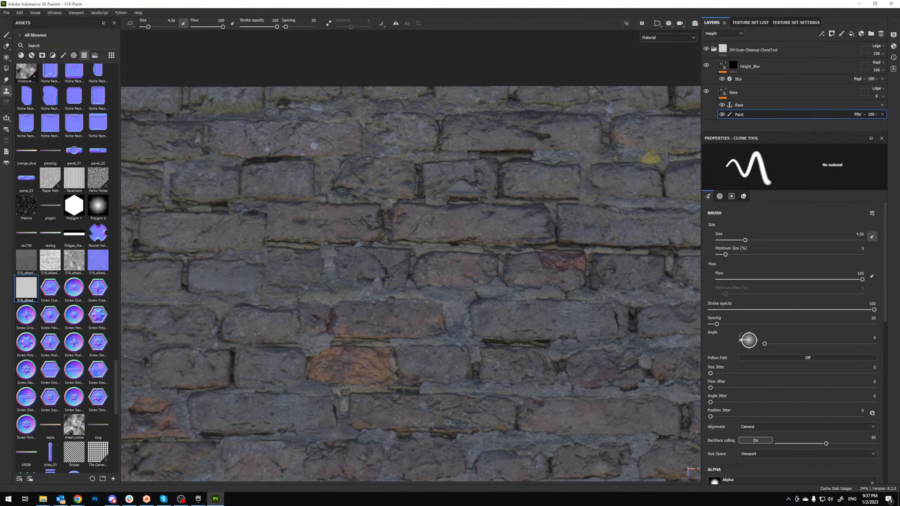
pyautogui.hotkey('ctrl', 'z')
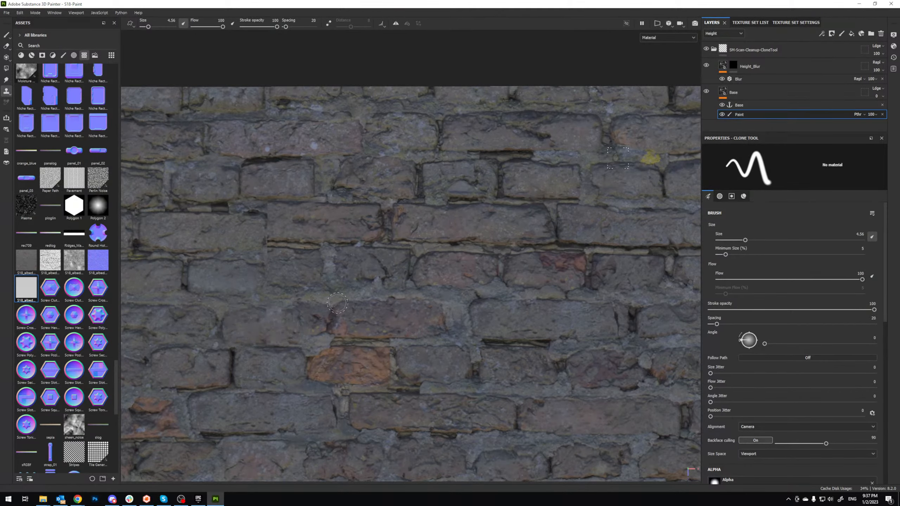
pyautogui.moveTo(225, 332)
pyautogui.mouseDown()
pyautogui.moveTo(227, 315)
pyautogui.moveTo(255, 311)
pyautogui.moveTo(229, 311)
pyautogui.moveTo(270, 312)
pyautogui.moveTo(238, 335)
pyautogui.mouseUp()
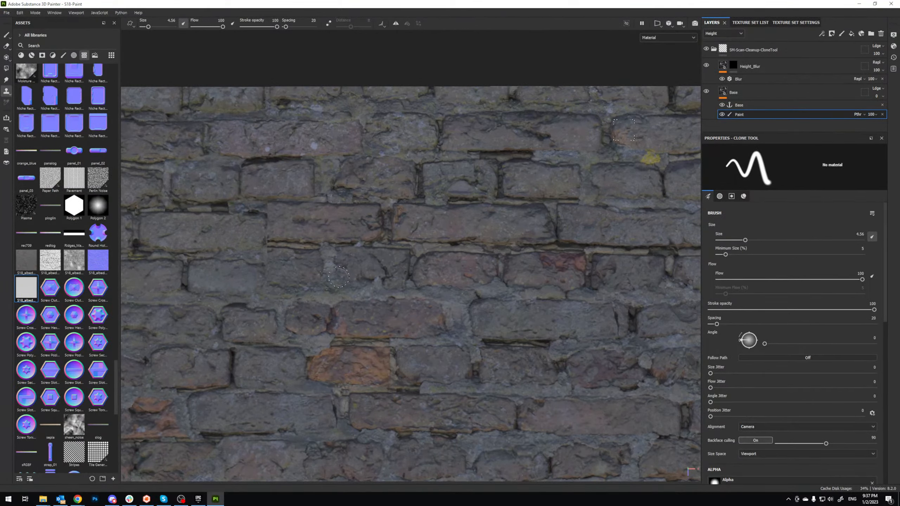
# Step: Clone the brick end beside the yellow patch over the seam in the same course, extending the grey brick across it
pyautogui.scroll(-3, 418, 276)
pyautogui.keyDown('alt'); pyautogui.moveTo(436, 281); pyautogui.dragTo(482, 286, button='middle'); pyautogui.keyUp('alt')
pyautogui.scroll(2, 371, 278)
pyautogui.keyDown('alt'); pyautogui.moveTo(371, 273); pyautogui.dragTo(400, 277, button='middle'); pyautogui.keyUp('alt')
pyautogui.scroll(2, 383, 272)
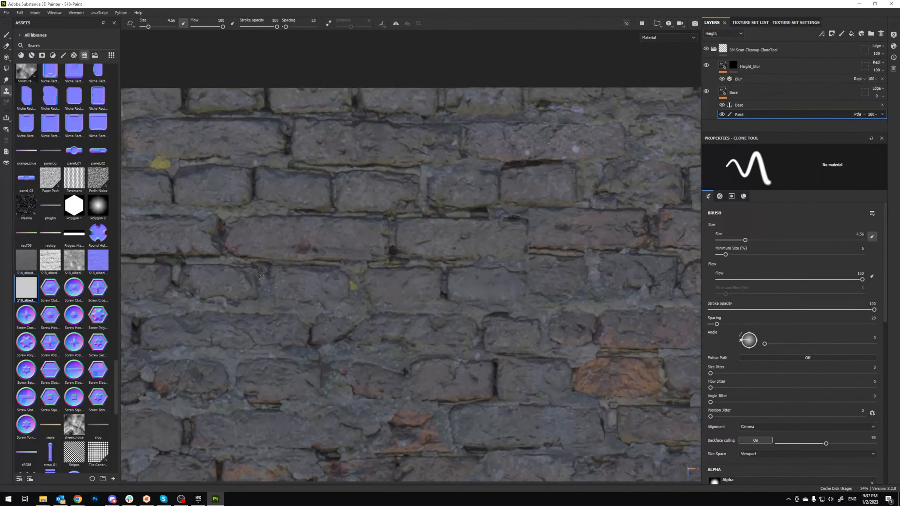
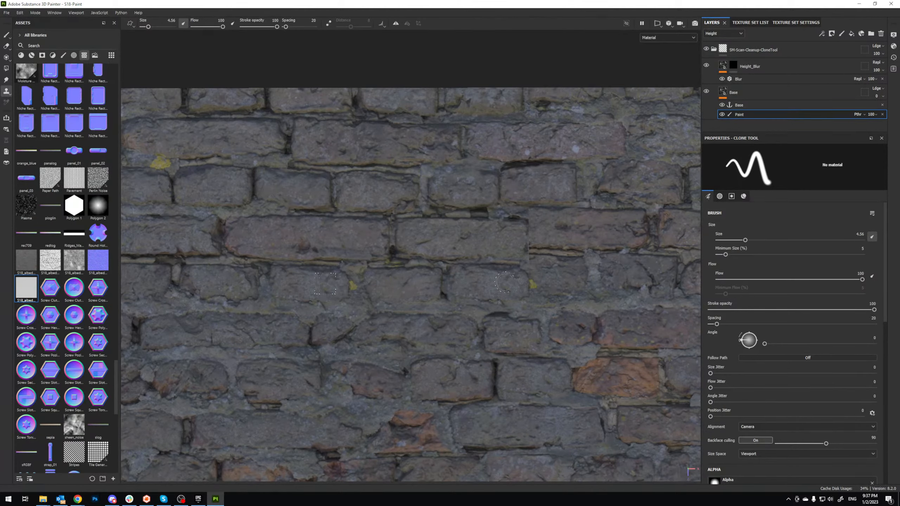
pyautogui.press('v')
pyautogui.click(494, 270)
pyautogui.moveTo(514, 272)
pyautogui.mouseDown()
pyautogui.moveTo(541, 273)
pyautogui.moveTo(537, 284)
pyautogui.mouseUp()
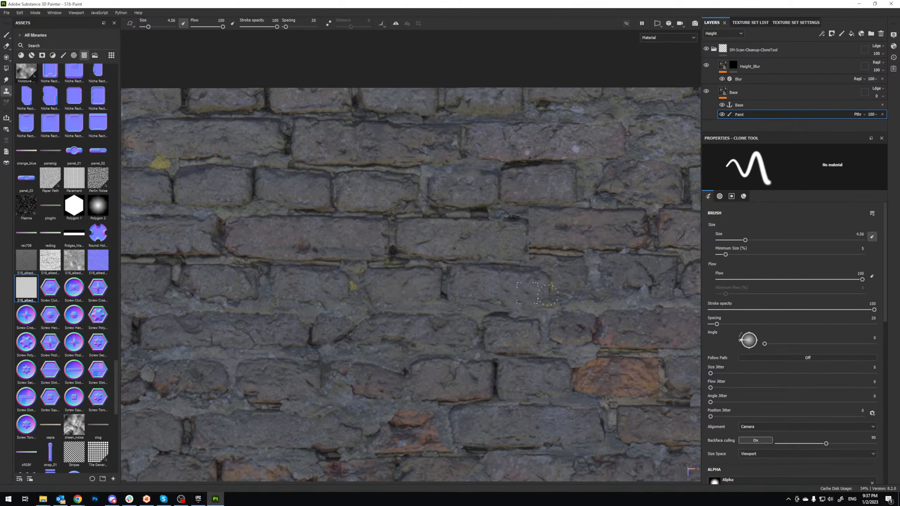
# Step: Clone the yellow-flecked mortar joint from the same course onto the end of the extended grey brick
pyautogui.scroll(3, 547, 297)
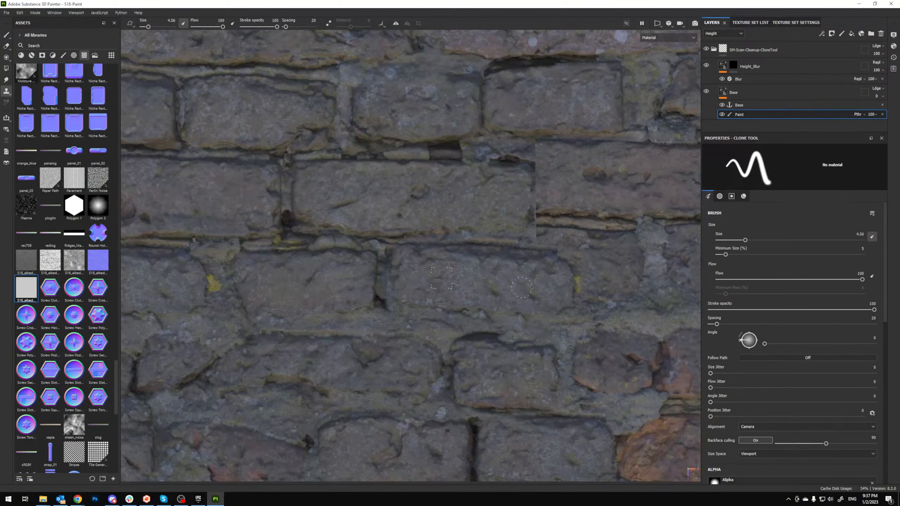
pyautogui.scroll(-5, 573, 281)
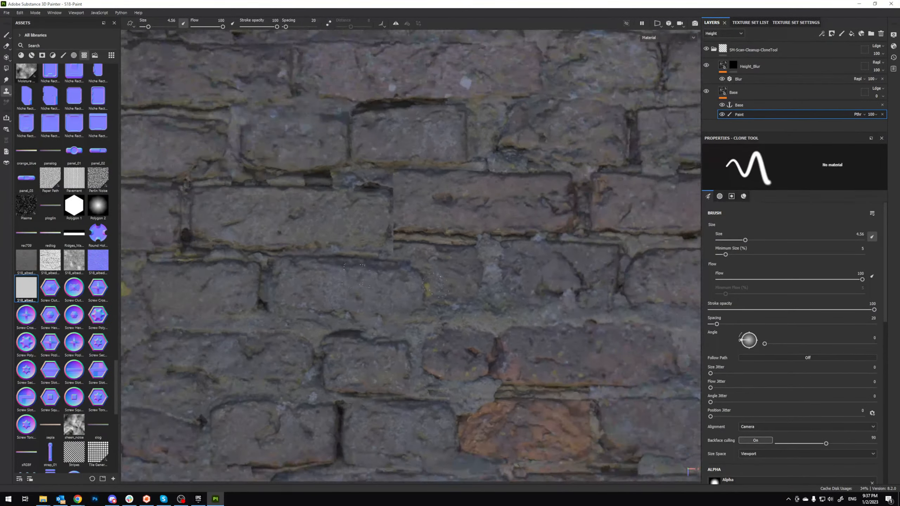
pyautogui.scroll(4, 394, 287)
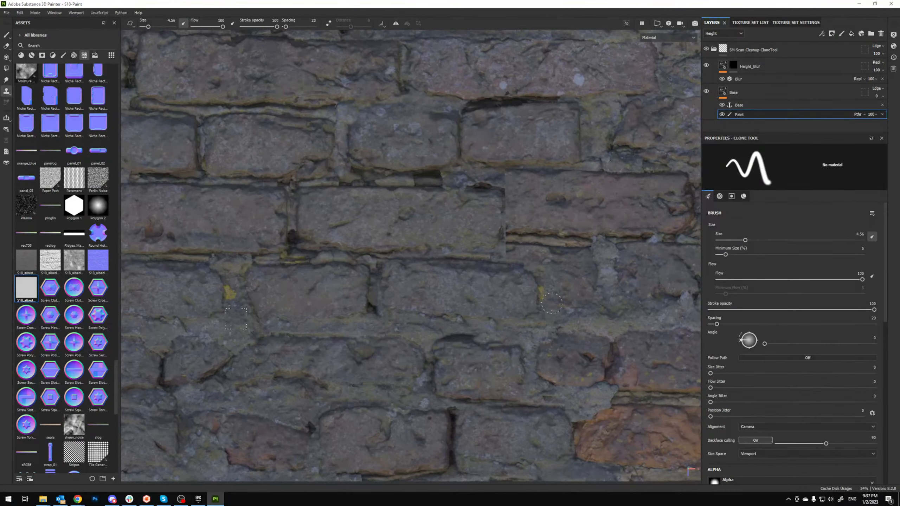
pyautogui.moveTo(550, 289); pyautogui.dragTo(547, 277)
pyautogui.keyDown('alt'); pyautogui.moveTo(591, 301); pyautogui.dragTo(391, 281, button='middle'); pyautogui.keyUp('alt')
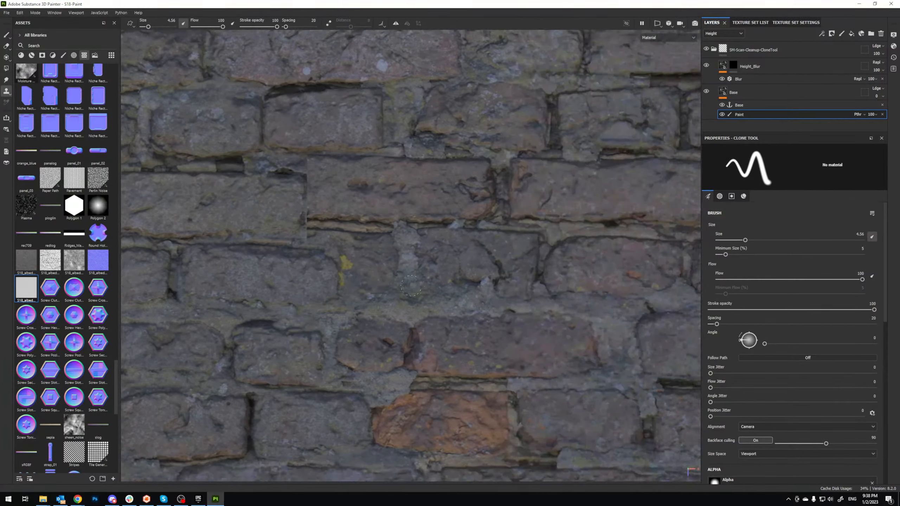
# Step: Clone mortar from around the yellow patch over the leftover seam area between the grey brick's end and the neighbouring joint
pyautogui.moveTo(390, 282)
pyautogui.keyDown('alt'); pyautogui.mouseDown(button='right')
pyautogui.moveTo(379, 283)
pyautogui.moveTo(409, 283)
pyautogui.mouseUp(button='right'); pyautogui.keyUp('alt')
pyautogui.scroll(-2, 419, 300)
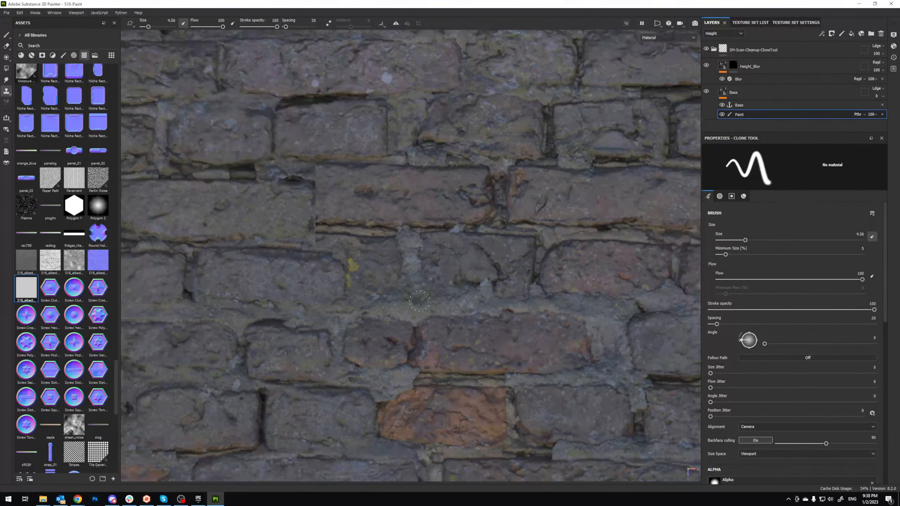
pyautogui.press('v')
pyautogui.click(421, 301)
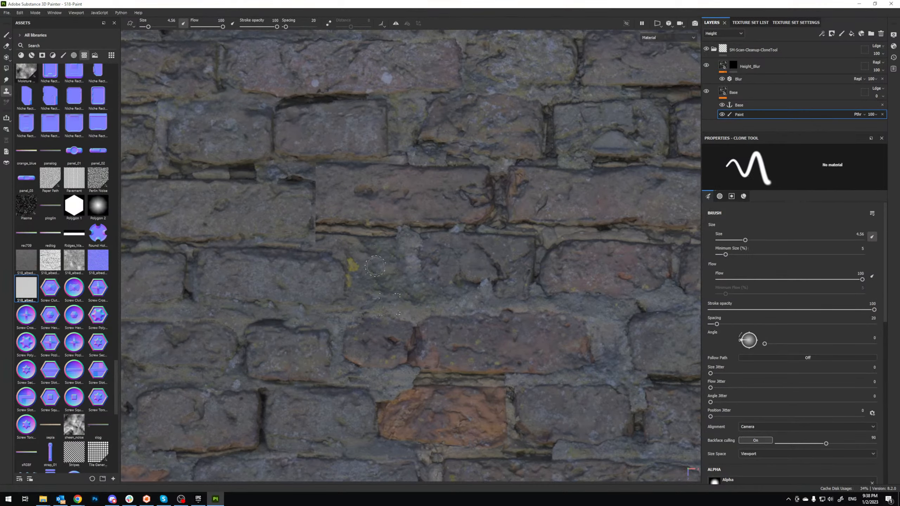
pyautogui.press('v')
pyautogui.click(358, 258)
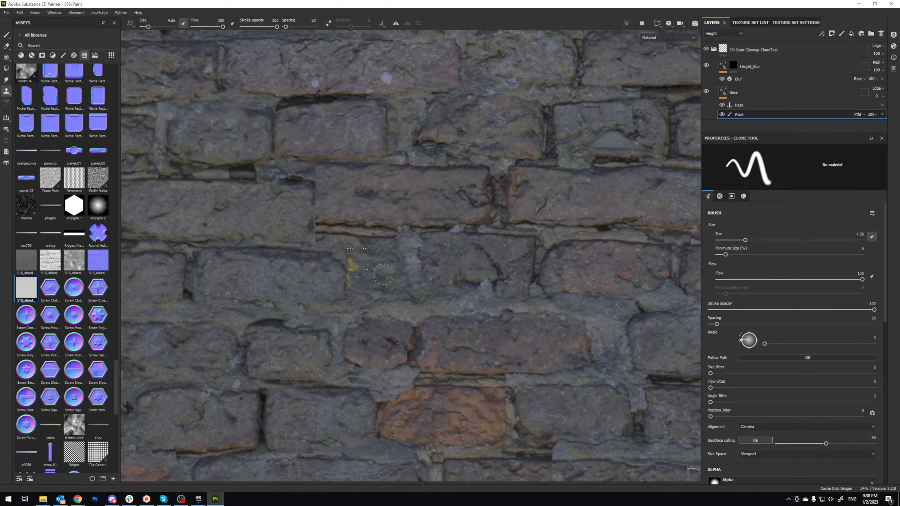
pyautogui.press('v')
pyautogui.click(410, 271)
# Step: Clone the long grey brick from the course below the bright orange brick over the seam brick in the course above the yellow patches
pyautogui.scroll(-10, 381, 275)
pyautogui.scroll(1, 450, 264)
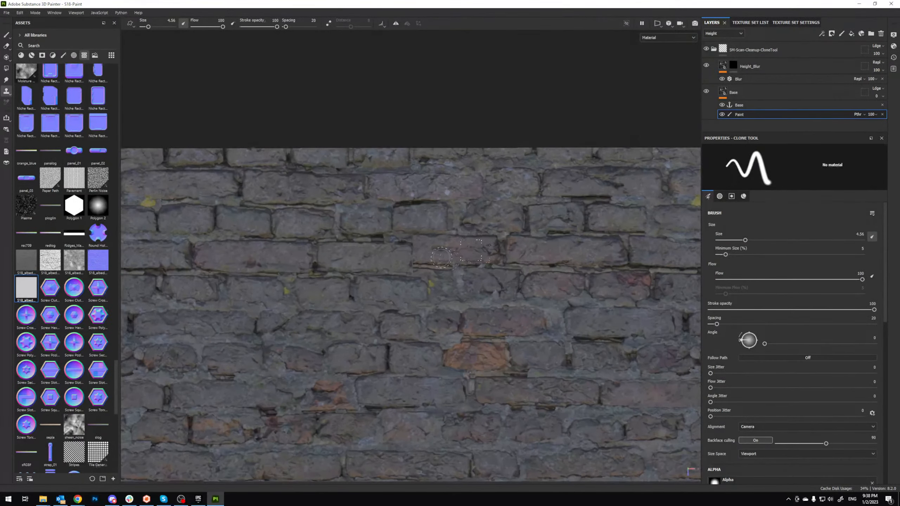
pyautogui.keyDown('alt'); pyautogui.moveTo(447, 262); pyautogui.dragTo(459, 242, button='middle'); pyautogui.keyUp('alt')
pyautogui.keyDown('alt'); pyautogui.moveTo(359, 268); pyautogui.dragTo(409, 279, button='middle'); pyautogui.keyUp('alt')
pyautogui.scroll(2, 393, 281)
pyautogui.keyDown('alt'); pyautogui.moveTo(300, 249); pyautogui.dragTo(265, 262, button='middle'); pyautogui.keyUp('alt')
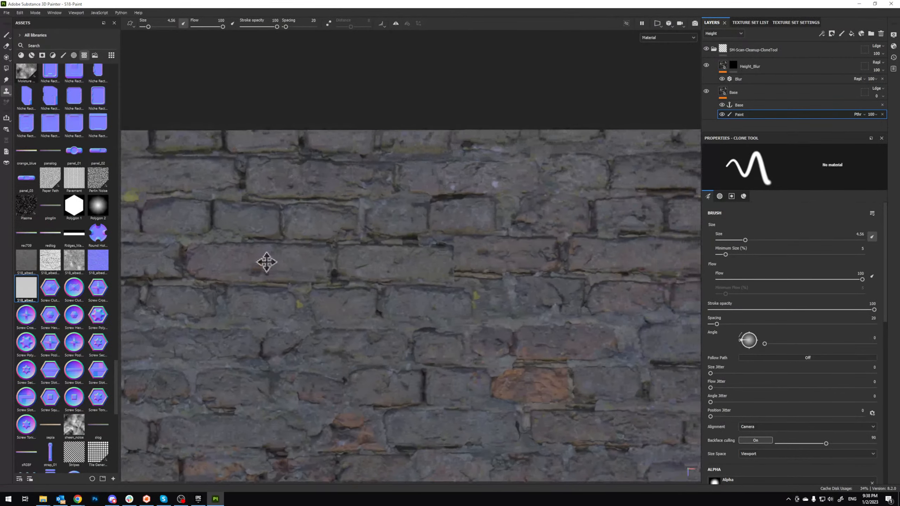
pyautogui.moveTo(212, 258)
pyautogui.keyDown('alt'); pyautogui.mouseDown(button='middle')
pyautogui.moveTo(224, 243)
pyautogui.moveTo(174, 255)
pyautogui.moveTo(159, 247)
pyautogui.mouseUp(button='middle'); pyautogui.keyUp('alt')
pyautogui.keyDown('alt'); pyautogui.moveTo(477, 248); pyautogui.dragTo(462, 230, button='middle'); pyautogui.keyUp('alt')
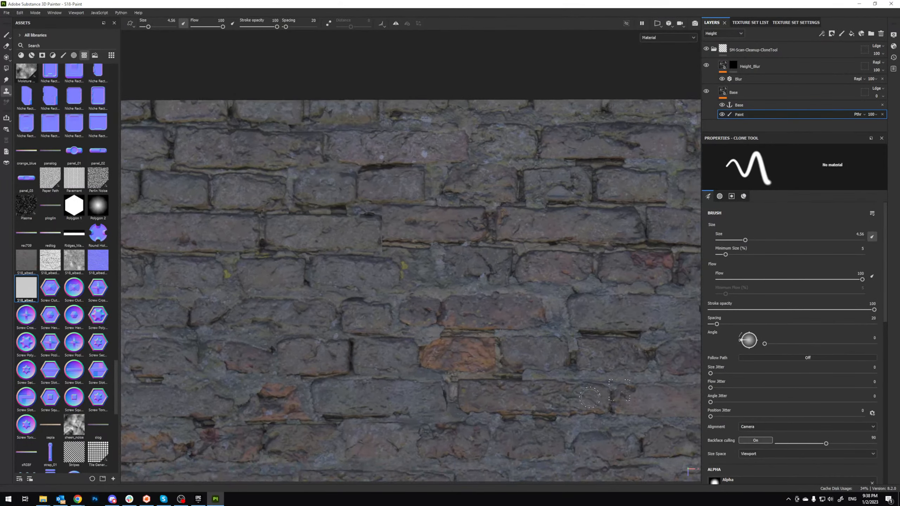
pyautogui.press('v')
pyautogui.click(602, 408)
pyautogui.press('v')
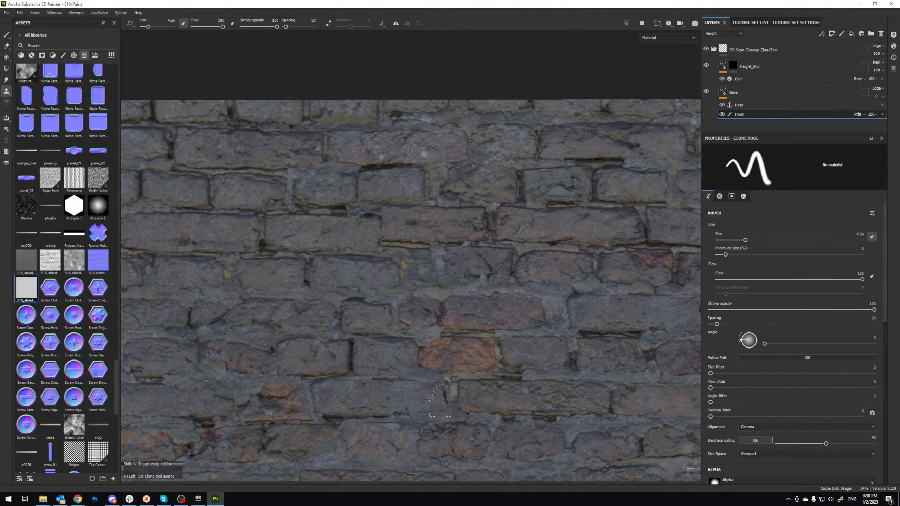
pyautogui.click(438, 407)
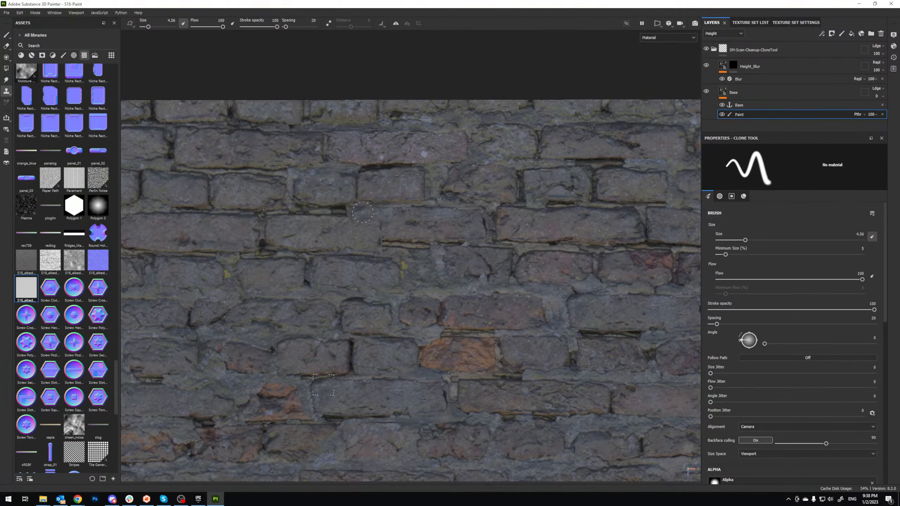
pyautogui.moveTo(354, 230)
pyautogui.mouseDown()
pyautogui.moveTo(360, 241)
pyautogui.moveTo(453, 239)
pyautogui.moveTo(397, 227)
pyautogui.mouseUp()
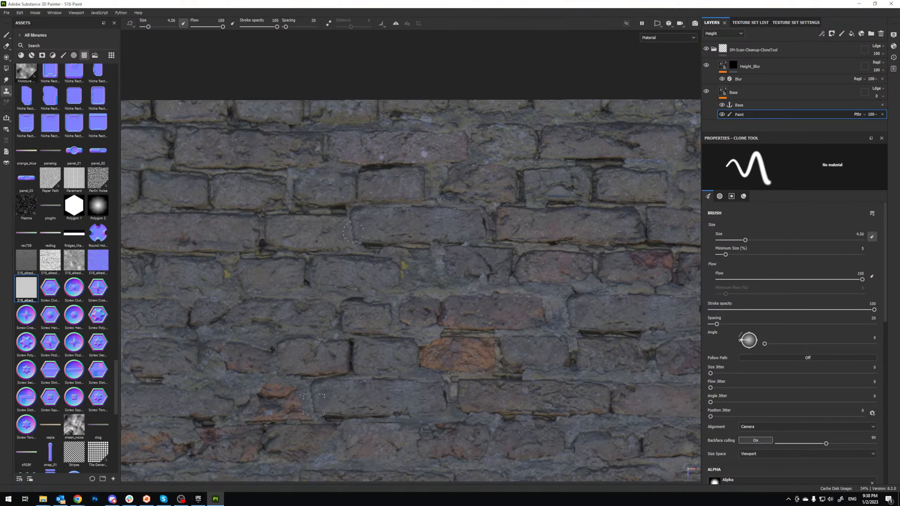
# Step: Clone a short brick from the course above over the cut-off brick beside the newly placed long grey brick
pyautogui.moveTo(360, 227); pyautogui.dragTo(467, 258, button='middle')
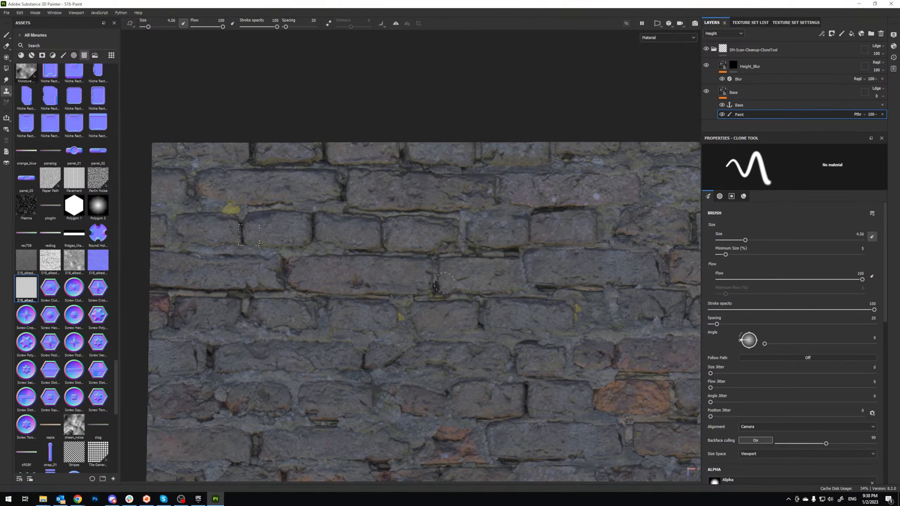
pyautogui.moveTo(445, 265); pyautogui.dragTo(469, 264)
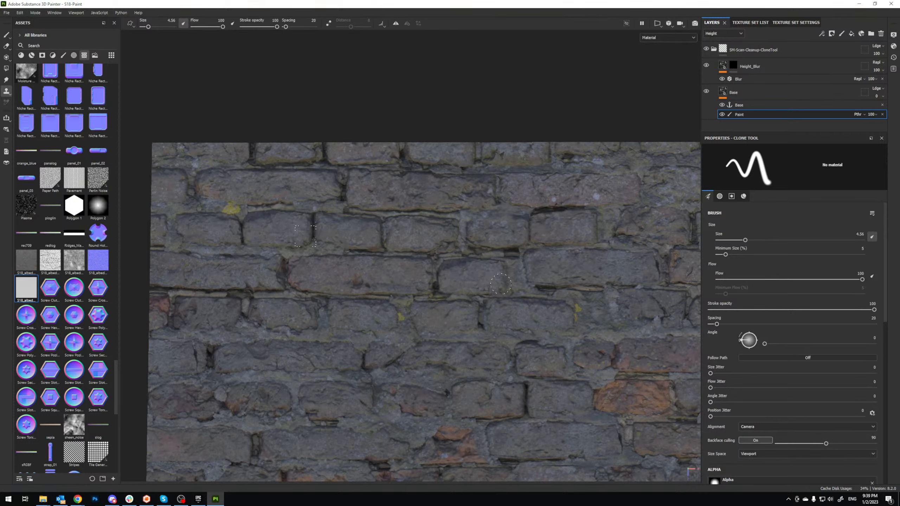
pyautogui.moveTo(500, 284); pyautogui.dragTo(499, 267)
# Step: Clone the yellow-flecked mortar from the course below into the vertical joint between the short brick and the long grey brick
pyautogui.moveTo(529, 269); pyautogui.dragTo(472, 265, button='middle')
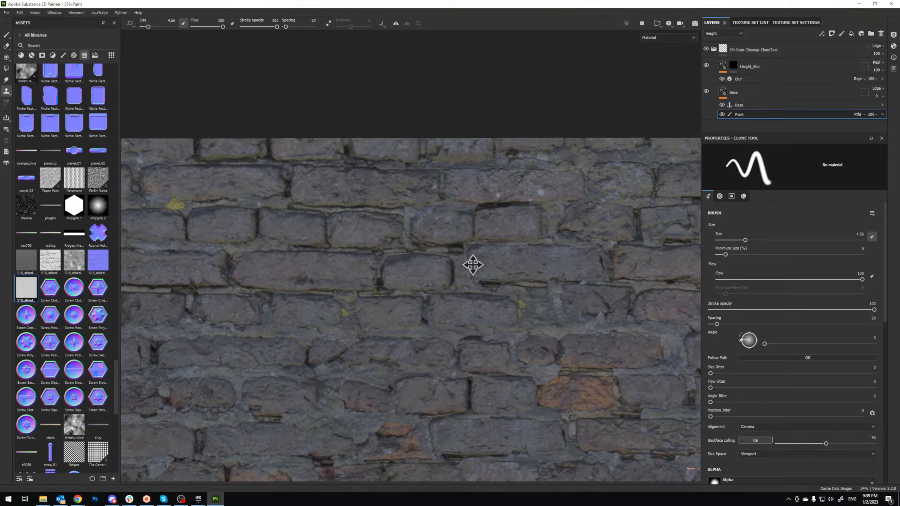
pyautogui.scroll(3, 473, 265)
pyautogui.scroll(-4, 559, 329)
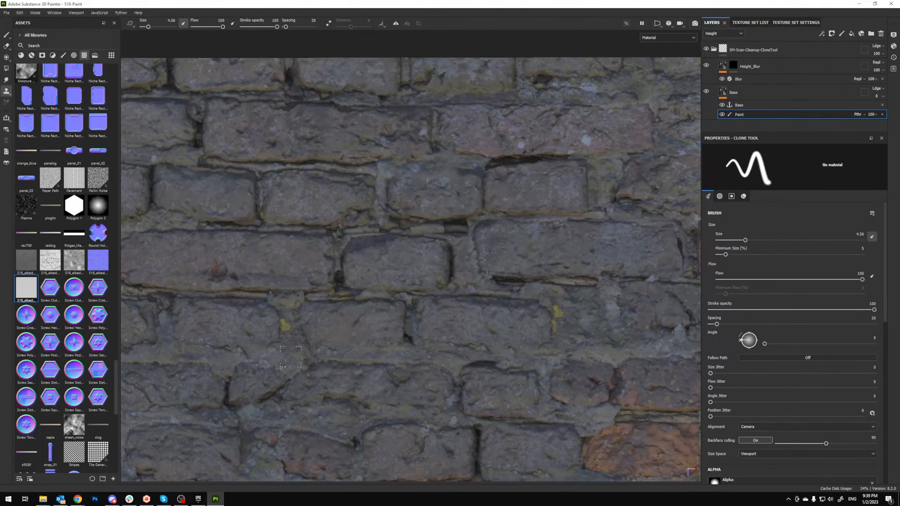
pyautogui.moveTo(469, 277); pyautogui.dragTo(463, 241)
# Step: Clone the adjacent mortar ledge over the dark gap in the horizontal joint above the short brick
pyautogui.scroll(4, 462, 246)
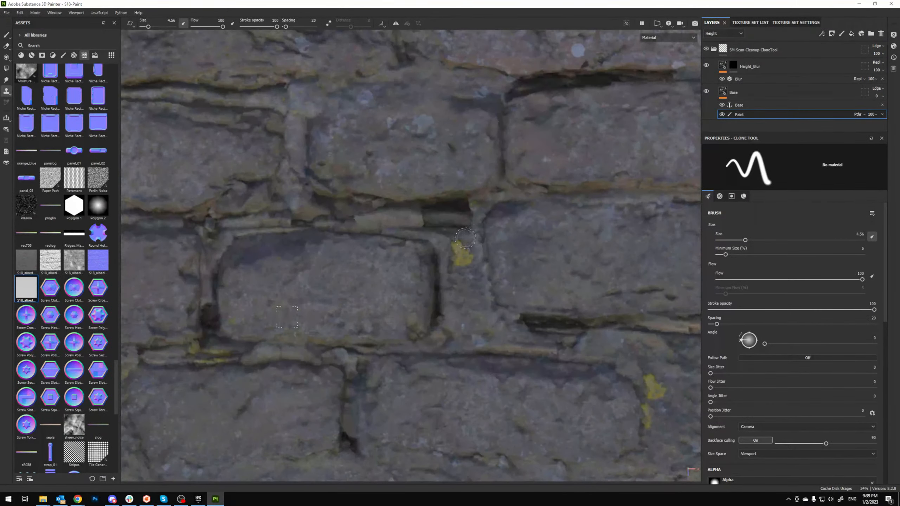
pyautogui.moveTo(379, 212); pyautogui.dragTo(401, 200)
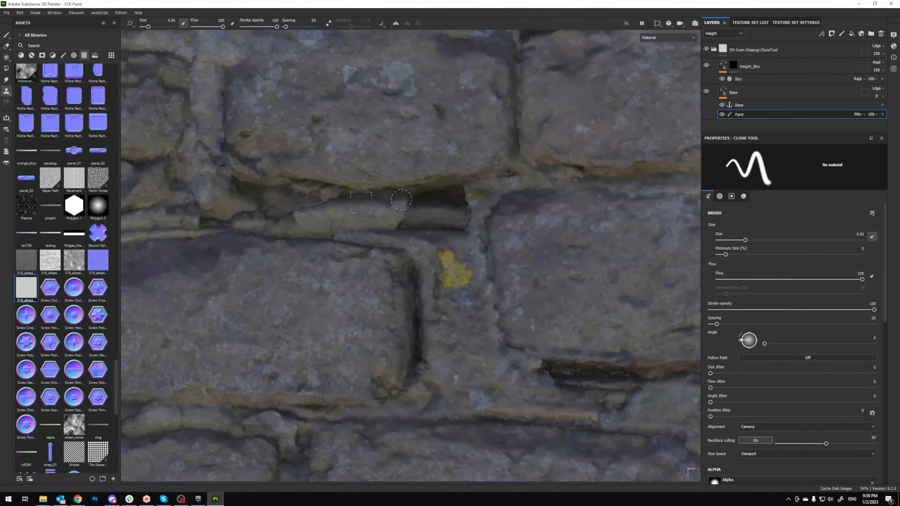
pyautogui.scroll(-4, 397, 218)
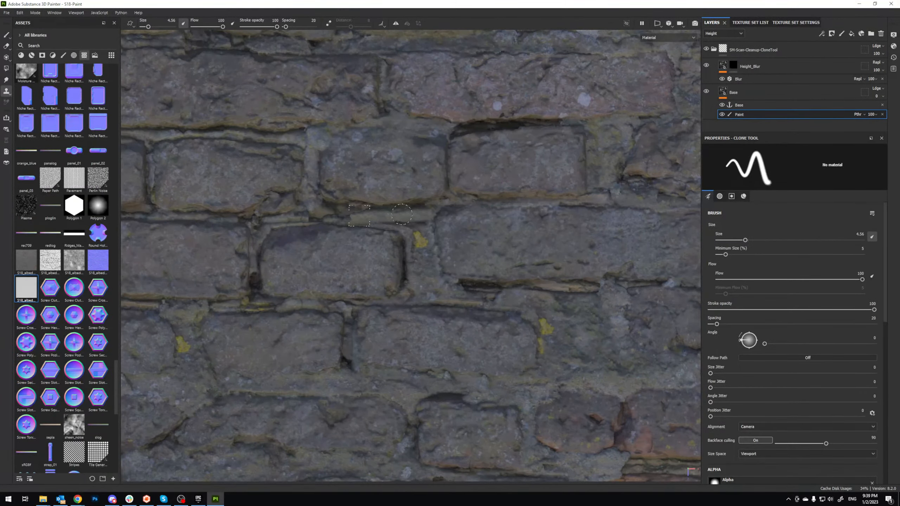
pyautogui.scroll(2, 402, 214)
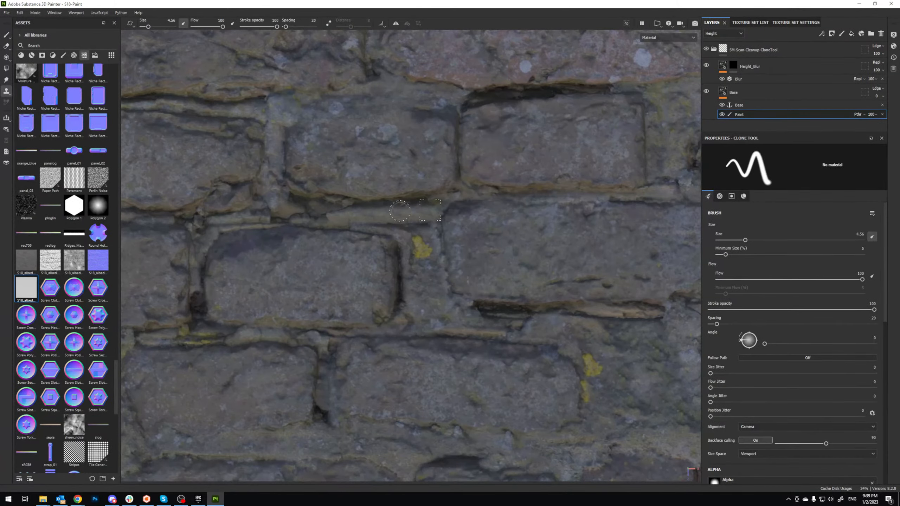
# Step: Examine the whole brick wall for remaining seams in the material, base color and ambient occlusion views
pyautogui.scroll(-4, 400, 211)
pyautogui.scroll(4, 389, 206)
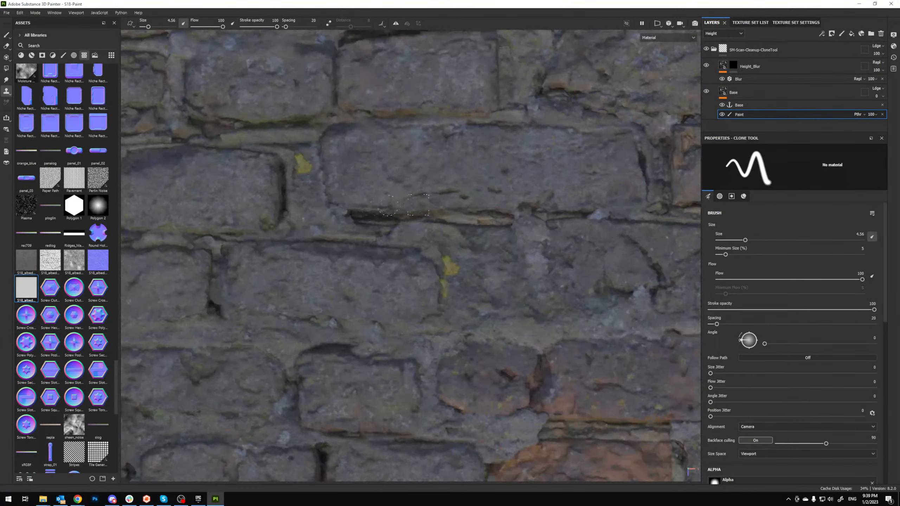
pyautogui.scroll(-5, 390, 206)
pyautogui.scroll(2, 446, 195)
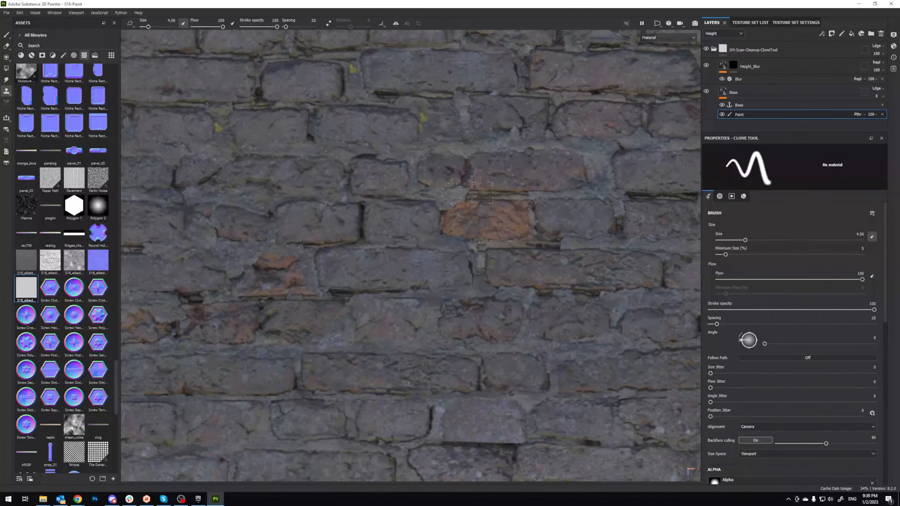
pyautogui.scroll(-4, 457, 227)
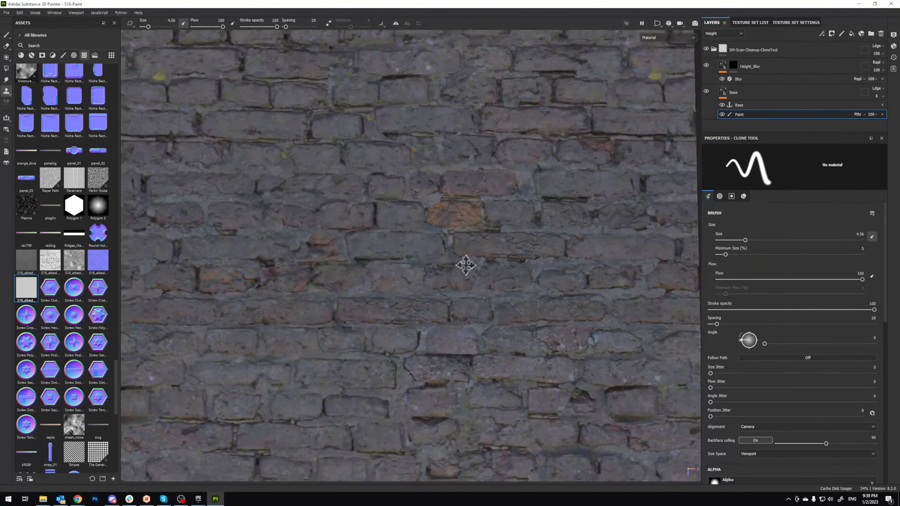
pyautogui.scroll(-5, 465, 265)
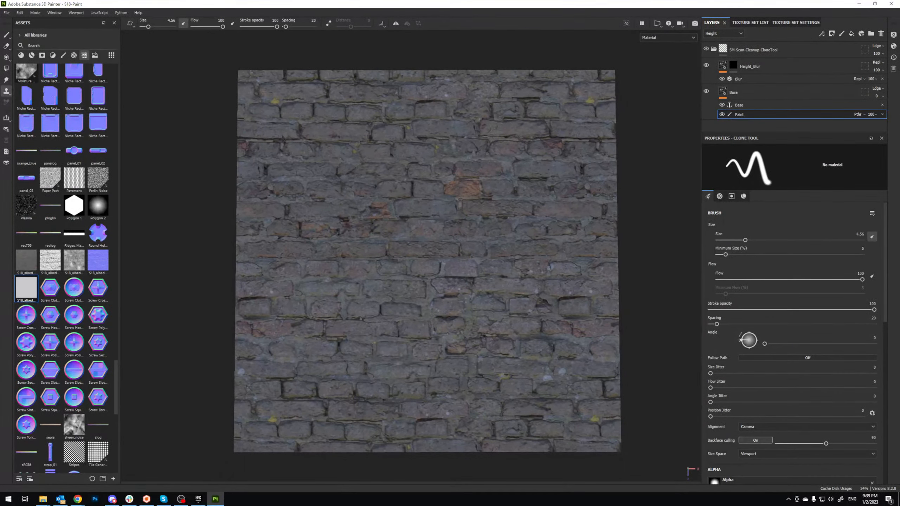
pyautogui.press('c')
pyautogui.press('c')
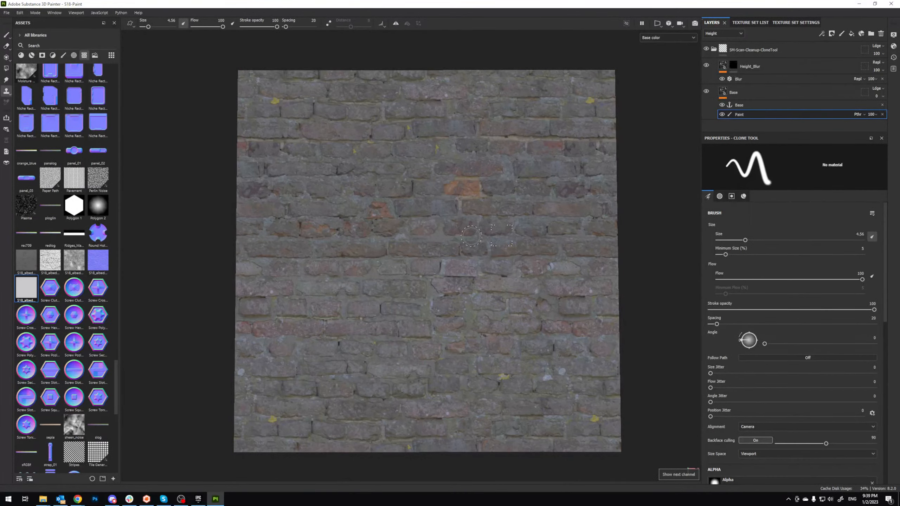
pyautogui.scroll(5, 477, 116)
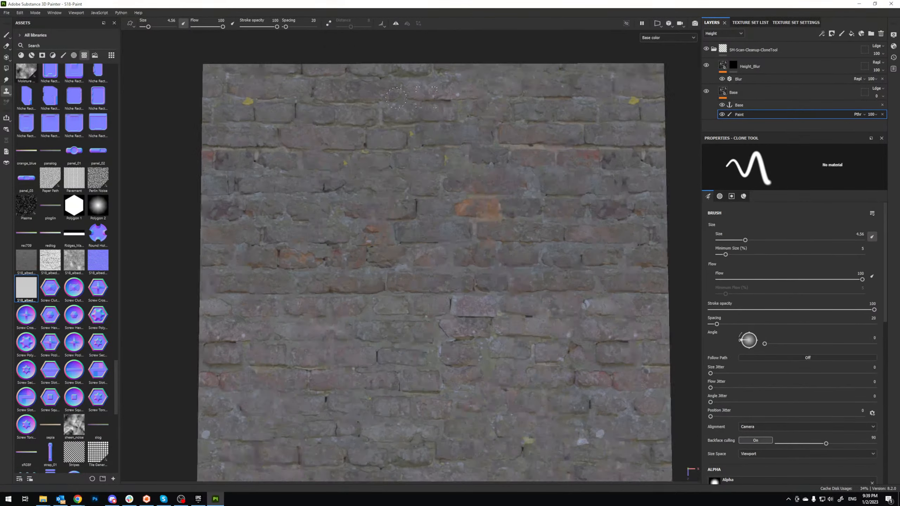
pyautogui.scroll(-5, 482, 179)
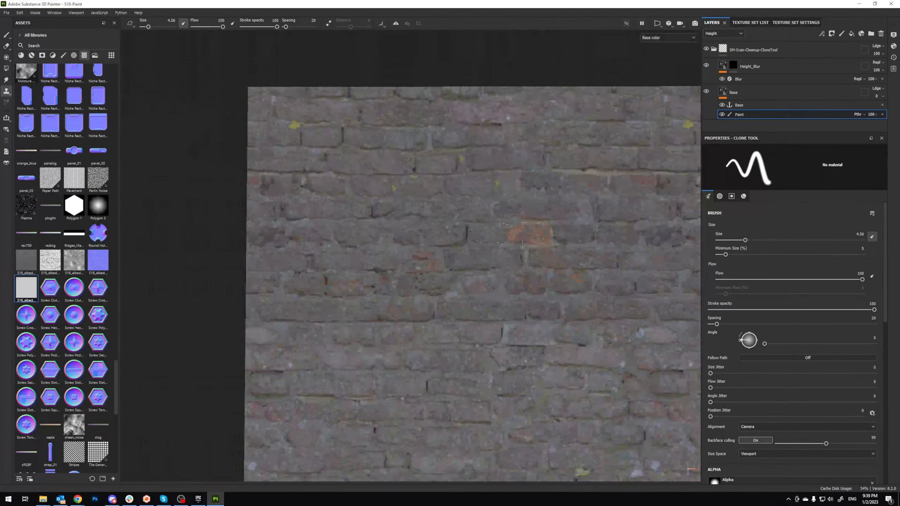
pyautogui.press('c')
pyautogui.press('c')
pyautogui.press('c')
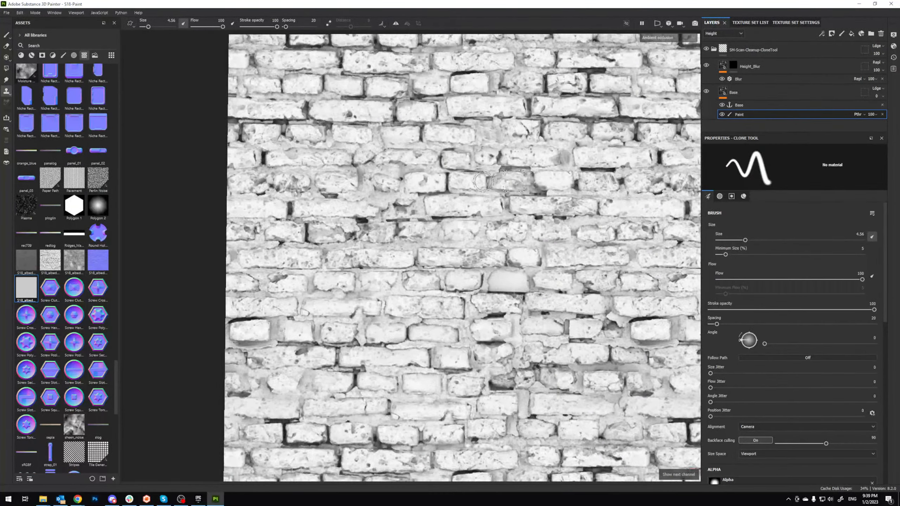
pyautogui.press('m')
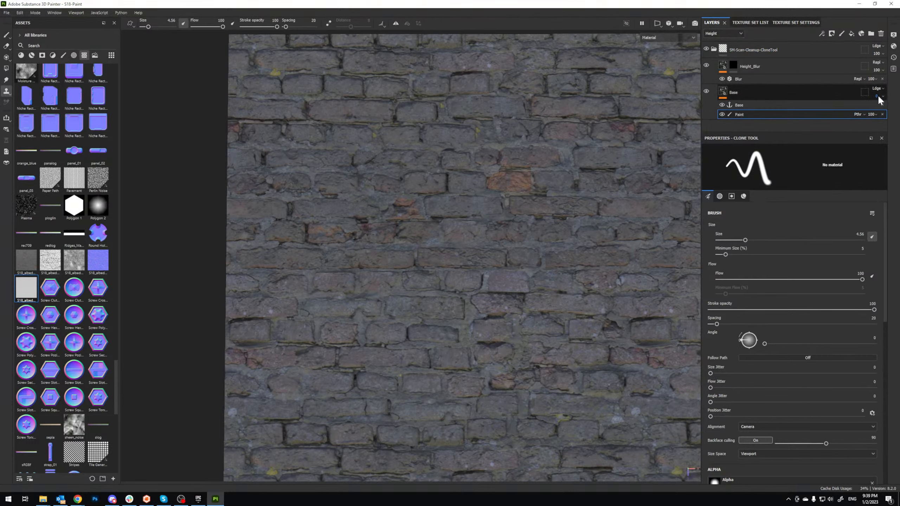
# Step: Set the Base layer's height opacity to 100 and open the Blur filter settings of the Height_Blur layer
pyautogui.moveTo(883, 110); pyautogui.dragTo(898, 110)
pyautogui.keyDown('alt'); pyautogui.moveTo(673, 110); pyautogui.dragTo(598, 161, button='middle'); pyautogui.keyUp('alt')
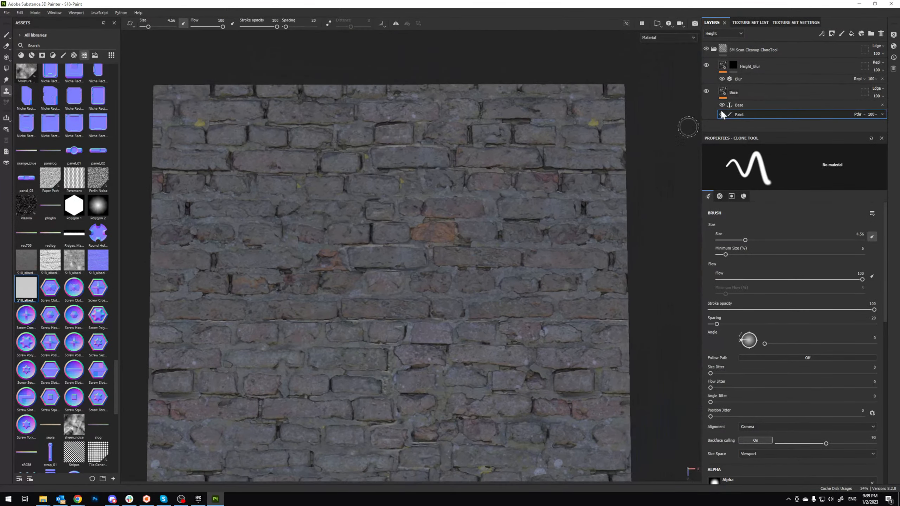
pyautogui.click(734, 66)
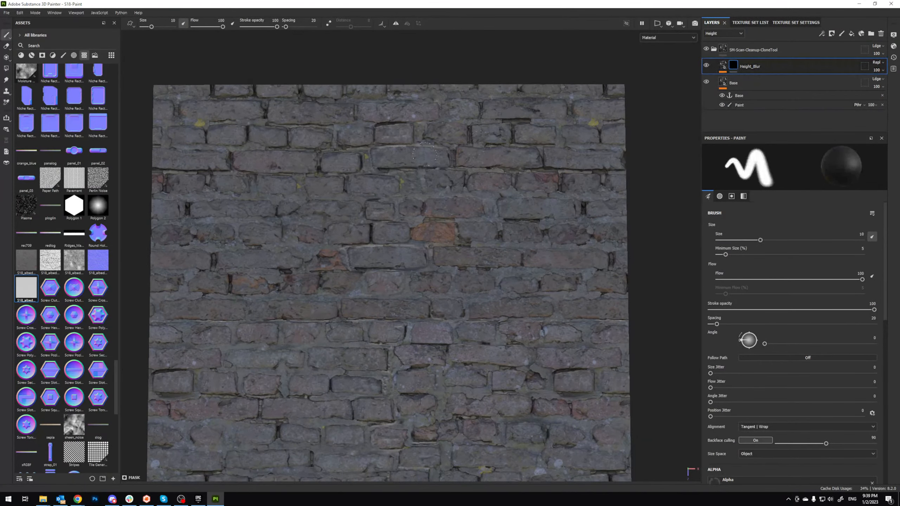
pyautogui.click(724, 67)
pyautogui.click(737, 78)
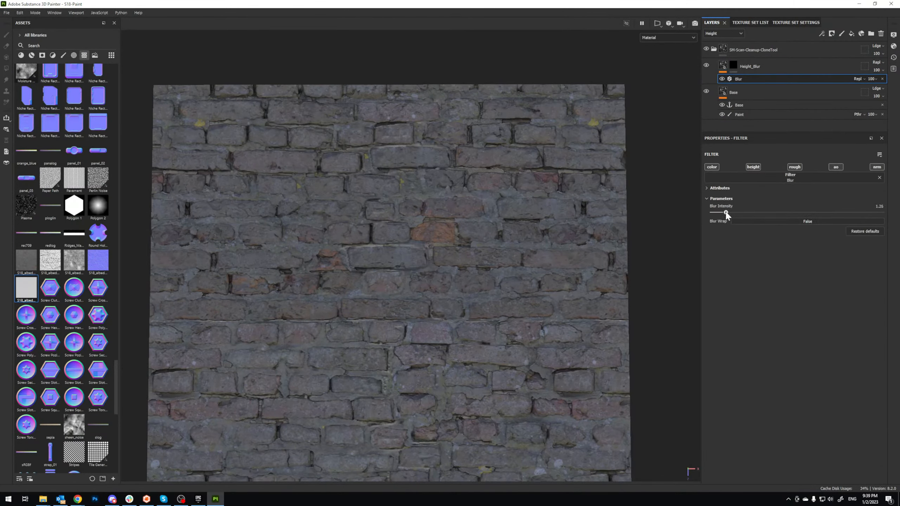
# Step: Prepare the Height_Blur layer's mask for painting with the Basic Soft brush in white at size 2.61
pyautogui.click(732, 65)
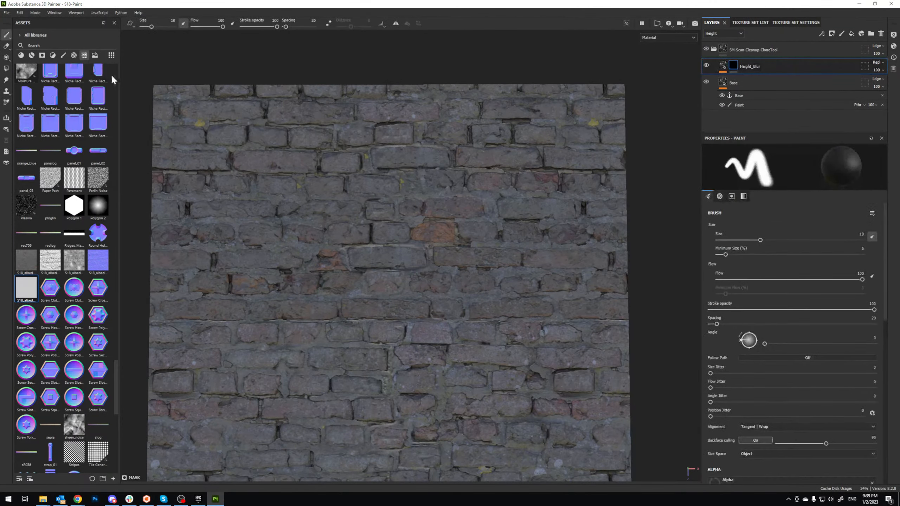
pyautogui.click(64, 54)
pyautogui.scroll(-5, 35, 159)
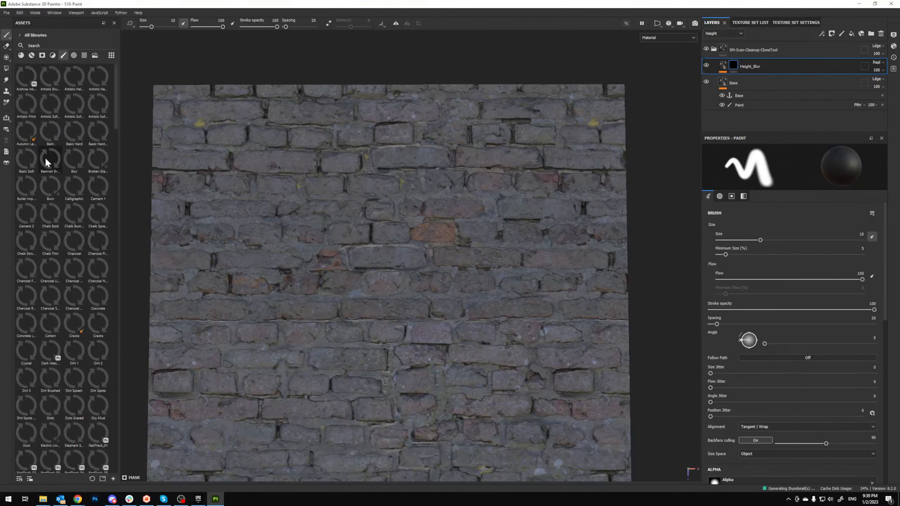
pyautogui.scroll(15, 45, 157)
pyautogui.click(27, 160)
pyautogui.scroll(3, 344, 181)
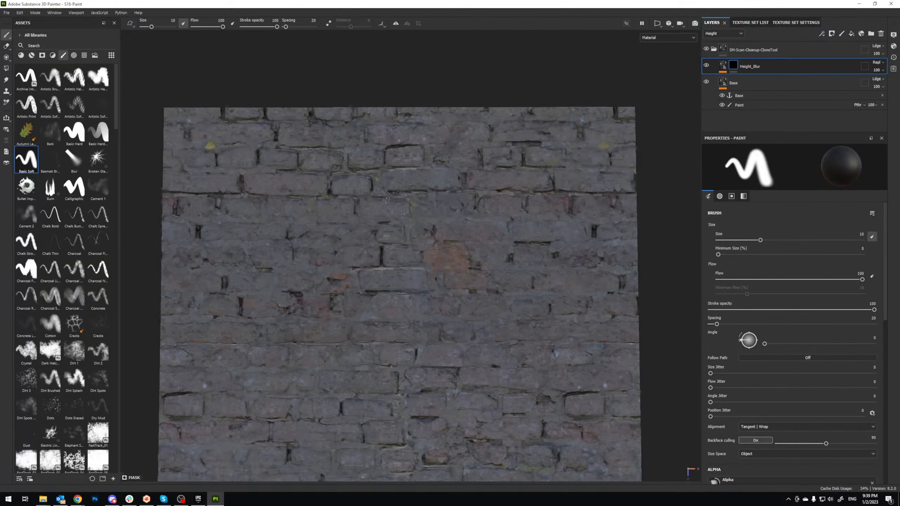
pyautogui.moveTo(760, 240); pyautogui.dragTo(750, 241)
pyautogui.keyDown('alt'); pyautogui.moveTo(440, 178); pyautogui.dragTo(444, 232, button='middle'); pyautogui.keyUp('alt')
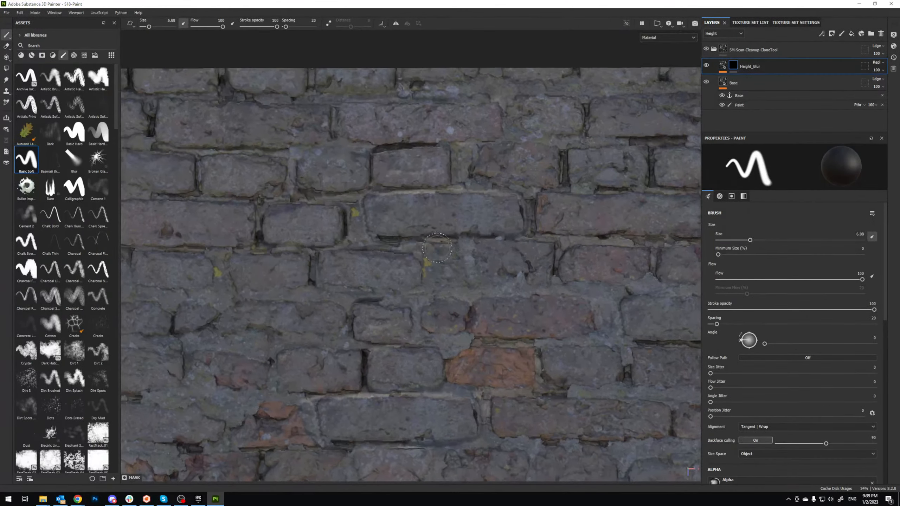
pyautogui.keyDown('shift'); pyautogui.moveTo(444, 231); pyautogui.dragTo(506, 233, button='right'); pyautogui.keyUp('shift')
pyautogui.keyDown('alt'); pyautogui.moveTo(436, 244); pyautogui.dragTo(461, 167, button='middle'); pyautogui.keyUp('alt')
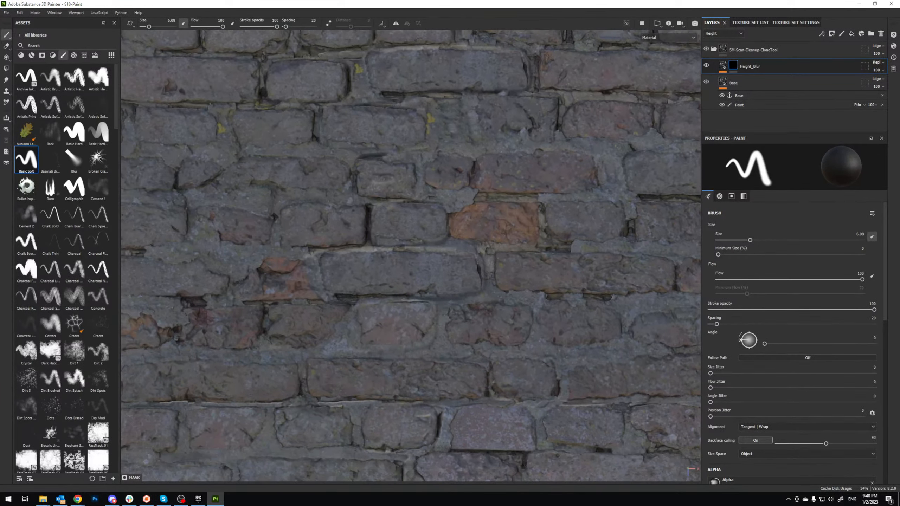
pyautogui.click(737, 241)
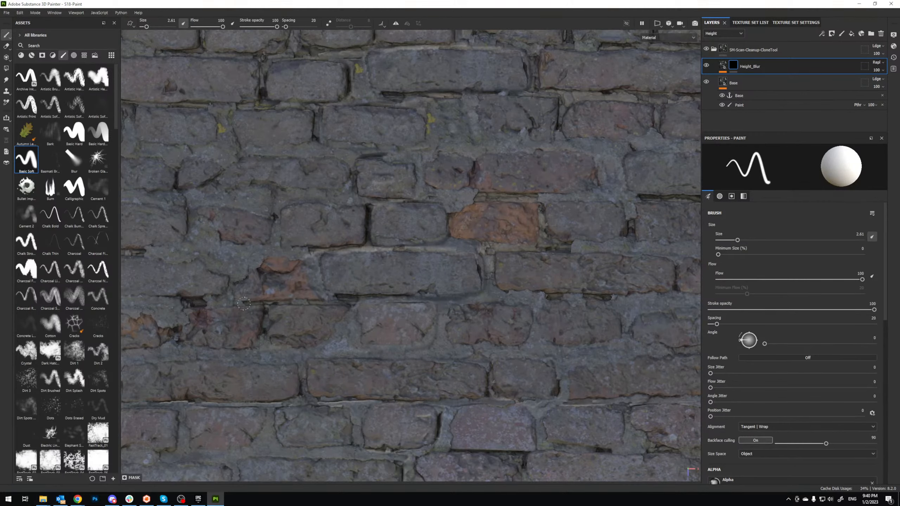
# Step: Examine the brick wall up close and as a whole for remaining height artifacts and seams in the material view
pyautogui.scroll(6, 442, 356)
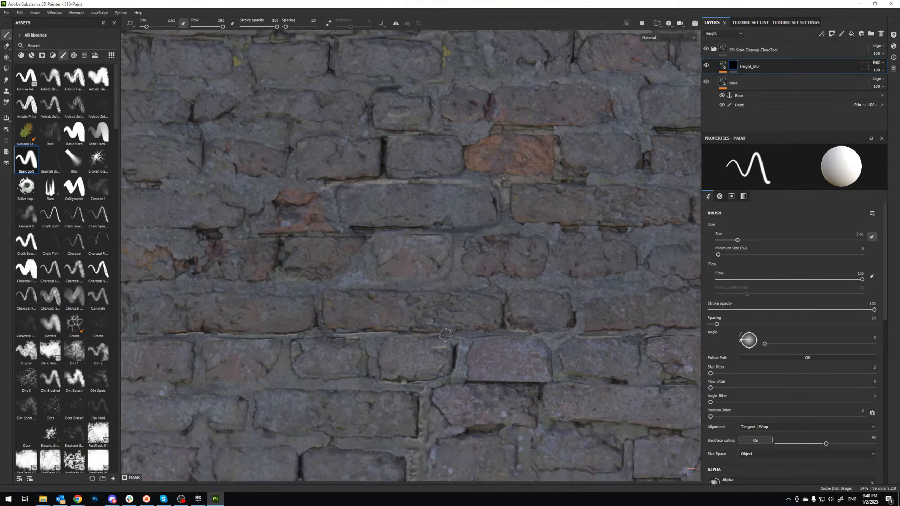
pyautogui.scroll(2, 426, 223)
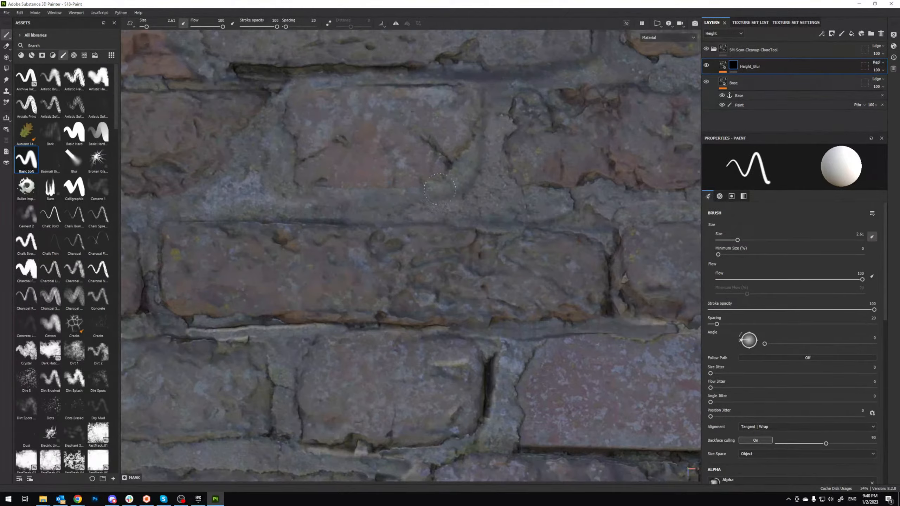
pyautogui.scroll(-5, 440, 189)
pyautogui.scroll(8, 460, 202)
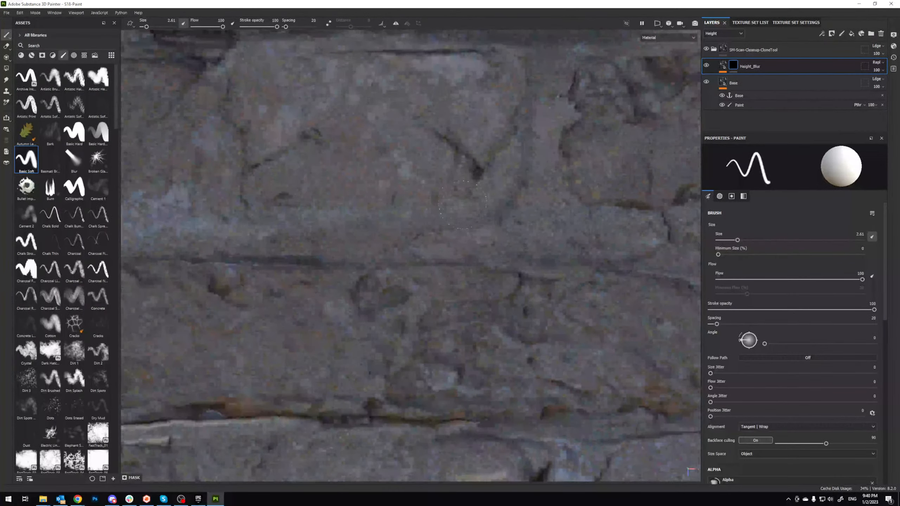
pyautogui.click(757, 106)
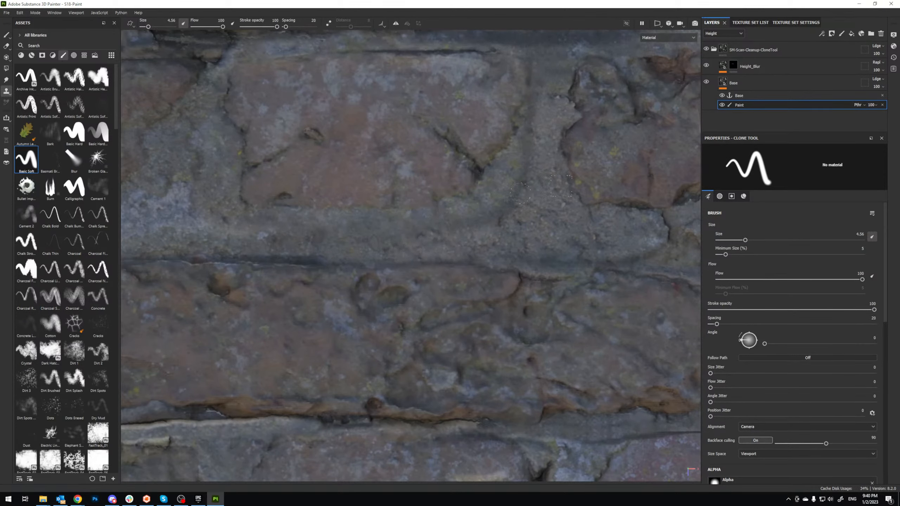
pyautogui.click(776, 64)
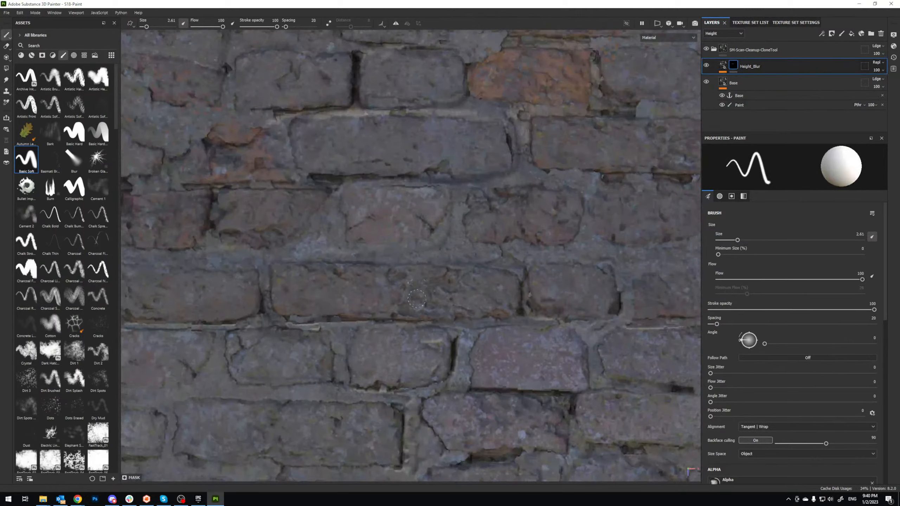
pyautogui.keyDown('alt'); pyautogui.moveTo(421, 267); pyautogui.dragTo(417, 209, button='middle'); pyautogui.keyUp('alt')
pyautogui.keyDown('alt'); pyautogui.moveTo(424, 289); pyautogui.dragTo(431, 177, button='middle'); pyautogui.keyUp('alt')
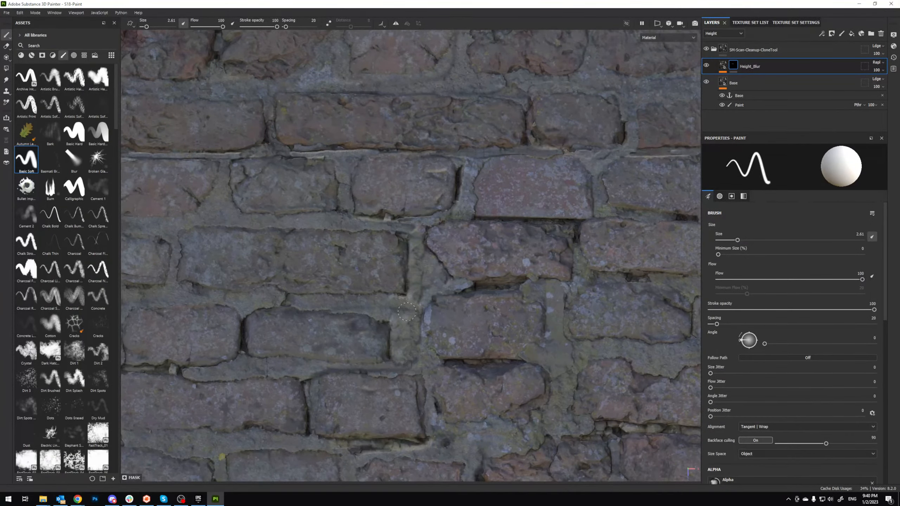
pyautogui.keyDown('alt'); pyautogui.moveTo(440, 340); pyautogui.dragTo(418, 235, button='middle'); pyautogui.keyUp('alt')
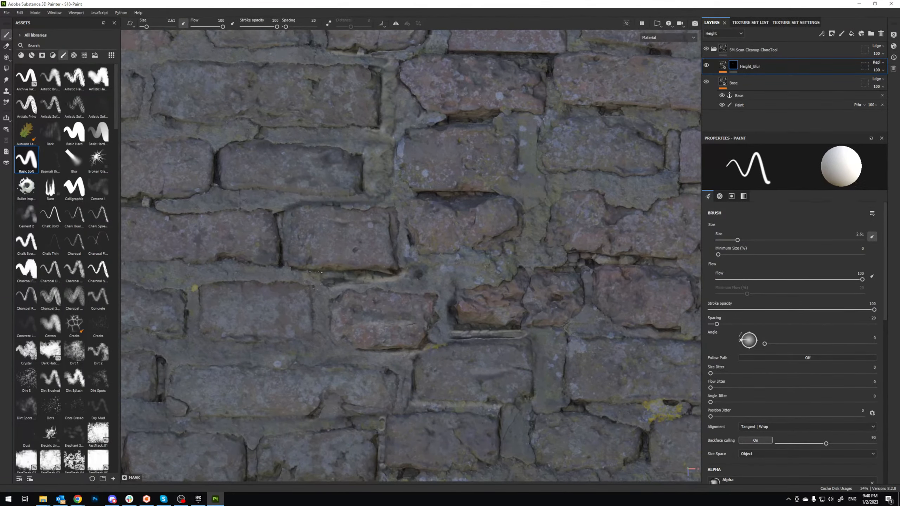
pyautogui.keyDown('alt'); pyautogui.moveTo(430, 339); pyautogui.dragTo(453, 285, button='middle'); pyautogui.keyUp('alt')
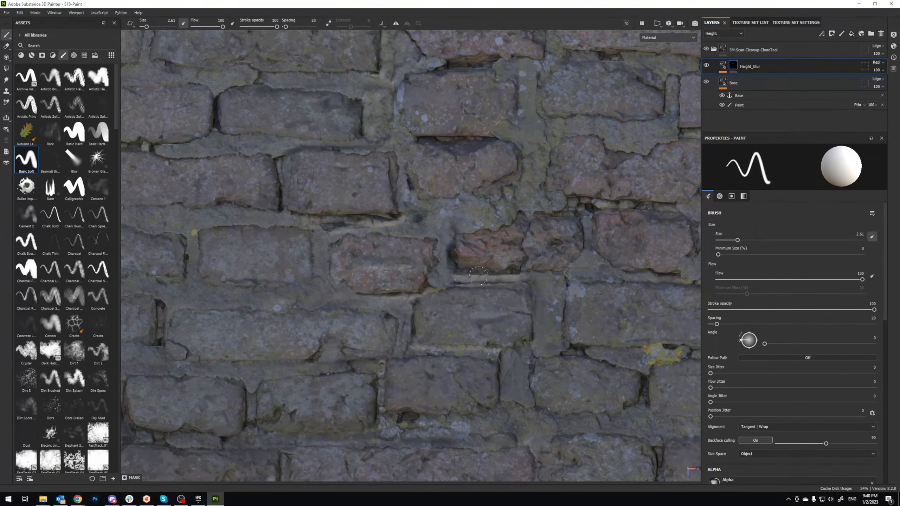
pyautogui.moveTo(513, 276)
pyautogui.keyDown('alt'); pyautogui.mouseDown(button='middle')
pyautogui.moveTo(494, 223)
pyautogui.moveTo(450, 283)
pyautogui.moveTo(403, 201)
pyautogui.mouseUp(button='middle'); pyautogui.keyUp('alt')
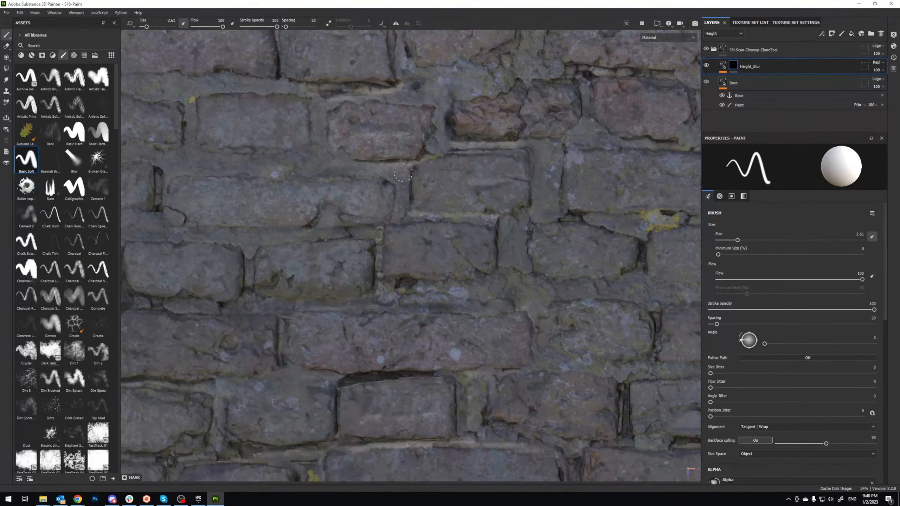
pyautogui.scroll(-1, 407, 213)
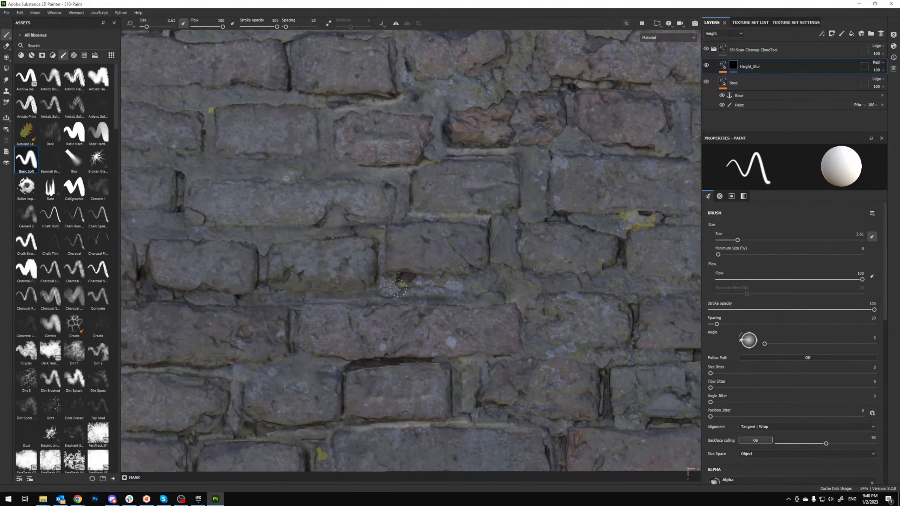
pyautogui.moveTo(430, 297)
pyautogui.keyDown('alt'); pyautogui.mouseDown(button='middle')
pyautogui.moveTo(457, 265)
pyautogui.moveTo(454, 253)
pyautogui.mouseUp(button='middle'); pyautogui.keyUp('alt')
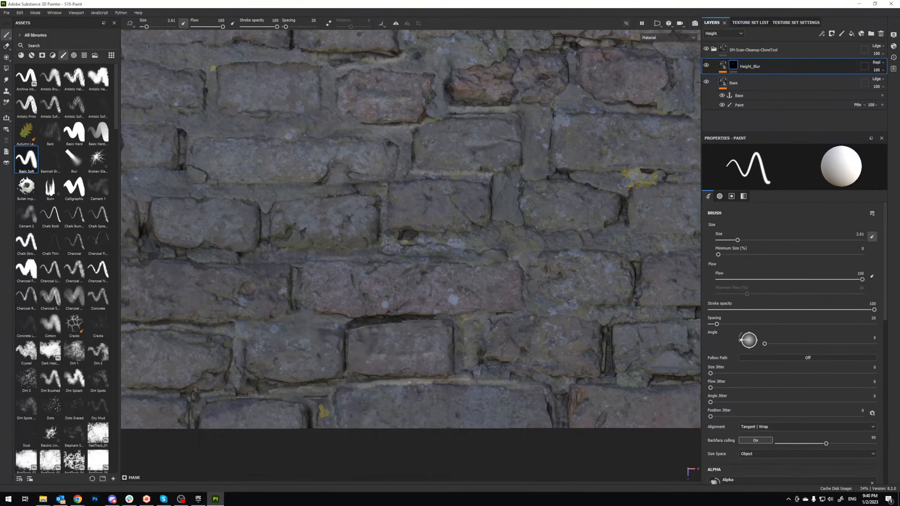
pyautogui.scroll(-2, 527, 380)
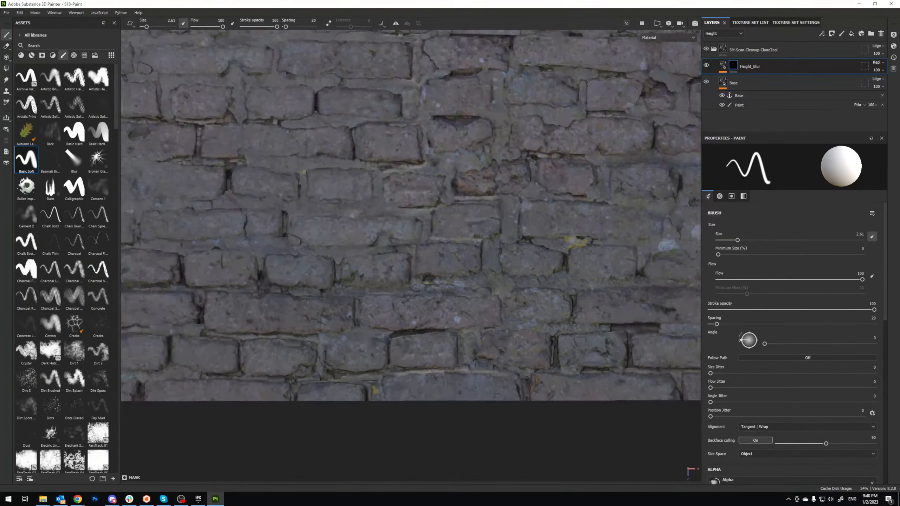
pyautogui.scroll(-3, 446, 237)
pyautogui.scroll(5, 446, 238)
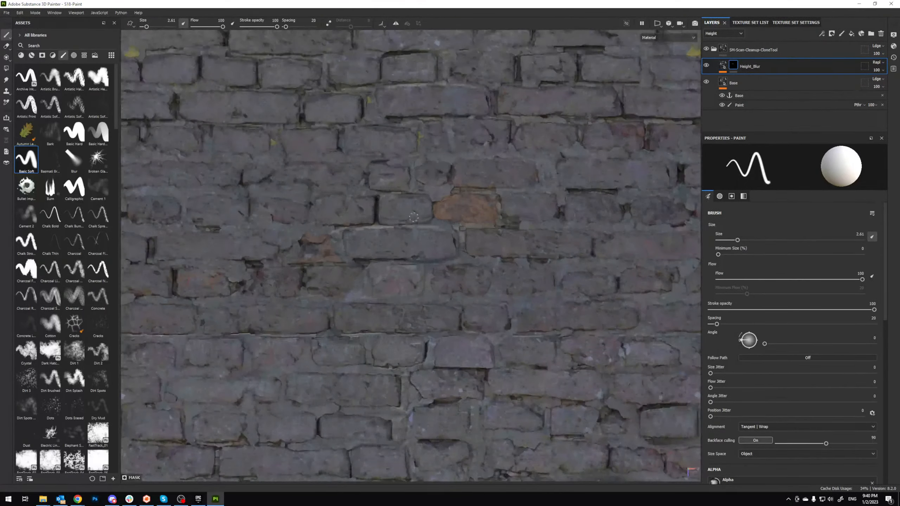
pyautogui.scroll(2, 413, 217)
pyautogui.scroll(-3, 464, 229)
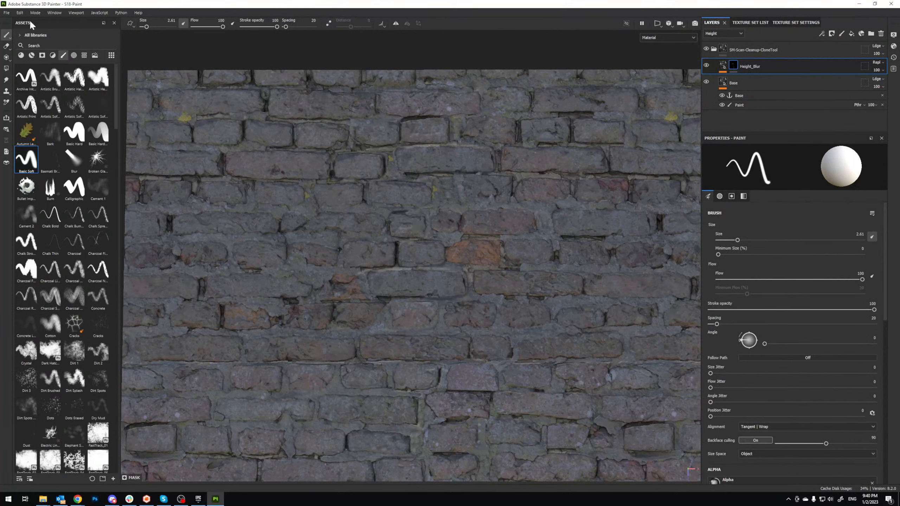
# Step: Save the S18-Paint project
pyautogui.click(7, 12)
pyautogui.click(26, 73)
pyautogui.hotkey('alt', 'Tab')
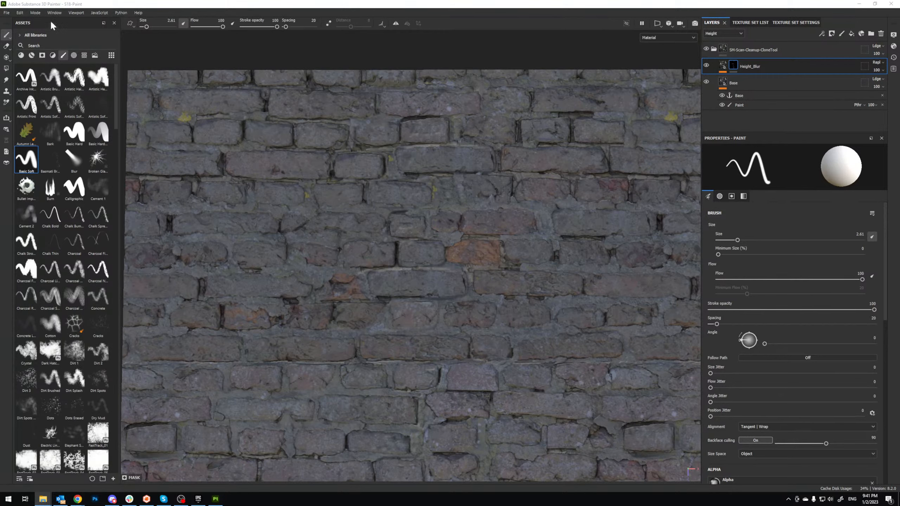
# Step: Open the texture export settings and set the output directory to the Textures/Final folder of S18-Brick_Wall_Old
pyautogui.click(6, 12)
pyautogui.click(33, 115)
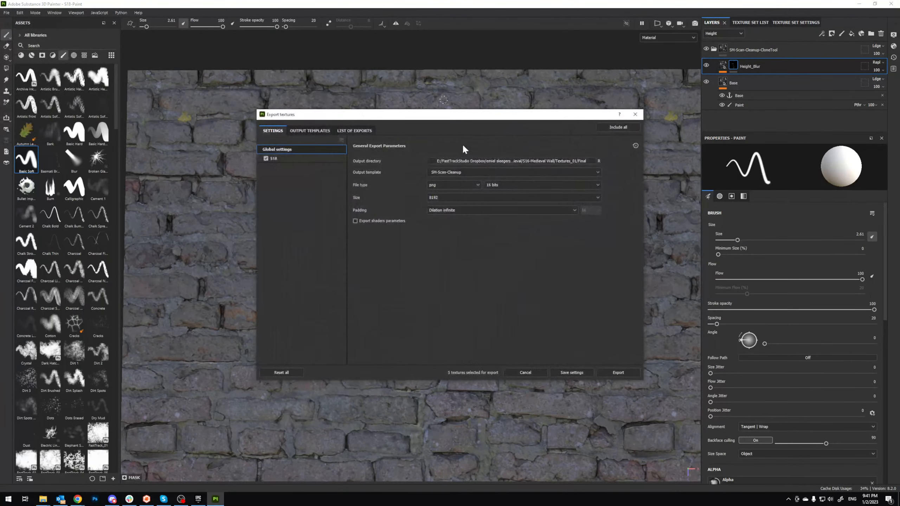
pyautogui.click(527, 154)
pyautogui.click(535, 138)
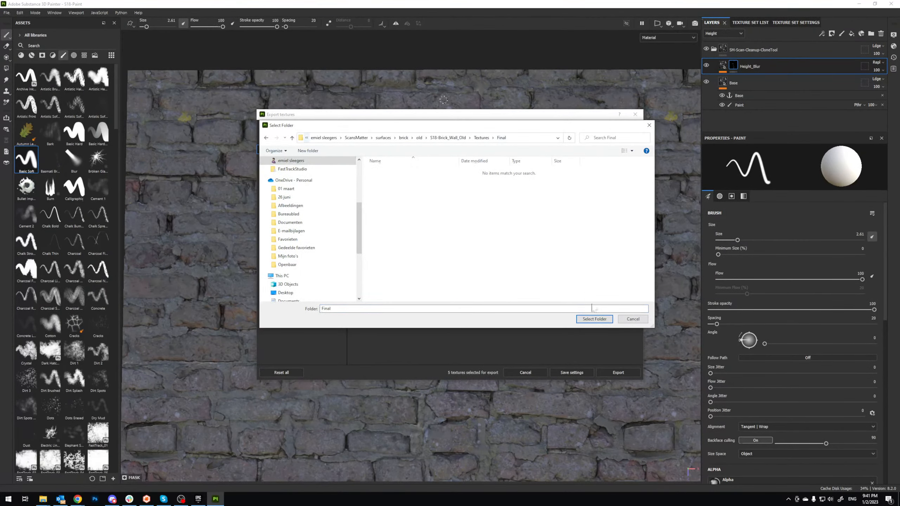
pyautogui.click(594, 319)
# Step: Select the SM-Scan-Cleanup output template and export the S18 textures as 16-bit PNG files at size 8192
pyautogui.click(444, 172)
pyautogui.click(464, 243)
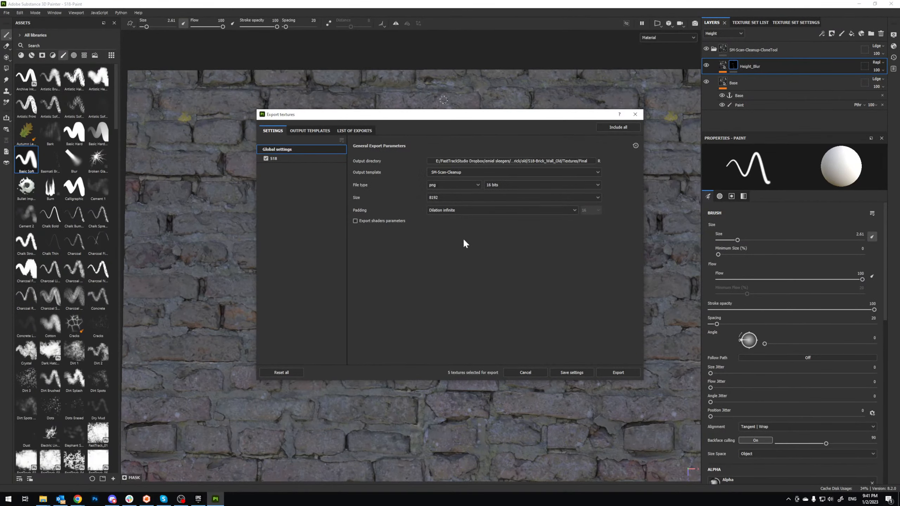
pyautogui.click(446, 172)
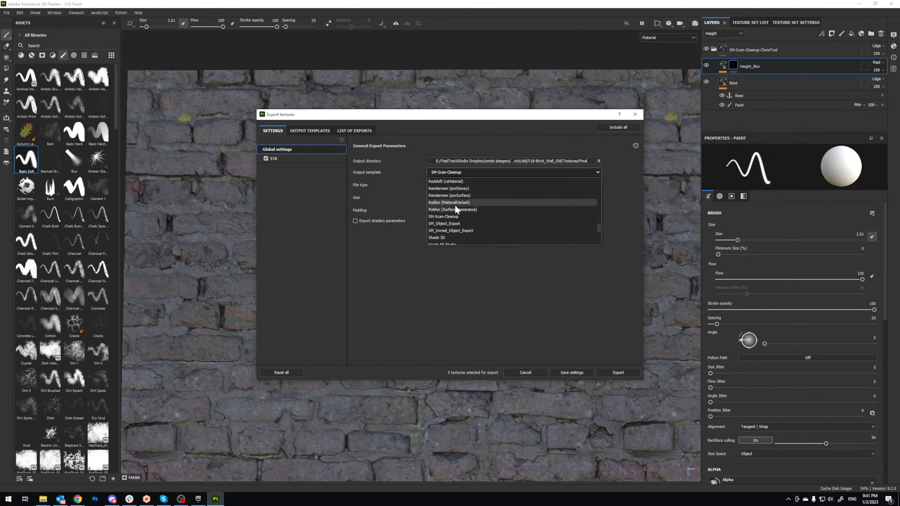
pyautogui.click(454, 216)
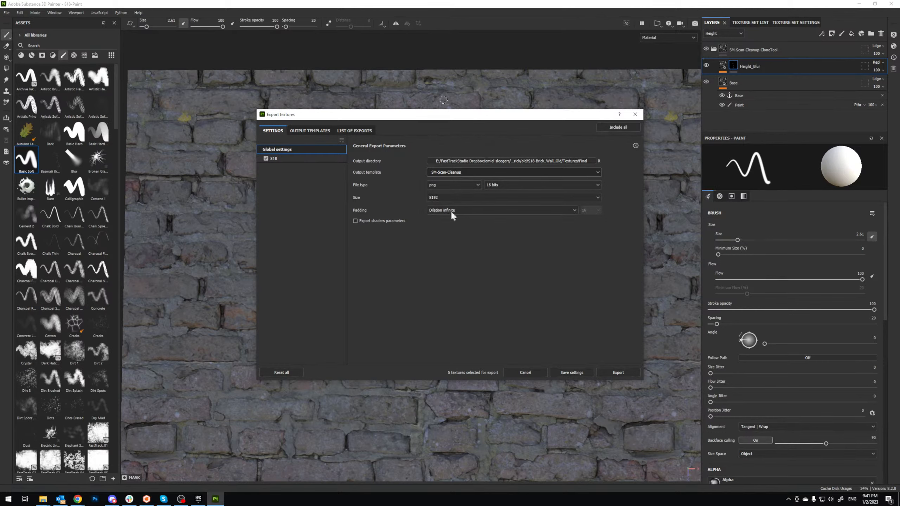
pyautogui.click(617, 372)
# Step: Launch Marmoset Toolbag 4 and open the recent S11-Render scene from the S11-Brick_Wall_Old project
pyautogui.click(7, 499)
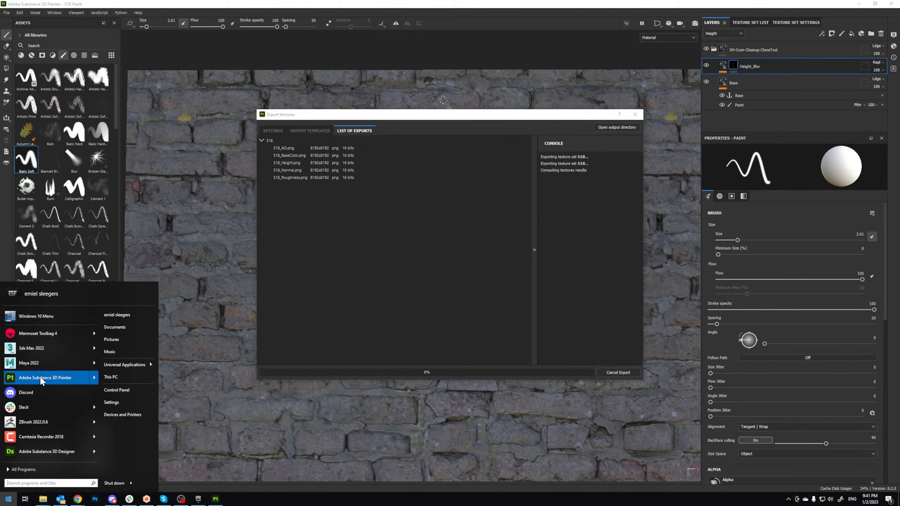
pyautogui.click(38, 333)
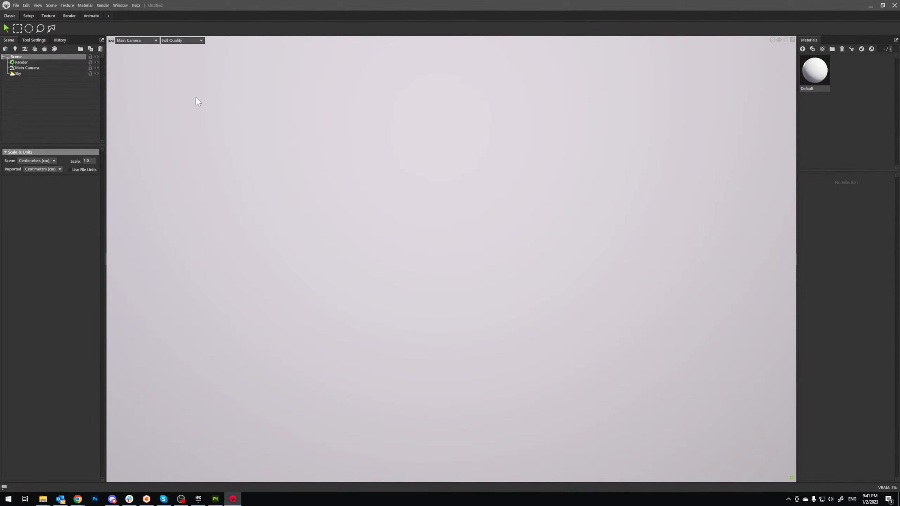
pyautogui.click(16, 5)
pyautogui.moveTo(45, 26)
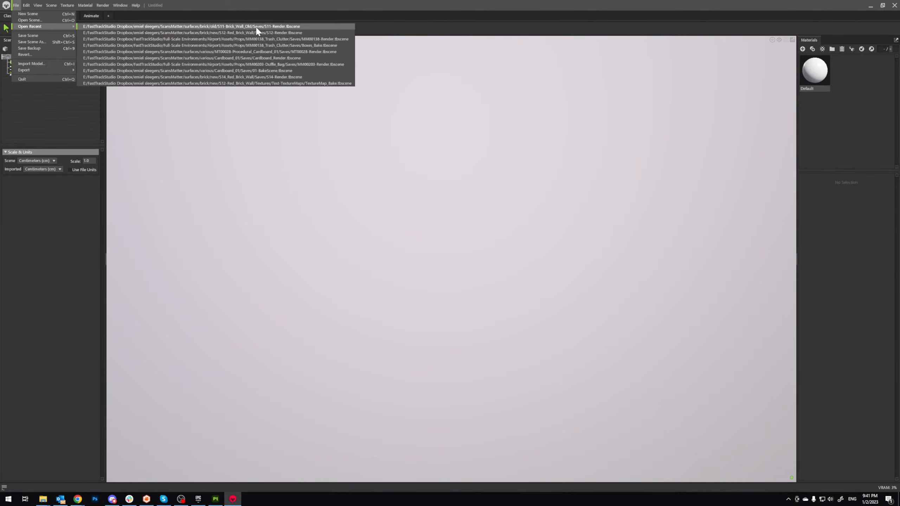
pyautogui.click(284, 34)
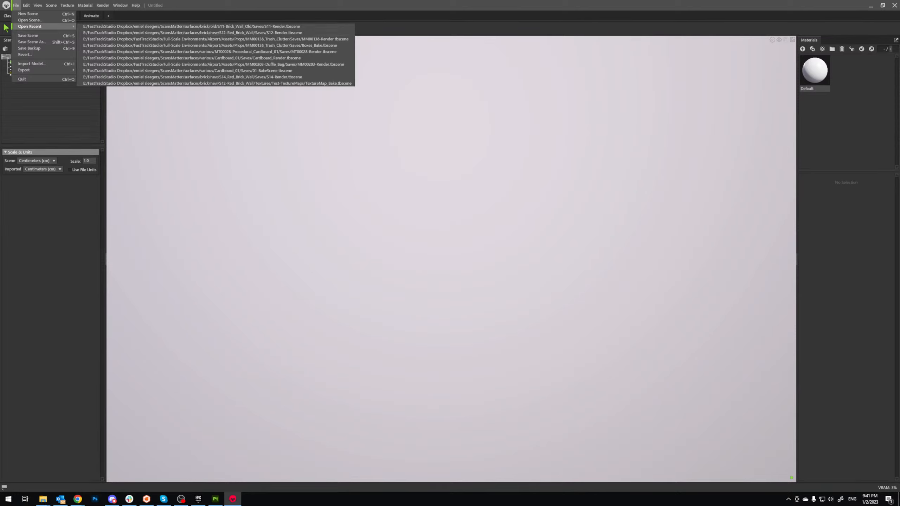
pyautogui.hotkey('alt', 'Tab')
pyautogui.click(269, 27)
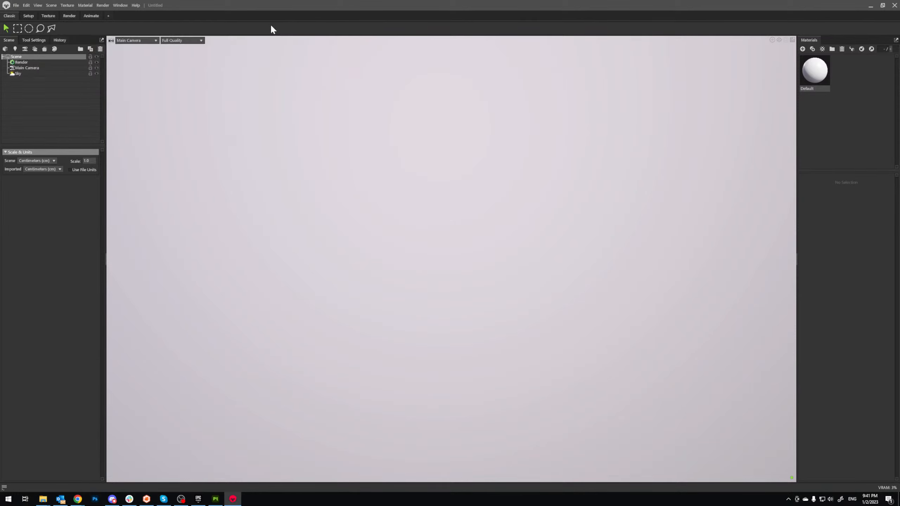
pyautogui.click(16, 5)
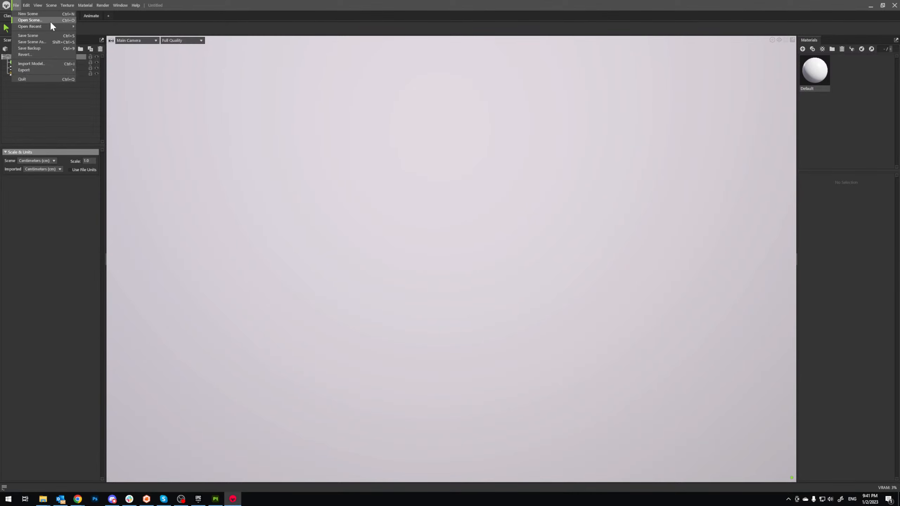
pyautogui.click(142, 27)
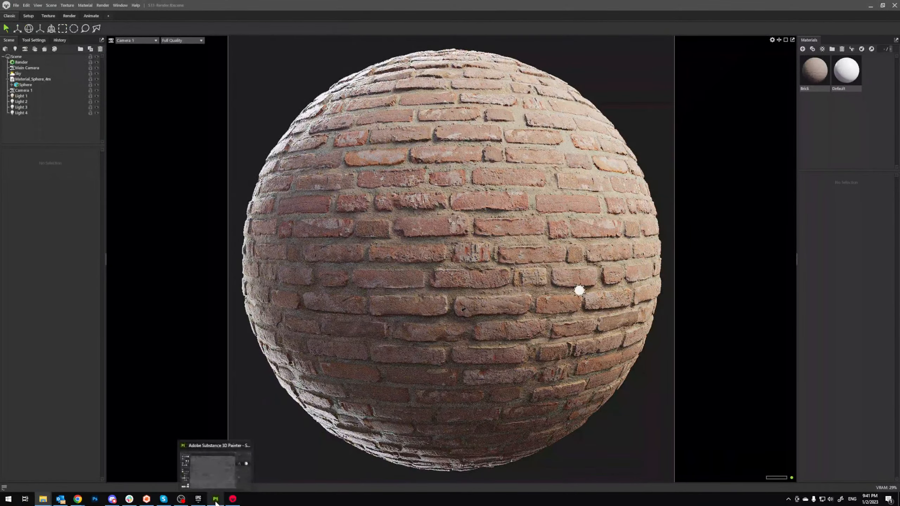
# Step: Create a folder named Images inside S18-Brick_Wall_Old in File Explorer and copy its path
pyautogui.click(216, 500)
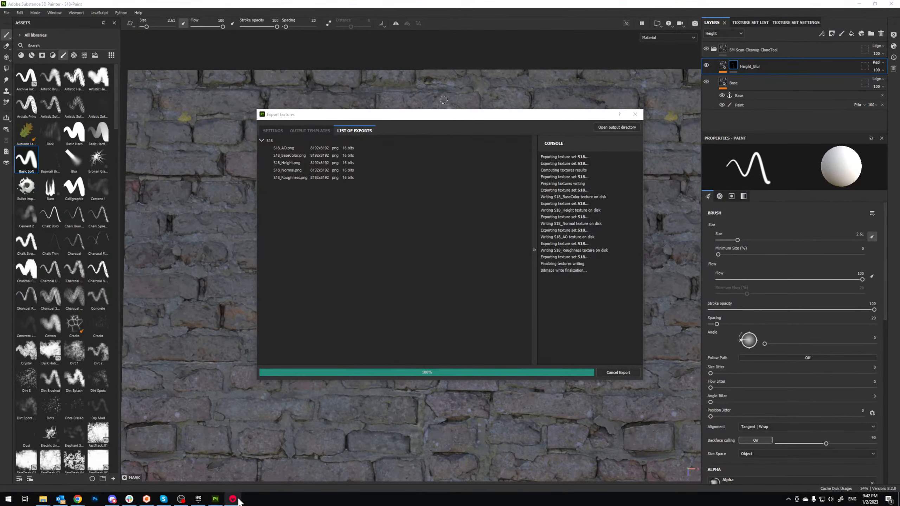
pyautogui.moveTo(239, 501)
pyautogui.click(43, 499)
pyautogui.hotkey('ctrl', 'shift', 'n')
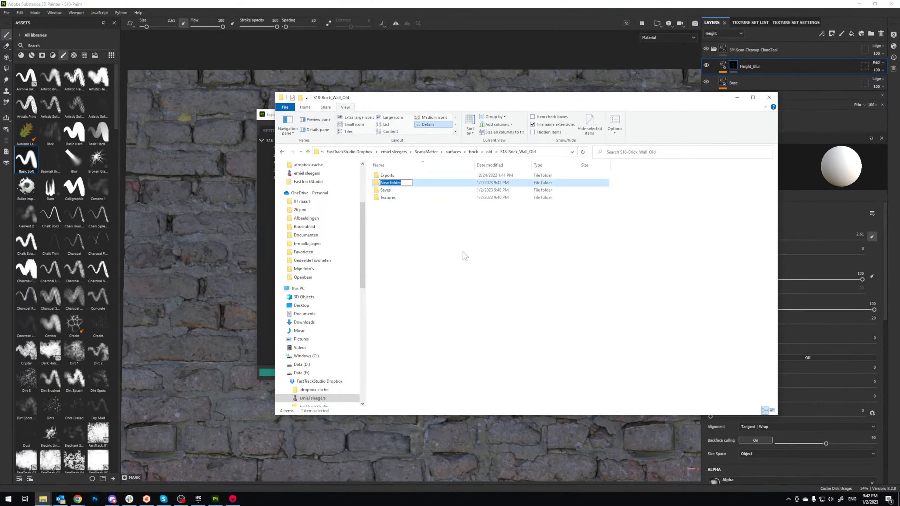
pyautogui.write('Images')
pyautogui.press('Return')
pyautogui.press('Return')
pyautogui.hotkey('alt', 'd')
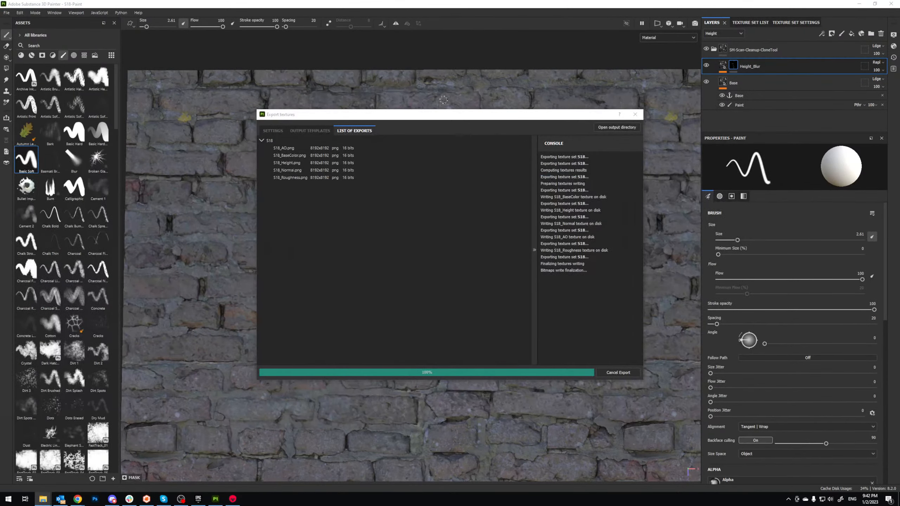
# Step: In Marmoset Toolbag, set the render's image output to a PNG file named 01 in the Images folder of S18-Brick_Wall_Old
pyautogui.click(233, 499)
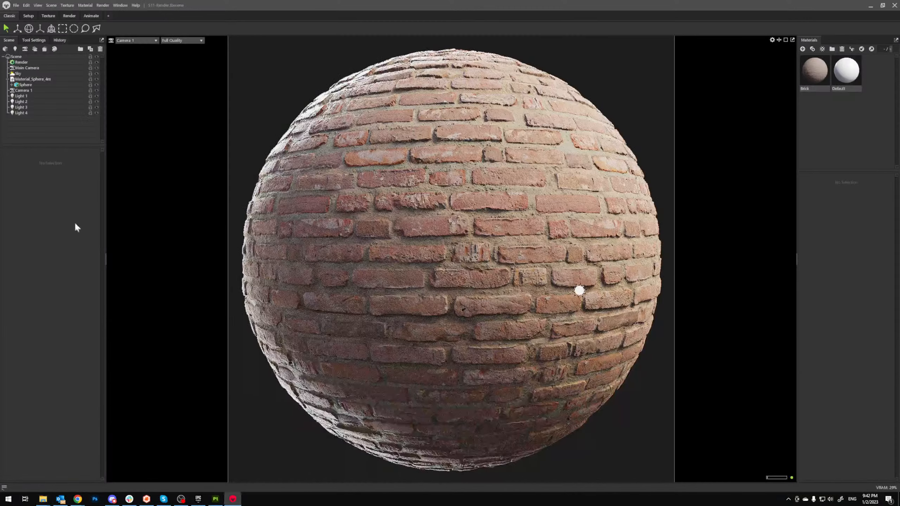
pyautogui.click(26, 63)
pyautogui.scroll(-5, 80, 321)
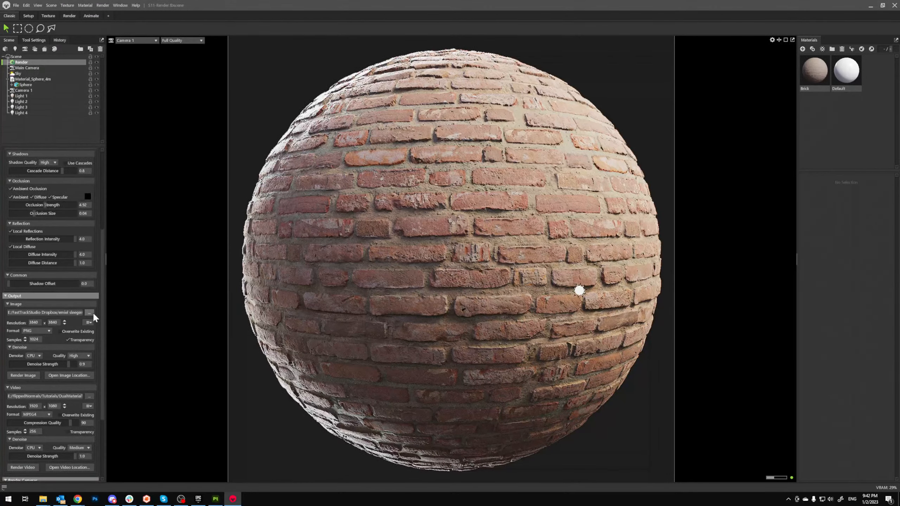
pyautogui.click(89, 312)
pyautogui.click(469, 100)
pyautogui.hotkey('ctrl', 'c')
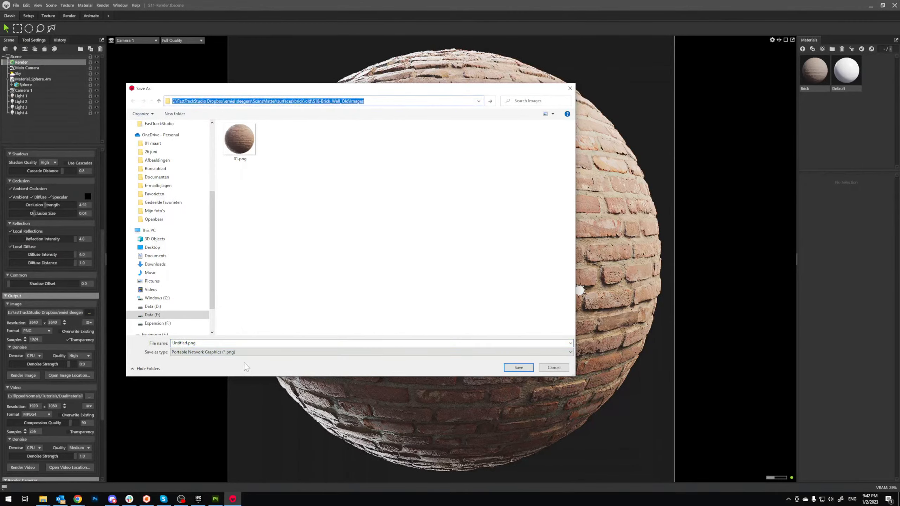
pyautogui.press('Return')
pyautogui.write('01')
pyautogui.press('Return')
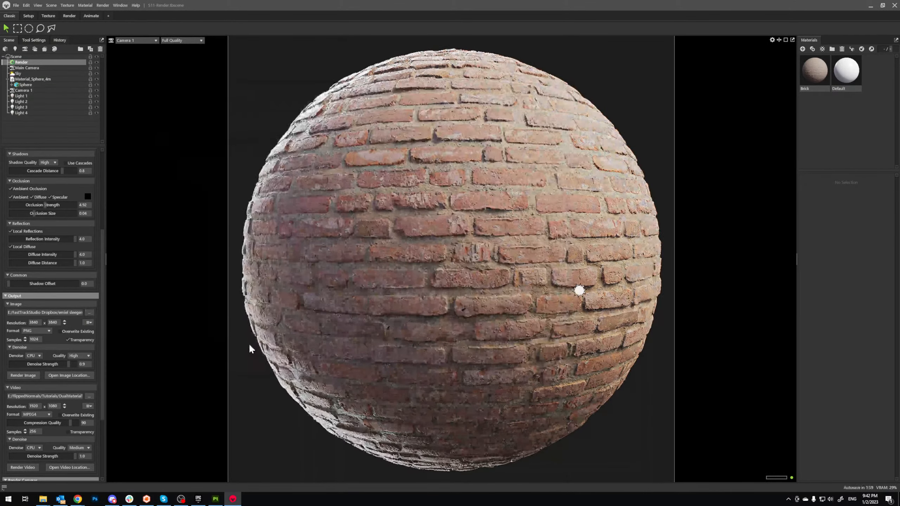
# Step: Select the Brick material, and check on the S18 texture export in Substance 3D Painter
pyautogui.click(814, 71)
pyautogui.click(216, 499)
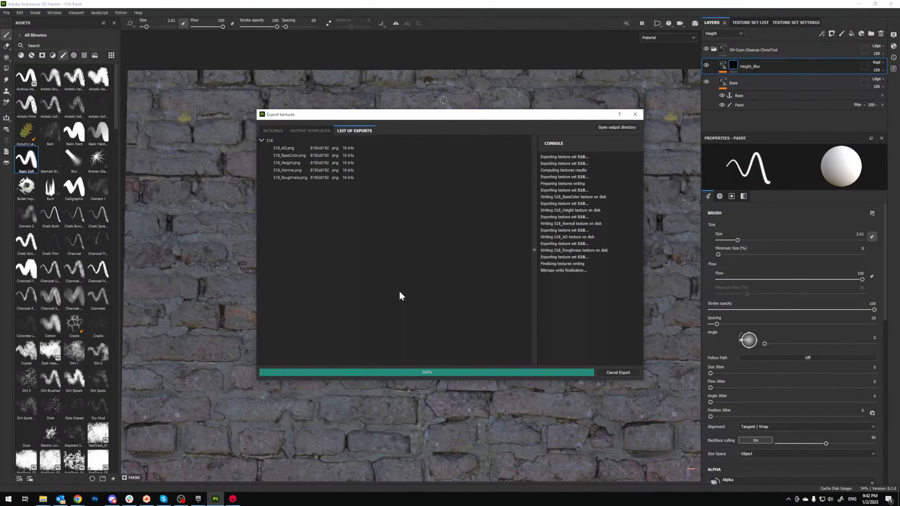
pyautogui.hotkey('alt', 'Tab')
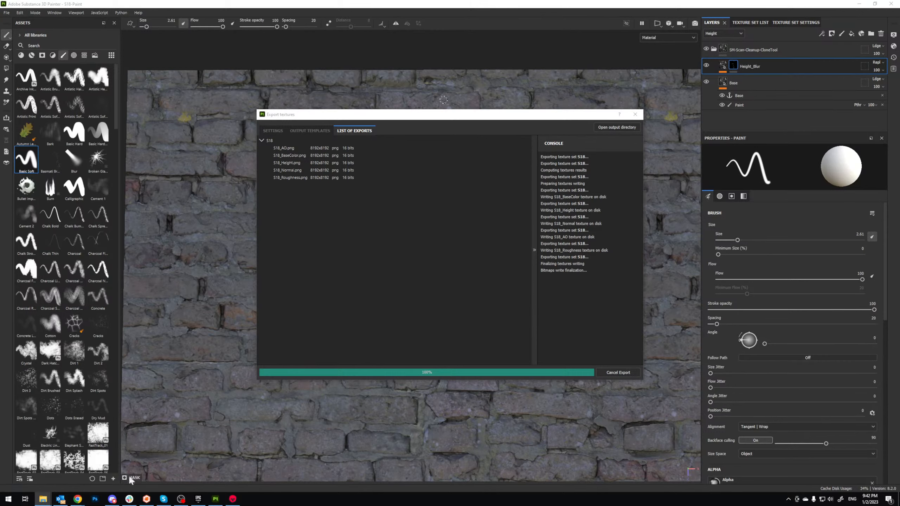
# Step: Switch to Photoshop, open the recent Background_Template.jpg file and fit it to the screen
pyautogui.click(95, 499)
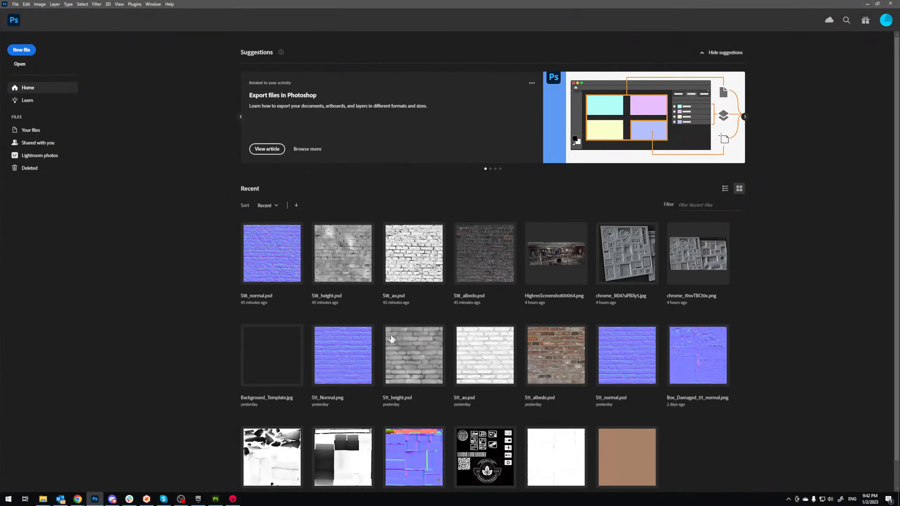
pyautogui.click(287, 368)
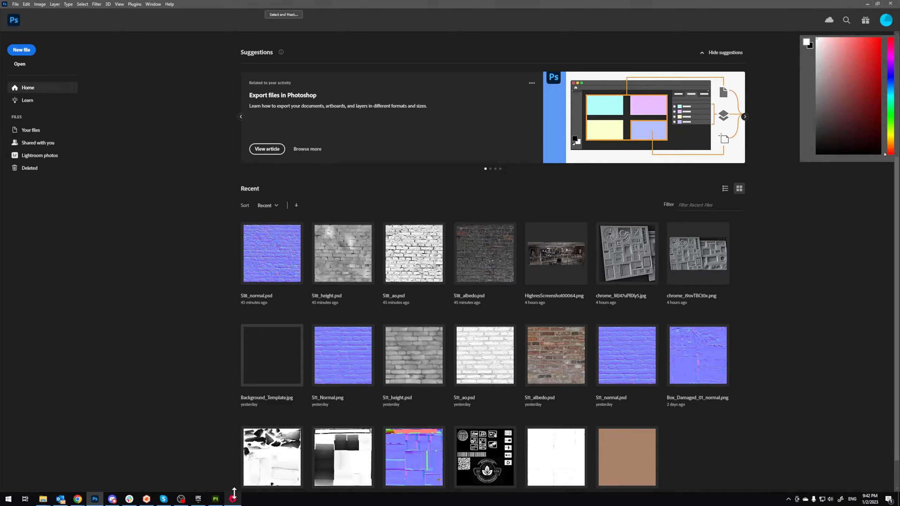
pyautogui.moveTo(232, 500)
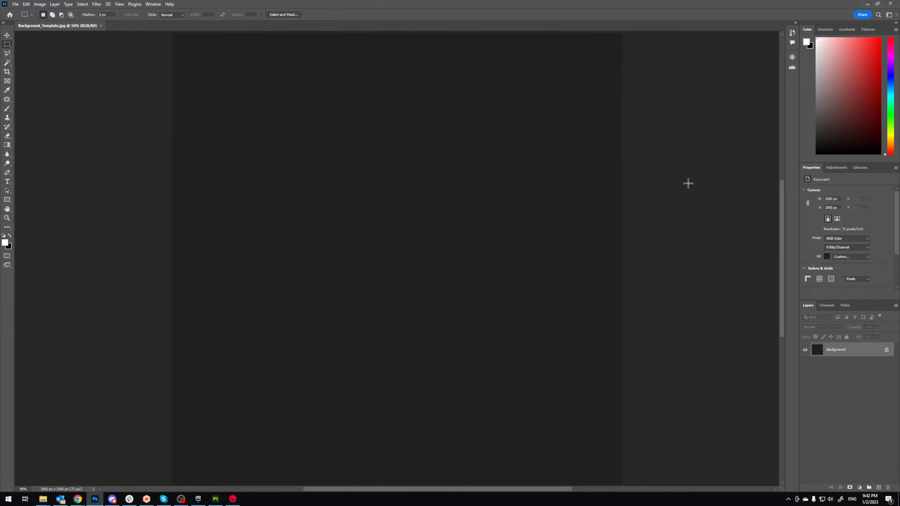
pyautogui.hotkey('ctrl', '0')
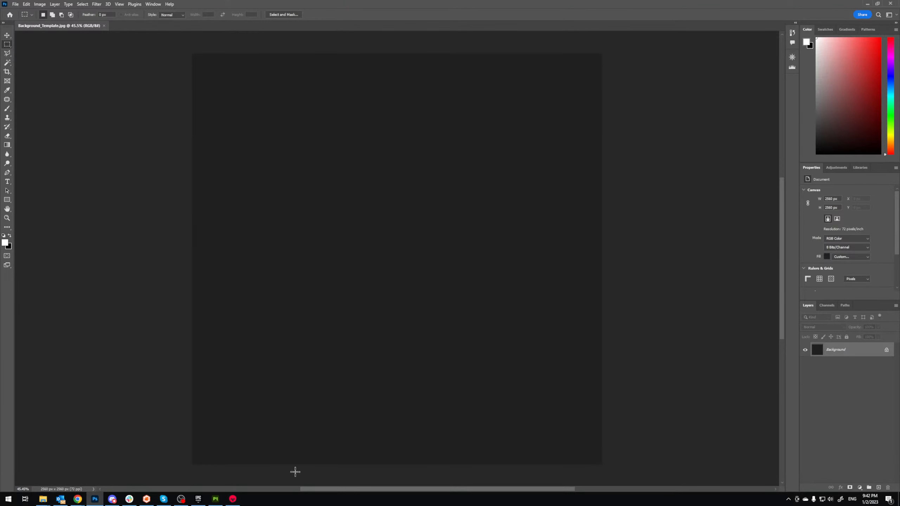
# Step: Return to Substance 3D Painter and close the texture export dialog
pyautogui.click(215, 499)
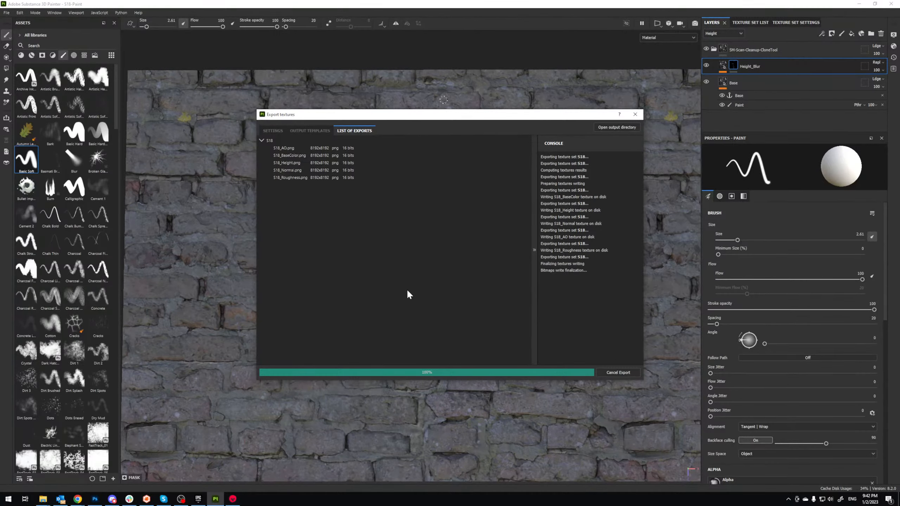
pyautogui.hotkey('alt', 'Tab')
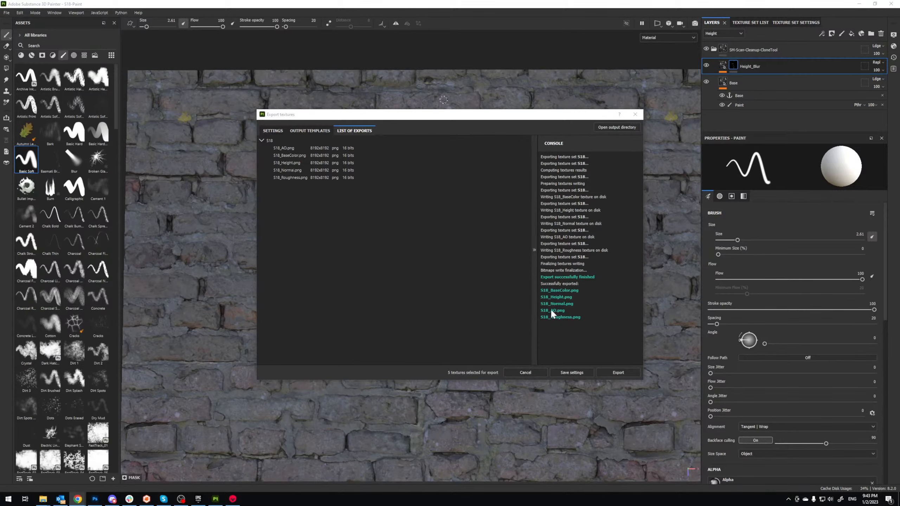
pyautogui.click(523, 370)
# Step: In Marmoset Toolbag, replace the Brick material's S11 maps with the exported S18 textures from File Explorer and enable Flip Y on the normal map
pyautogui.click(234, 499)
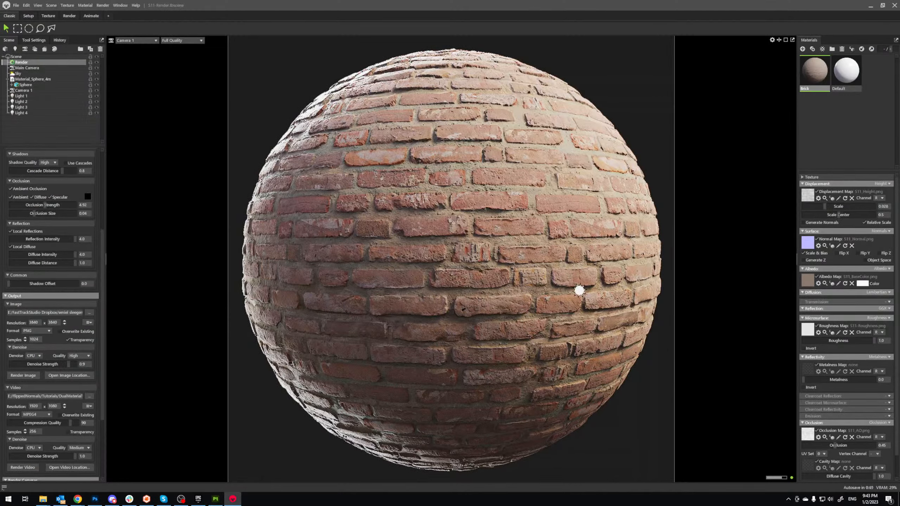
pyautogui.click(43, 499)
pyautogui.moveTo(648, 425); pyautogui.dragTo(815, 433)
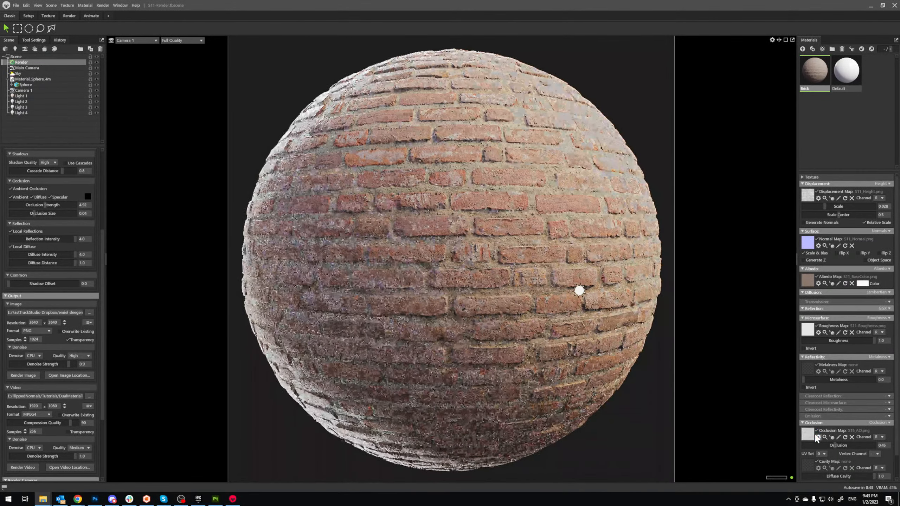
pyautogui.moveTo(747, 419); pyautogui.dragTo(807, 279)
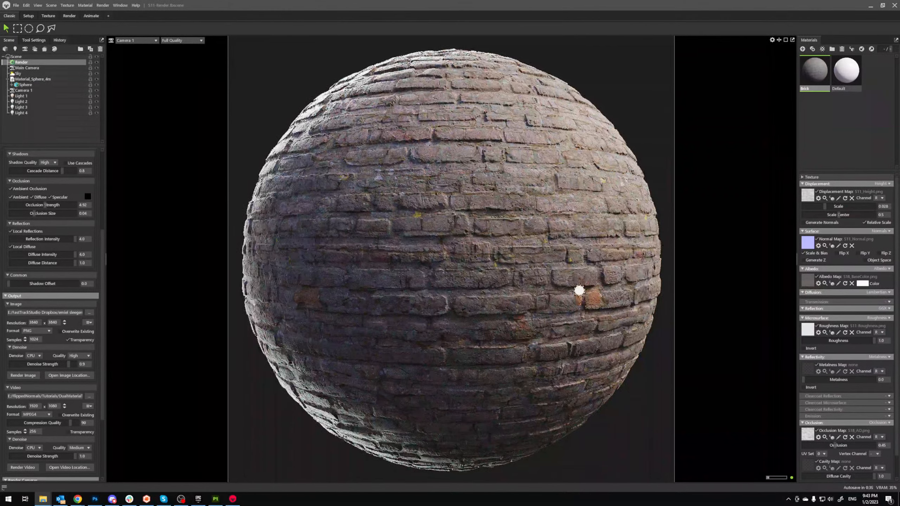
pyautogui.moveTo(811, 329); pyautogui.dragTo(810, 330)
pyautogui.click(860, 253)
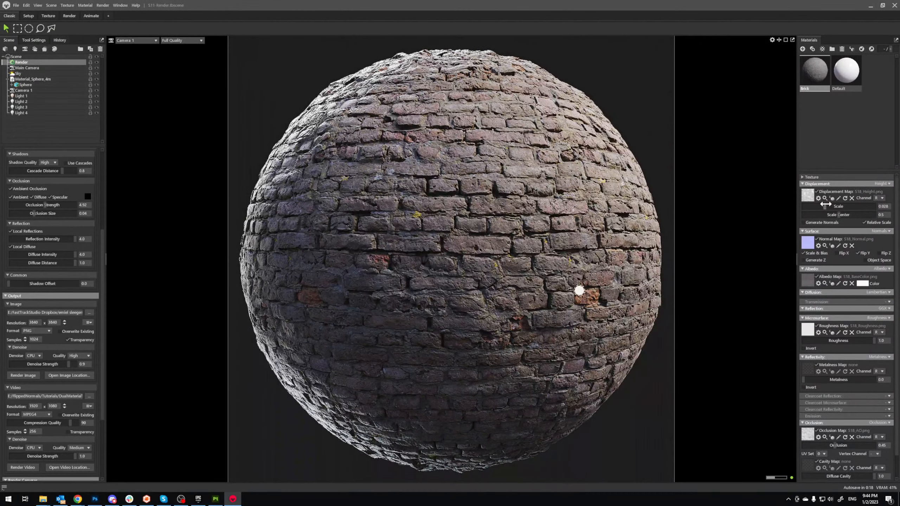
# Step: Set the Brick material's displacement scale to about 0.03 and its occlusion strength to about 0.327
pyautogui.moveTo(825, 204); pyautogui.dragTo(825, 204)
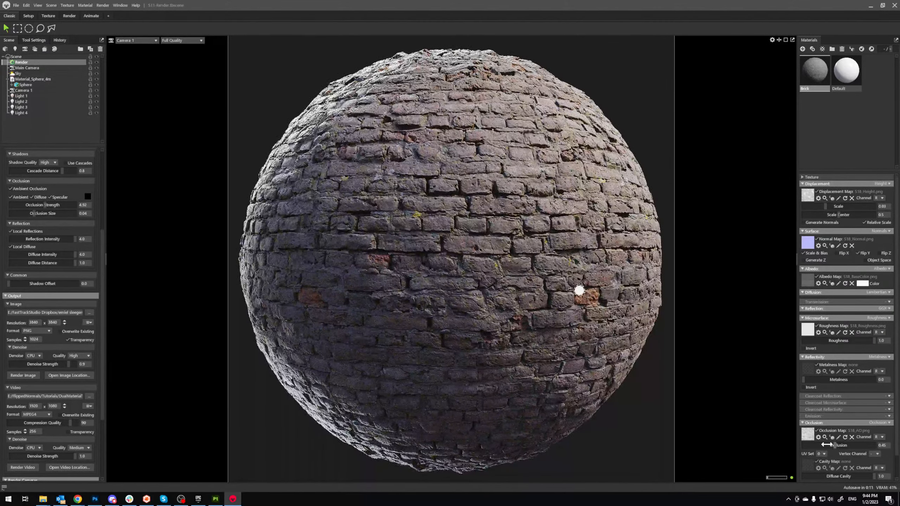
pyautogui.moveTo(828, 444)
pyautogui.mouseDown()
pyautogui.moveTo(888, 443)
pyautogui.moveTo(825, 445)
pyautogui.mouseUp()
# Step: Save the scene as S18-Render in the Saves folder of S18-Brick_Wall_Old and render the image
pyautogui.hotkey('alt', 'Tab')
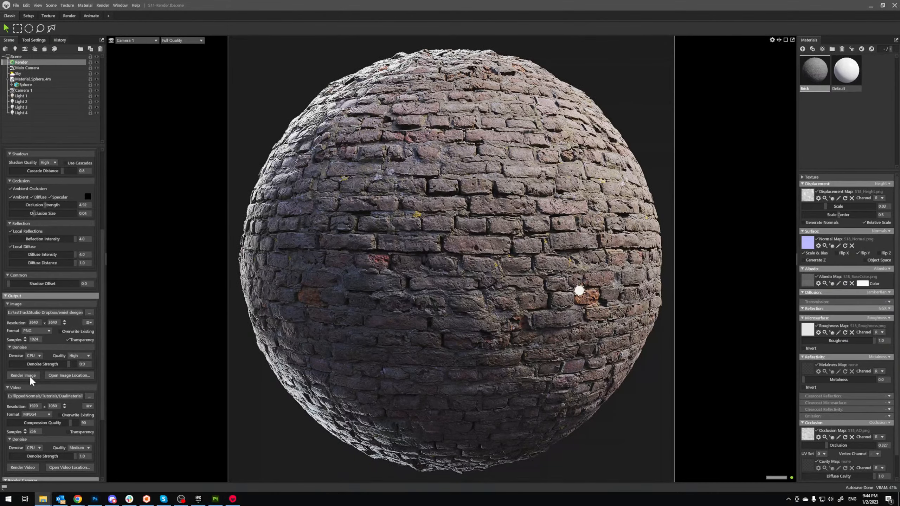
pyautogui.click(17, 5)
pyautogui.click(30, 41)
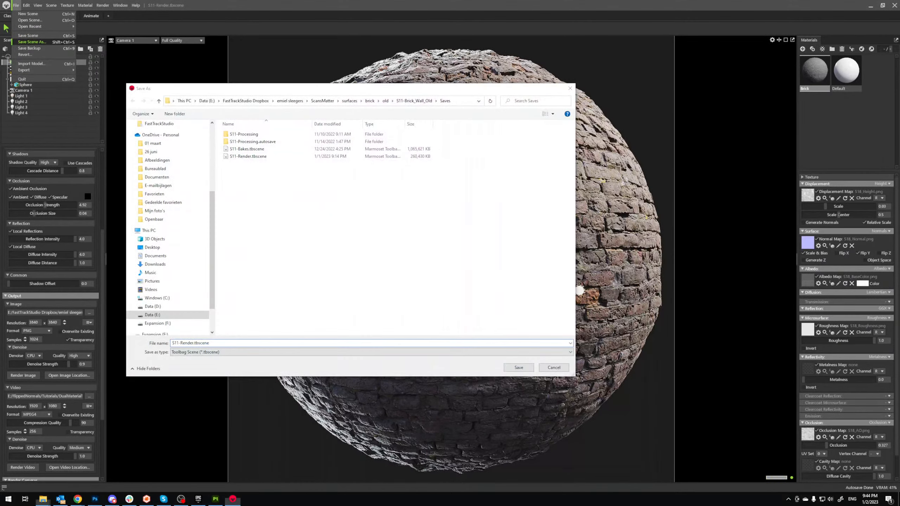
pyautogui.click(459, 103)
pyautogui.hotkey('ctrl', 'v')
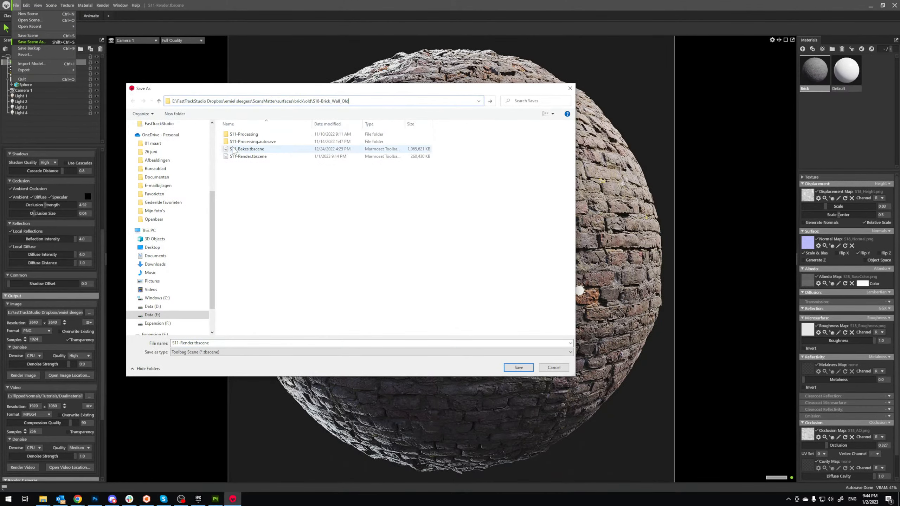
pyautogui.press('Return')
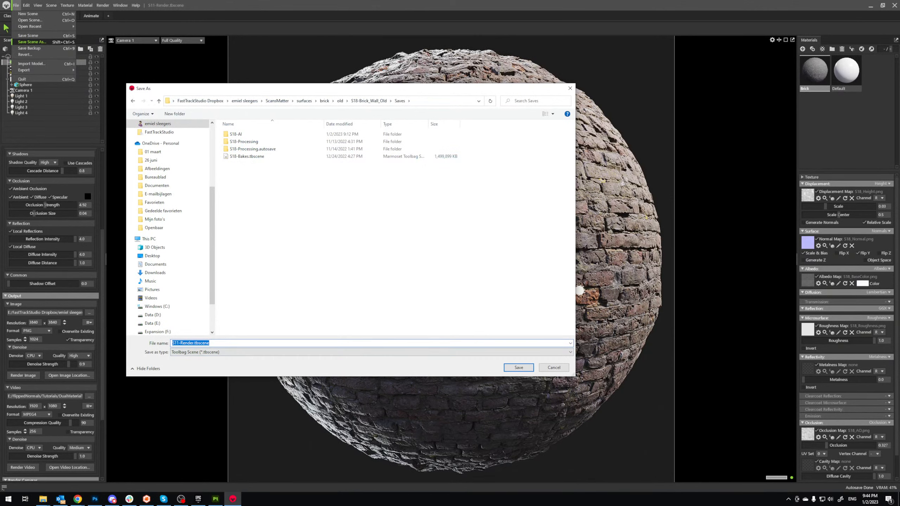
pyautogui.write('S18-R')
pyautogui.click(520, 368)
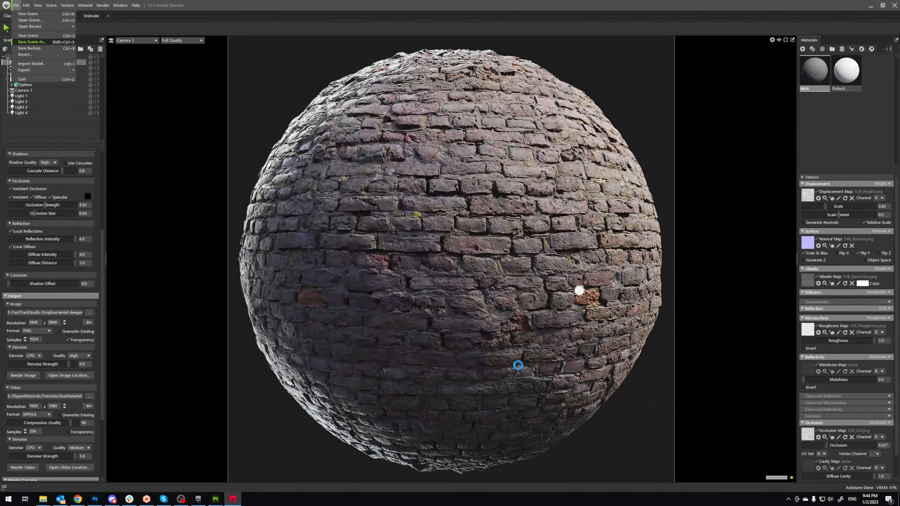
pyautogui.click(25, 375)
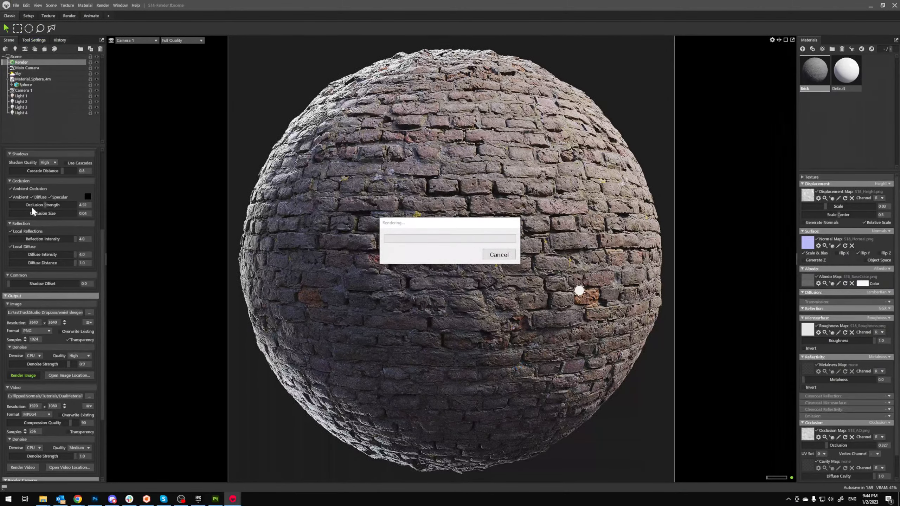
# Step: Switch to Substance 3D Painter, save the S18-Paint project and close the program
pyautogui.click(215, 499)
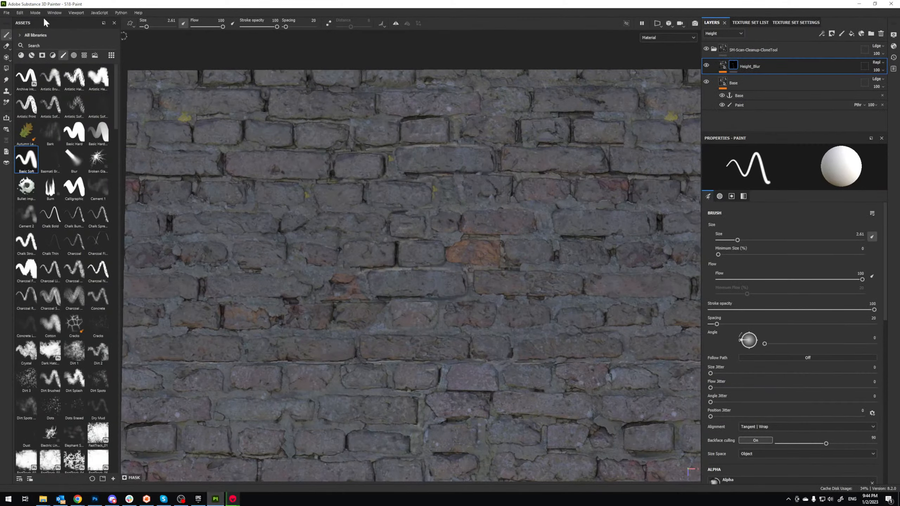
pyautogui.click(9, 14)
pyautogui.click(16, 73)
pyautogui.click(891, 4)
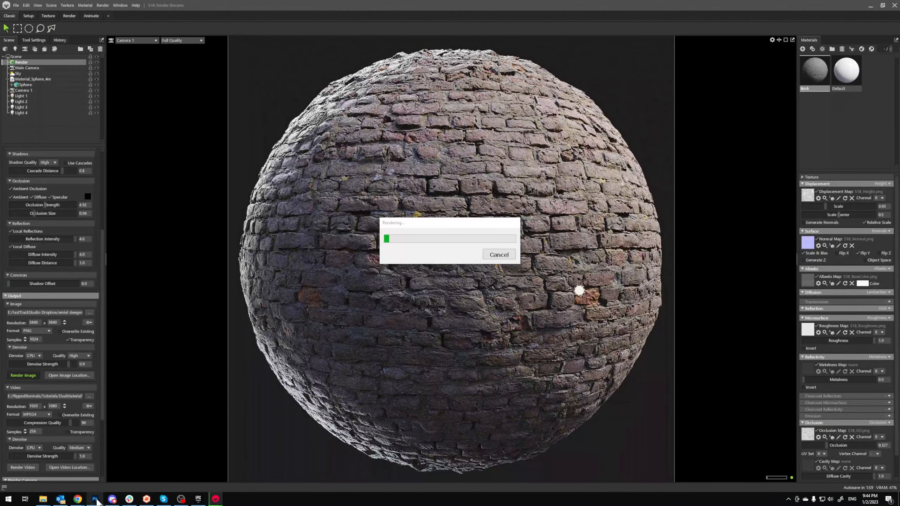
pyautogui.moveTo(95, 502)
pyautogui.moveTo(129, 502)
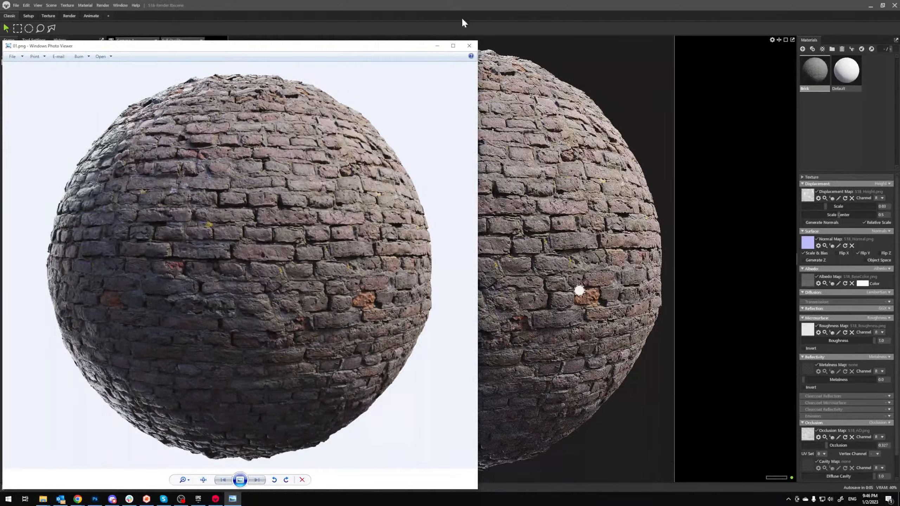
# Step: Examine the brick detail across the rendered 01.png sphere at full size, and close the image viewer
pyautogui.click(453, 45)
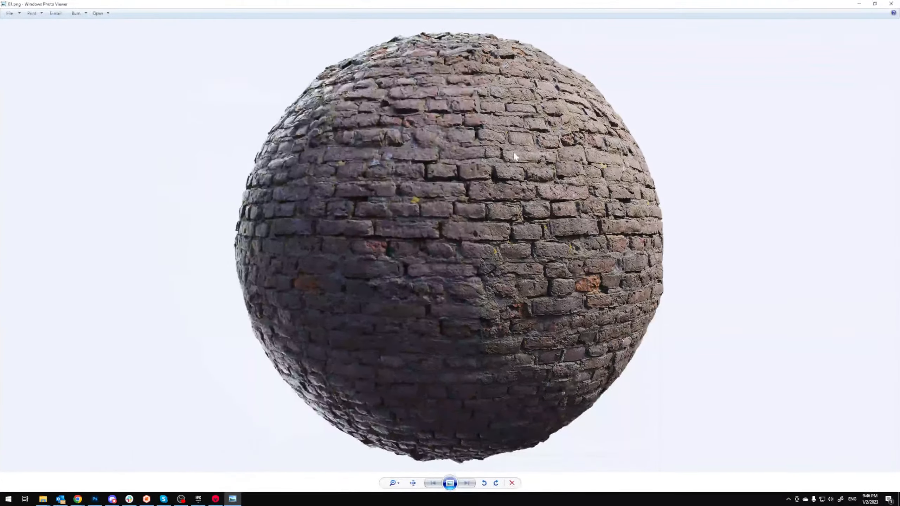
pyautogui.scroll(5, 471, 146)
pyautogui.moveTo(466, 147); pyautogui.dragTo(464, 80)
pyautogui.scroll(-5, 460, 161)
pyautogui.scroll(5, 461, 177)
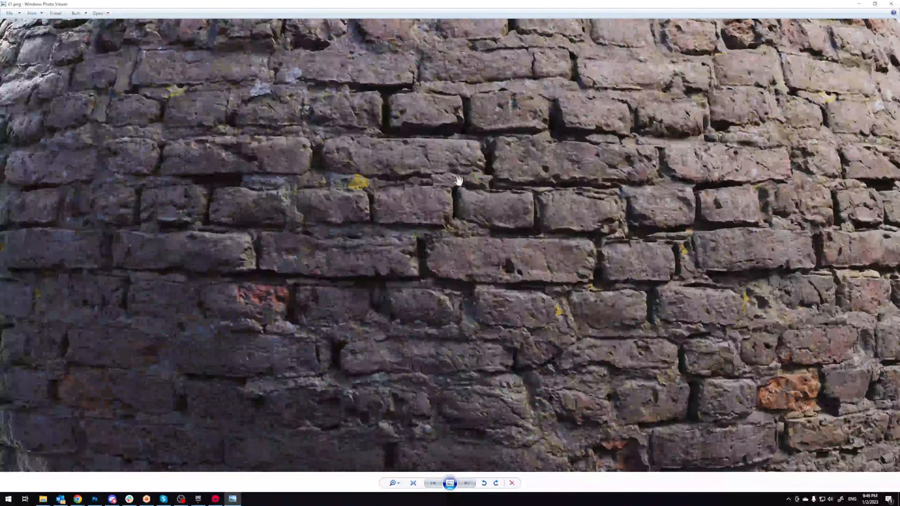
pyautogui.moveTo(462, 175); pyautogui.dragTo(463, 73)
pyautogui.scroll(-4, 461, 124)
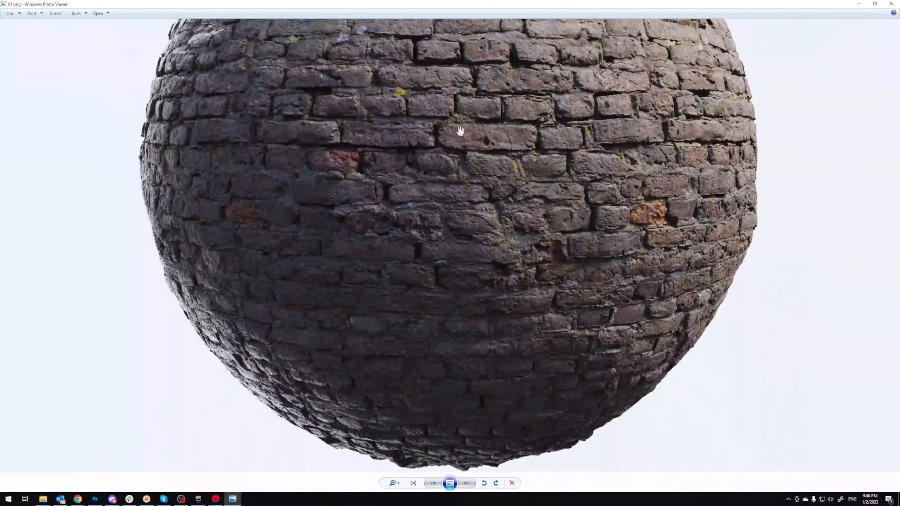
pyautogui.moveTo(460, 131); pyautogui.dragTo(466, 212)
pyautogui.scroll(-2, 465, 218)
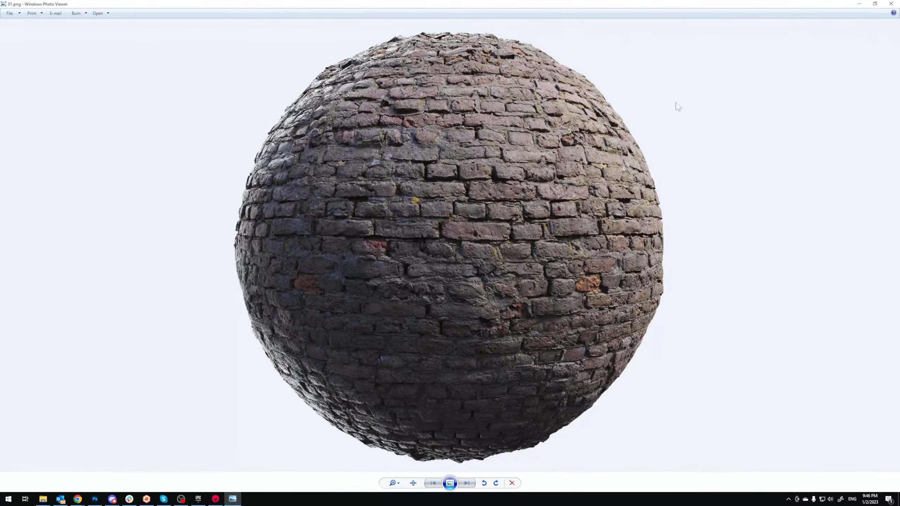
pyautogui.click(891, 3)
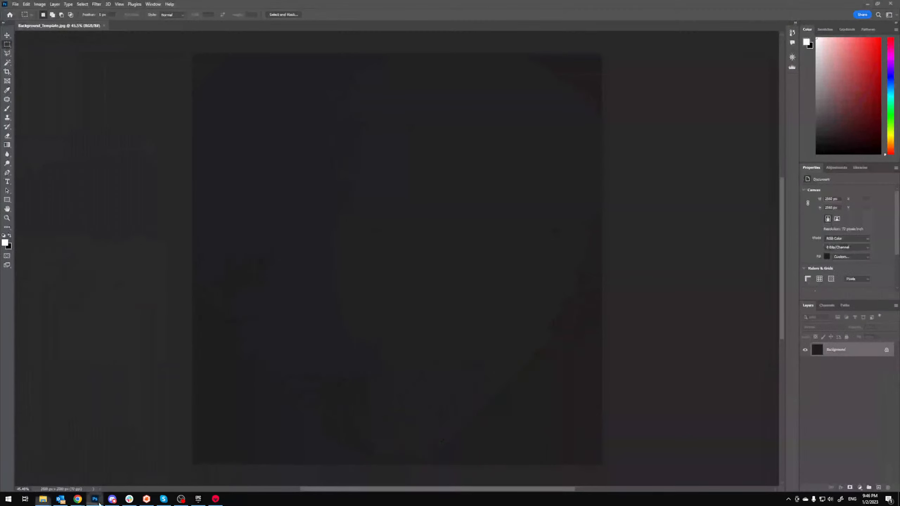
# Step: Place the rendered 01.png as a new layer over the dark background in Photoshop's Background_Template document
pyautogui.moveTo(354, 270); pyautogui.dragTo(374, 252)
pyautogui.click(348, 15)
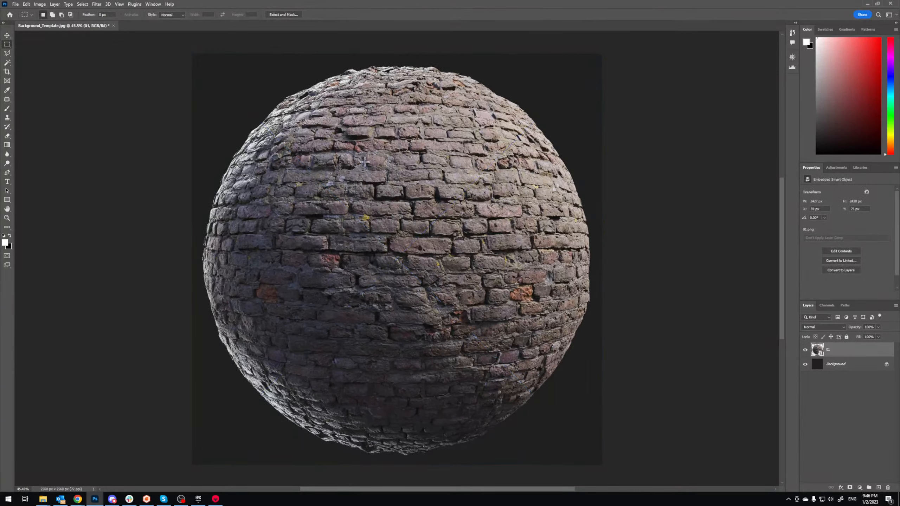
pyautogui.hotkey('ctrl', '+')
# Step: Apply a Levels adjustment to the 01 layer, adjusting the RGB input levels of the brick sphere
pyautogui.click(40, 4)
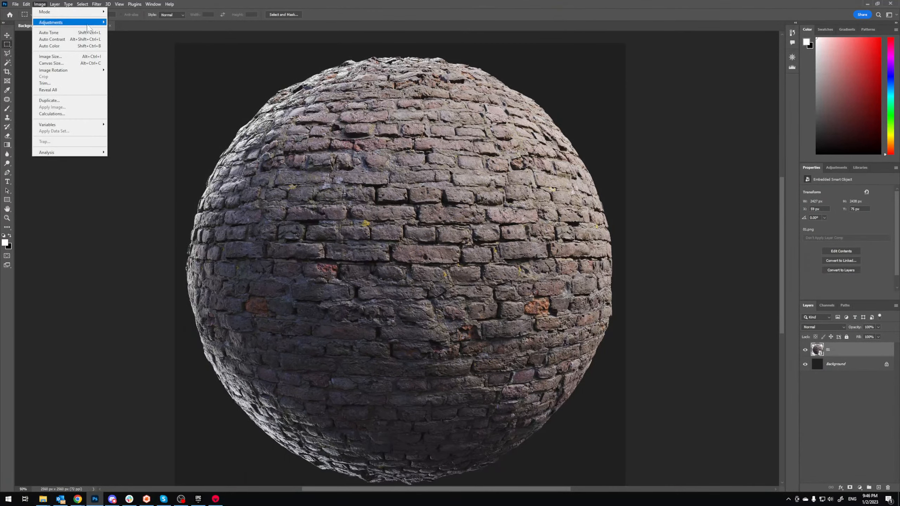
pyautogui.moveTo(98, 25)
pyautogui.click(131, 30)
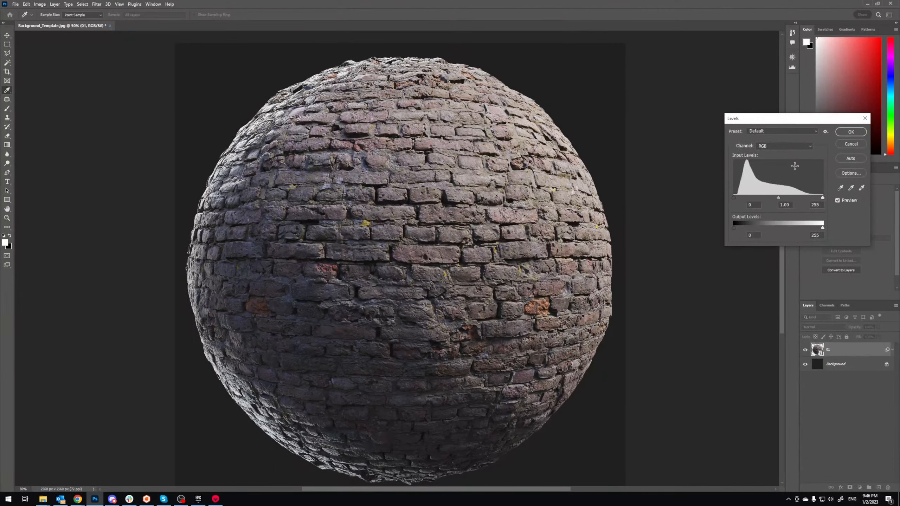
pyautogui.moveTo(781, 196); pyautogui.dragTo(815, 196)
pyautogui.click(852, 131)
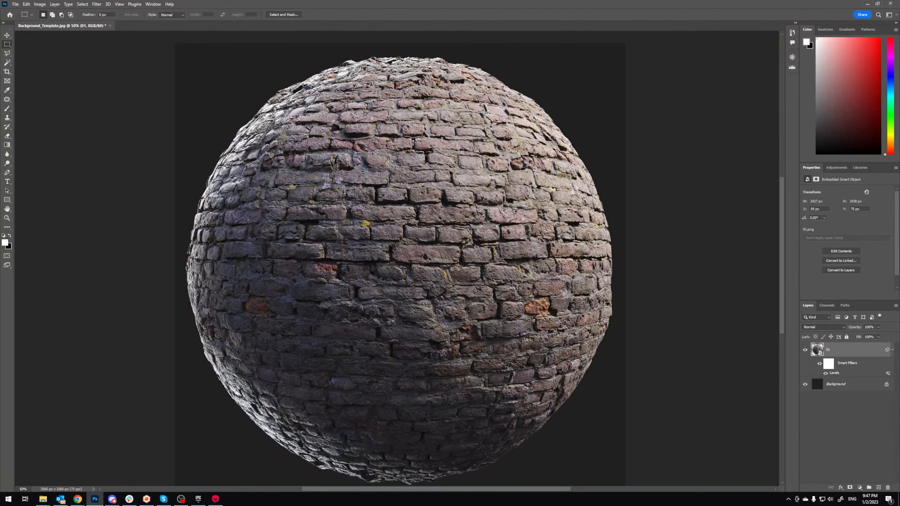
# Step: Inspect the adjusted brick sphere up close and as a whole to judge its brightness and surface detail
pyautogui.keyDown('alt'); pyautogui.scroll(5, 426, 194); pyautogui.keyUp('alt')
pyautogui.keyDown('alt'); pyautogui.scroll(-4, 323, 181); pyautogui.keyUp('alt')
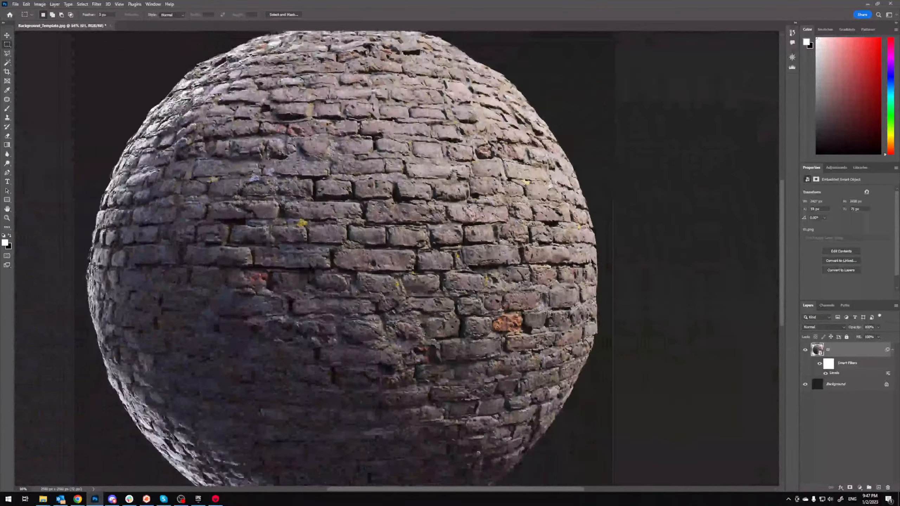
pyautogui.keyDown('alt'); pyautogui.scroll(4, 243, 194); pyautogui.keyUp('alt')
pyautogui.keyDown('alt'); pyautogui.scroll(5, 525, 203); pyautogui.keyUp('alt')
pyautogui.keyDown('alt'); pyautogui.scroll(-10, 536, 214); pyautogui.keyUp('alt')
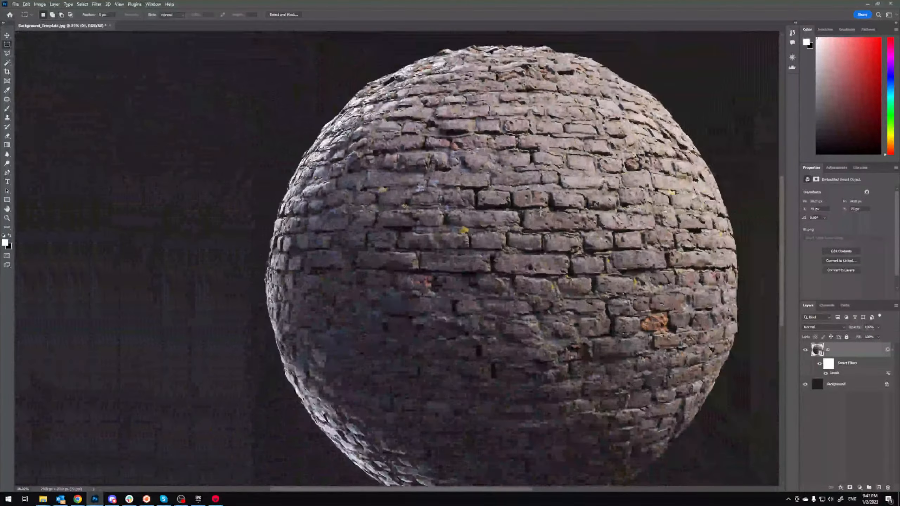
pyautogui.keyDown('alt'); pyautogui.scroll(1, 627, 242); pyautogui.keyUp('alt')
pyautogui.keyDown('alt'); pyautogui.scroll(2, 627, 242); pyautogui.keyUp('alt')
pyautogui.moveTo(440, 490); pyautogui.dragTo(465, 490)
pyautogui.keyDown('alt'); pyautogui.scroll(-3, 456, 286); pyautogui.keyUp('alt')
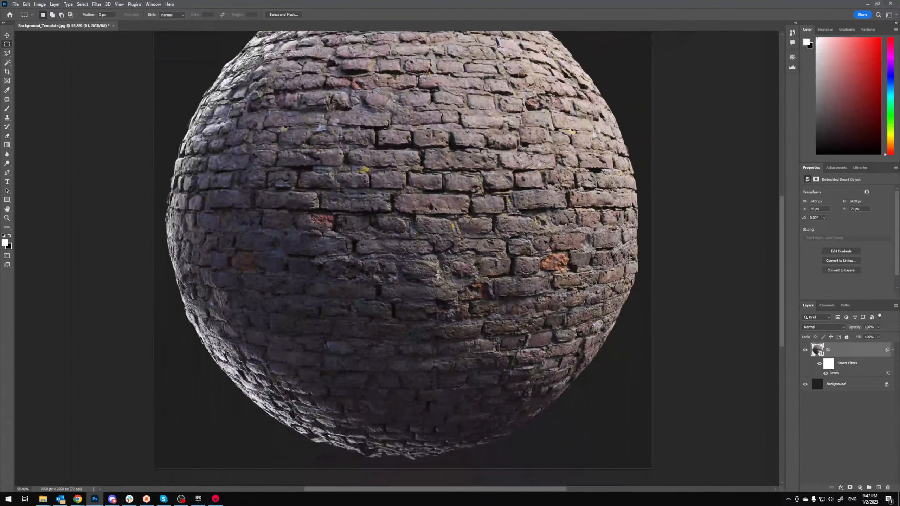
pyautogui.keyDown('alt'); pyautogui.scroll(1, 438, 275); pyautogui.keyUp('alt')
pyautogui.keyDown('alt'); pyautogui.scroll(-2, 438, 275); pyautogui.keyUp('alt')
pyautogui.keyDown('alt'); pyautogui.scroll(6, 454, 221); pyautogui.keyUp('alt')
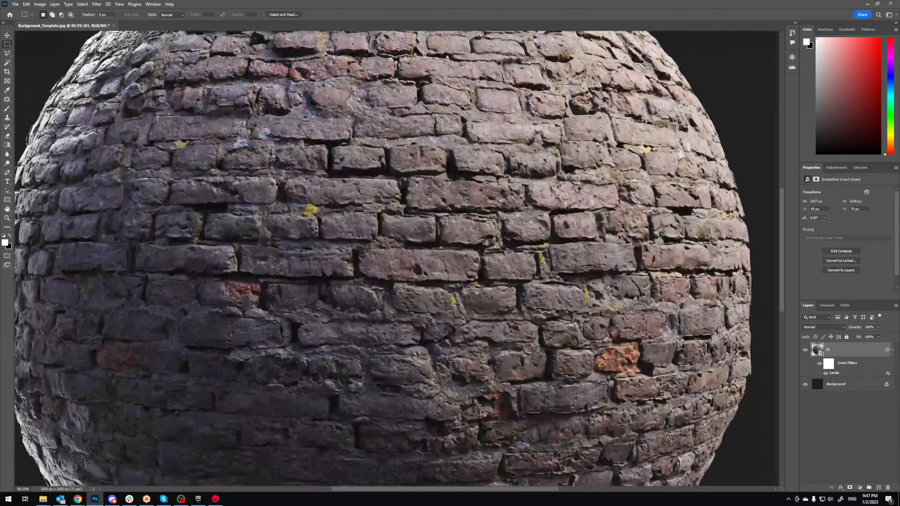
# Step: Inspect the graded brick sphere up close, compare it with the live sphere in Marmoset Toolbag, and return to Photoshop
pyautogui.keyDown('alt'); pyautogui.scroll(6, 454, 221); pyautogui.keyUp('alt')
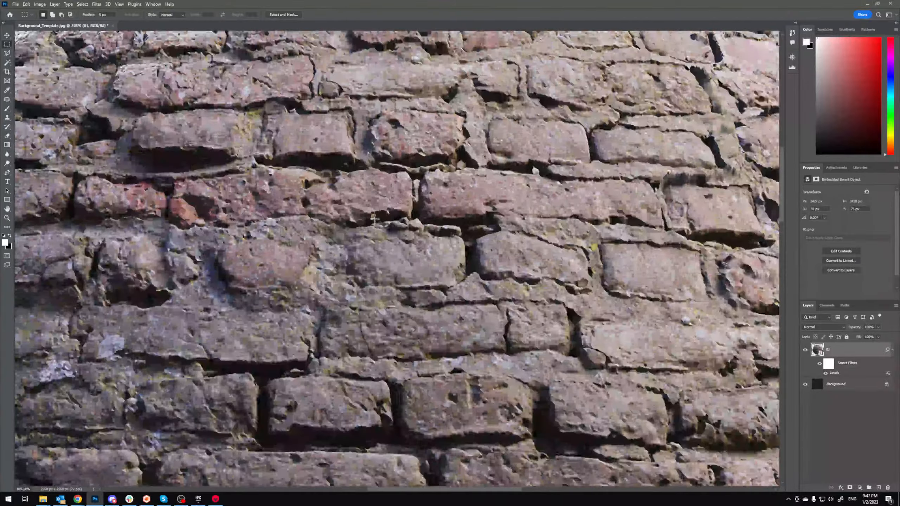
pyautogui.keyDown('alt'); pyautogui.scroll(-6, 375, 220); pyautogui.keyUp('alt')
pyautogui.keyDown('alt'); pyautogui.scroll(1, 344, 388); pyautogui.keyUp('alt')
pyautogui.click(219, 500)
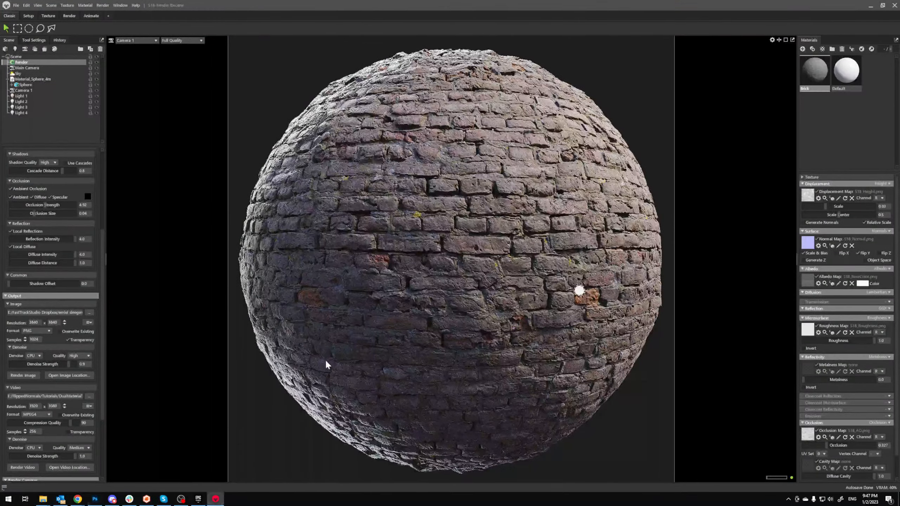
pyautogui.scroll(5, 344, 251)
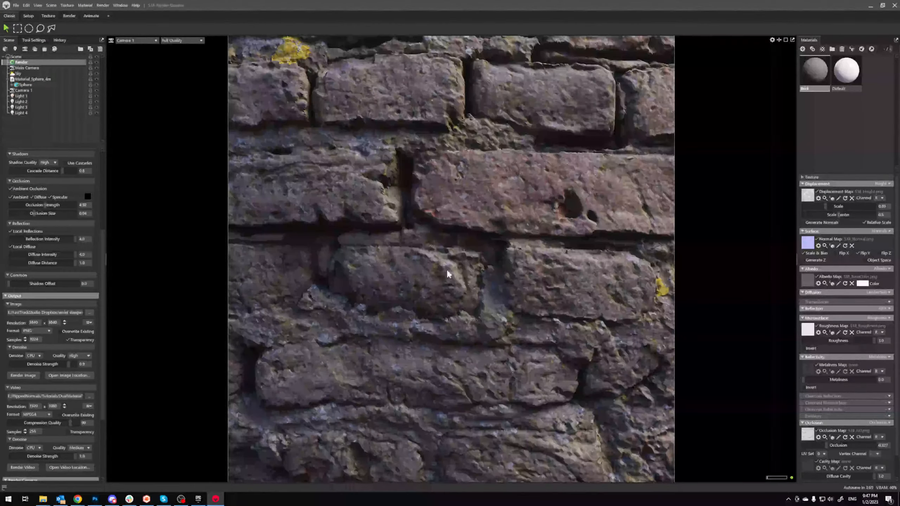
pyautogui.scroll(-5, 448, 273)
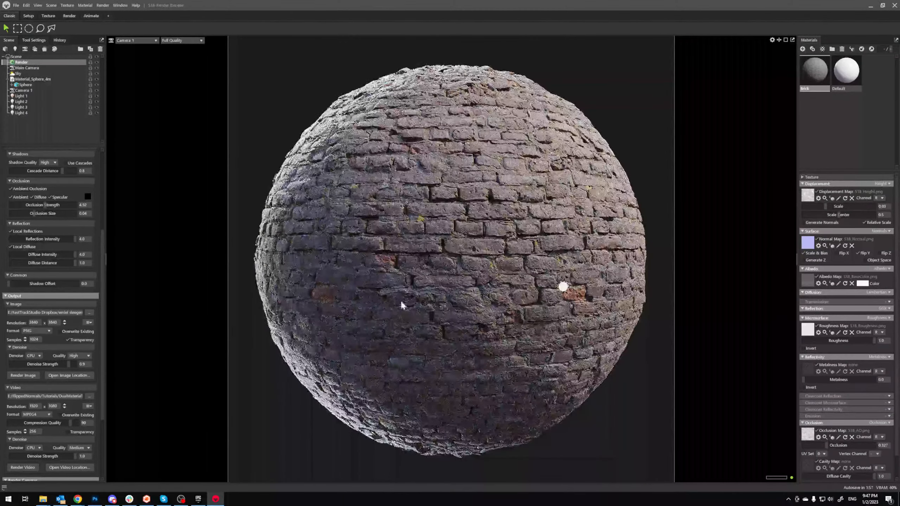
pyautogui.click(215, 500)
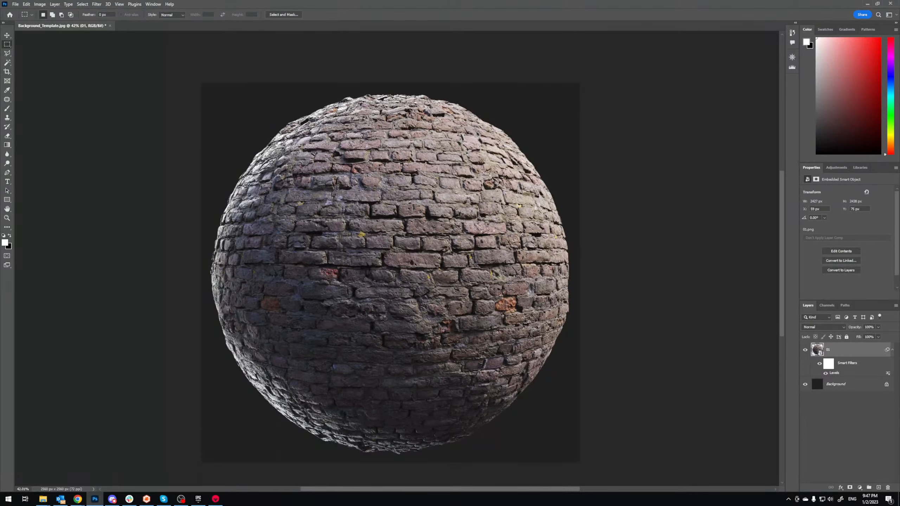
# Step: Save a maximum-quality JPEG copy of the composited brick sphere as S18-1 in the S18-Brick_Wall_Old\Images folder
pyautogui.click(15, 4)
pyautogui.click(34, 101)
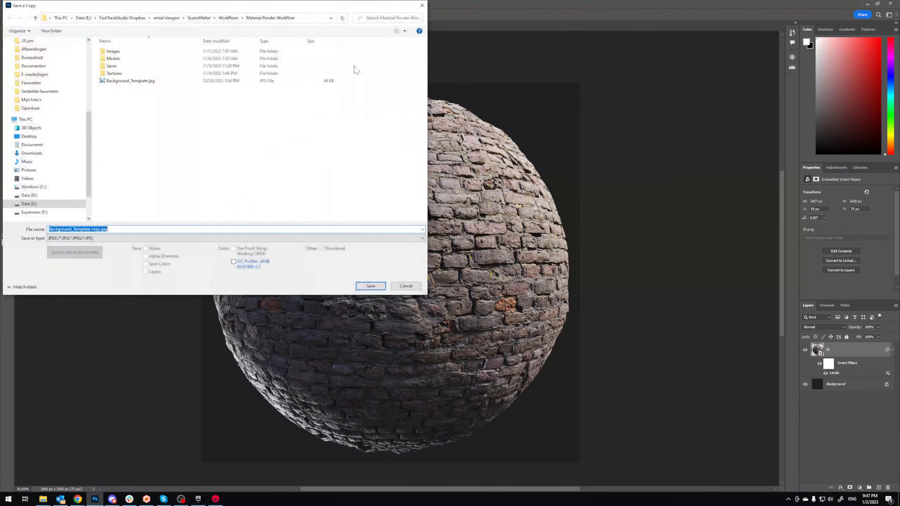
pyautogui.click(309, 21)
pyautogui.write('E:\\FastTrackStudio Dropbox\\emiel sleegers\\ScansMatter\\surfaces\\brick\\old\\S18-Brick_Wall_Old\\Images')
pyautogui.press('Return')
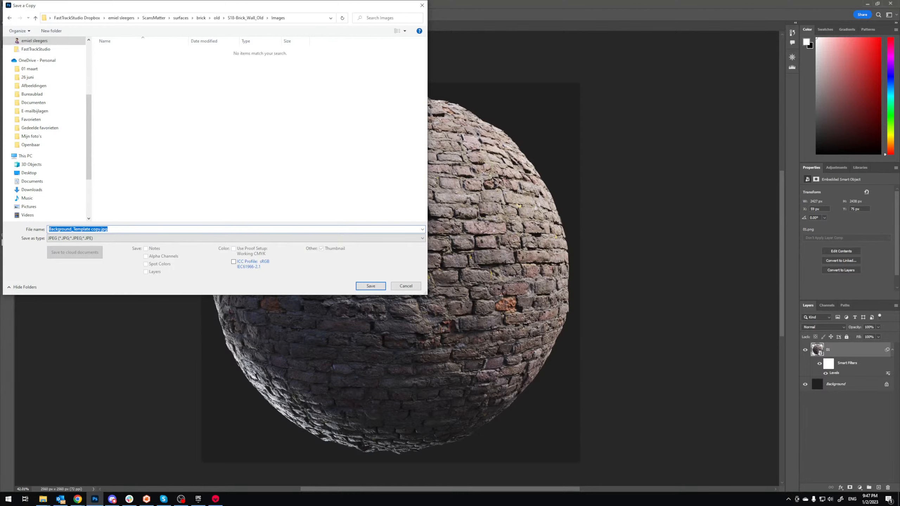
pyautogui.write('S18-1')
pyautogui.click(371, 287)
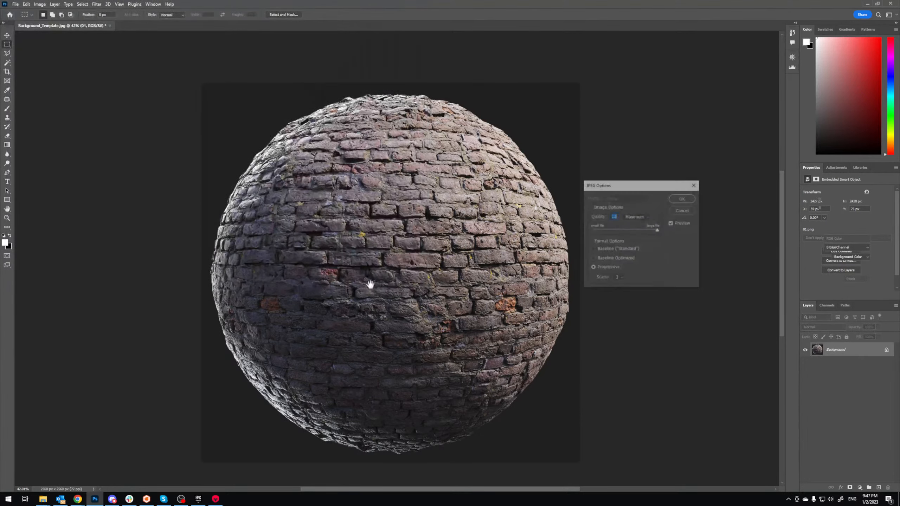
pyautogui.click(677, 201)
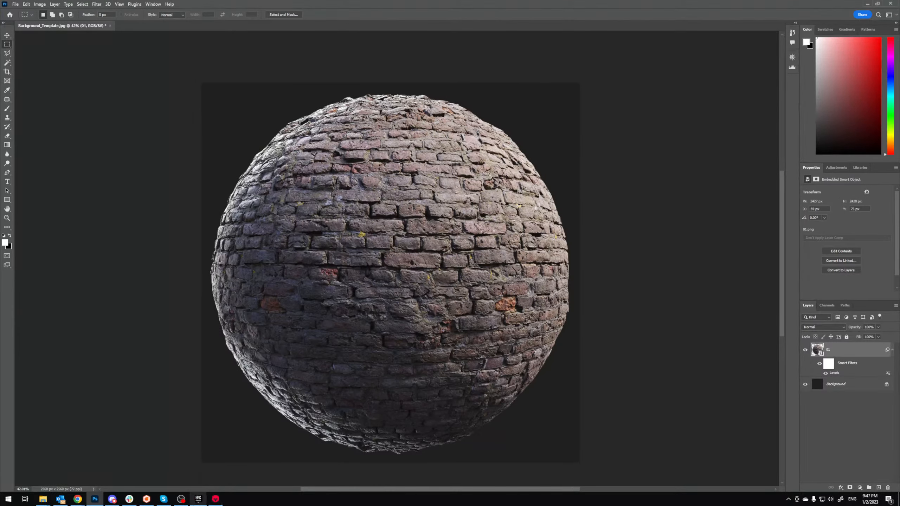
pyautogui.click(181, 499)
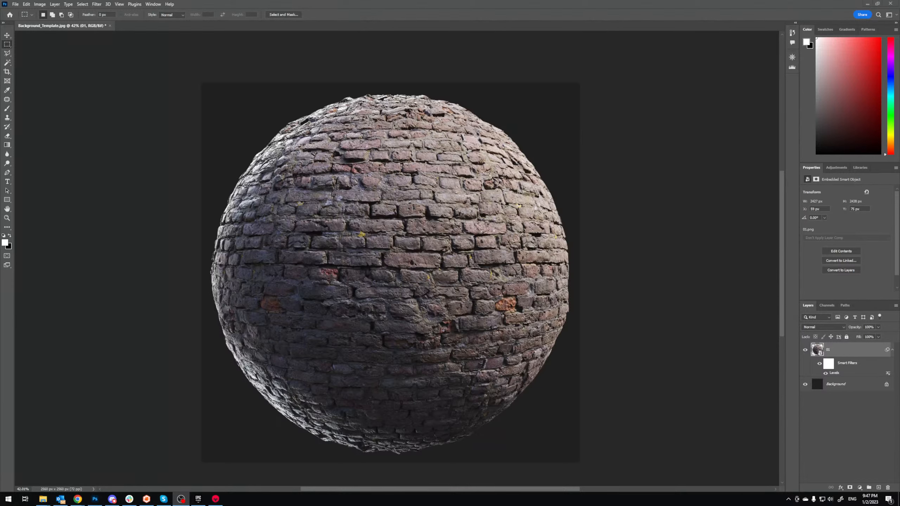